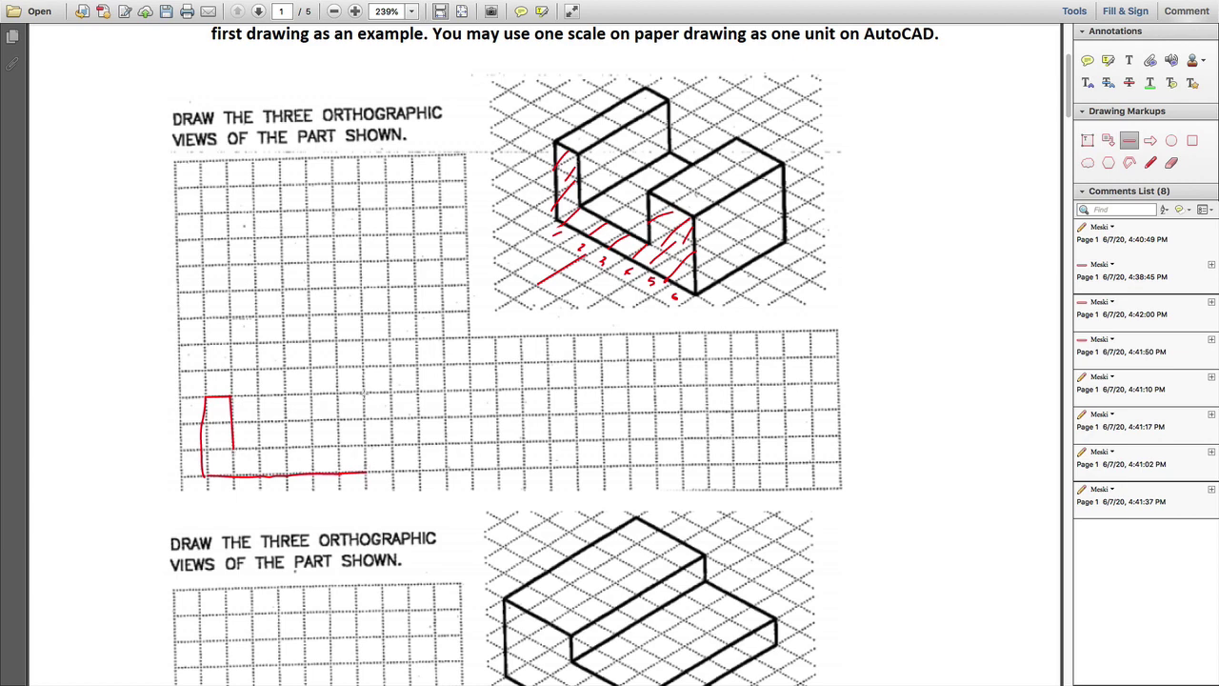
- Draw the right upright of the front view with a 3-square outer edge, 2-square top and 2-square inner edge
left_click_drag(363, 394, 364, 473)
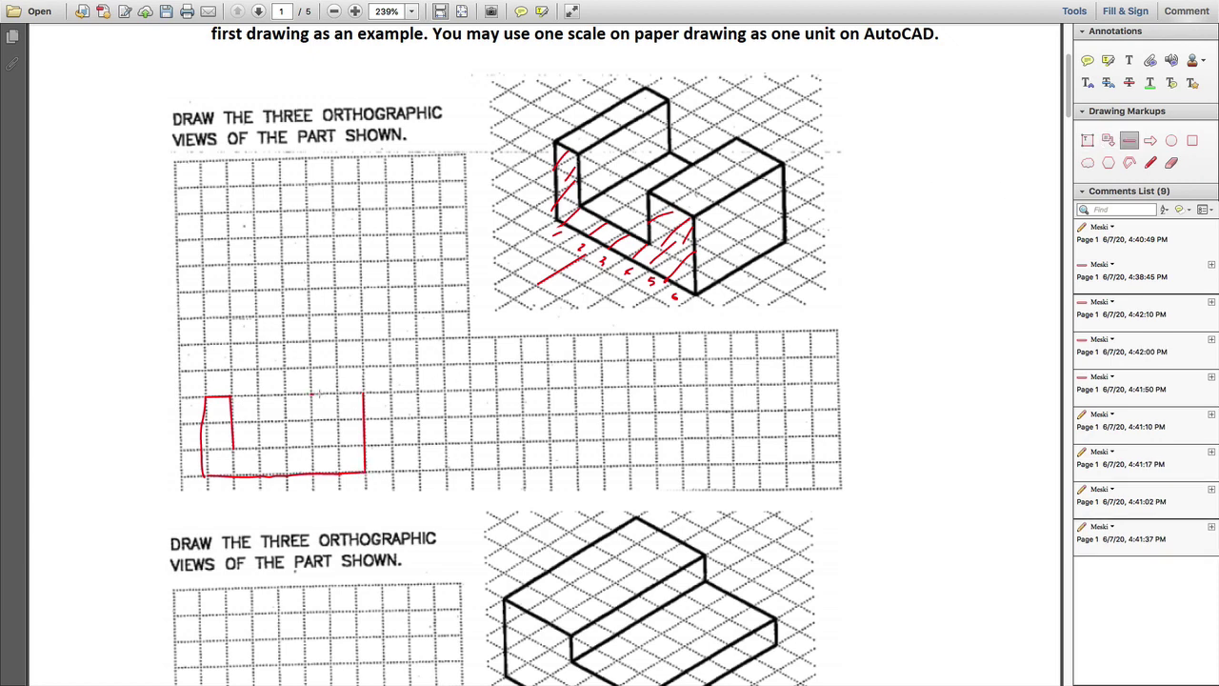
left_click_drag(312, 393, 364, 393)
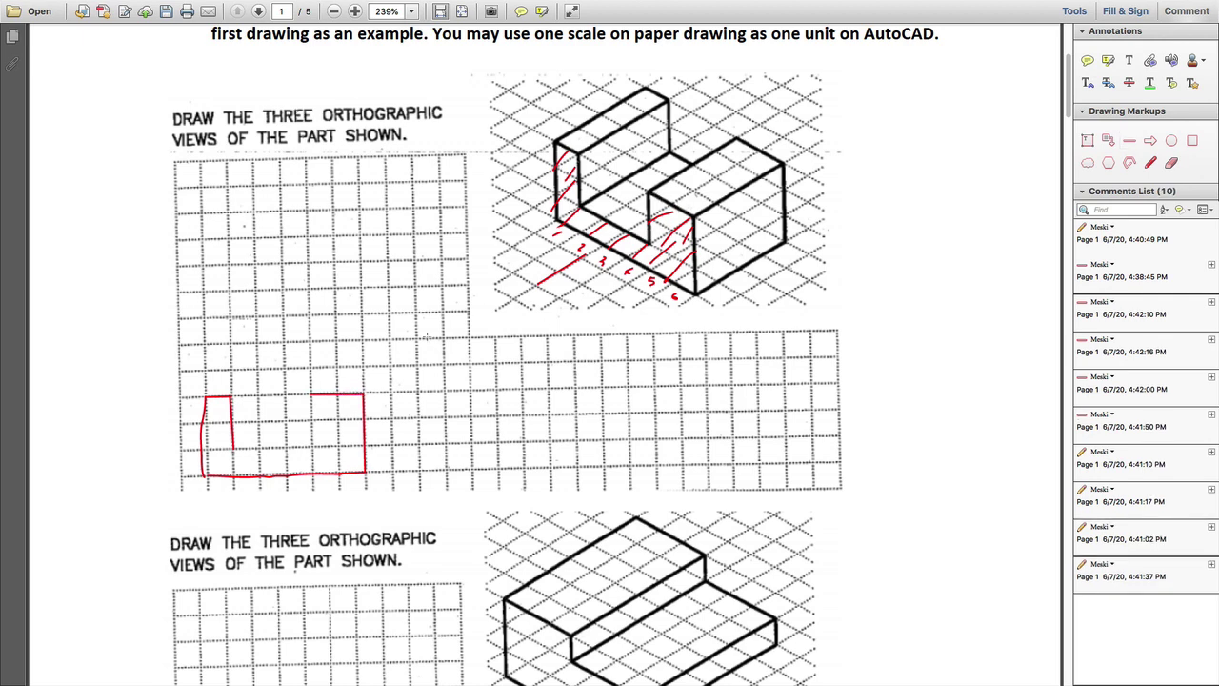
left_click(1150, 163)
left_click_drag(311, 445, 314, 394)
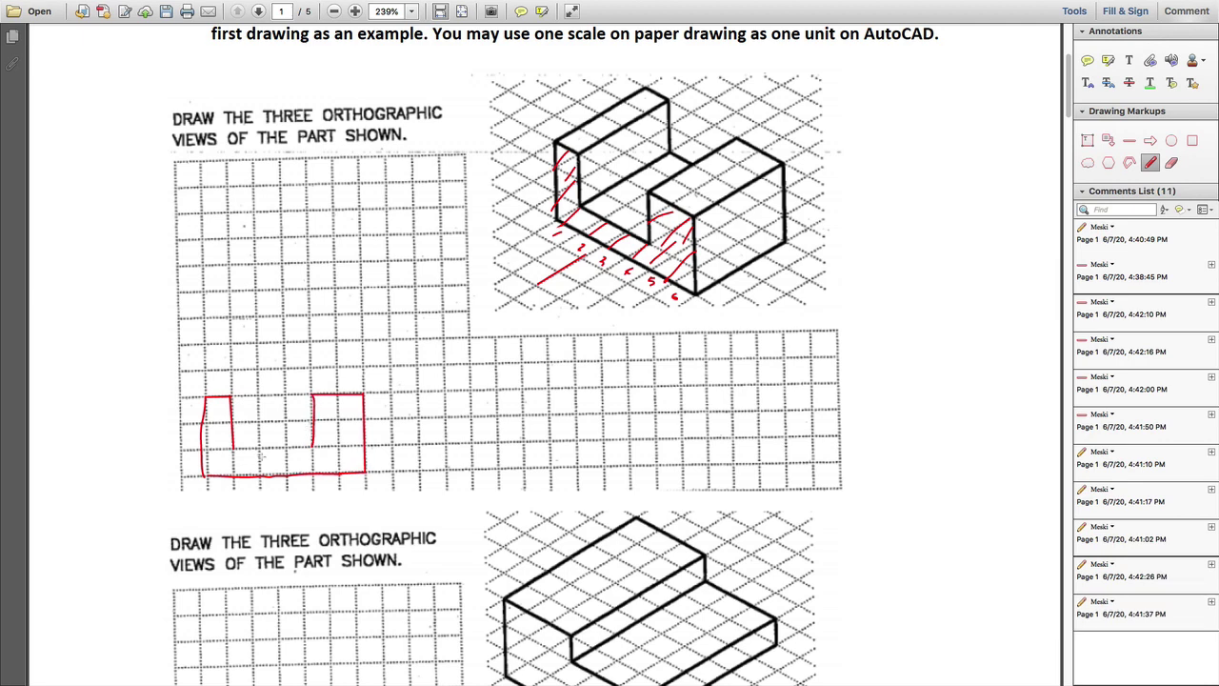
- Close the U-shaped front view with a horizontal slot-floor line joining the inner edges of its two uprights
mouse_move(234, 451)
left_mouse_down()
mouse_move(255, 449)
mouse_move(236, 451)
left_mouse_up()
left_click(312, 446)
left_click(318, 454)
left_click_drag(233, 450, 318, 445)
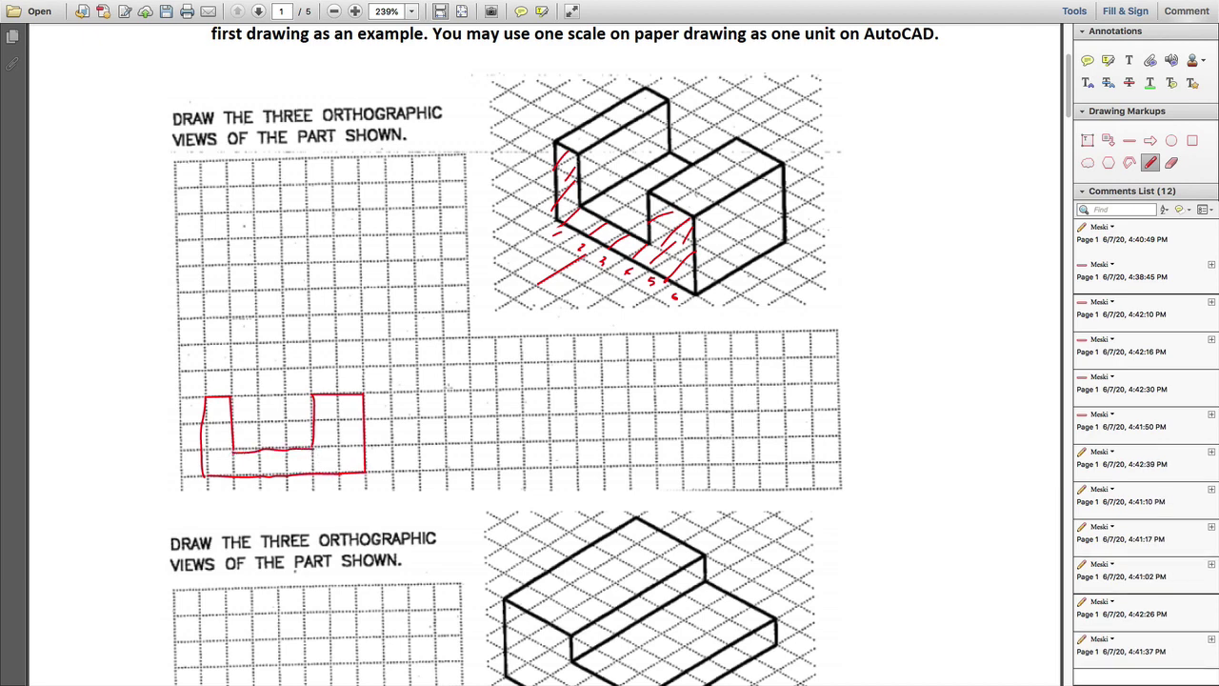
- Mark the three upward-facing surfaces of the first isometric part with freehand scribbles
left_click_drag(583, 133, 652, 97)
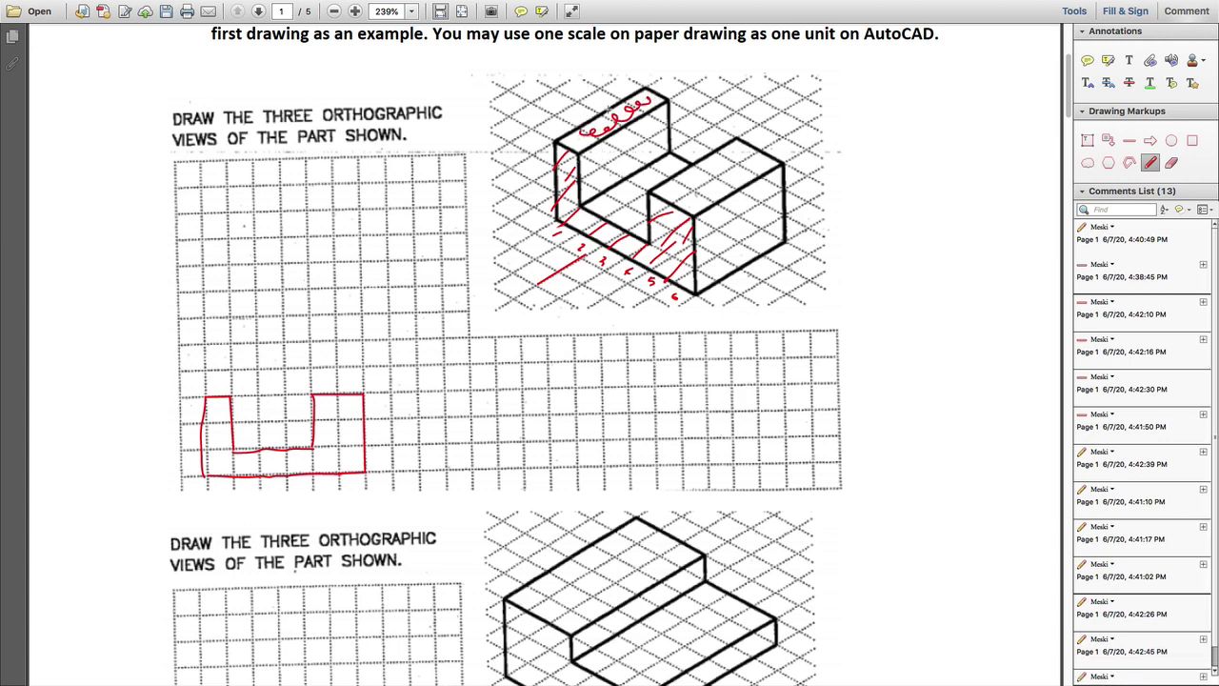
mouse_move(604, 201)
left_mouse_down()
mouse_move(619, 204)
mouse_move(674, 156)
left_mouse_up()
mouse_move(628, 221)
left_mouse_down()
mouse_move(622, 212)
mouse_move(638, 218)
mouse_move(642, 201)
mouse_move(705, 187)
mouse_move(716, 162)
mouse_move(761, 173)
mouse_move(710, 176)
left_mouse_up()
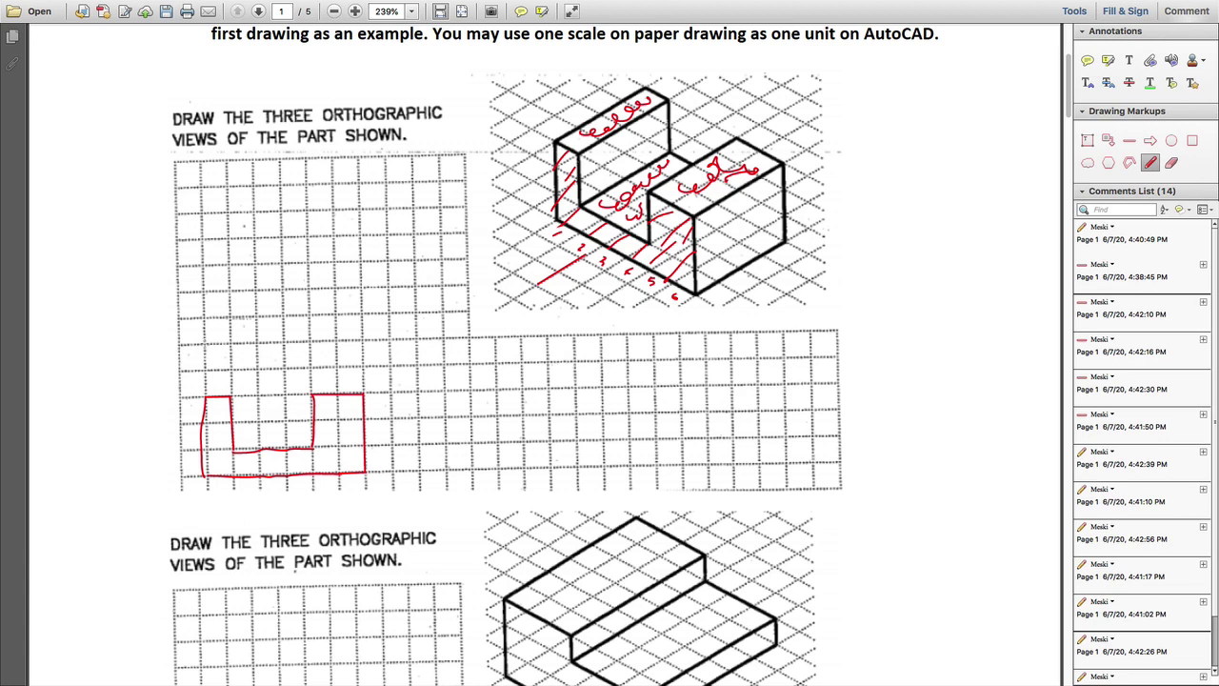
- Draw the top view's 6-square base line two squares above the front view, with a dashed projection line at the right edge
left_click_drag(204, 344, 372, 340)
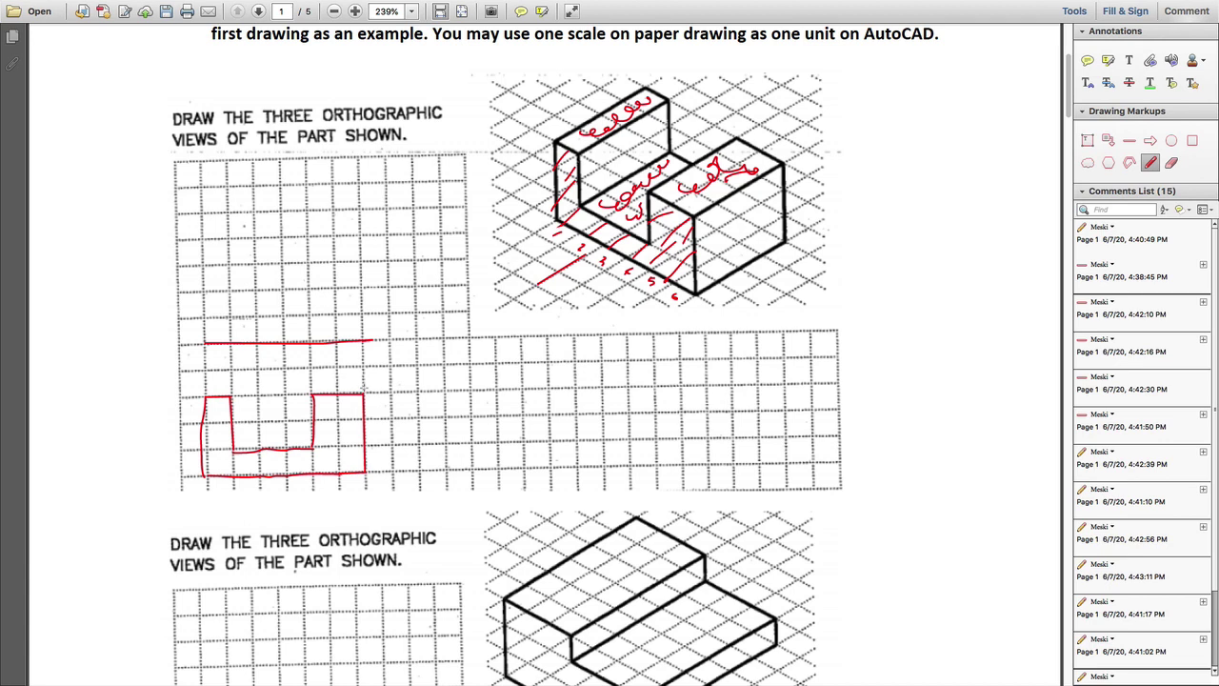
left_click(362, 388)
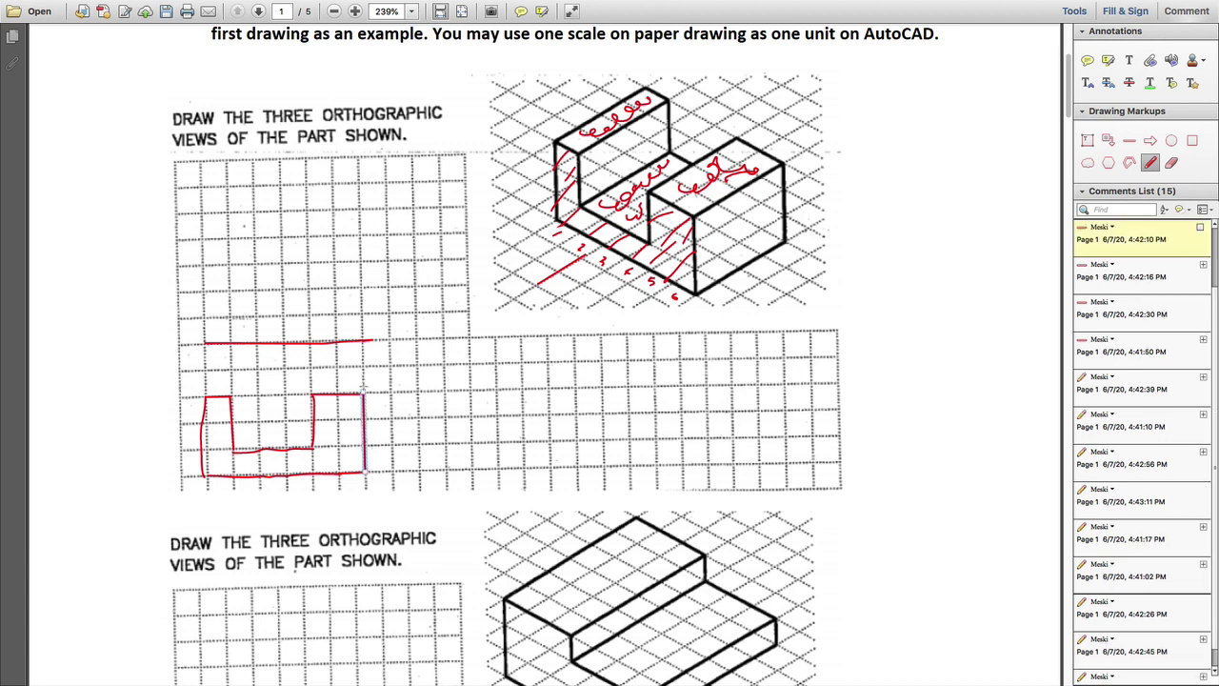
key("Escape")
left_click_drag(362, 352, 362, 383)
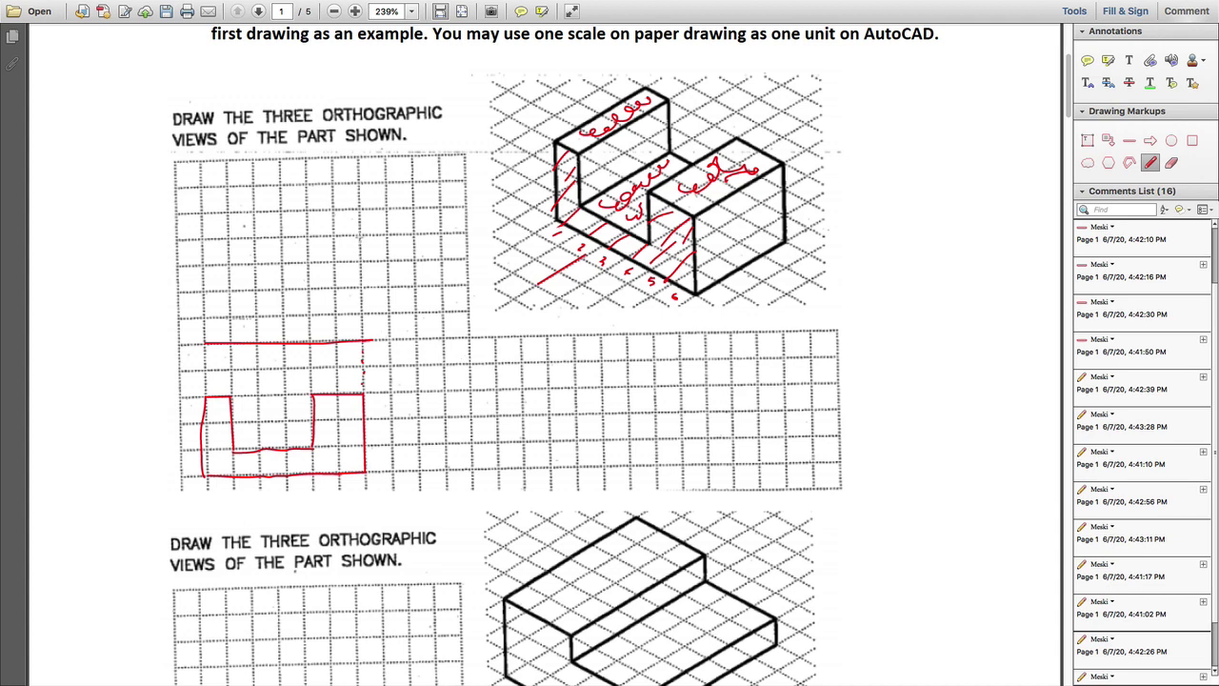
- Draw the top view's two outer sides 4 squares high and a 1-square top edge at its upper-left corner
left_click_drag(361, 236, 362, 339)
left_click_drag(201, 238, 201, 339)
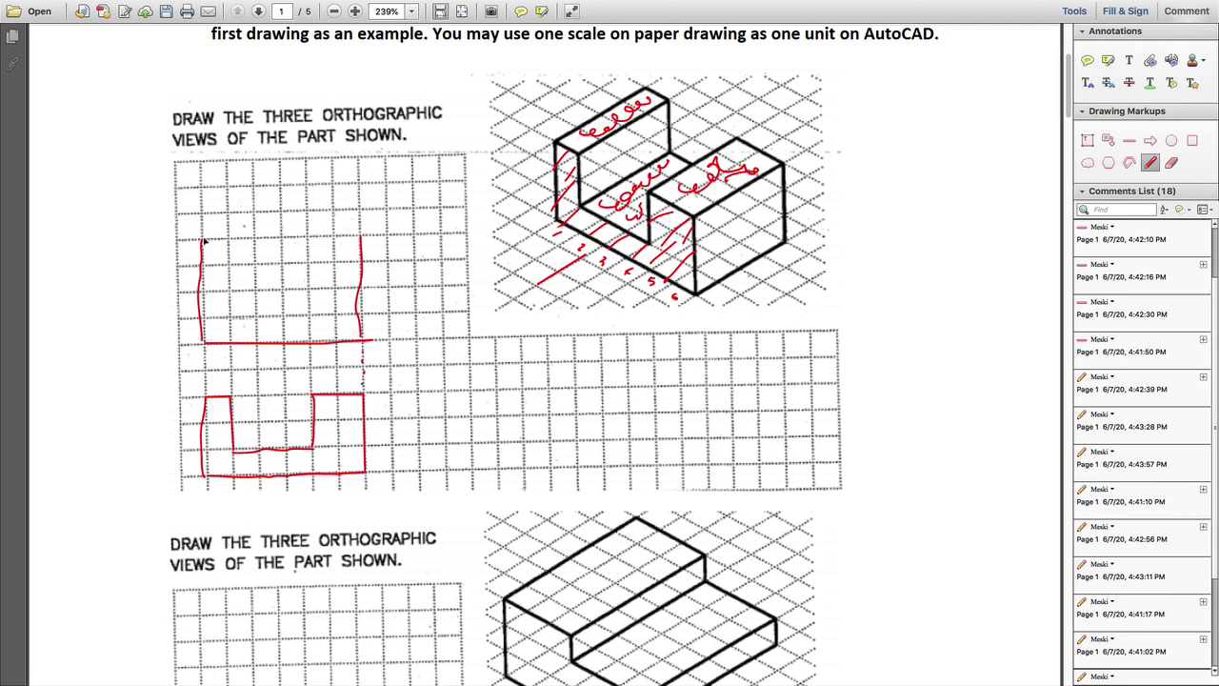
left_click_drag(230, 239, 201, 239)
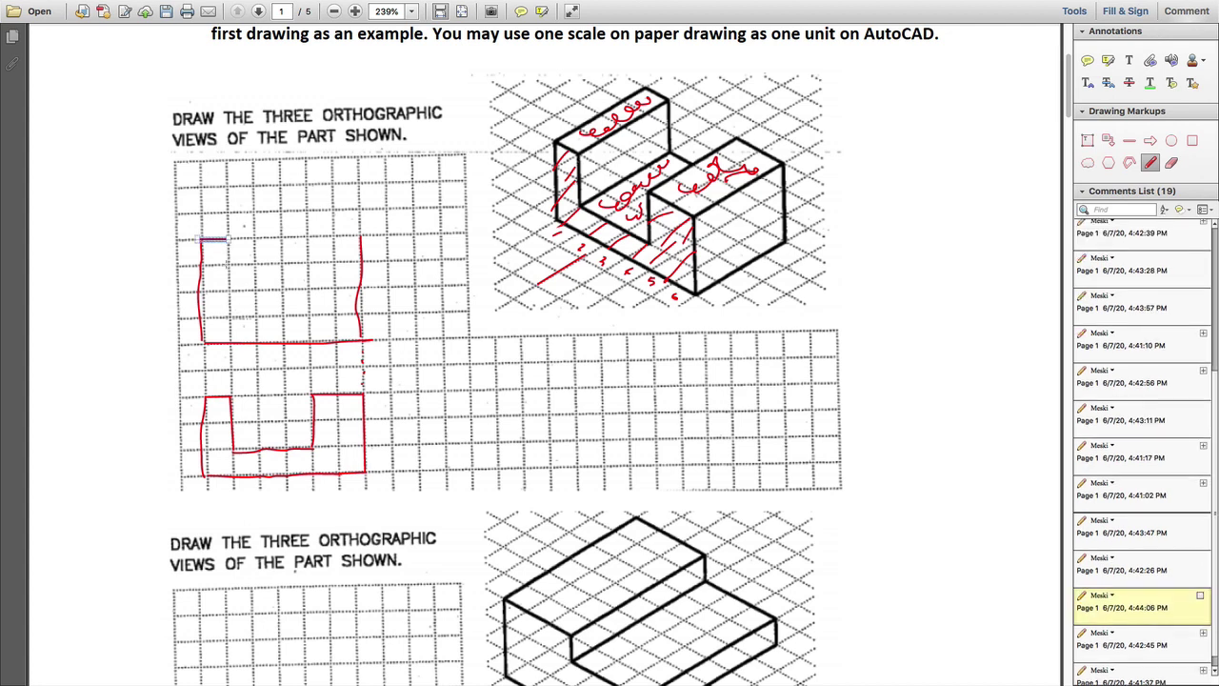
- Draw a vertical line down the top view one square from its left side to close the left strip
left_click(238, 295)
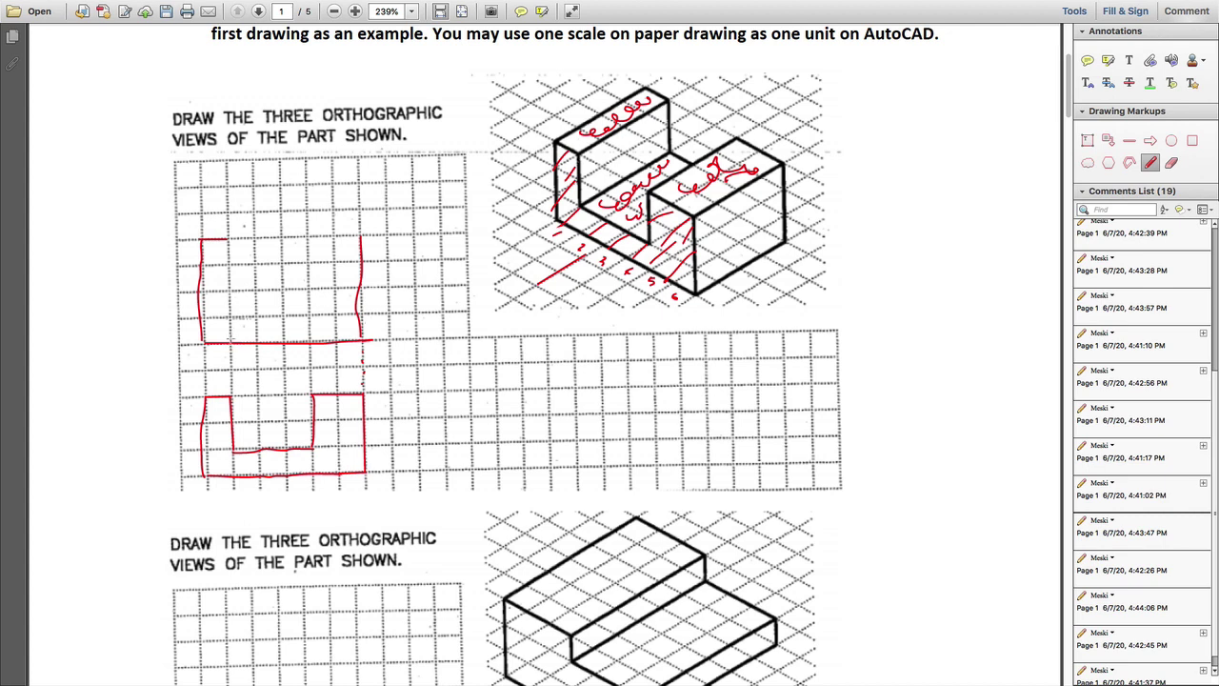
left_click(230, 340)
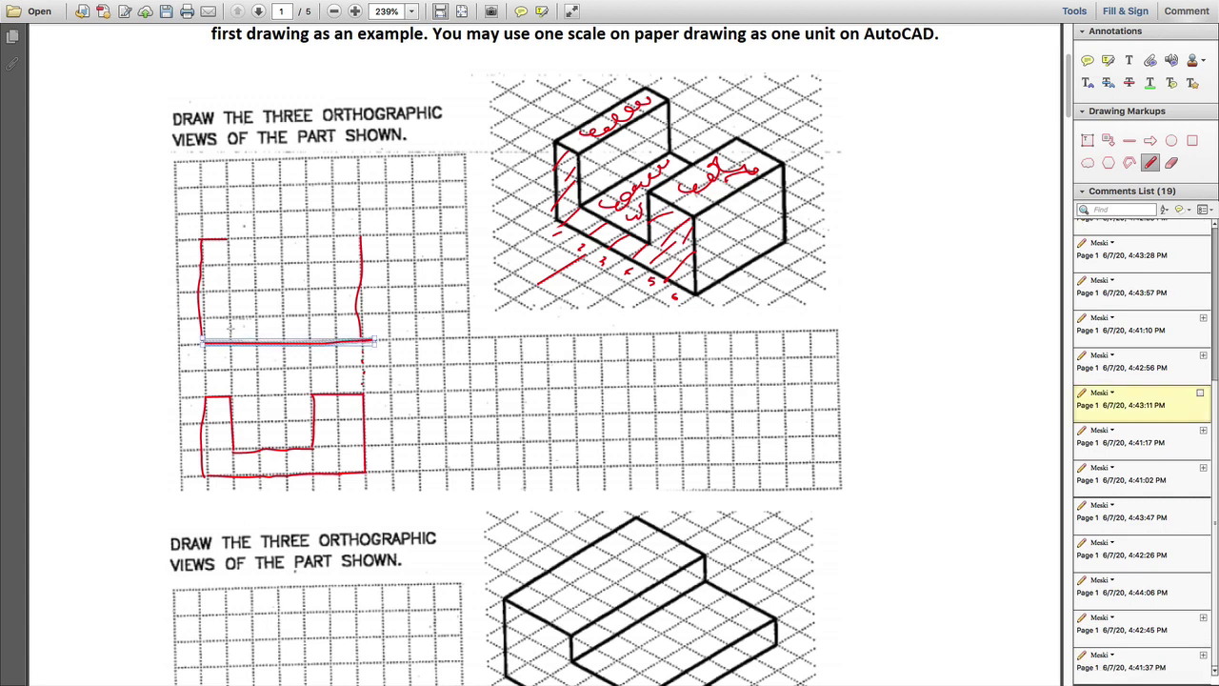
left_click(232, 319)
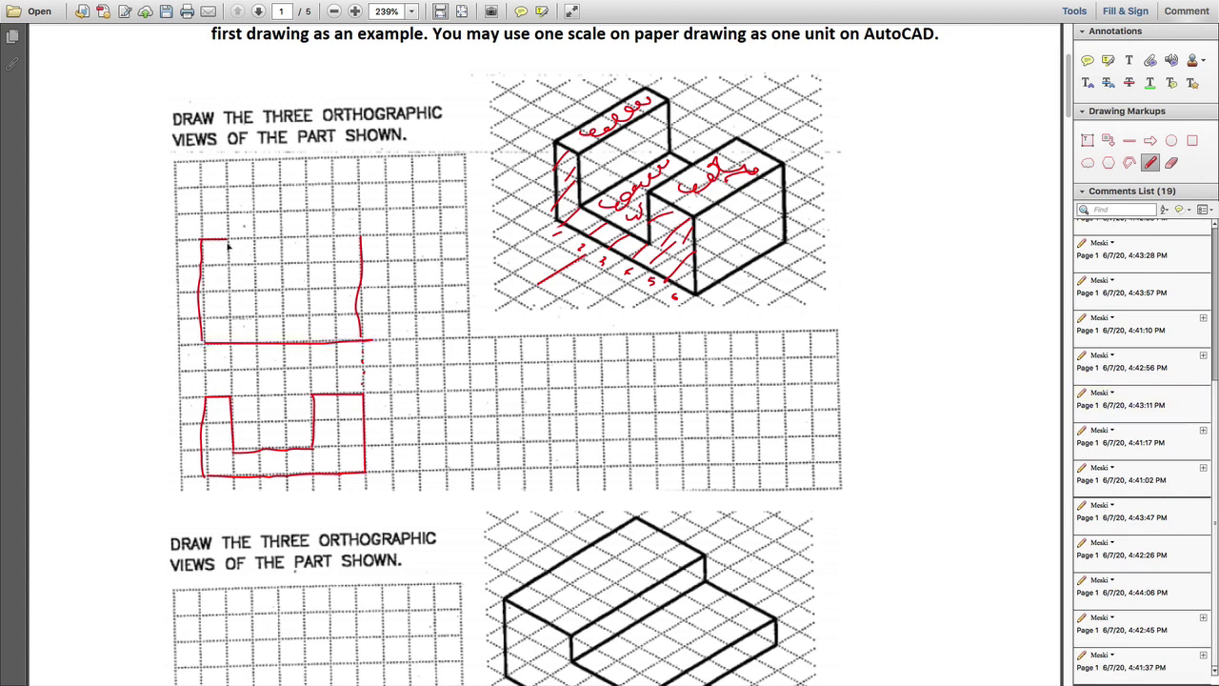
left_click_drag(227, 244, 228, 339)
left_click(228, 250)
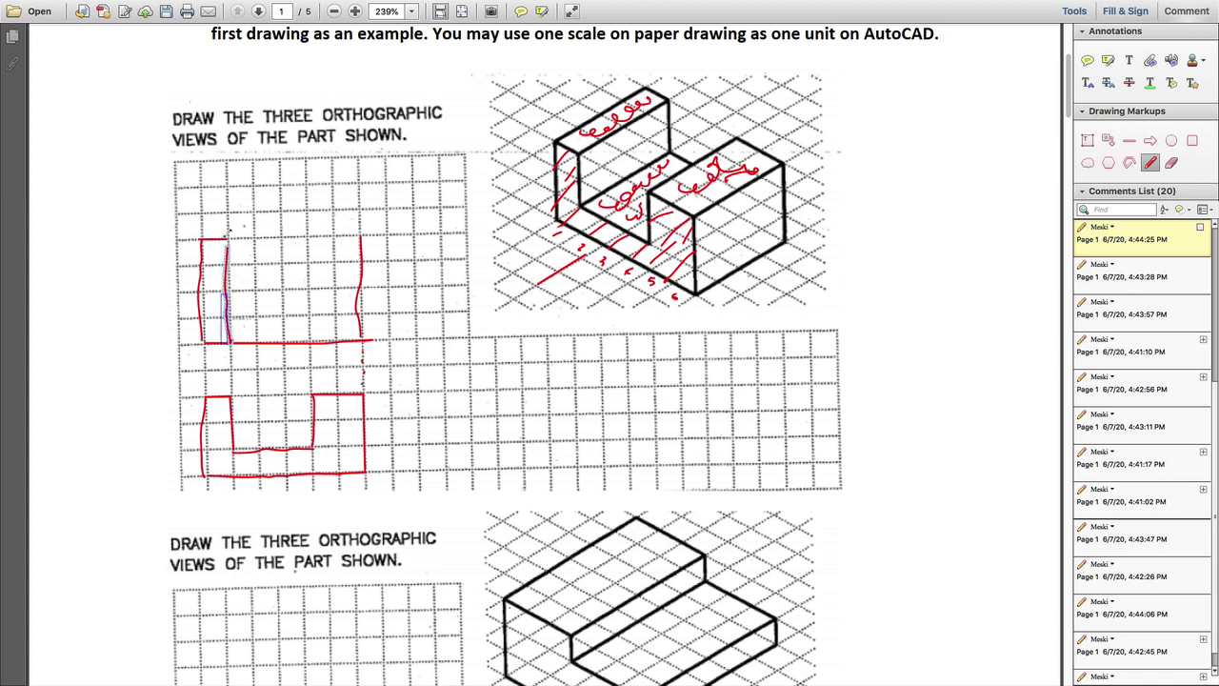
left_click_drag(228, 240, 229, 341)
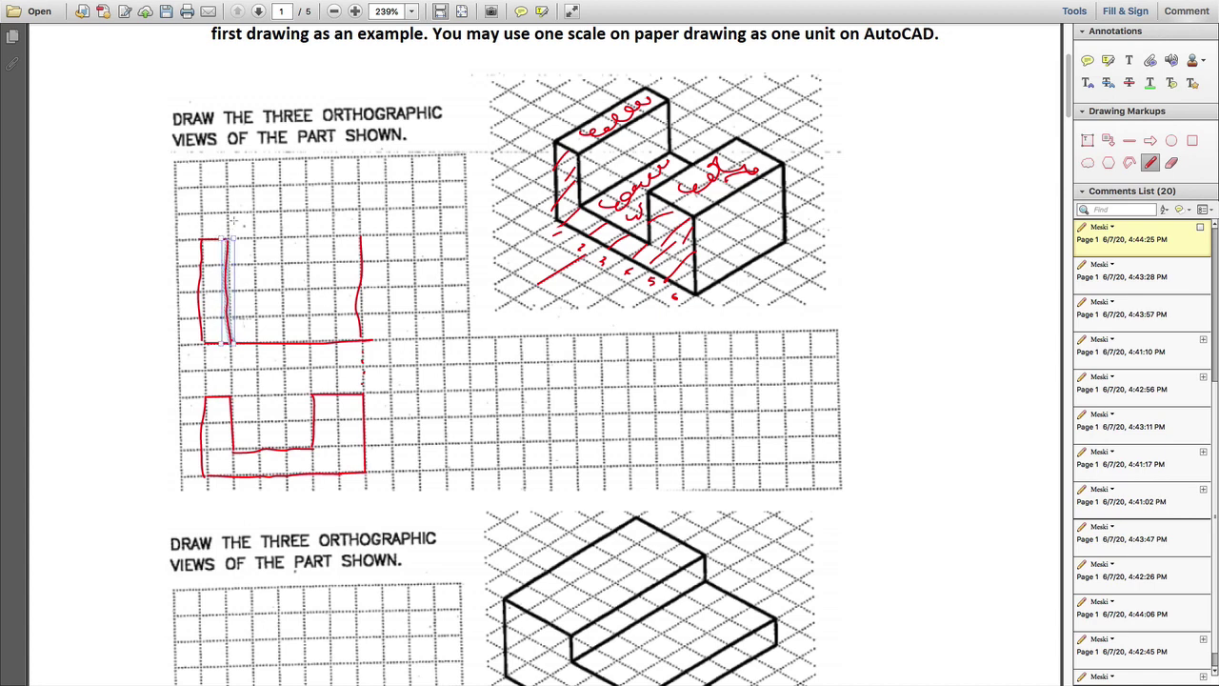
key("Escape")
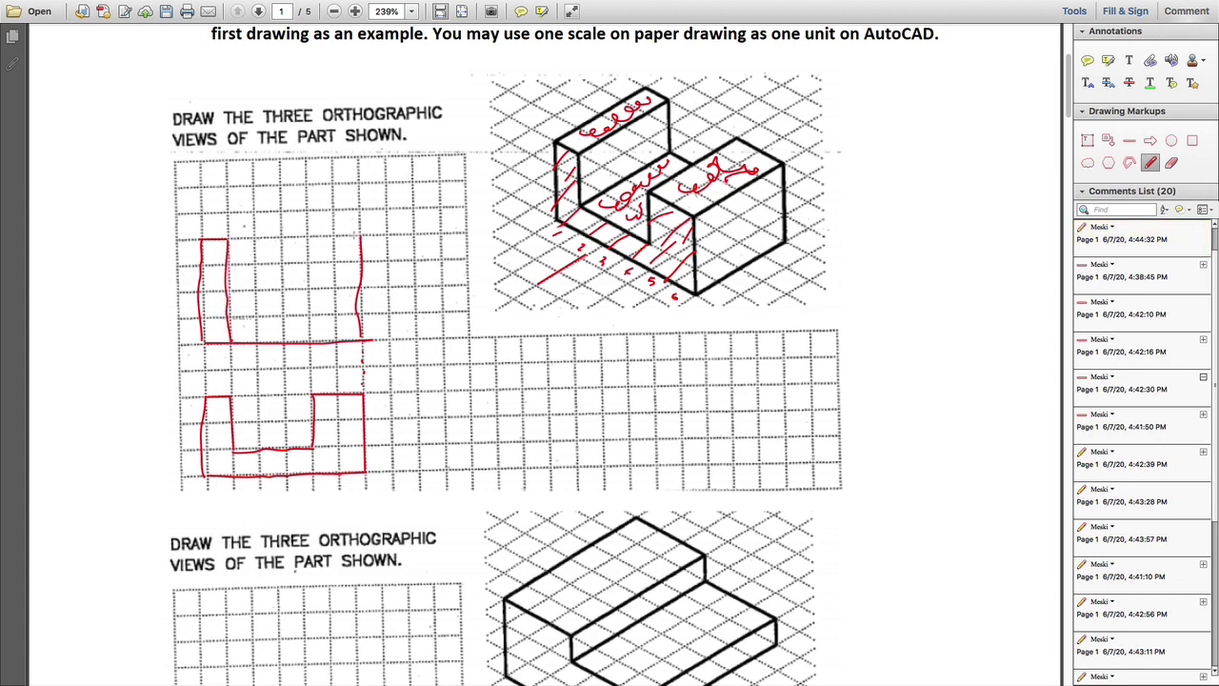
- Draw the remaining upper edge of the top view from the left strip across to the right side
left_click_drag(355, 234, 230, 238)
key("Escape")
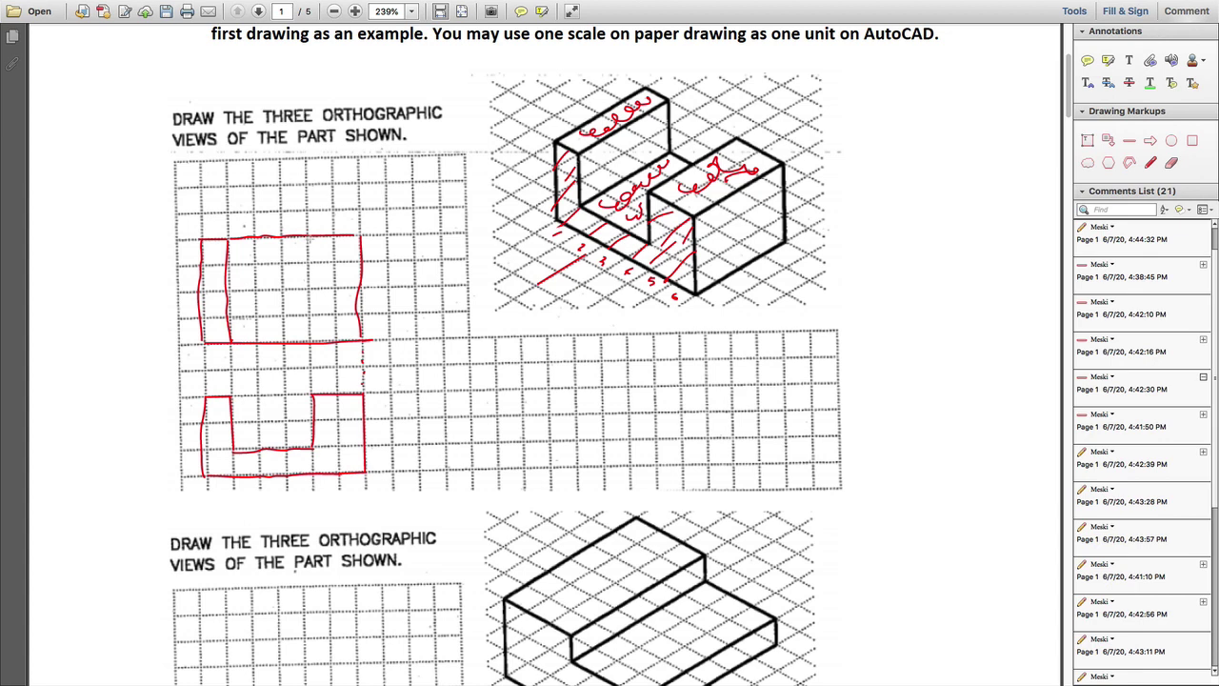
left_click(1151, 163)
left_click_drag(227, 236, 359, 234)
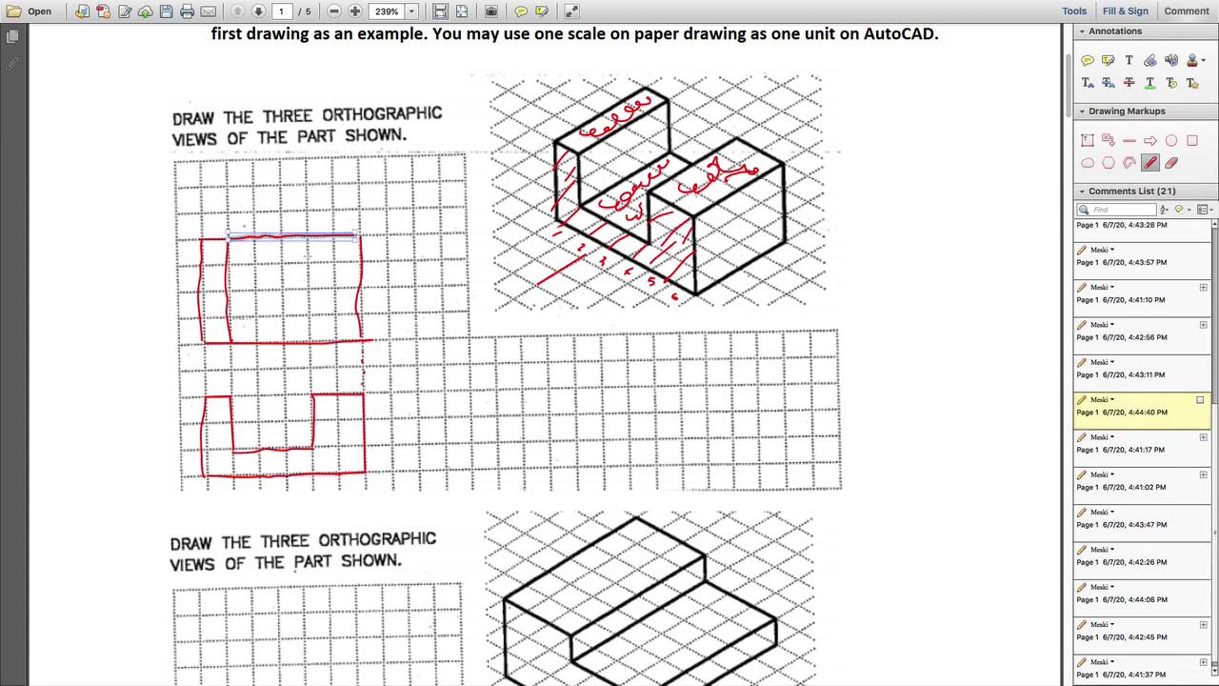
- Draw a second vertical line down the top view, two squares from its right side, for the right block's inner edge
left_click(307, 249)
left_click(307, 236)
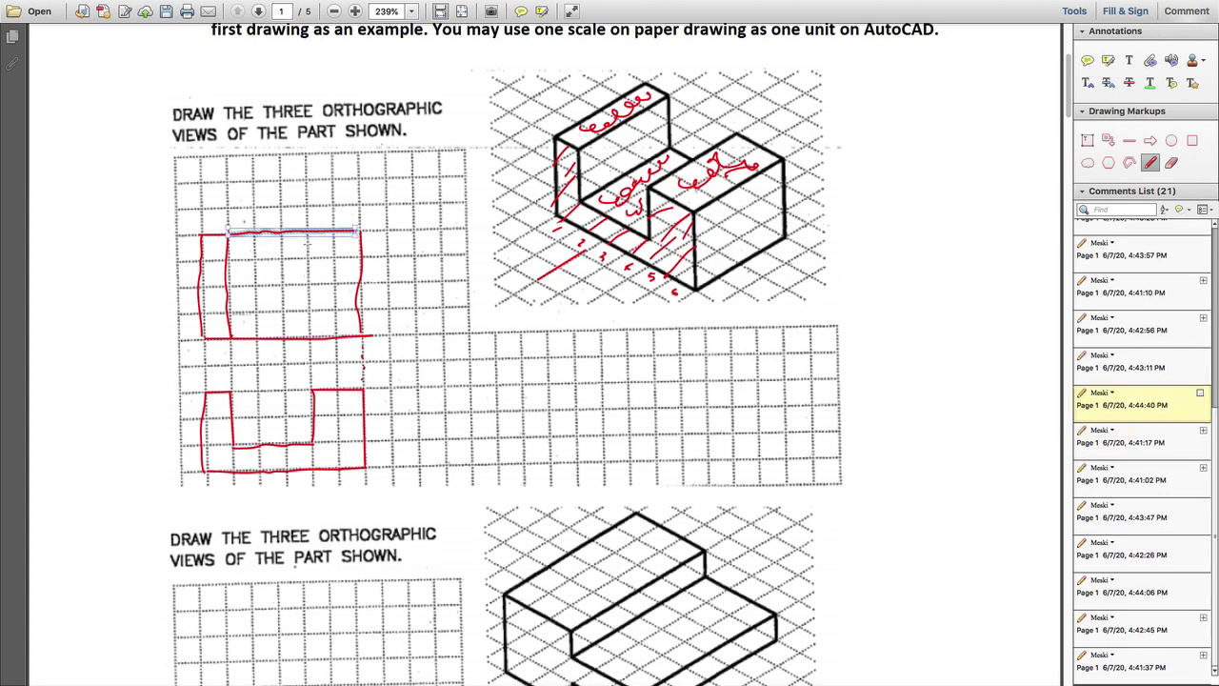
scroll(307, 238, "down", 1)
left_click(304, 247)
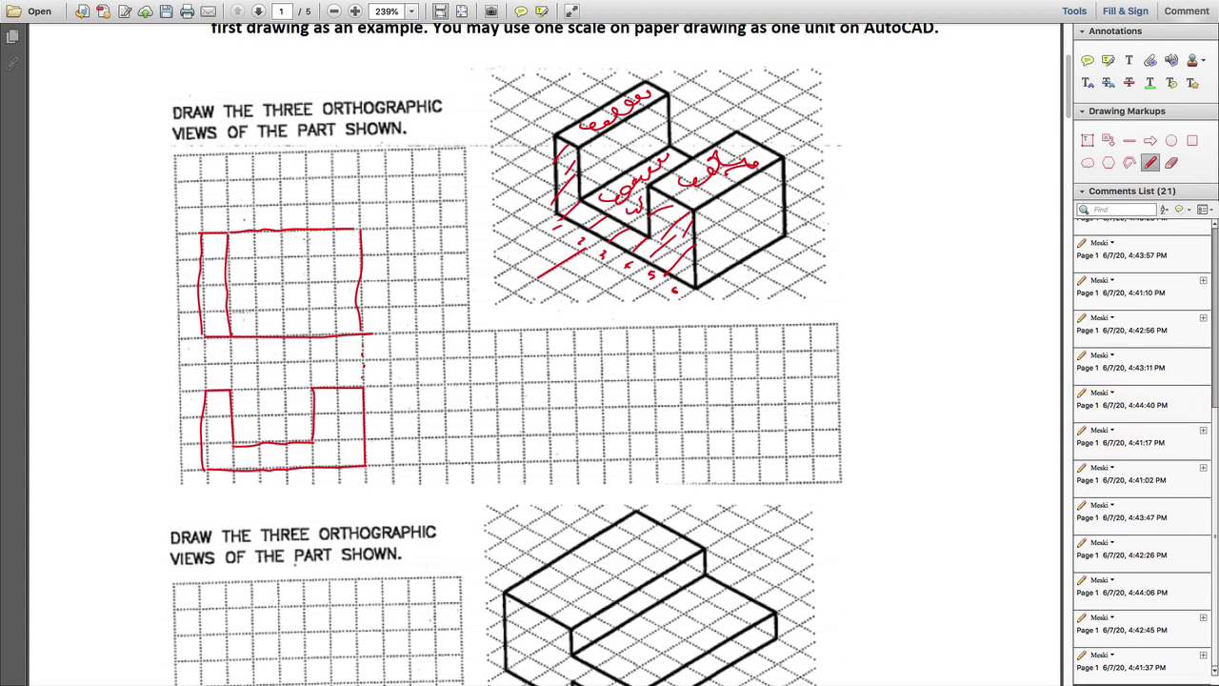
left_click_drag(307, 235, 309, 334)
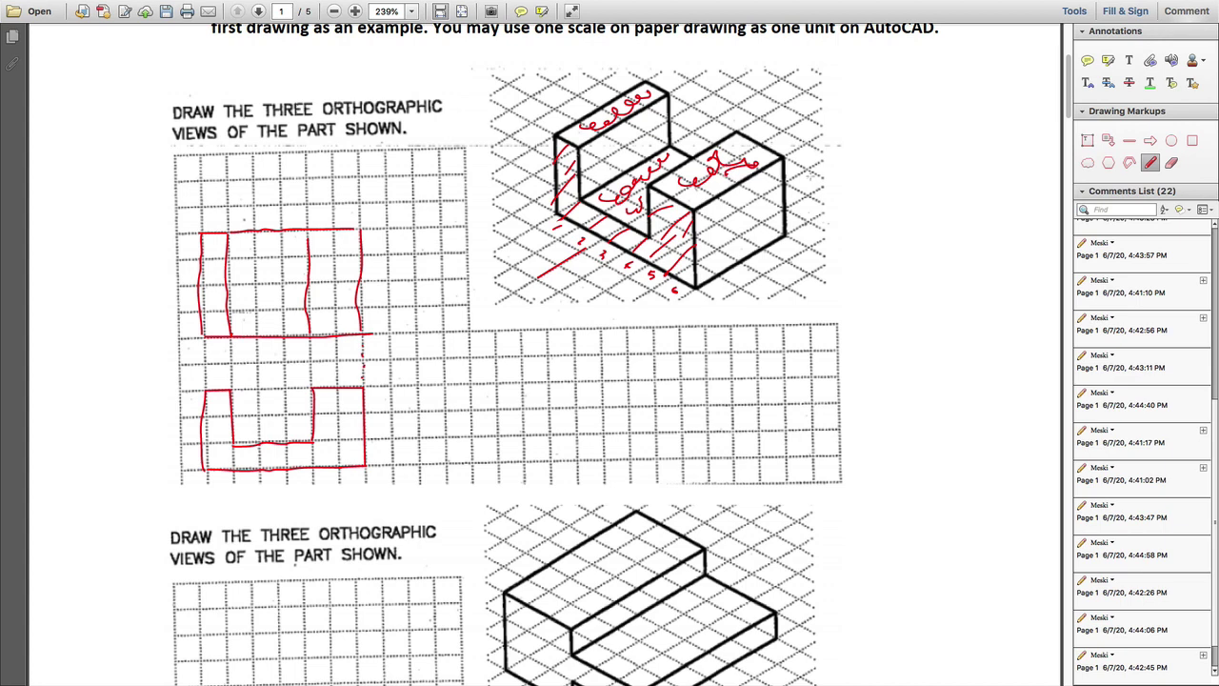
left_click(309, 240)
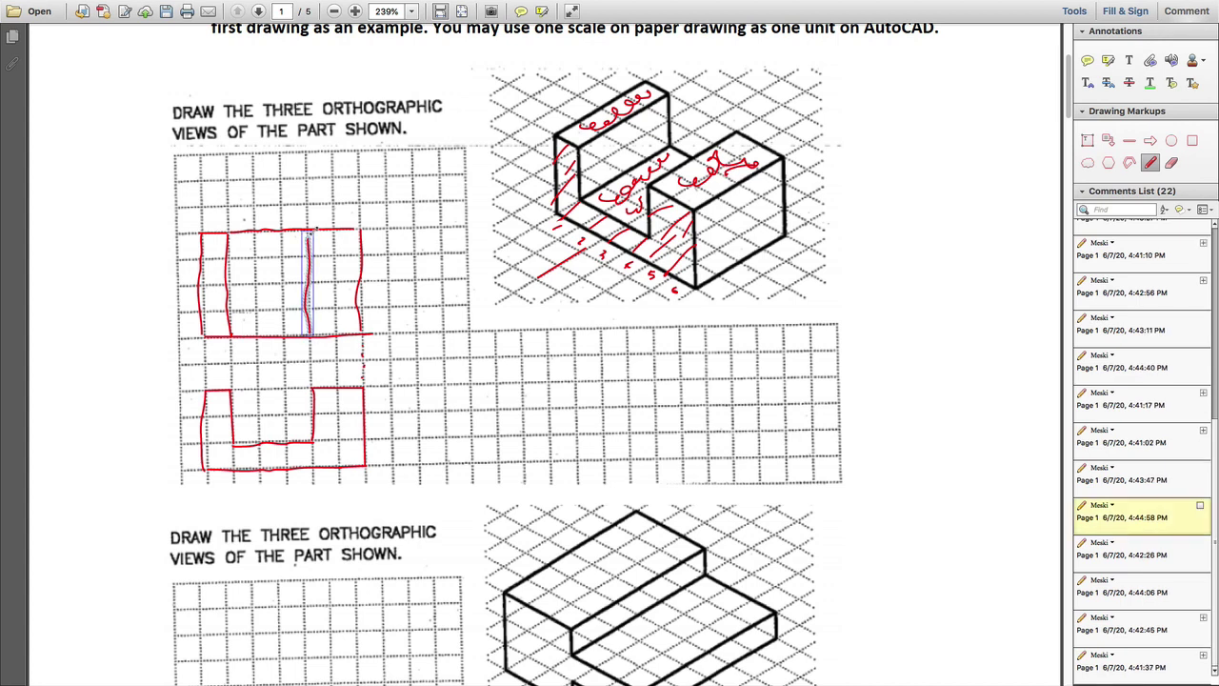
left_click(476, 233)
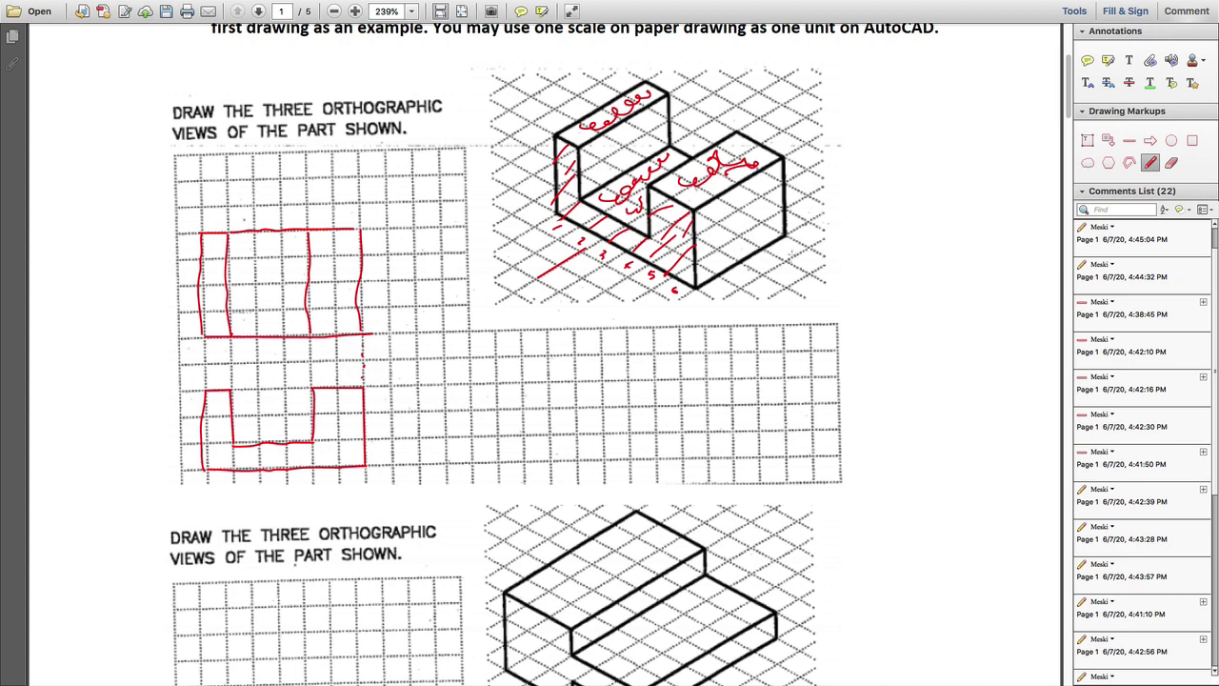
- Label the isometric part's viewing directions, adding an arrow with "RHS" and writing "Front" beside the existing front line
mouse_move(764, 255)
left_mouse_down()
mouse_move(786, 288)
mouse_move(794, 259)
mouse_move(807, 276)
mouse_move(825, 266)
left_mouse_up()
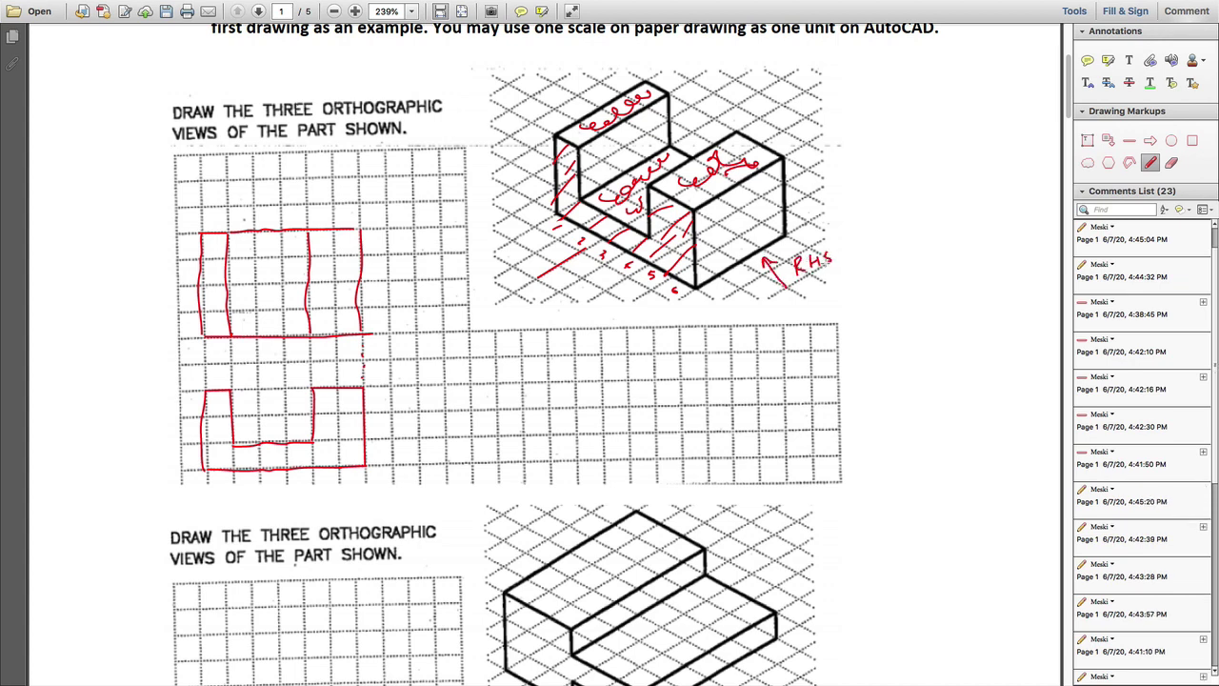
mouse_move(520, 274)
left_mouse_down()
mouse_move(522, 288)
mouse_move(532, 272)
left_mouse_up()
left_click_drag(530, 292, 567, 274)
- Draw dashed horizontal projection lines to the right from the front view's top edge, bottom edge and slot floor
left_click_drag(375, 386, 458, 385)
left_click_drag(374, 465, 440, 465)
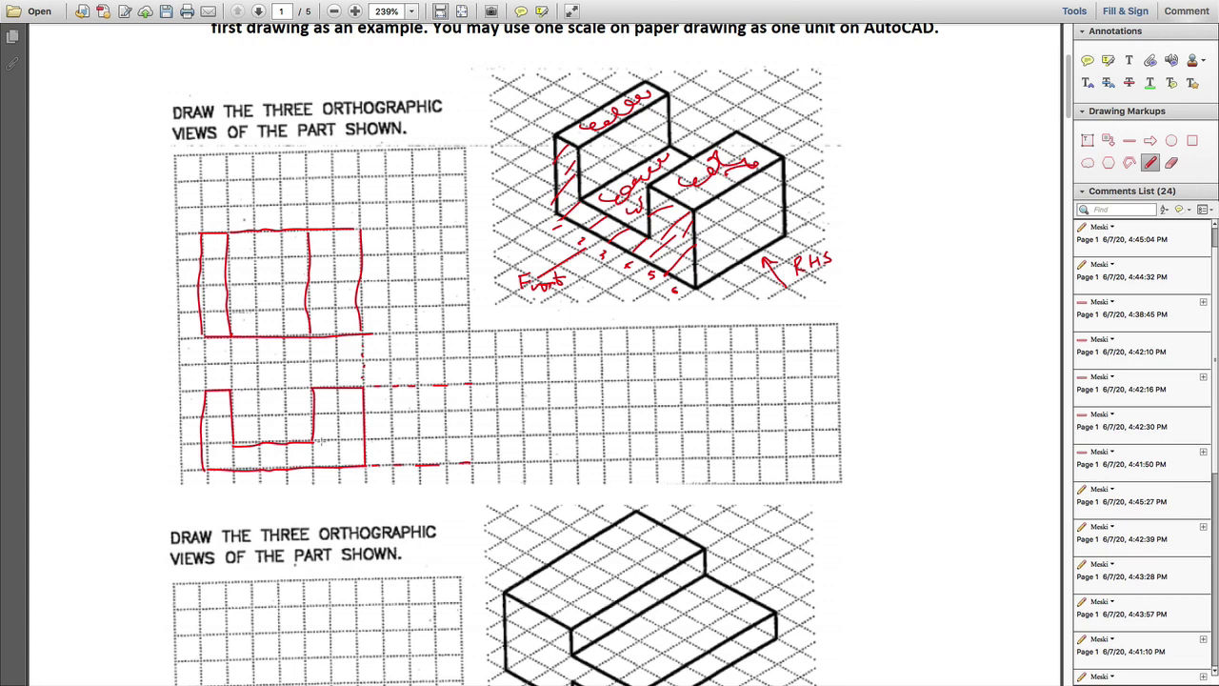
left_click(314, 442)
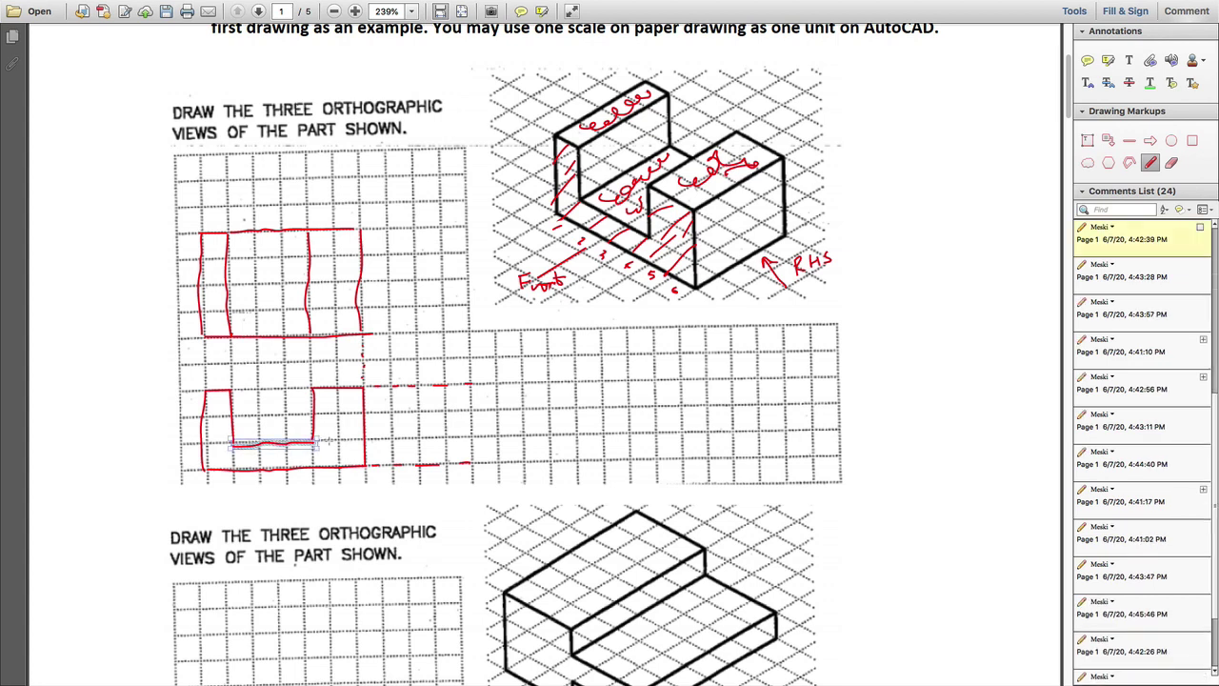
left_click(327, 441)
left_click_drag(327, 440, 446, 440)
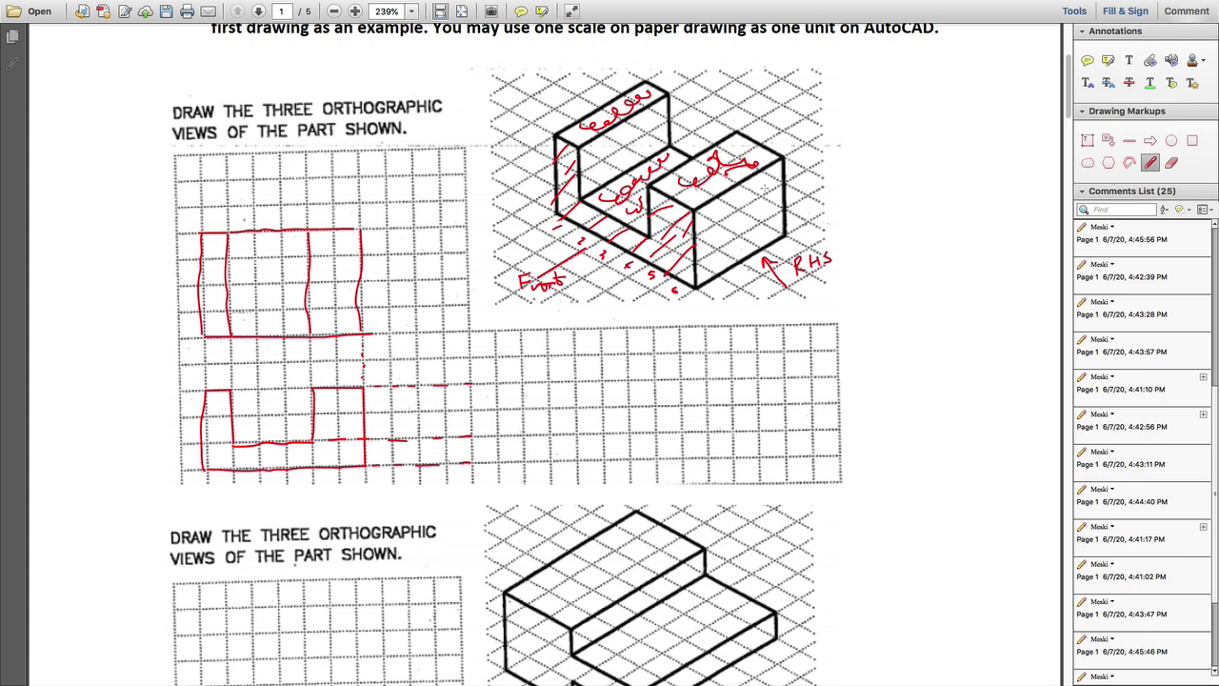
- Cross-hatch the right-hand face of the isometric part with freehand strokes in both directions
left_click_drag(749, 181, 787, 205)
left_click_drag(714, 193, 784, 219)
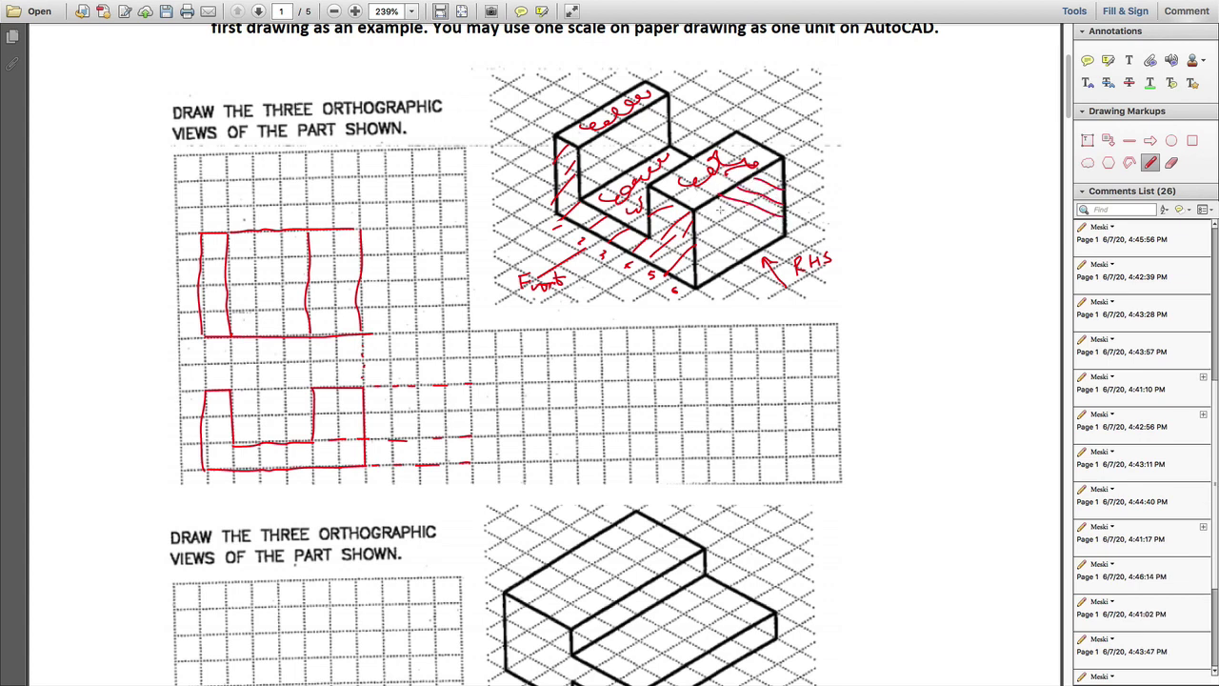
left_click_drag(704, 202, 804, 237)
left_click_drag(692, 207, 800, 240)
left_click_drag(692, 235, 775, 249)
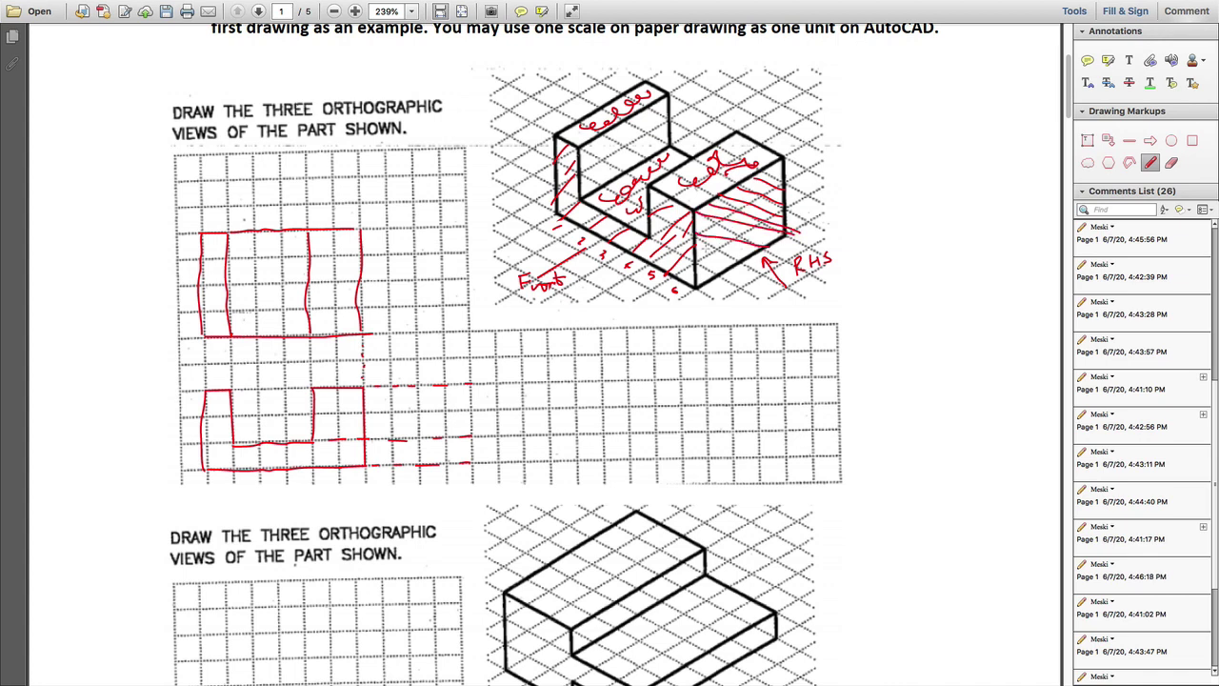
mouse_move(694, 247)
left_mouse_down()
mouse_move(734, 256)
mouse_move(735, 270)
left_mouse_up()
left_click_drag(714, 199, 695, 254)
mouse_move(741, 183)
left_mouse_down()
mouse_move(697, 285)
mouse_move(739, 212)
mouse_move(730, 265)
left_mouse_up()
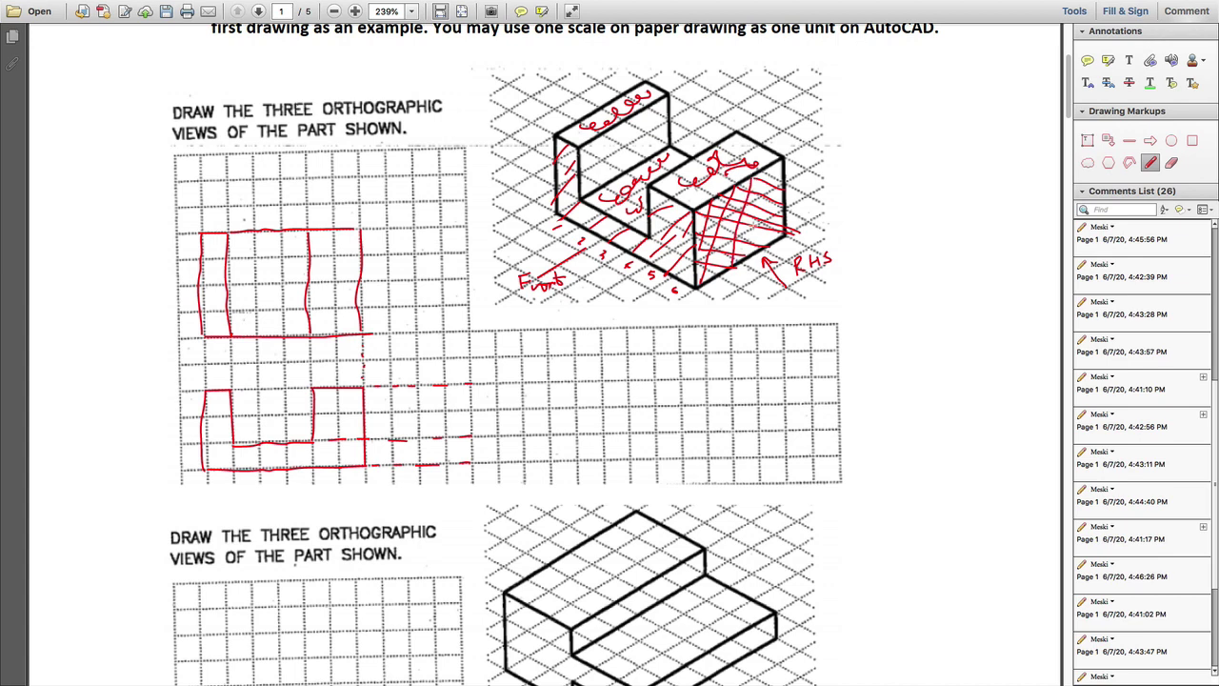
left_click_drag(758, 221, 746, 230)
left_click_drag(777, 162, 751, 258)
left_click_drag(764, 202, 752, 249)
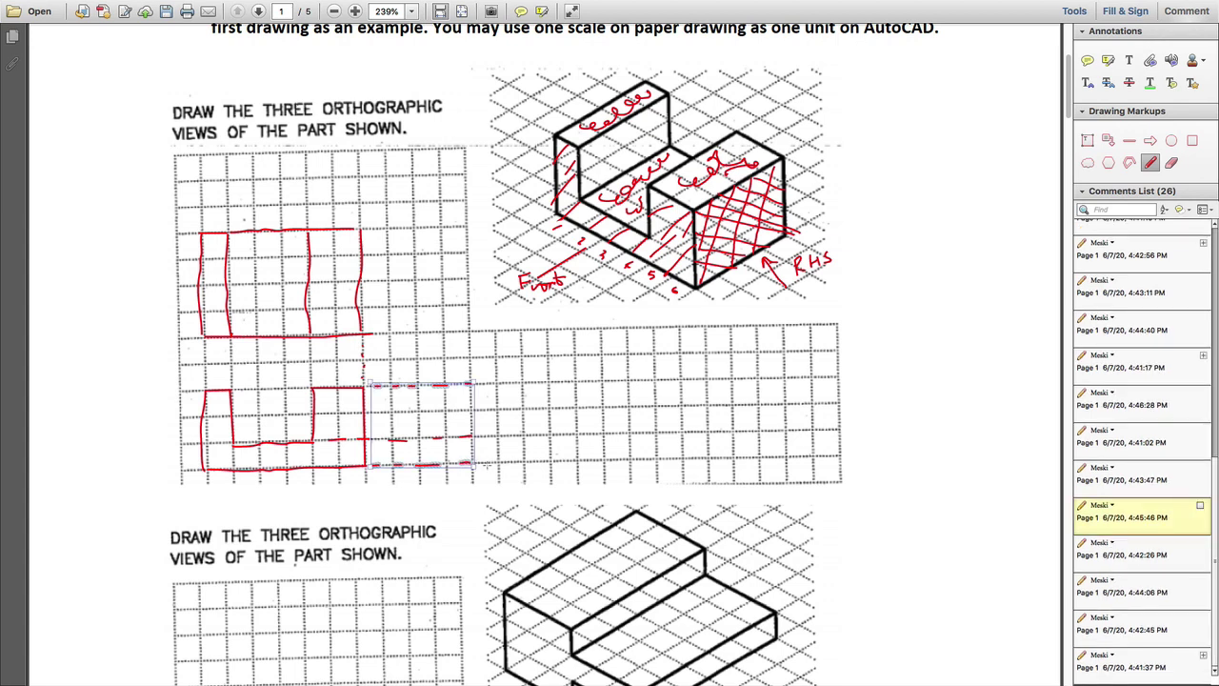
- Draw the right side view's bottom, right and left edges beside the front view, four squares wide and three squares high
left_click(479, 464)
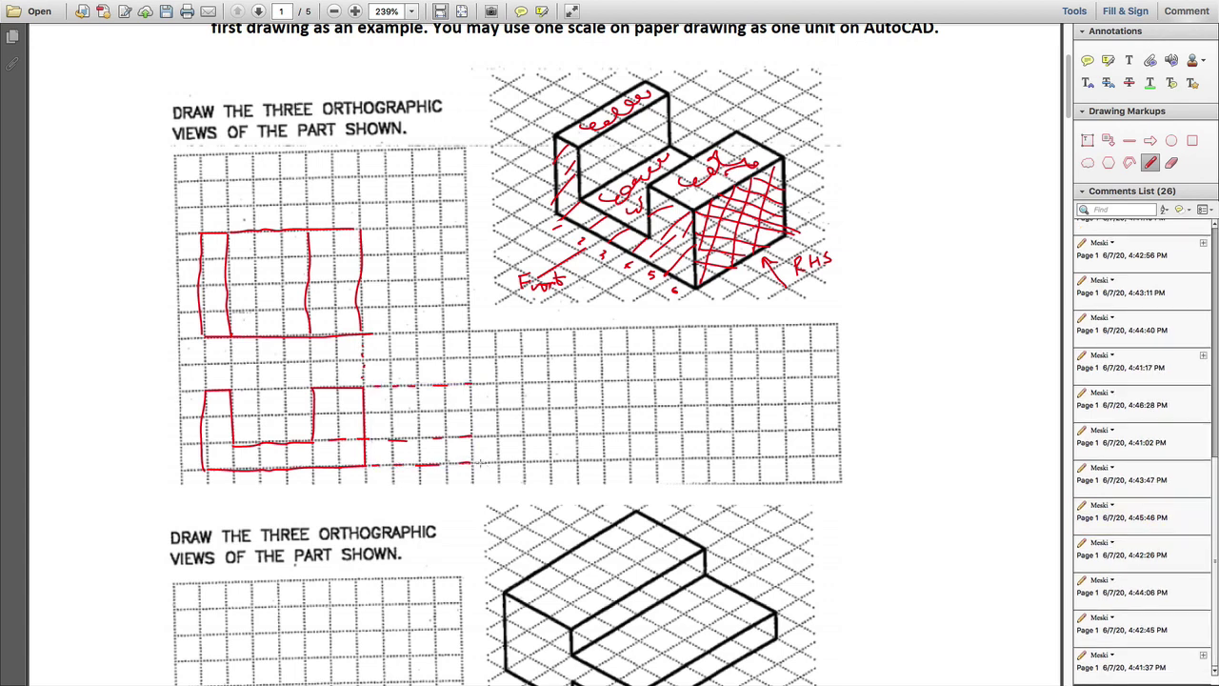
left_click_drag(478, 463, 575, 461)
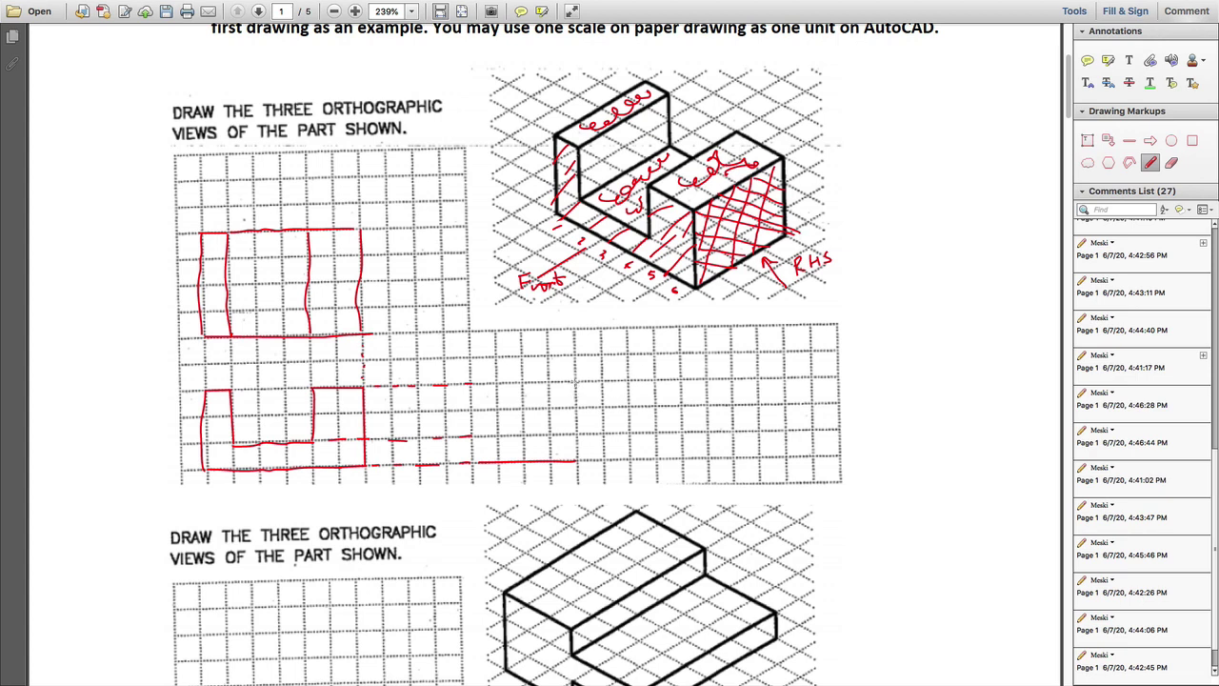
left_click_drag(578, 381, 577, 464)
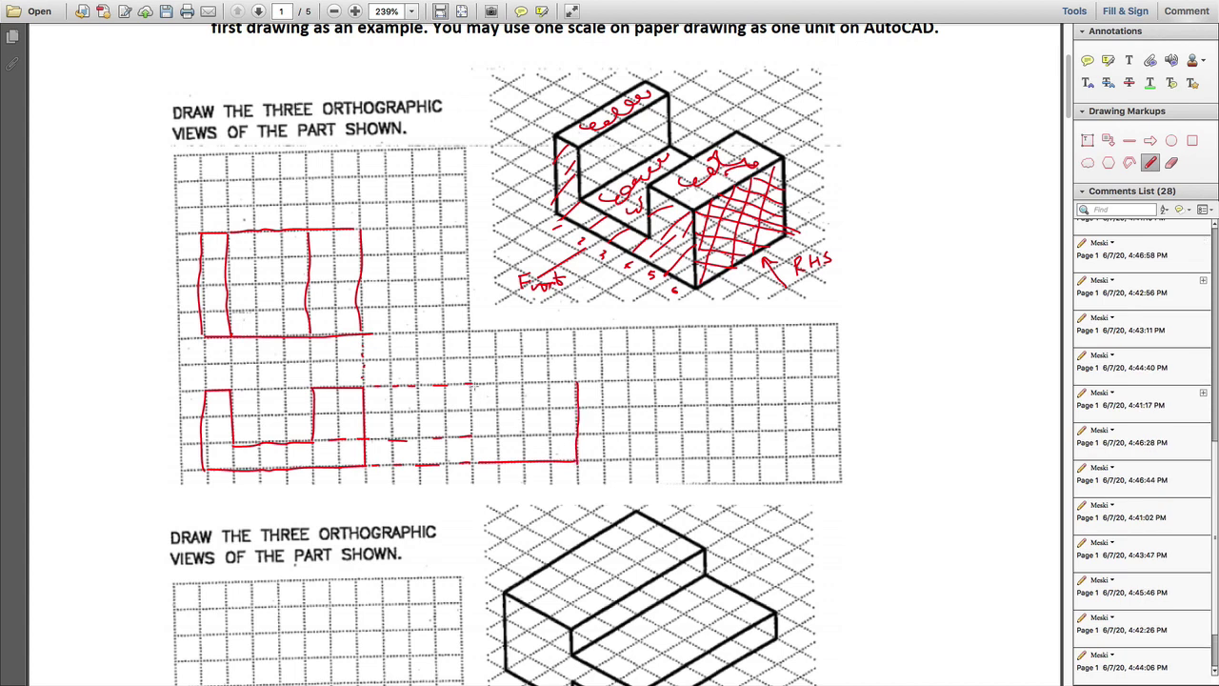
left_click(475, 388)
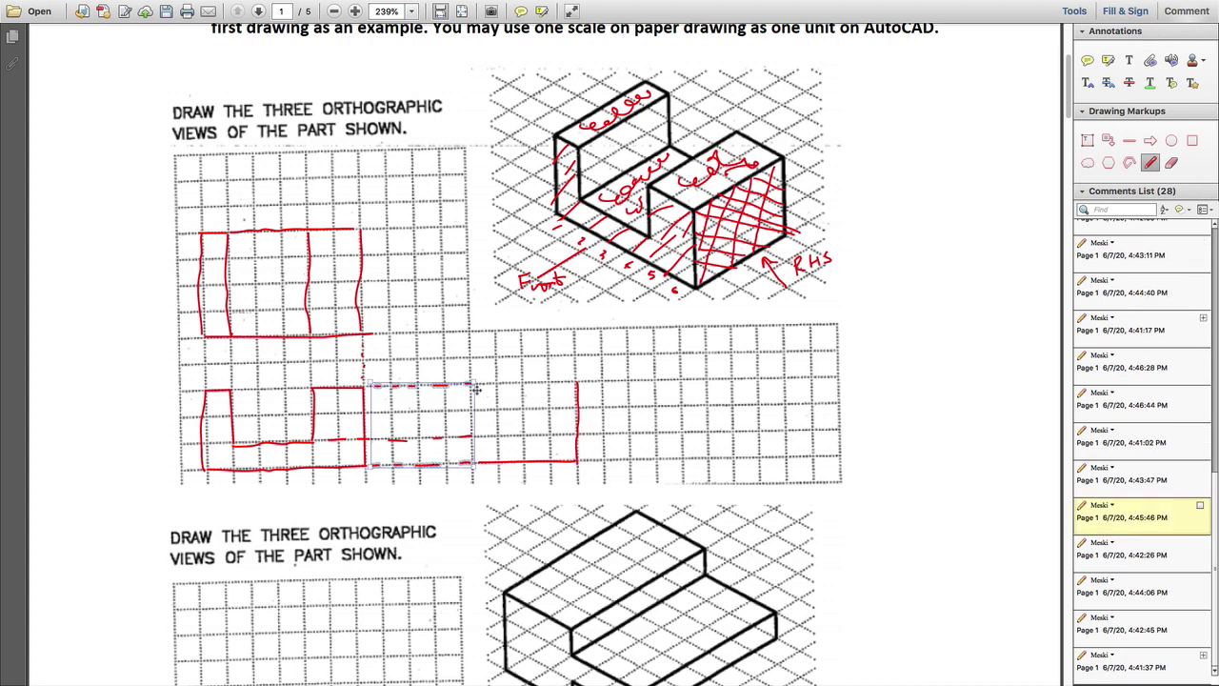
left_click_drag(474, 387, 470, 392)
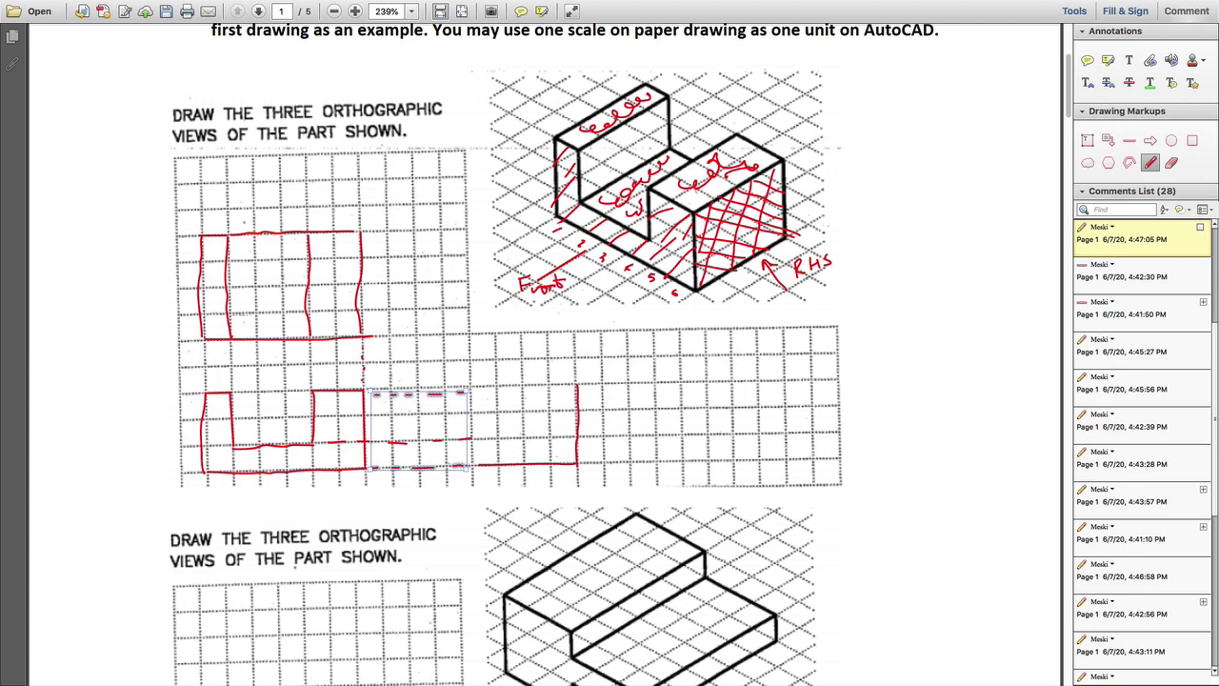
left_click_drag(471, 385, 472, 461)
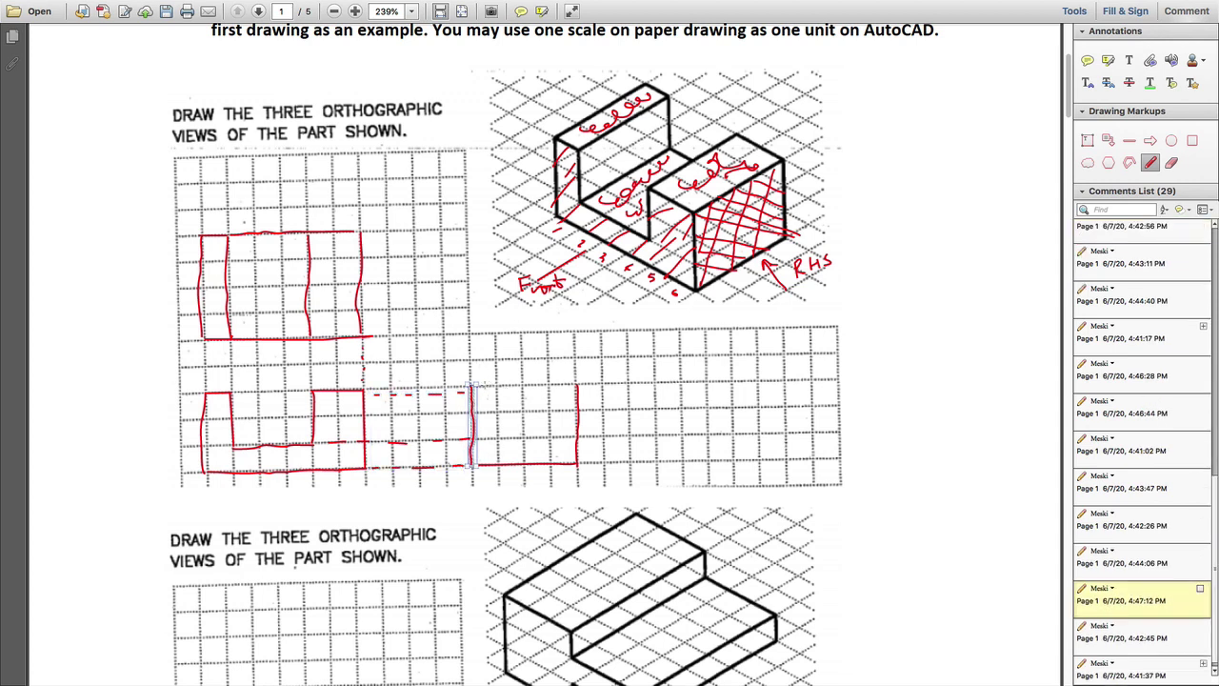
- Draw the right side view's top edge and stretch the stroke to reach the right edge
left_click(575, 386)
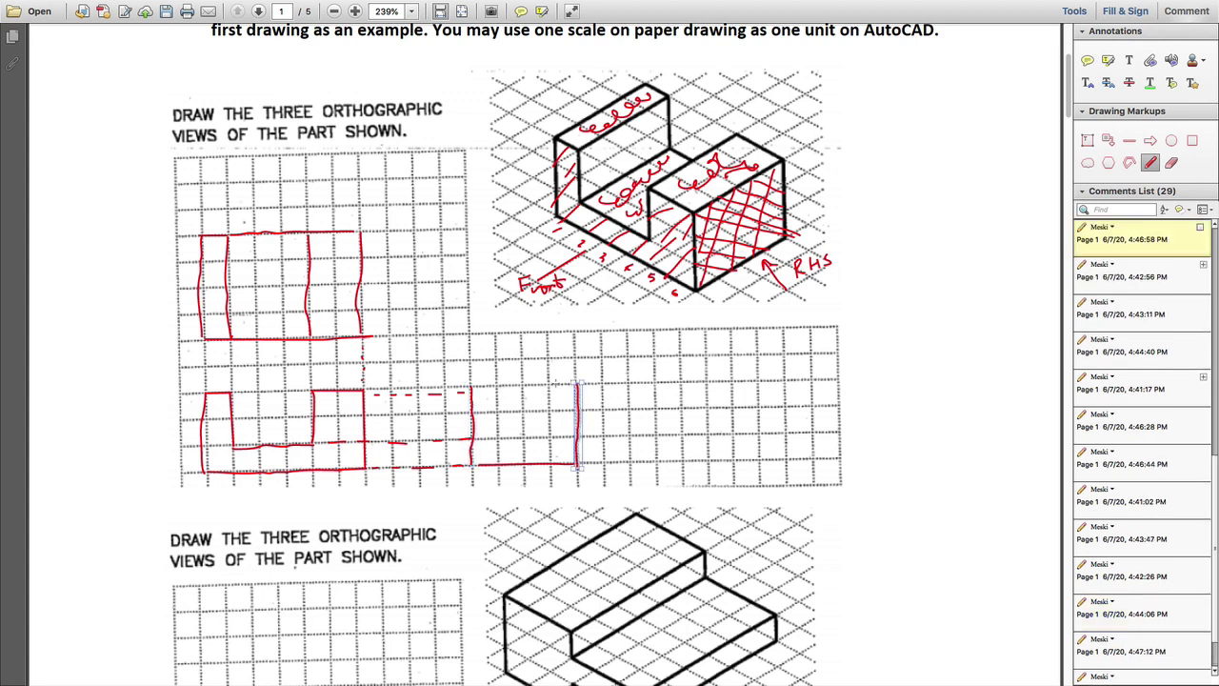
left_click_drag(572, 384, 469, 384)
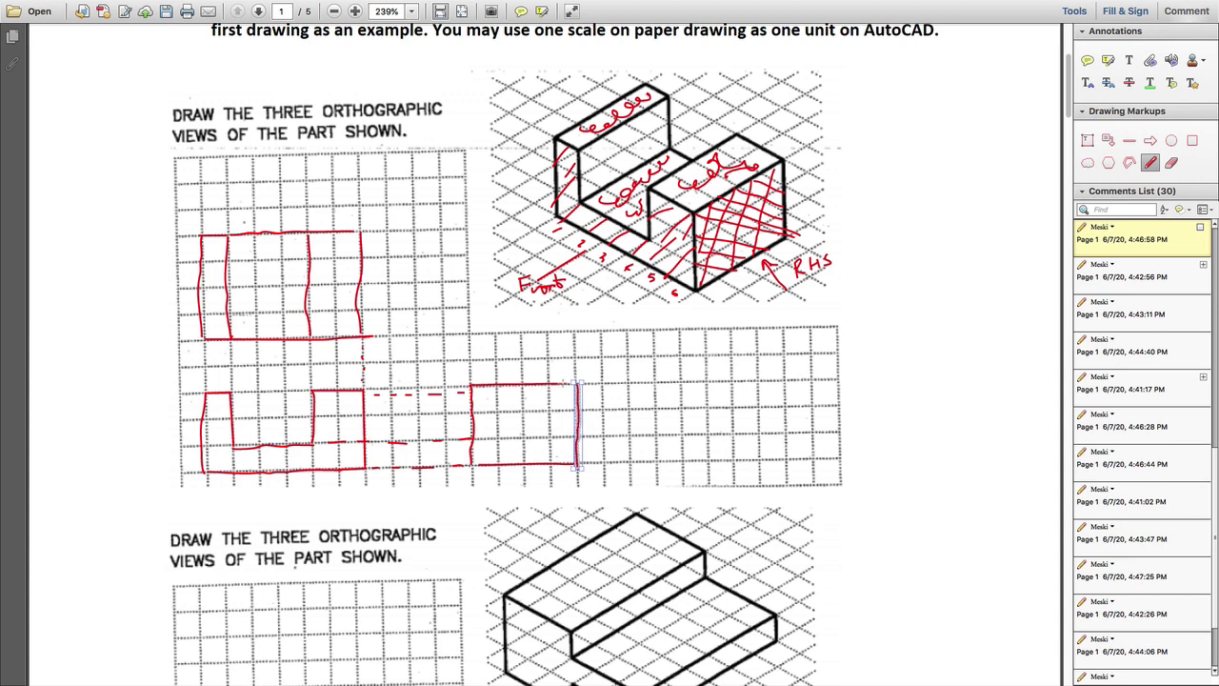
left_click(569, 383)
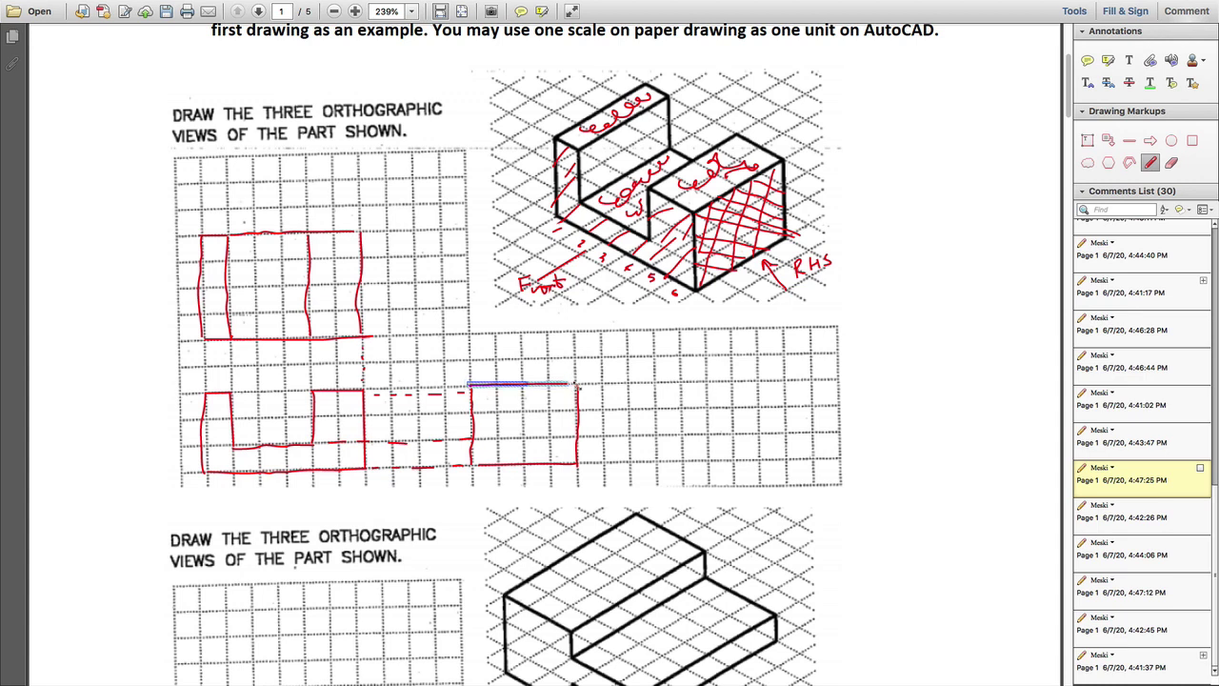
left_click_drag(575, 384, 527, 385)
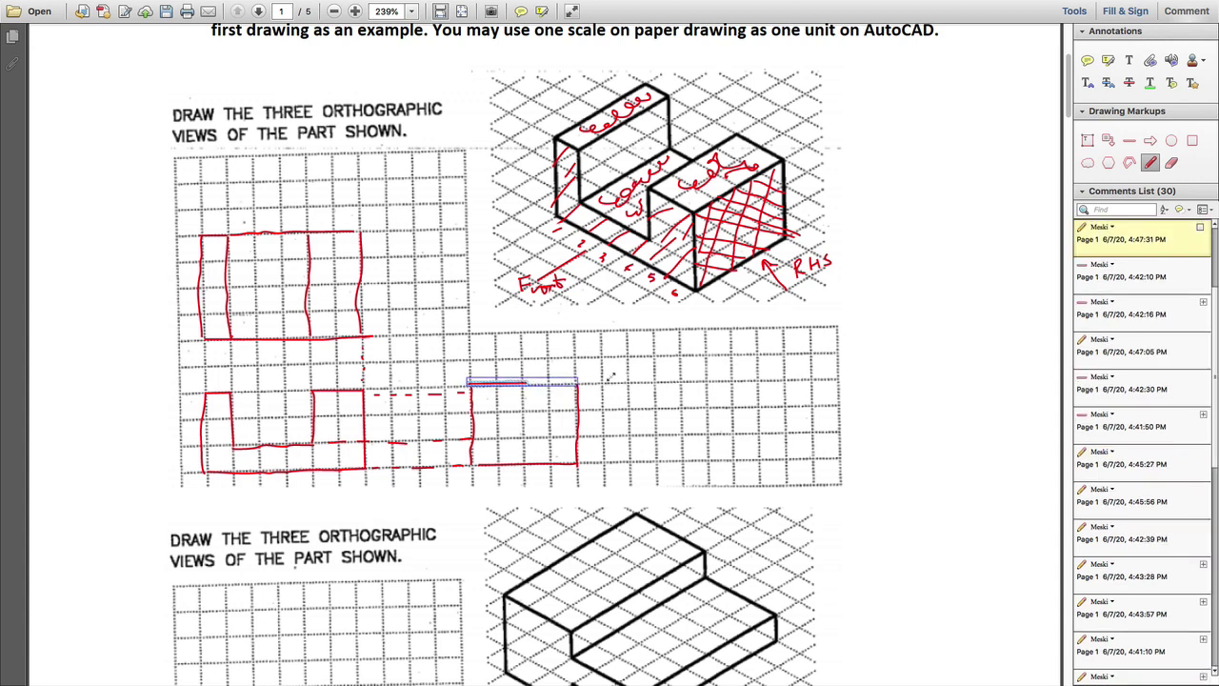
left_click_drag(577, 382, 590, 381)
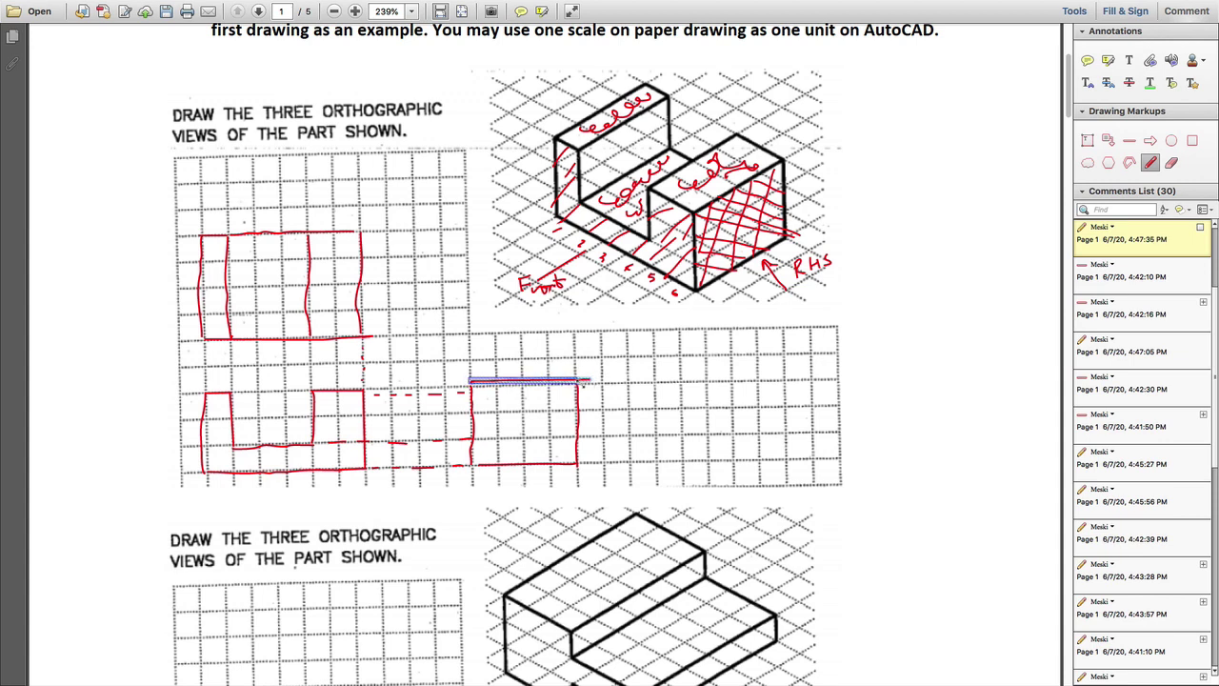
left_click_drag(582, 381, 577, 382)
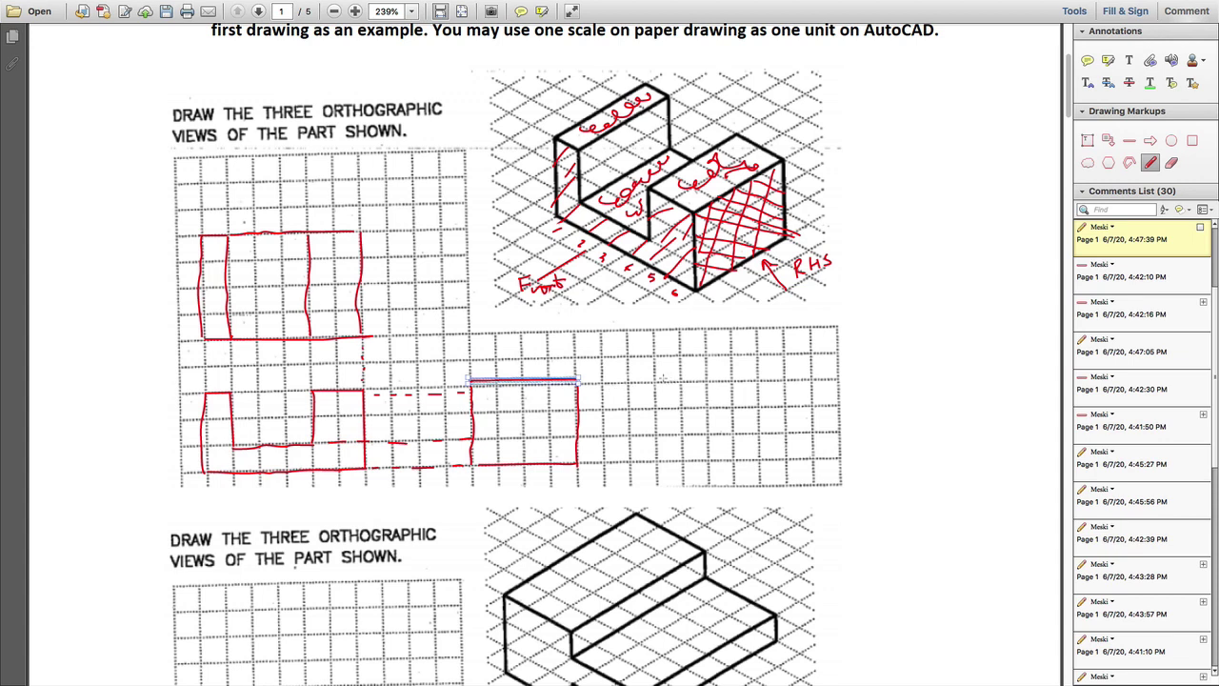
key("Escape")
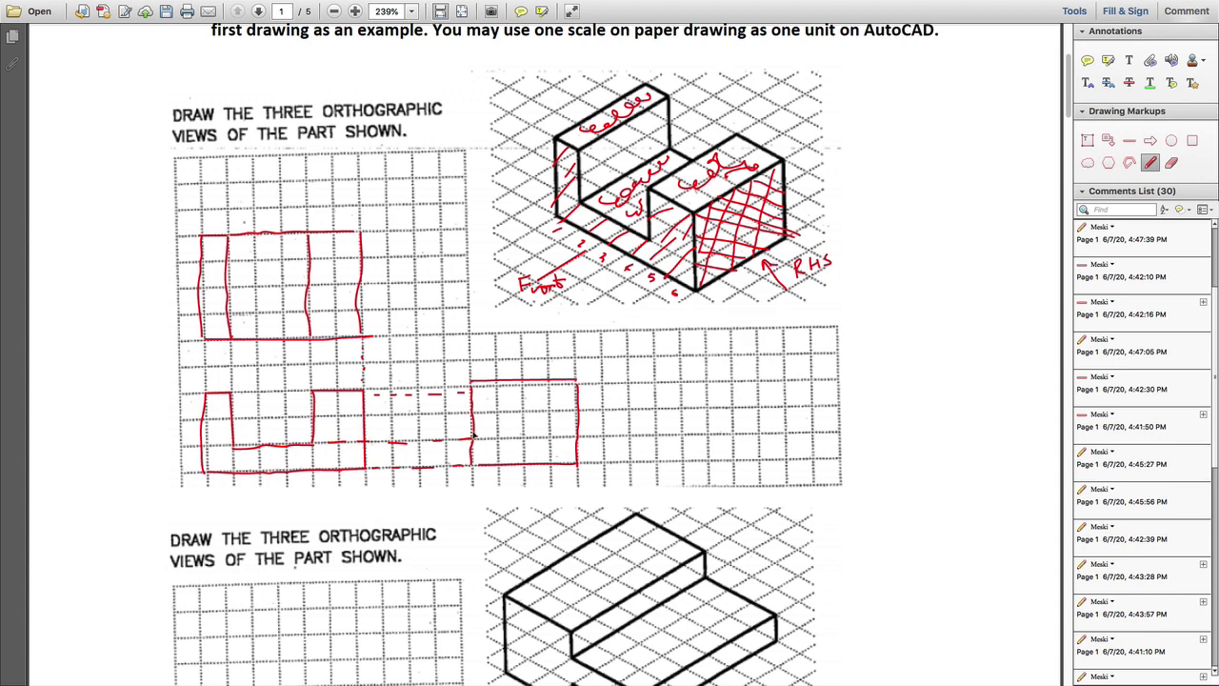
- Draw a dashed hidden line across the right side view at slot-floor height and label the views "F", "T" and "RHS"
left_click_drag(481, 439, 539, 438)
mouse_move(258, 497)
left_mouse_down()
mouse_move(259, 511)
mouse_move(278, 495)
left_mouse_up()
mouse_move(288, 205)
left_mouse_down()
mouse_move(302, 206)
mouse_move(295, 218)
left_mouse_up()
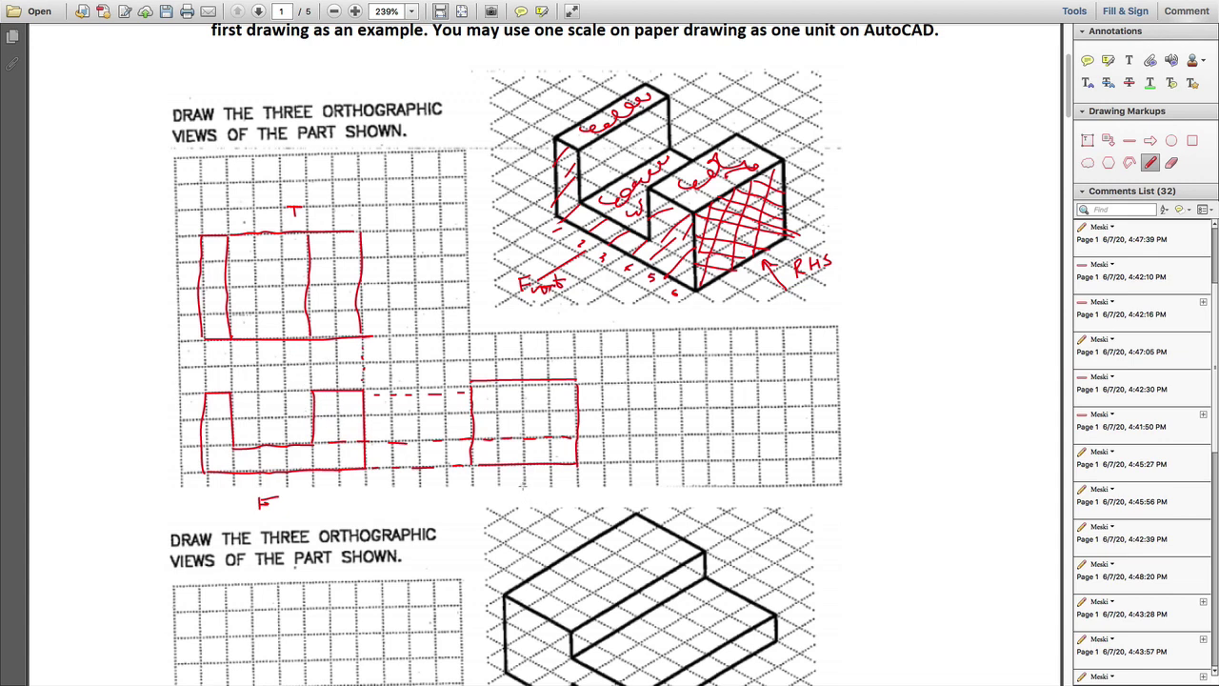
mouse_move(522, 482)
left_mouse_down()
mouse_move(523, 495)
mouse_move(528, 484)
mouse_move(532, 495)
mouse_move(557, 490)
mouse_move(544, 496)
left_mouse_up()
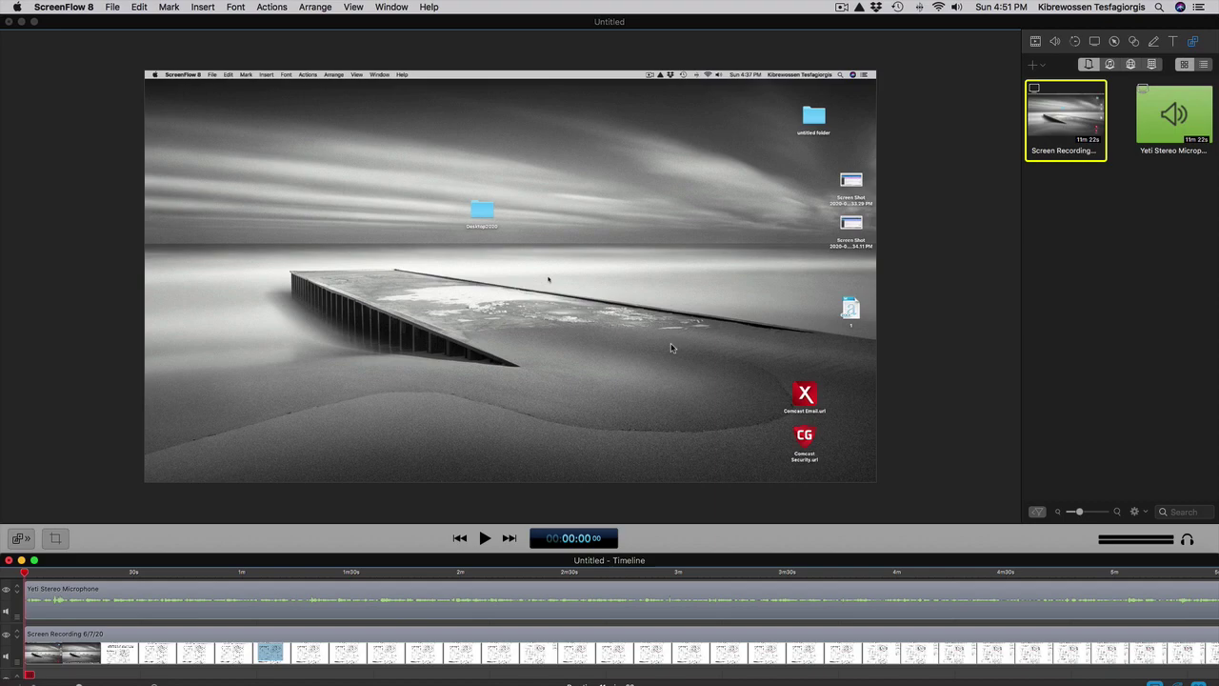
- Switch back to the worksheet in Adobe Reader and go to the round-topped part on page 3
key("ctrl+Up")
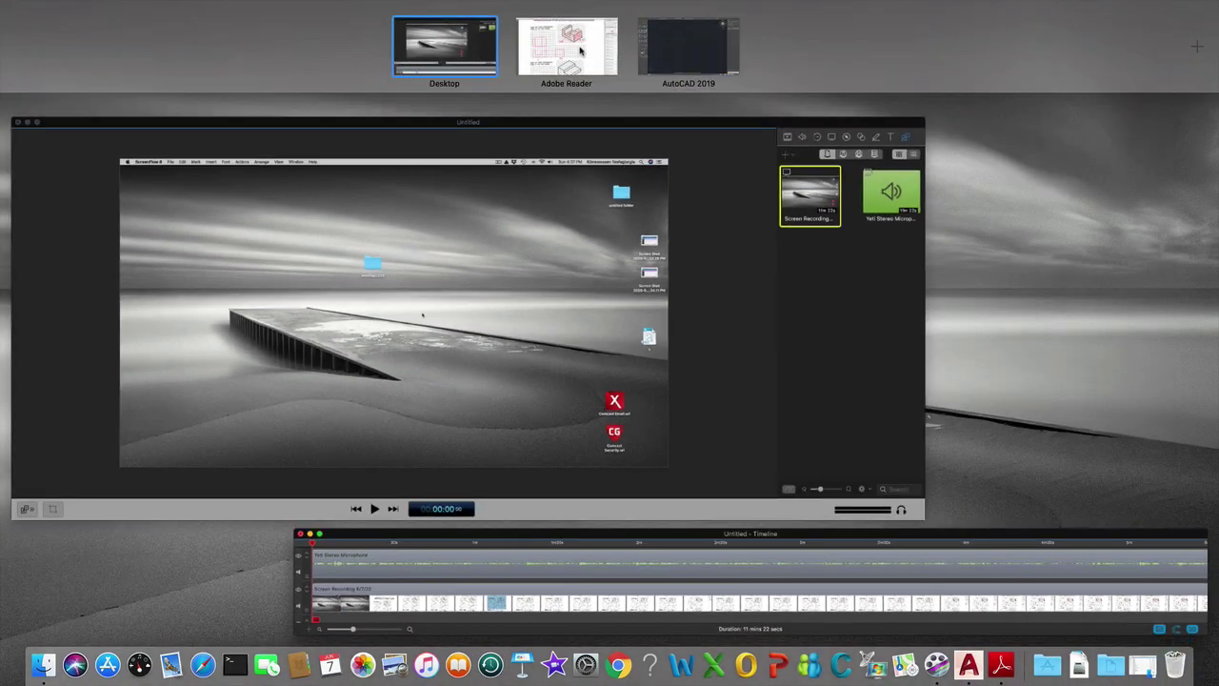
left_click(581, 47)
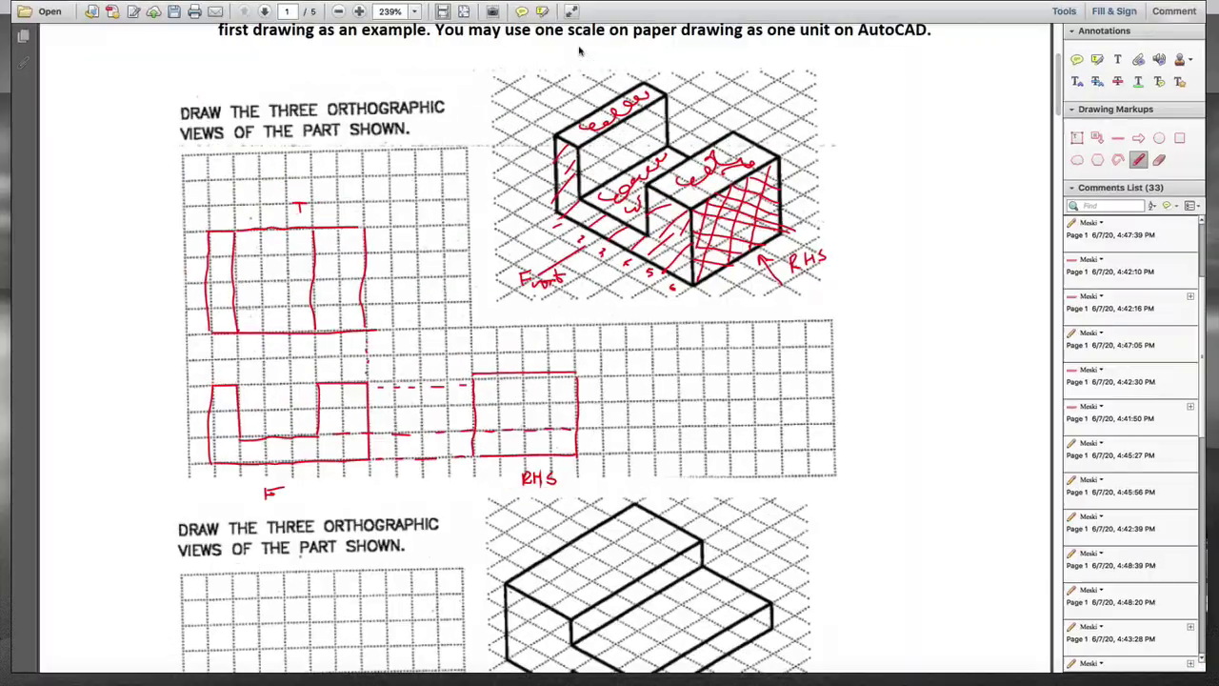
scroll(505, 381, "down", 5)
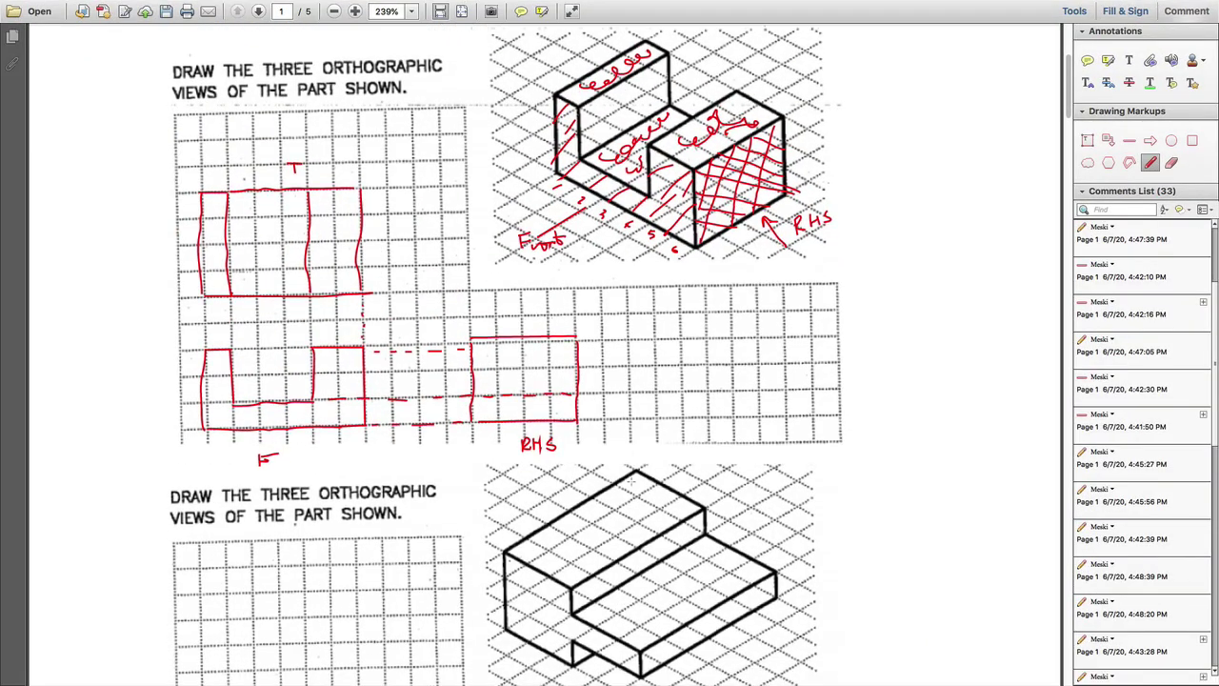
scroll(634, 484, "down", 3)
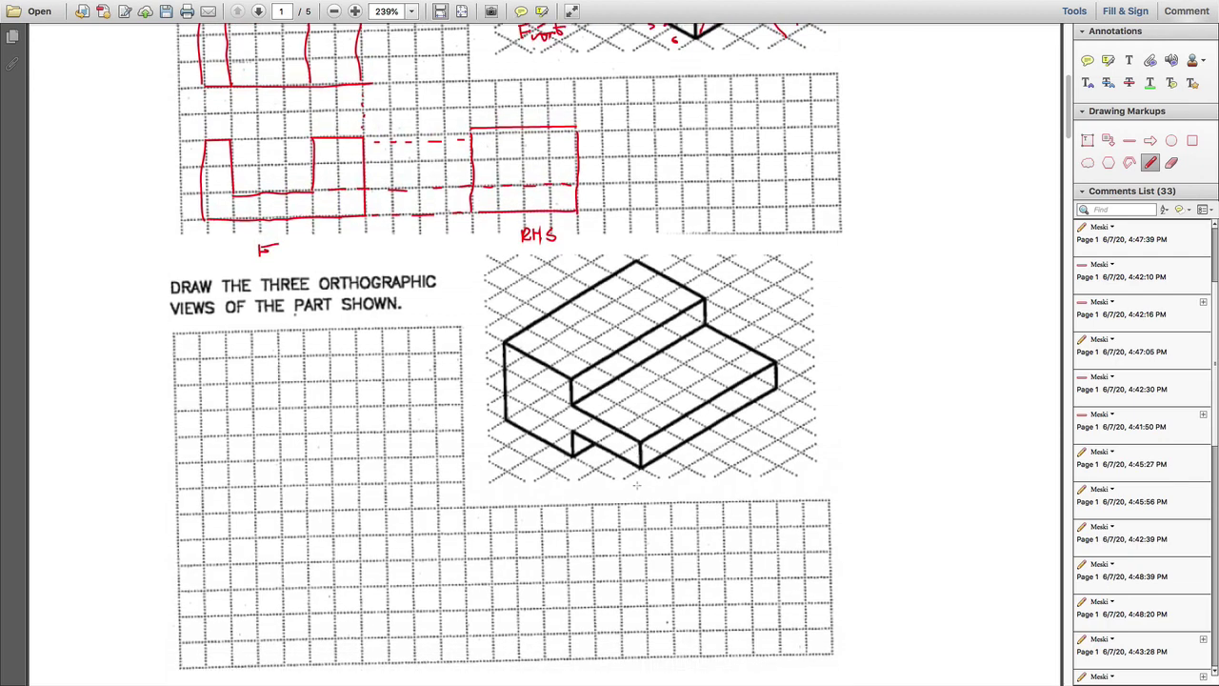
scroll(615, 483, "down", 6)
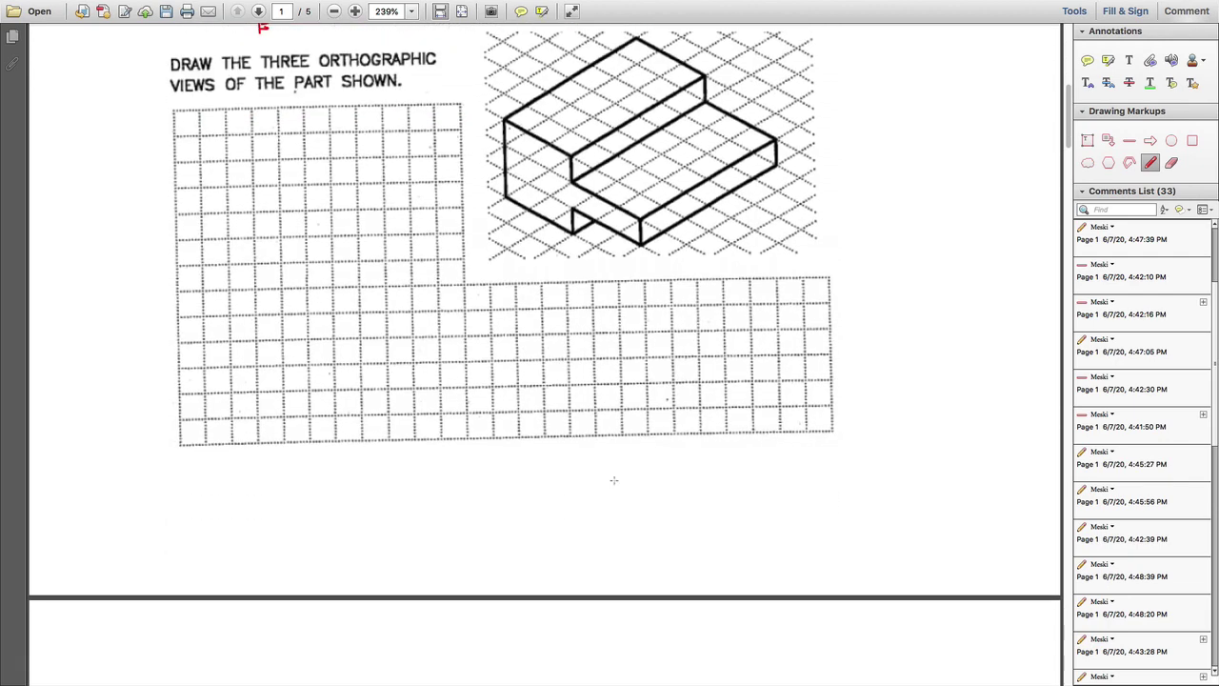
scroll(615, 482, "up", 3)
scroll(615, 480, "down", 10)
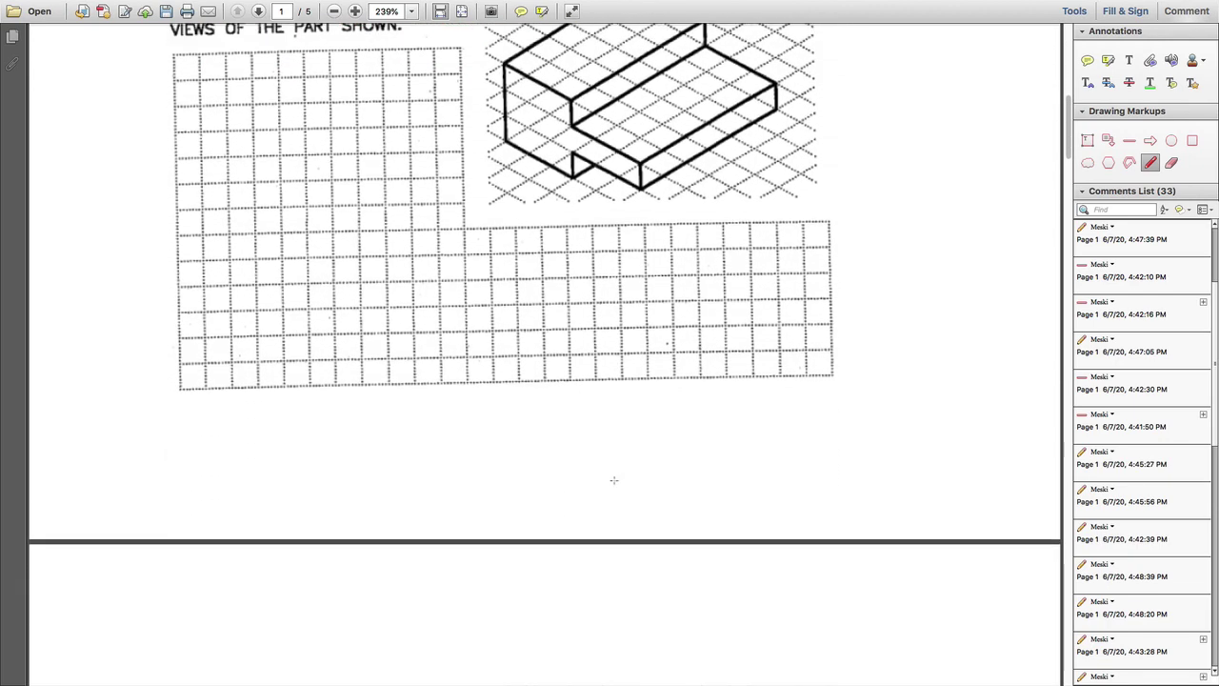
scroll(614, 480, "up", 7)
scroll(615, 480, "up", 3)
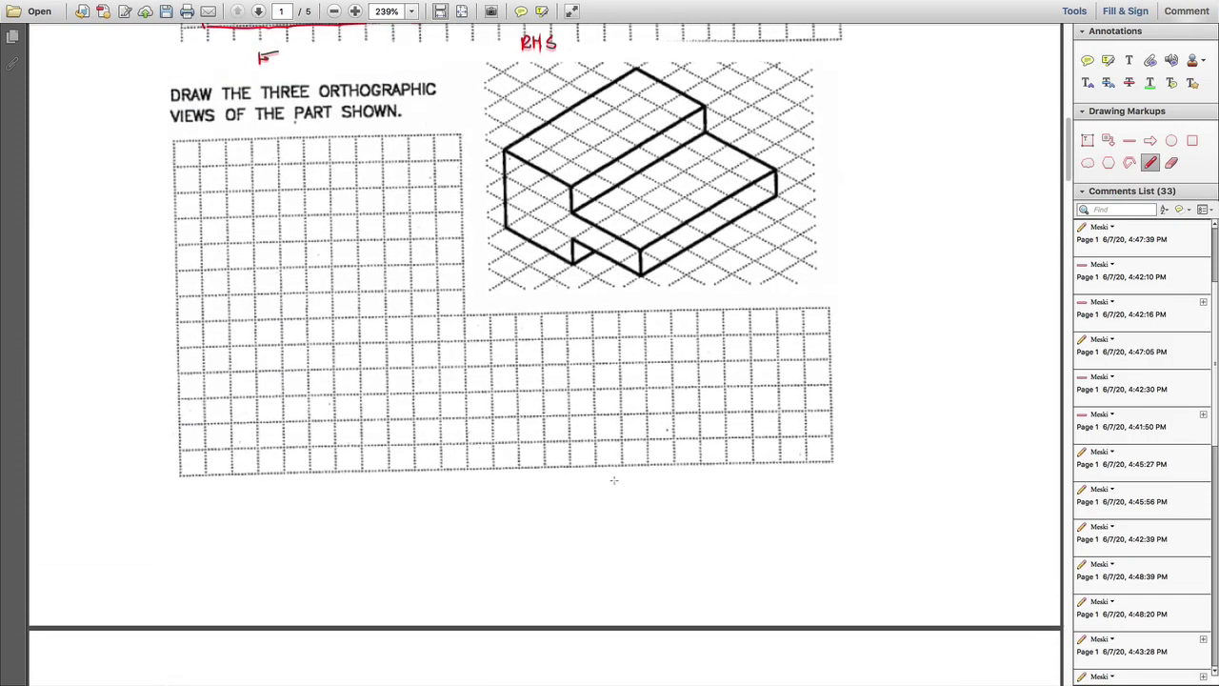
scroll(615, 480, "down", 15)
scroll(615, 481, "down", 14)
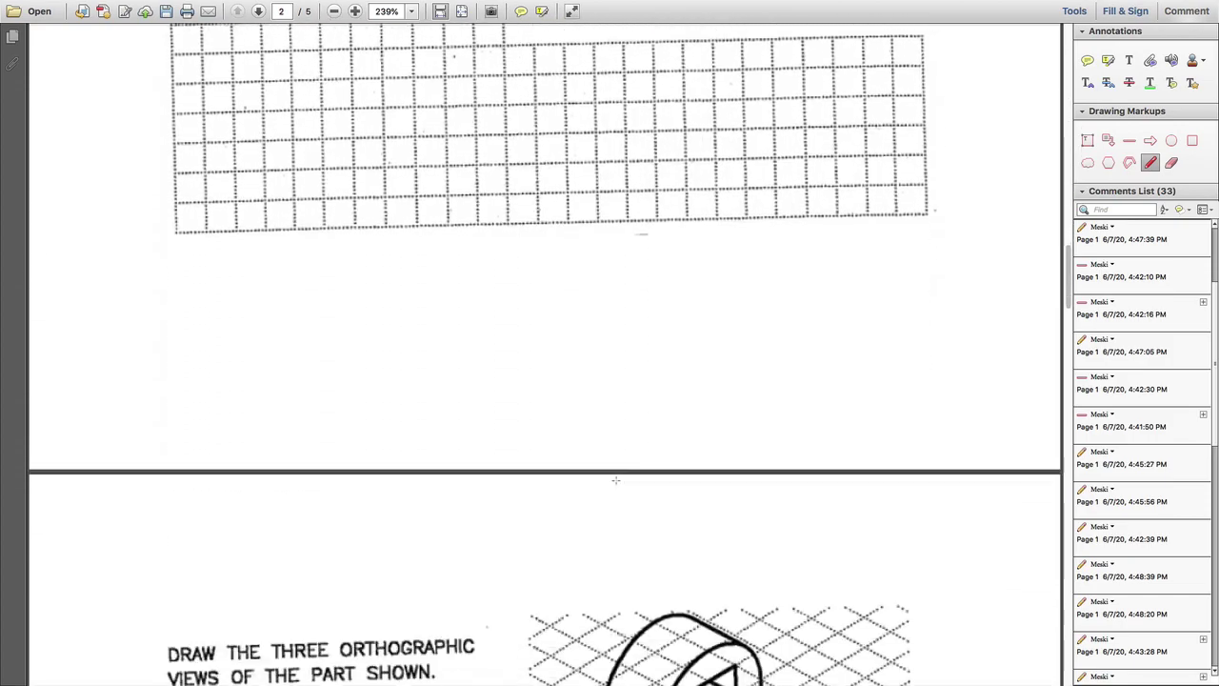
scroll(713, 314, "down", 1)
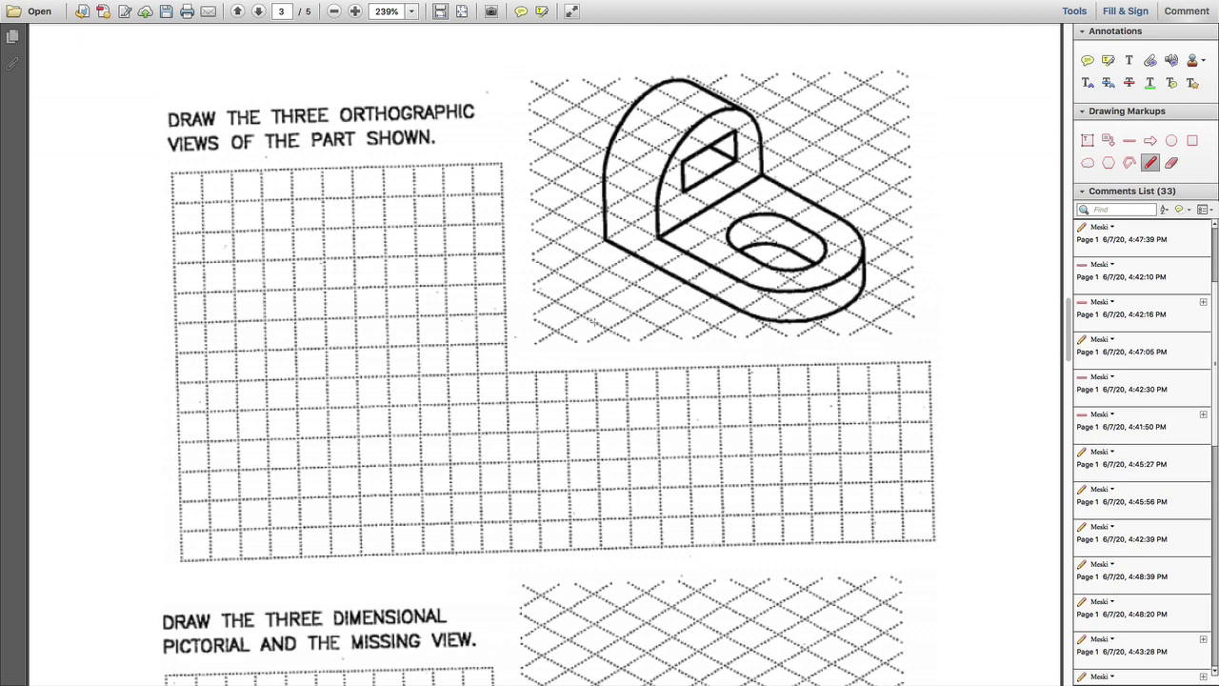
- Mark the page 3 part's viewing directions with arrows labelled "F", "RHS" and "T"
mouse_move(594, 321)
left_mouse_down()
mouse_move(643, 295)
mouse_move(584, 328)
left_mouse_up()
mouse_move(891, 325)
left_mouse_down()
mouse_move(926, 333)
mouse_move(887, 319)
mouse_move(941, 318)
left_mouse_up()
left_click_drag(950, 310, 943, 325)
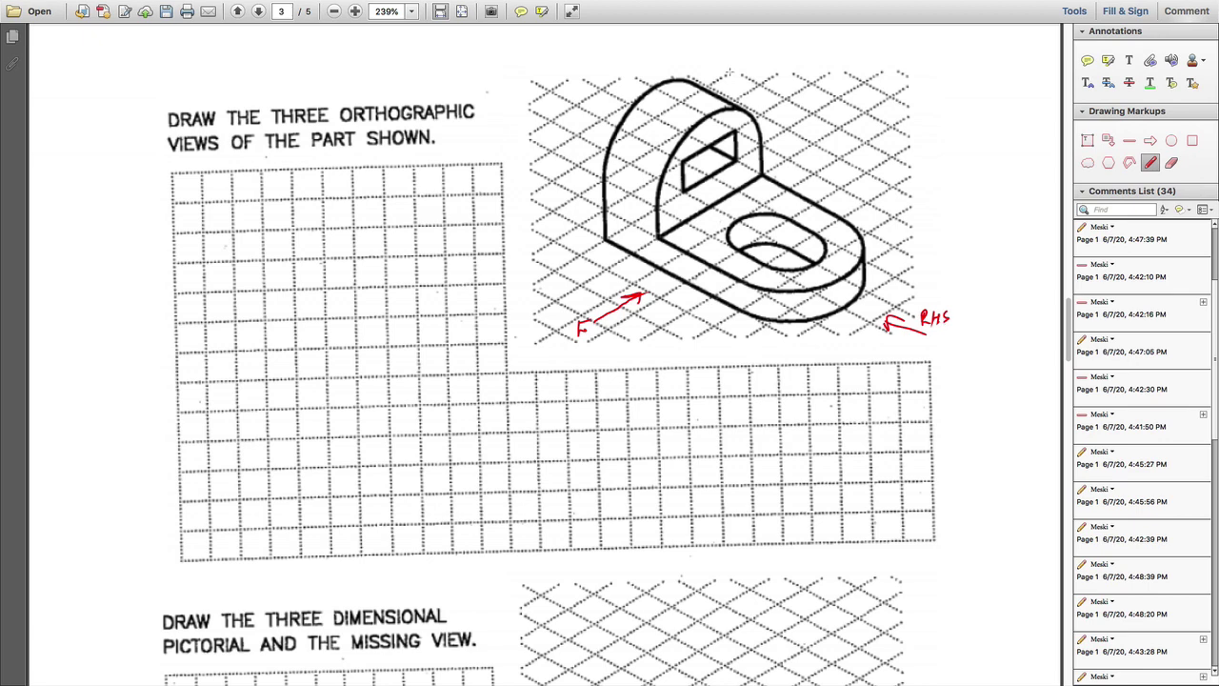
mouse_move(747, 70)
left_mouse_down()
mouse_move(748, 97)
mouse_move(781, 82)
mouse_move(773, 94)
left_mouse_up()
- Trace the curved edges of the isometric part's base and upright and hatch its front-facing surface with diagonal strokes
left_click_drag(762, 291, 813, 287)
left_click_drag(756, 318, 807, 321)
left_click_drag(641, 98, 613, 140)
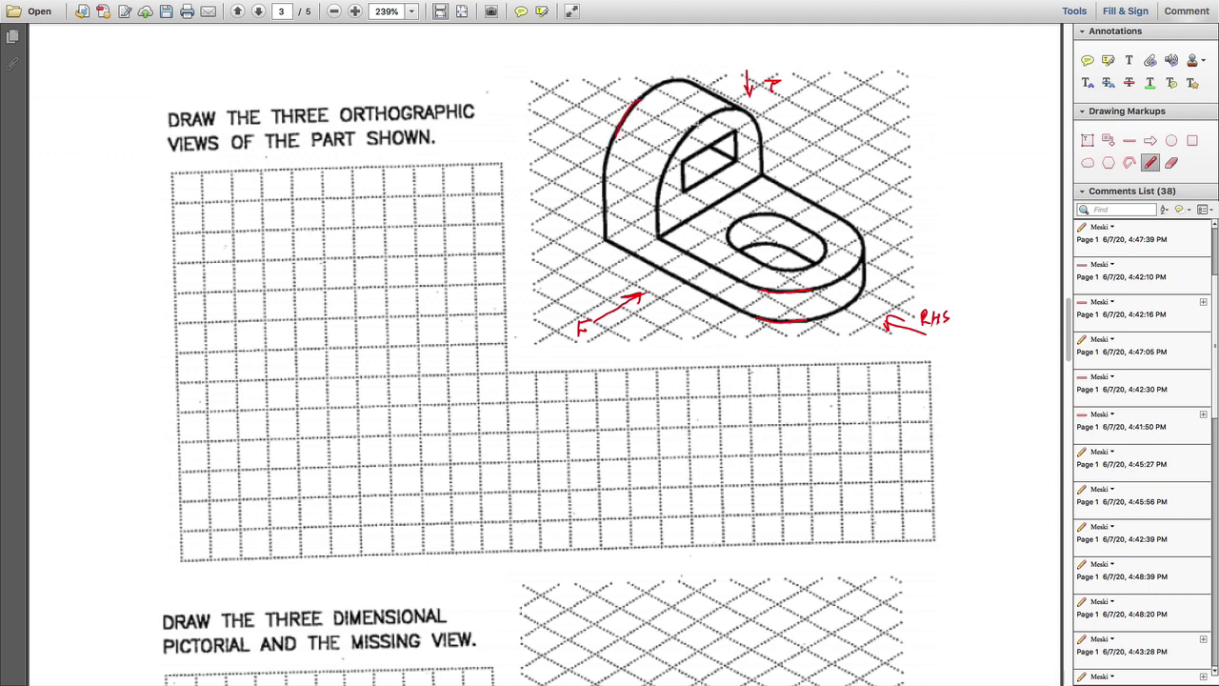
left_click_drag(695, 123, 668, 152)
left_click(655, 90)
mouse_move(656, 90)
left_mouse_down()
mouse_move(701, 121)
mouse_move(642, 115)
mouse_move(653, 121)
mouse_move(599, 189)
mouse_move(643, 145)
mouse_move(610, 234)
mouse_move(674, 276)
mouse_move(737, 277)
mouse_move(753, 296)
mouse_move(790, 314)
left_mouse_up()
left_click_drag(806, 297, 790, 316)
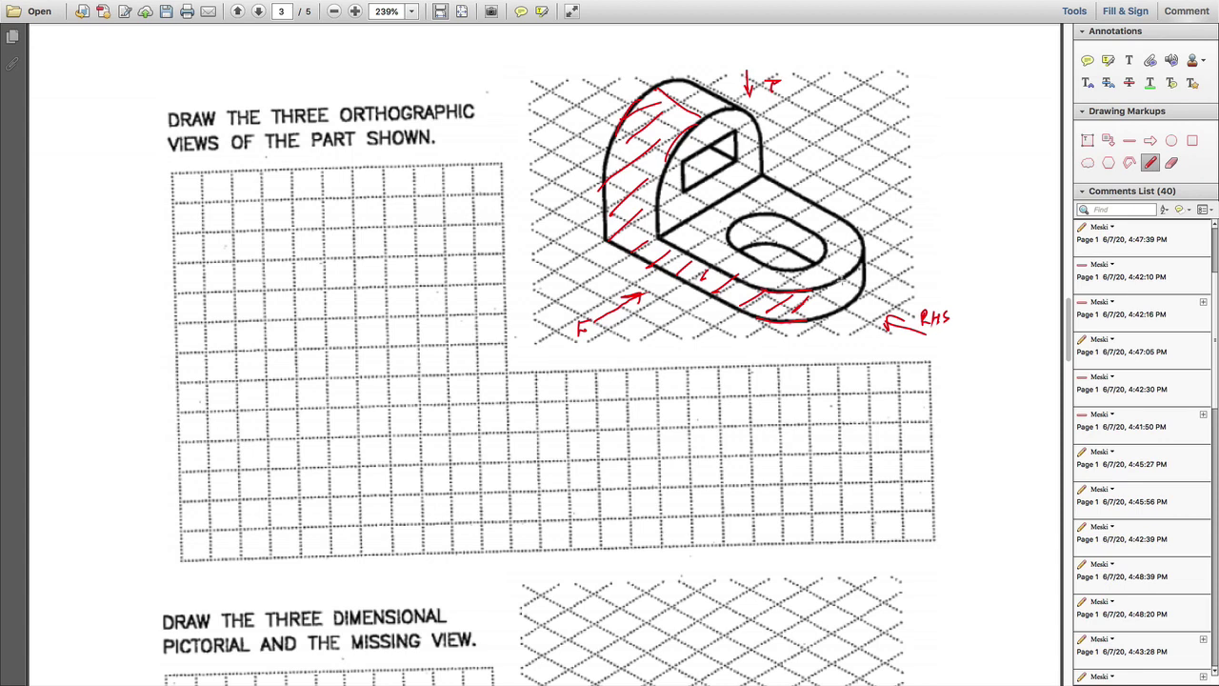
- Extend the hatching around the base's rounded end and mark its limit with a short vertical stroke
mouse_move(842, 282)
left_mouse_down()
mouse_move(845, 308)
mouse_move(815, 299)
left_mouse_up()
left_click_drag(817, 301, 806, 314)
left_click_drag(840, 284, 812, 320)
left_click_drag(843, 295, 829, 315)
left_click_drag(837, 301, 826, 316)
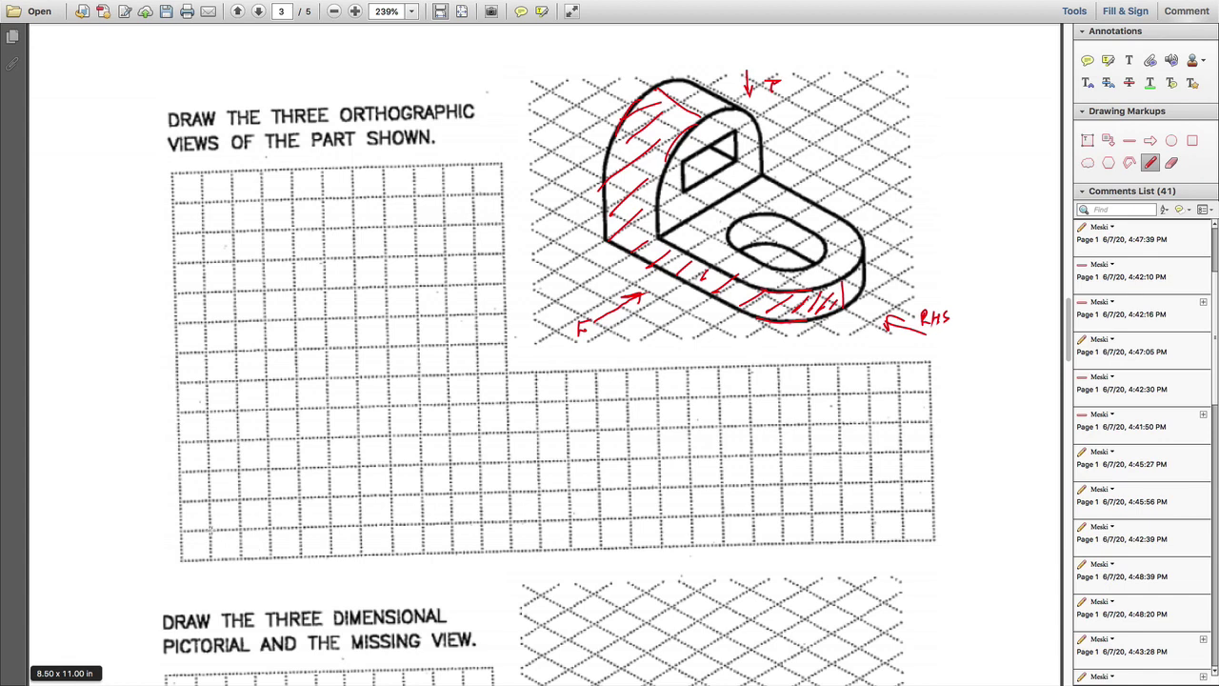
- Draw the L-shaped front view without its left edge: base seven squares long and one high, upright two squares wide and four high
left_click_drag(208, 530, 425, 527)
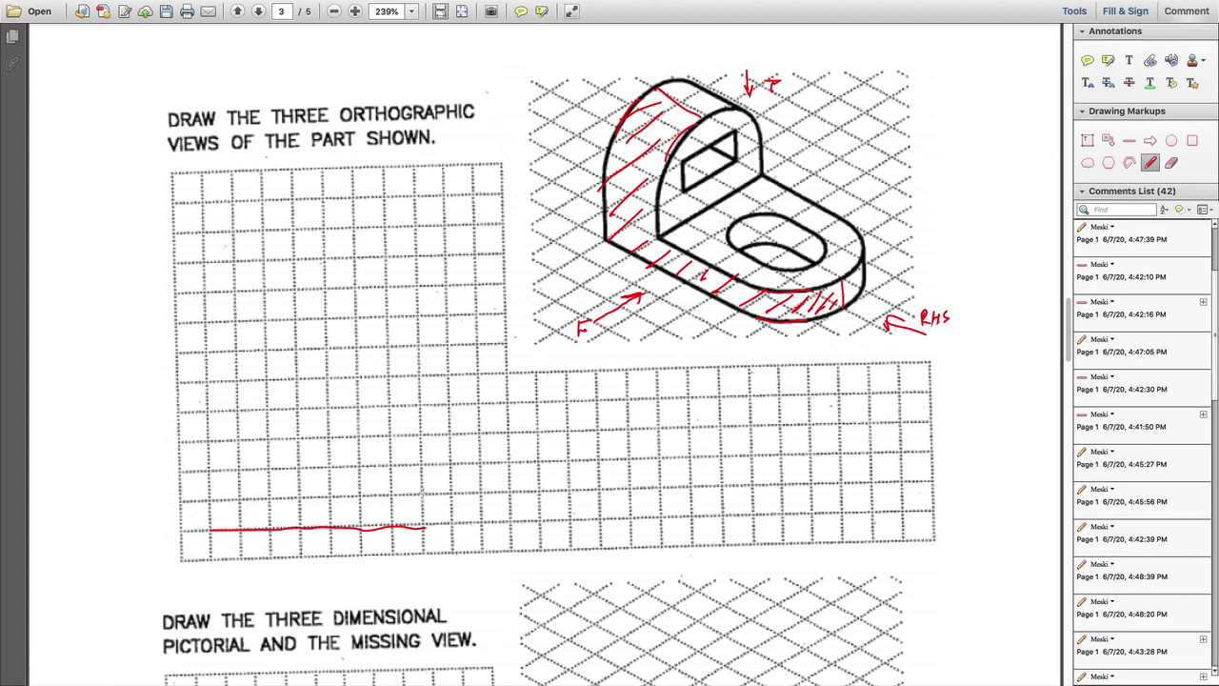
left_click_drag(422, 492, 423, 528)
left_click_drag(269, 497, 424, 494)
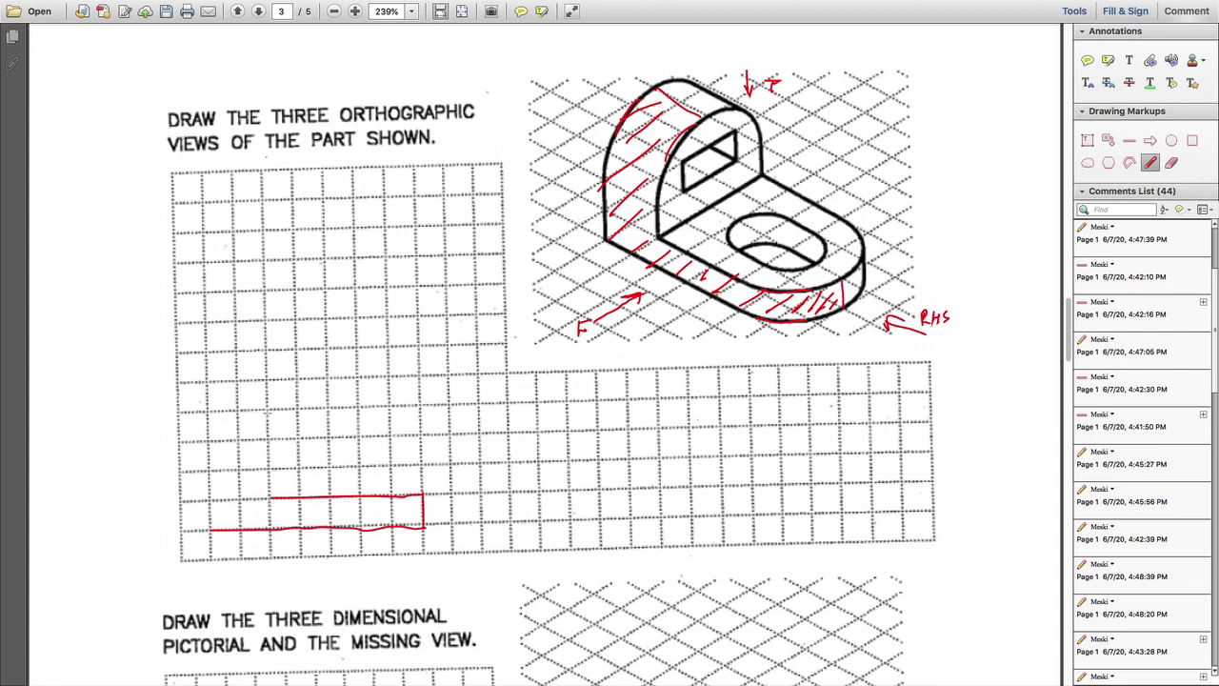
left_click_drag(268, 412, 270, 496)
left_click_drag(208, 413, 269, 412)
- Close the L-shaped front view with a vertical left edge four squares high from the upright's top to the base's bottom
left_click(210, 412)
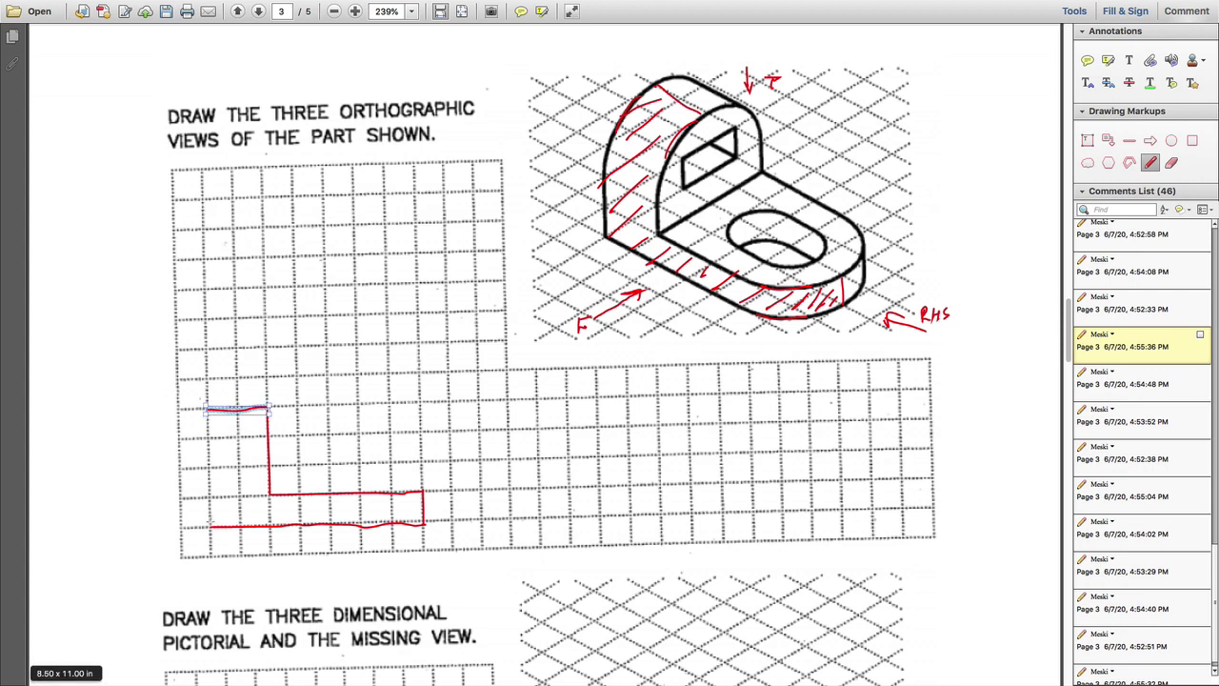
left_click(212, 525)
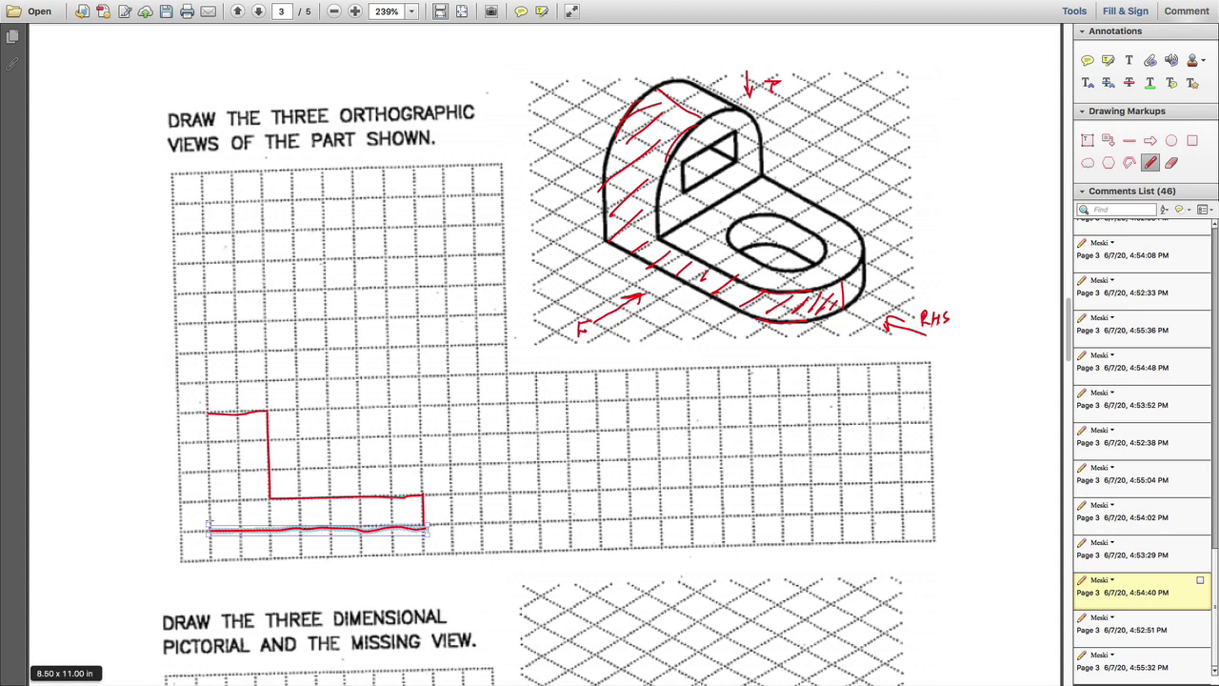
scroll(211, 498, "up", 1)
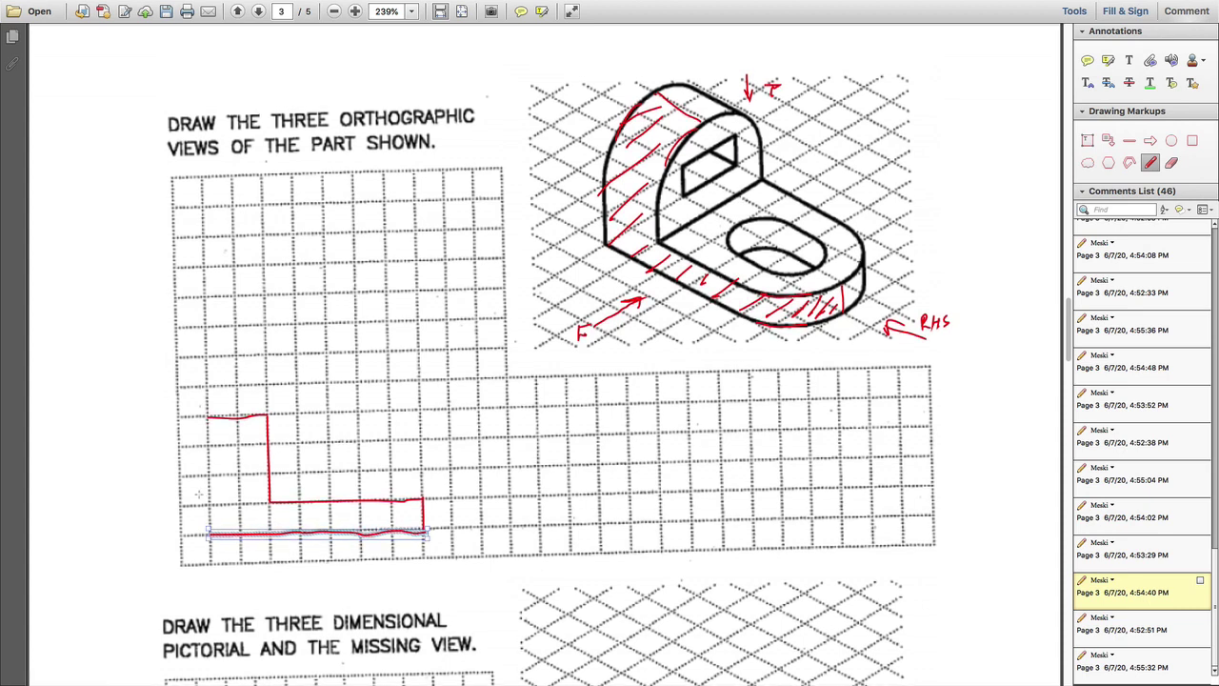
left_click(198, 493)
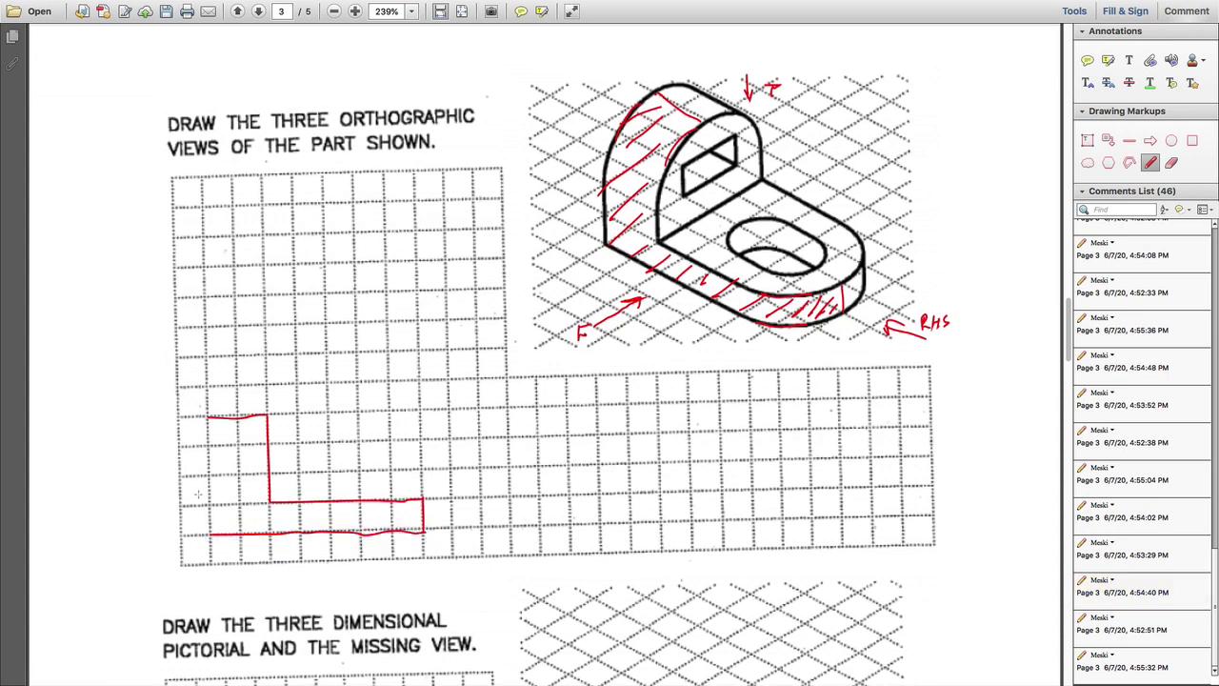
left_click(207, 416)
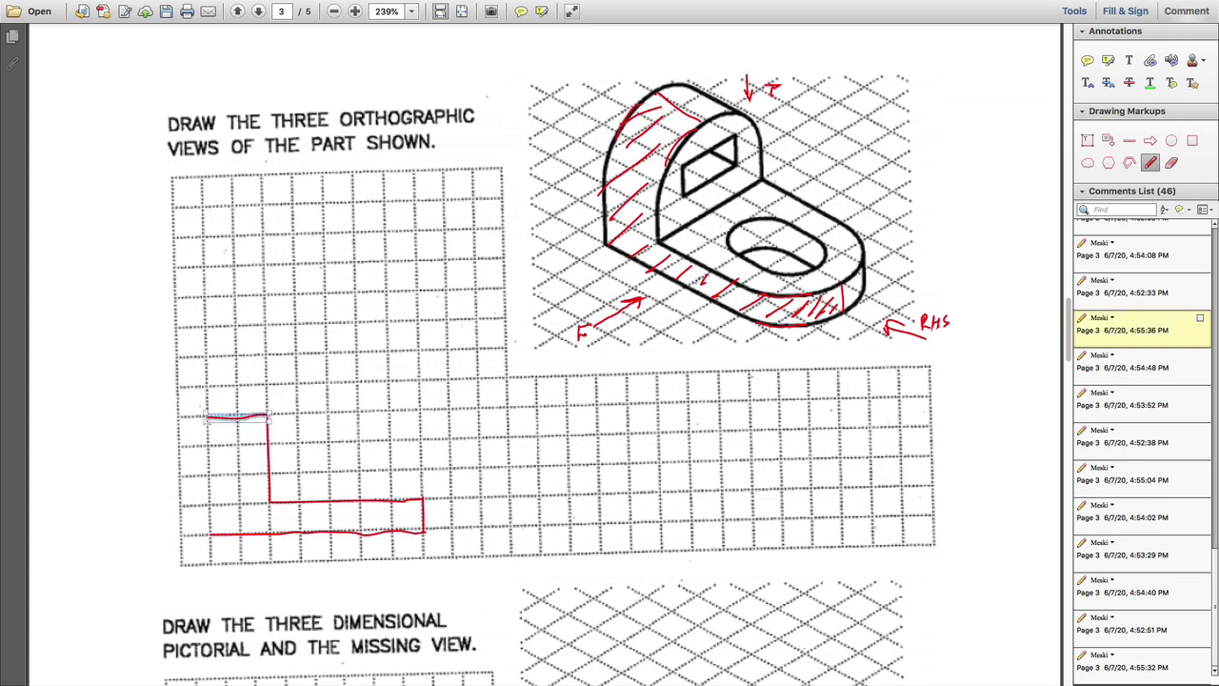
left_click(206, 440)
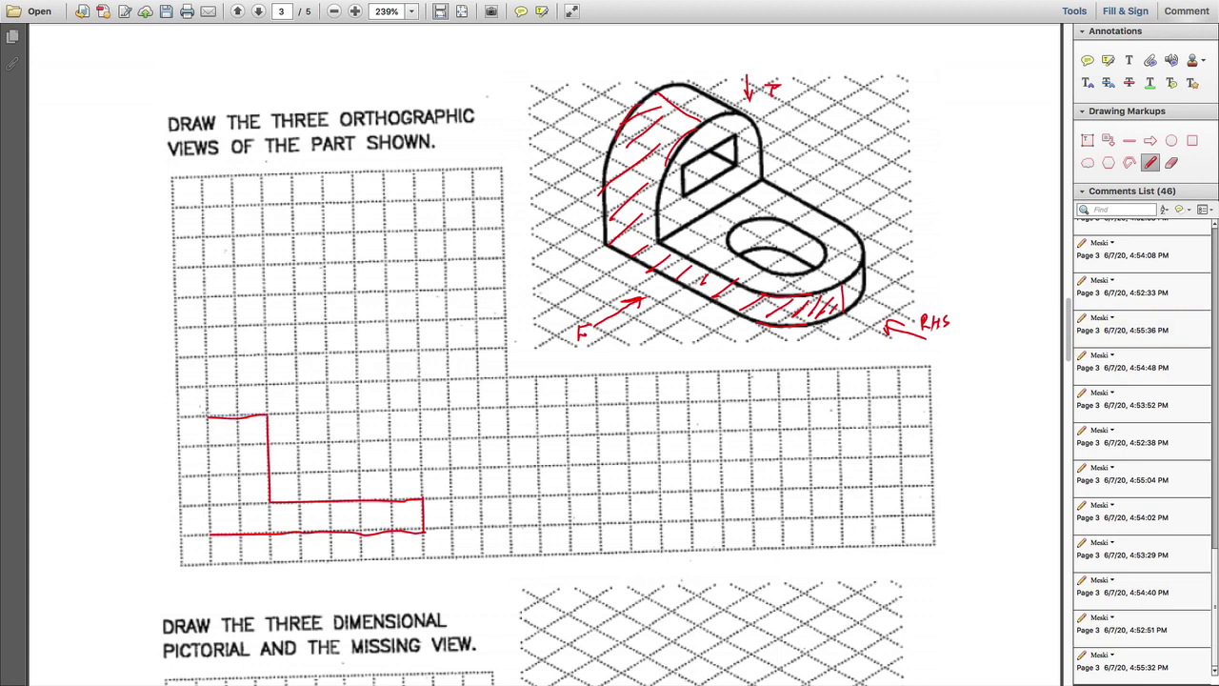
left_click_drag(207, 416, 209, 535)
key("Escape")
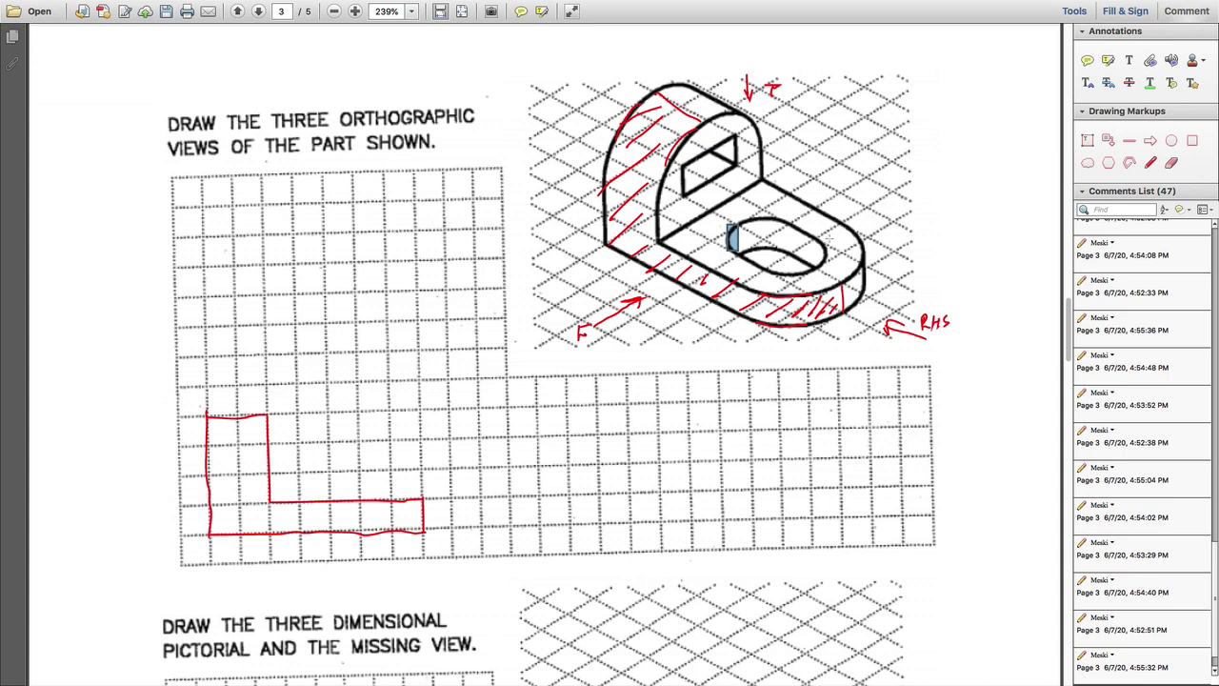
- Draw the hole's two dashed hidden edges in the front view's base, three squares apart, and a vertical centre line between them
left_click(1151, 164)
left_click(301, 531)
left_click(300, 521)
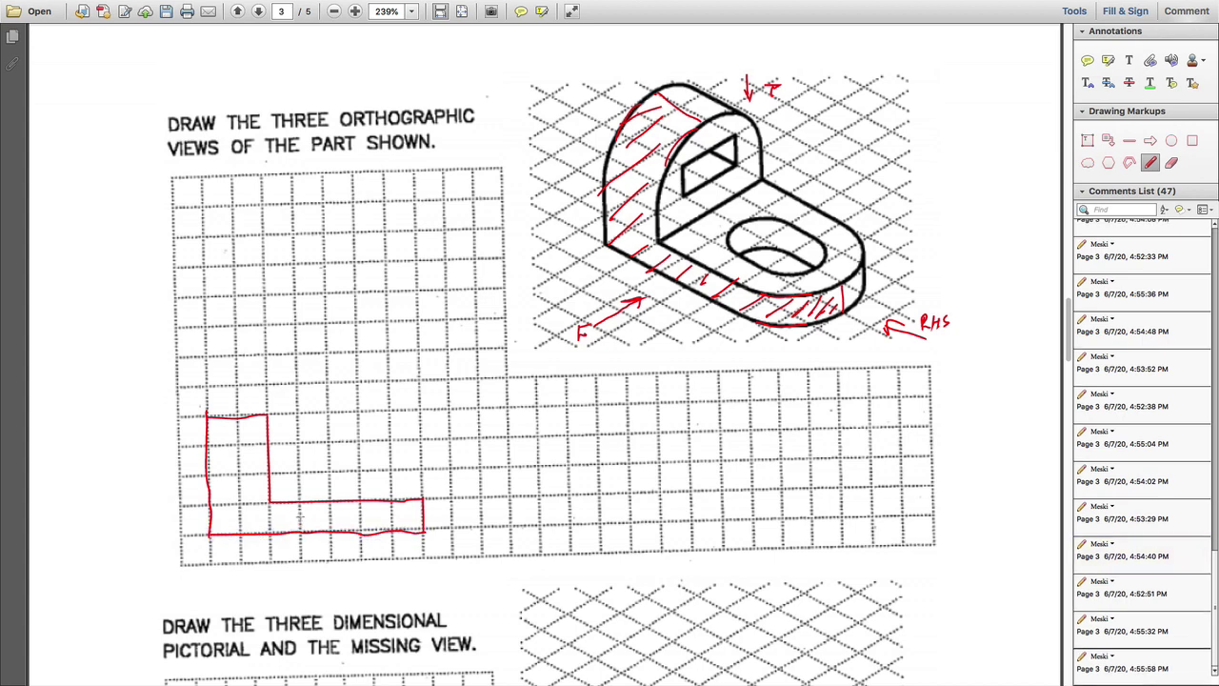
left_click(299, 505)
left_click(299, 515)
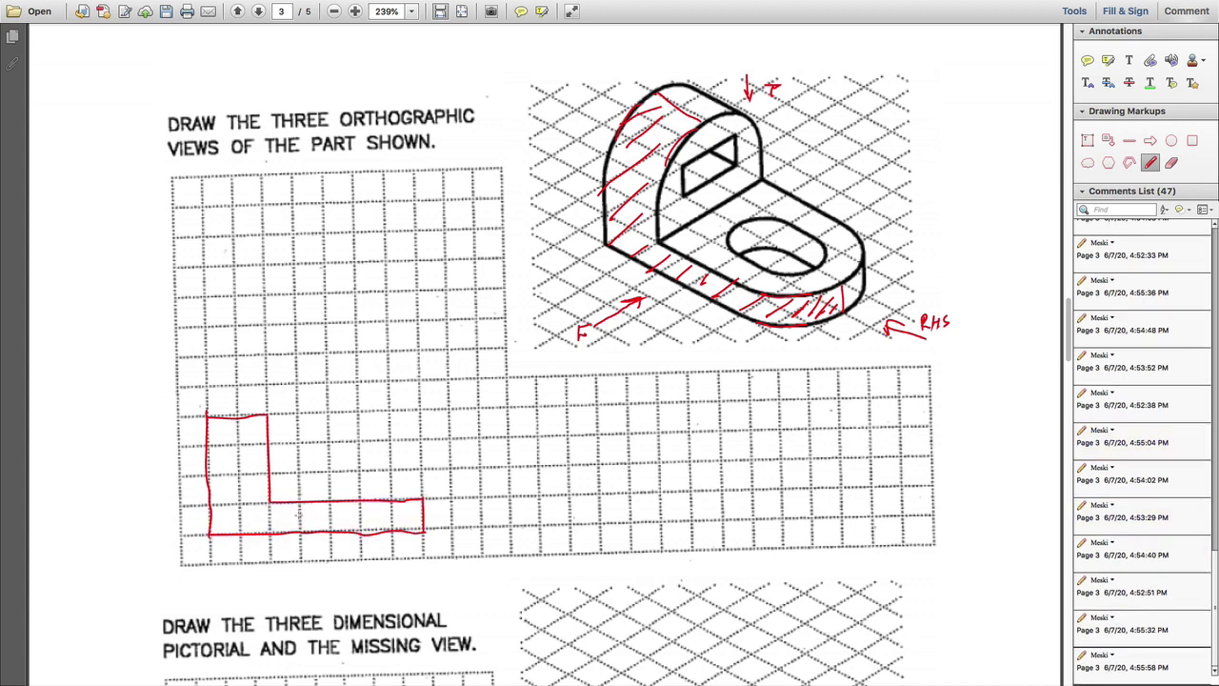
left_click(299, 516)
left_click(299, 516)
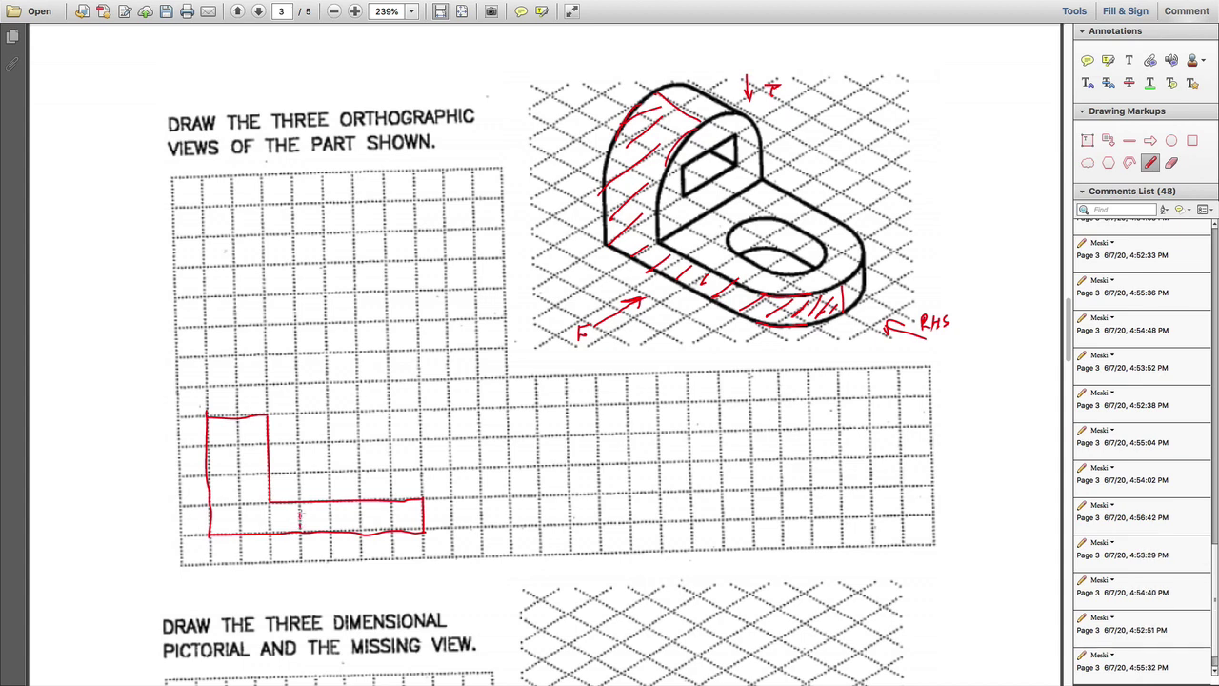
left_click(299, 515)
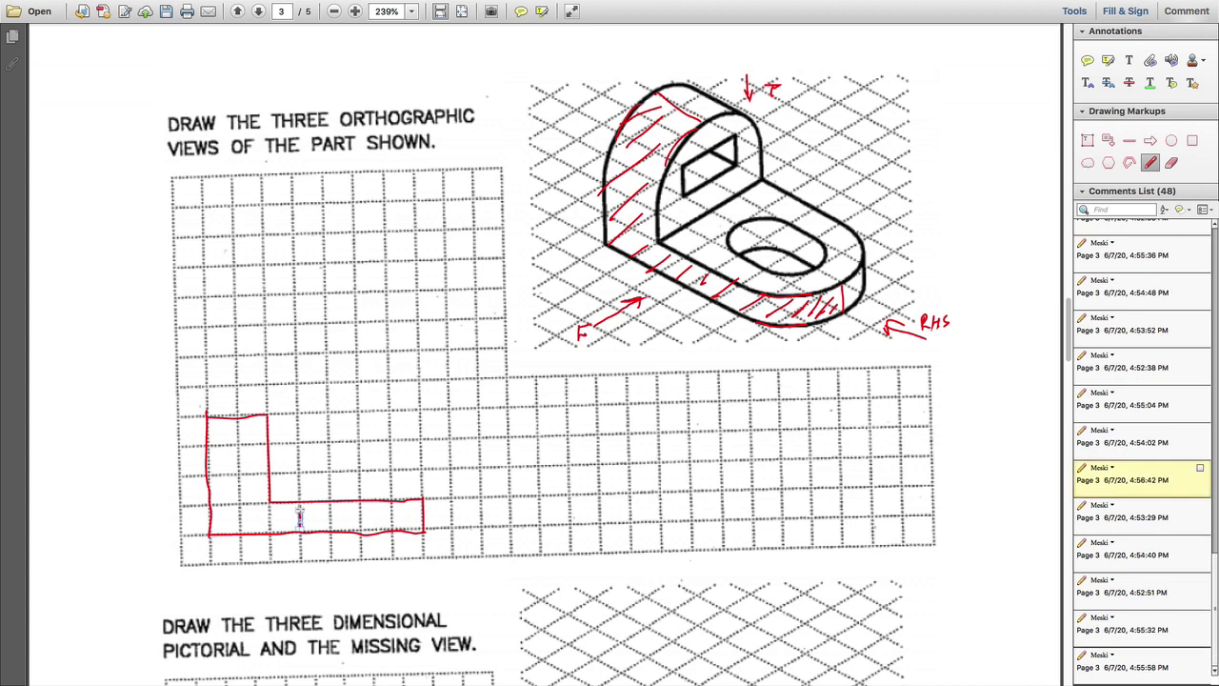
left_click(355, 520)
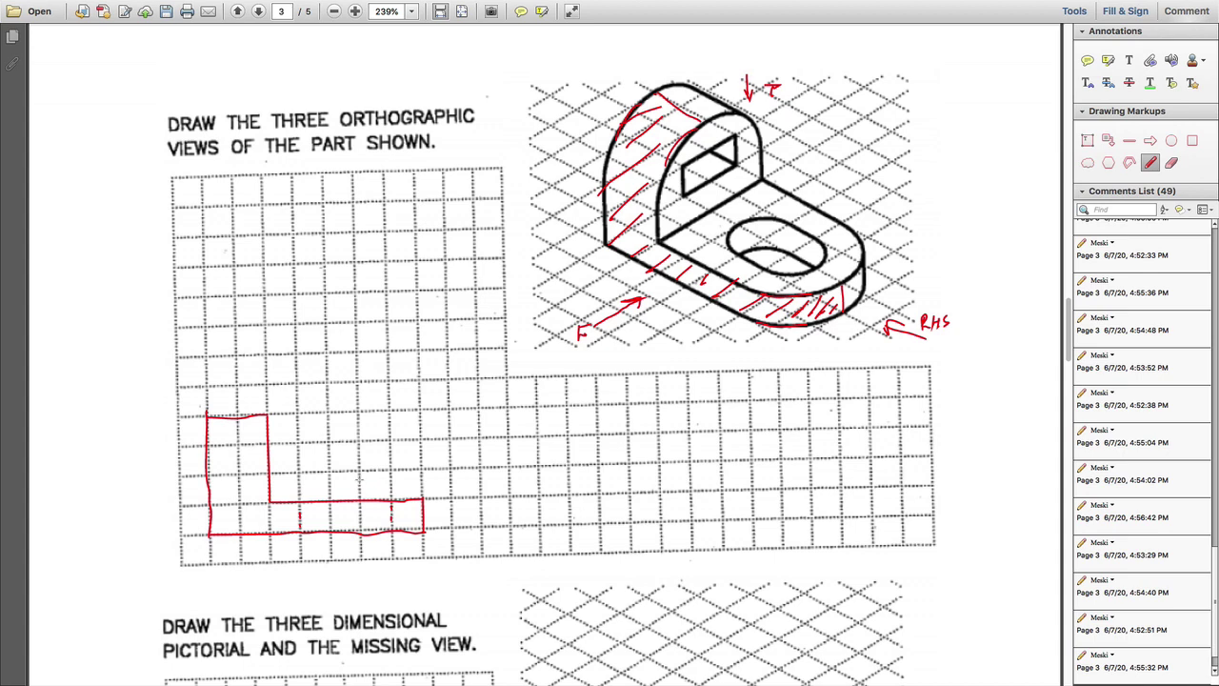
left_click_drag(359, 478, 359, 552)
- Mark the rectangular opening's lower corner on the isometric and draw its dashed hidden edges one and two squares below the upright's top
scroll(360, 511, "down", 1)
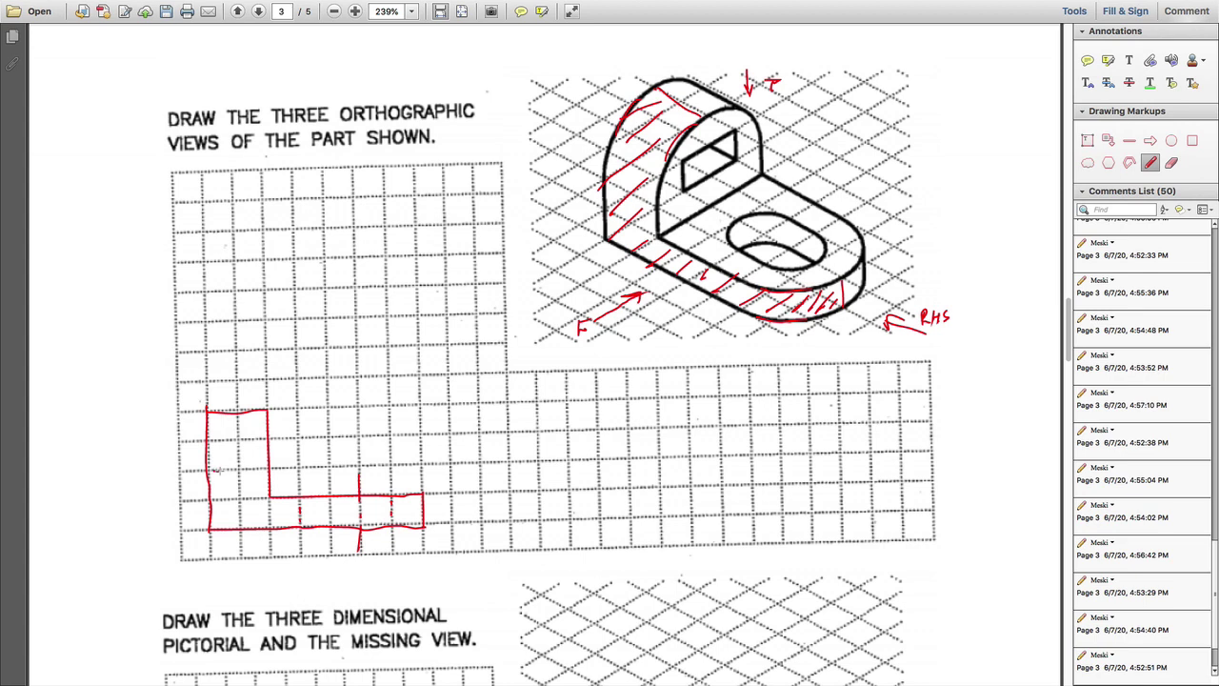
scroll(217, 469, "down", 1)
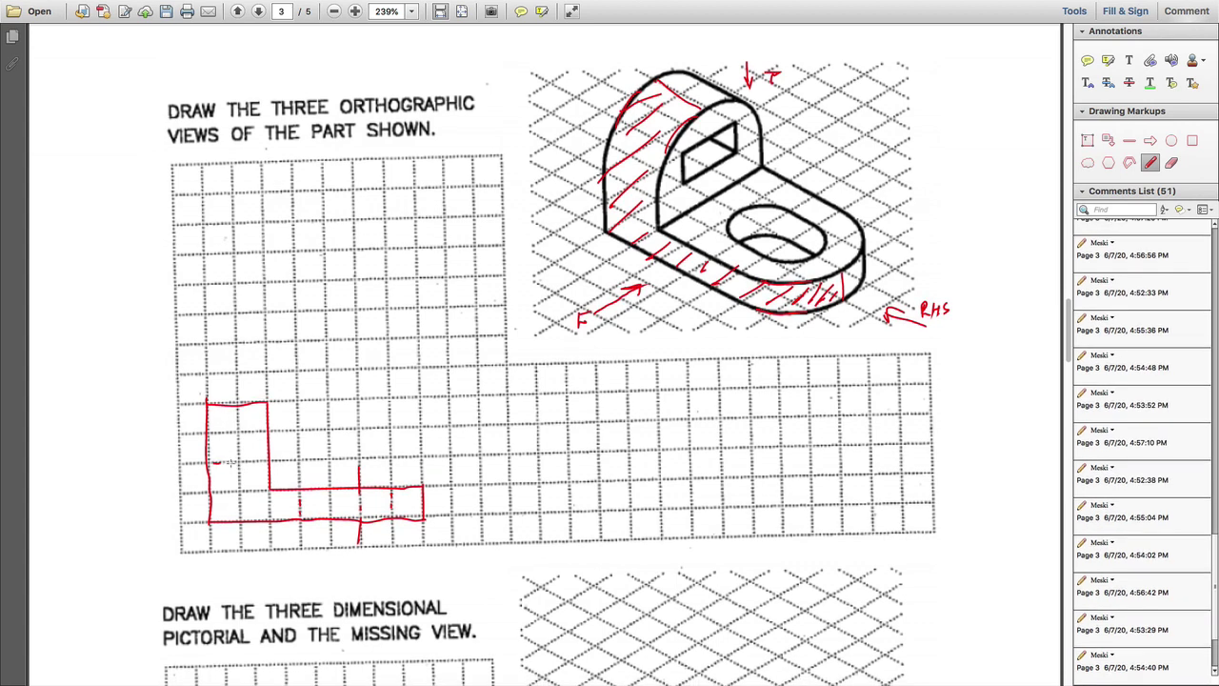
left_click_drag(226, 462, 246, 462)
left_click_drag(251, 461, 258, 461)
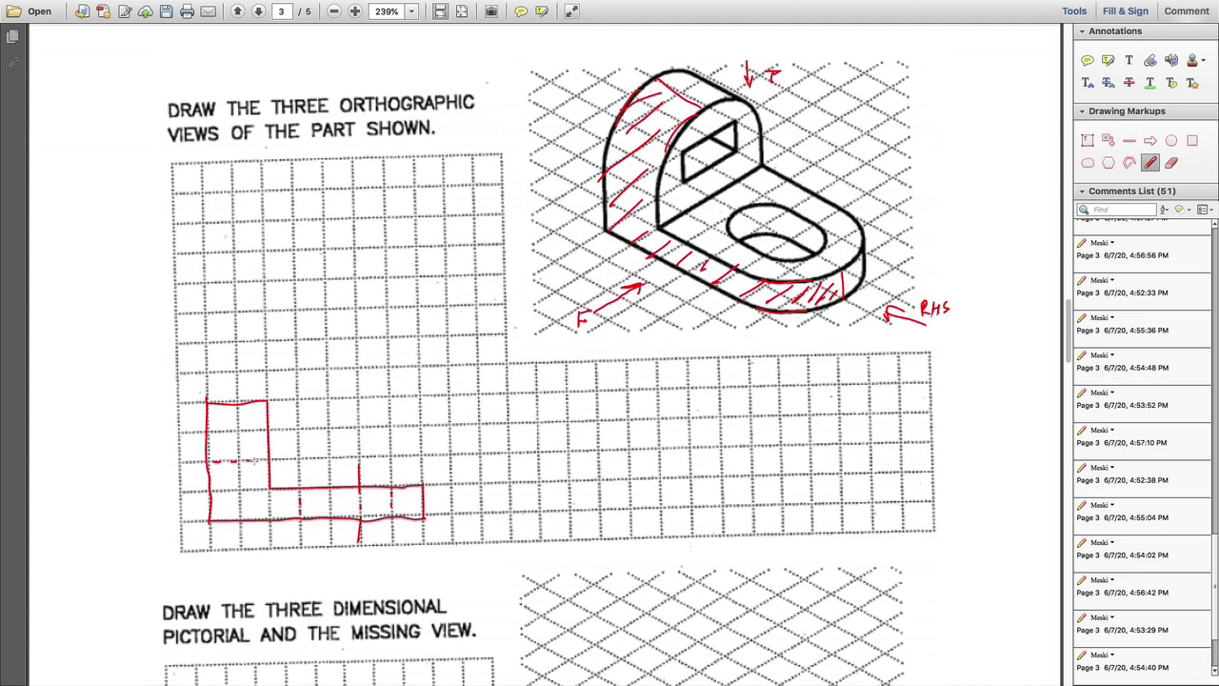
scroll(263, 461, "down", 1)
scroll(263, 459, "down", 1)
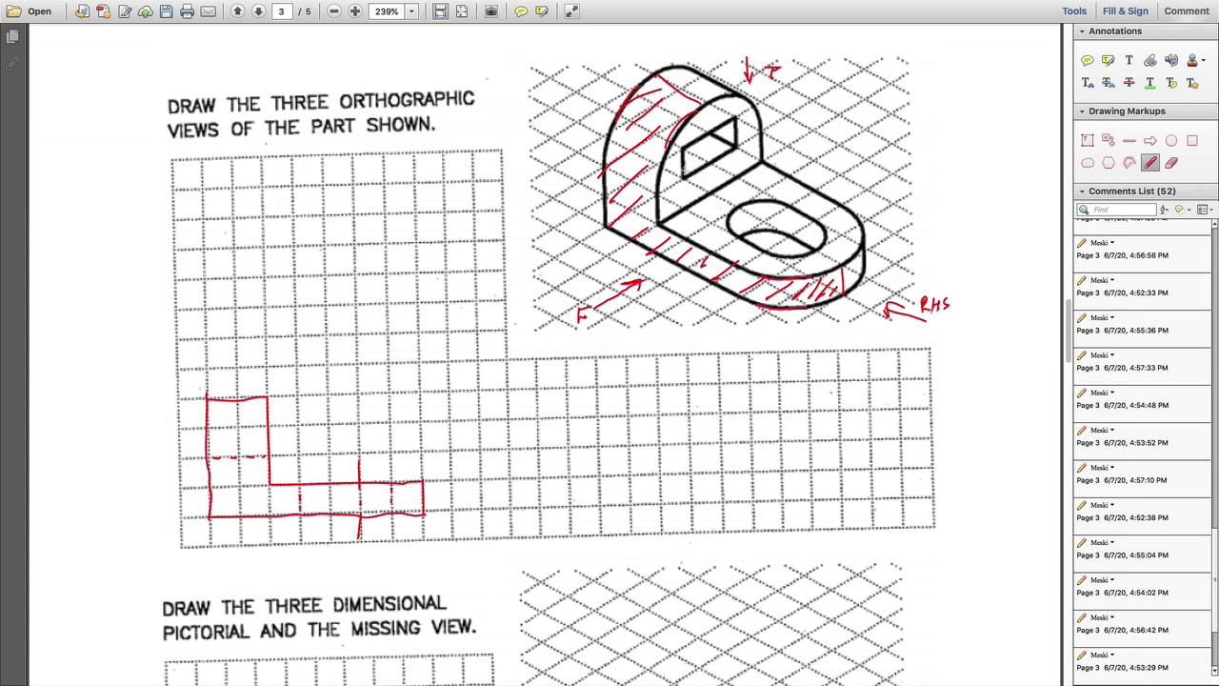
left_click_drag(678, 177, 680, 183)
left_click(210, 428)
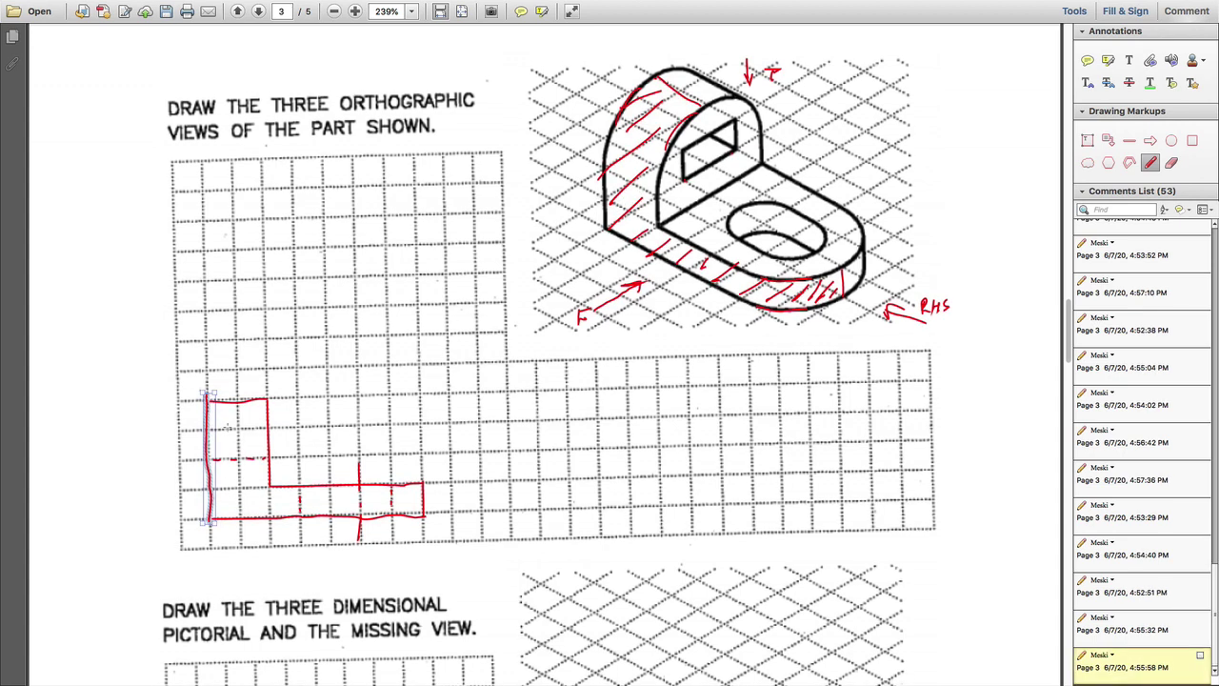
mouse_move(240, 426)
left_mouse_down()
mouse_move(261, 425)
mouse_move(211, 424)
left_mouse_up()
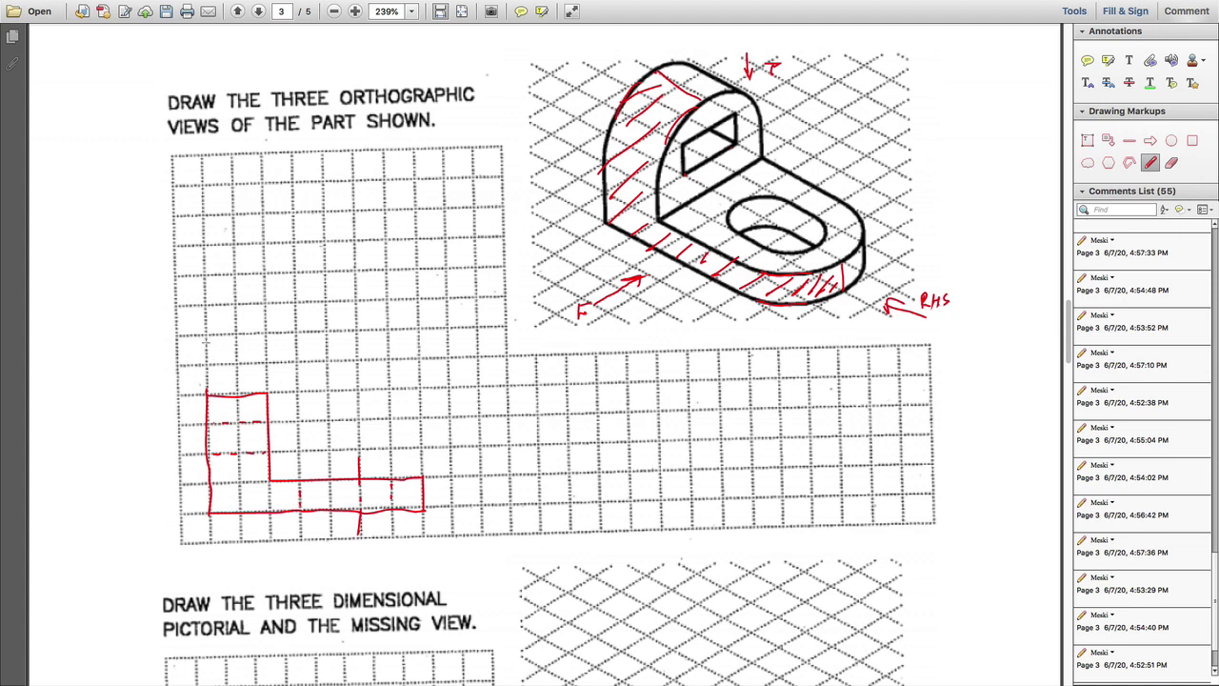
- Project dashed vertical lines upward from the front view's upright edges and the base's right end
left_click_drag(206, 345, 206, 391)
left_click_drag(266, 335, 267, 374)
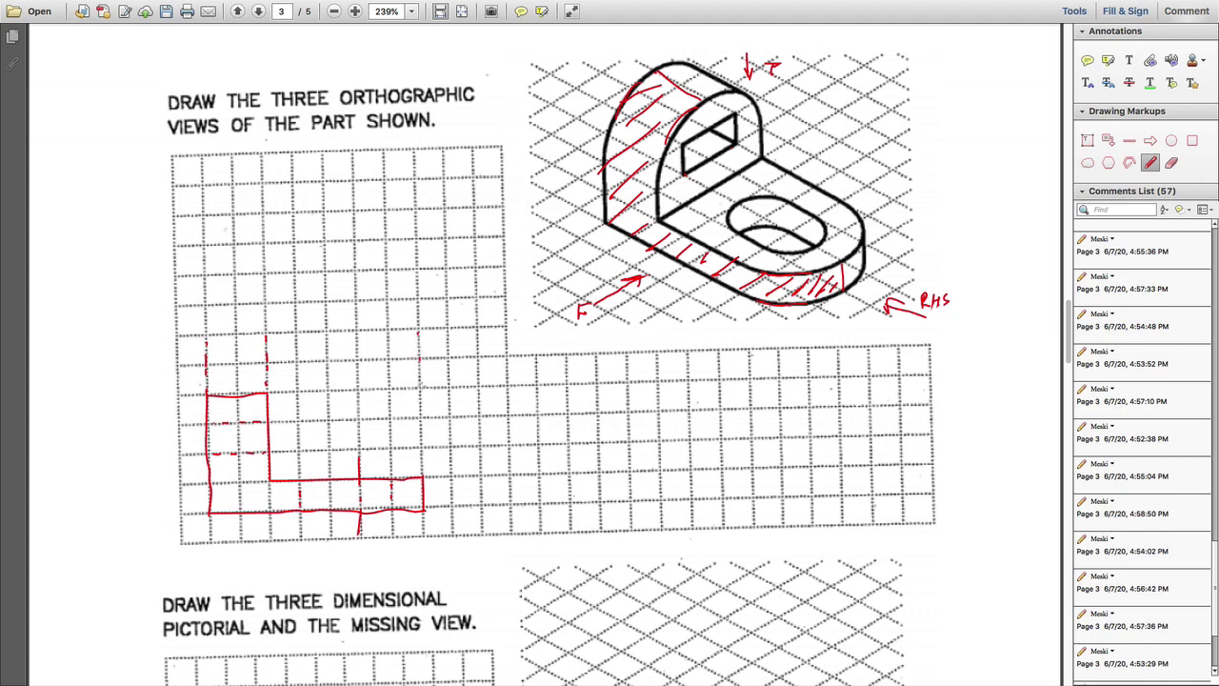
left_click_drag(421, 383, 419, 455)
- Draw the upright's rectangle in the top view, two squares wide and four high, aligned with the projection lines
left_click_drag(202, 215, 203, 335)
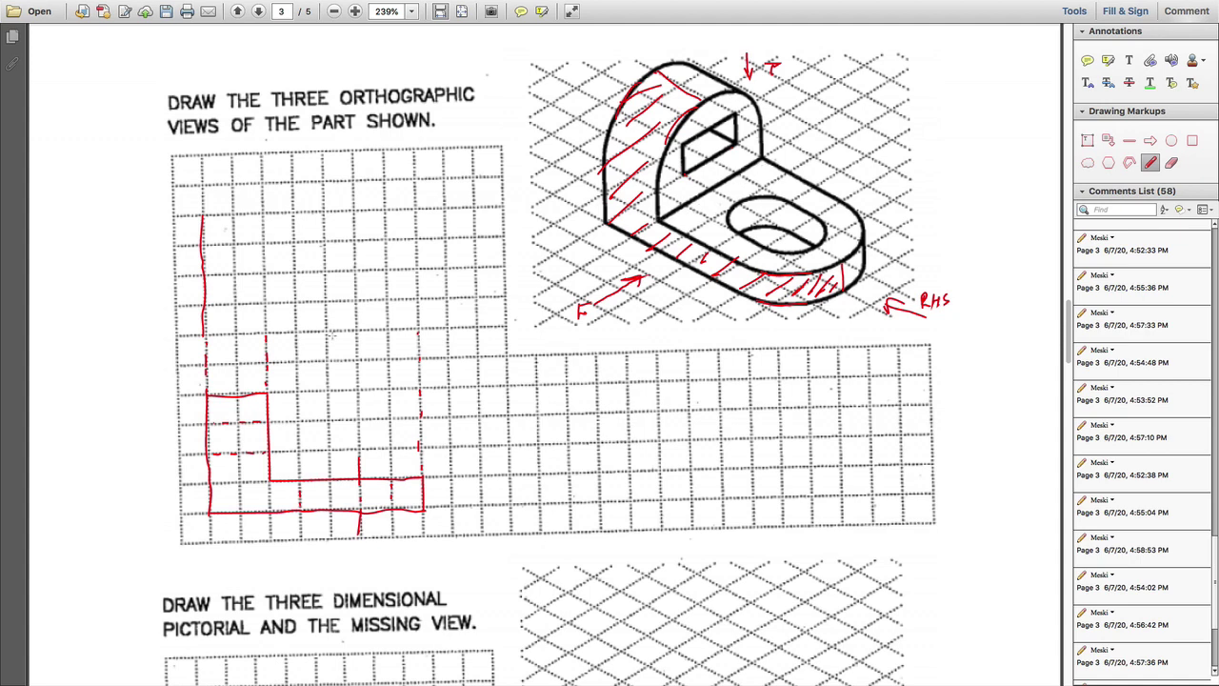
left_click_drag(263, 214, 260, 335)
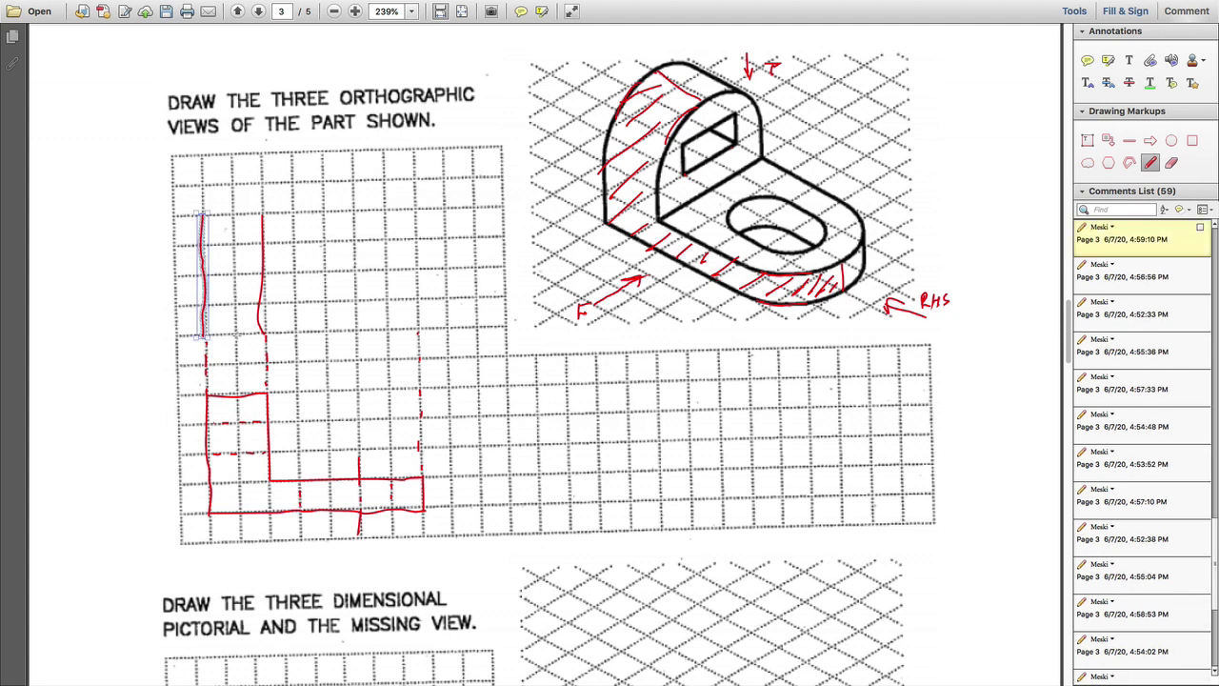
left_click(259, 332)
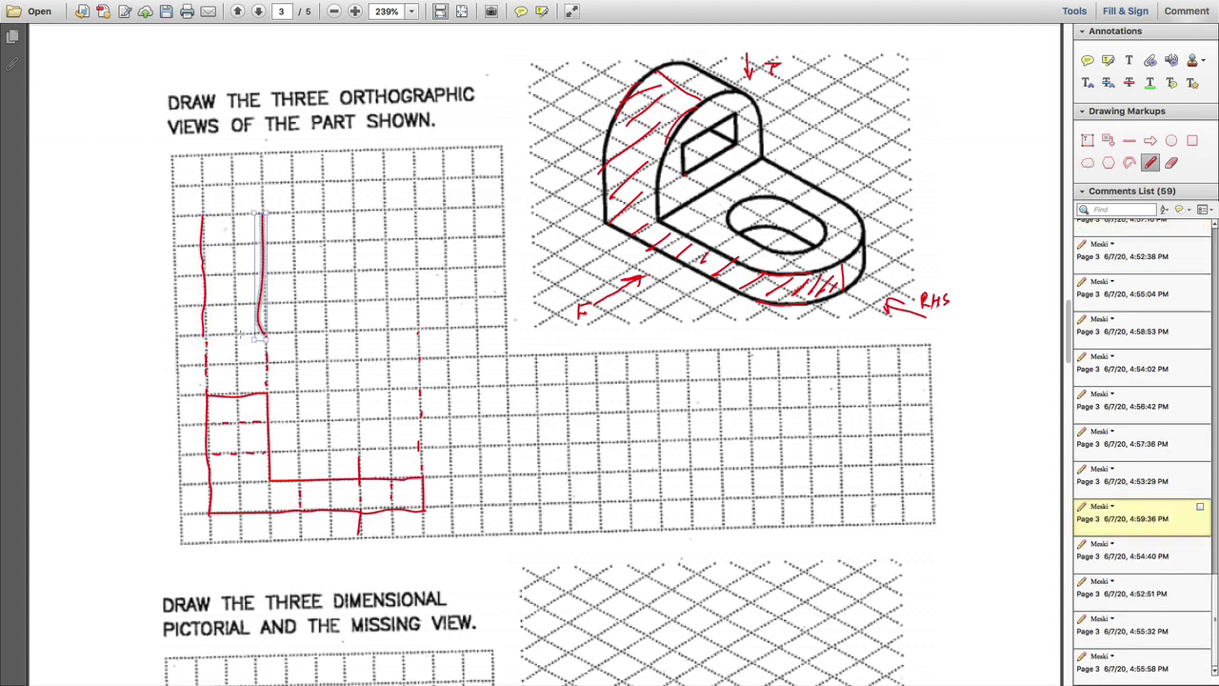
key("Escape")
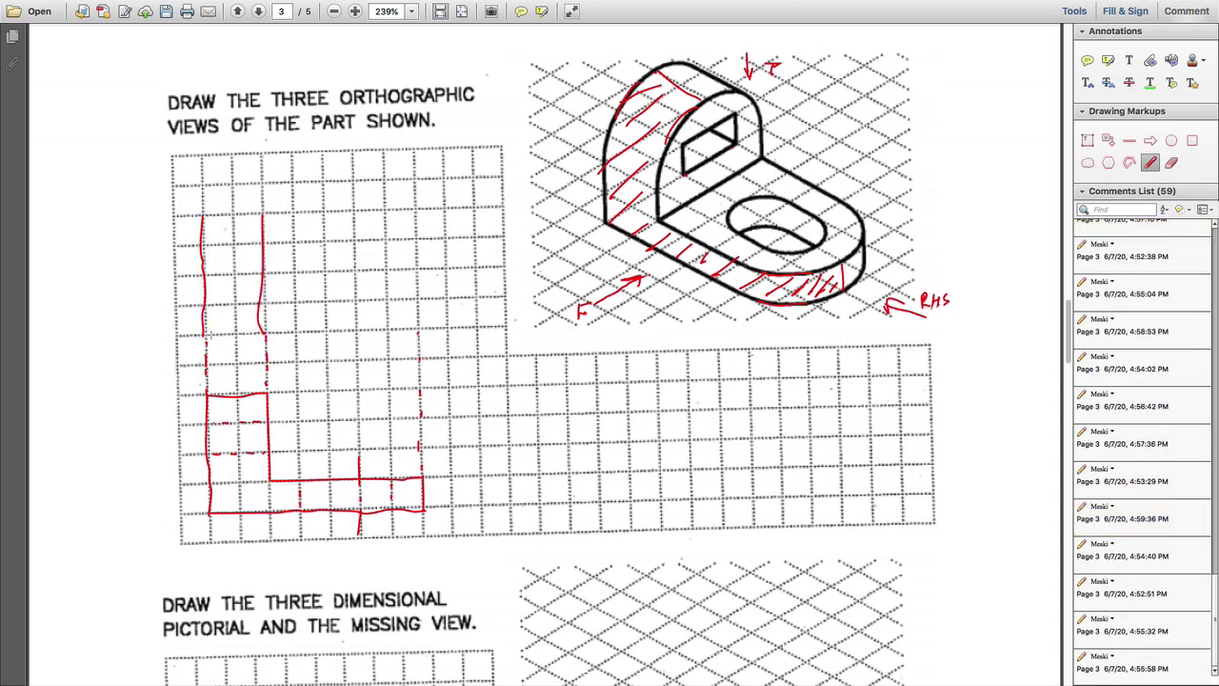
left_click_drag(208, 333, 265, 333)
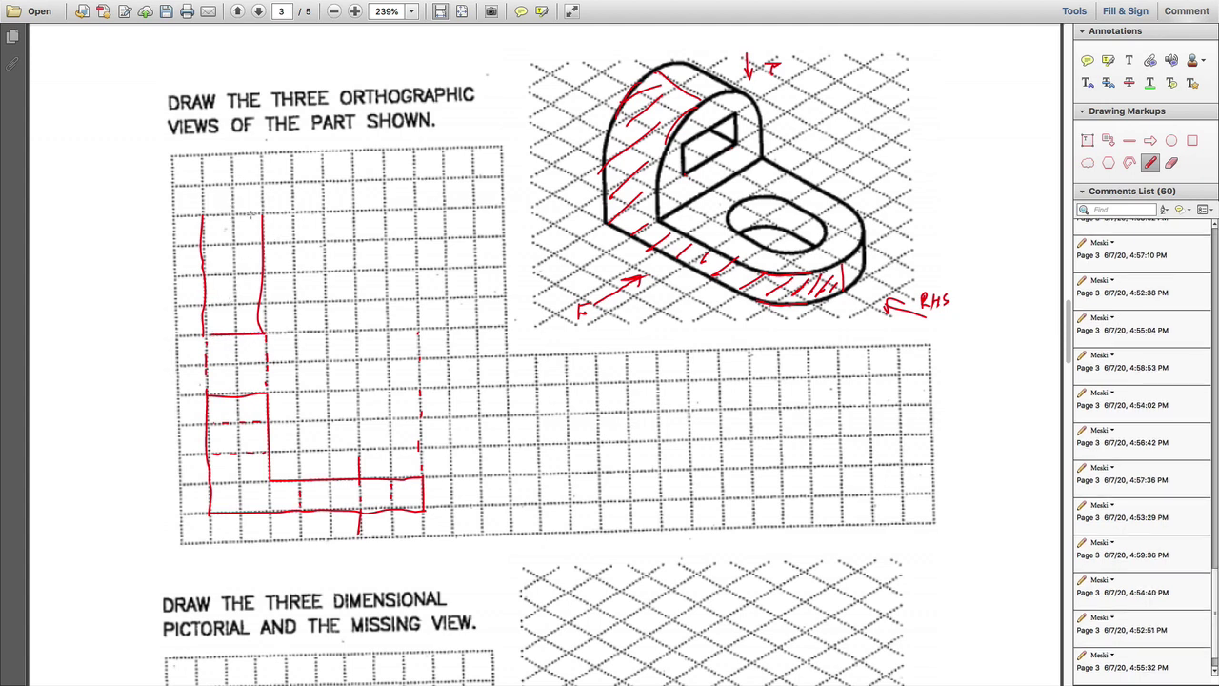
left_click(261, 219)
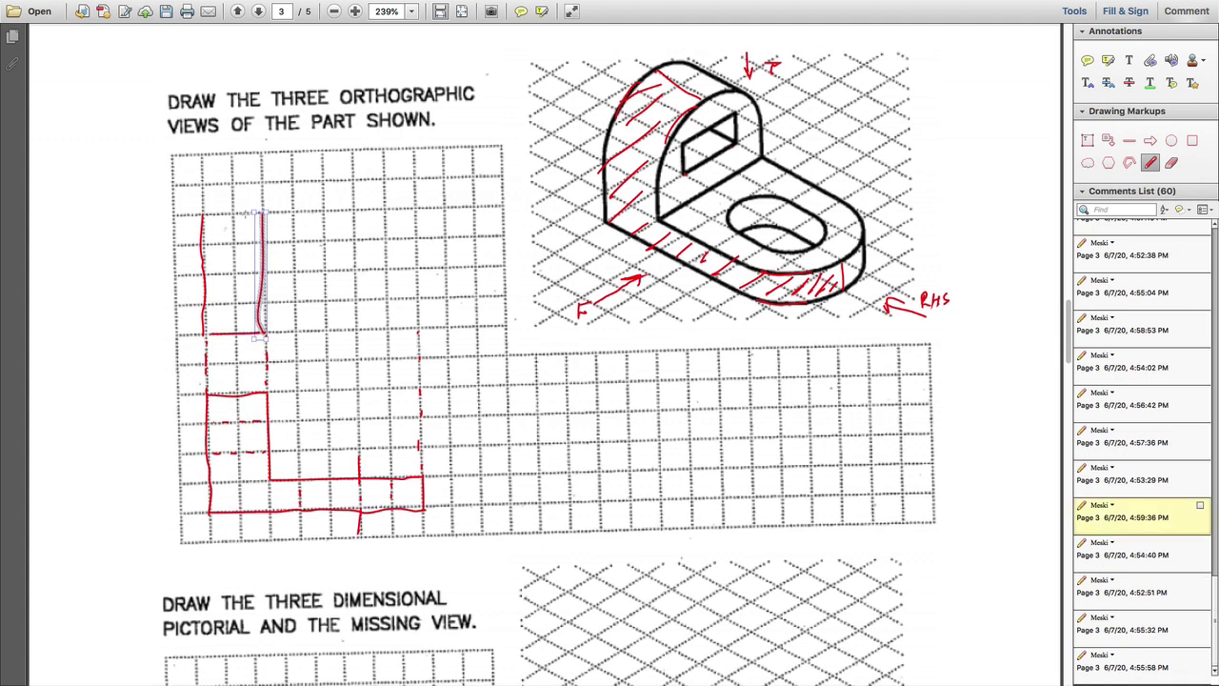
key("Escape")
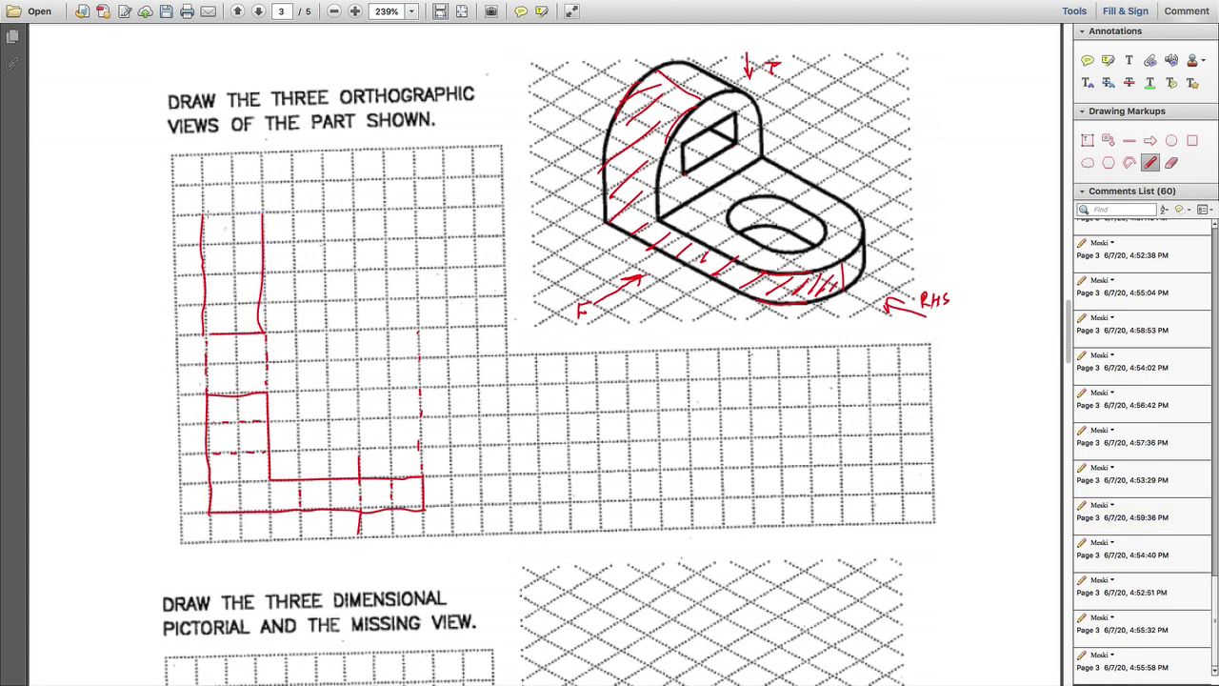
left_click_drag(203, 213, 264, 213)
- Extend the hole's vertical centre line from the front view up into the top view with short dashes
scroll(282, 219, "down", 1)
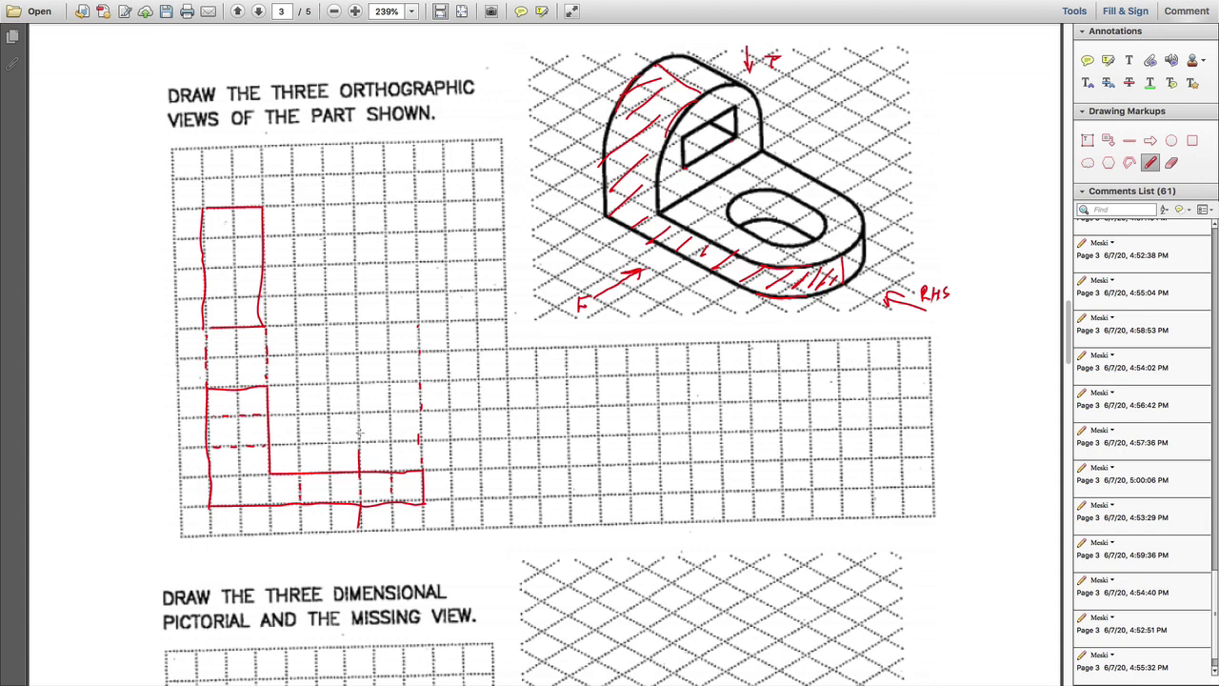
left_click_drag(360, 432, 360, 449)
left_click_drag(361, 389, 361, 400)
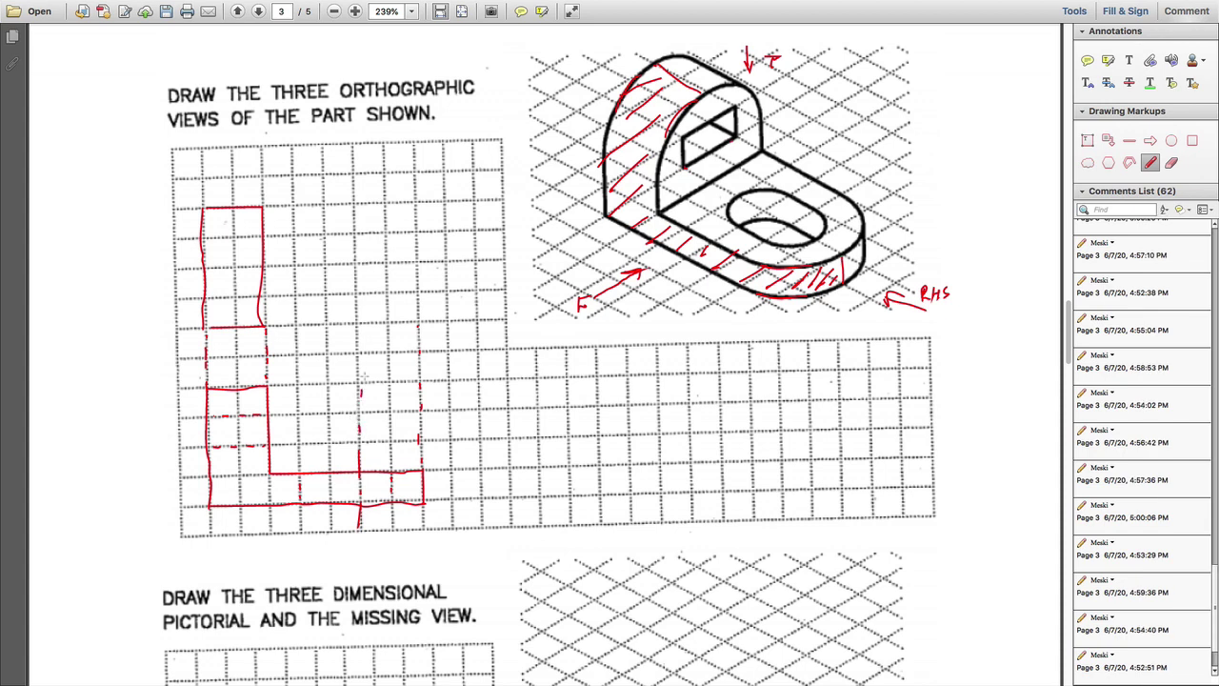
left_click_drag(360, 340, 360, 352)
left_click_drag(358, 287, 358, 297)
left_click_drag(358, 250, 357, 263)
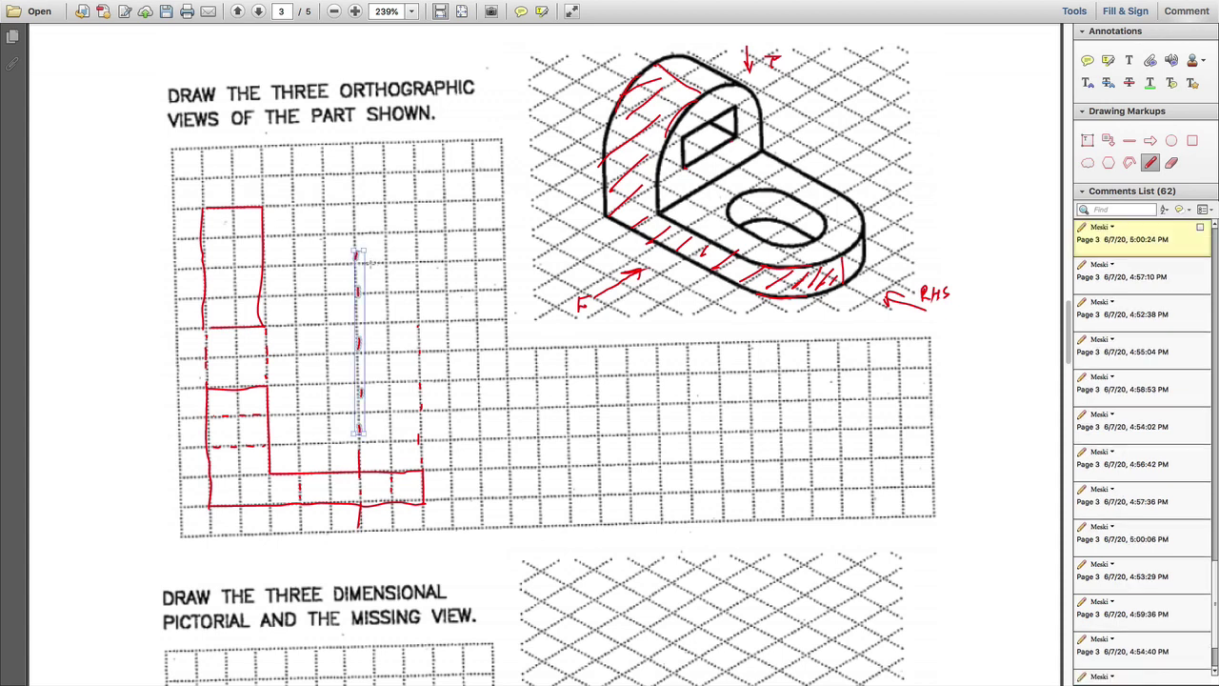
left_click(374, 267)
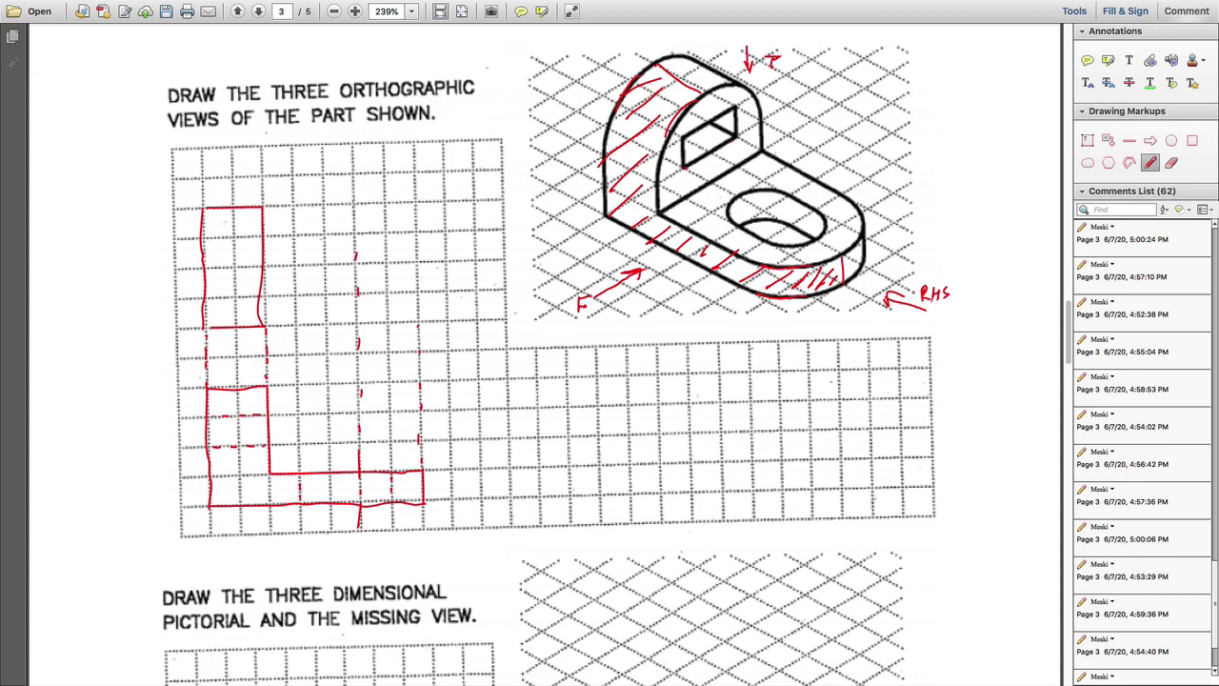
- Draw the base's two straight edges in the top view, three squares from the upright to the centre line, and delete the stray dot
left_click_drag(357, 204, 263, 206)
left_click_drag(356, 324, 273, 326)
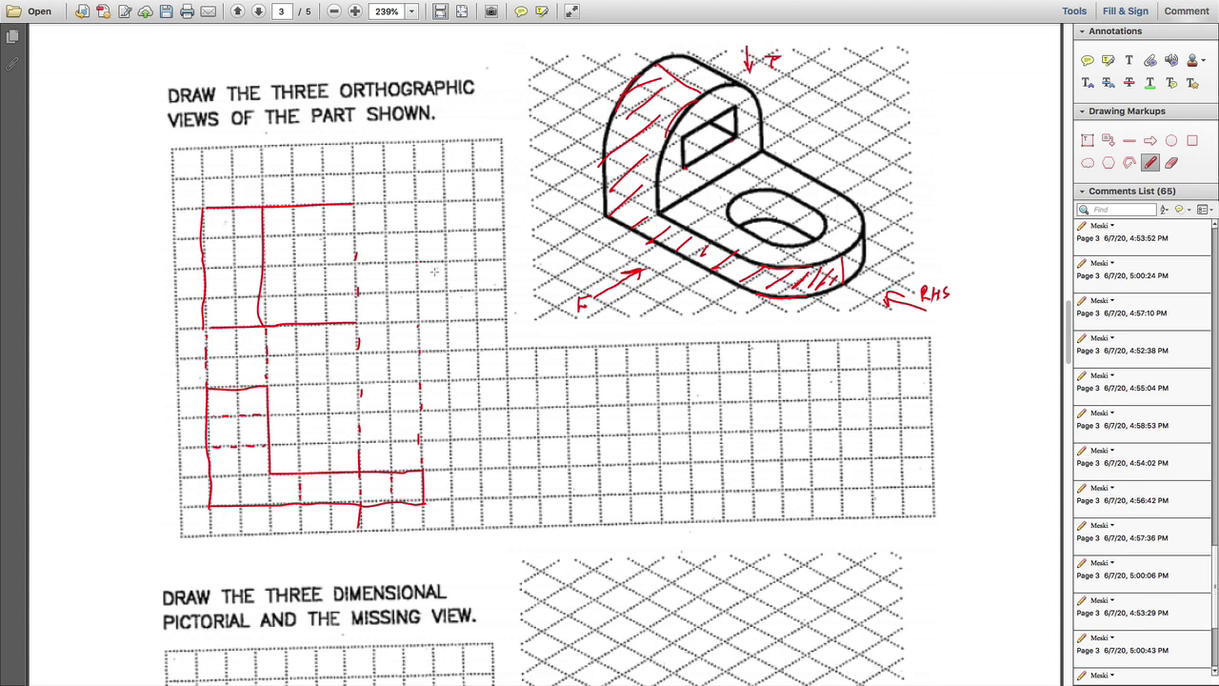
left_click(354, 204)
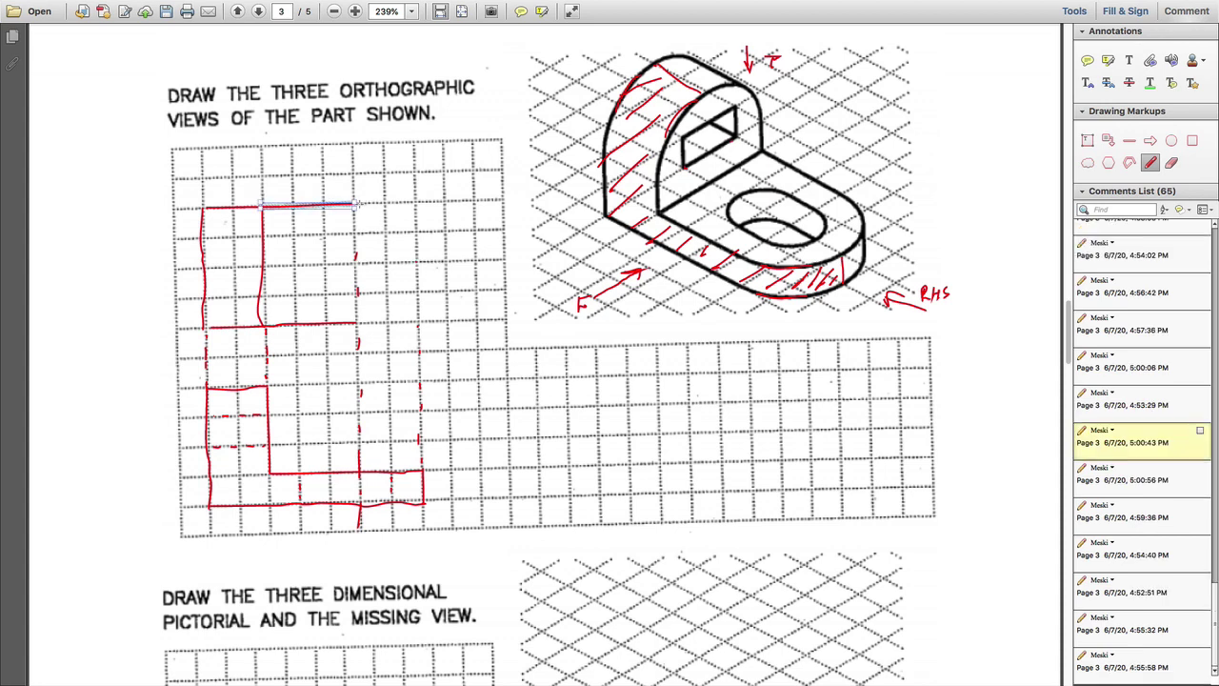
left_click(359, 204)
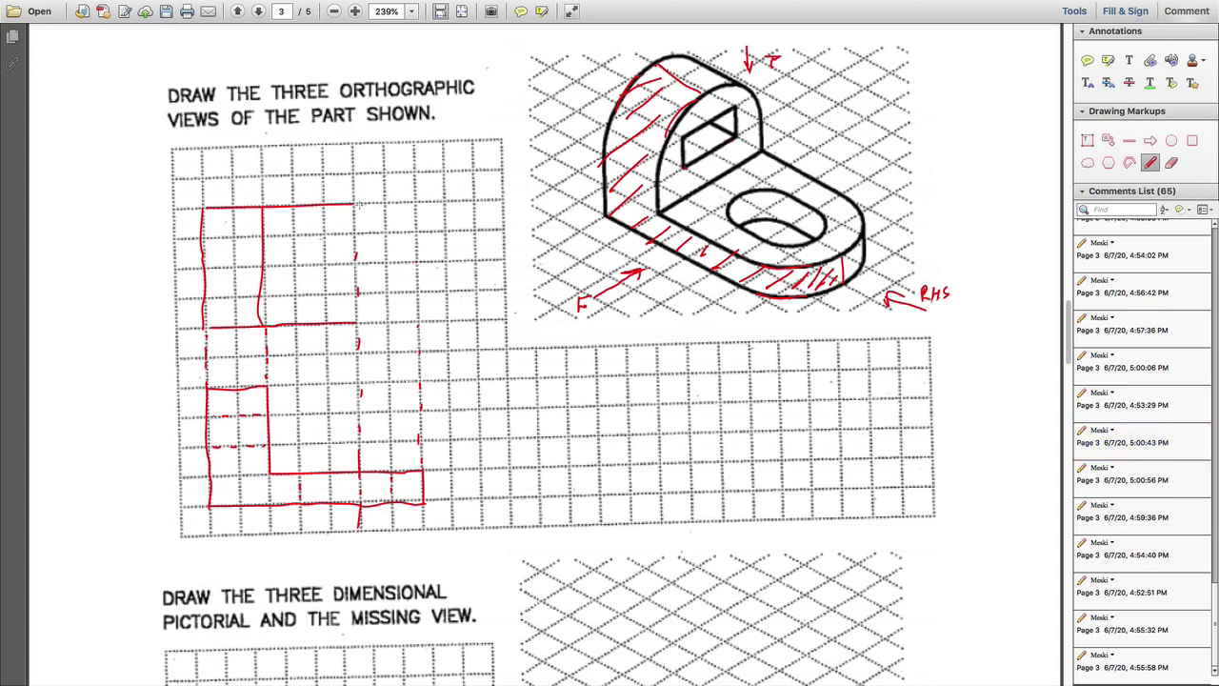
left_click(418, 263)
key("Delete")
left_click(310, 325)
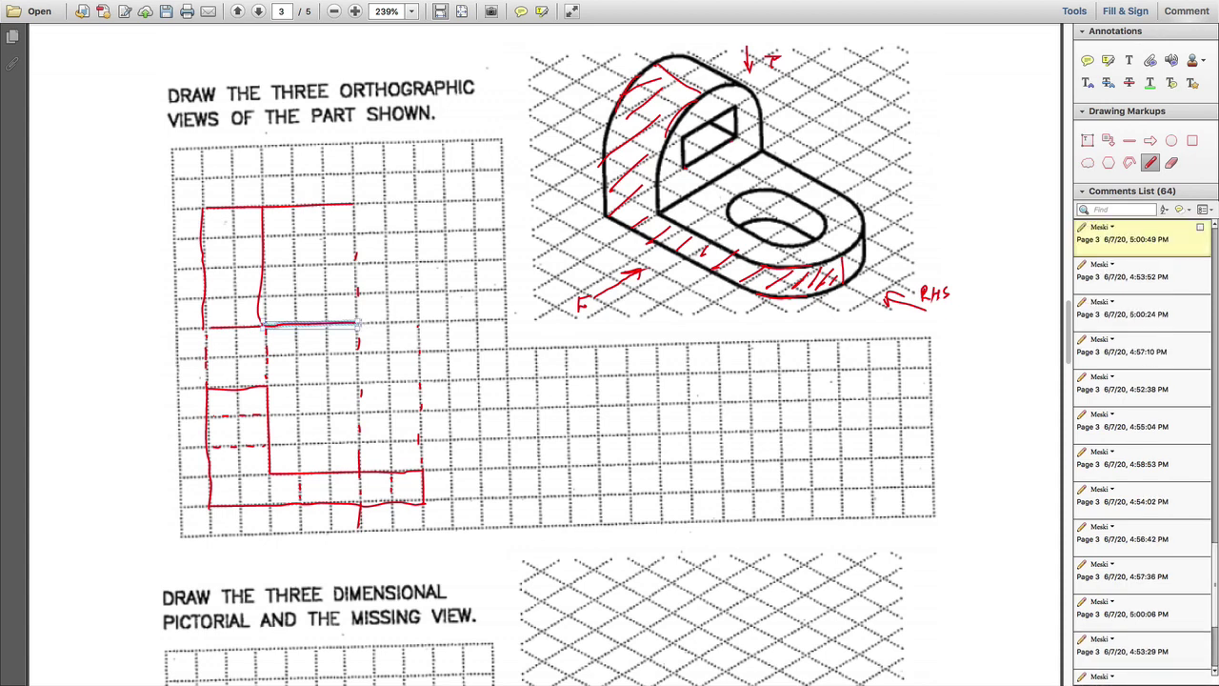
key("Escape")
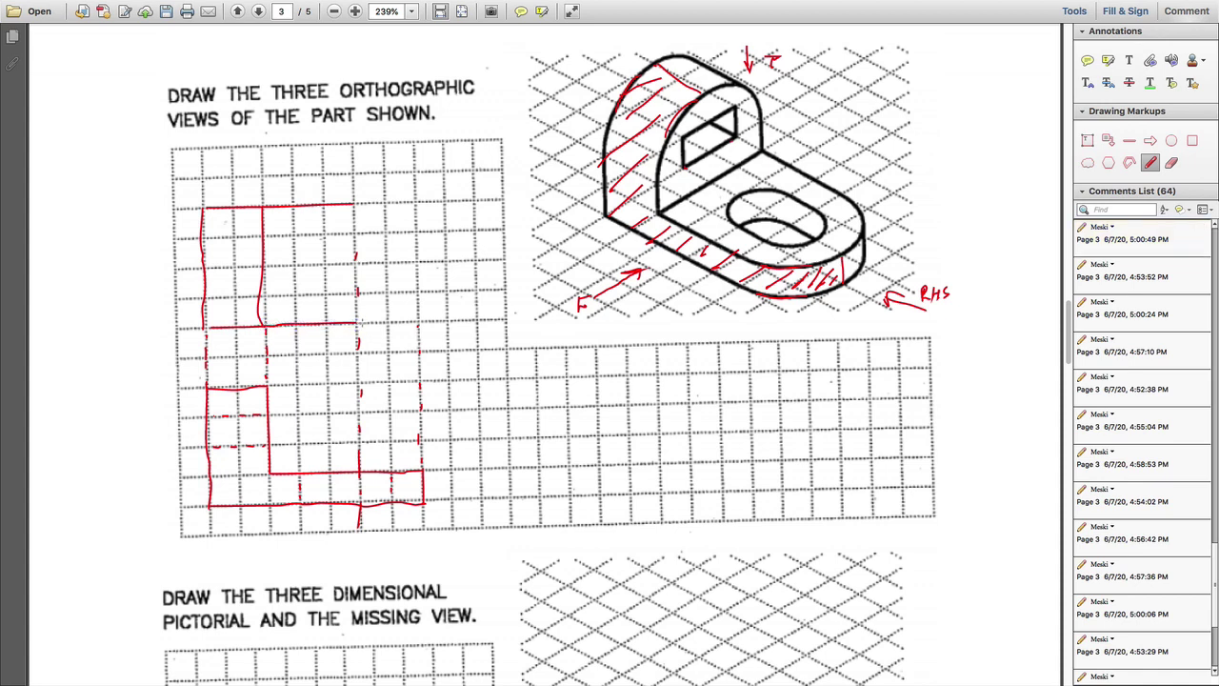
- Draw the base's rounded end and the round hole inside it in the top view
mouse_move(358, 326)
left_mouse_down()
mouse_move(407, 289)
mouse_move(415, 251)
mouse_move(400, 221)
mouse_move(356, 204)
left_mouse_up()
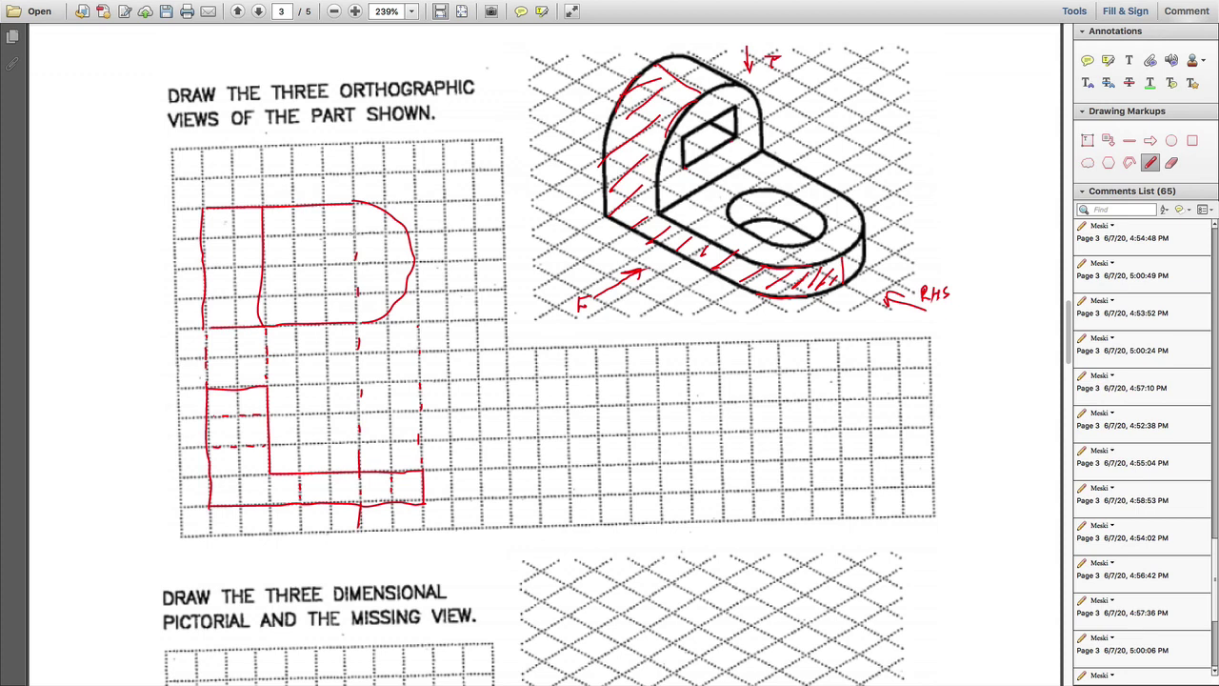
mouse_move(355, 232)
left_mouse_down()
mouse_move(385, 267)
mouse_move(355, 297)
left_mouse_up()
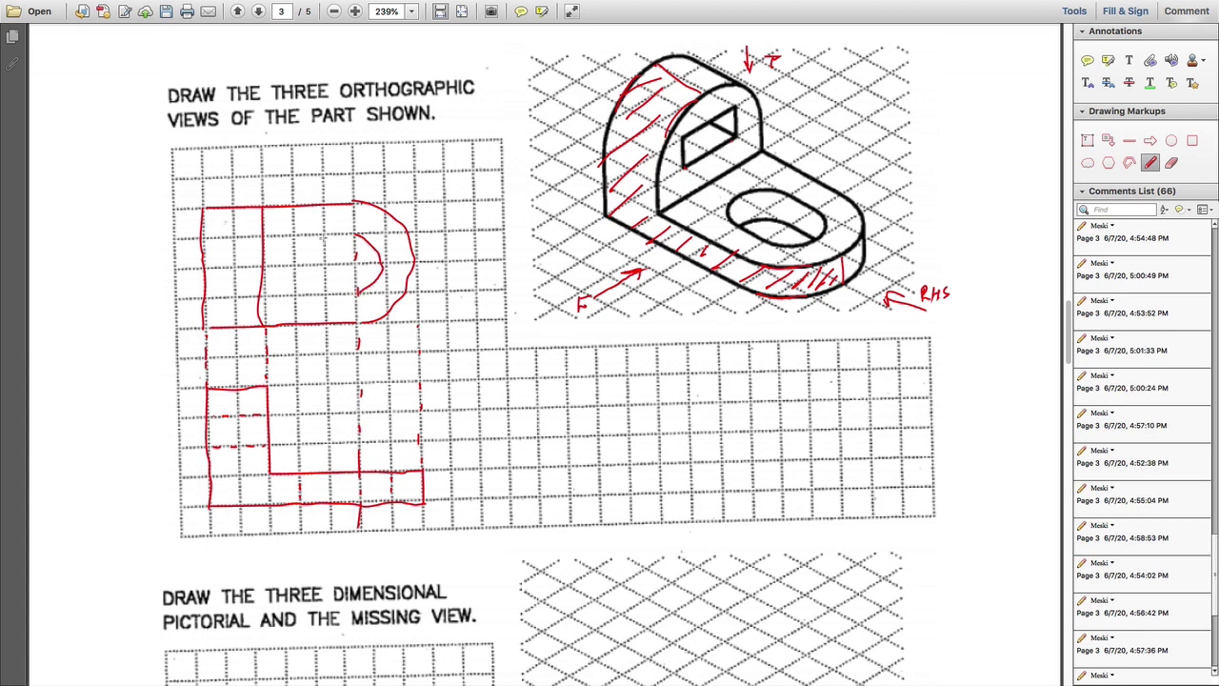
mouse_move(323, 234)
left_mouse_down()
mouse_move(293, 270)
mouse_move(329, 294)
left_mouse_up()
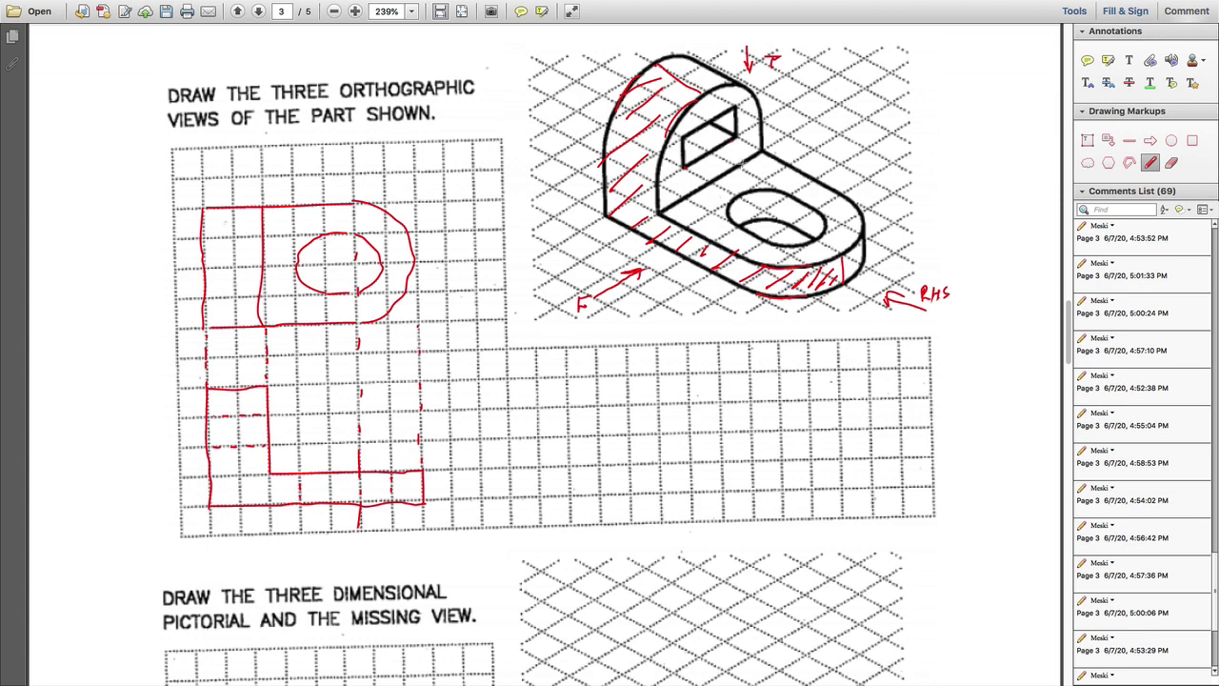
- Draw two dashed hidden lines across the upright in the top view, one square in from each end, for the rectangular opening
scroll(708, 149, "down", 1)
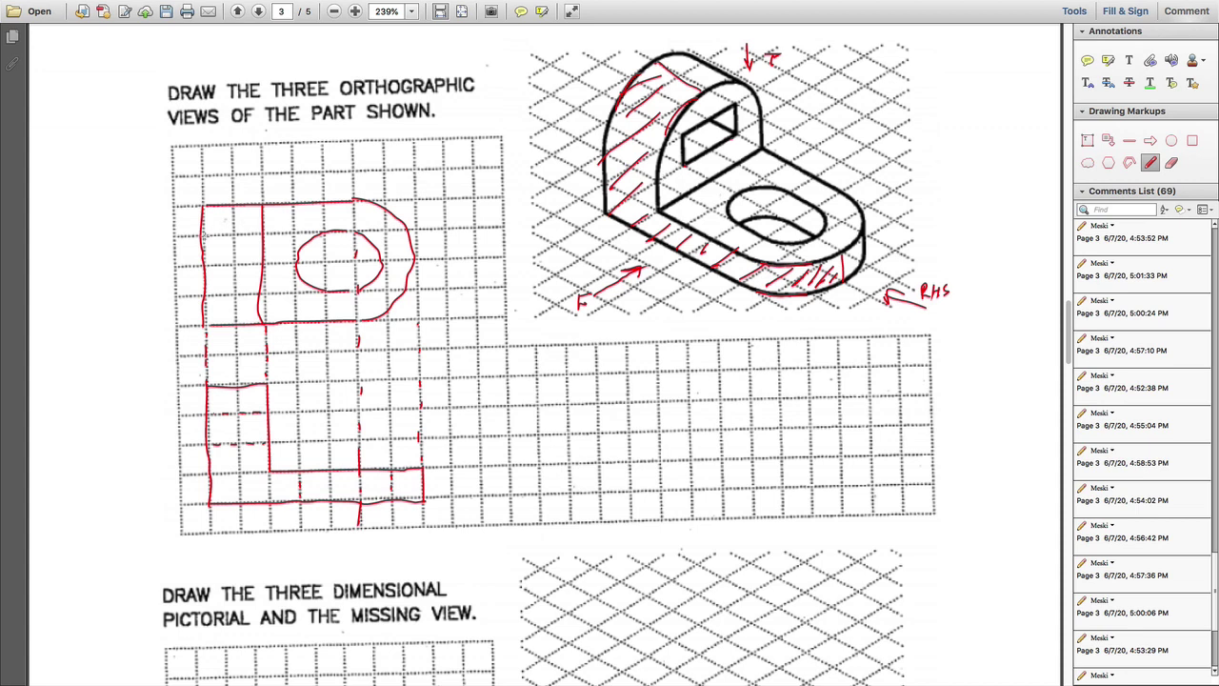
left_click(202, 243)
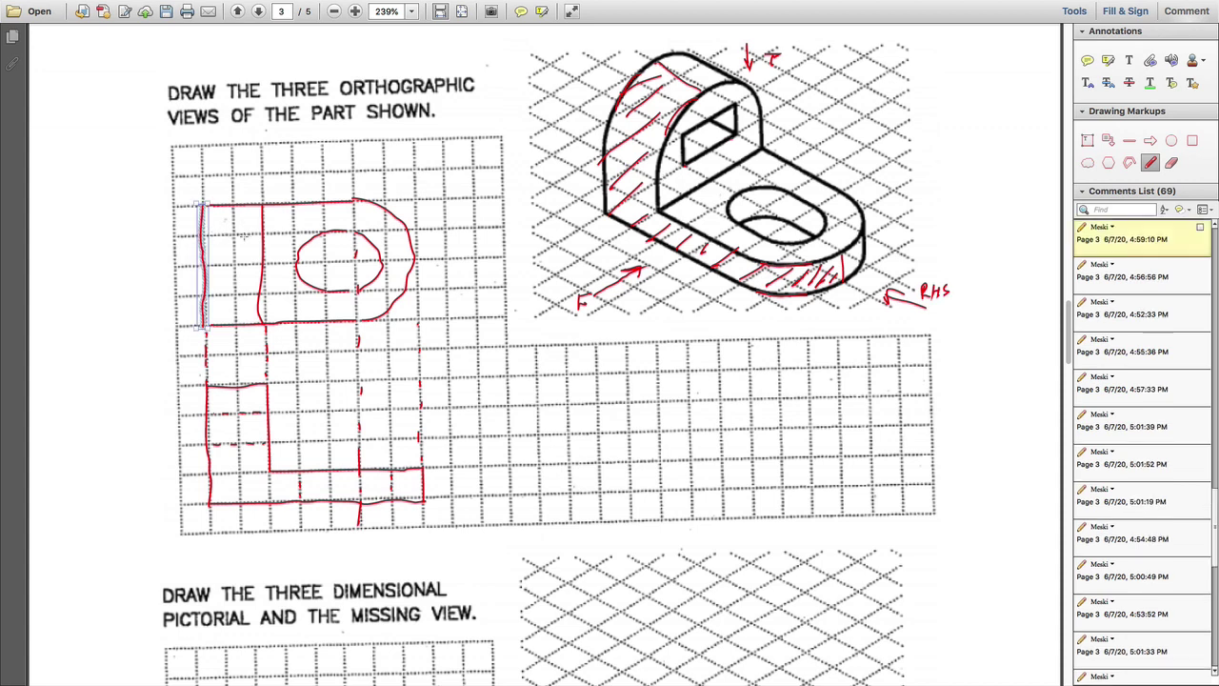
key("Escape")
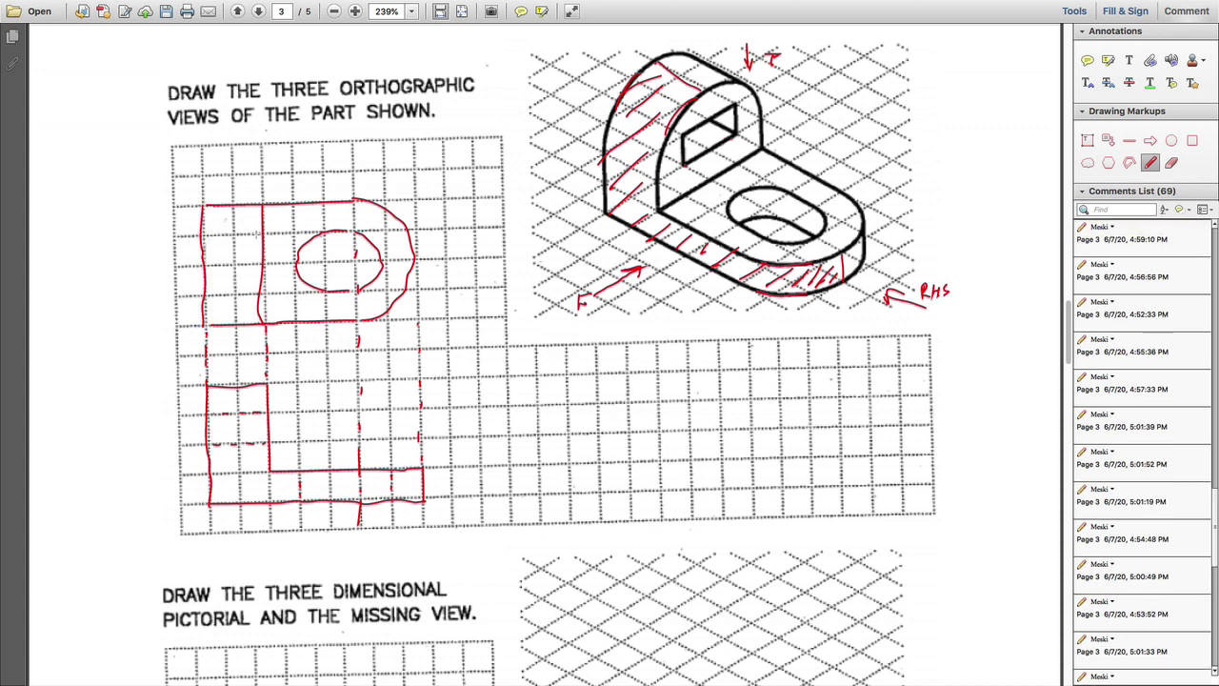
left_click(249, 235)
key("Escape")
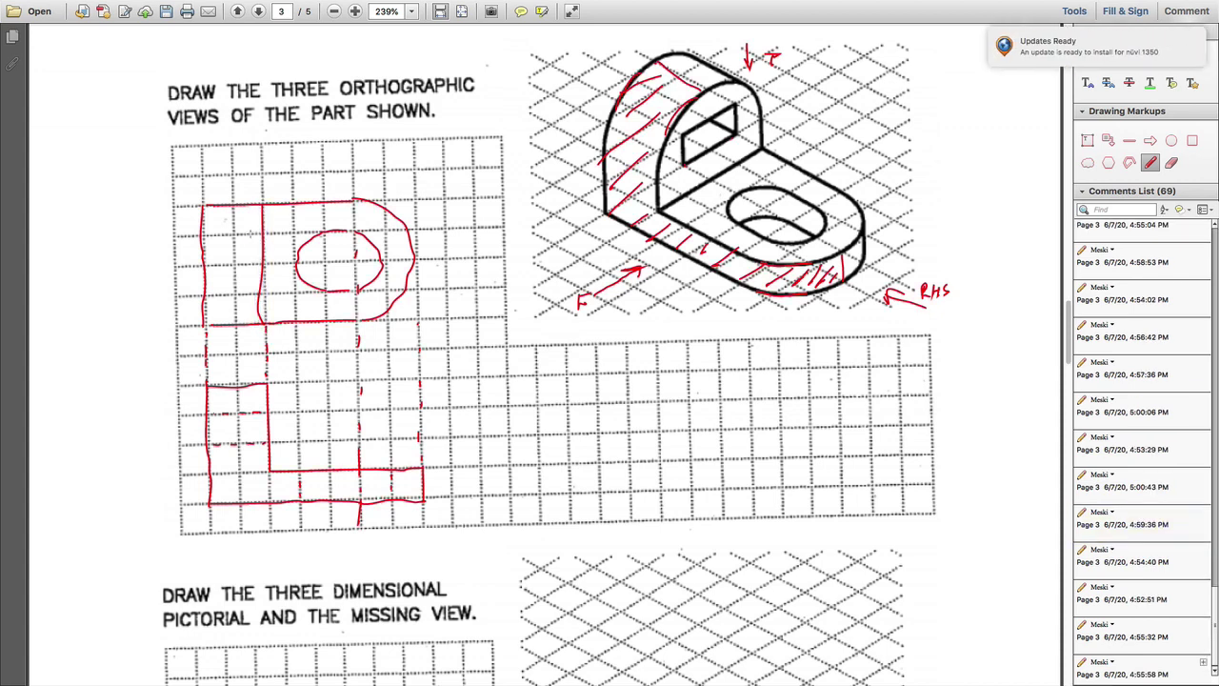
mouse_move(240, 233)
left_mouse_down()
mouse_move(251, 232)
mouse_move(215, 233)
left_mouse_up()
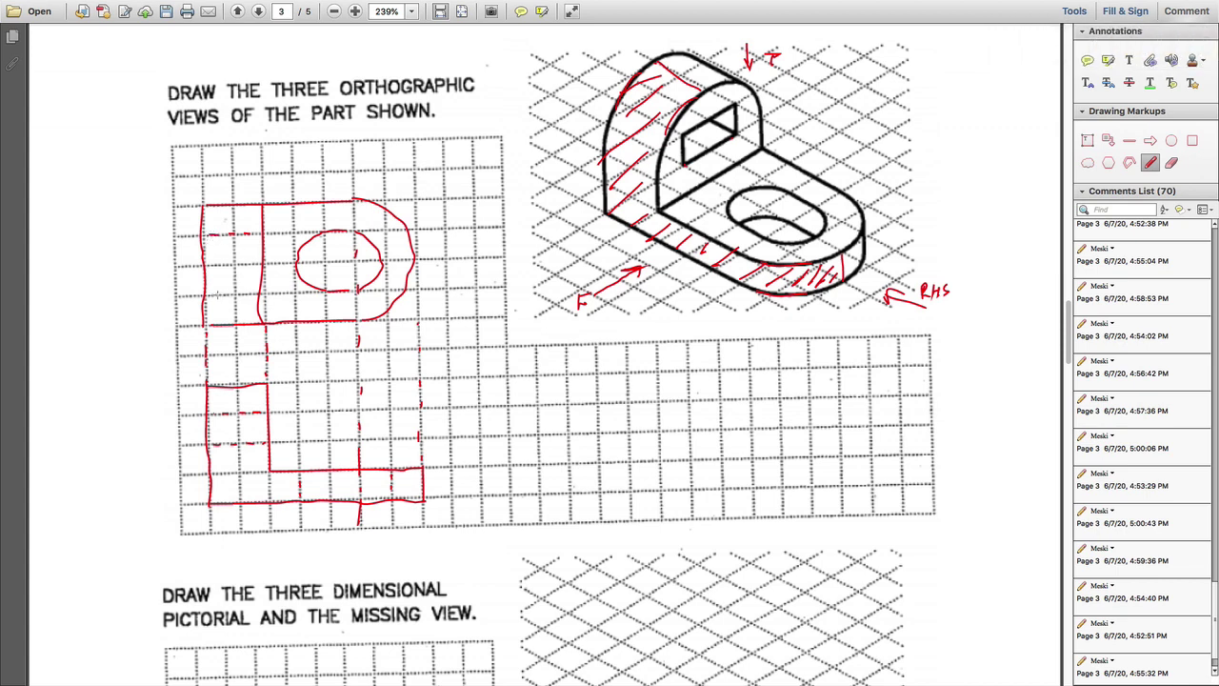
left_click_drag(213, 295, 252, 295)
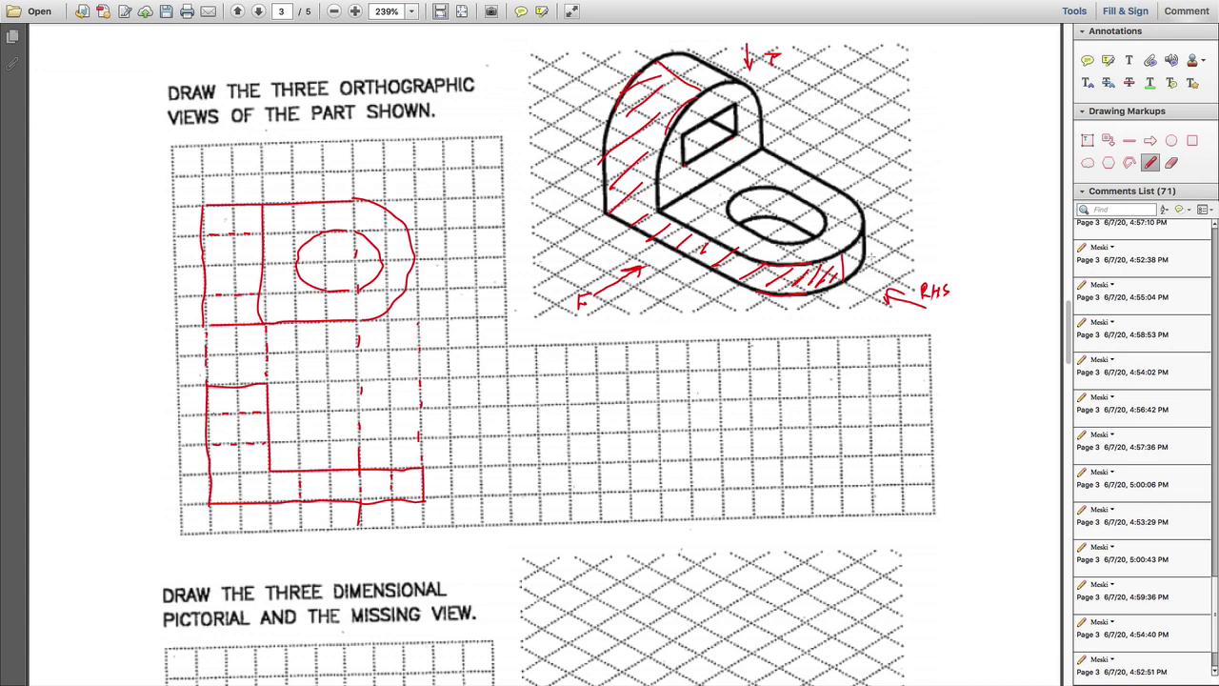
- Circle the RHS label and project the front view's top and bottom edges towards the side view with dashed lines
mouse_move(975, 285)
left_mouse_down()
mouse_move(914, 269)
mouse_move(877, 328)
mouse_move(1025, 281)
mouse_move(905, 257)
left_mouse_up()
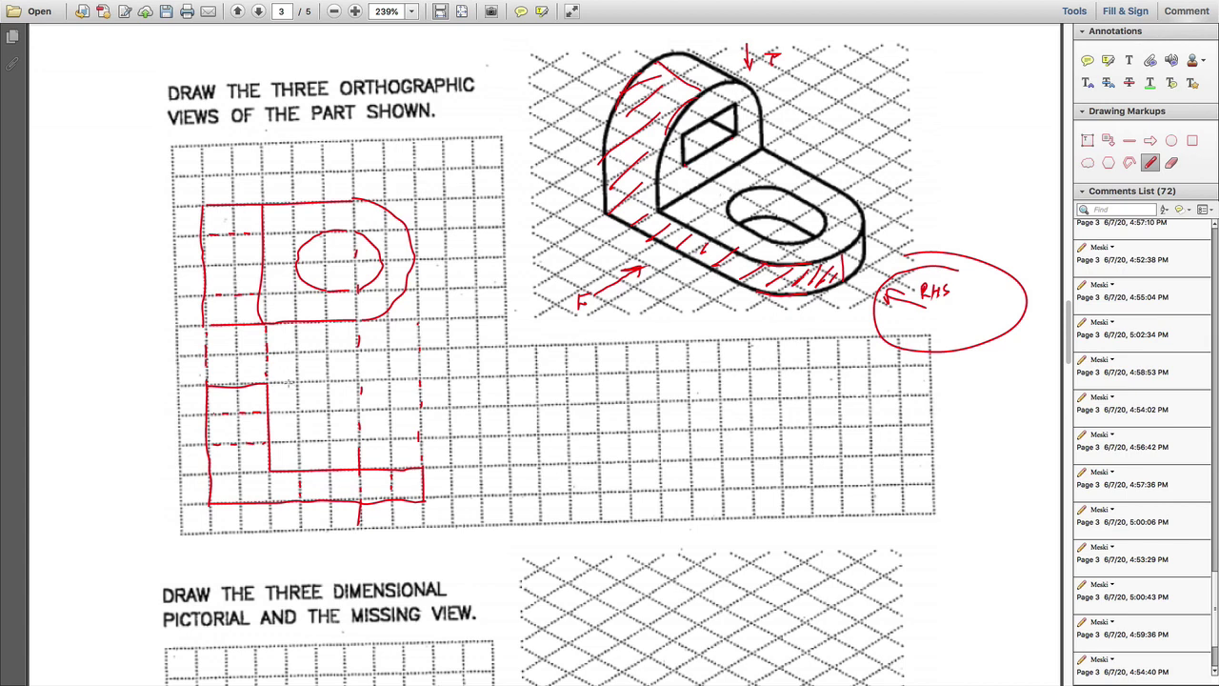
left_click_drag(291, 381, 511, 378)
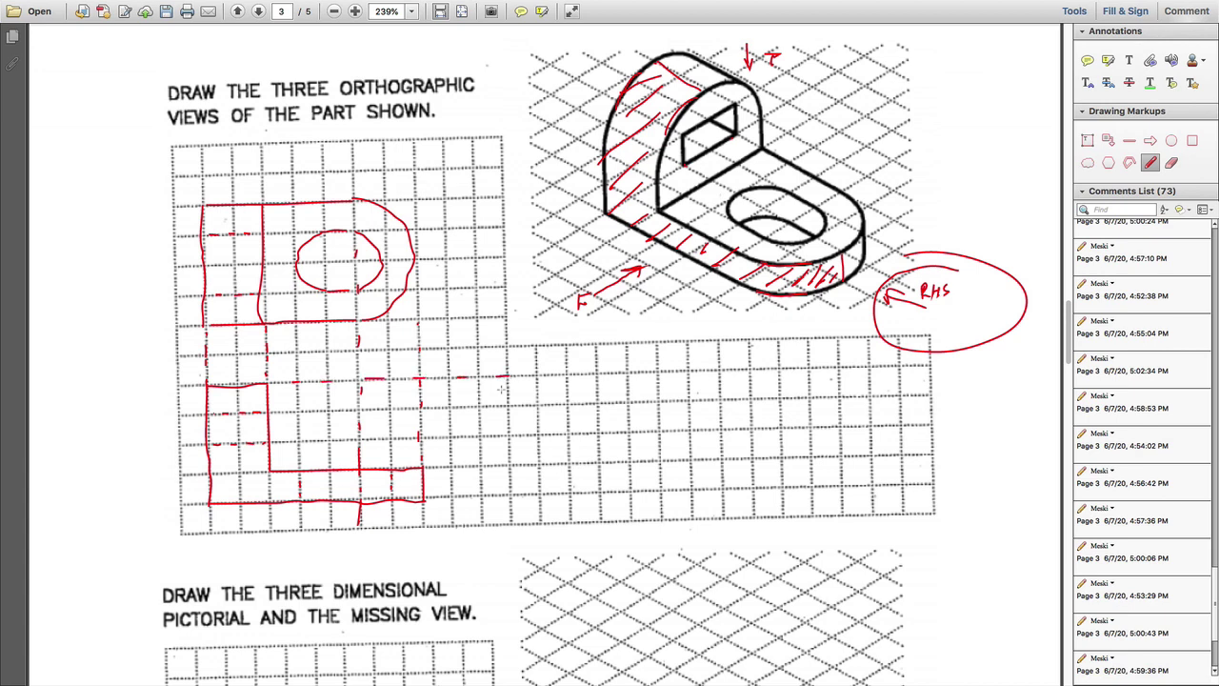
left_click_drag(435, 497, 503, 497)
- Draw the base's rectangle in the right side view, four squares wide and one square high, on the lower projection line
left_click_drag(633, 491, 510, 492)
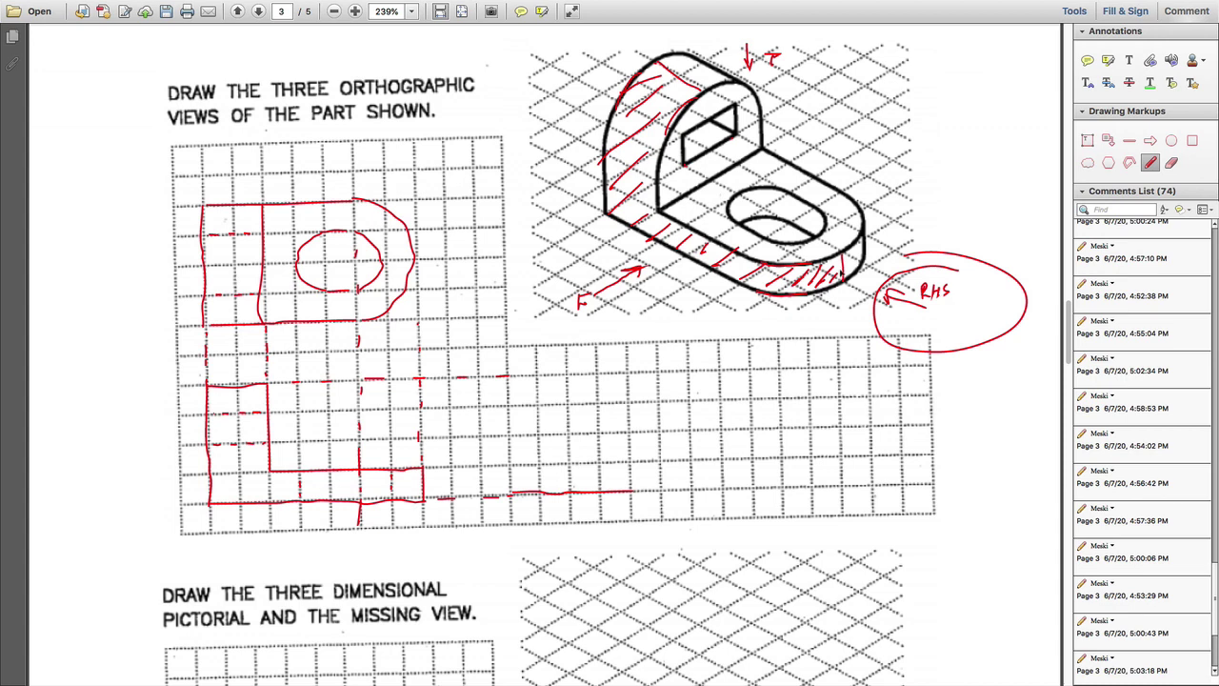
left_click_drag(842, 255, 844, 267)
left_click_drag(630, 462, 628, 492)
left_click_drag(509, 464, 510, 492)
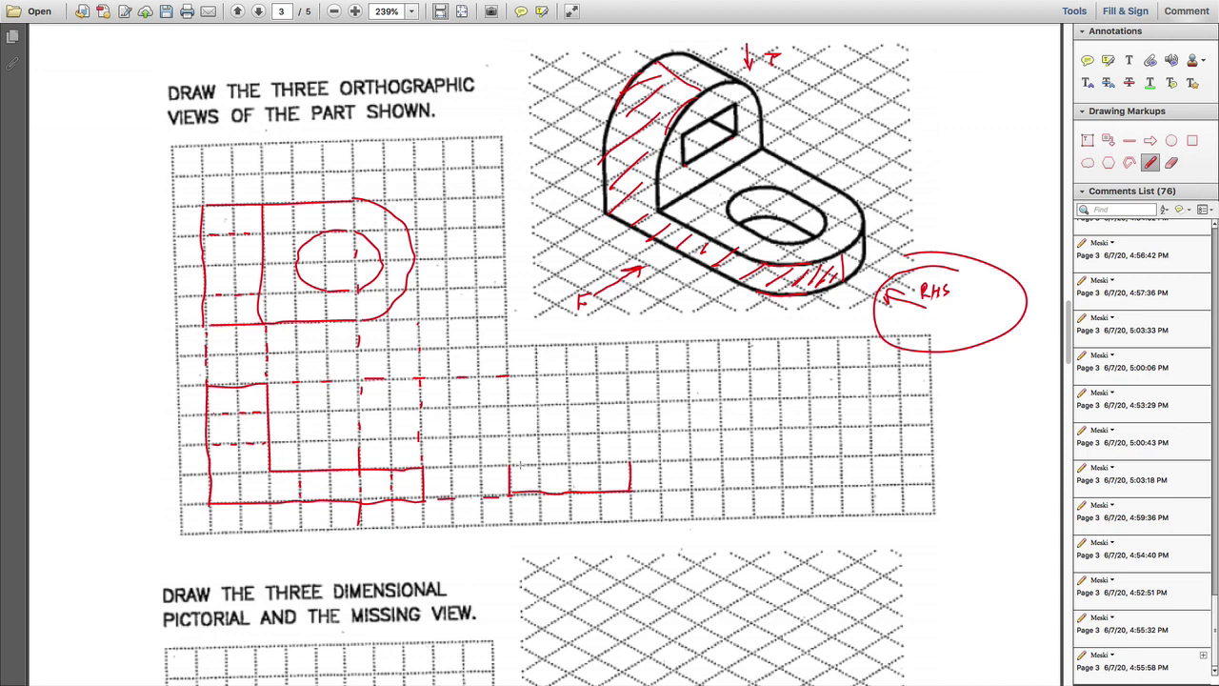
left_click_drag(516, 464, 629, 462)
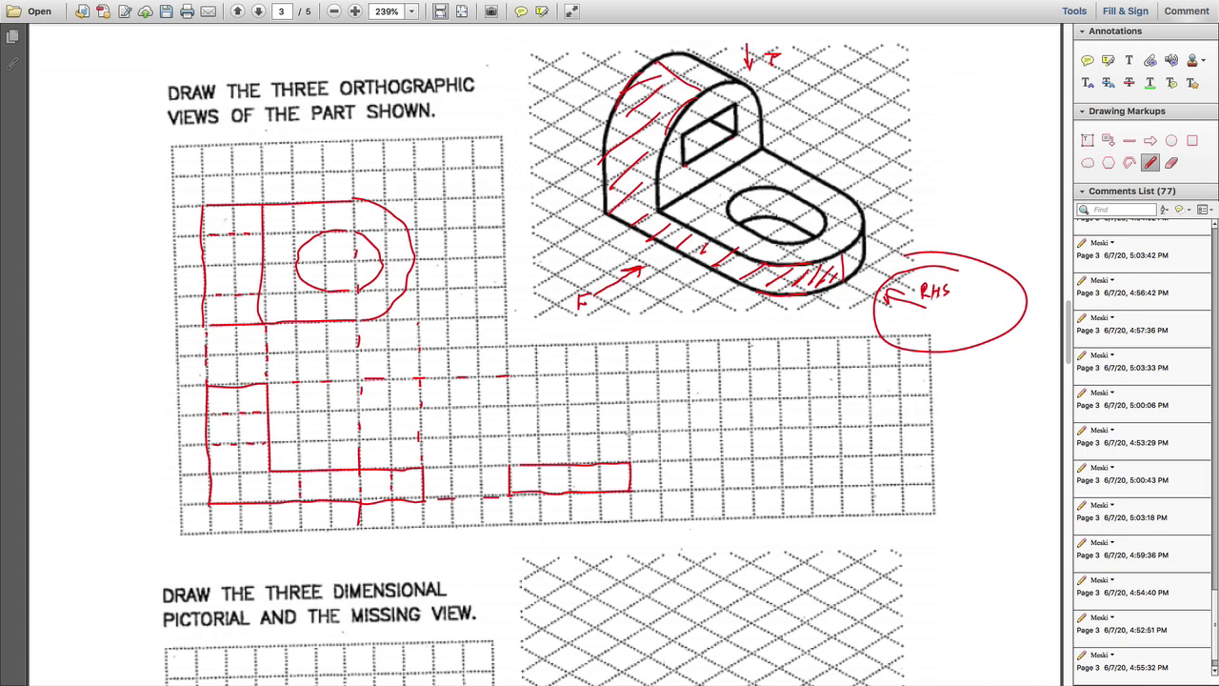
- Draw the upright's outline above the base in the right side view, with one-square straight sides and a rounded top
left_click_drag(630, 431, 630, 469)
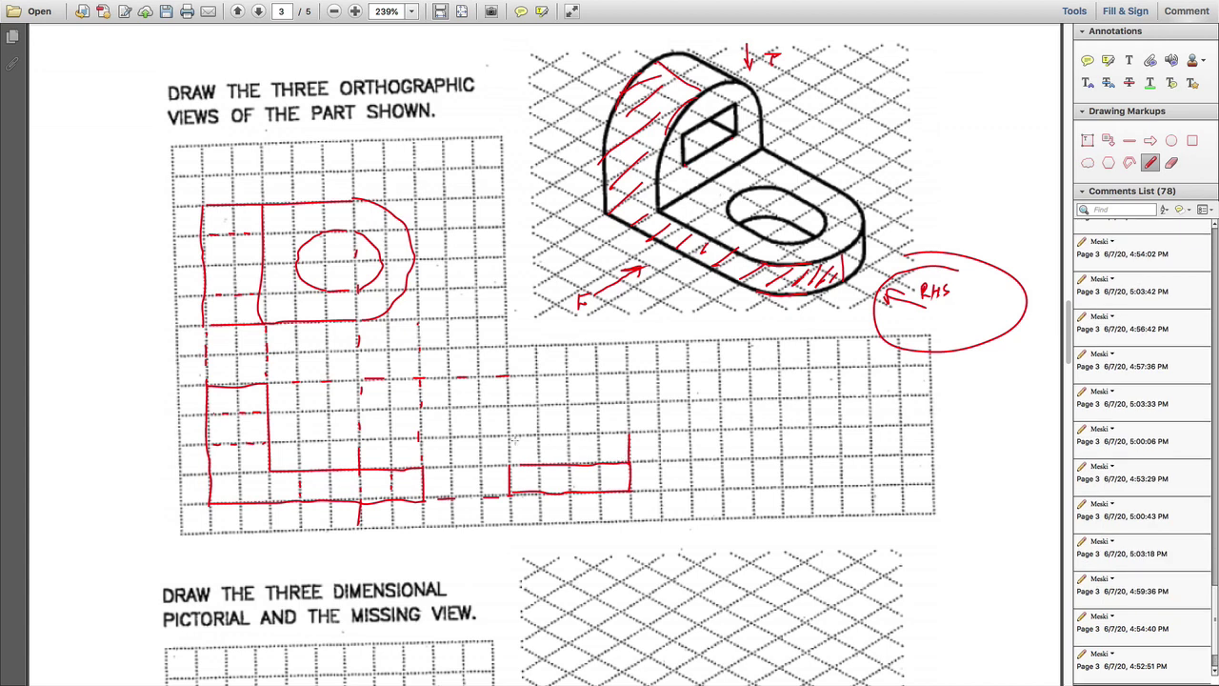
left_click_drag(510, 434, 508, 470)
mouse_move(568, 375)
left_mouse_down()
mouse_move(536, 389)
mouse_move(509, 441)
left_mouse_up()
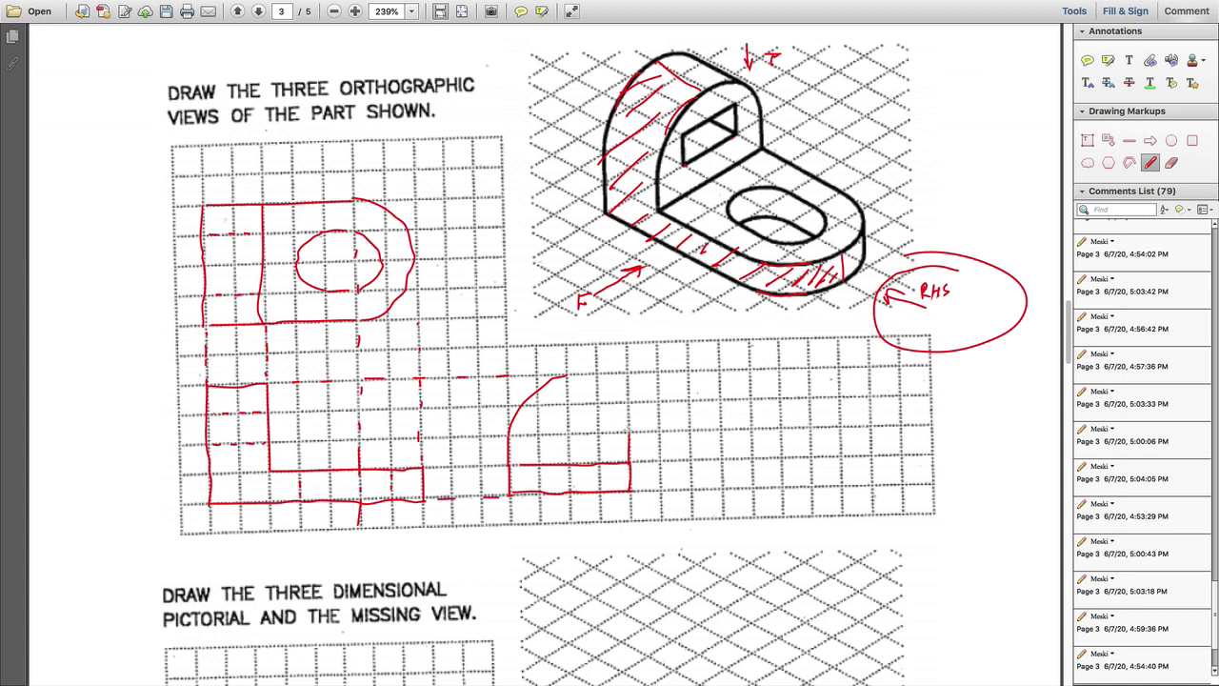
mouse_move(629, 431)
left_mouse_down()
mouse_move(597, 377)
mouse_move(560, 373)
left_mouse_up()
- Draw the rectangular opening in the right side view's upright, two squares wide and one square high
left_click_drag(536, 405, 600, 407)
mouse_move(537, 436)
left_mouse_down()
mouse_move(596, 436)
mouse_move(599, 423)
mouse_move(599, 437)
left_mouse_up()
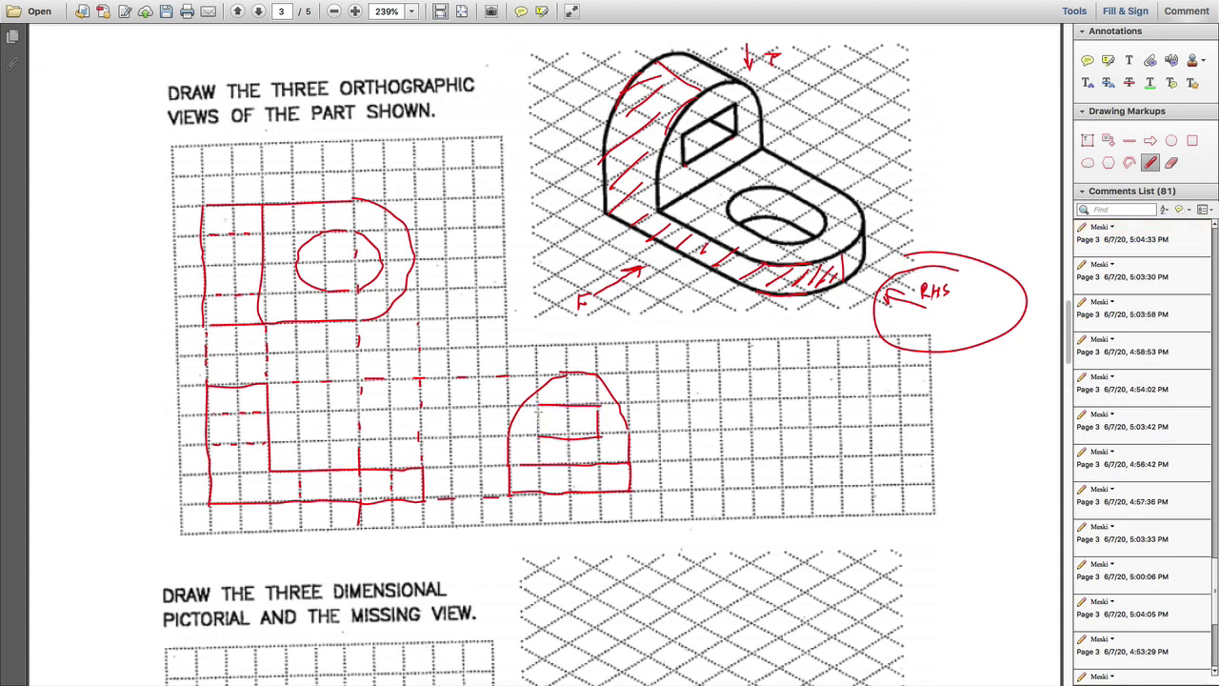
left_click_drag(538, 408, 539, 438)
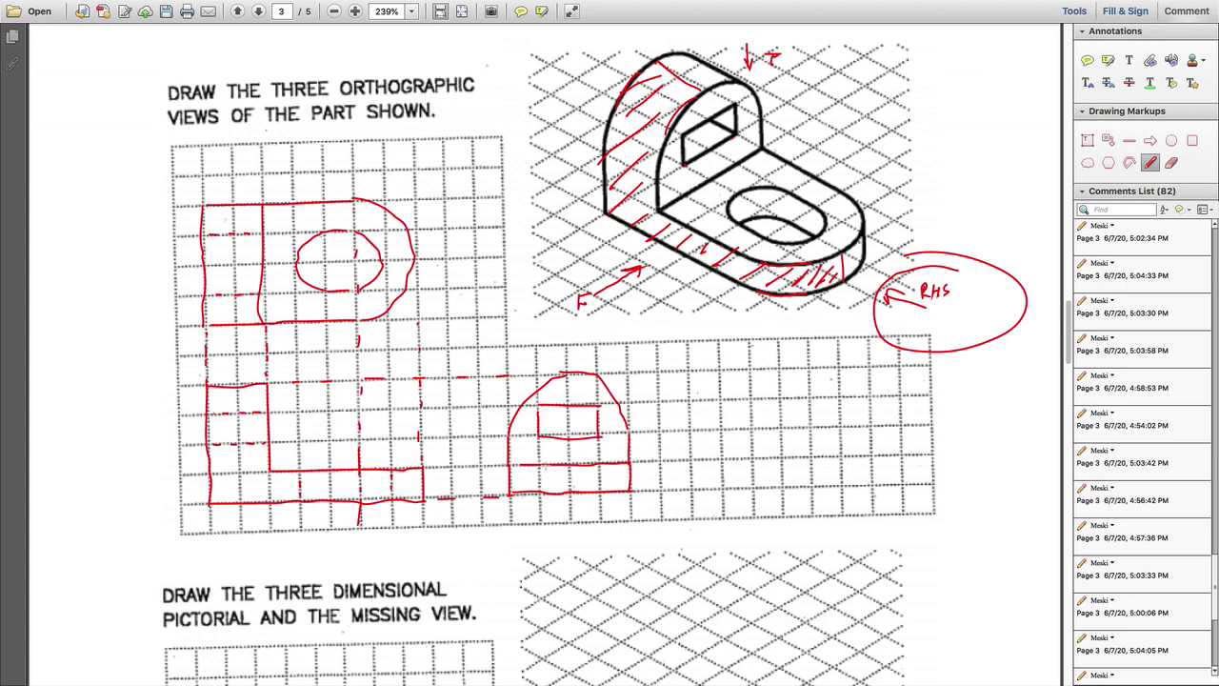
- Go back to the worksheet's page 1 part and switch to AutoCAD
scroll(547, 467, "up", 15)
scroll(546, 466, "up", 15)
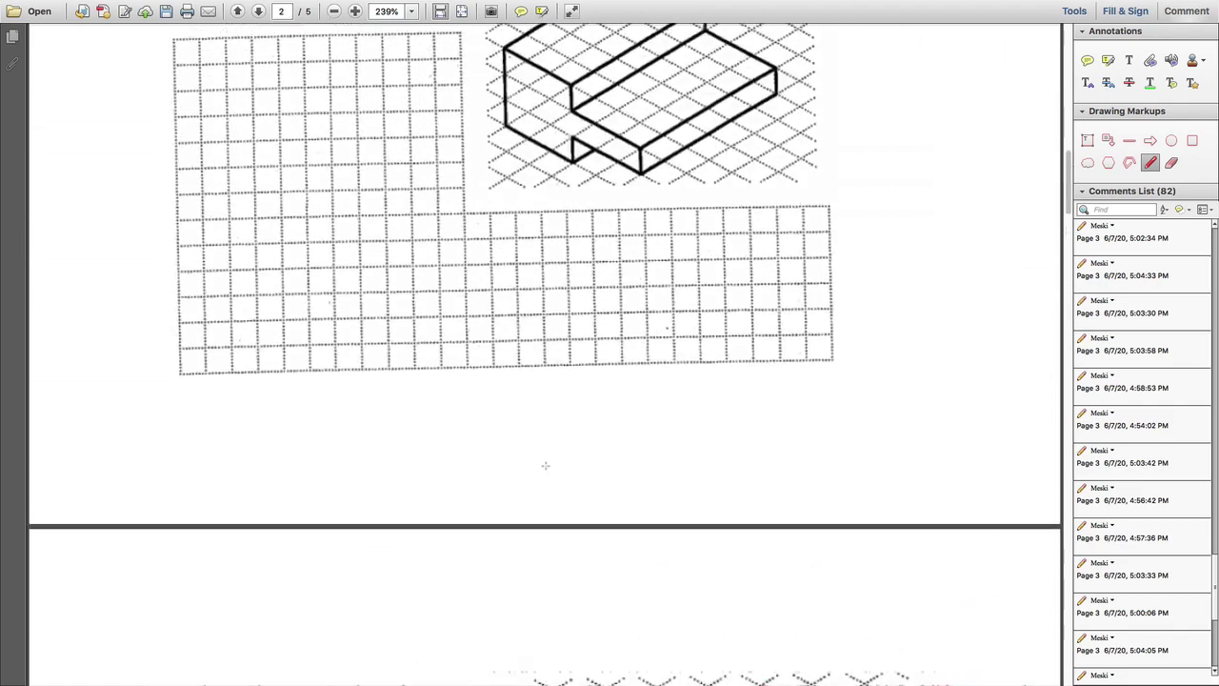
scroll(545, 467, "down", 5)
scroll(546, 467, "down", 1)
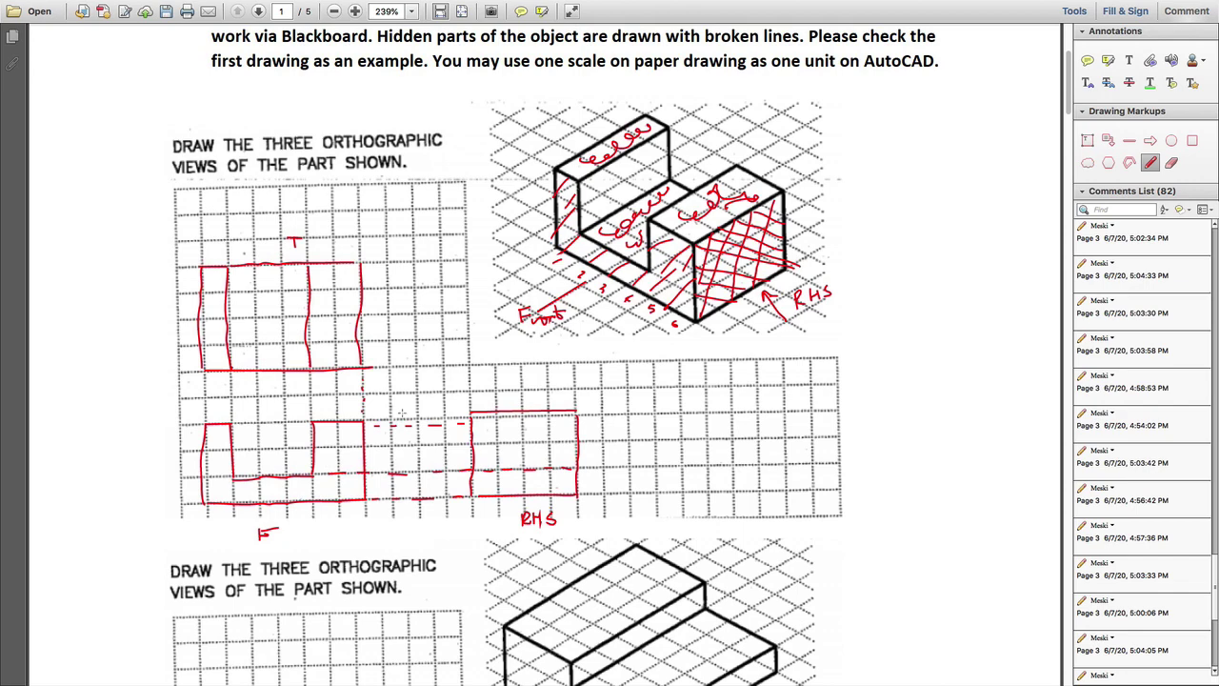
key("ctrl+Up")
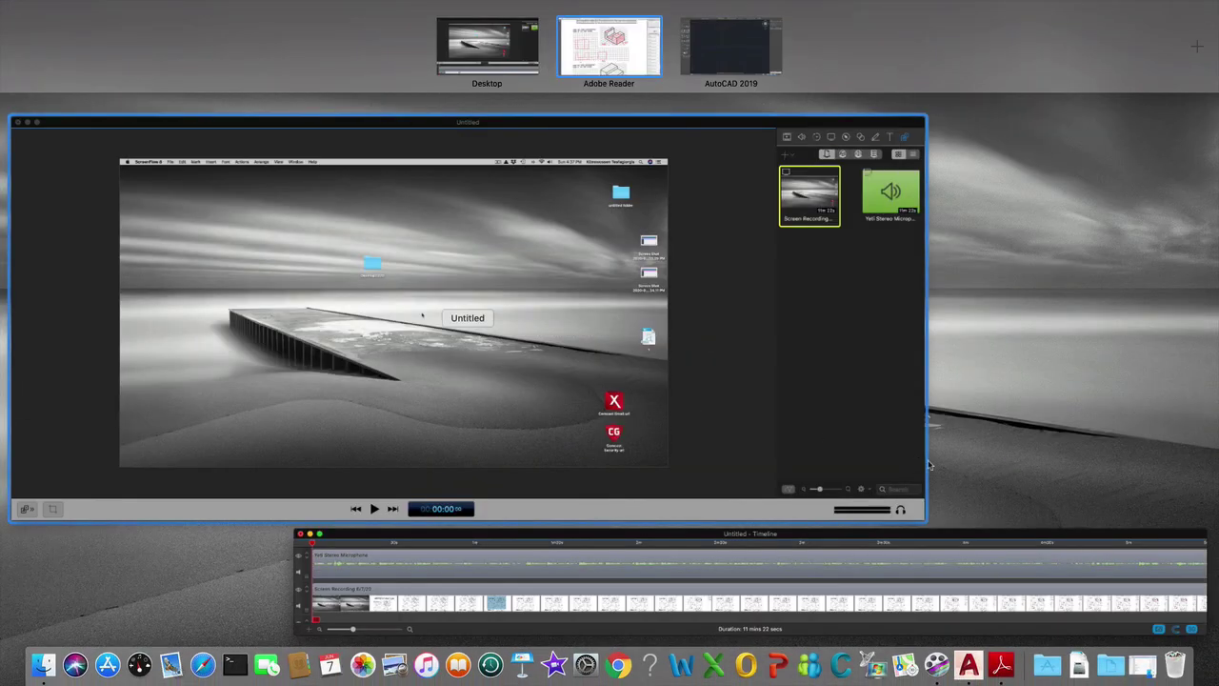
left_click(737, 67)
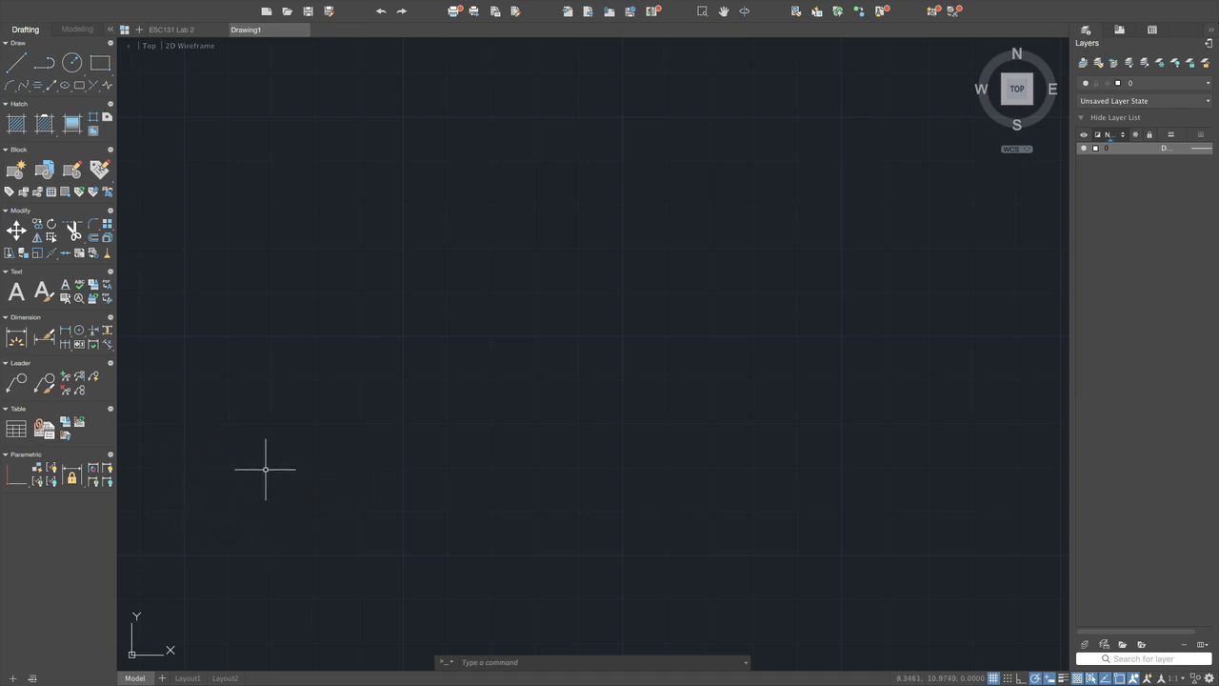
- Turn the drawing grid off and on again, and check the worksheet in Adobe Reader before returning to AutoCAD
left_click(993, 678)
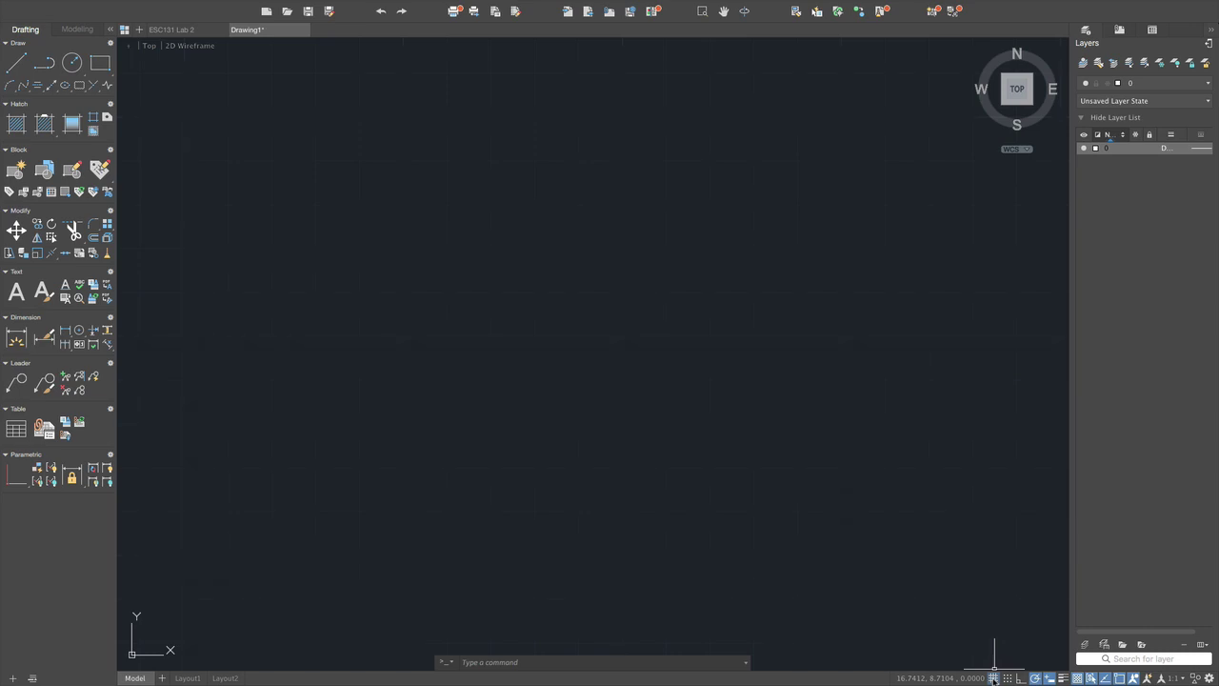
left_click(993, 678)
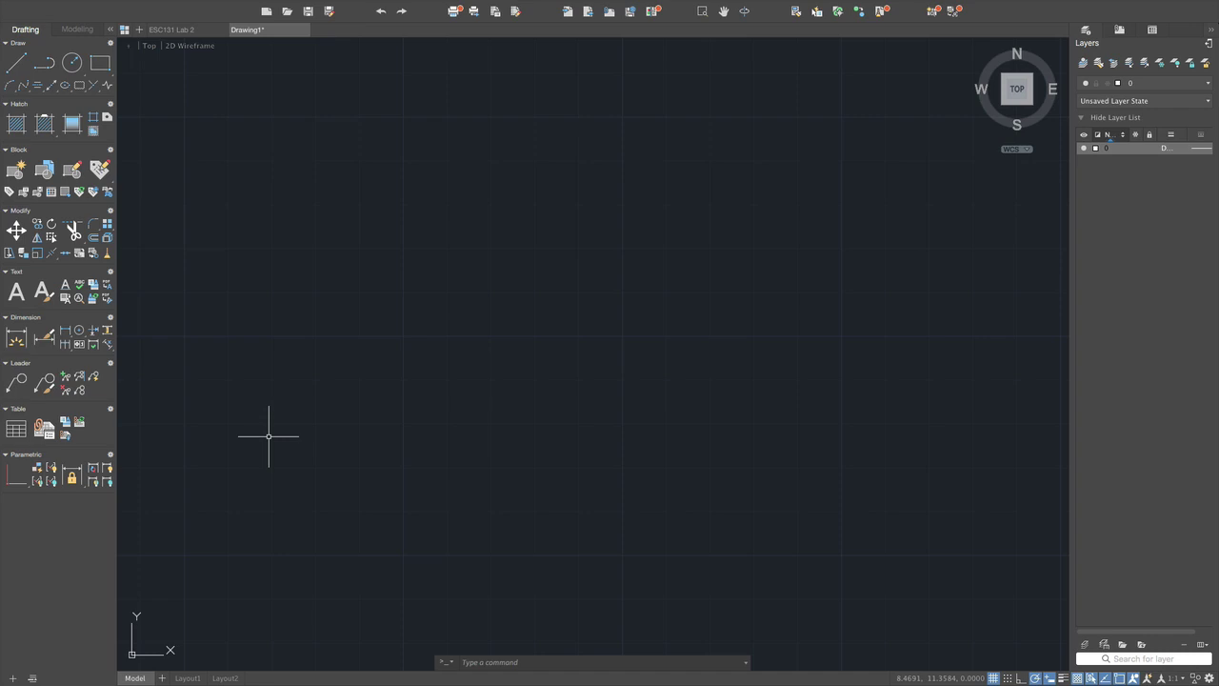
scroll(268, 436, "up", 2)
scroll(268, 436, "up", 1)
scroll(268, 436, "down", 1)
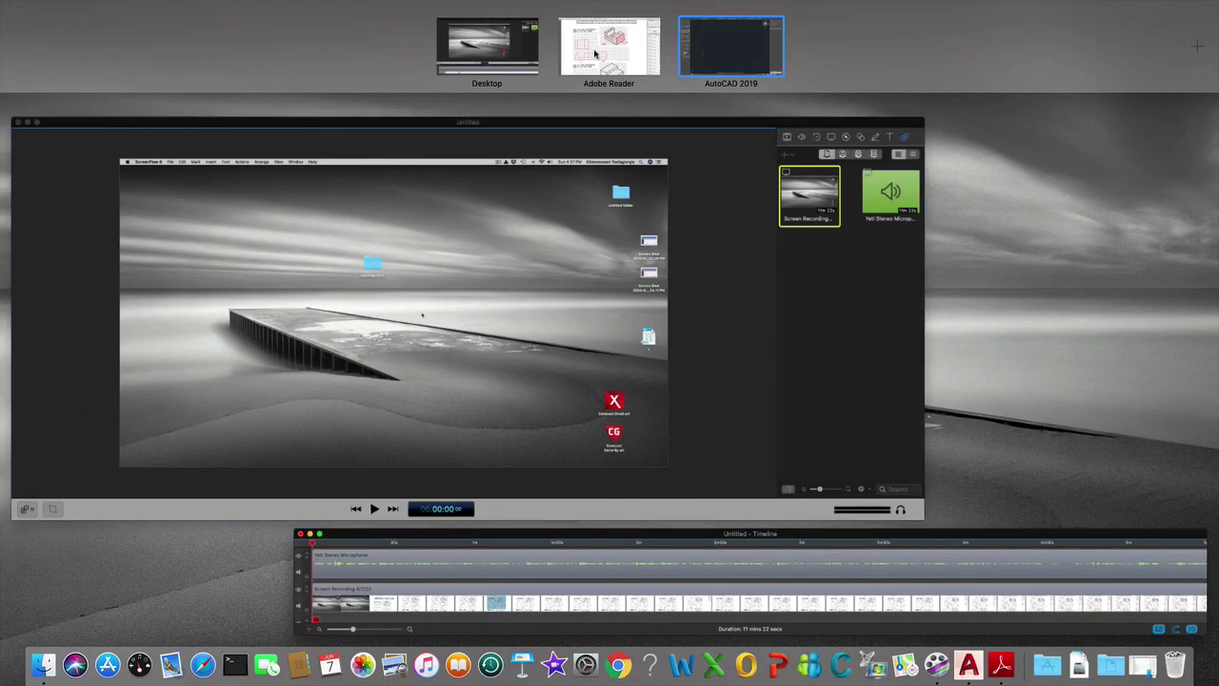
left_click(594, 53)
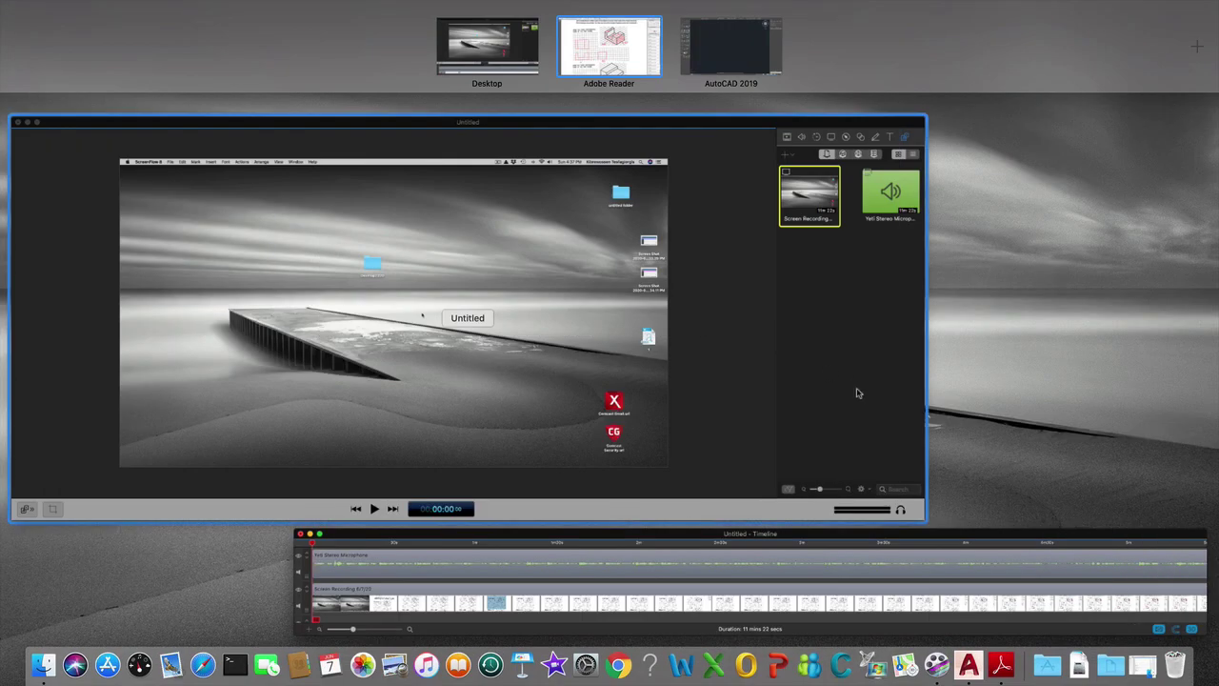
left_click(732, 49)
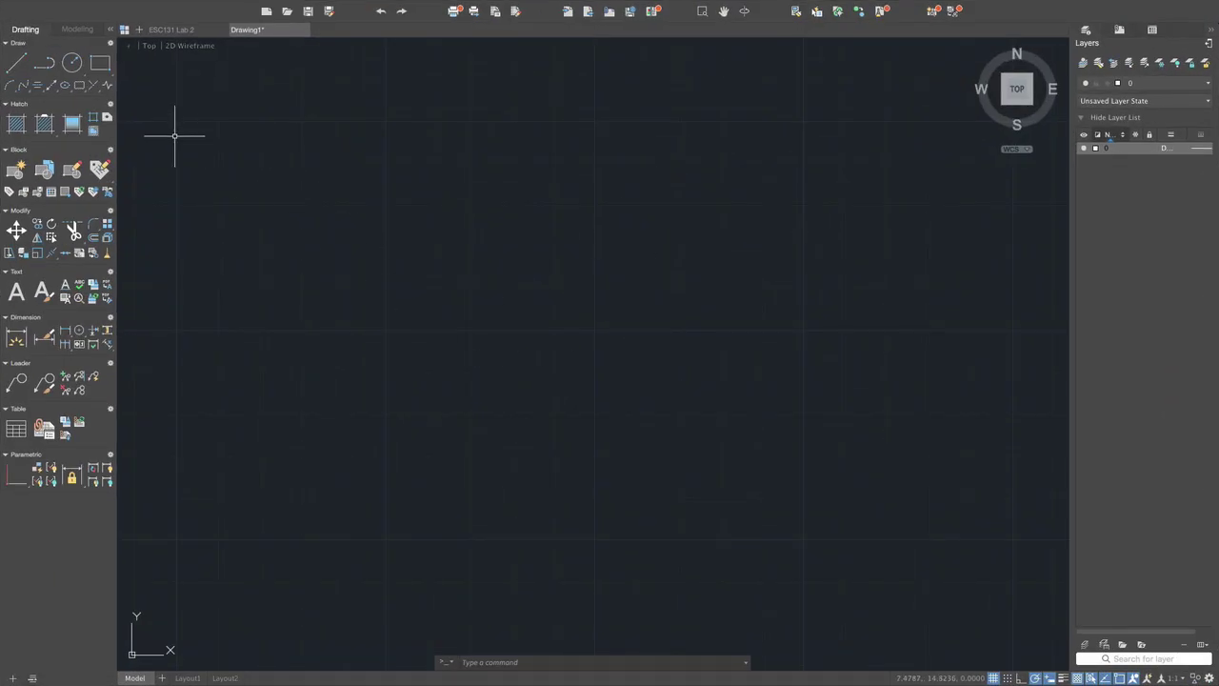
- Enable grid snap and draw a closed rectangle of lines, 3 units wide and 1.5 units high, starting at 7.5, 10.5
left_click(17, 63)
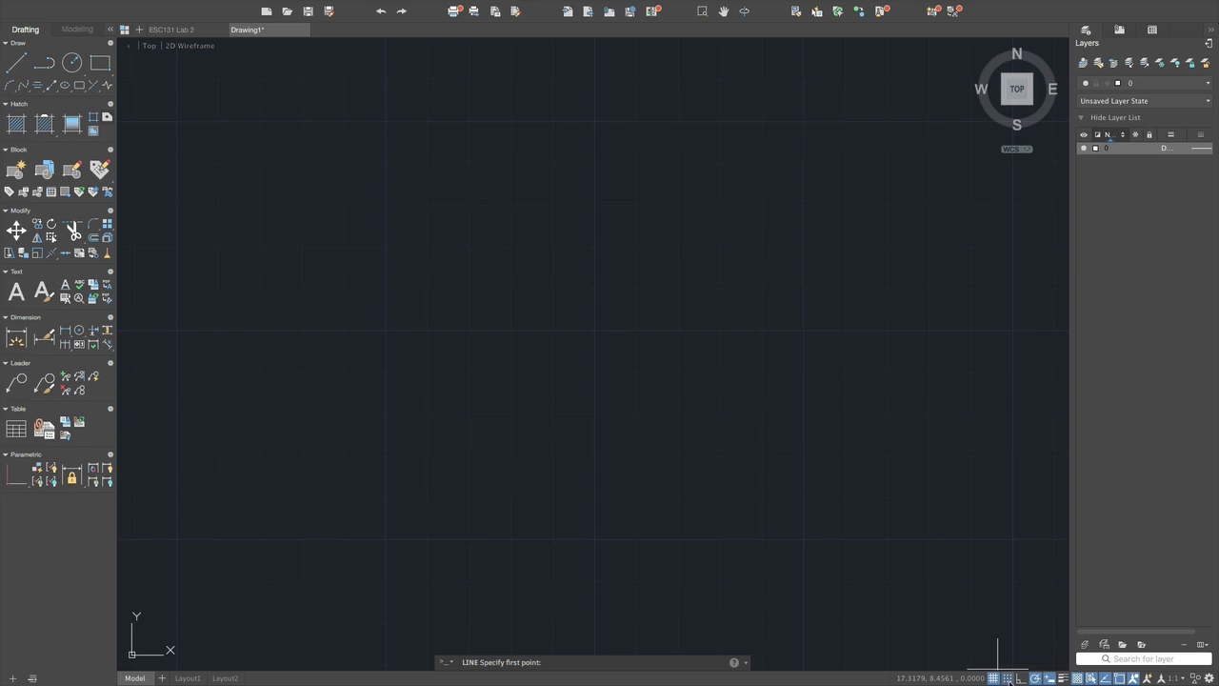
left_click(1006, 679)
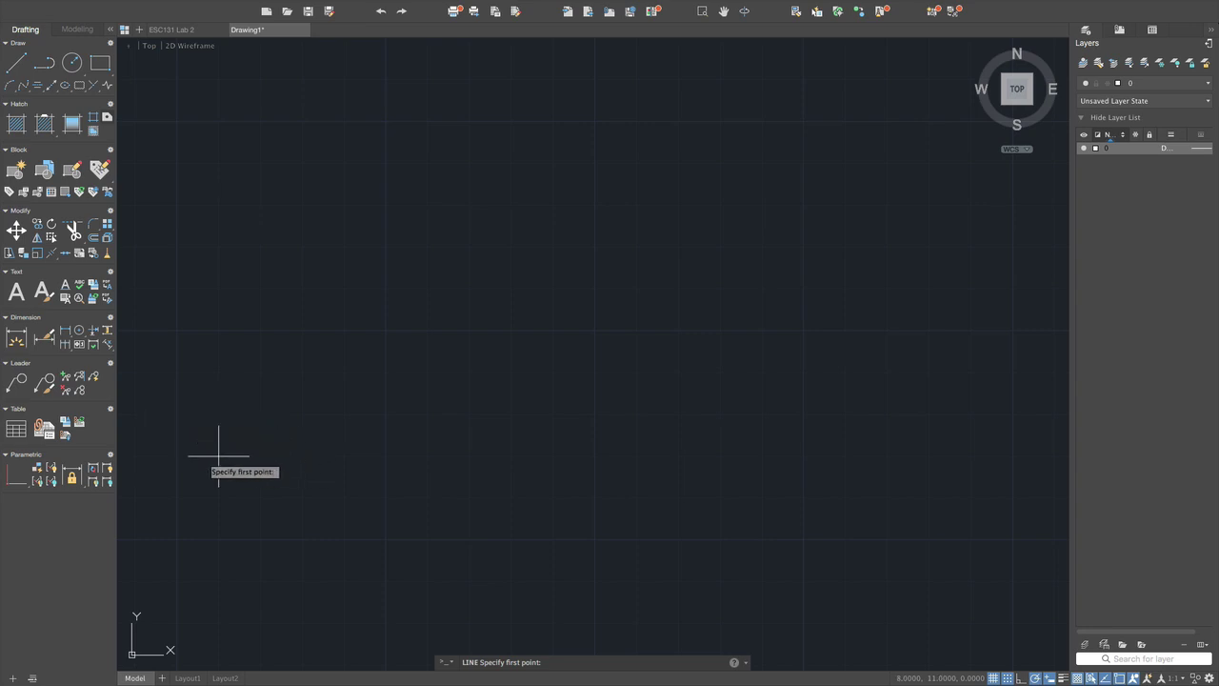
left_click(176, 496)
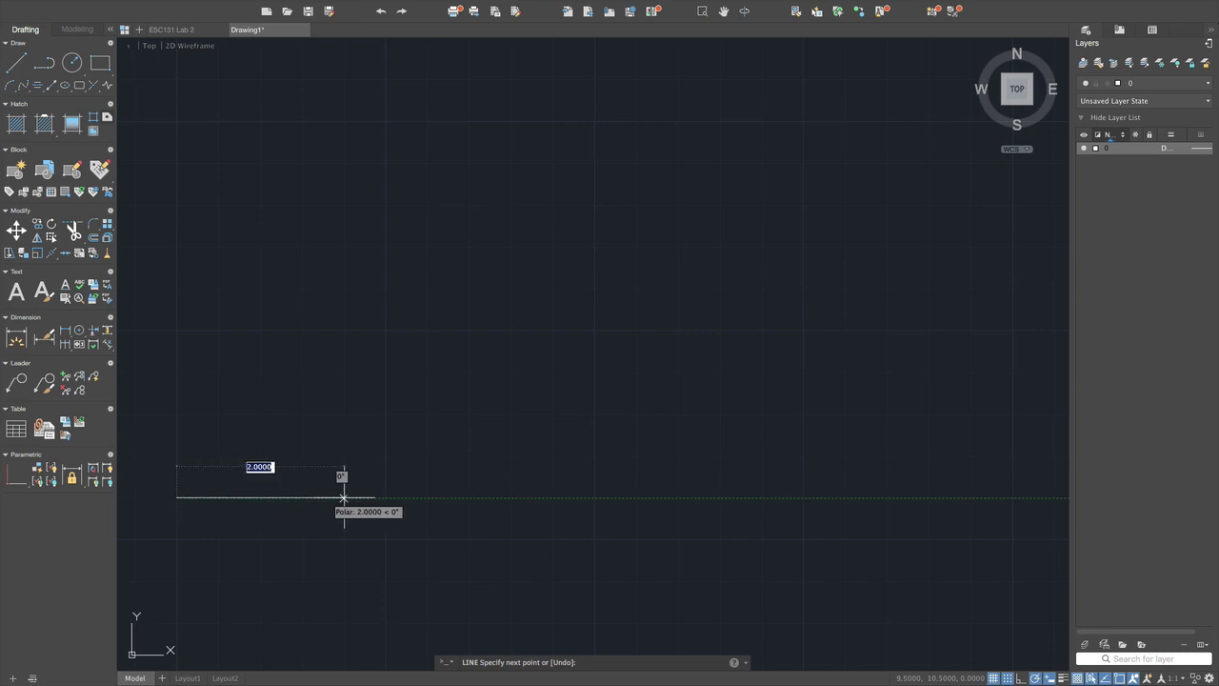
left_click(427, 496)
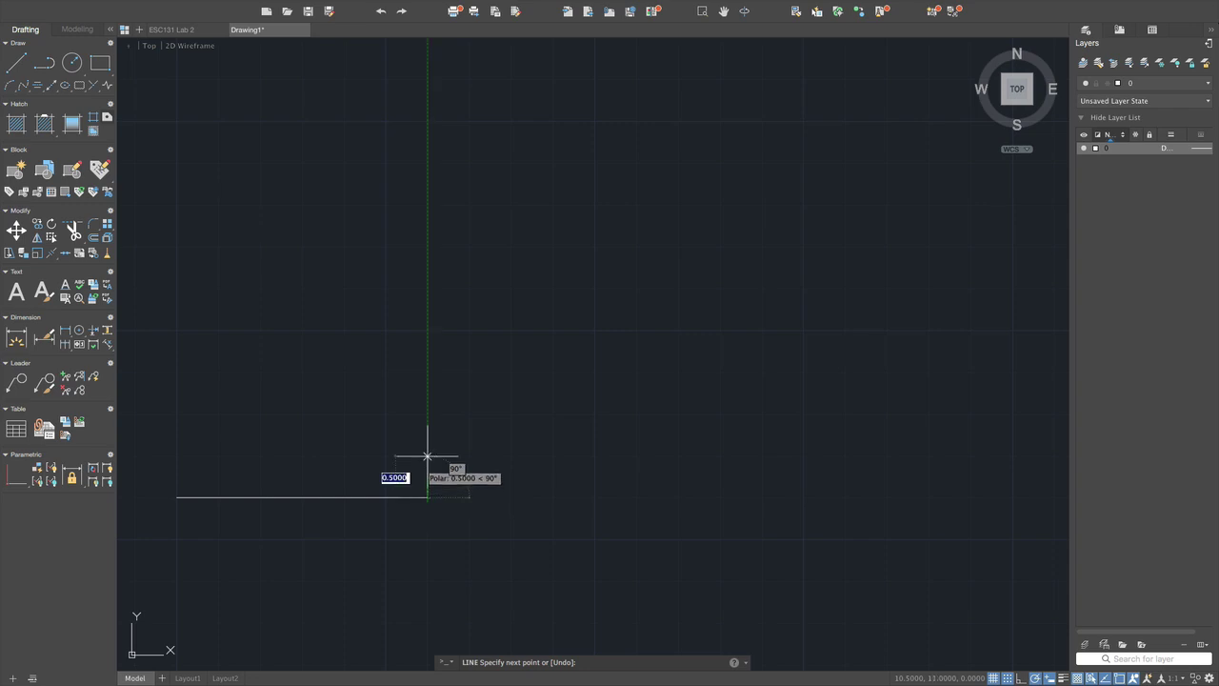
left_click(427, 373)
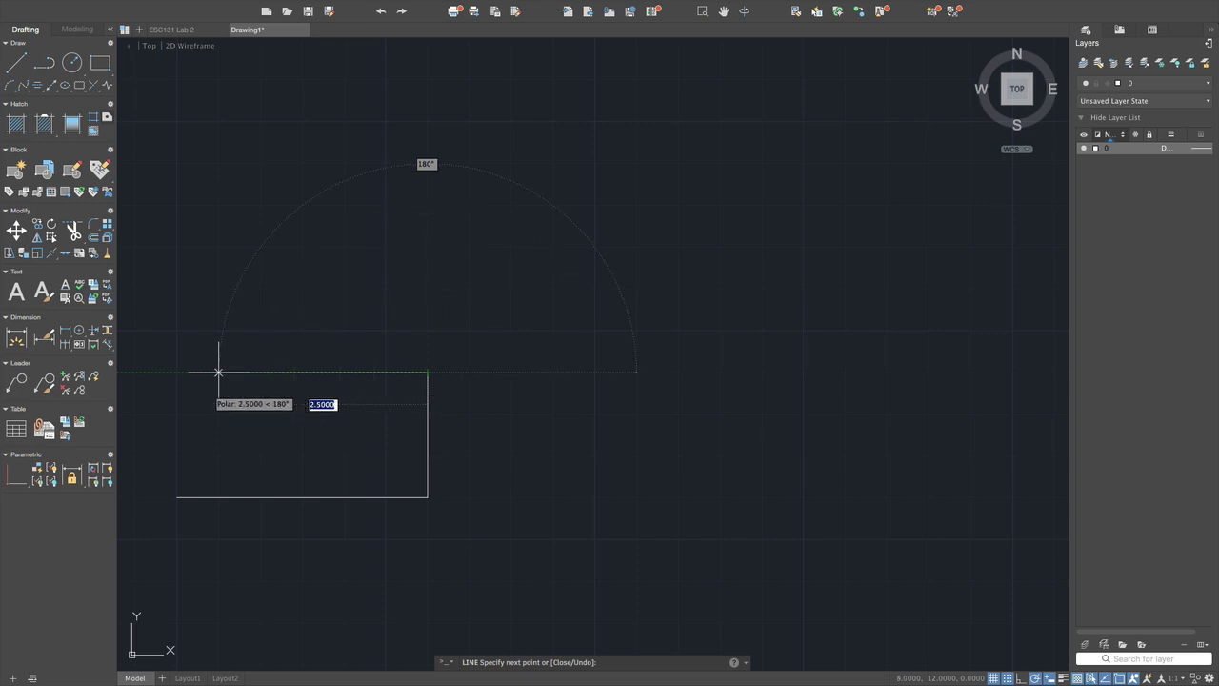
left_click(176, 372)
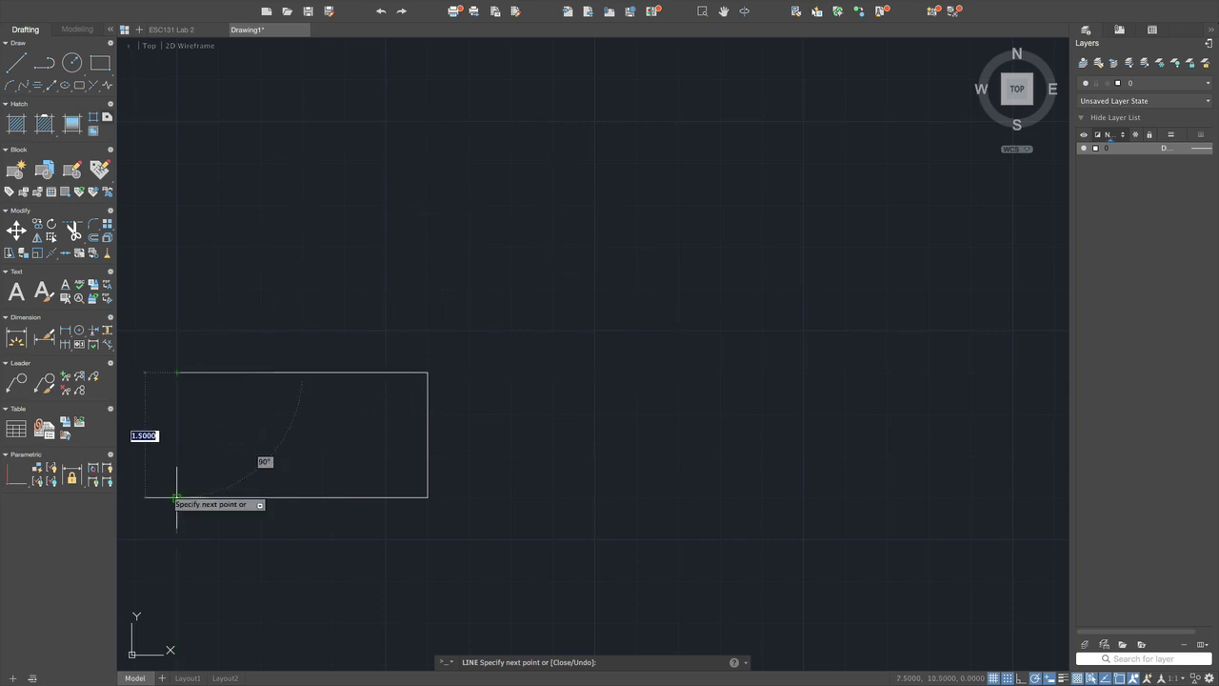
left_click(176, 497)
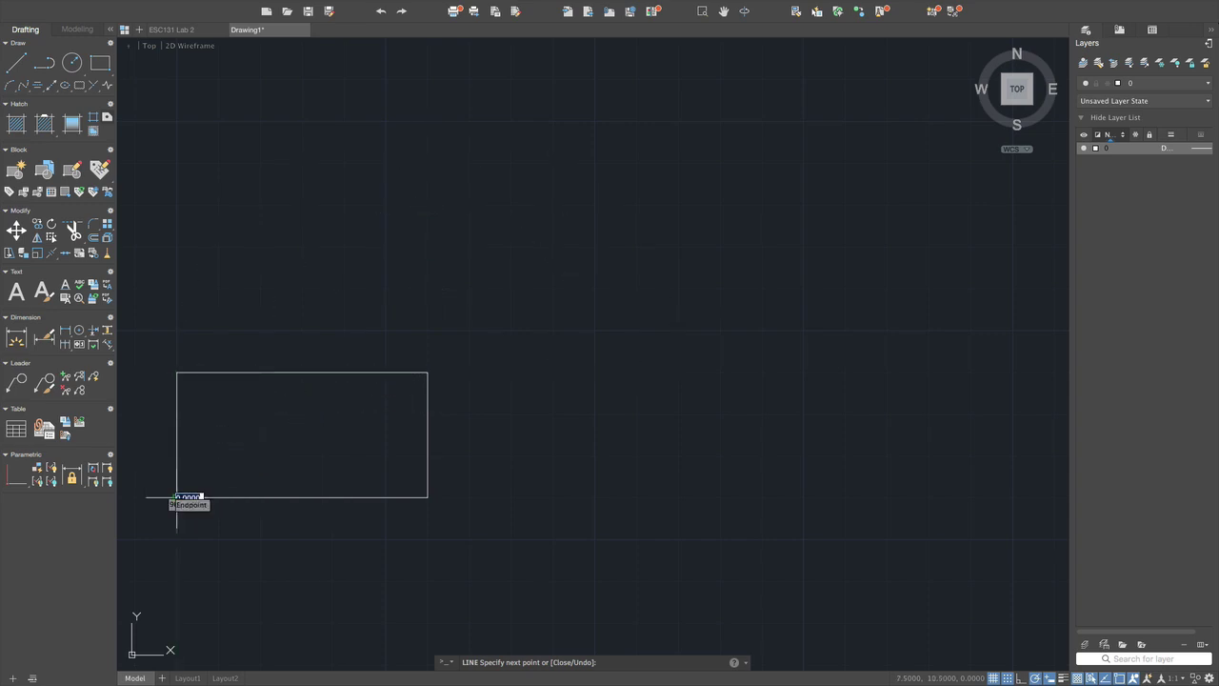
key("Return")
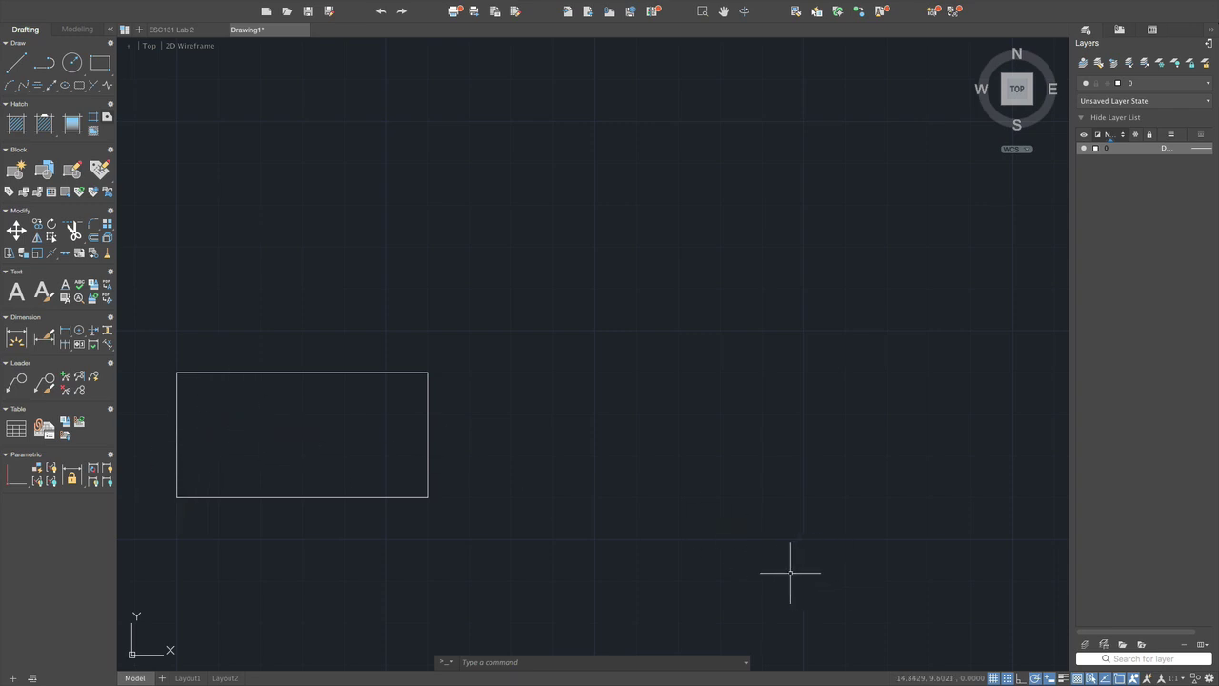
- Turn off object snap and draw the front view's notch with lines, 1.5 units wide and 1 unit deep, starting at 8, 12
type("l")
key("Return")
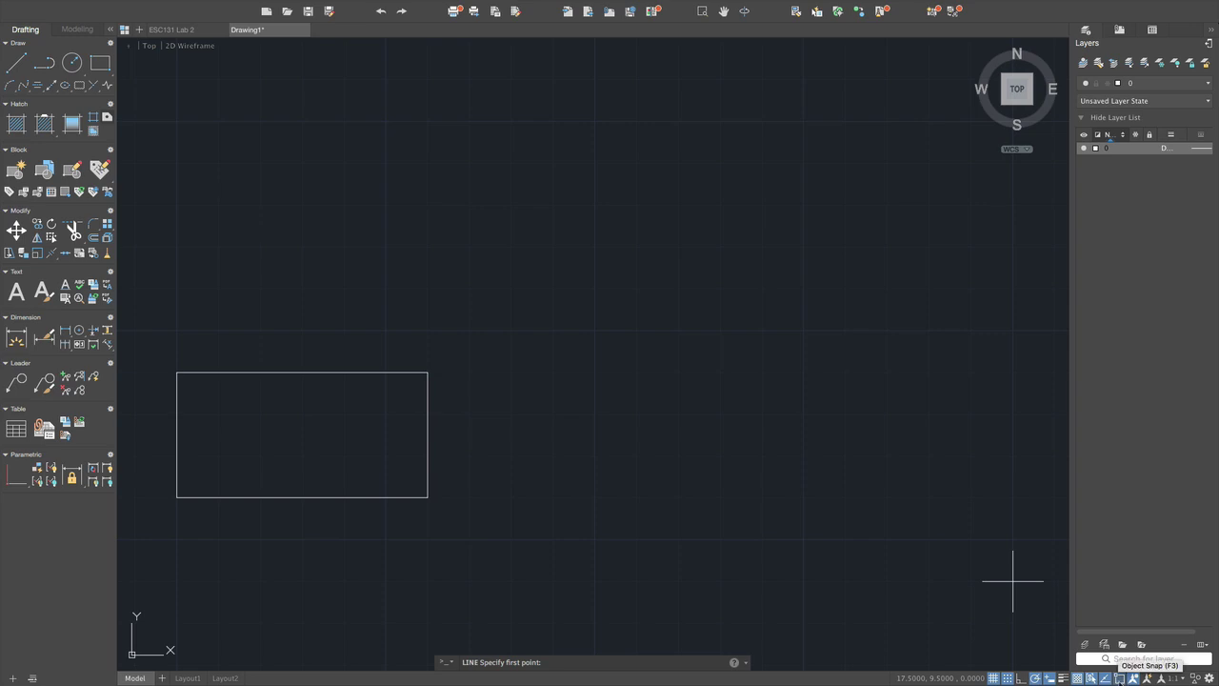
key("F3")
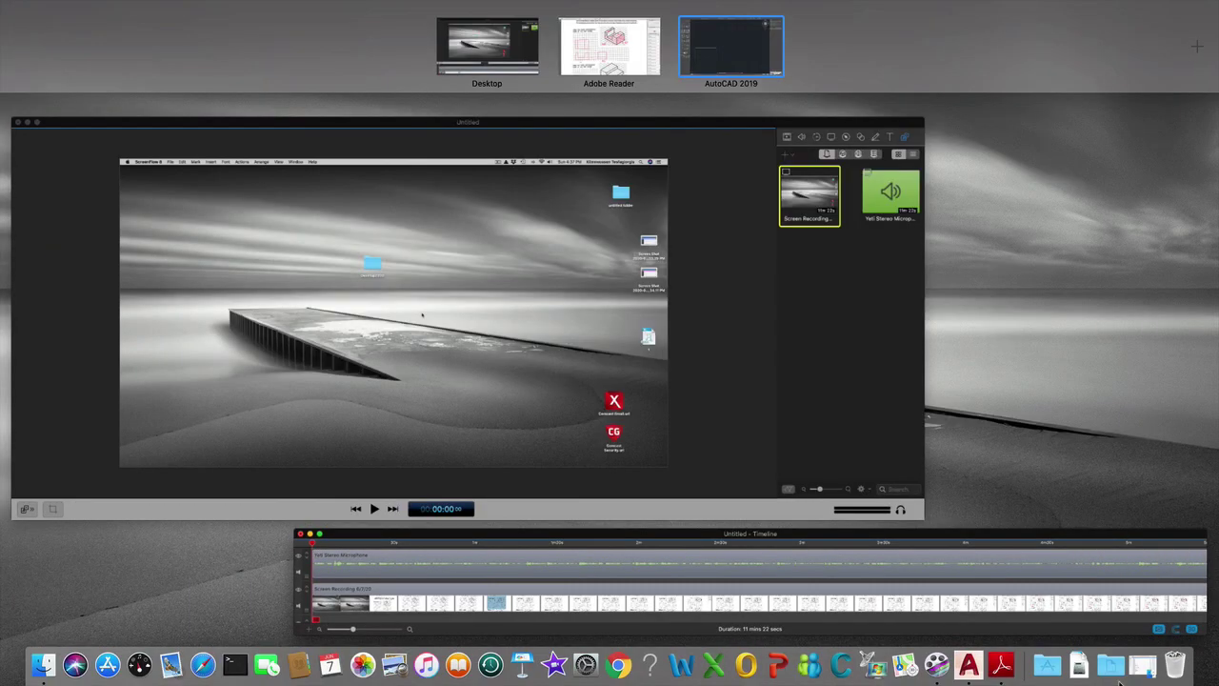
left_click(1111, 664)
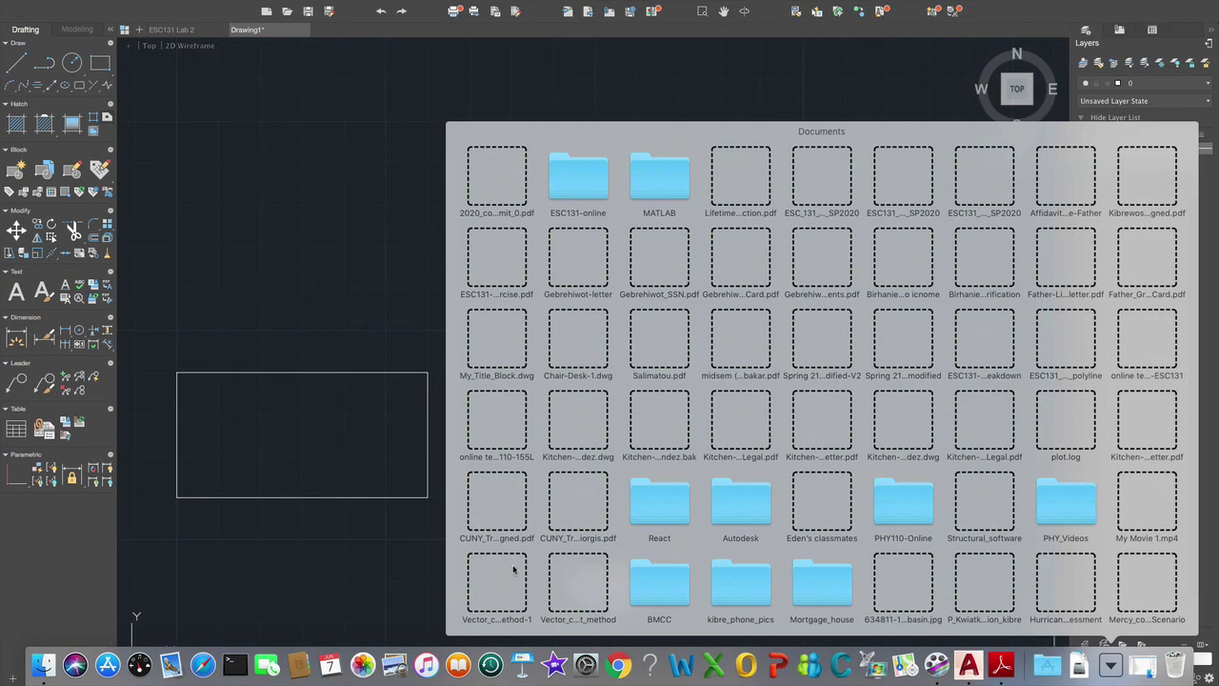
left_click(934, 640)
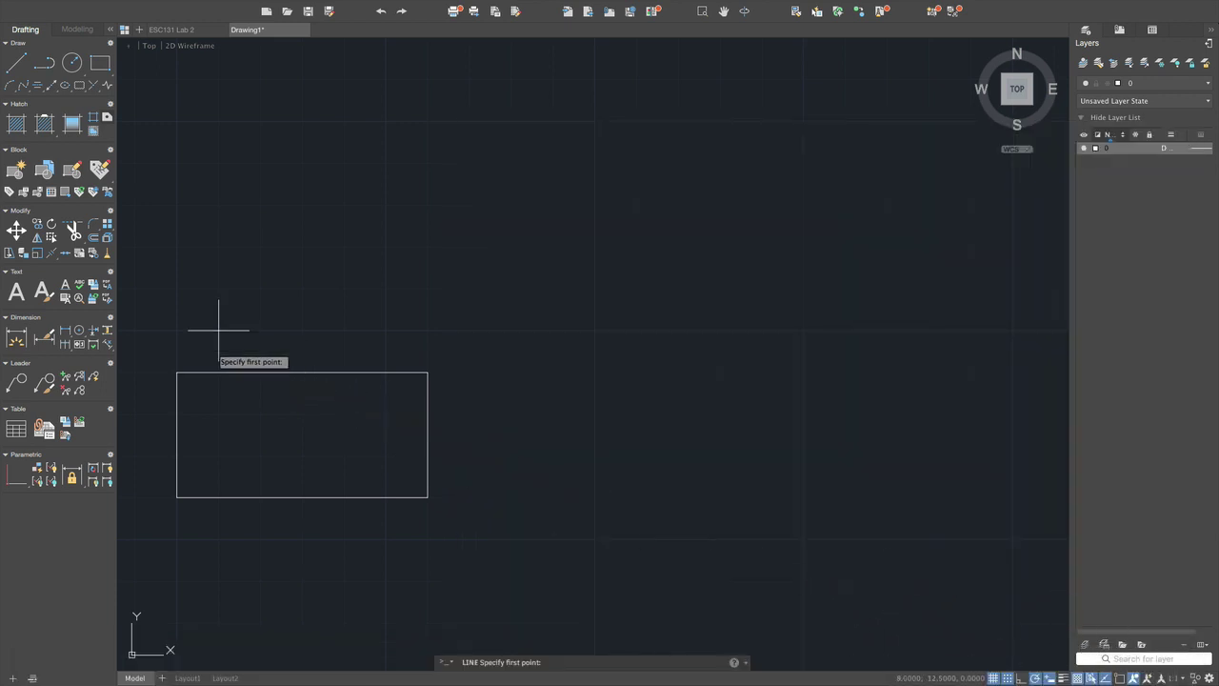
left_click(219, 371)
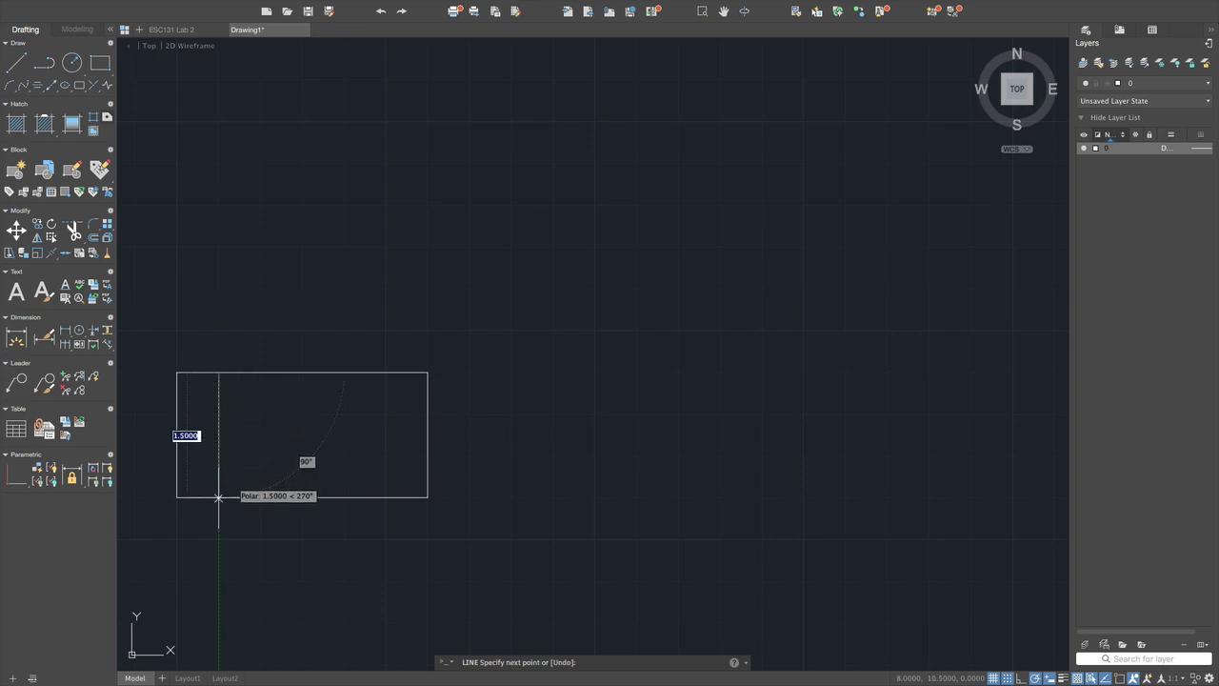
left_click(219, 456)
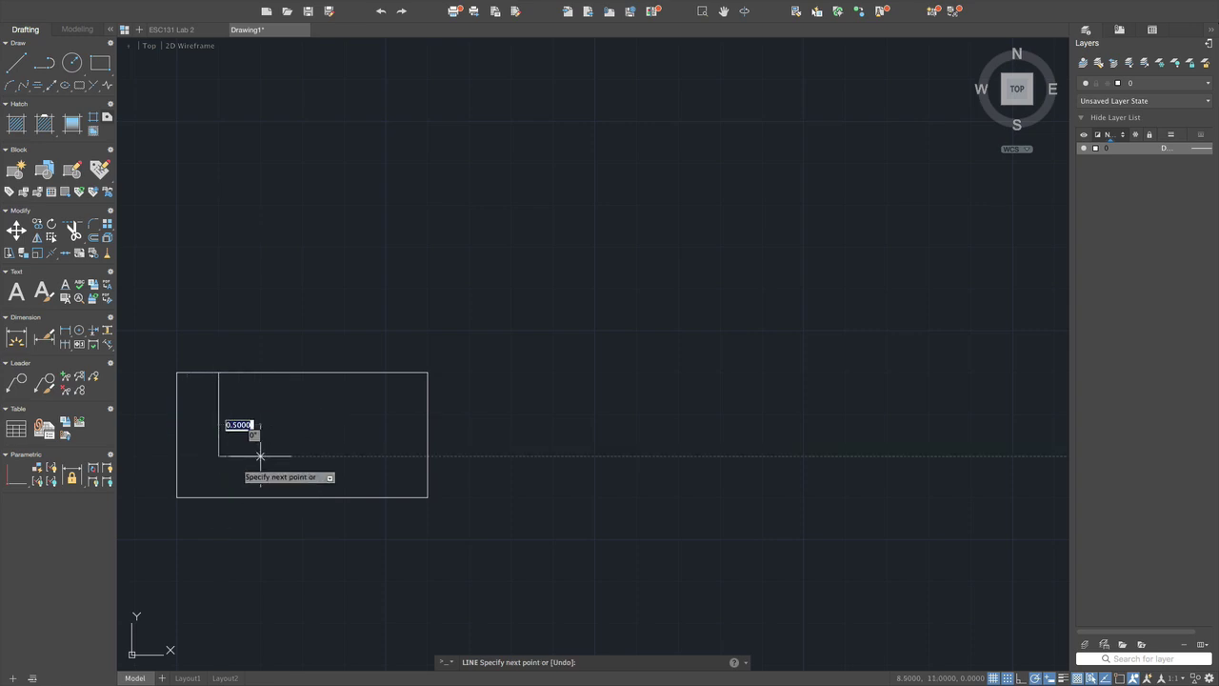
left_click(344, 457)
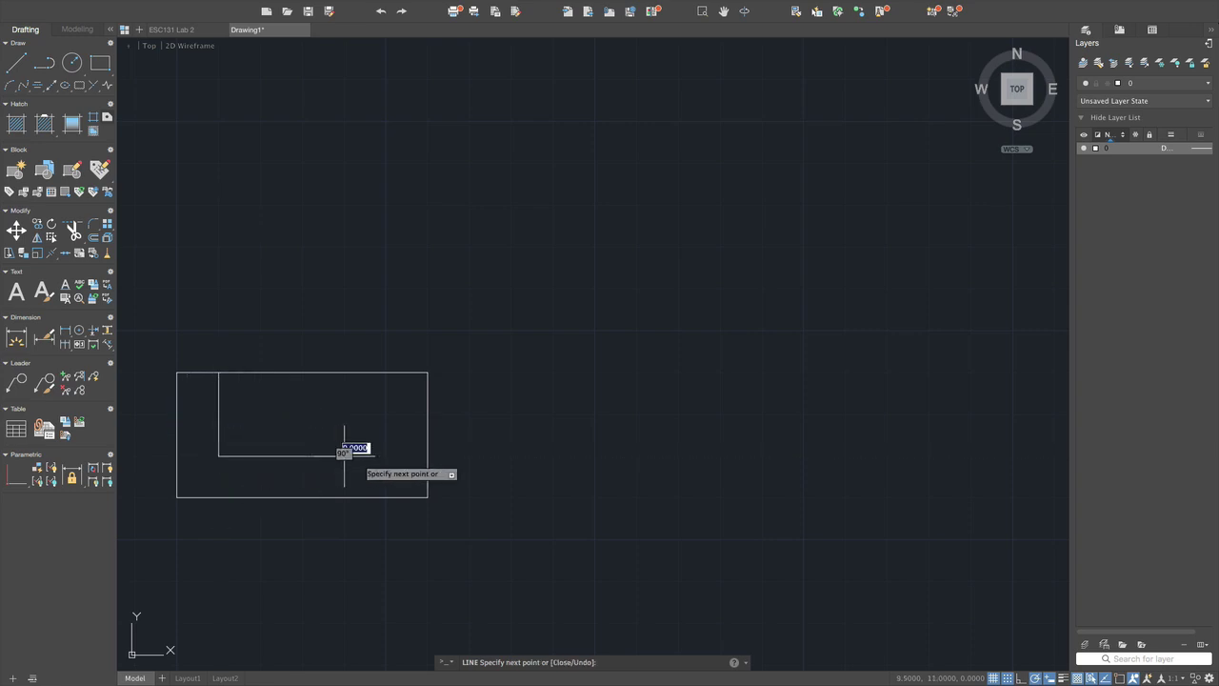
left_click(344, 373)
key("Return")
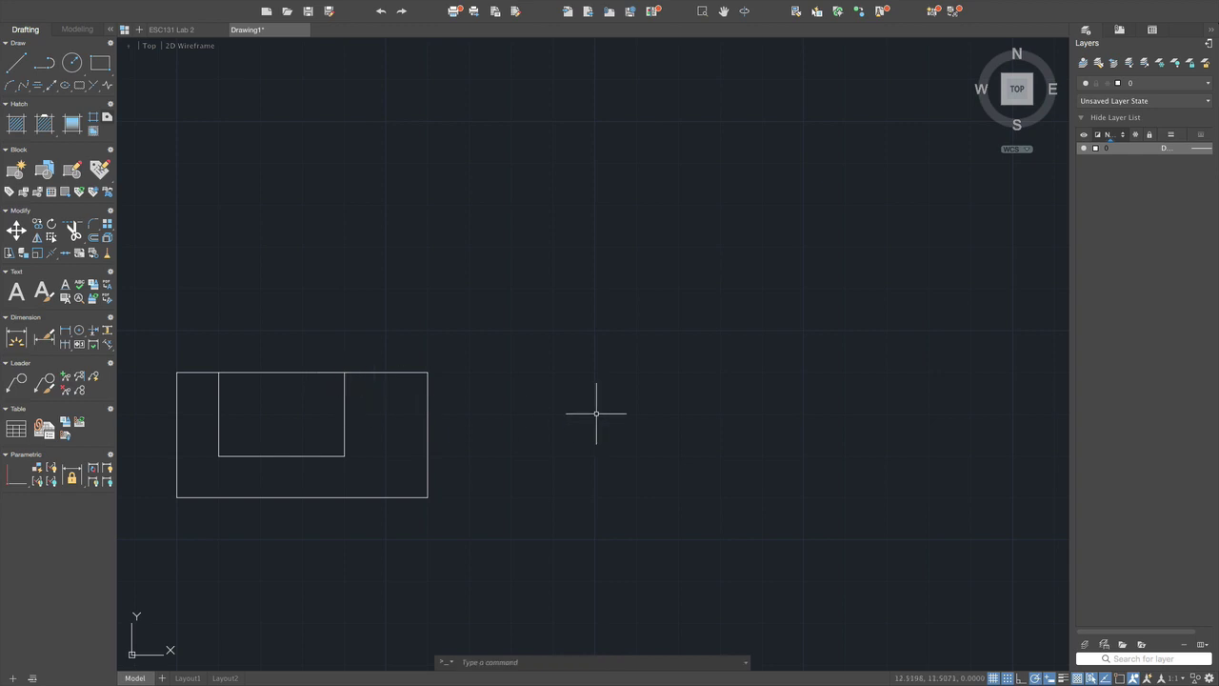
- Trim the front view's upper edge between the two vertical sides of the notch
type("tr")
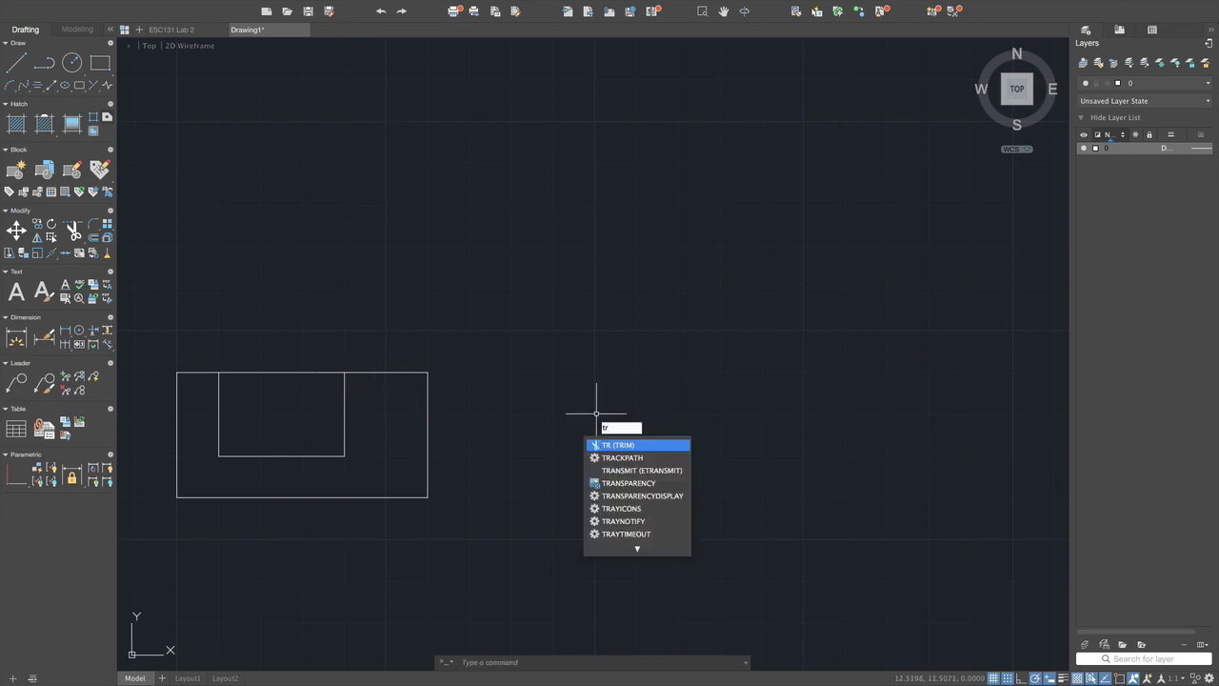
key("Return")
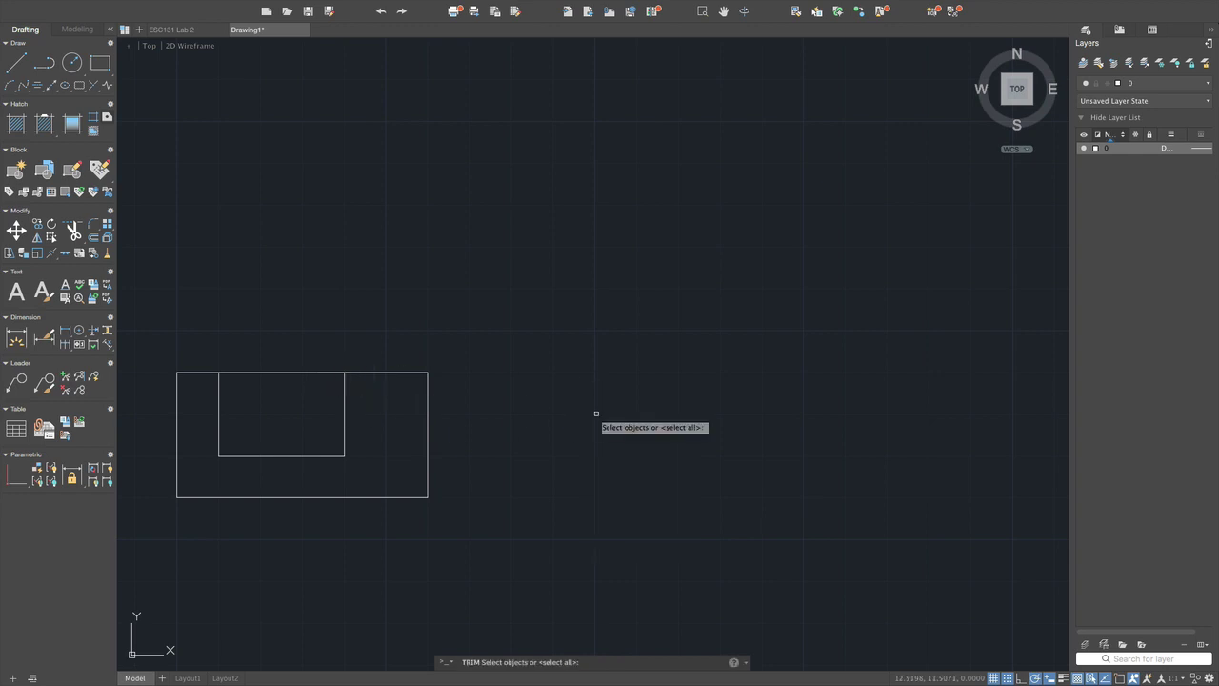
left_click(218, 416)
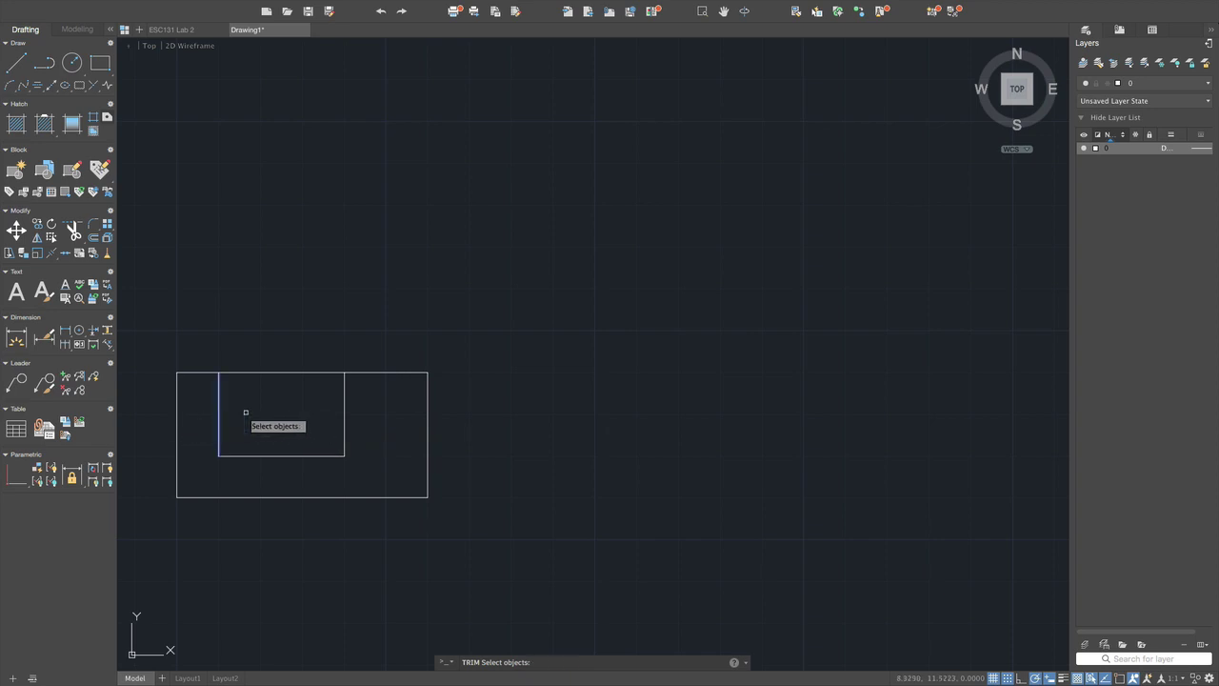
left_click(345, 412)
key("Return")
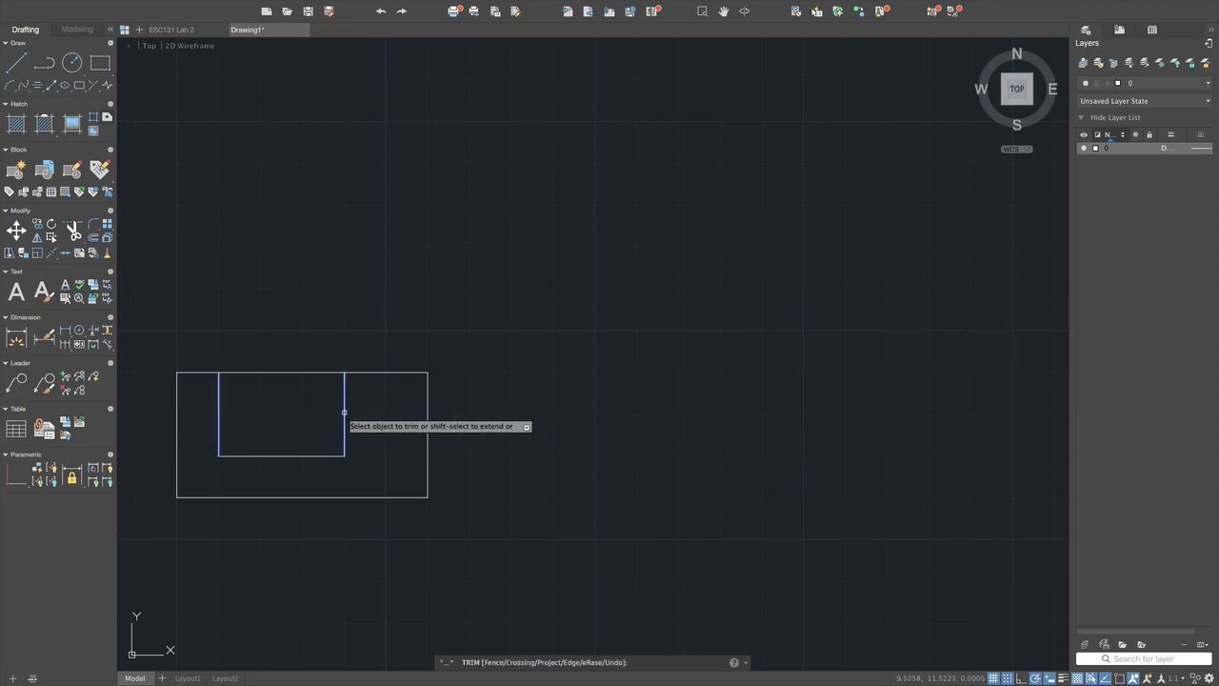
left_click(283, 373)
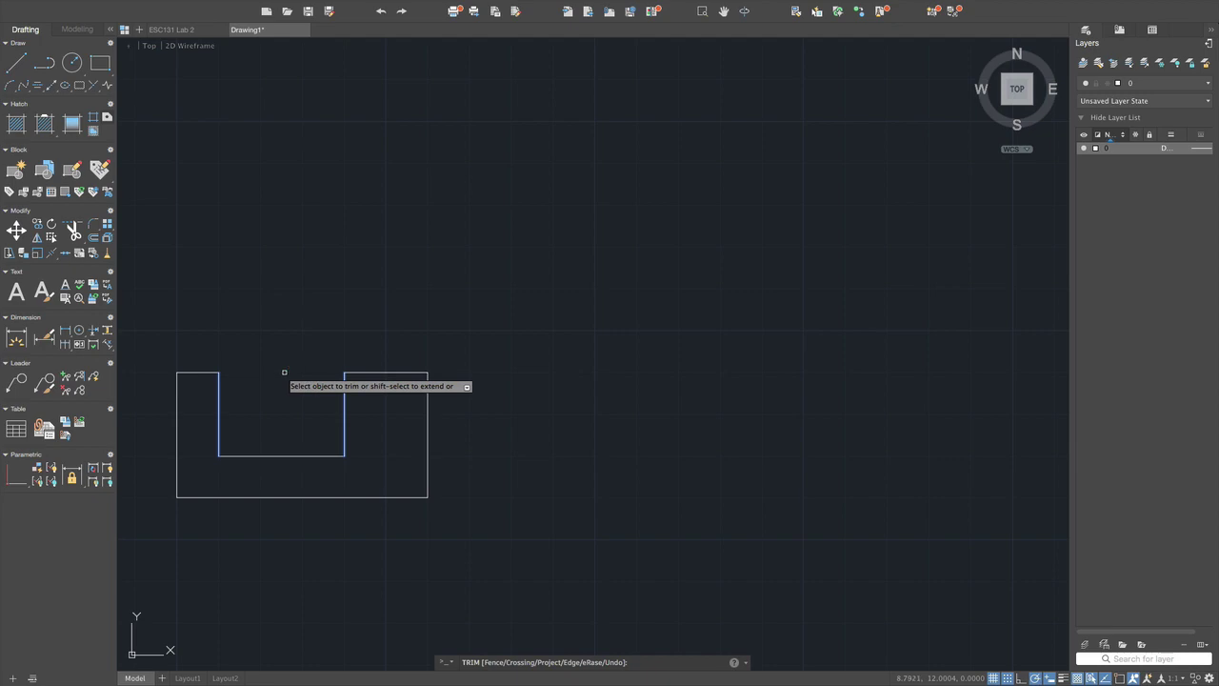
key("Return")
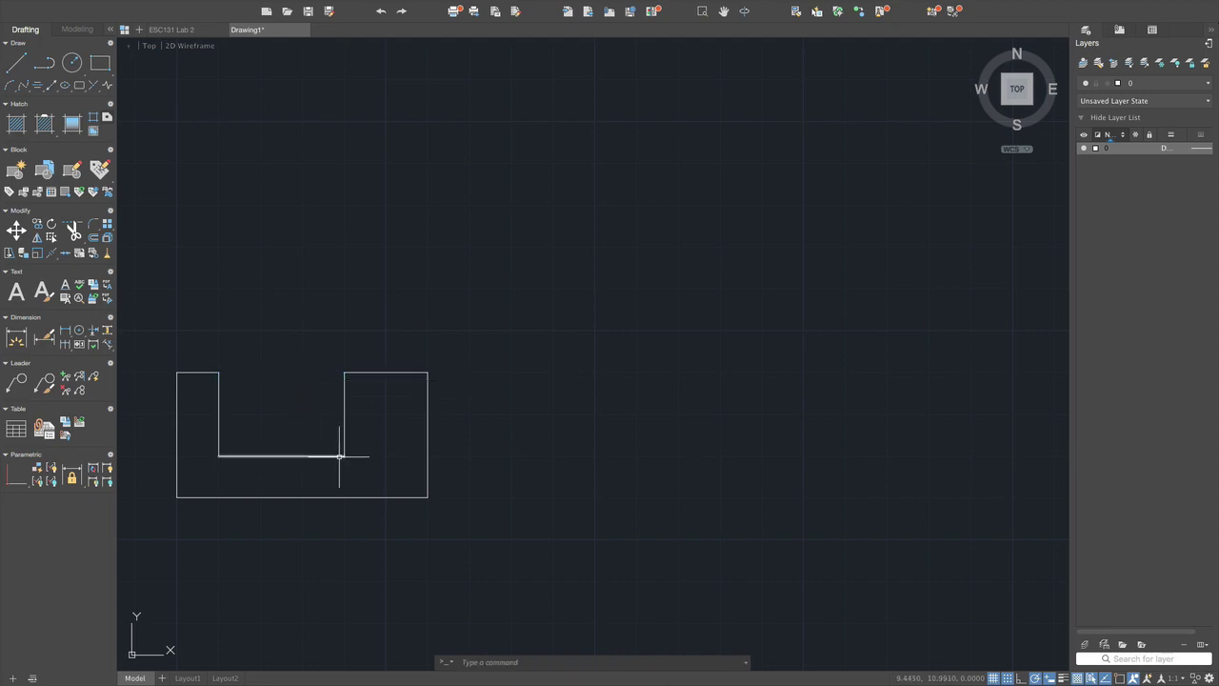
- Check the worksheet's top view in Adobe Reader, and back in AutoCAD draw a closed 3 by 2 unit rectangle of lines starting at 7.5, 13
key("ctrl+Up")
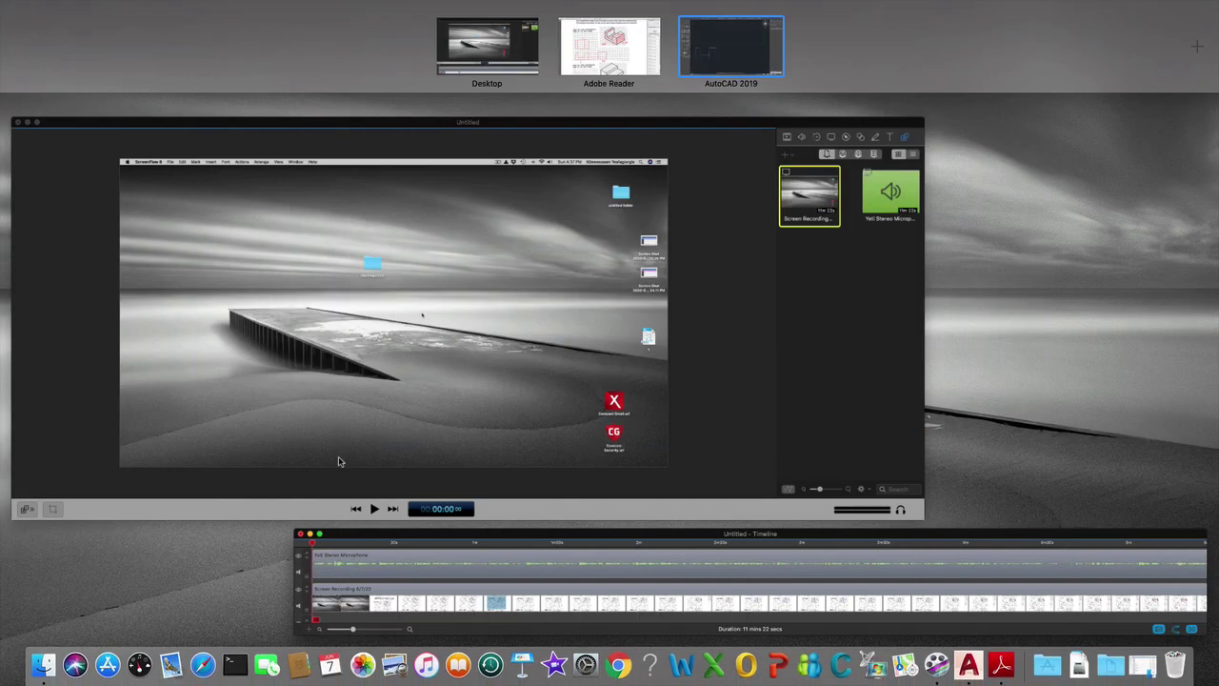
left_click(592, 53)
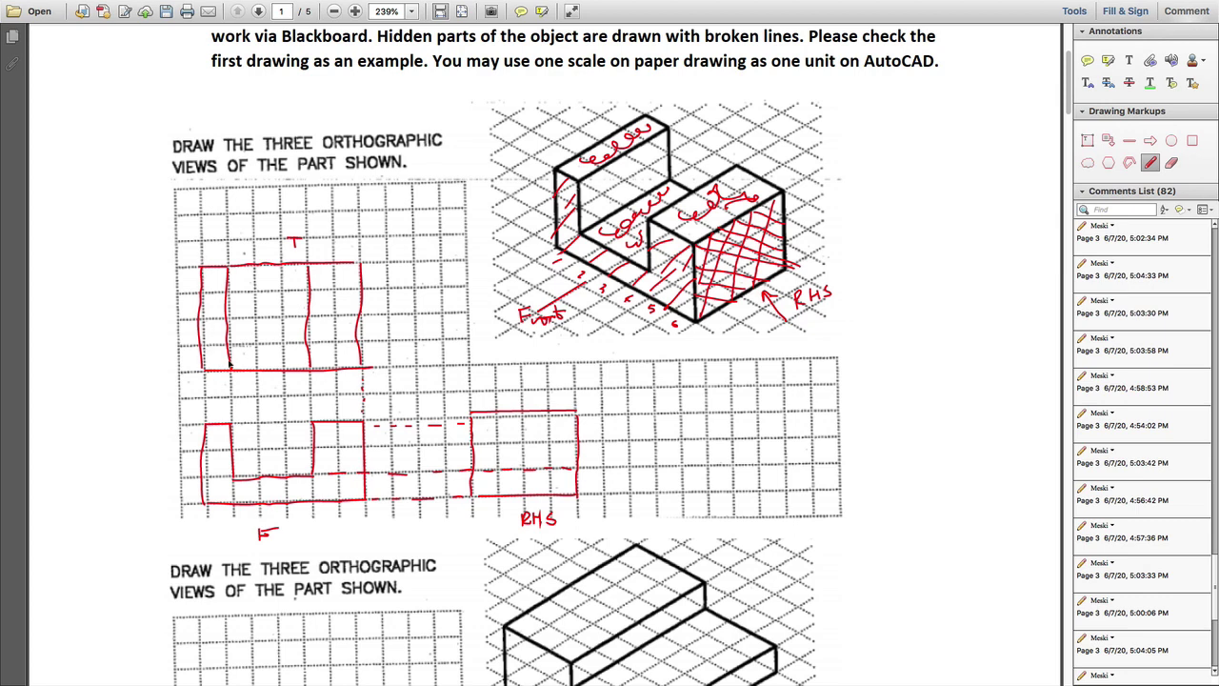
key("ctrl+Up")
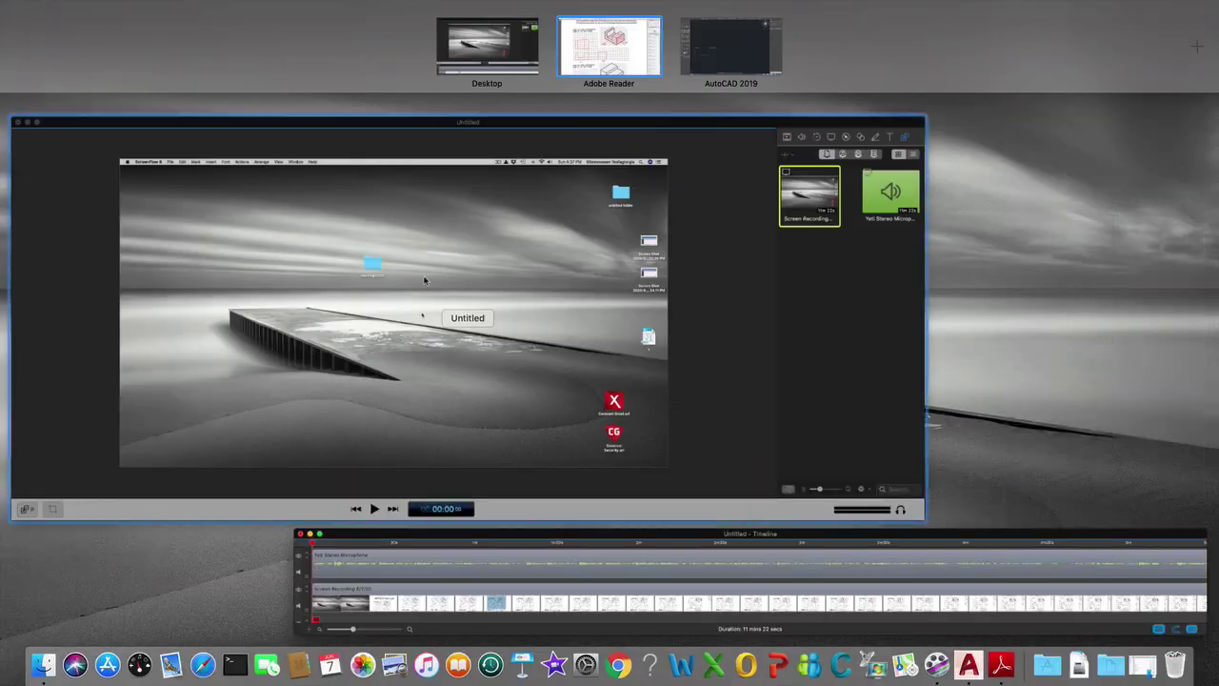
left_click(741, 71)
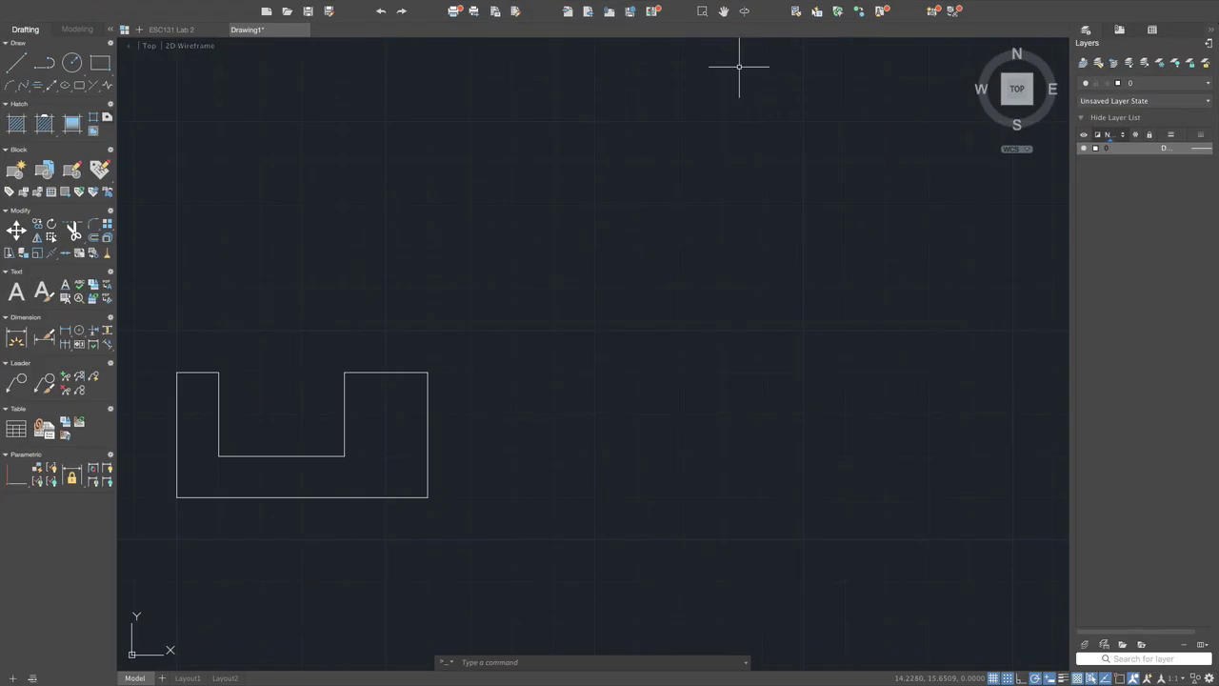
left_click(21, 66)
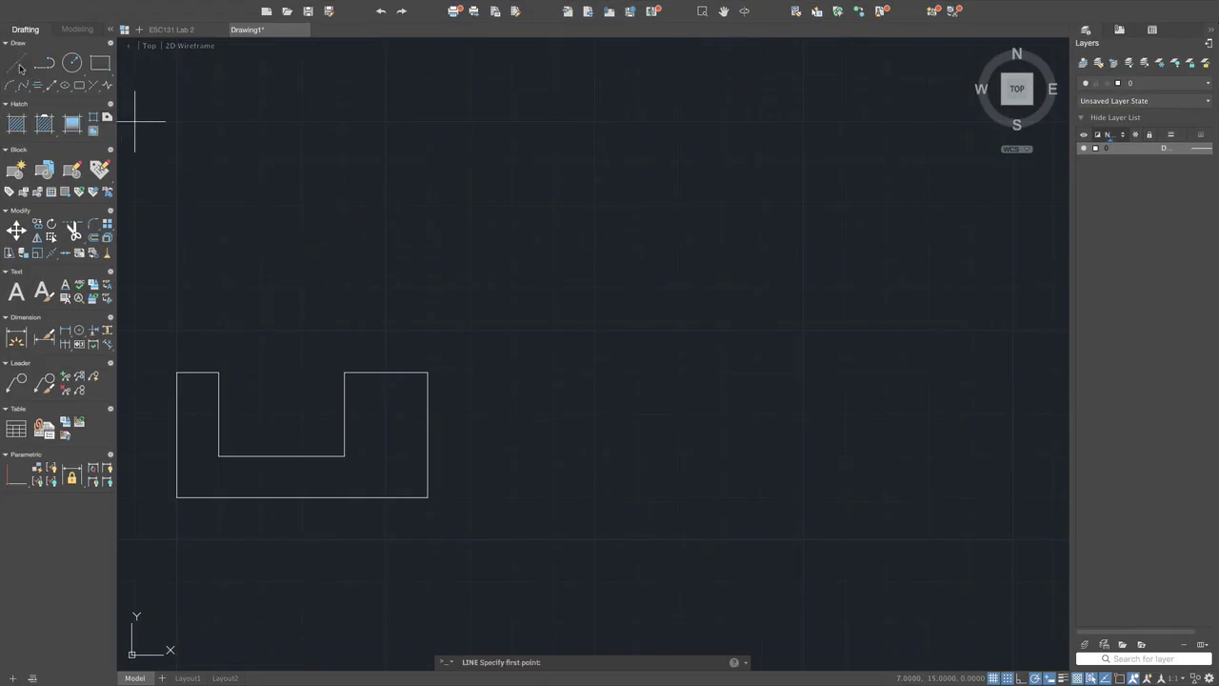
left_click(177, 287)
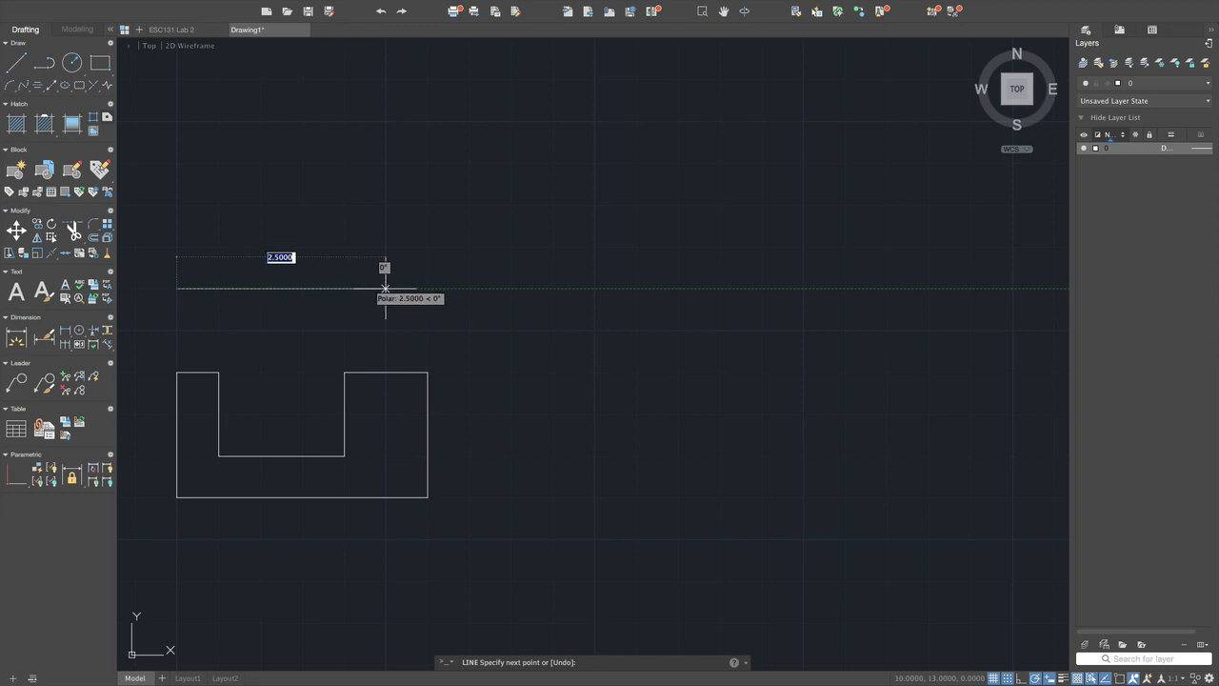
left_click(428, 288)
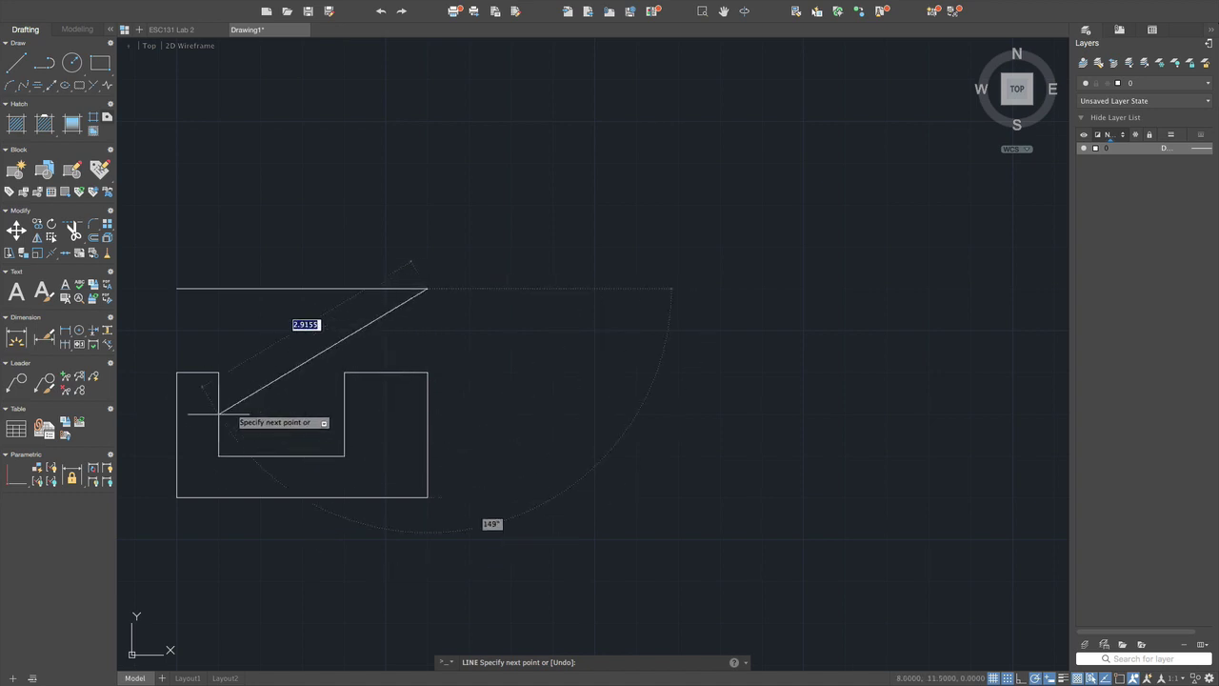
left_click(427, 121)
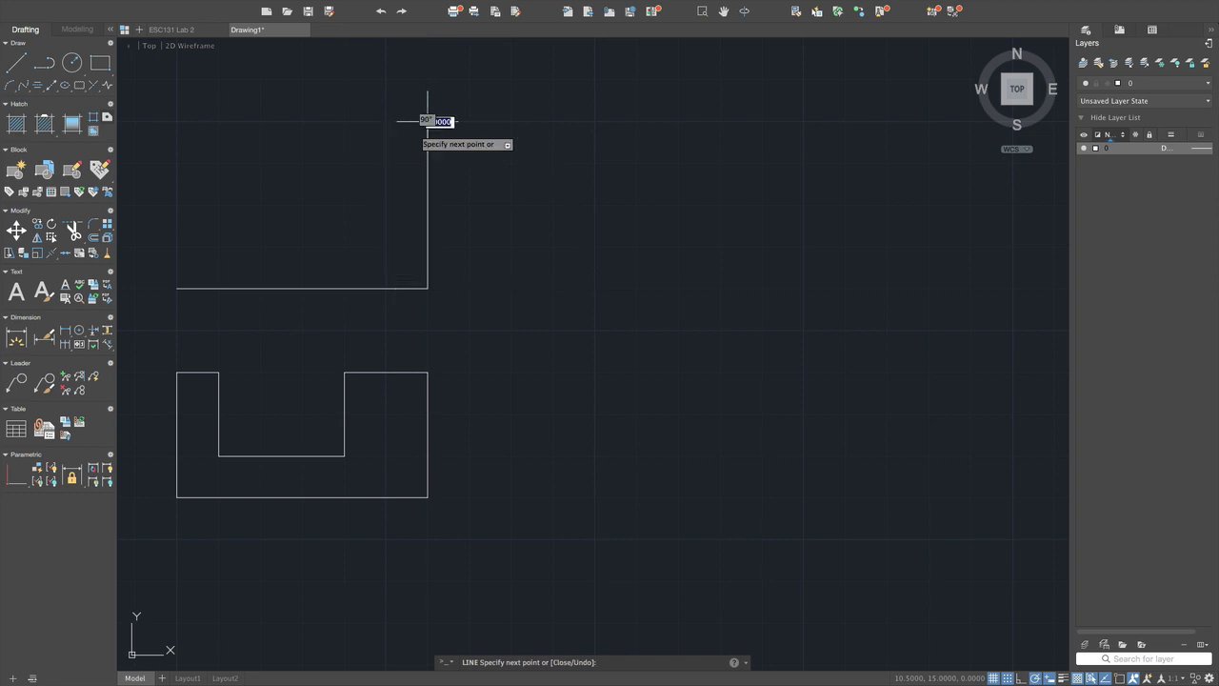
left_click(177, 121)
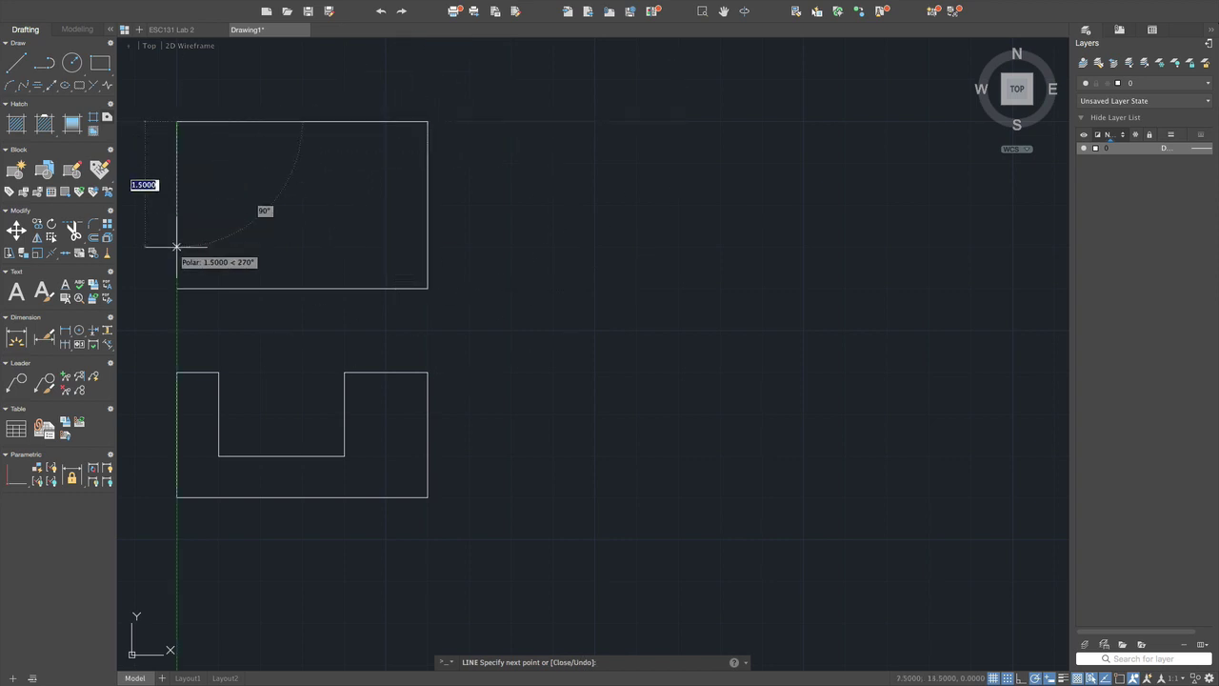
left_click(177, 287)
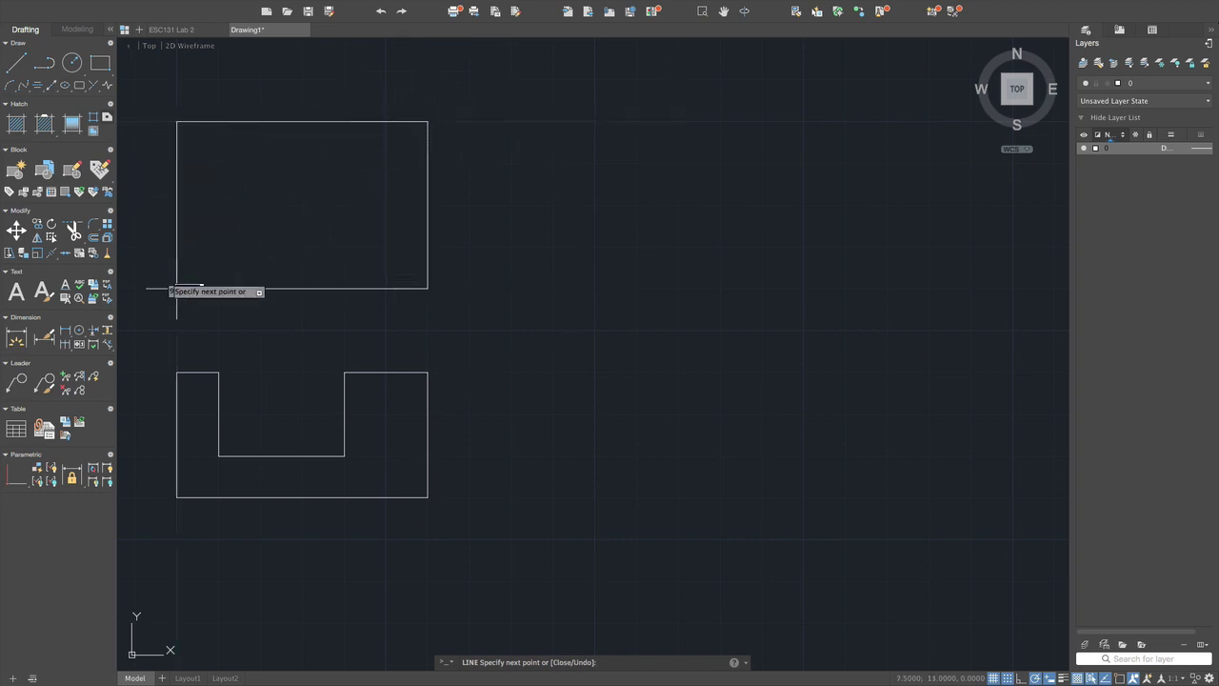
key("Escape")
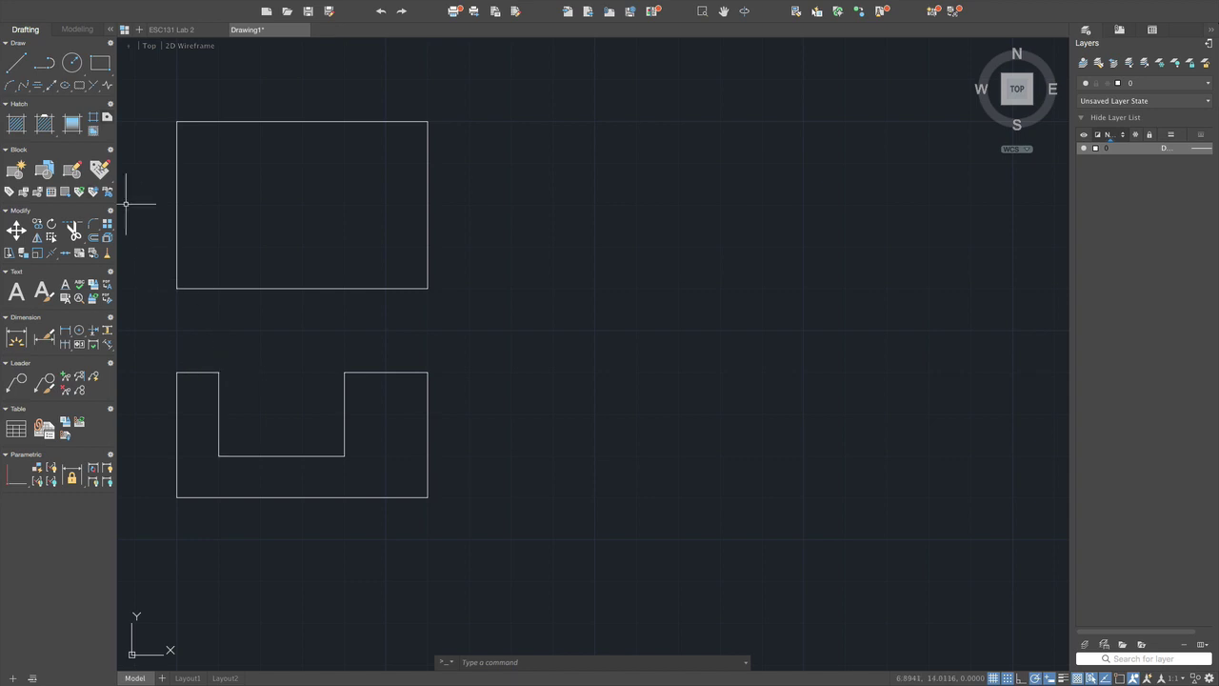
- Draw two vertical lines across the top view's rectangle, in line with the notch sides at x = 8 and x = 9.5
left_click(16, 64)
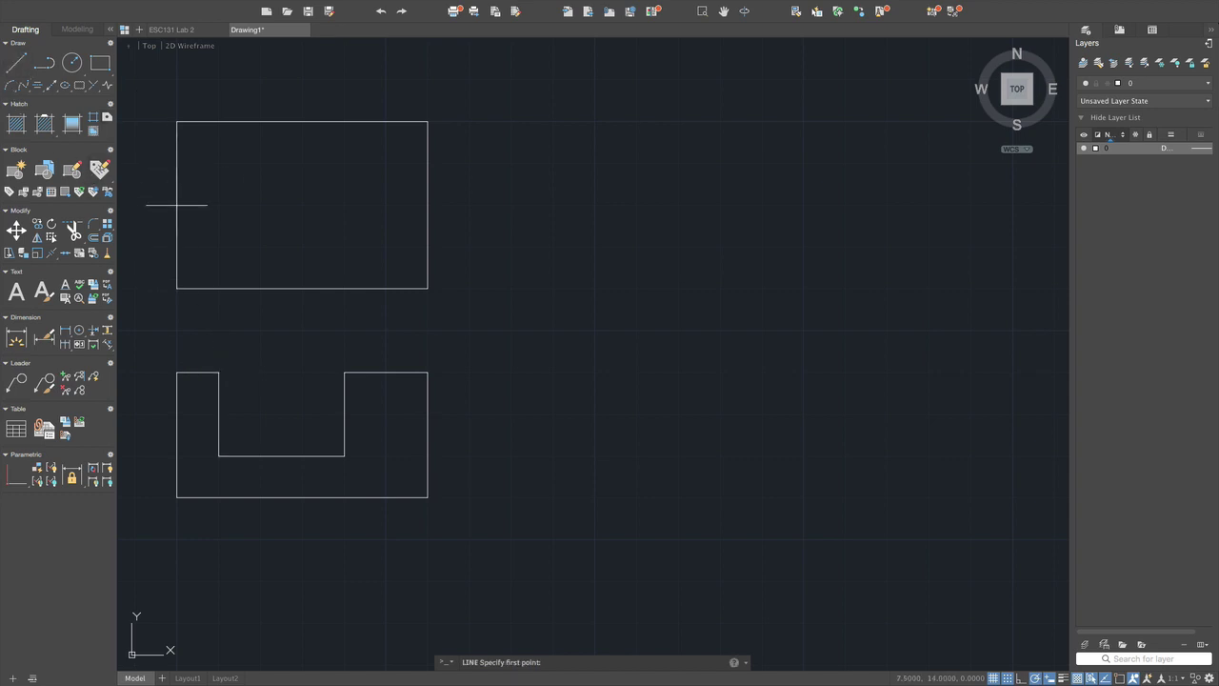
left_click(218, 287)
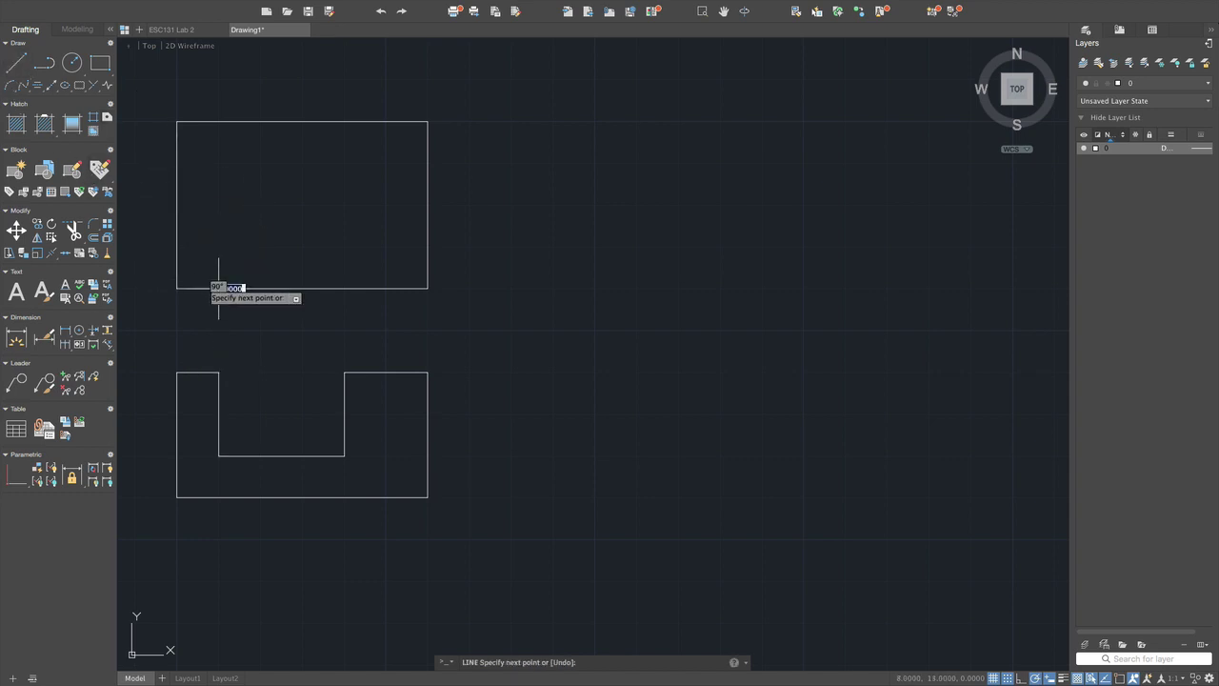
left_click(218, 121)
key("Return")
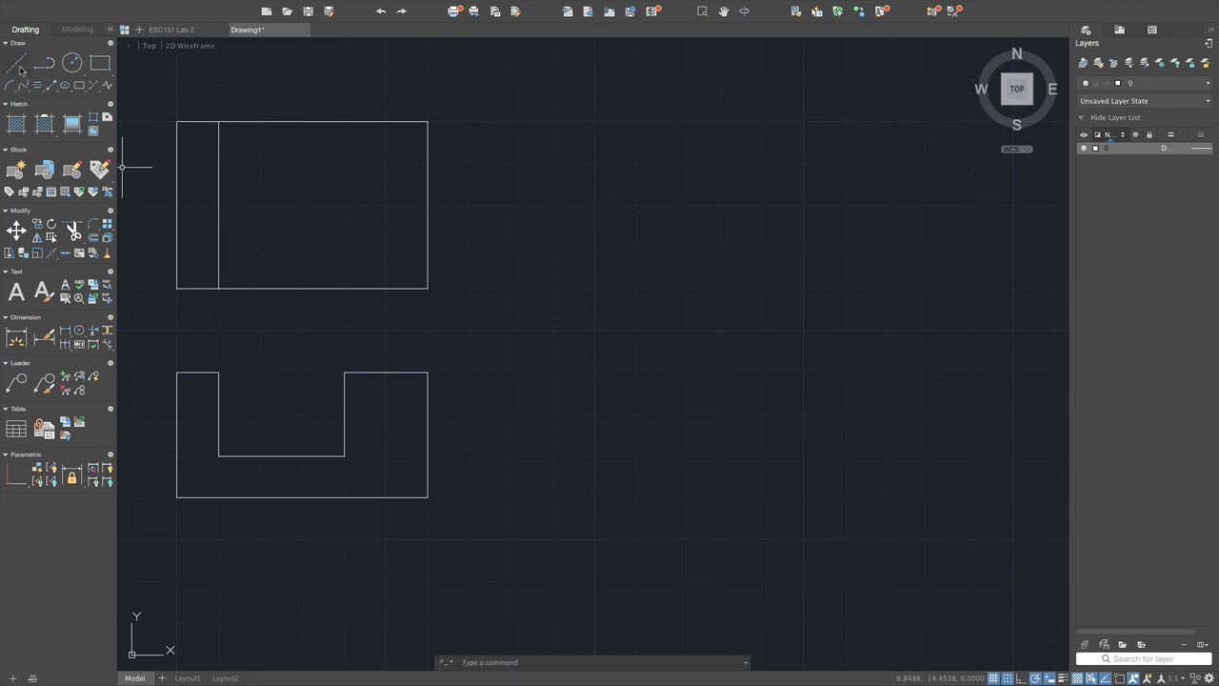
key("Return")
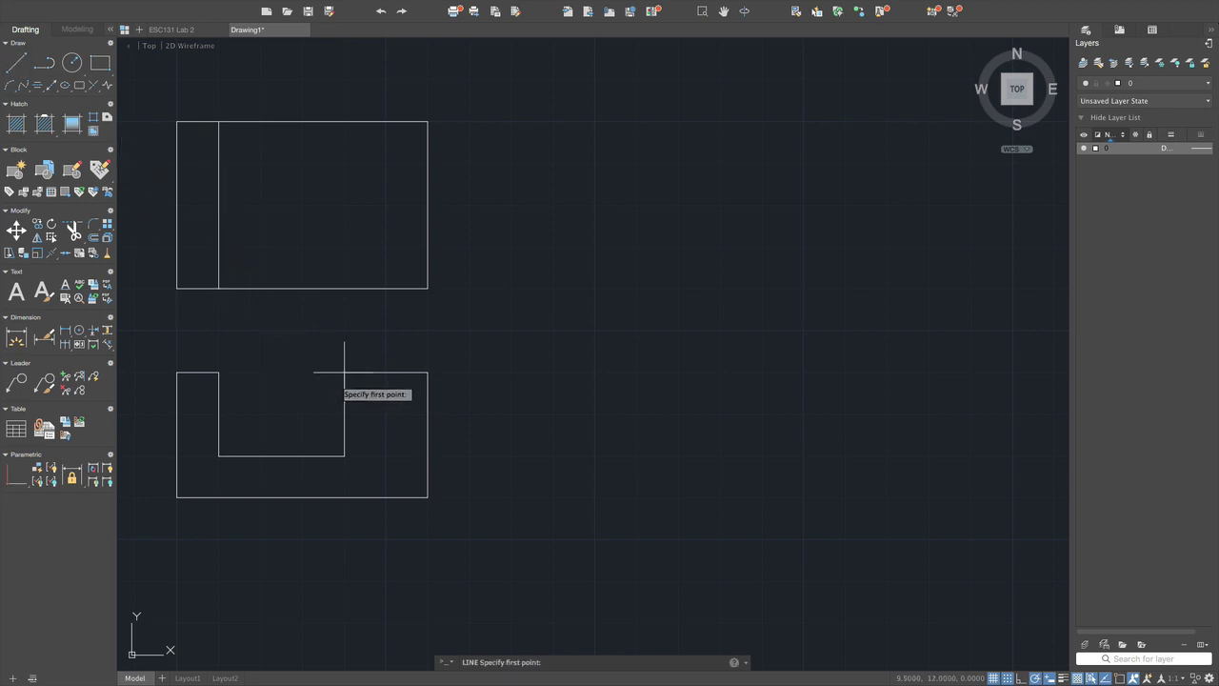
left_click(344, 288)
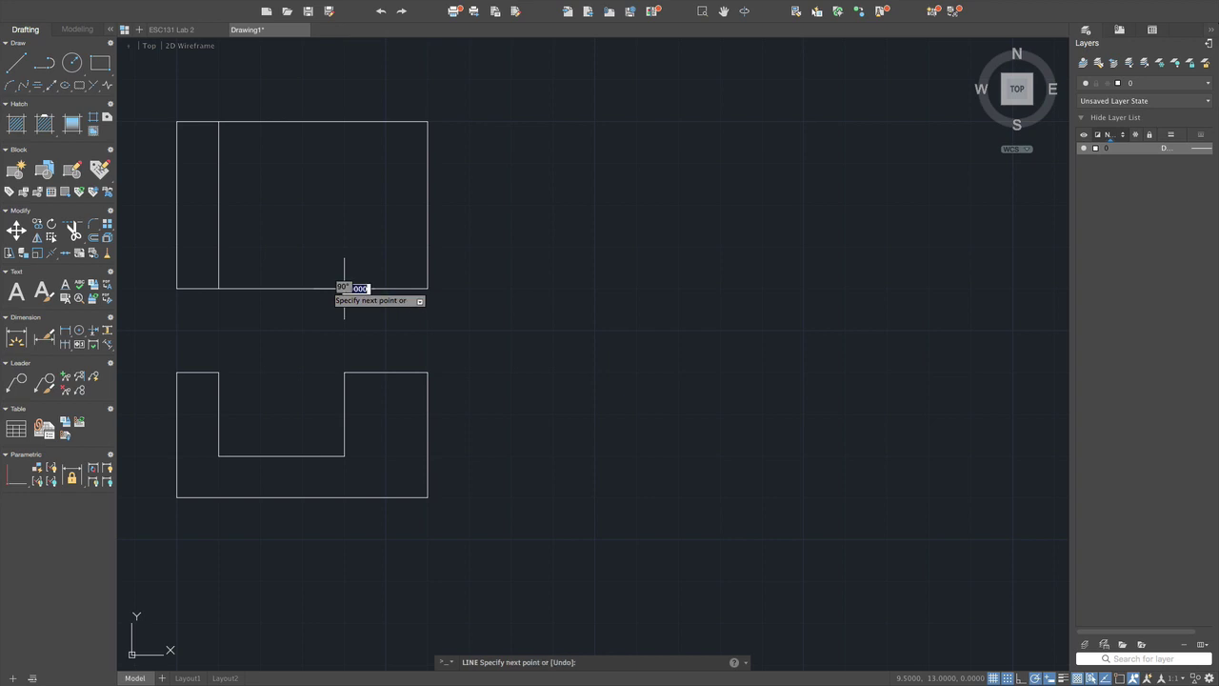
left_click(344, 122)
key("Return")
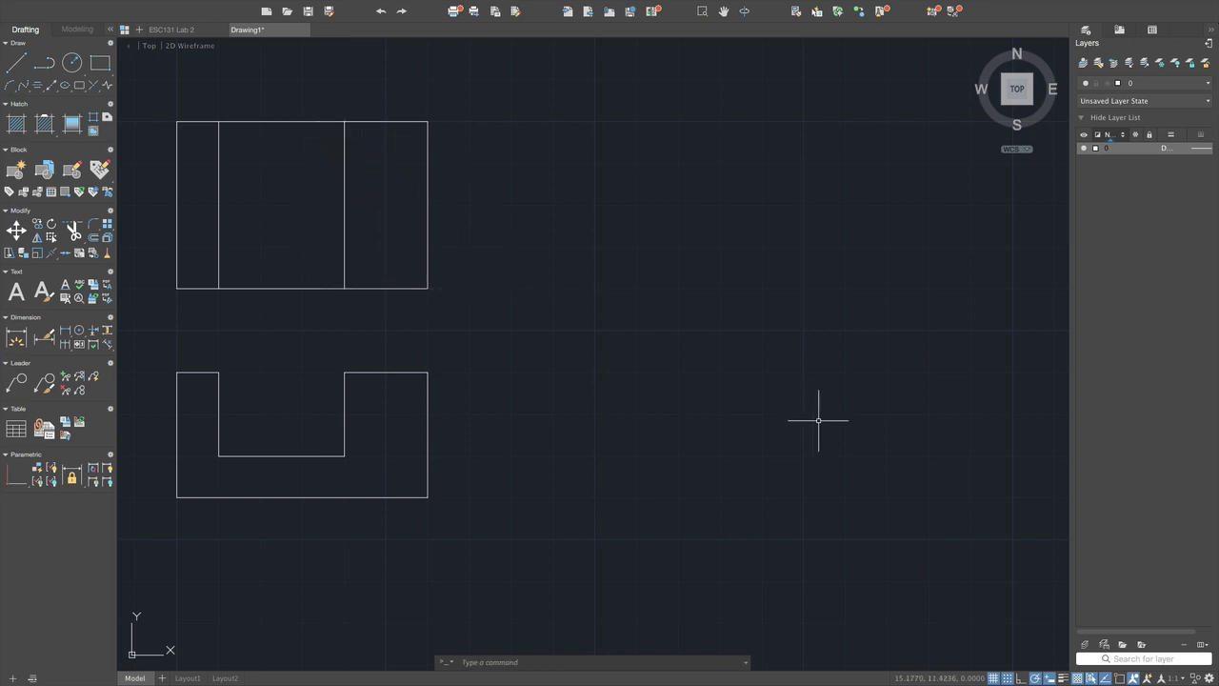
- Check the right side view on the worksheet in Adobe Reader and return to AutoCAD
key("ctrl+Up")
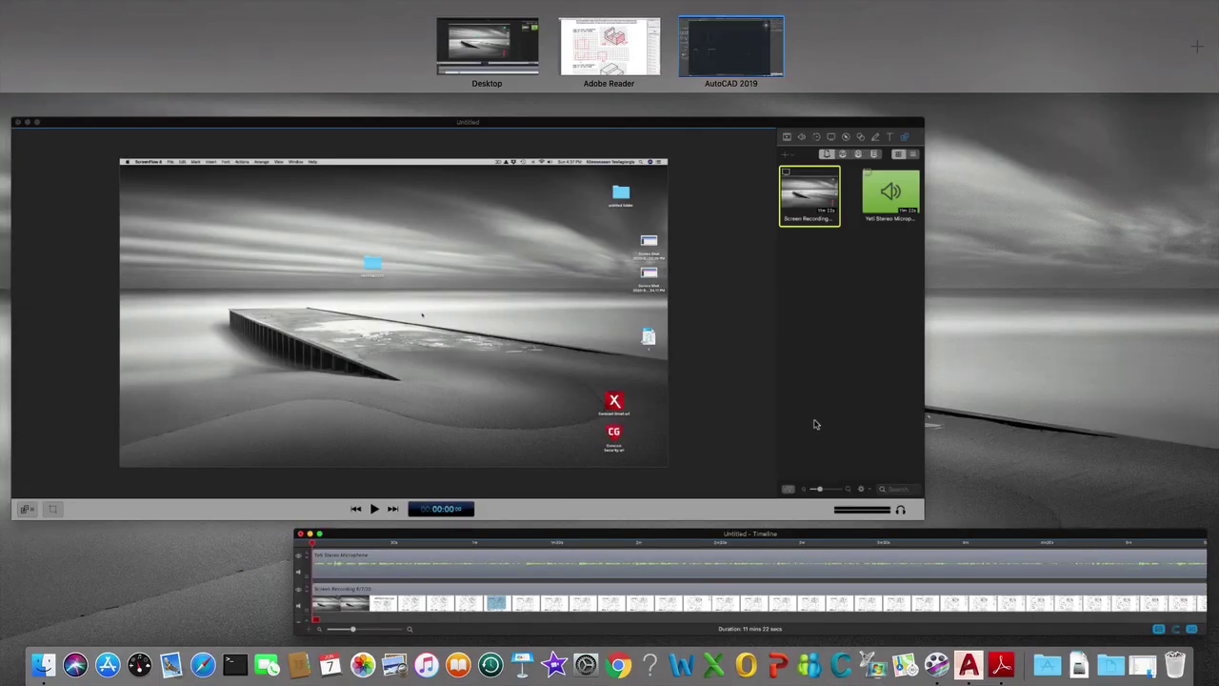
left_click(636, 59)
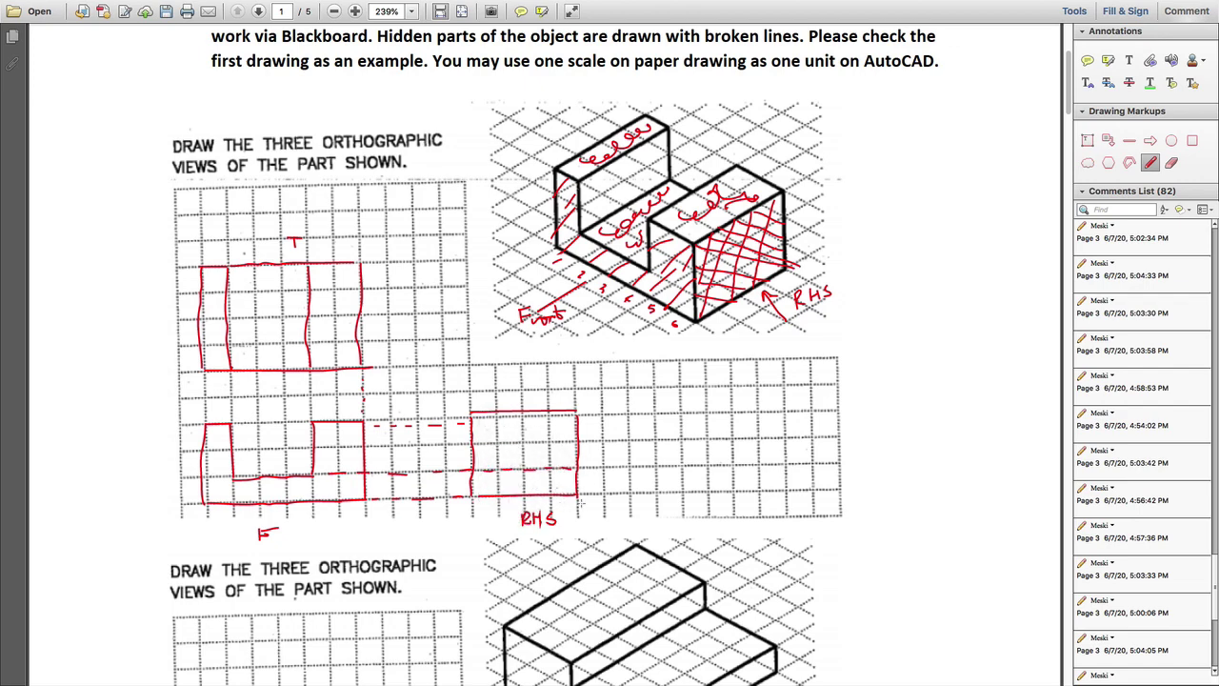
key("ctrl+Up")
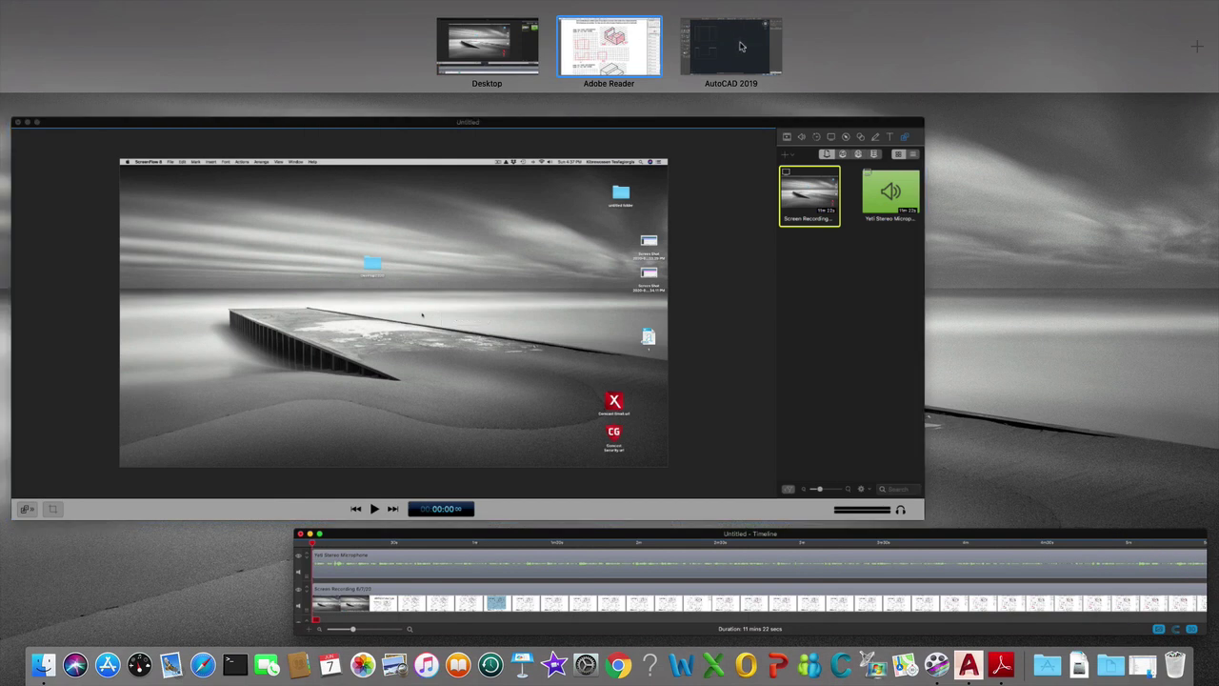
left_click(735, 51)
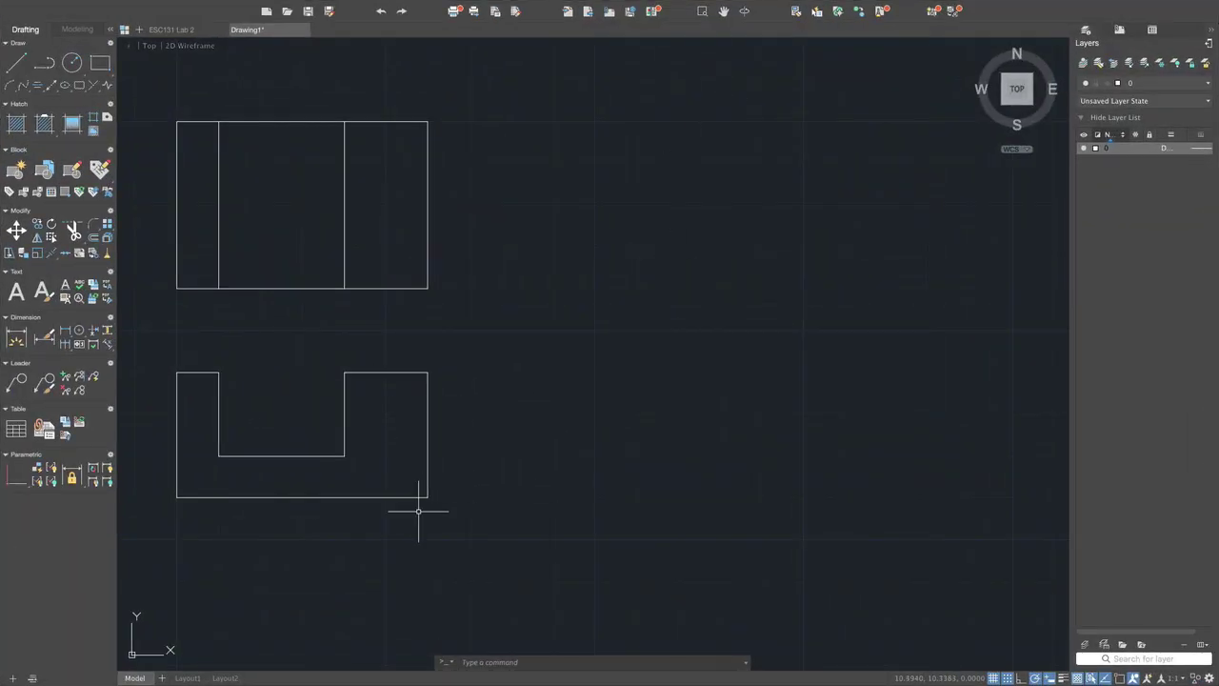
- Draw a closed 2 by 1.5 unit rectangle of lines for the right side view starting at 12, 12, rechecking the worksheet in Adobe Reader midway
left_click(19, 67)
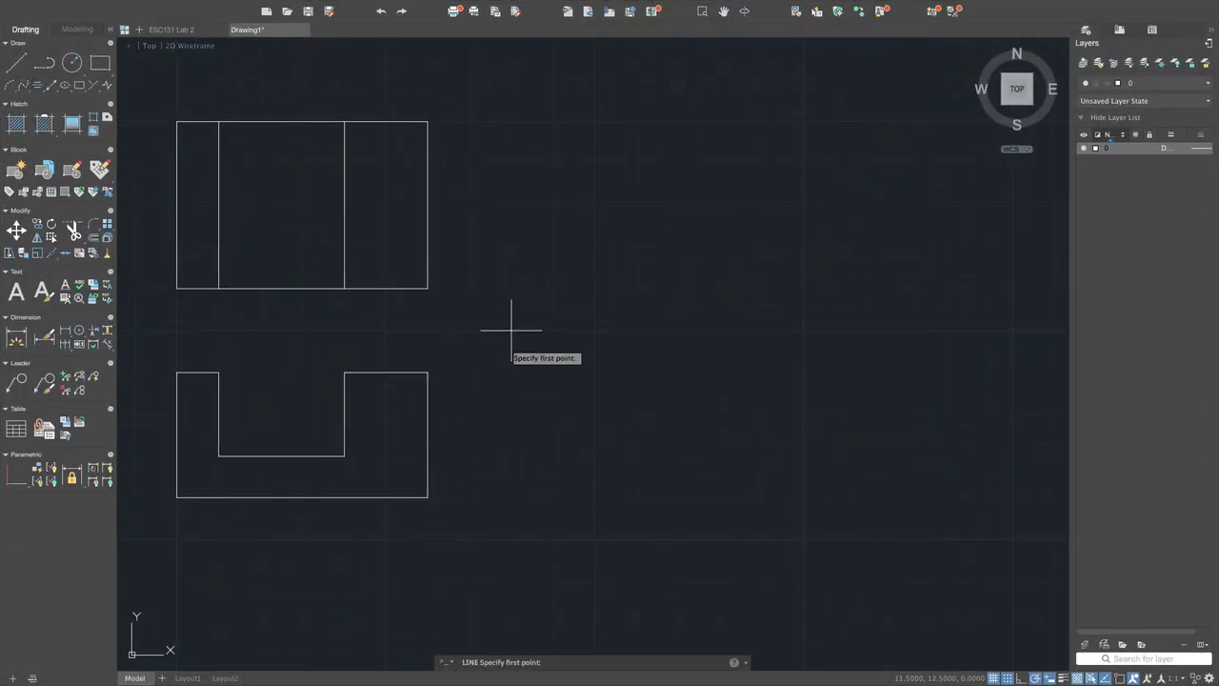
left_click(553, 373)
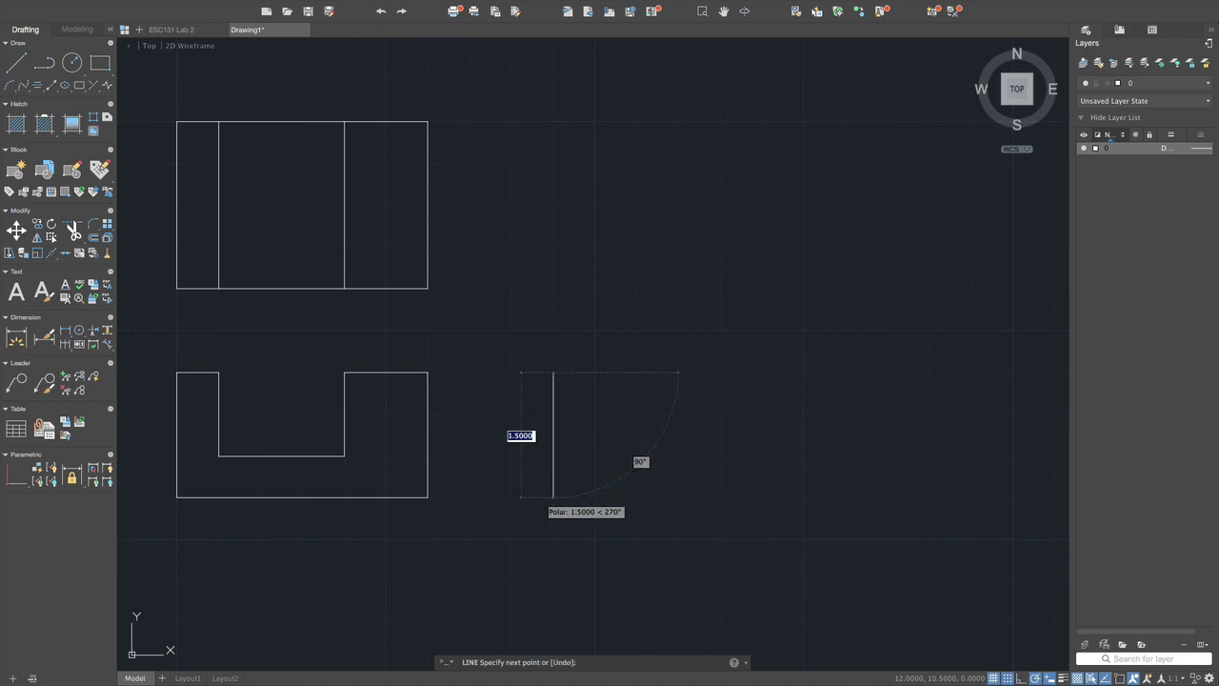
left_click(553, 497)
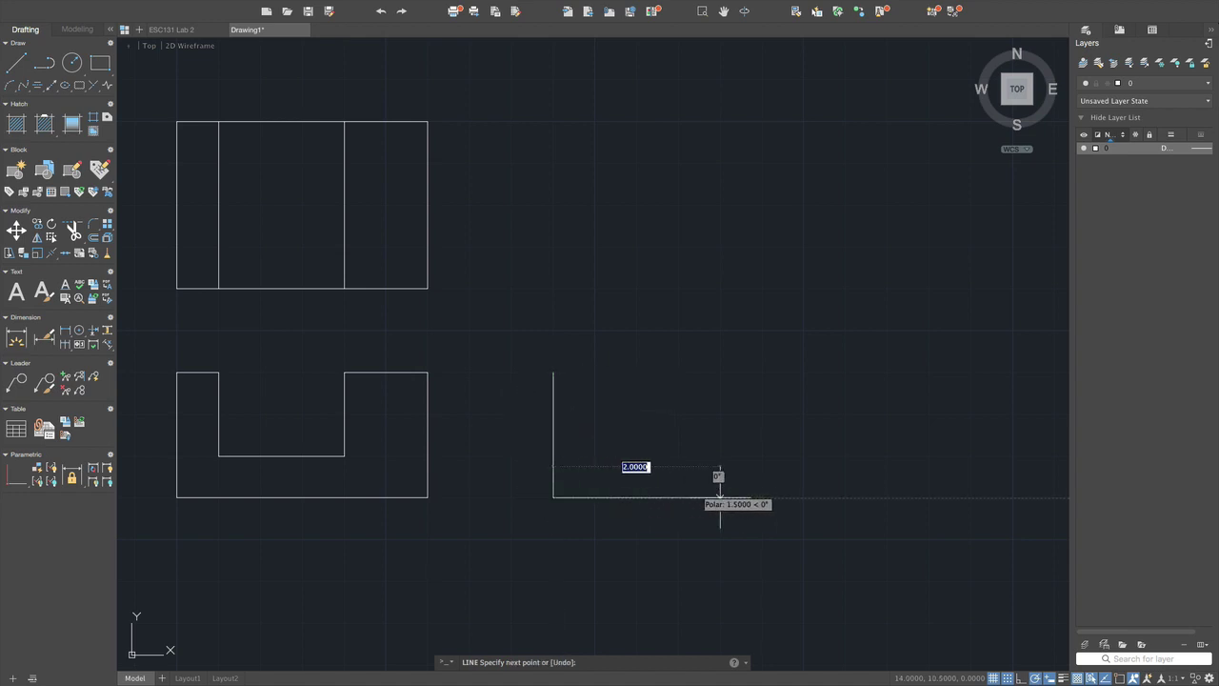
key("ctrl+Up")
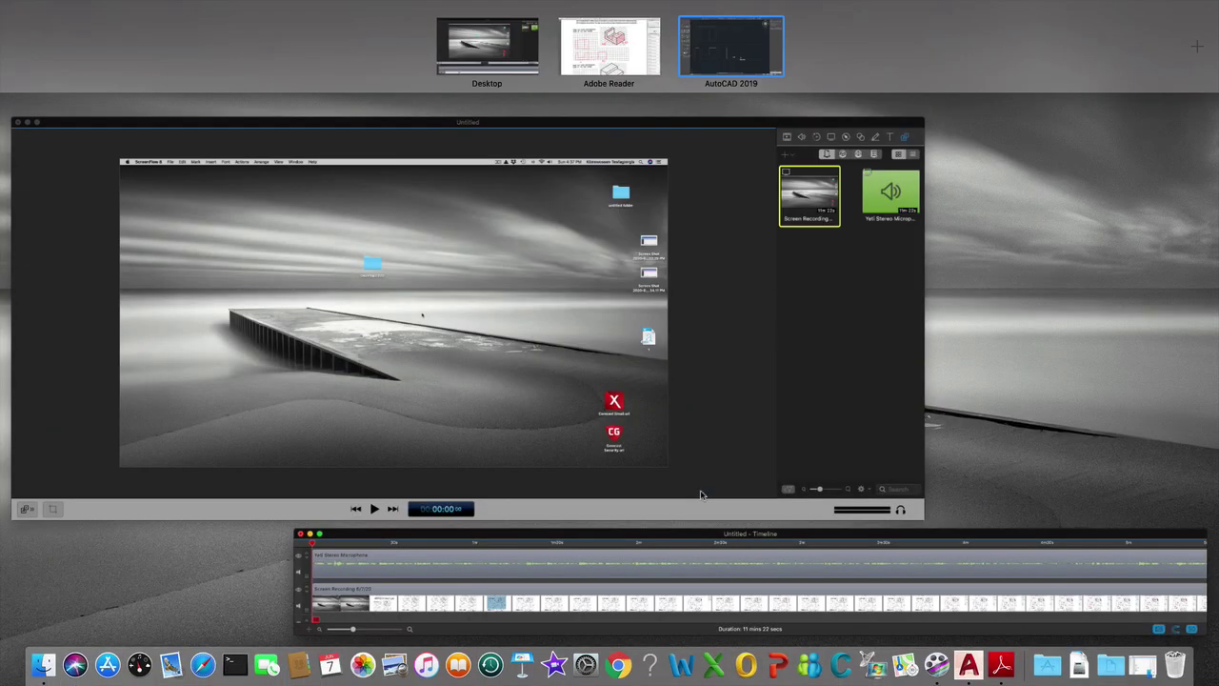
left_click(608, 46)
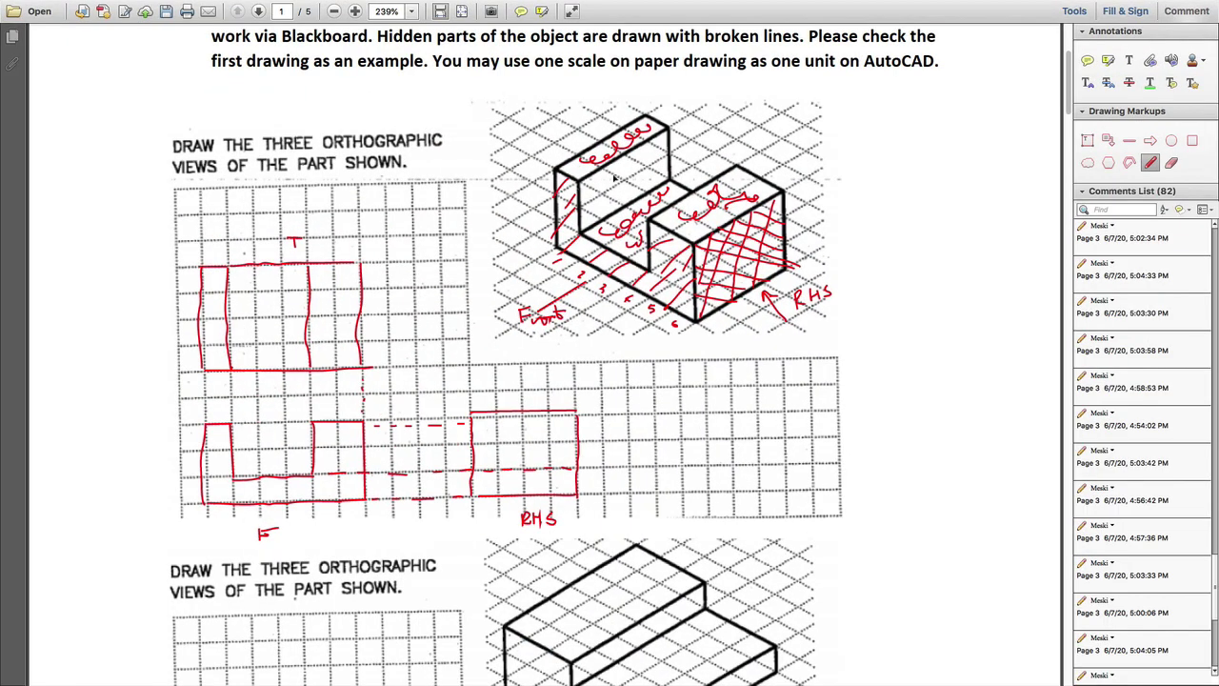
key("ctrl+Up")
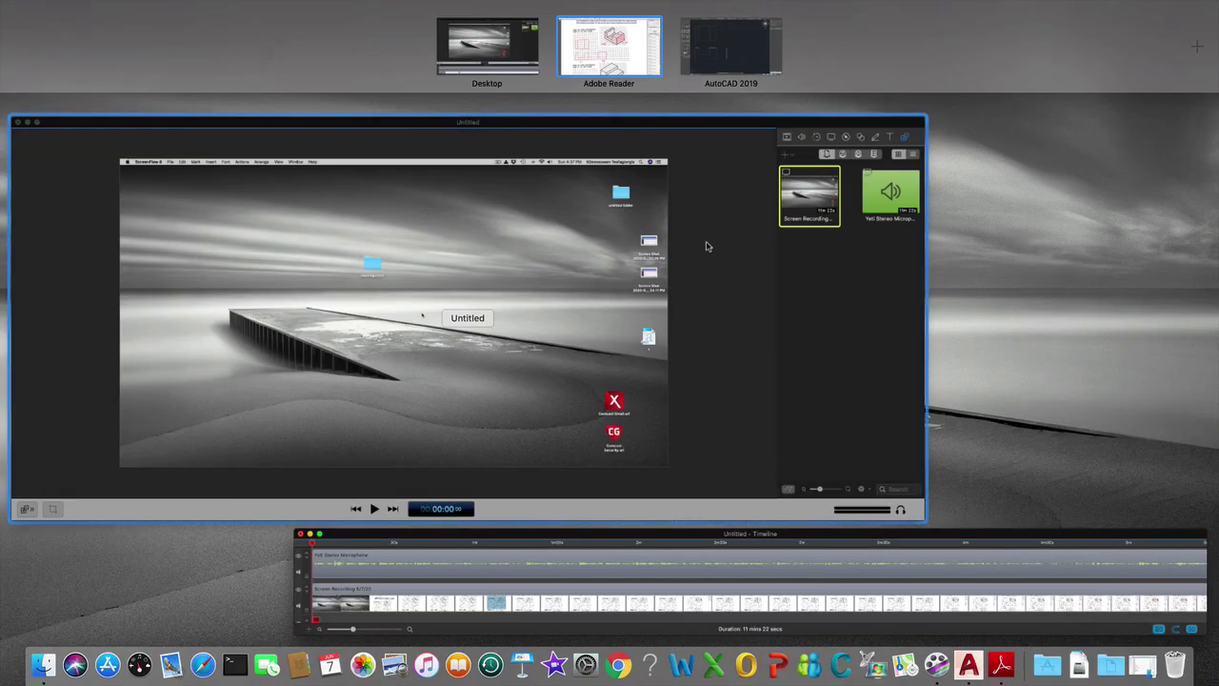
left_click(748, 41)
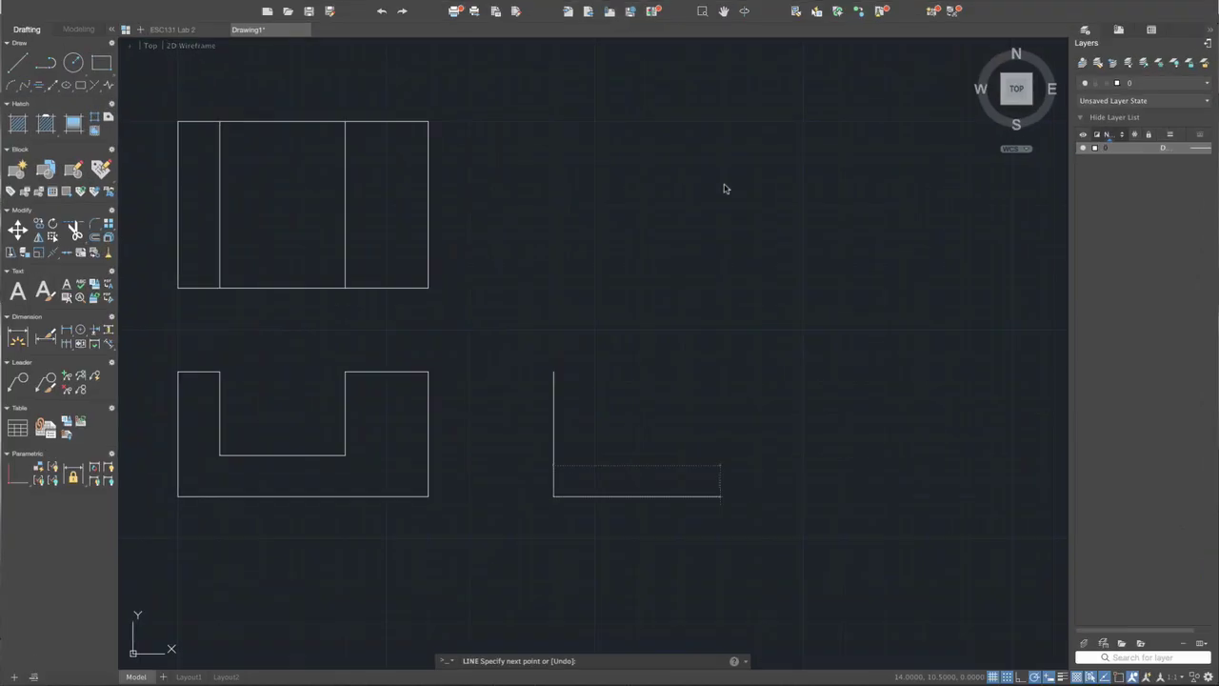
left_click(721, 496)
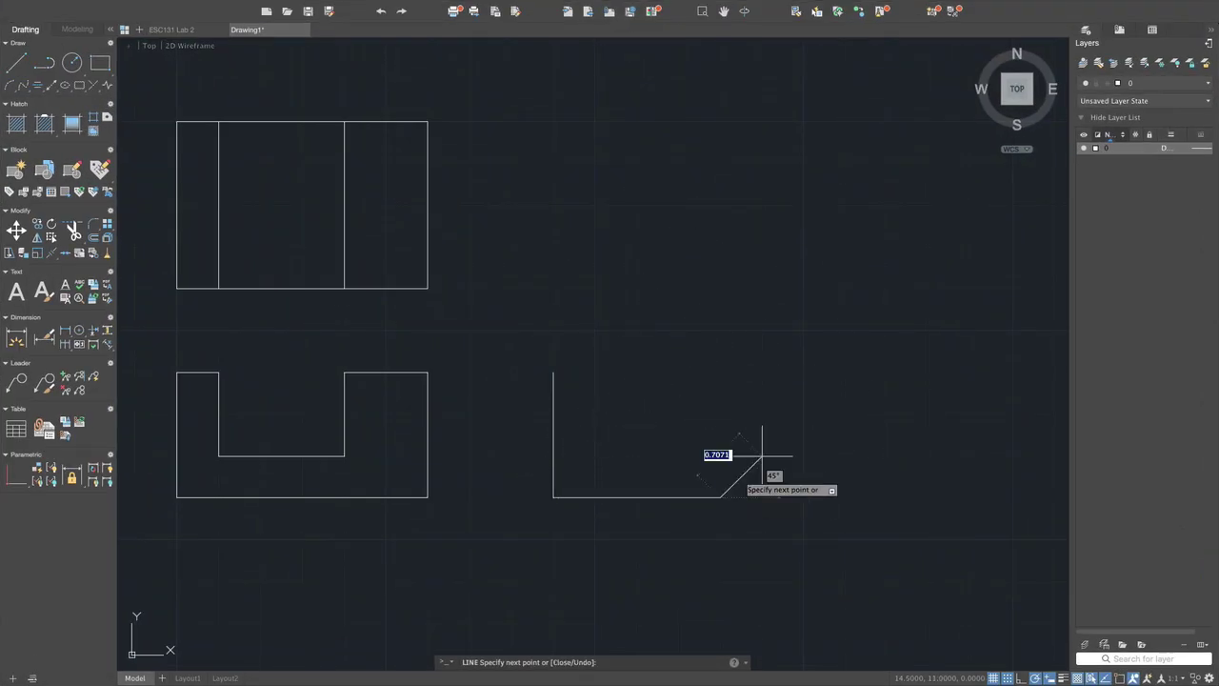
left_click(721, 371)
left_click(554, 372)
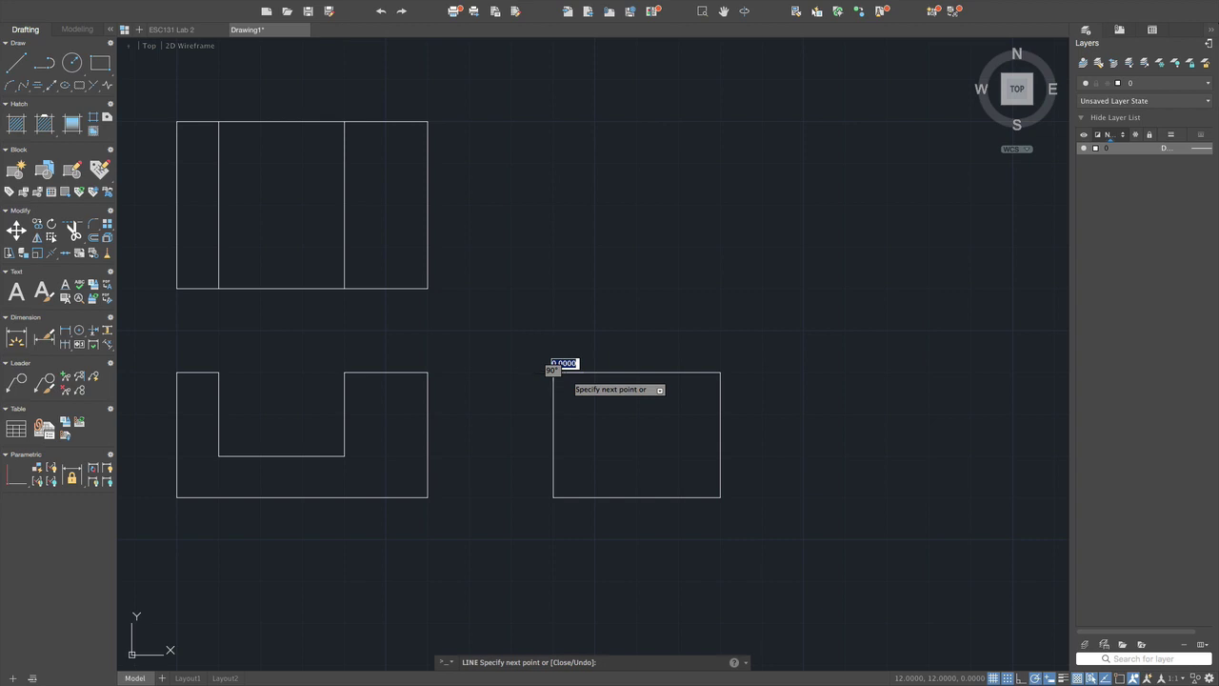
key("Return")
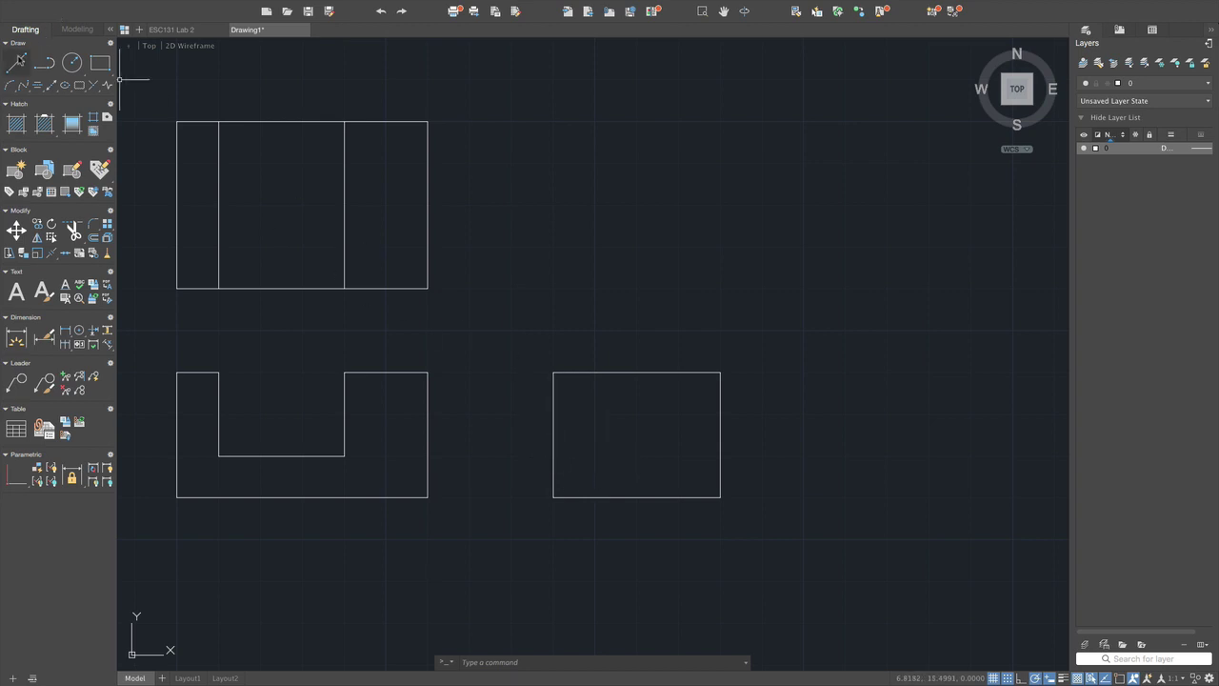
- Draw a horizontal line across the right side view's rectangle, level with the front view's notch floor at y = 11
left_click(17, 63)
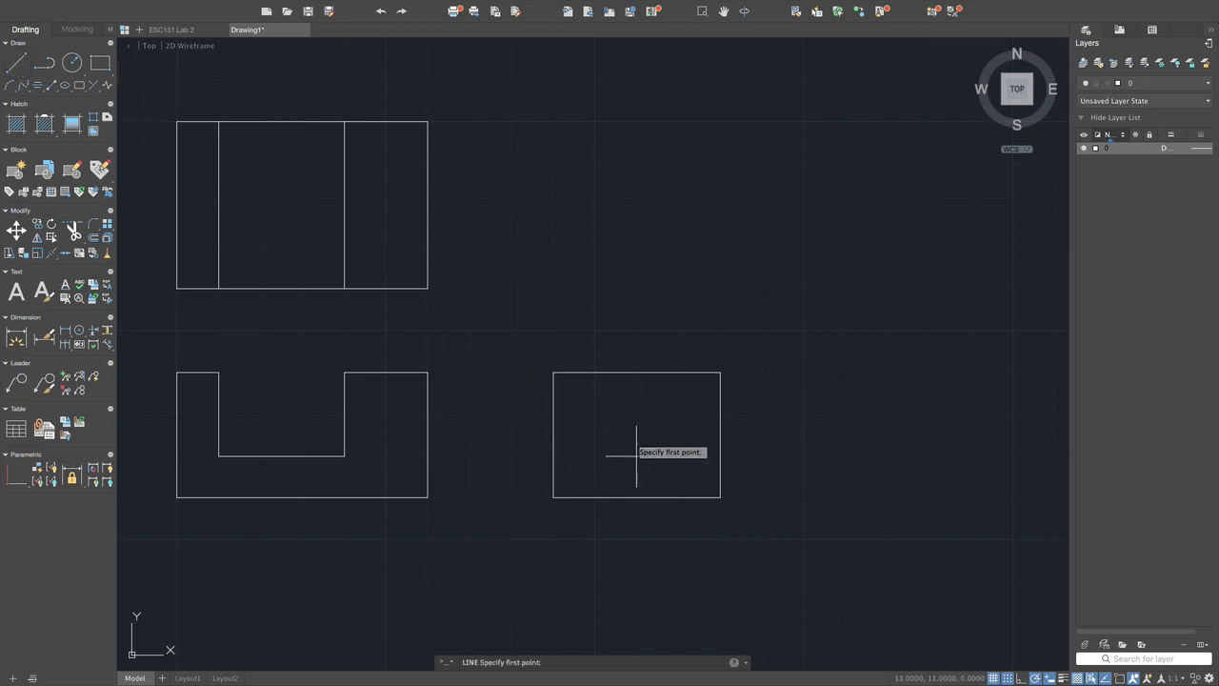
left_click(553, 457)
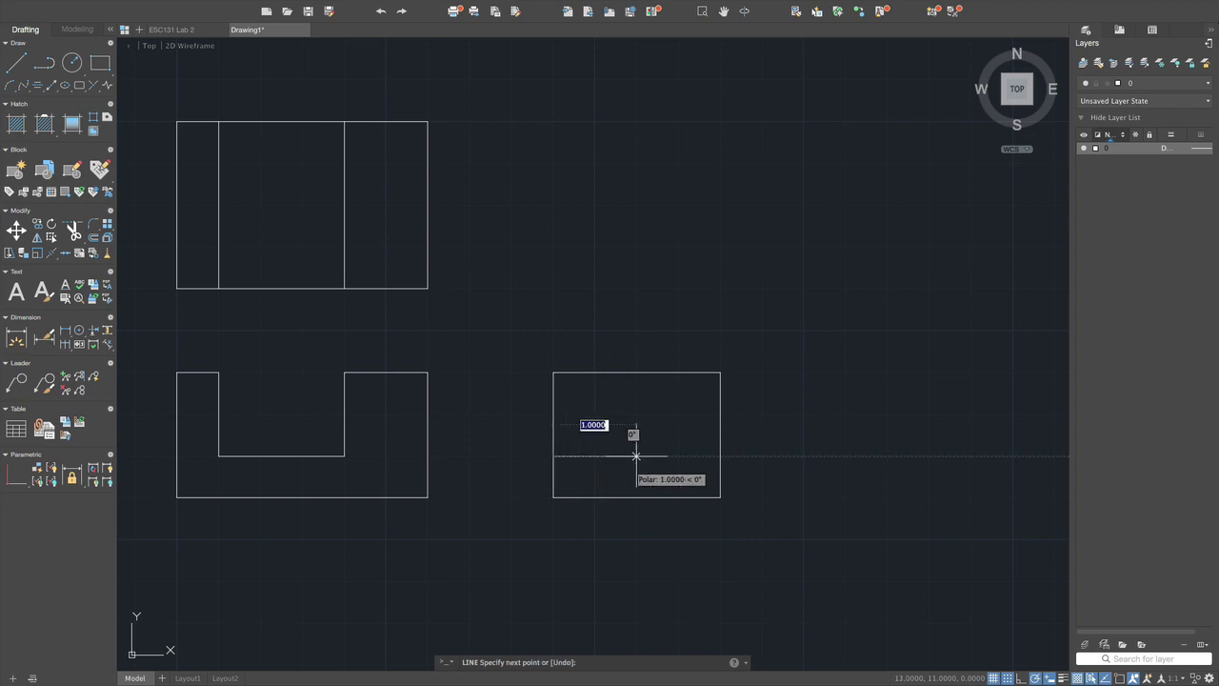
left_click(719, 456)
key("Return")
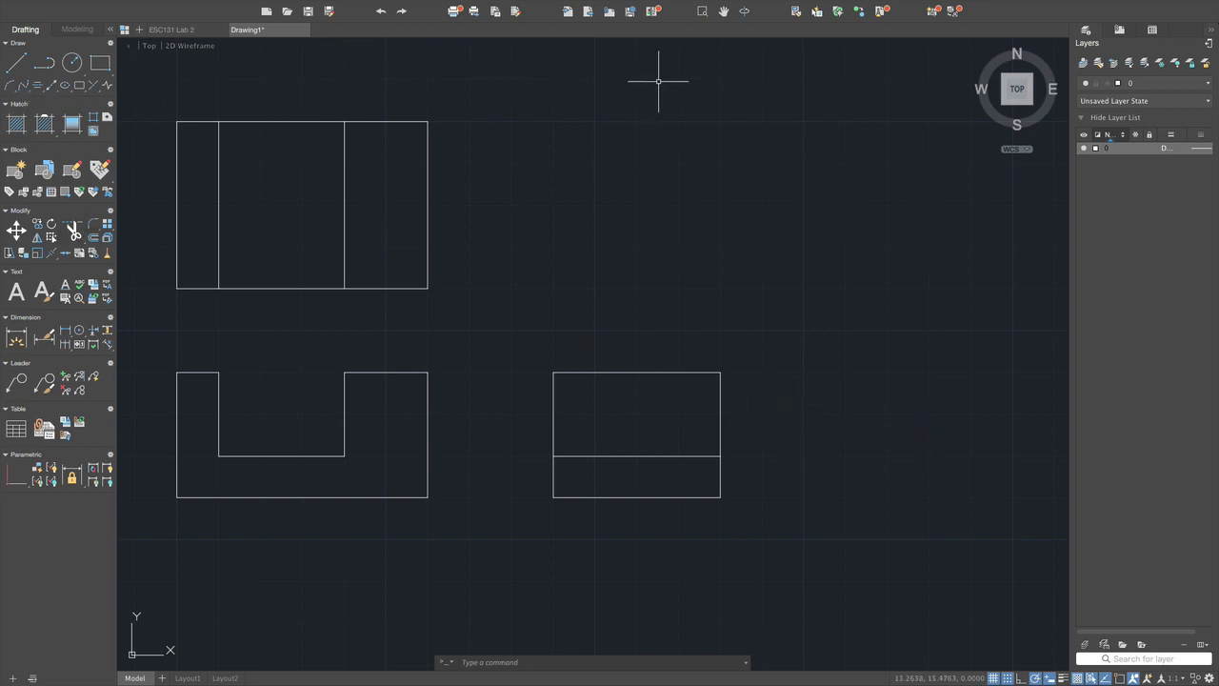
- Load the ISO dash linetype ACAD_ISO02W100 from acad.lin, select it in the Linetype Manager and save
left_click(624, 663)
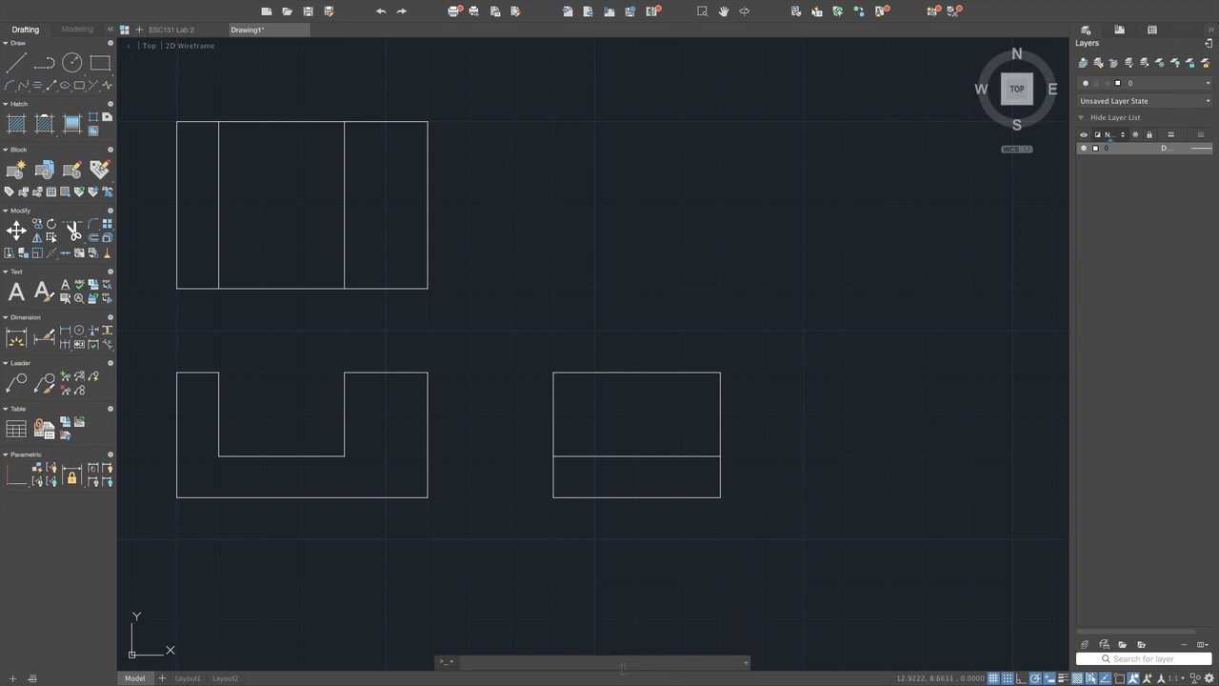
type("lt")
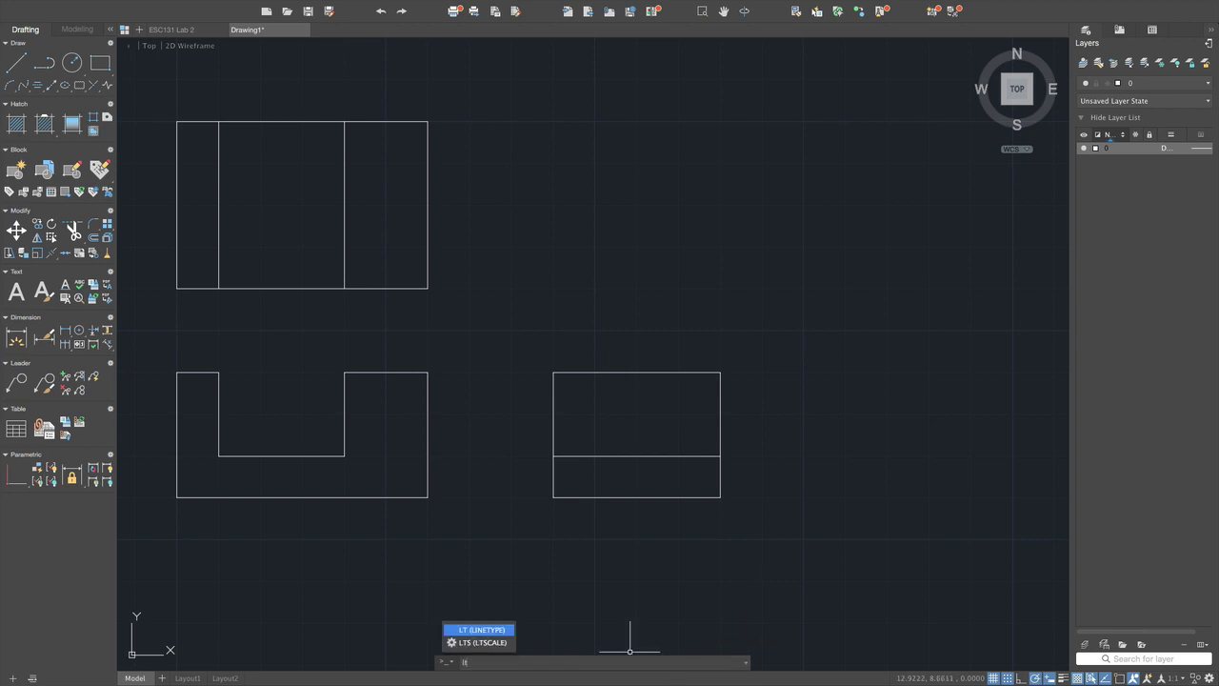
key("Return")
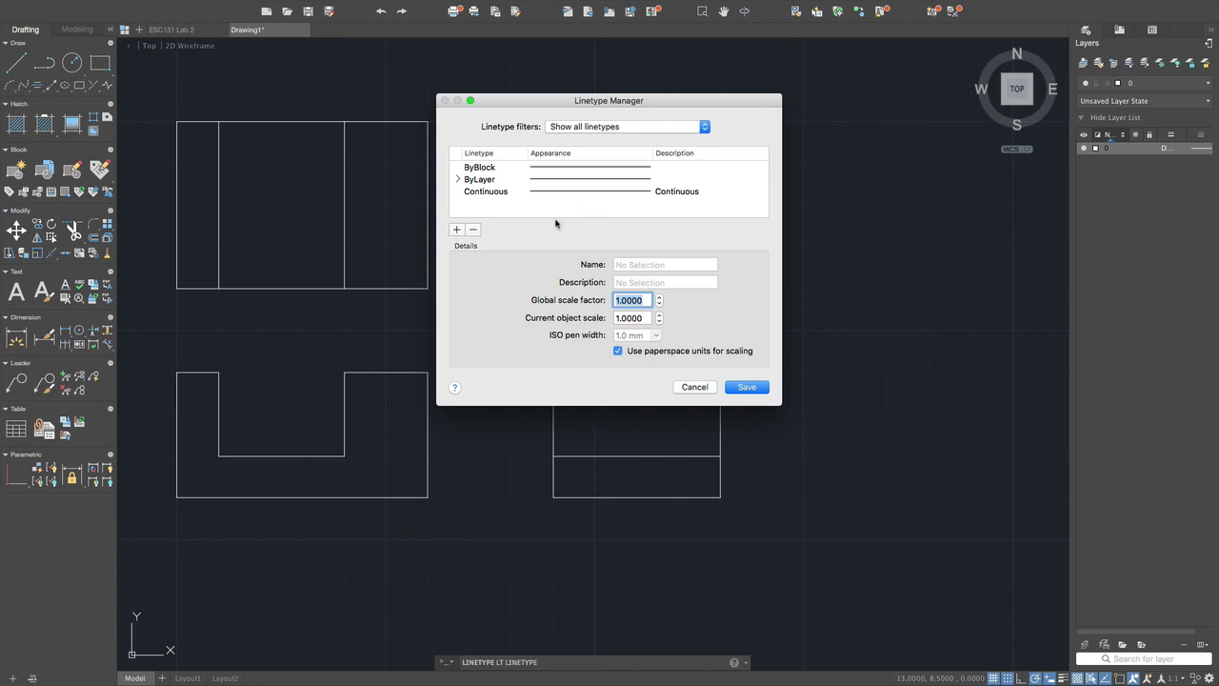
left_click(457, 231)
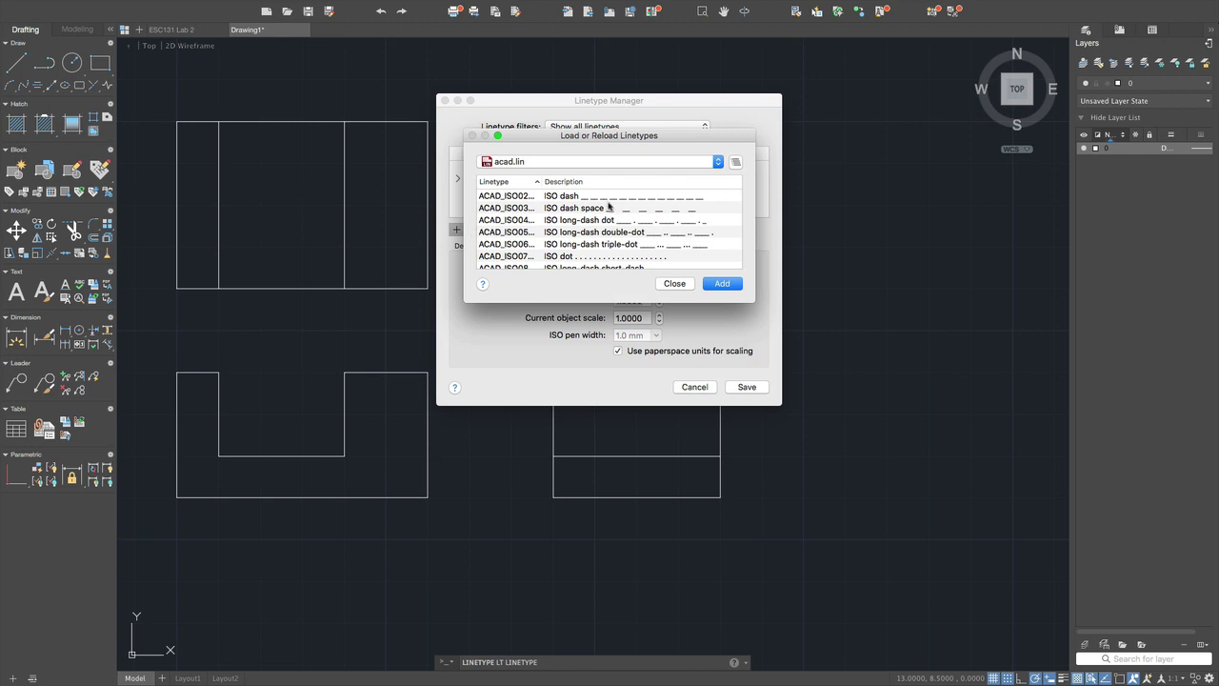
left_click(609, 197)
left_click(722, 284)
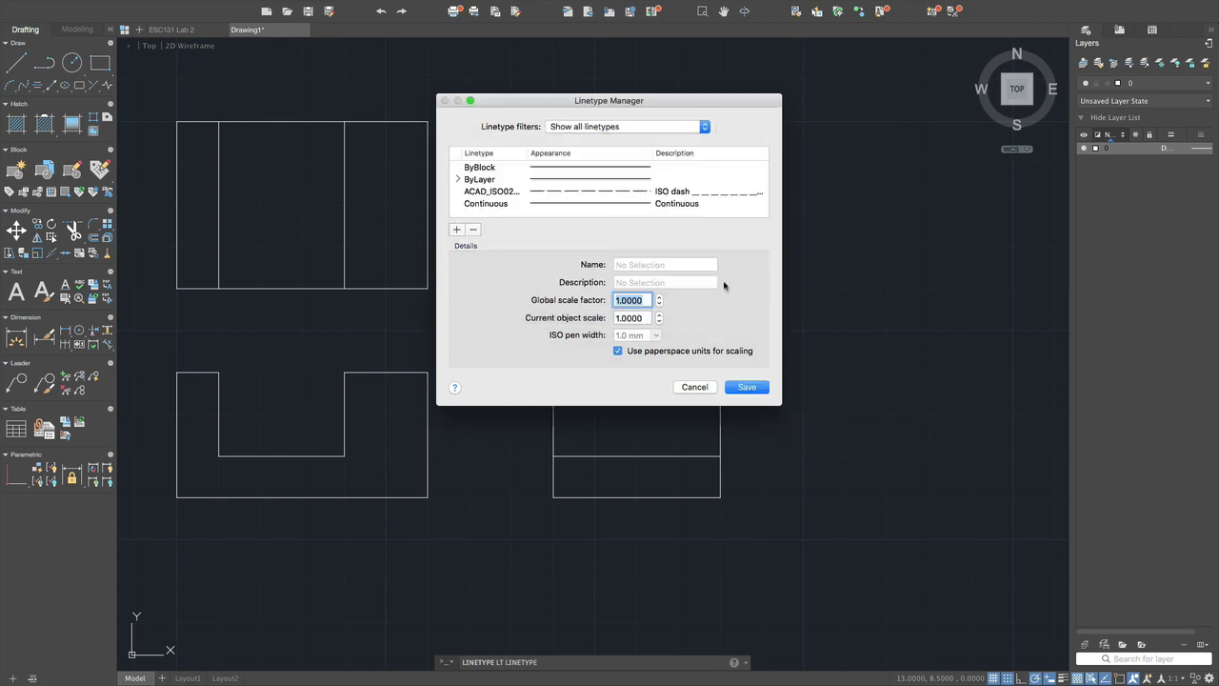
left_click(586, 194)
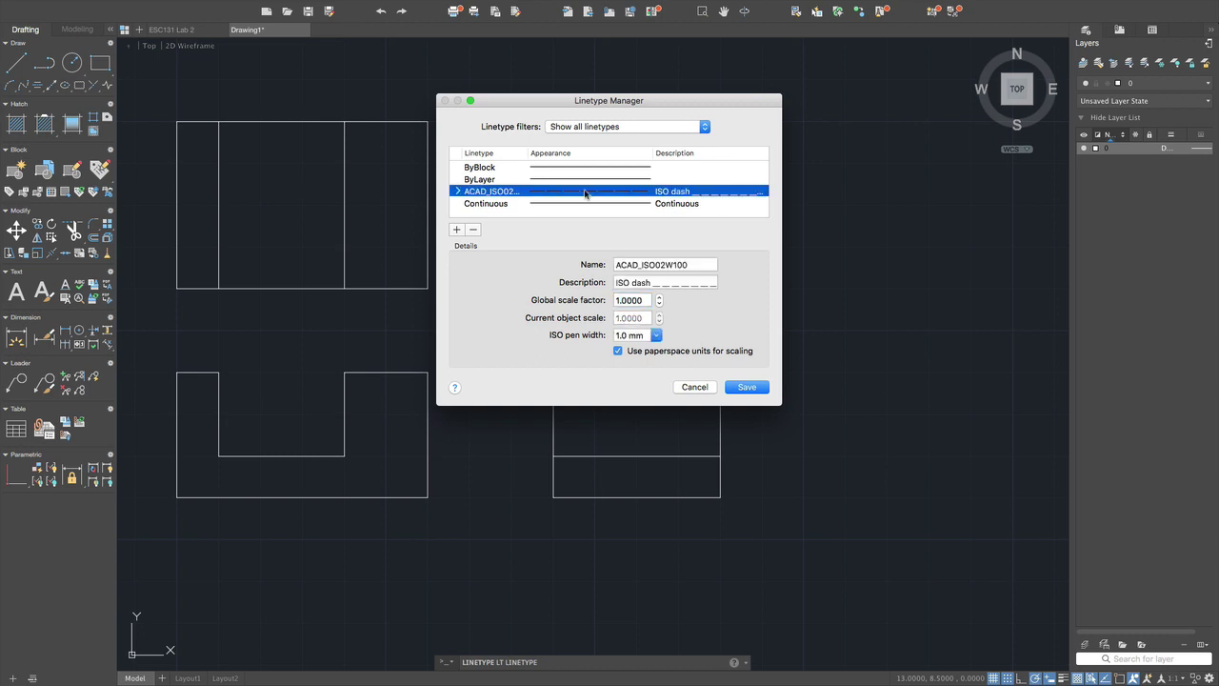
left_click(747, 387)
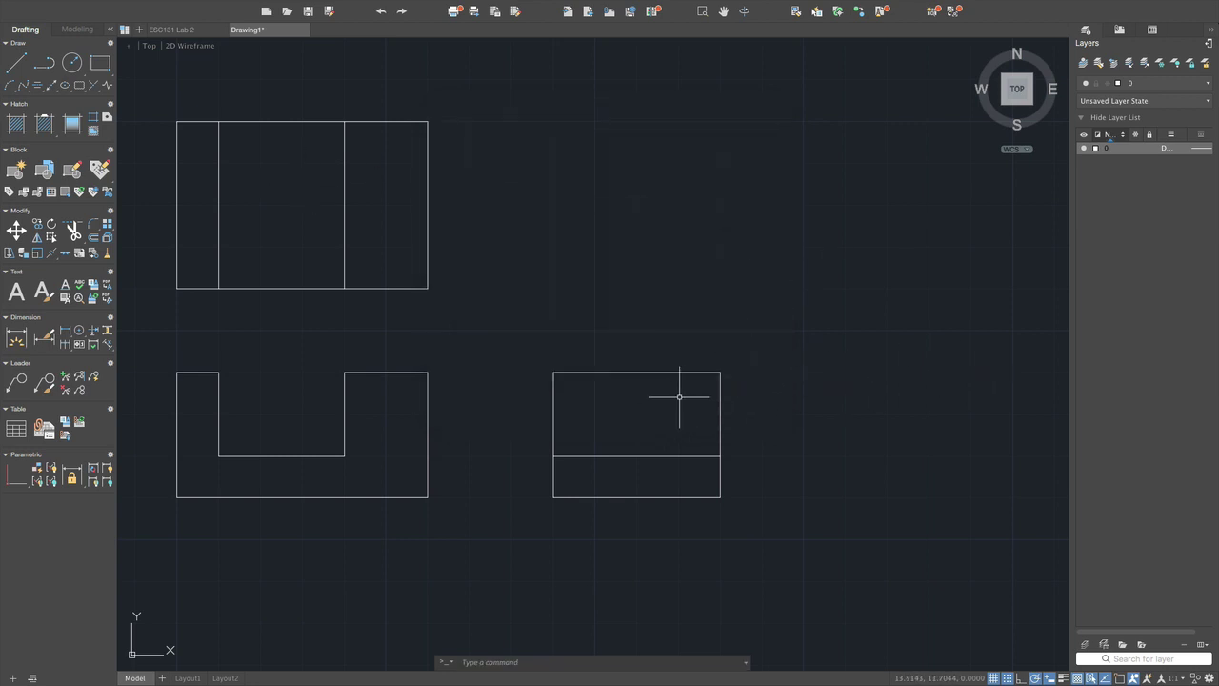
- Replace the horizontal line inside the right side view with a new 2 unit line from 12, 11 to 14, 11
left_click(624, 455)
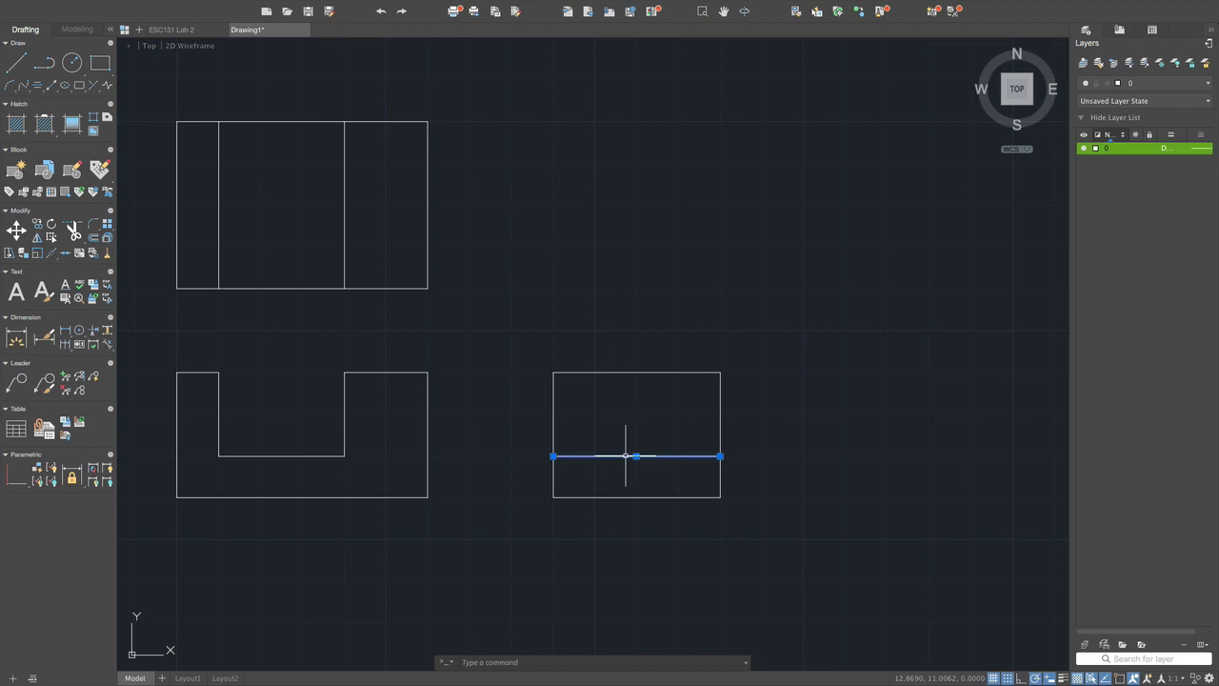
key("Delete")
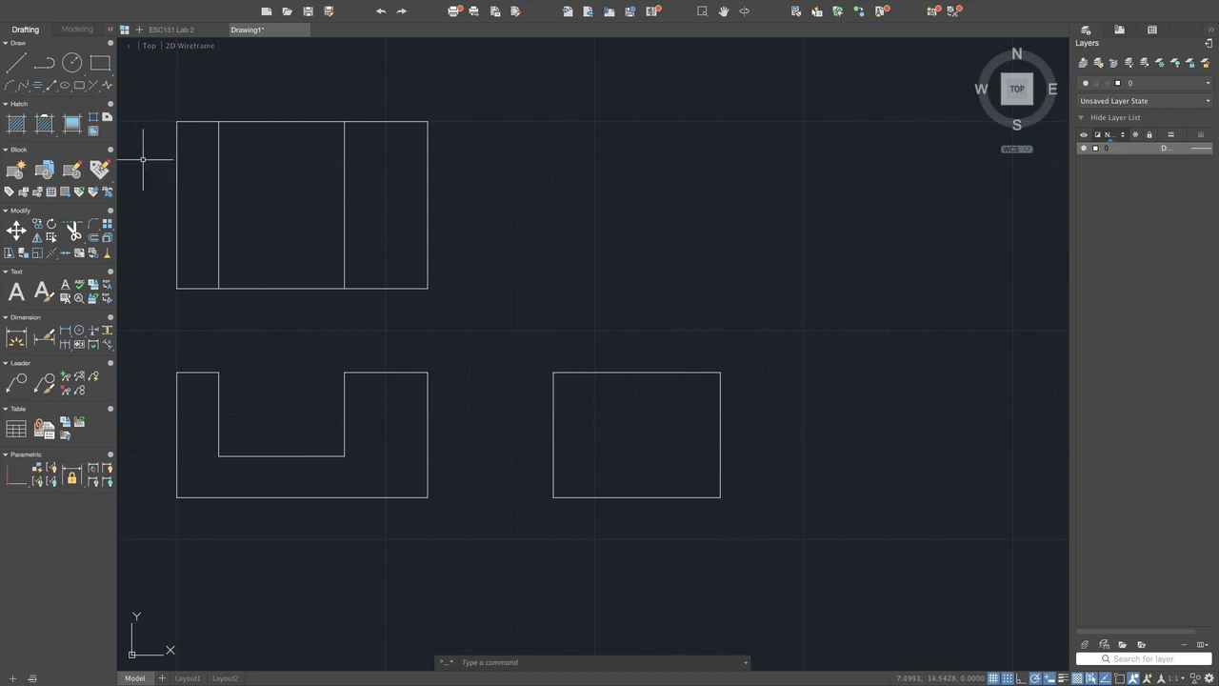
left_click(16, 63)
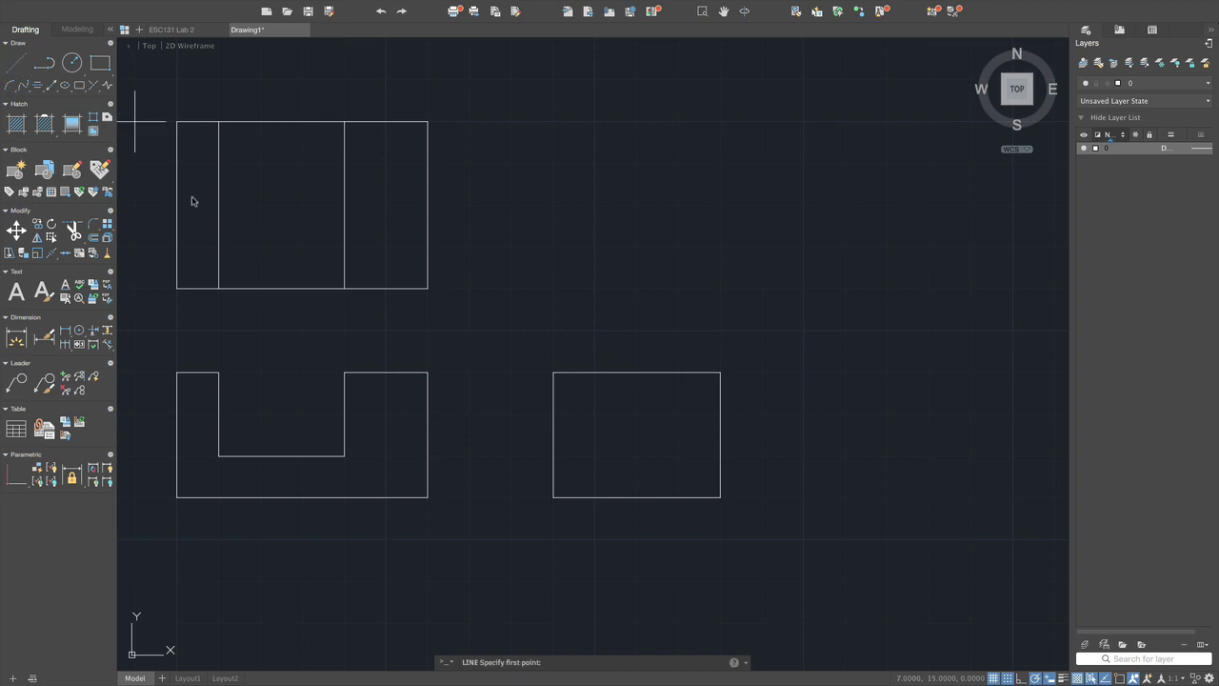
left_click(553, 456)
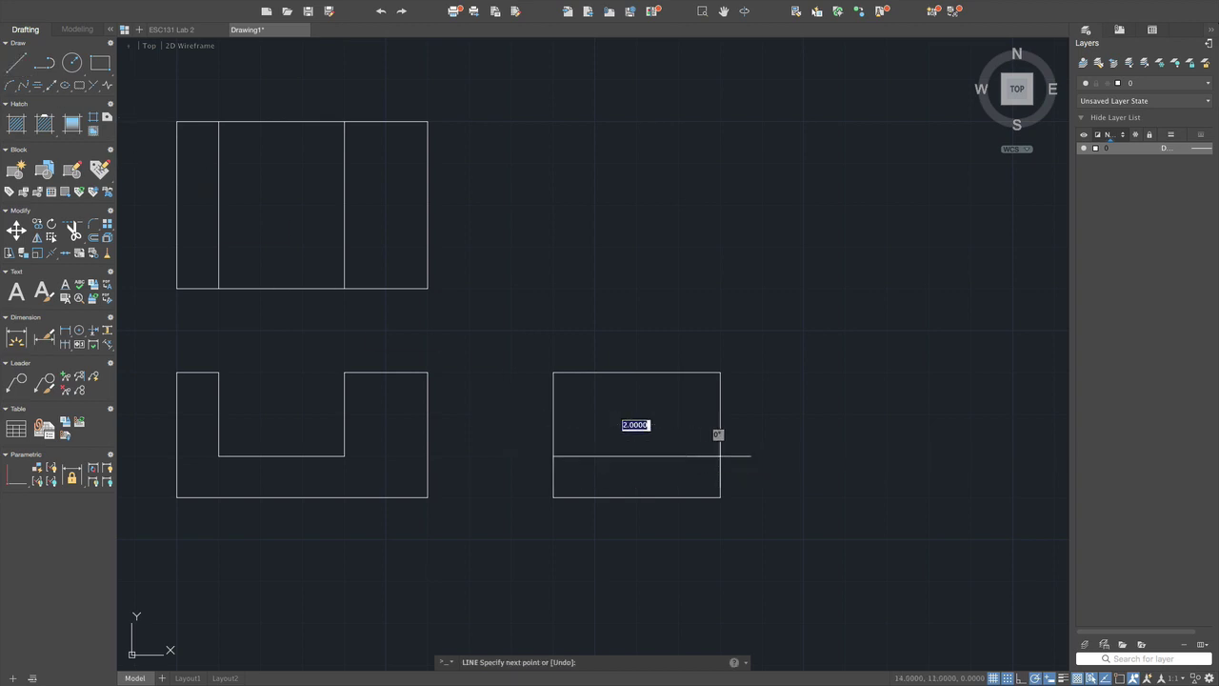
left_click(721, 456)
key("Return")
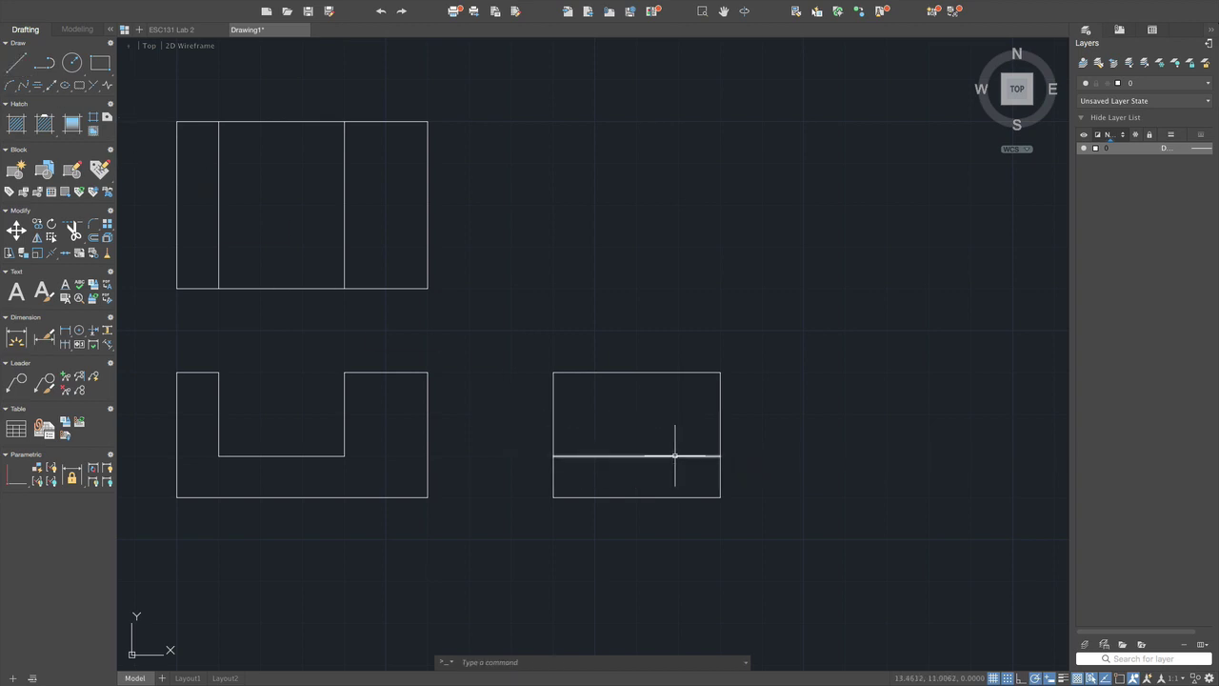
- Set the linetype scale of the right side view's inner horizontal line to 0.025, keeping linetype ACAD_ISO02W100, and close its properties
left_click(676, 457)
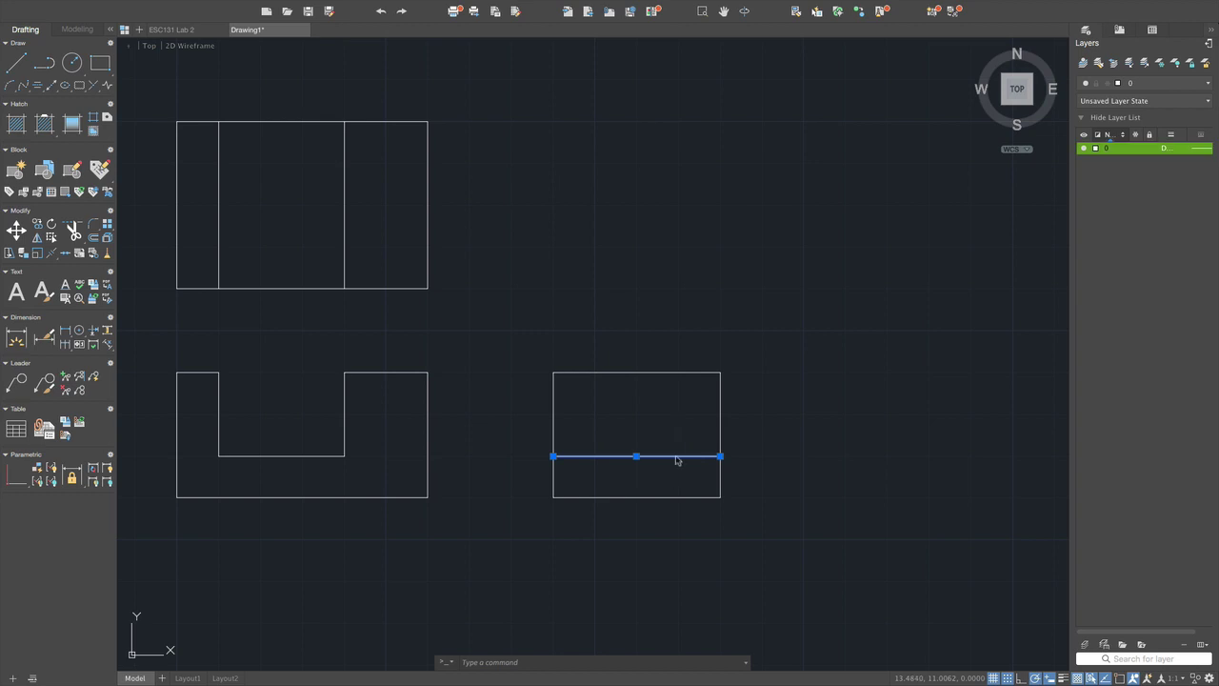
right_click(676, 456)
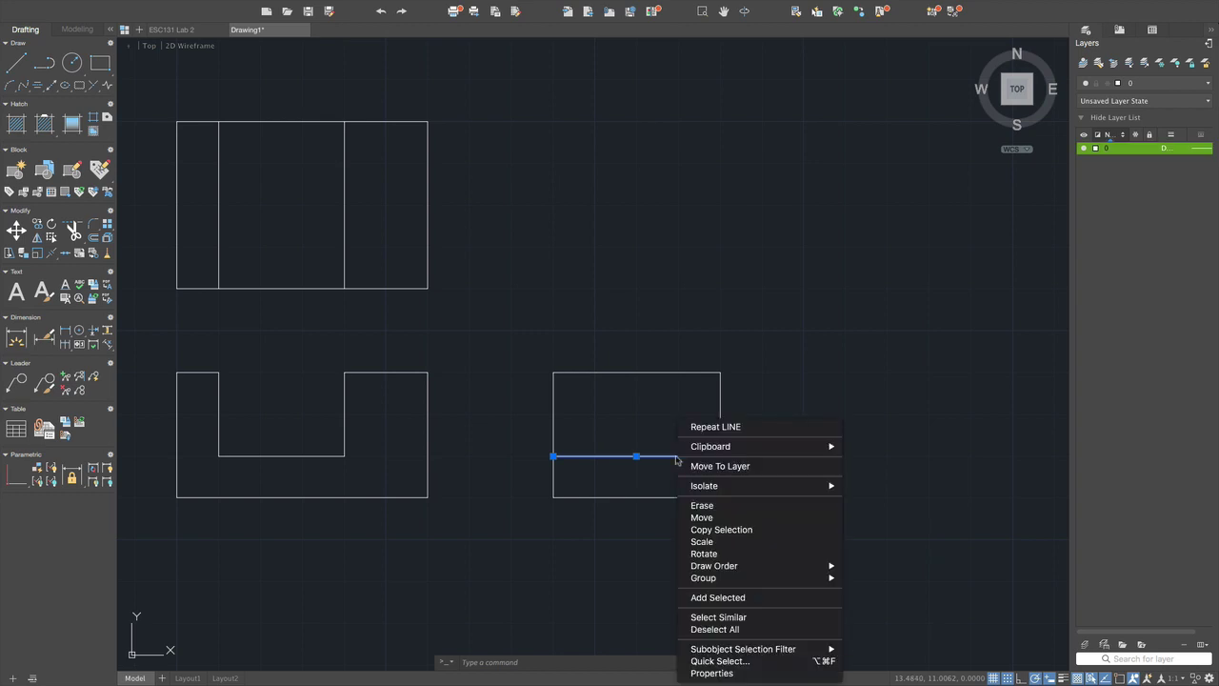
left_click(748, 674)
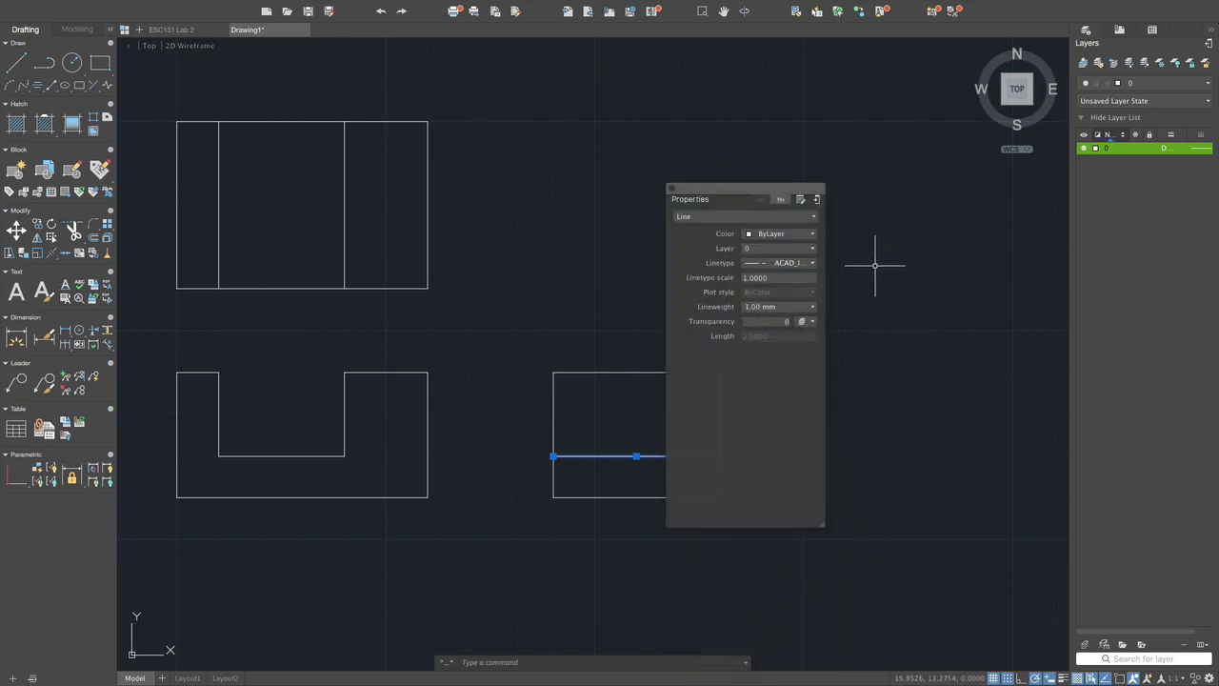
left_click(789, 264)
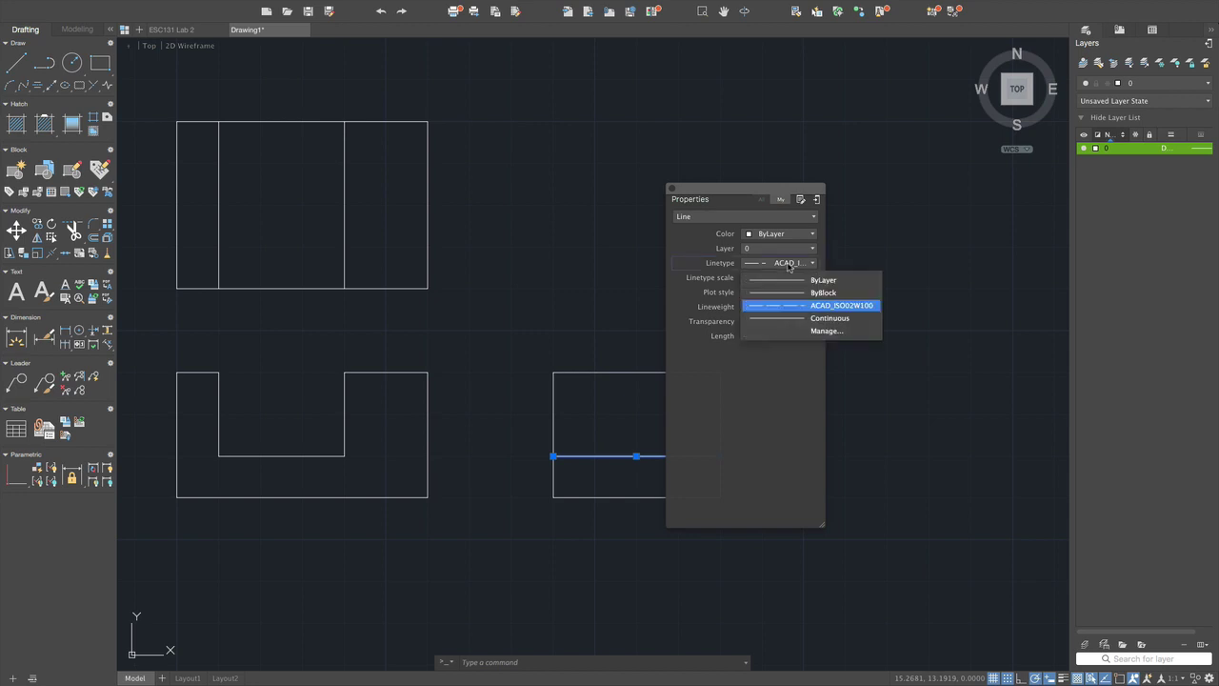
left_click(788, 264)
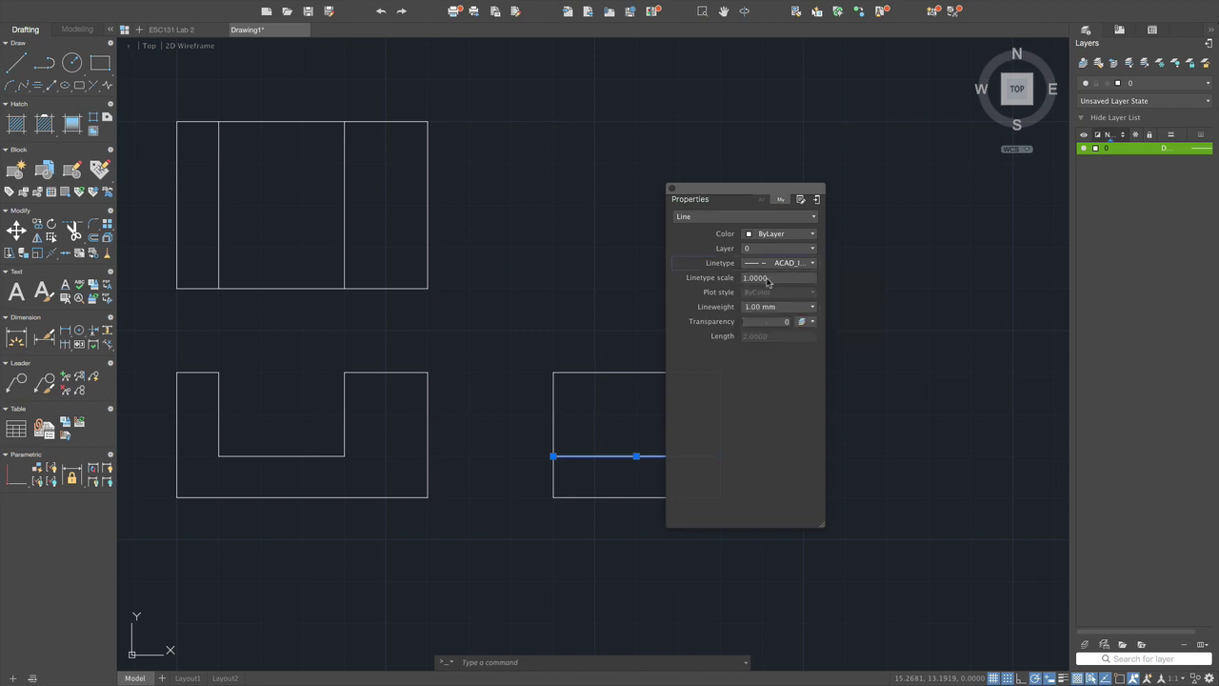
left_click(773, 279)
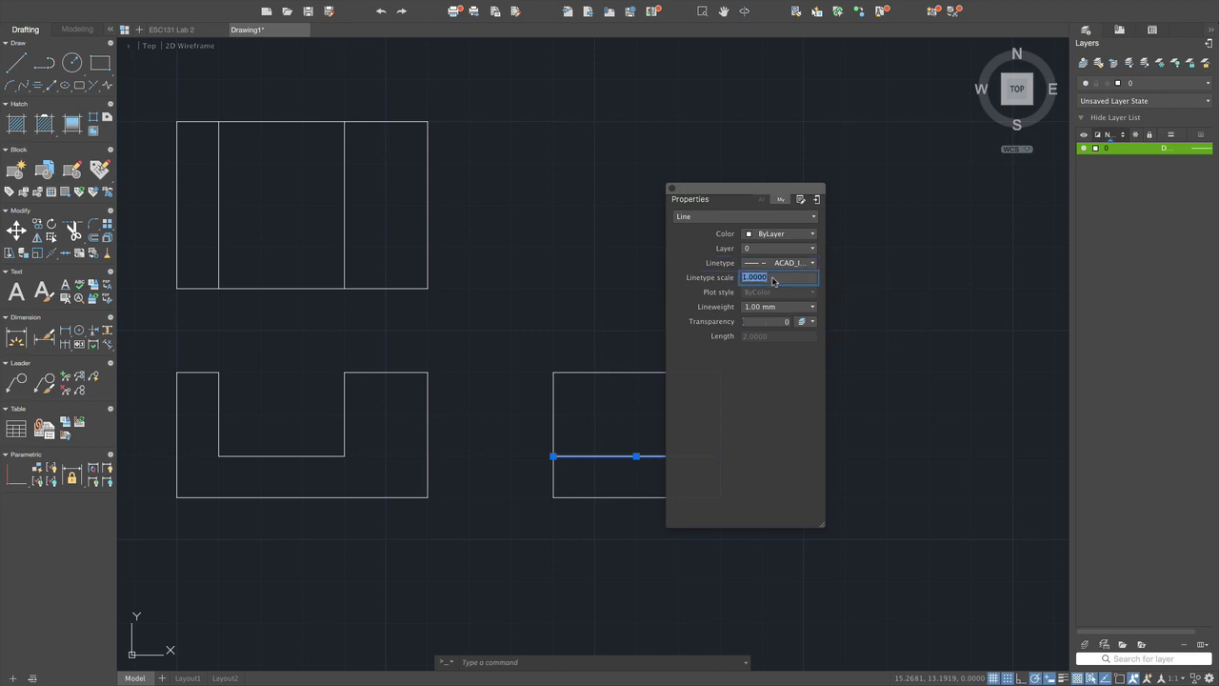
type("0.025")
key("Return")
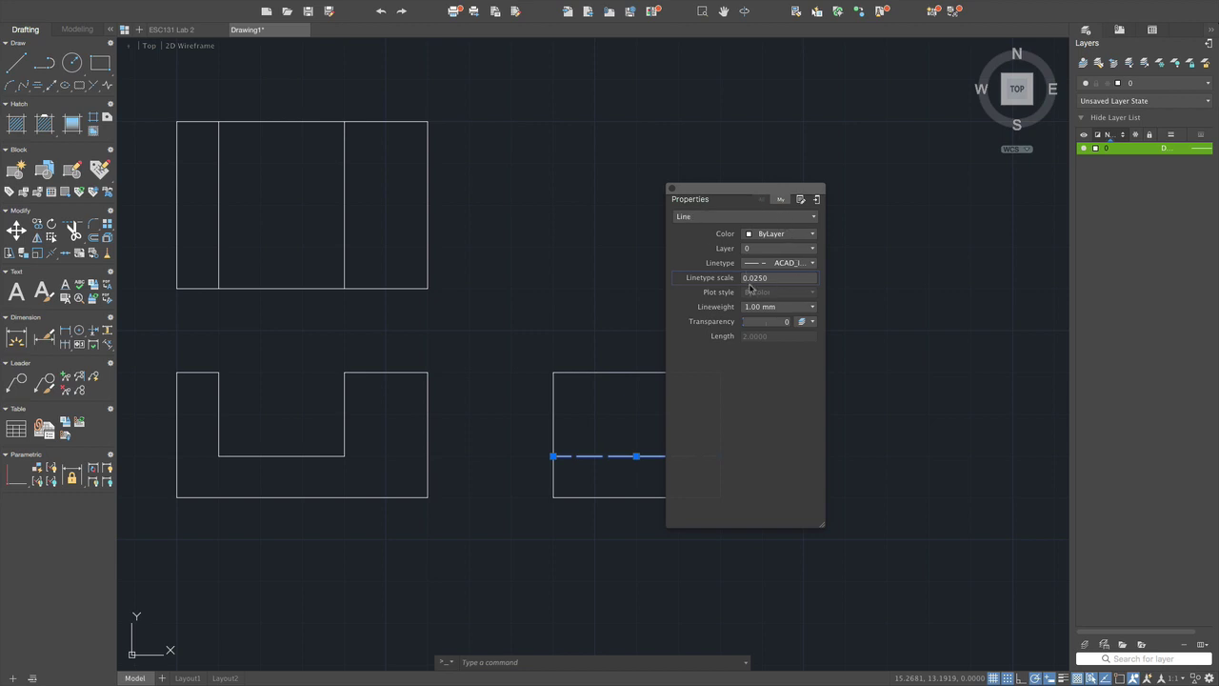
left_click(671, 188)
key("Escape")
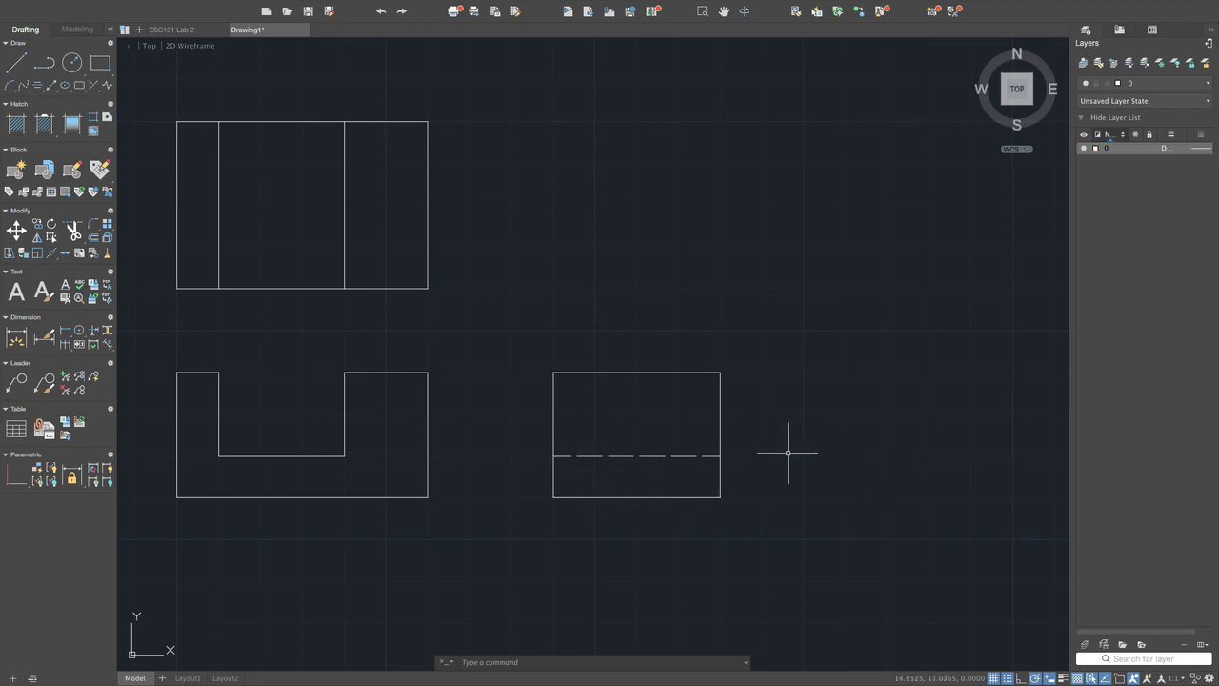
scroll(789, 453, "up", 2)
scroll(789, 453, "down", 5)
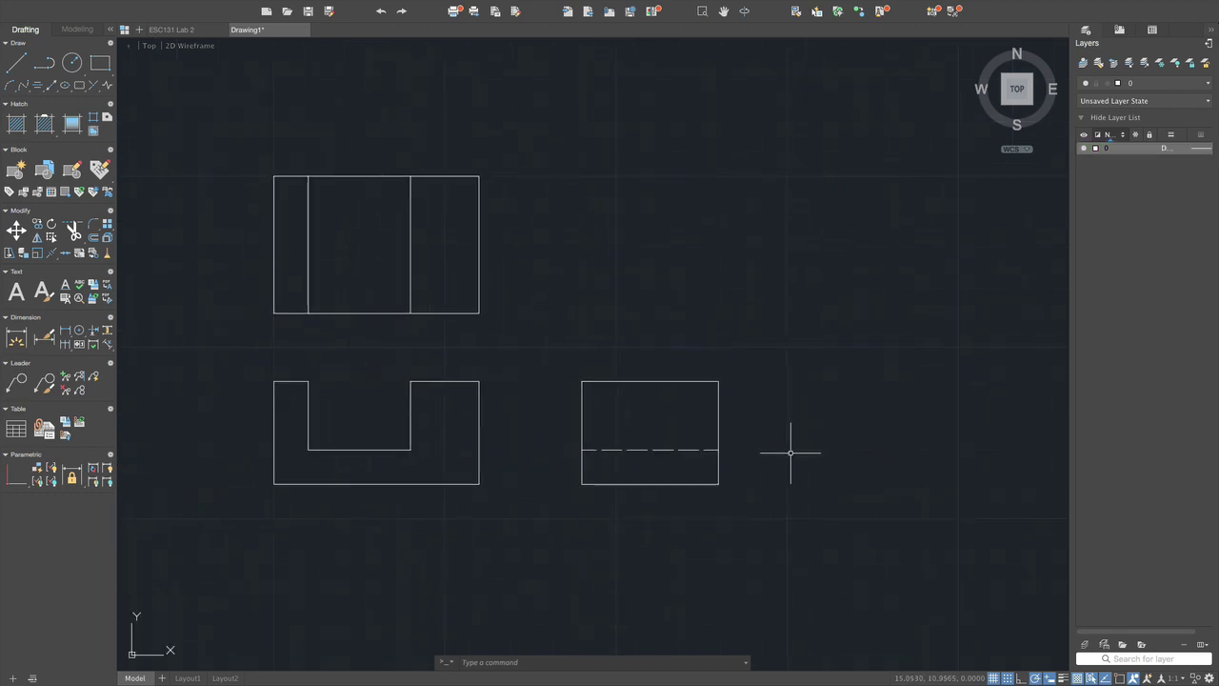
scroll(733, 490, "up", 2)
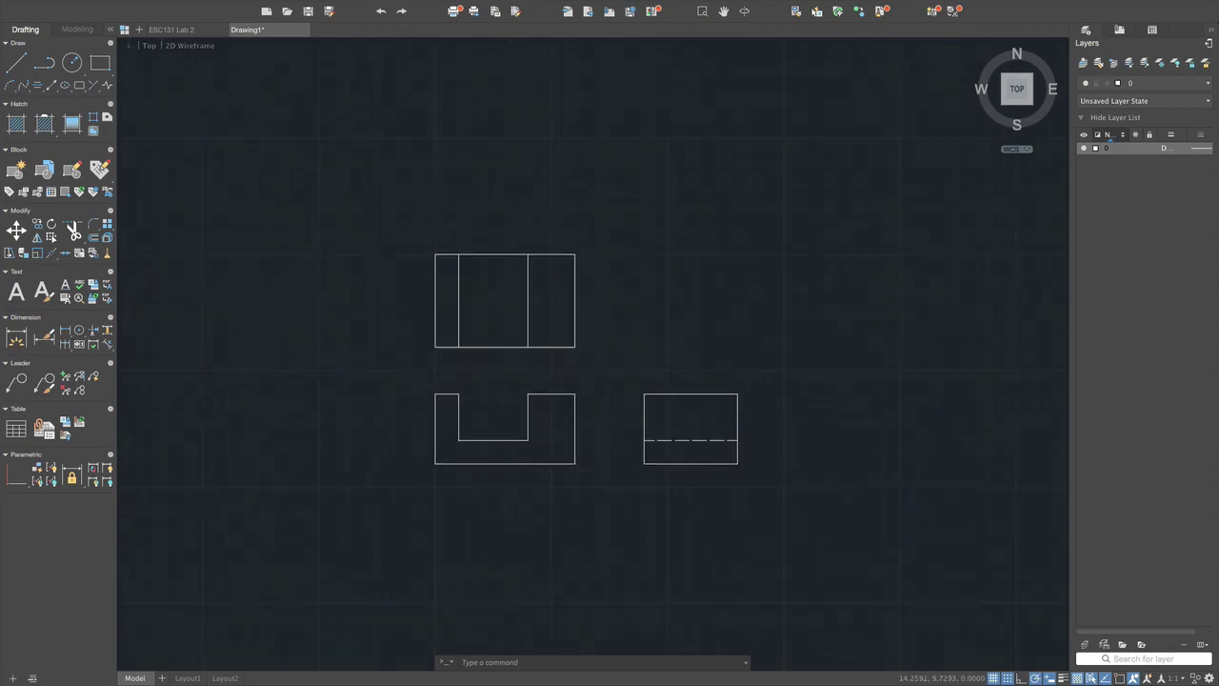
- Switch to Adobe Reader and review the rounded bracket's sketched orthographic views on page 3 of the worksheet
key("ctrl+Up")
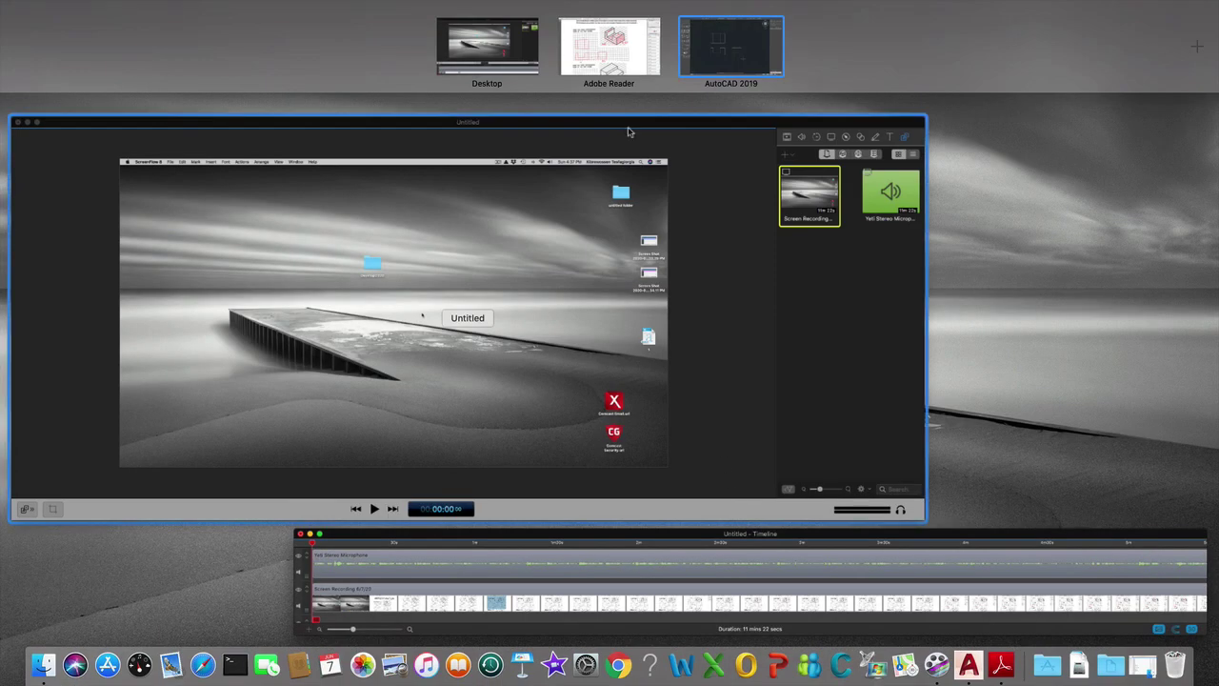
left_click(612, 43)
scroll(717, 496, "down", 20)
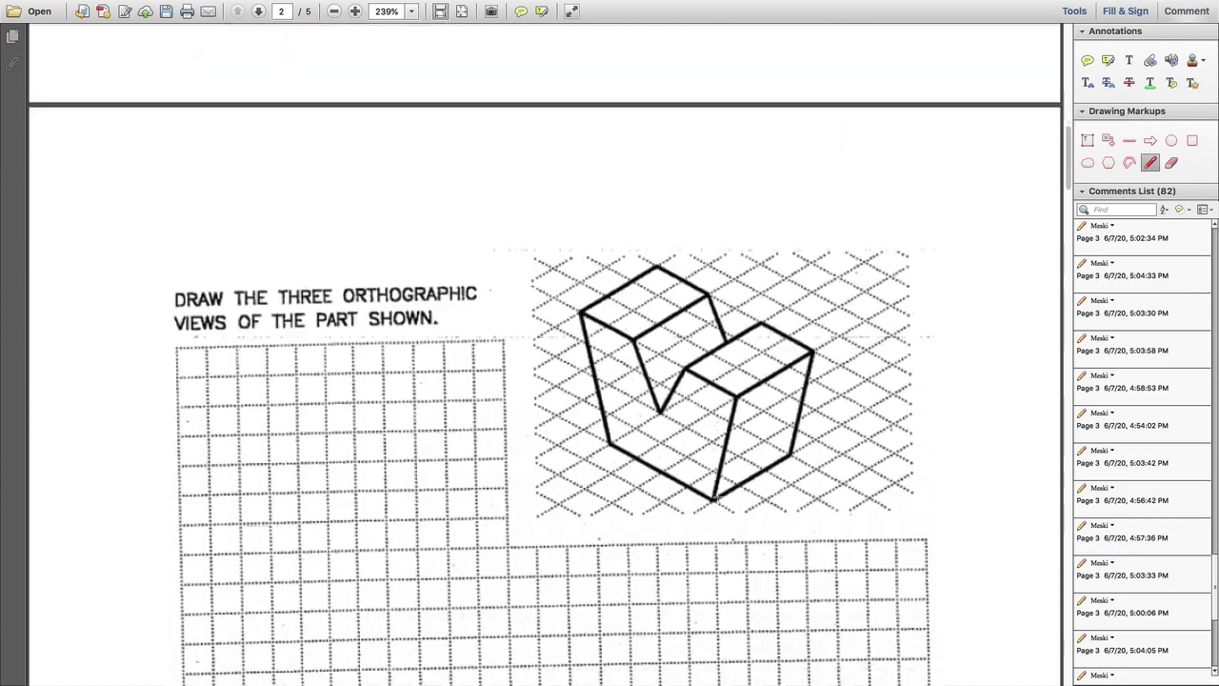
scroll(718, 496, "down", 10)
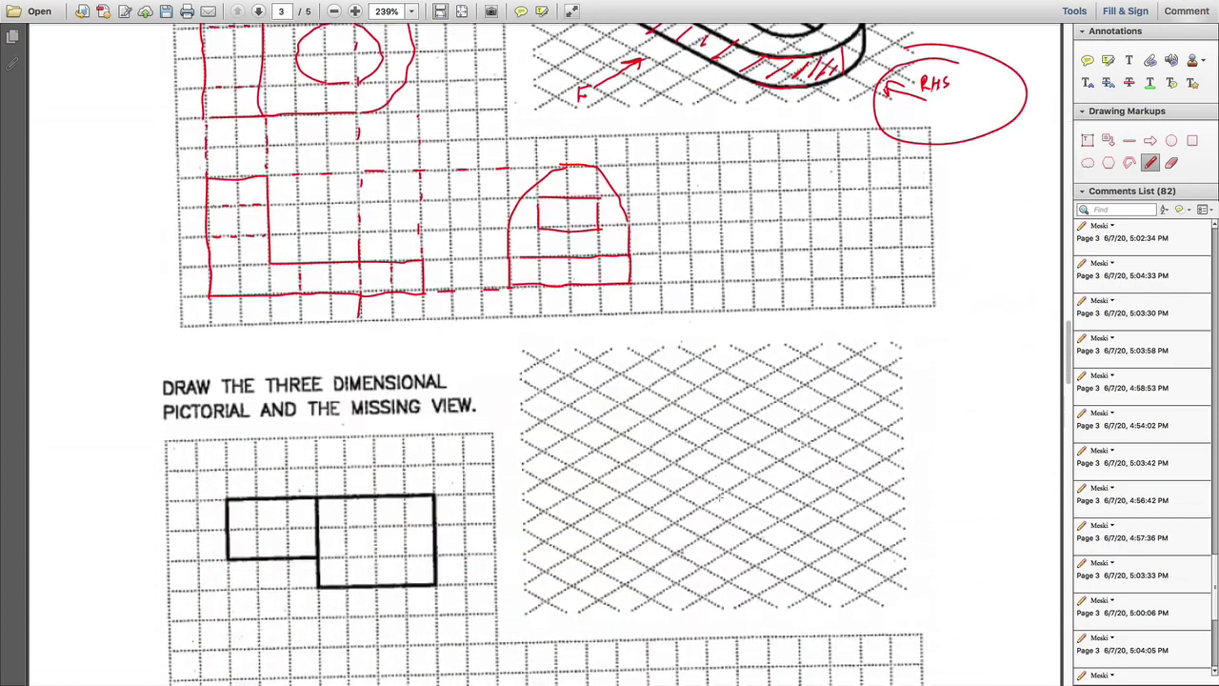
scroll(718, 496, "up", 3)
scroll(719, 497, "up", 1)
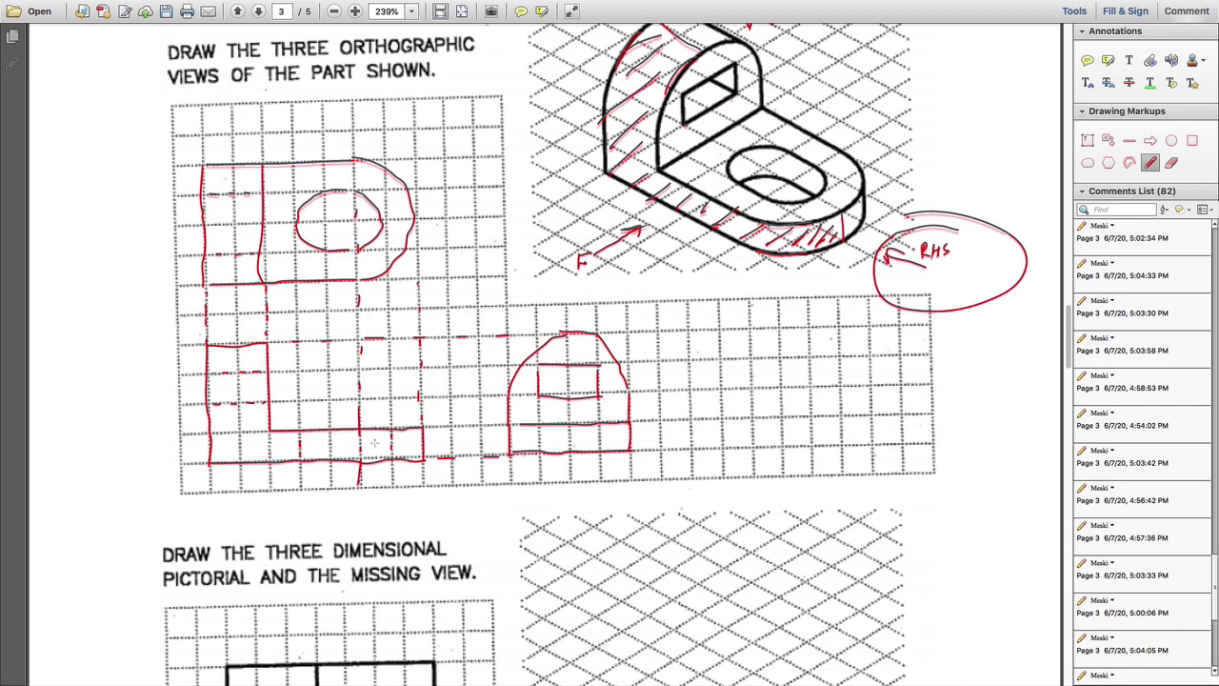
- Switch to AutoCAD and draw the second part's front view base line from 7.5, 20 to 11, 20, above the existing views
key("ctrl+Up")
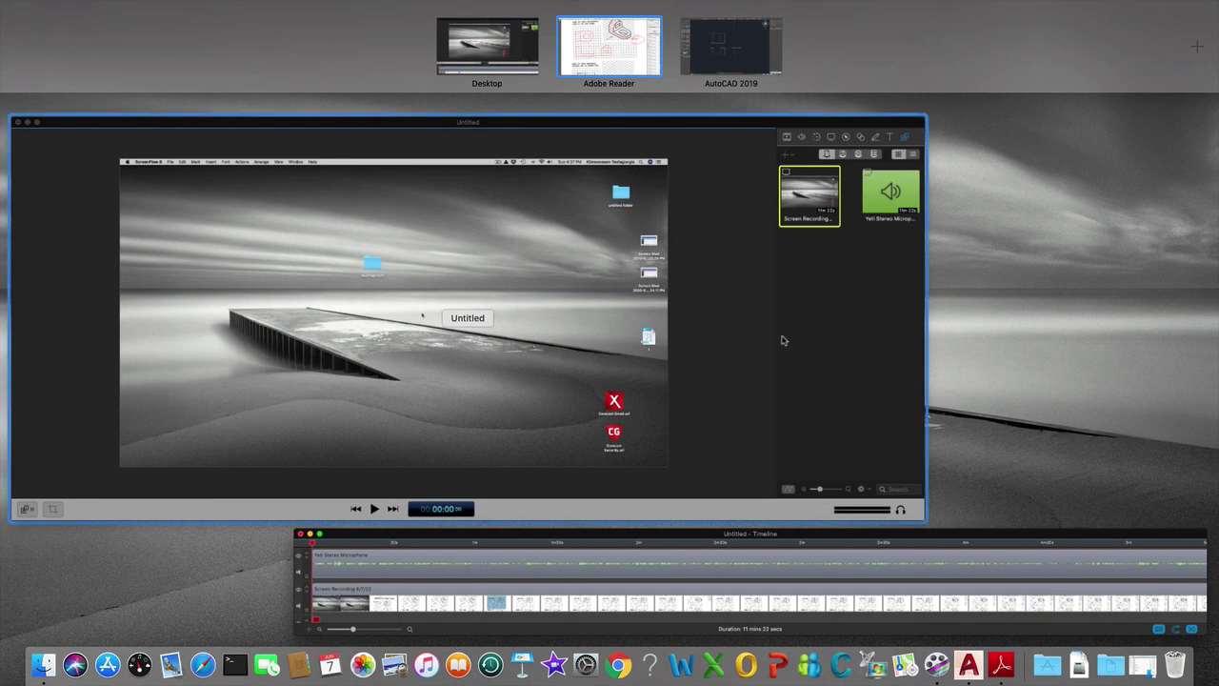
left_click(753, 44)
scroll(604, 463, "up", 3)
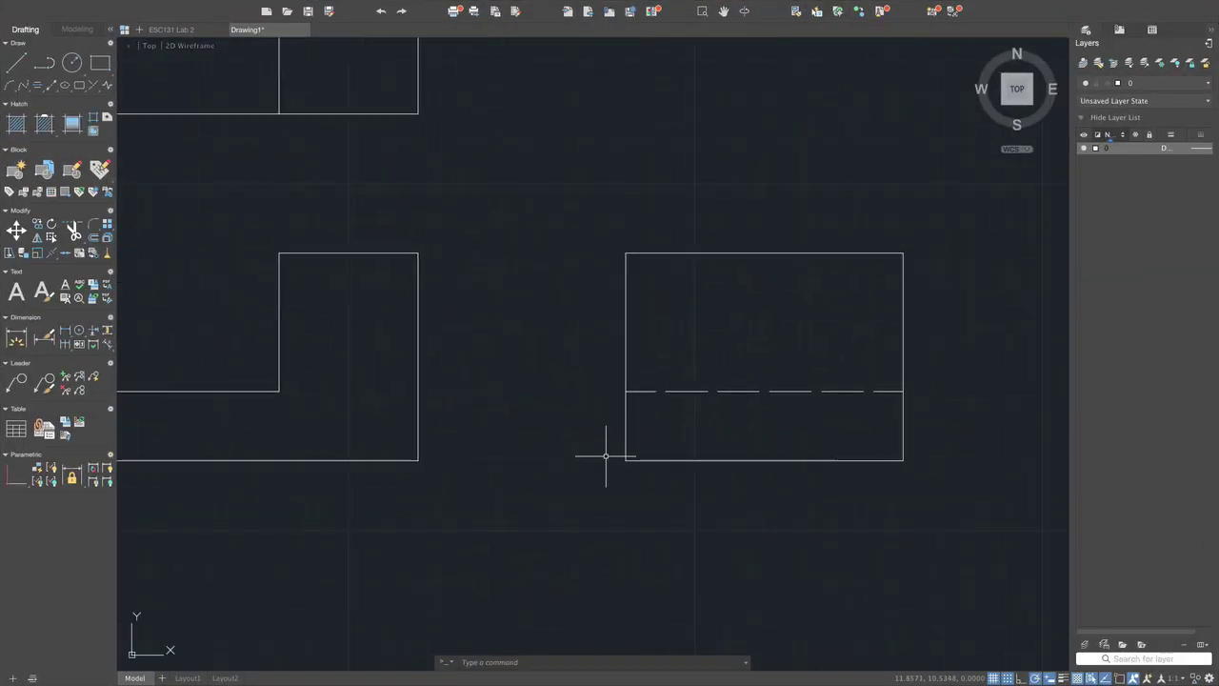
scroll(604, 457, "down", 5)
scroll(573, 543, "down", 2)
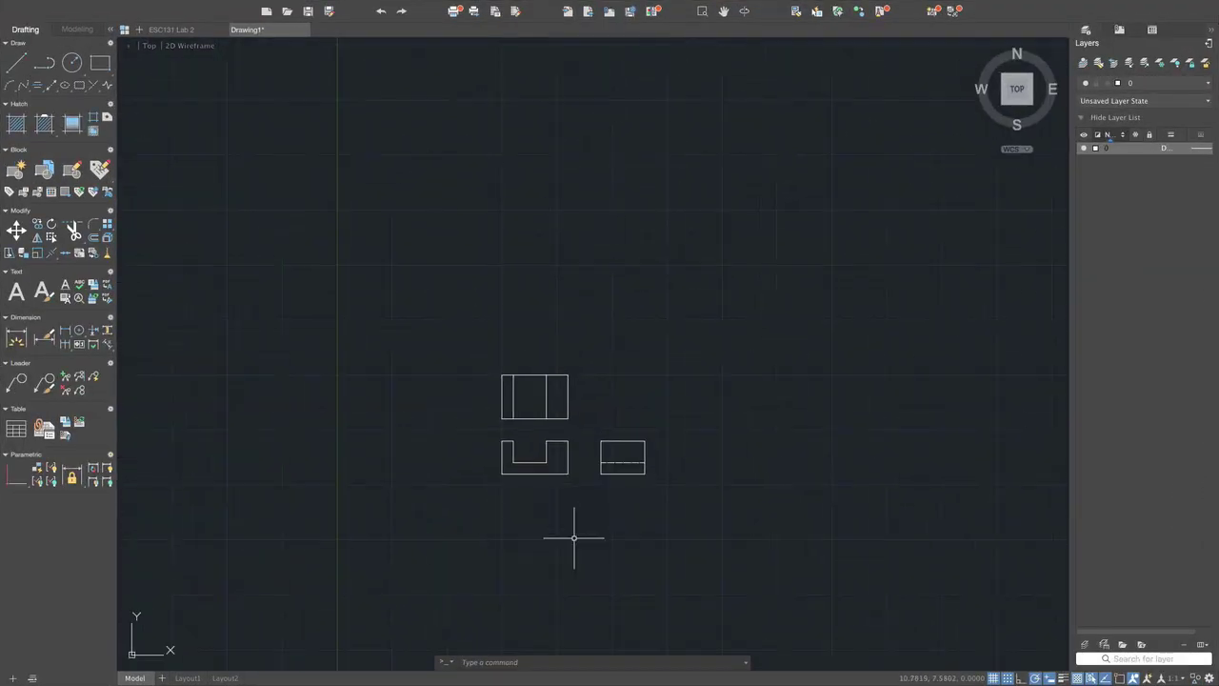
scroll(589, 534, "down", 2)
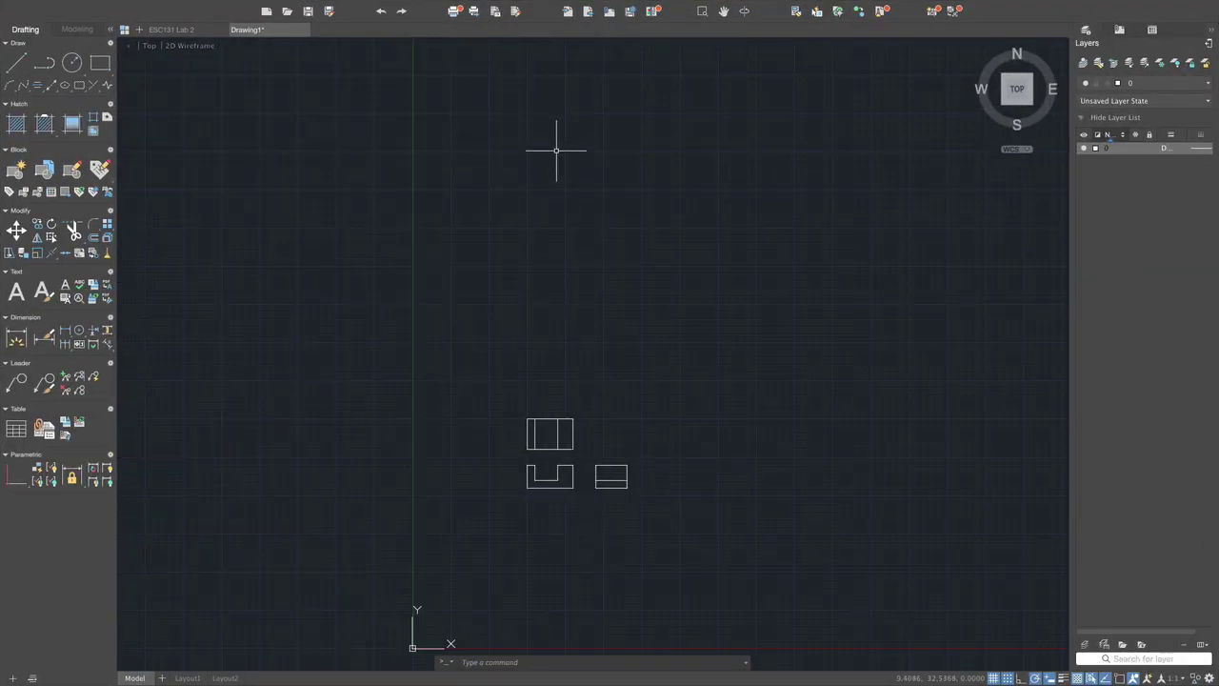
scroll(558, 144, "up", 3)
scroll(494, 549, "up", 2)
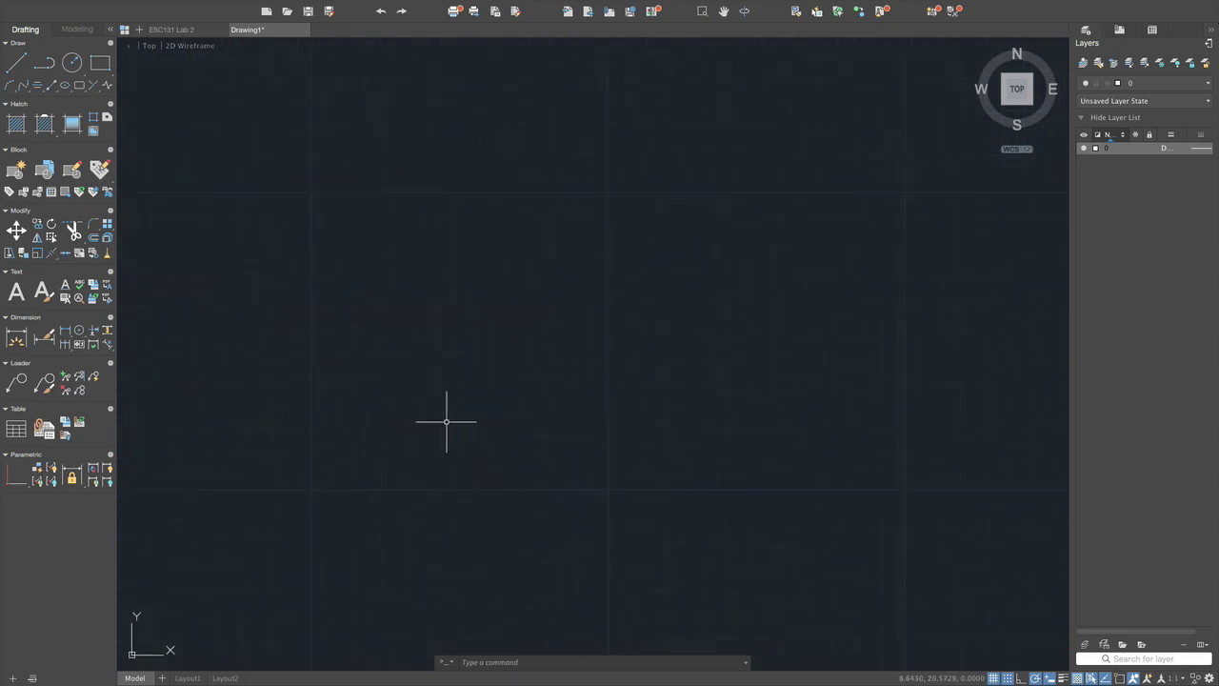
left_click(16, 65)
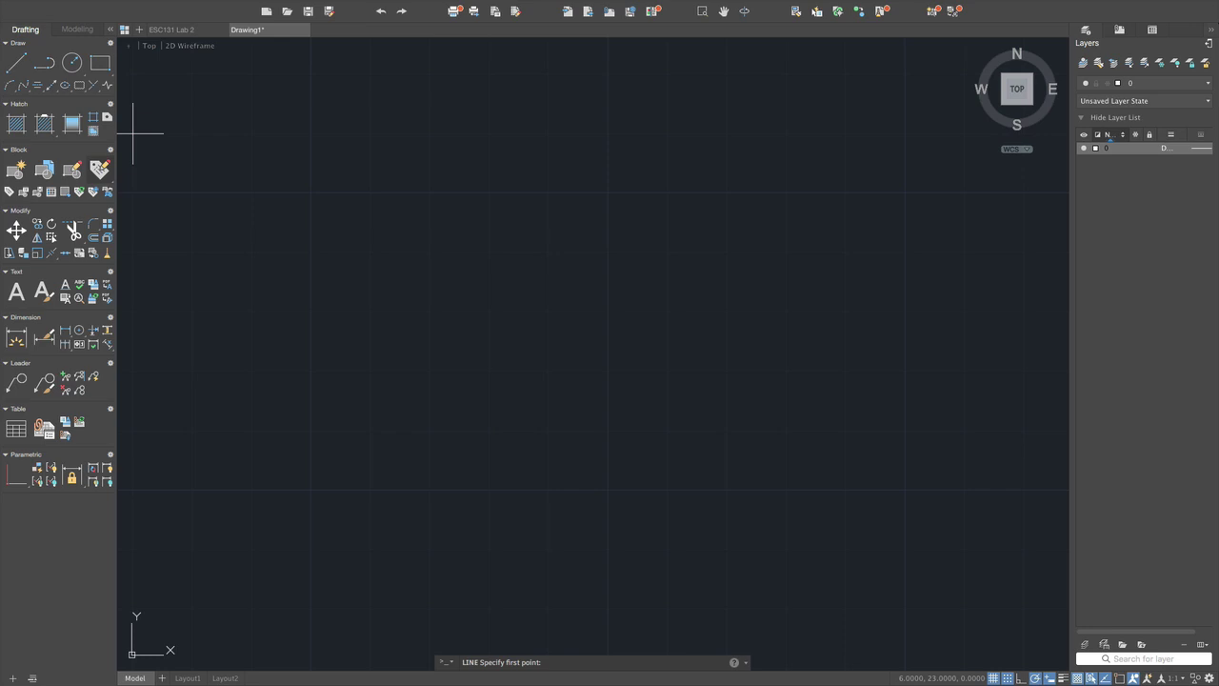
left_click(311, 490)
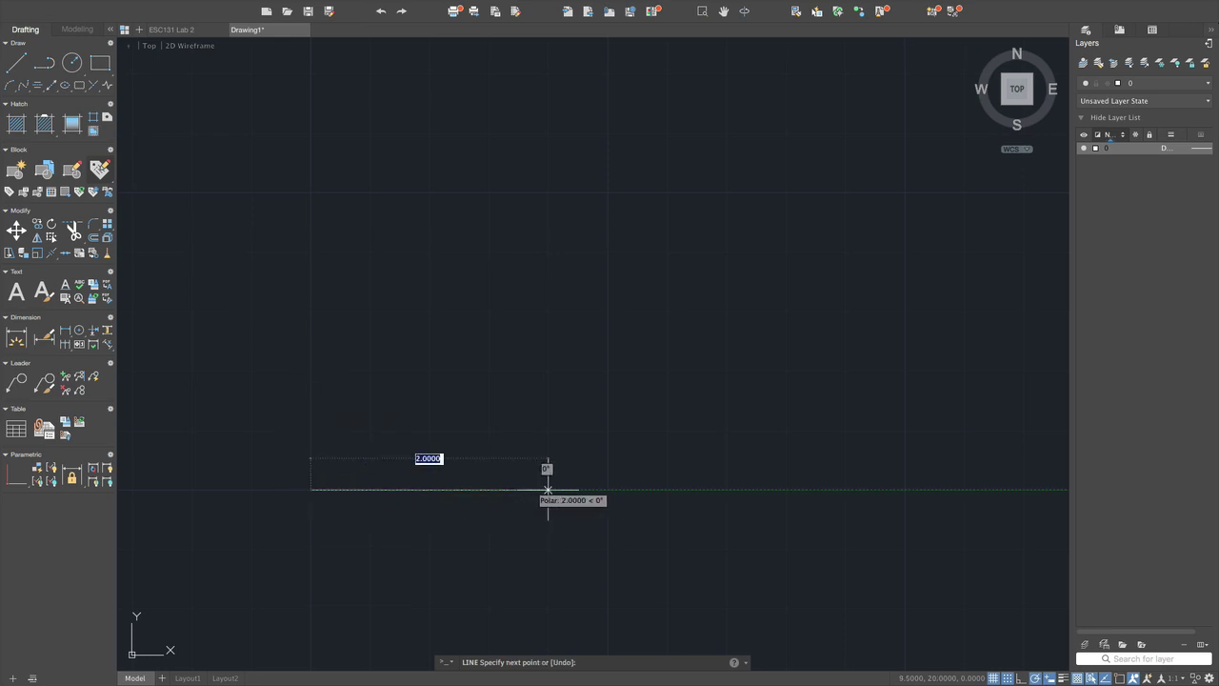
left_click(726, 489)
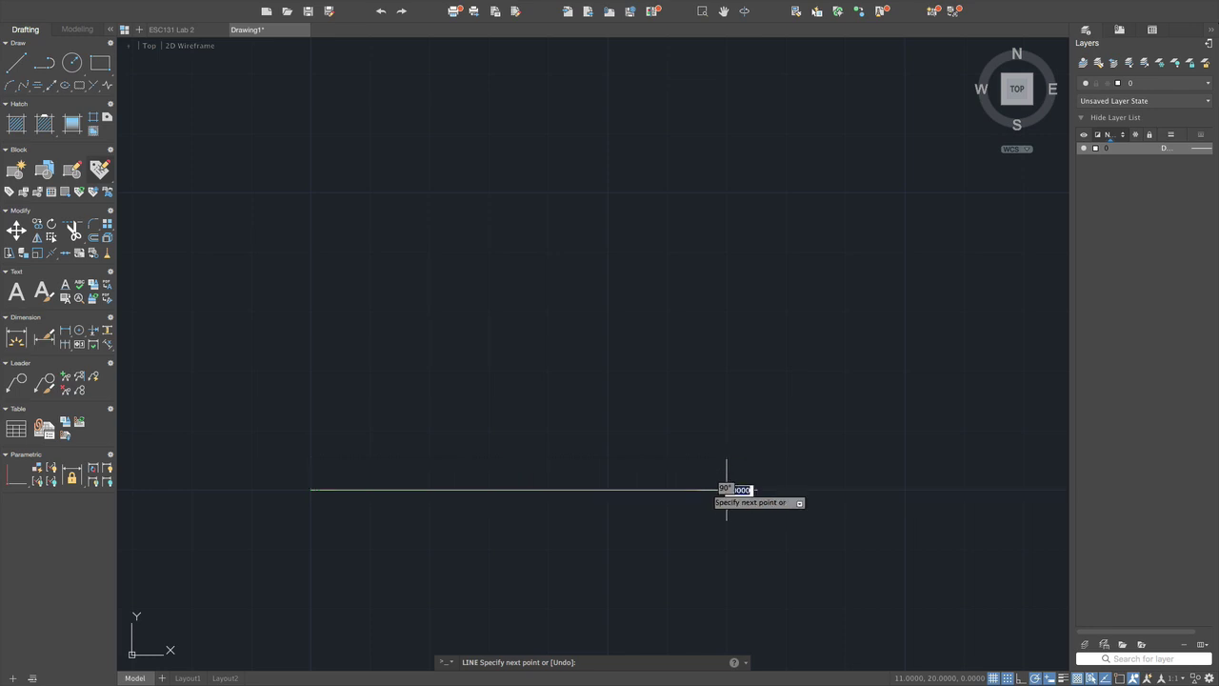
- Complete the L-shaped front view outline through 11, 20.5, 8.5, 20.5, 8.5, 22 and 7.5, 22, closing at the base line's start
scroll(726, 437, "up", 1)
scroll(726, 436, "down", 1)
left_click(724, 429)
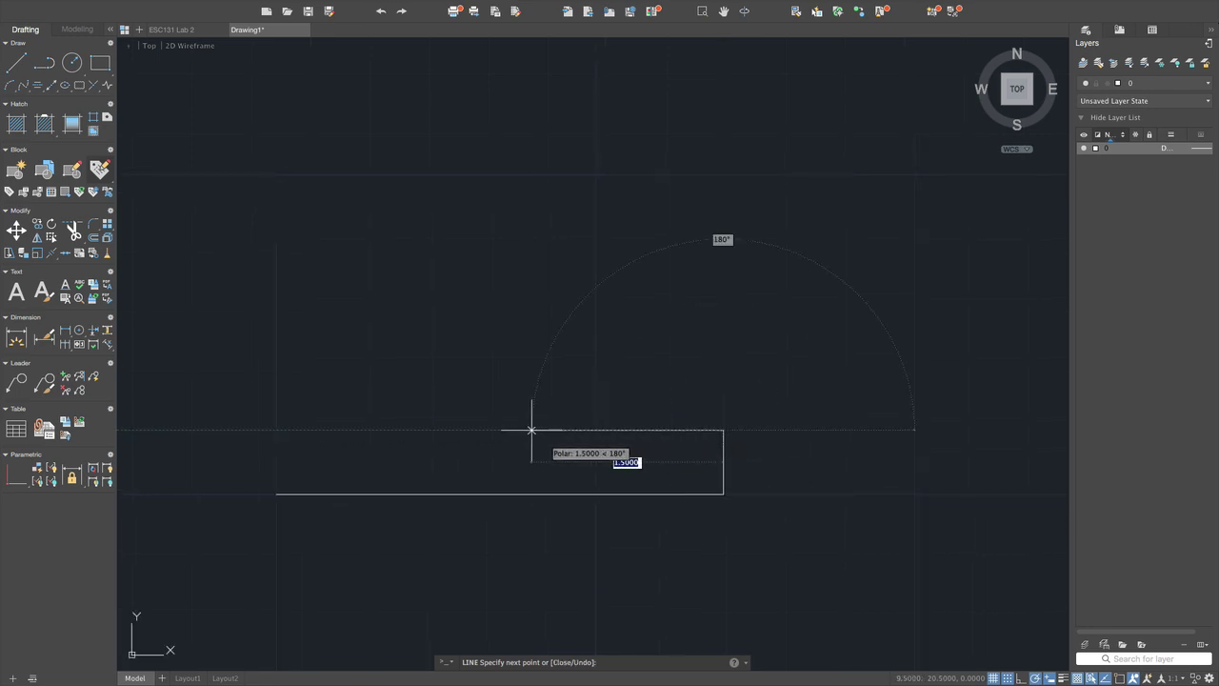
left_click(404, 429)
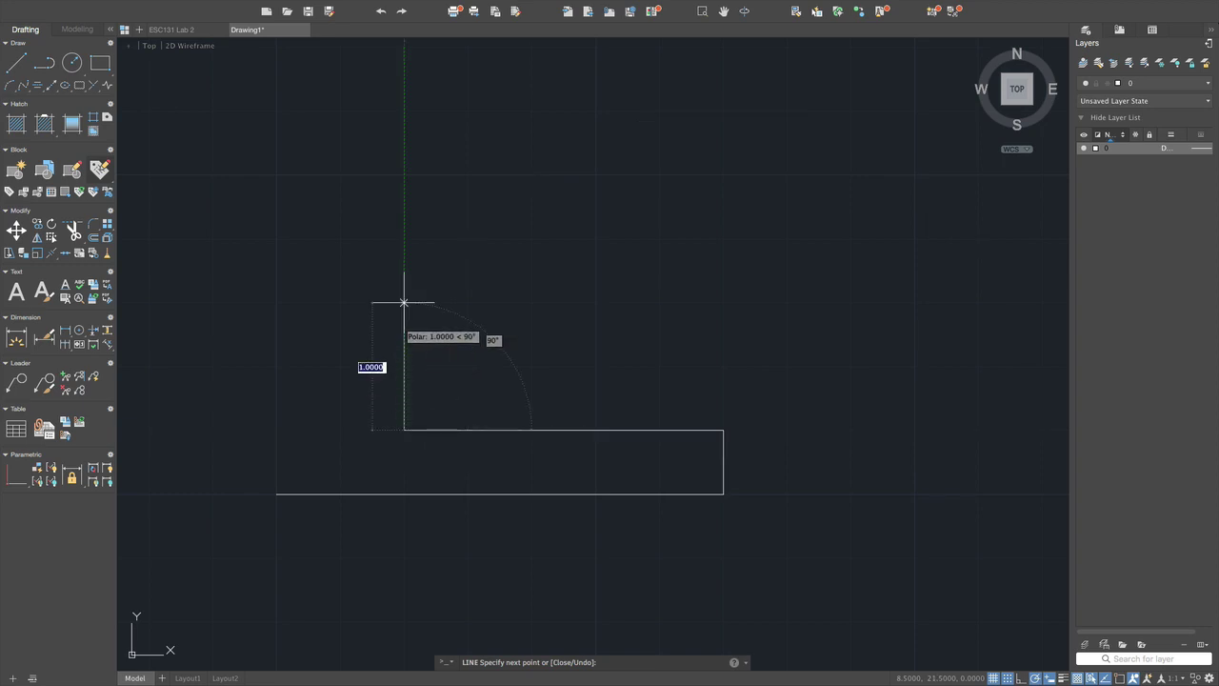
left_click(404, 239)
left_click(276, 239)
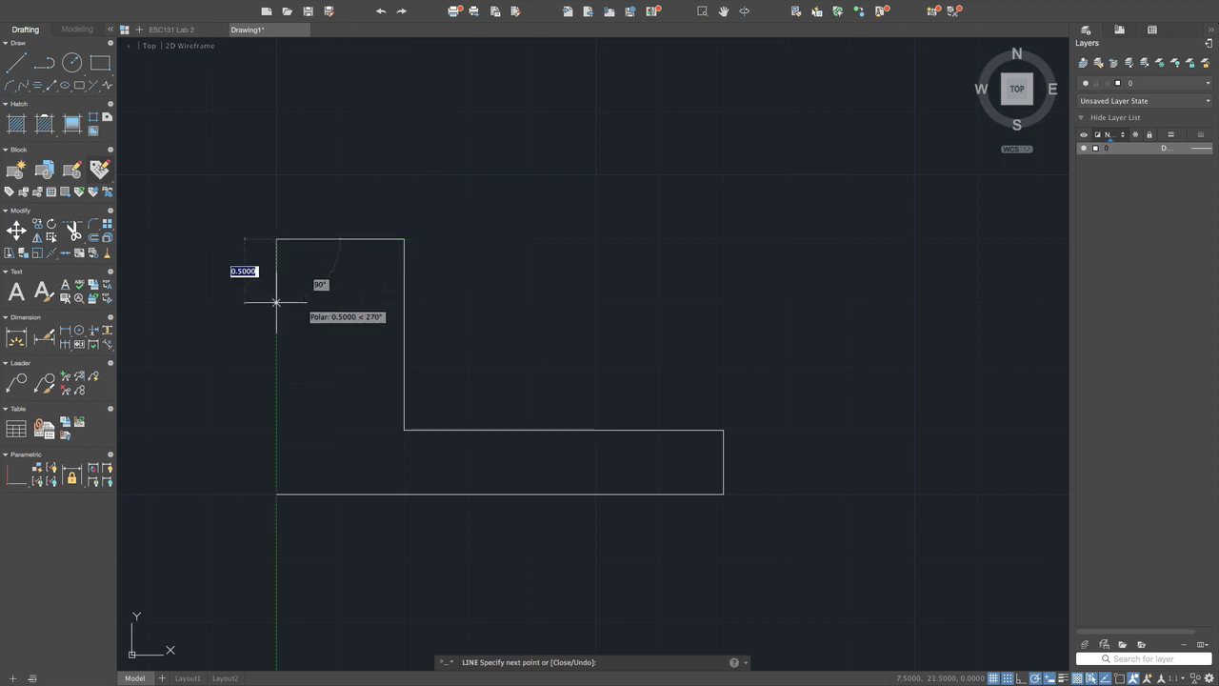
left_click(276, 493)
key("Return")
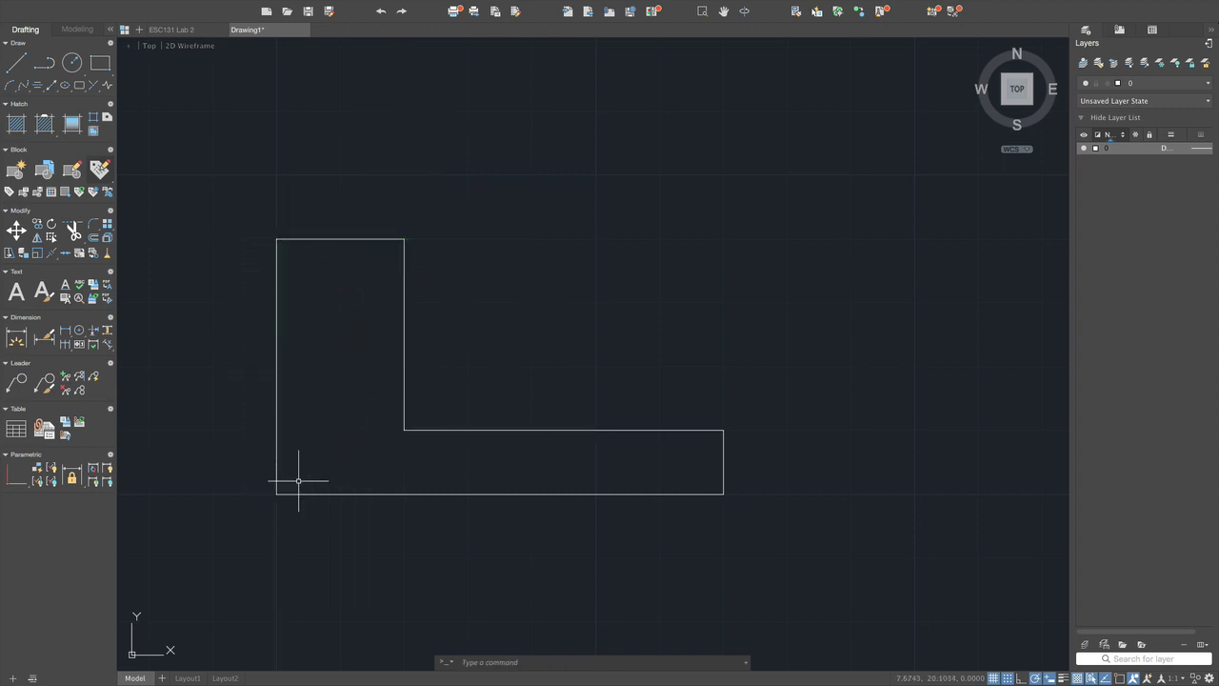
- Check the bracket's sketched top view in Adobe Reader, then return to AutoCAD
key("ctrl+Up")
left_click(610, 62)
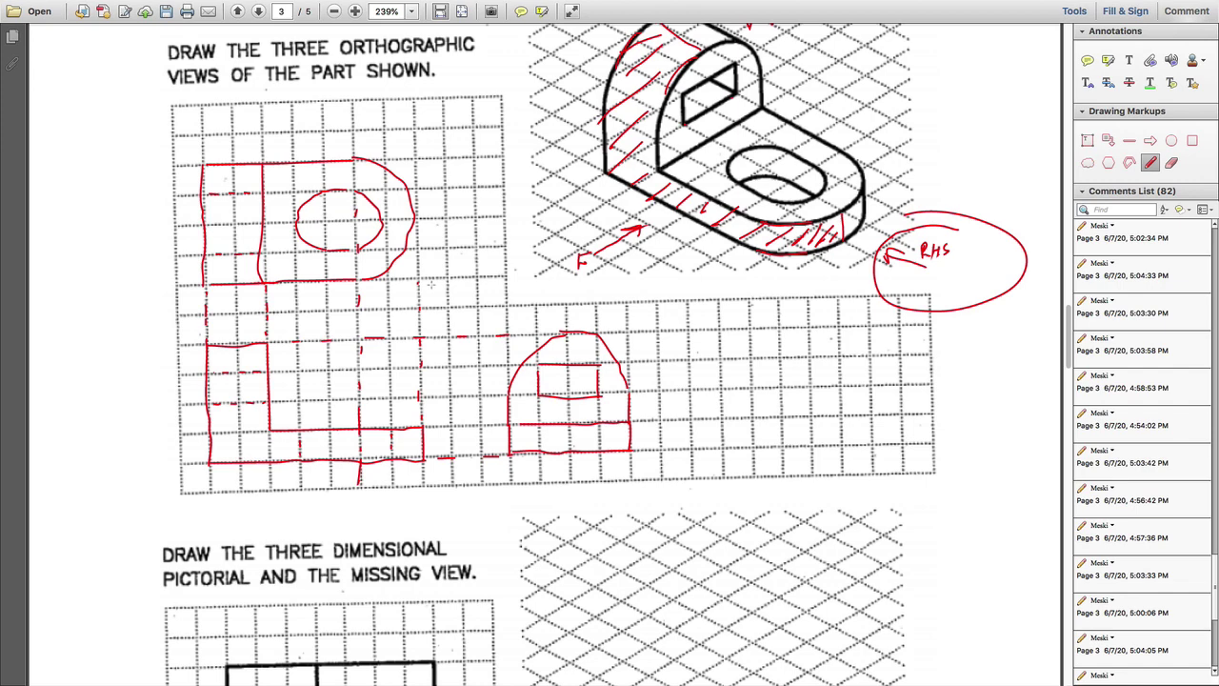
key("ctrl+Up")
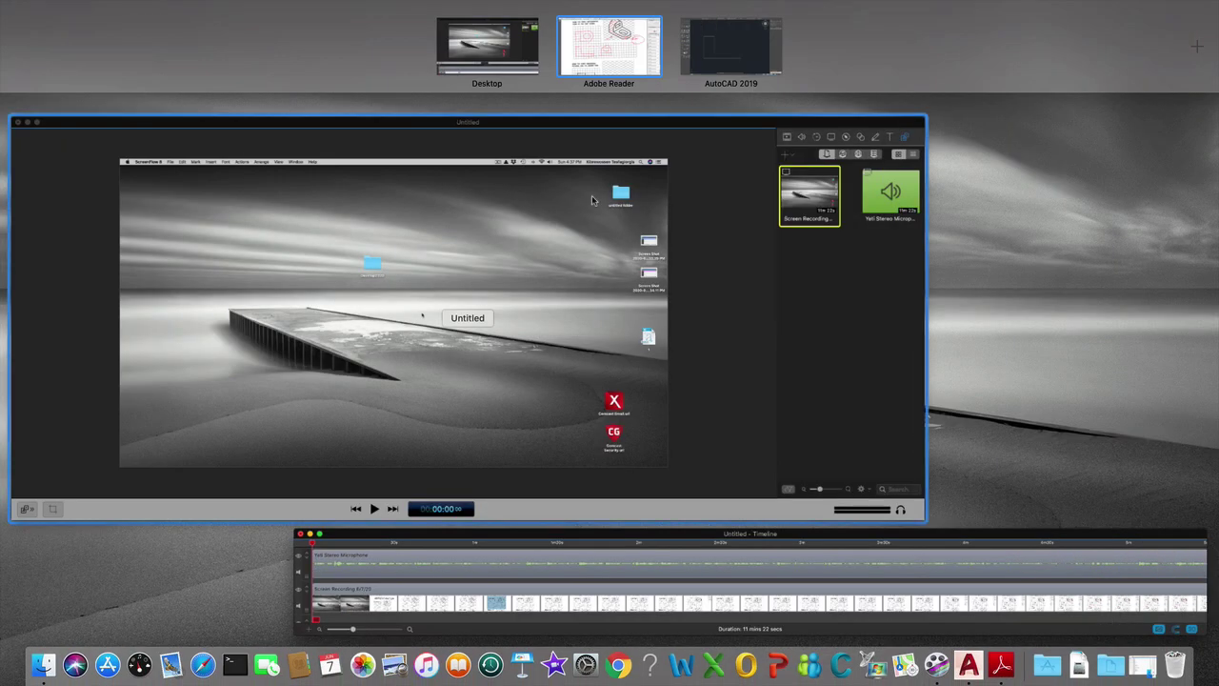
key("ctrl+Right")
- Draw a 1 by 2 unit rectangle with lines from 7.5, 25 to 8.5, 23, aligned above the L's upright
scroll(317, 183, "down", 6)
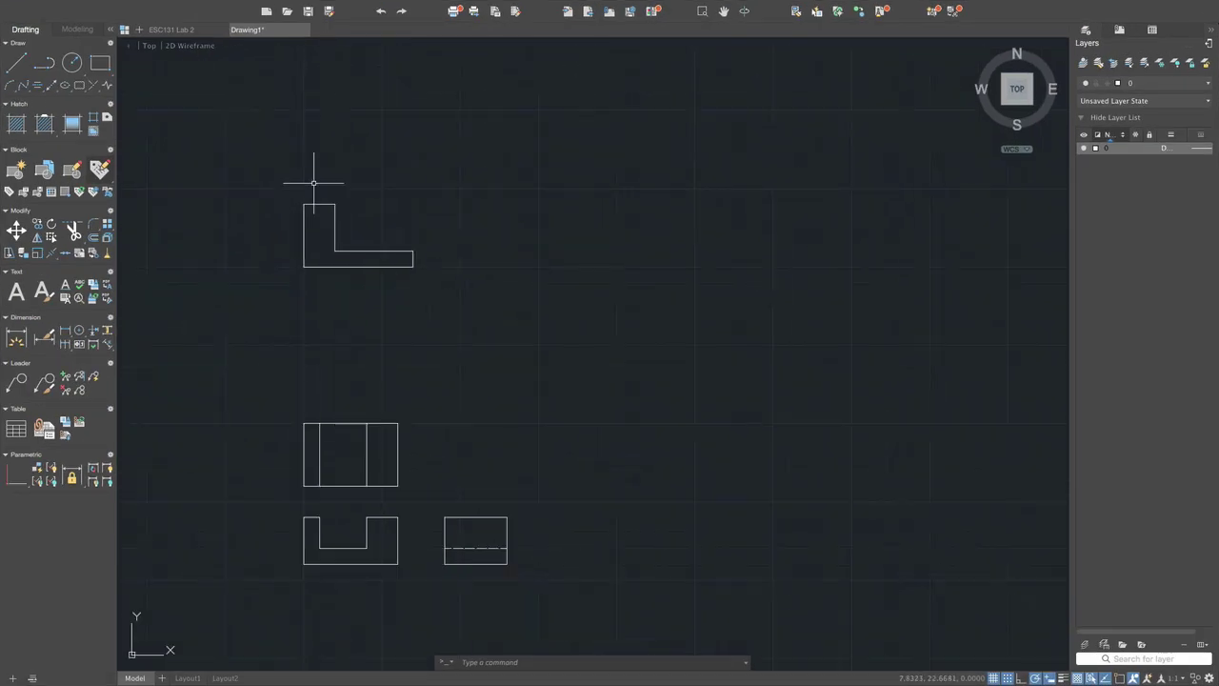
scroll(313, 114, "up", 3)
scroll(312, 114, "up", 1)
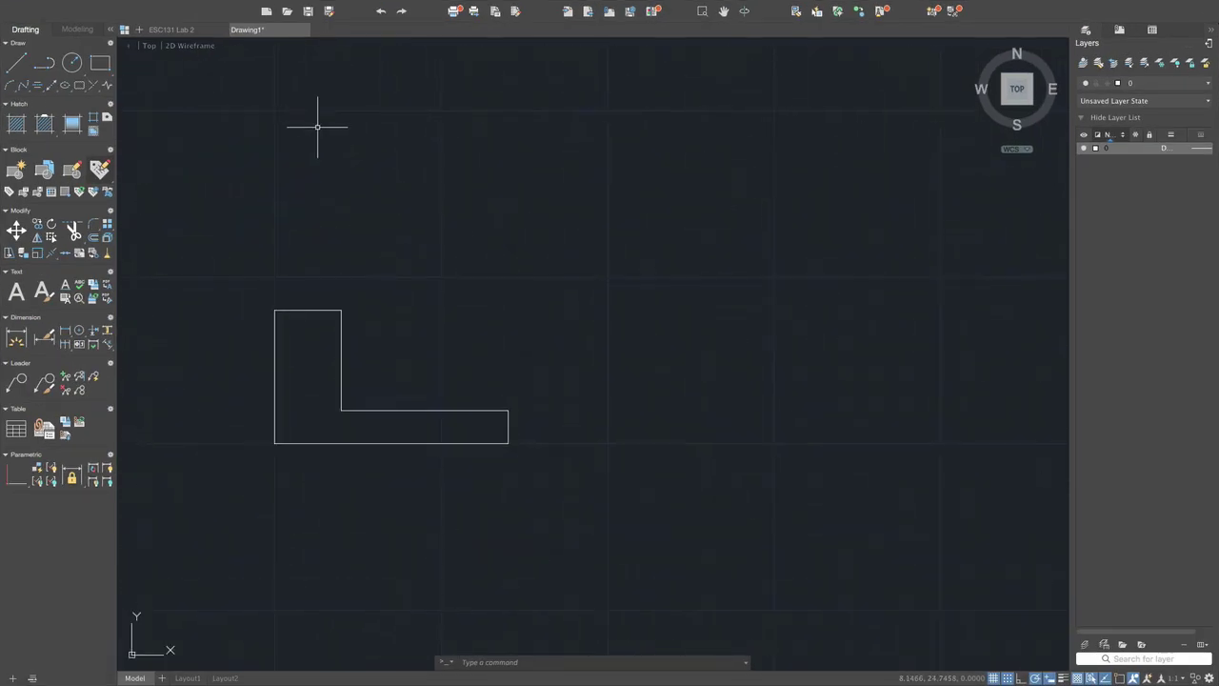
left_click(15, 63)
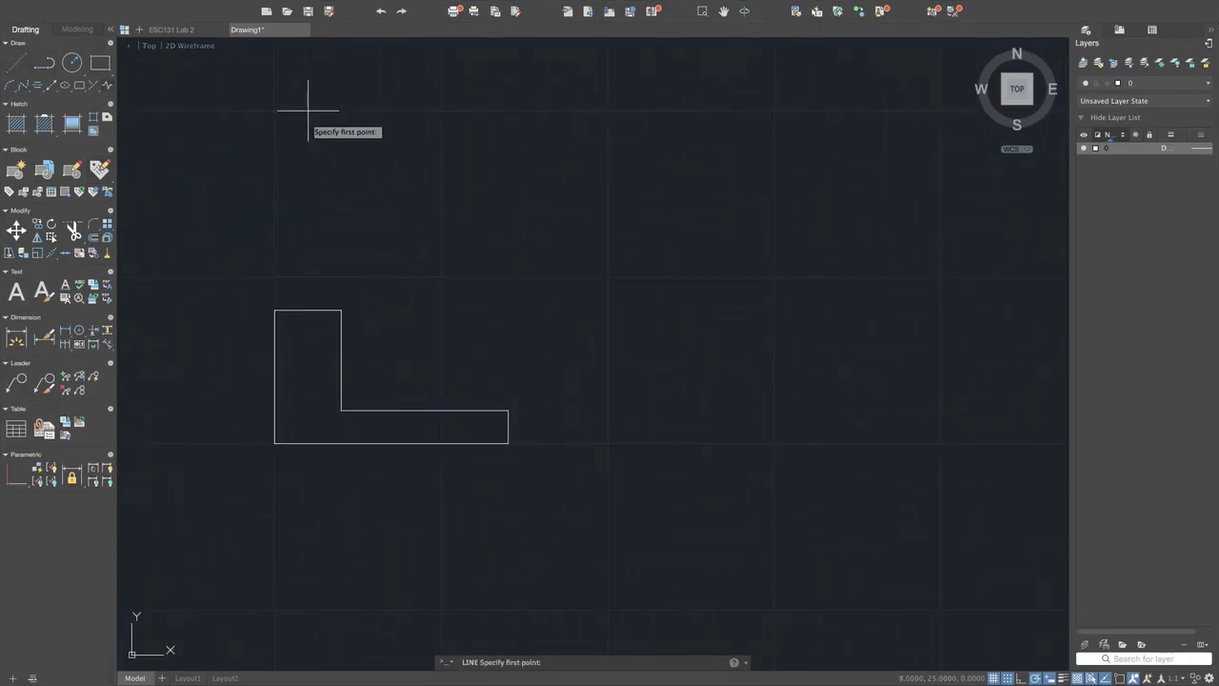
left_click(274, 111)
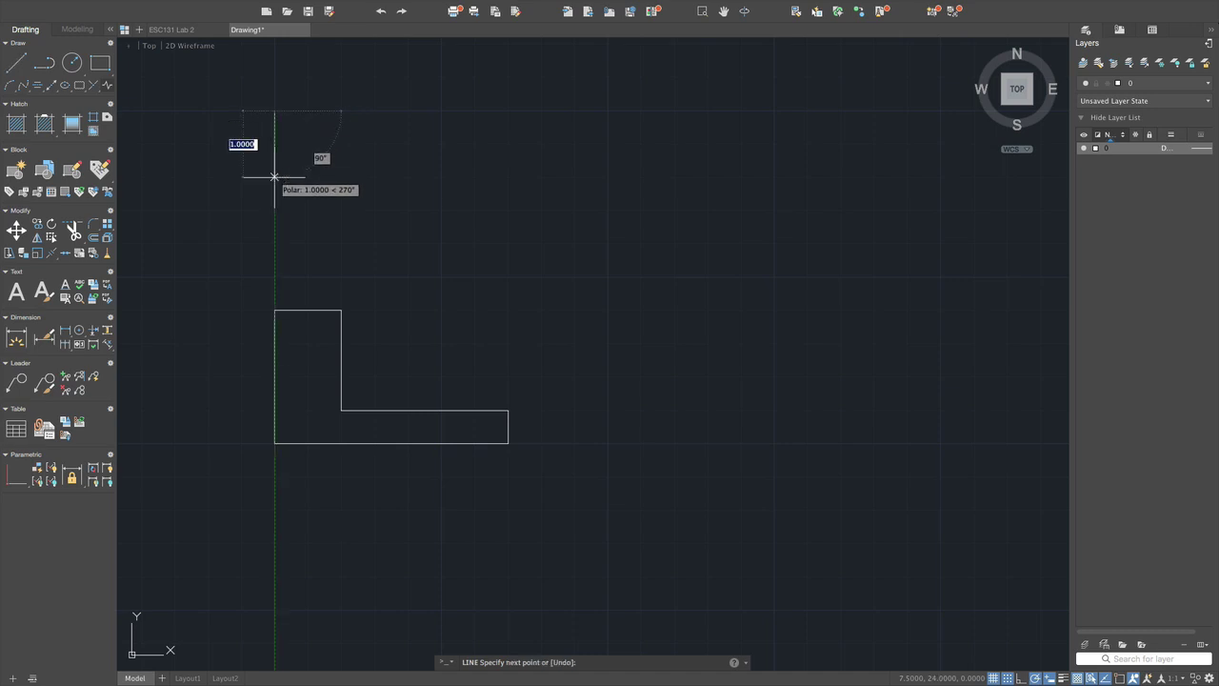
left_click(275, 243)
left_click(340, 243)
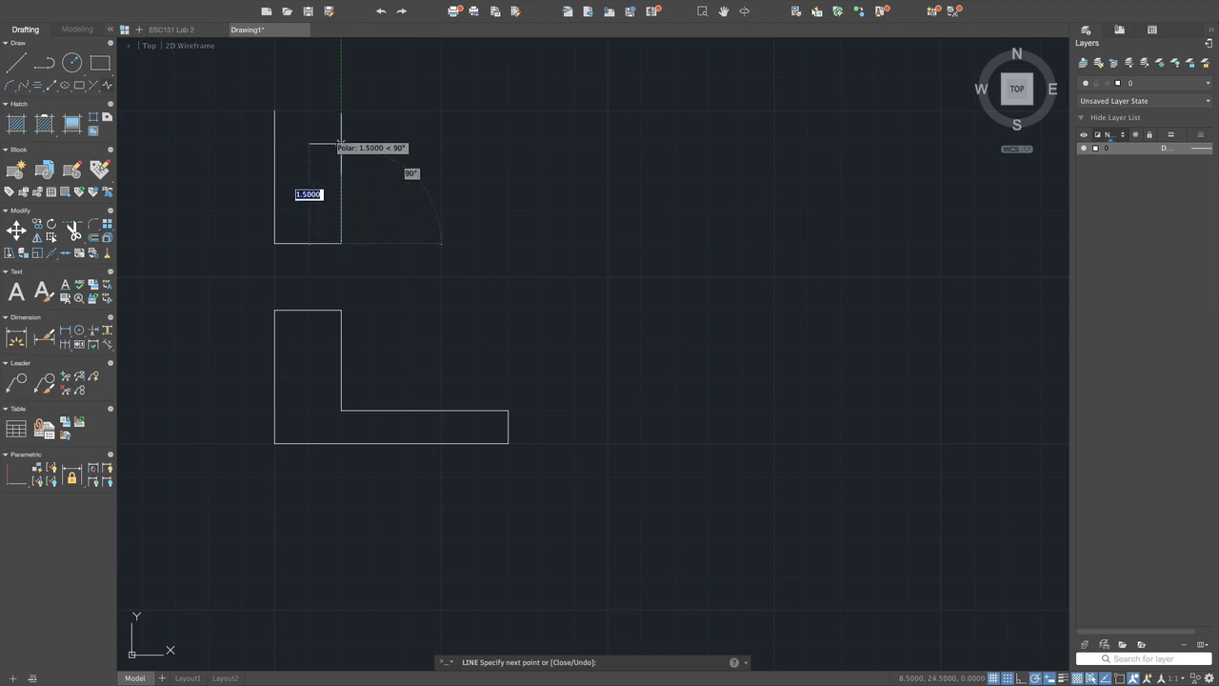
left_click(341, 111)
left_click(274, 111)
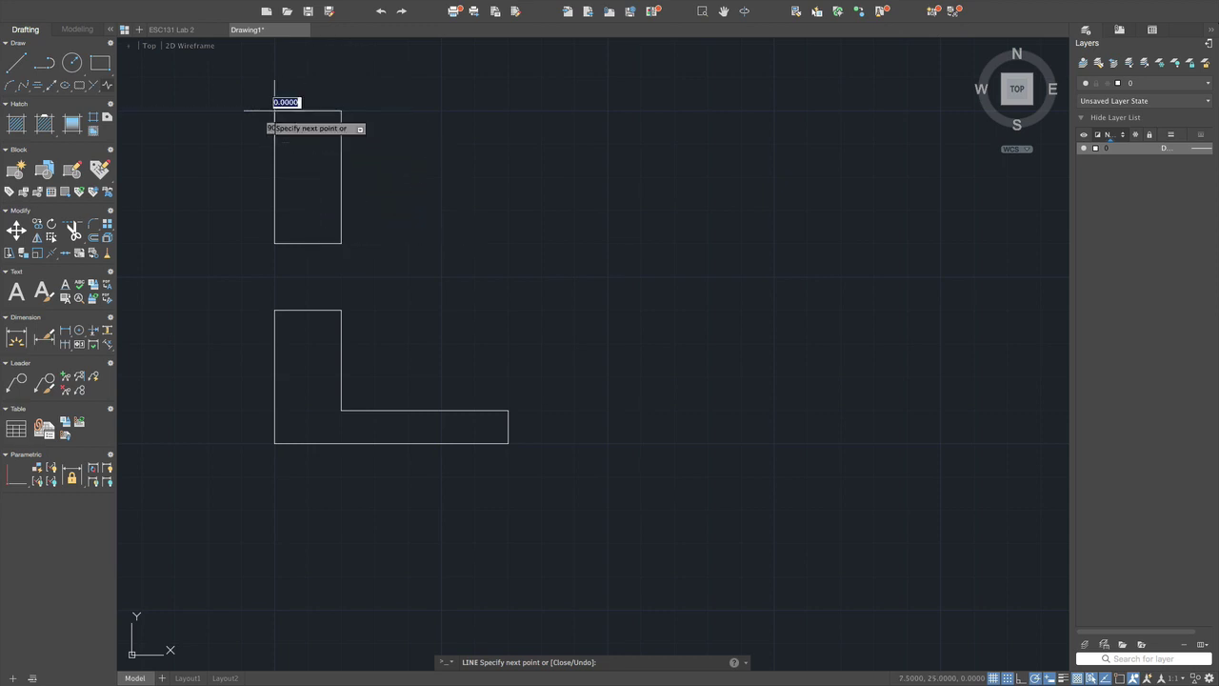
key("Escape")
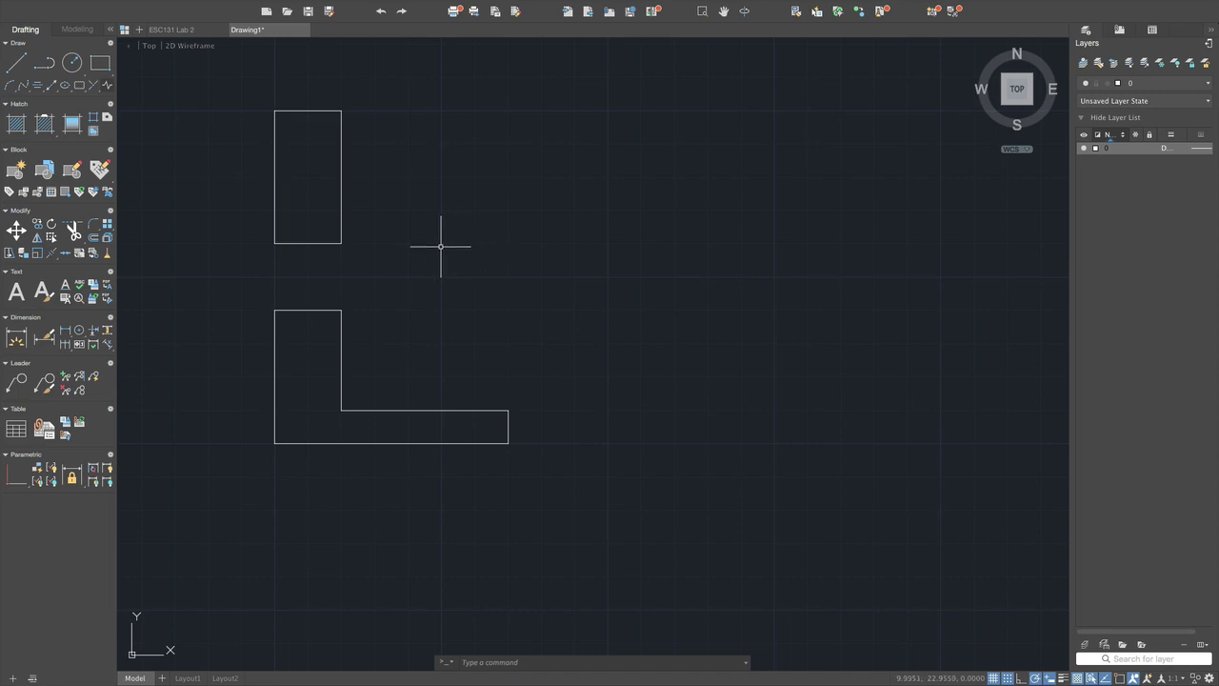
- Extend the top view with lines from 8.5, 23 through 10, 23 and 10, 25 back to 8.5, 25
left_click(21, 67)
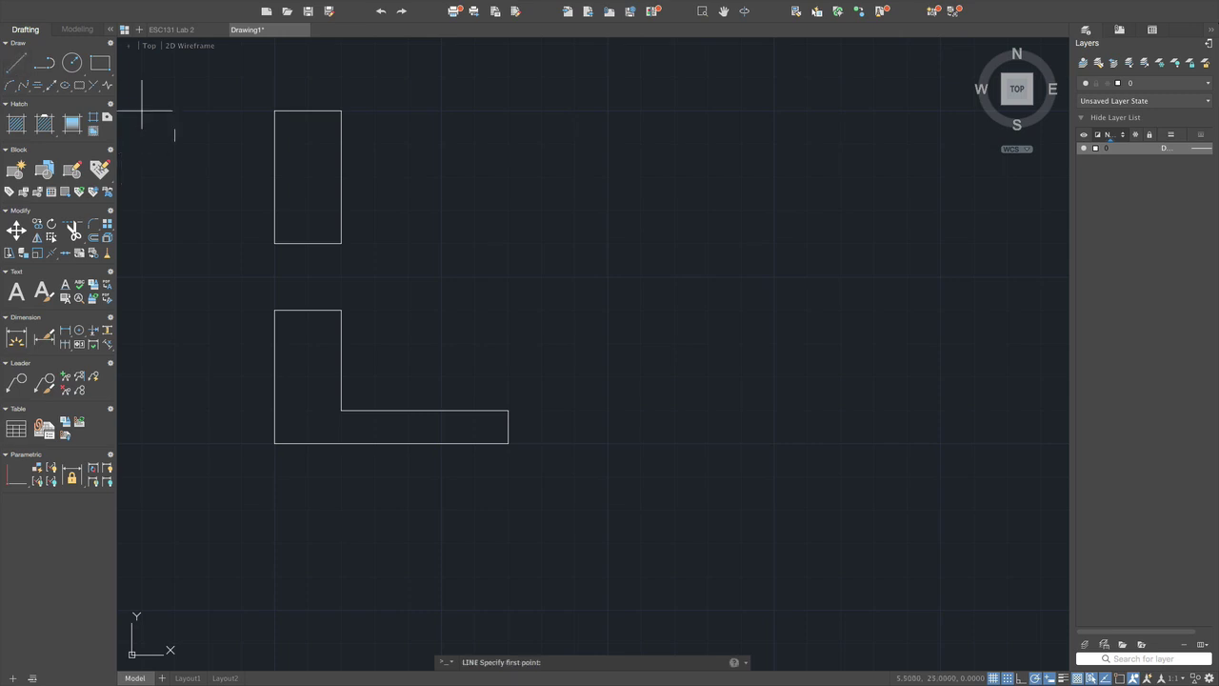
left_click(341, 243)
type("1")
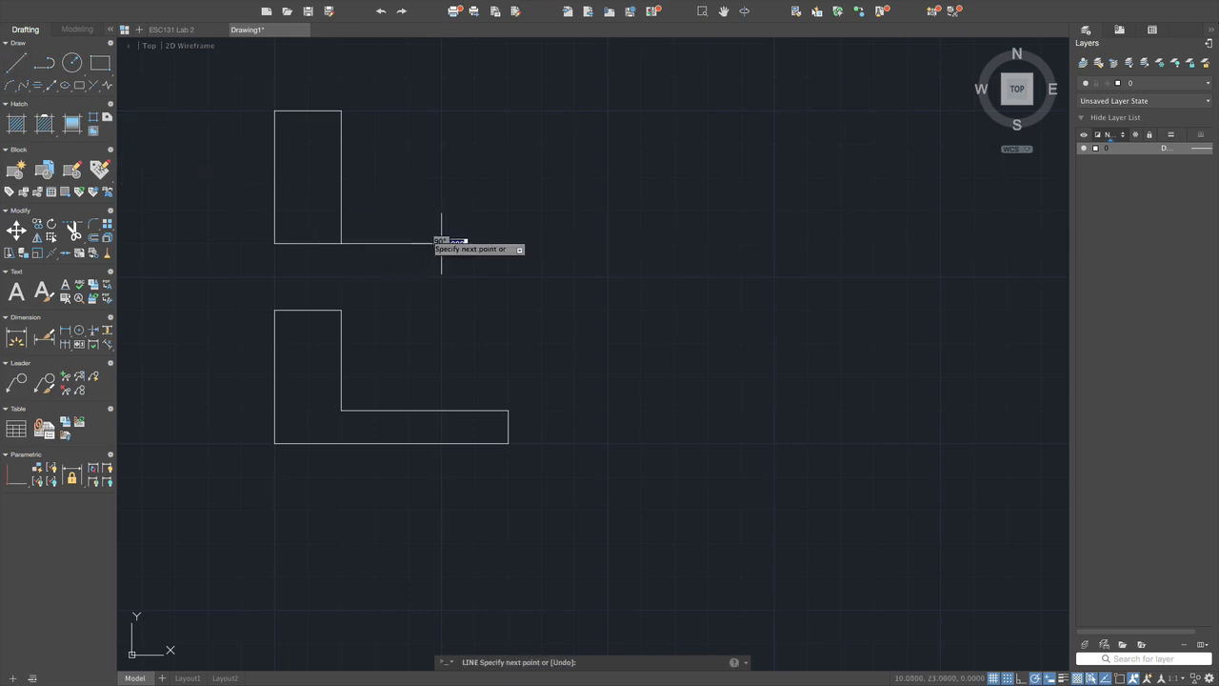
key("Return")
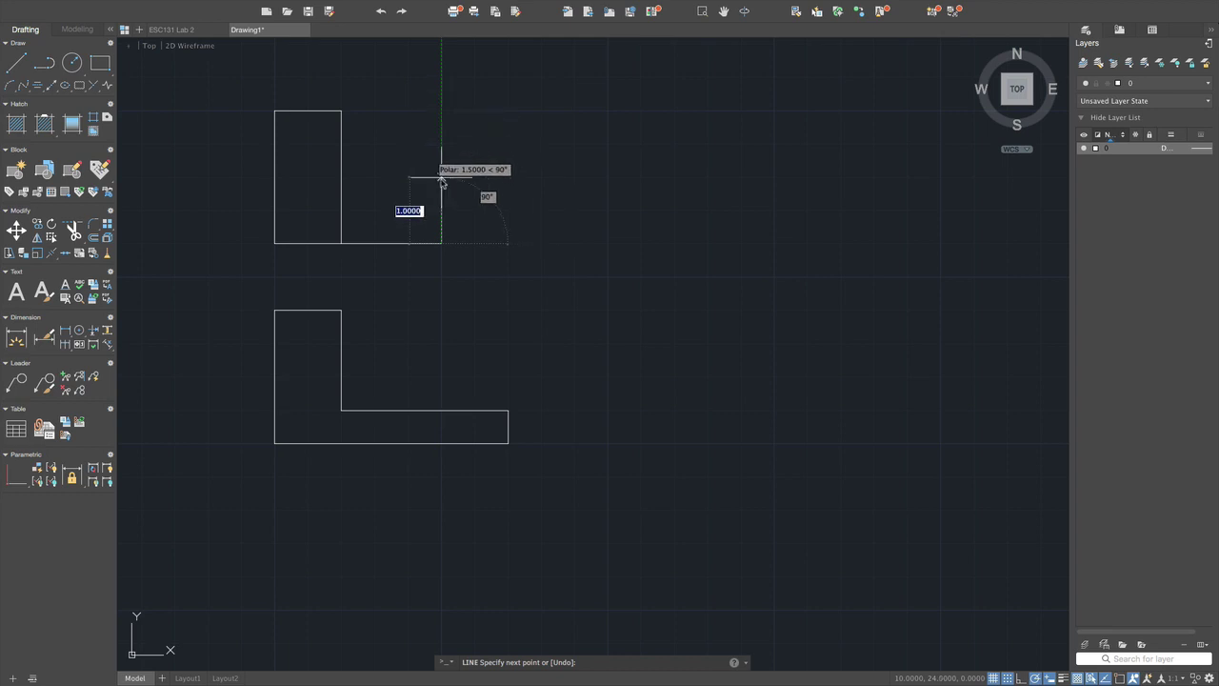
left_click(441, 110)
left_click(341, 110)
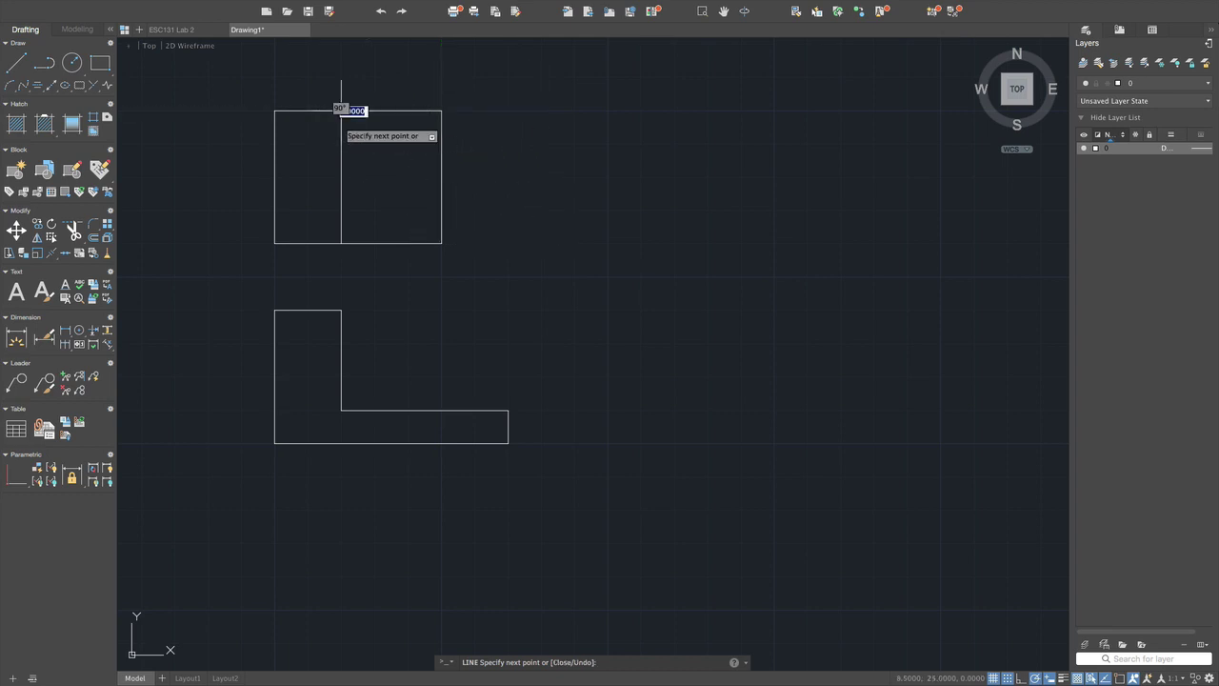
key("Escape")
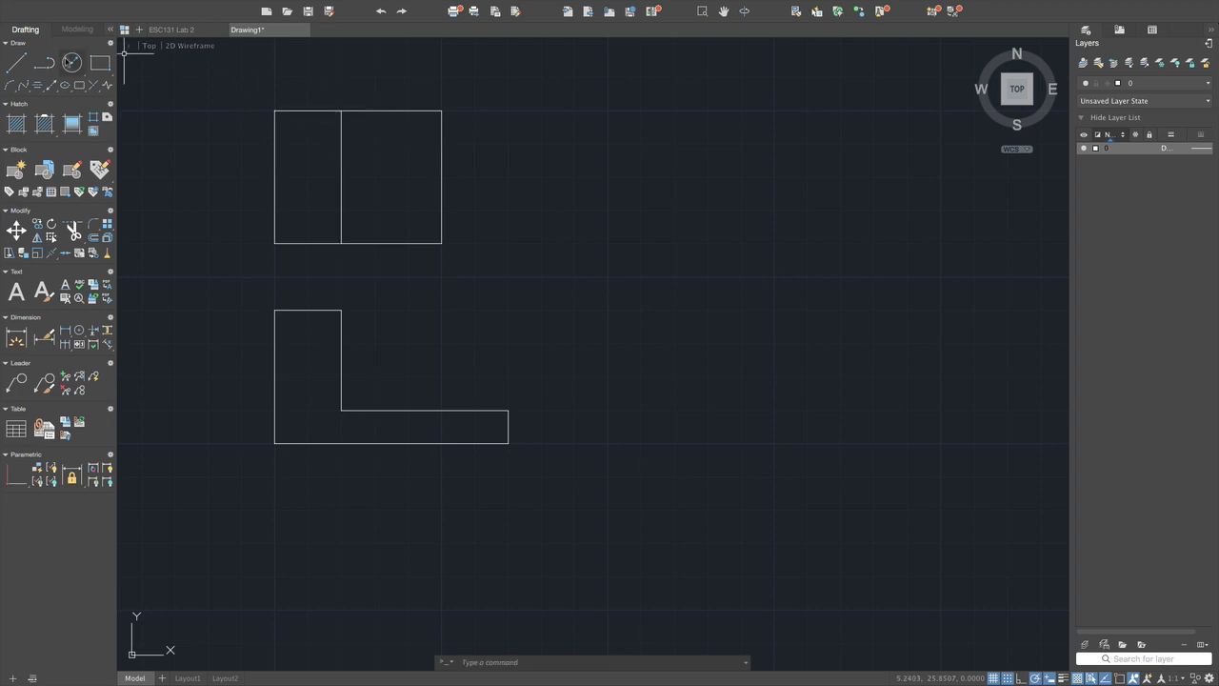
- Draw a circle of radius 1 centred at 10, 24 on the midpoint of the top view's outer vertical edge
left_click(71, 63)
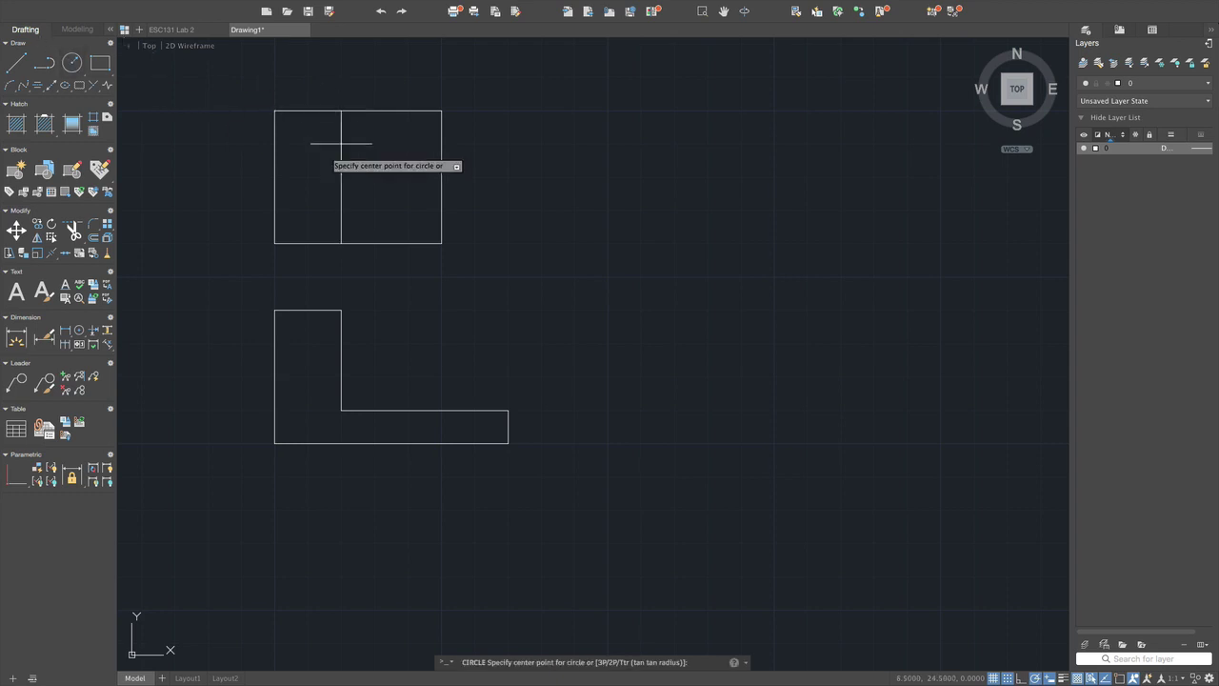
left_click(441, 177)
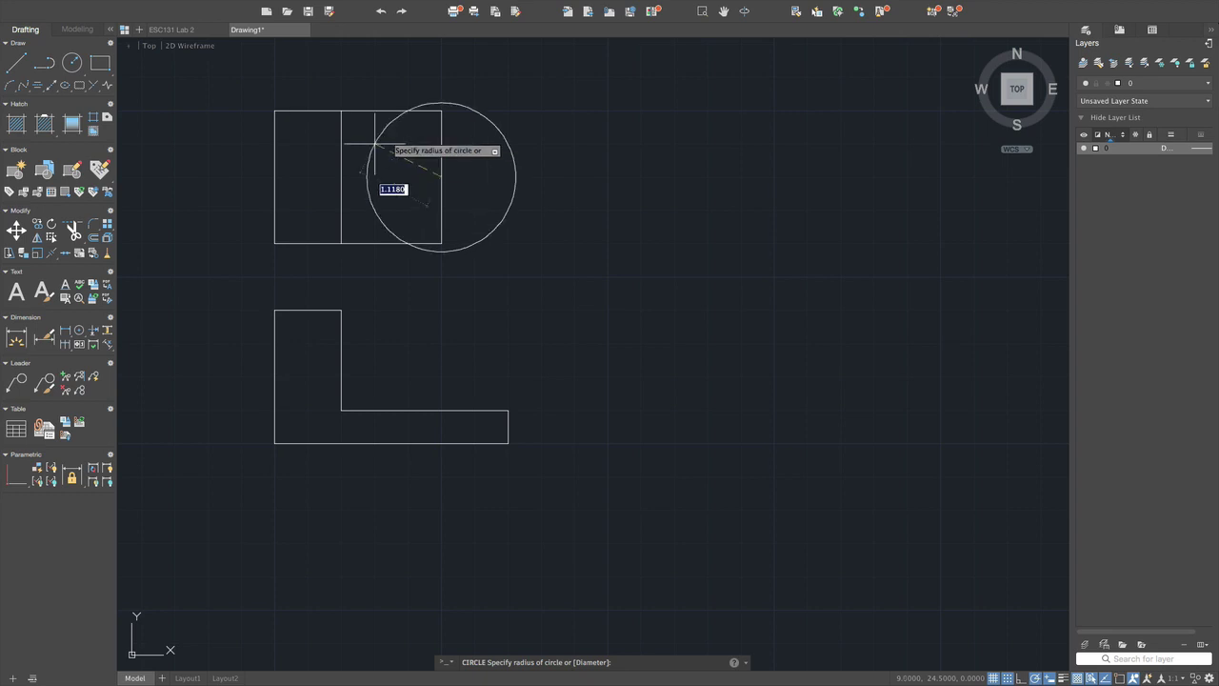
left_click(441, 110)
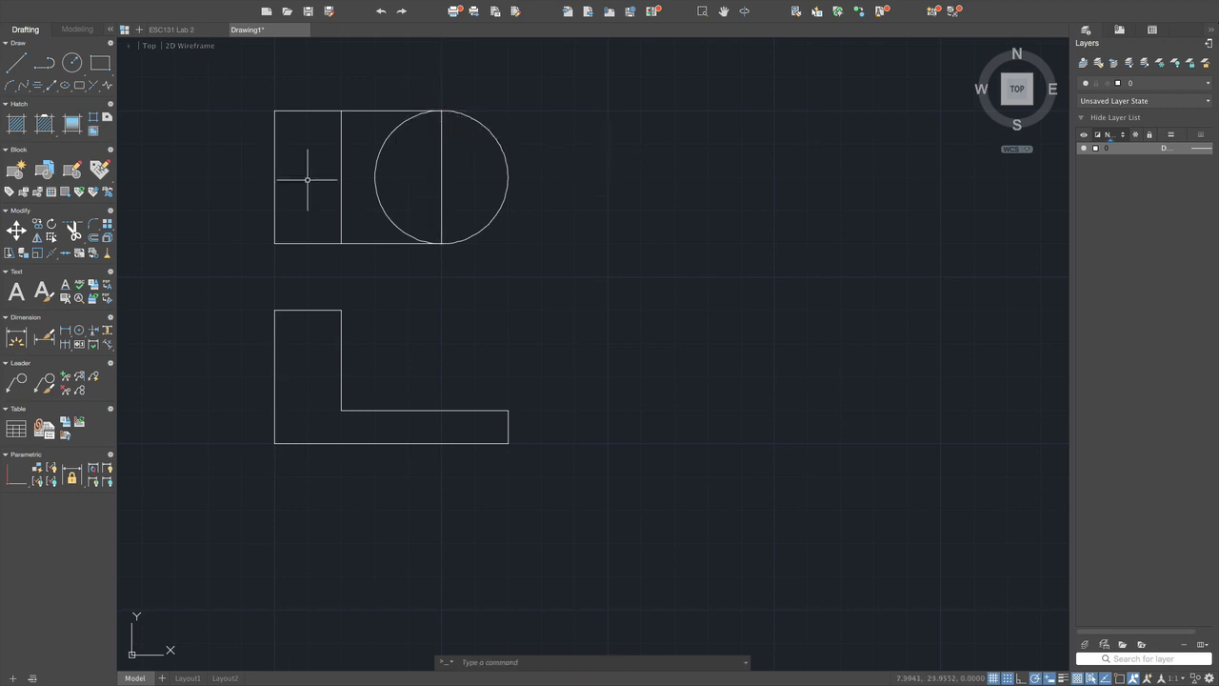
- Trim away the circle's inner half between the top view's horizontal edges and delete the vertical line through its centre
type("tr")
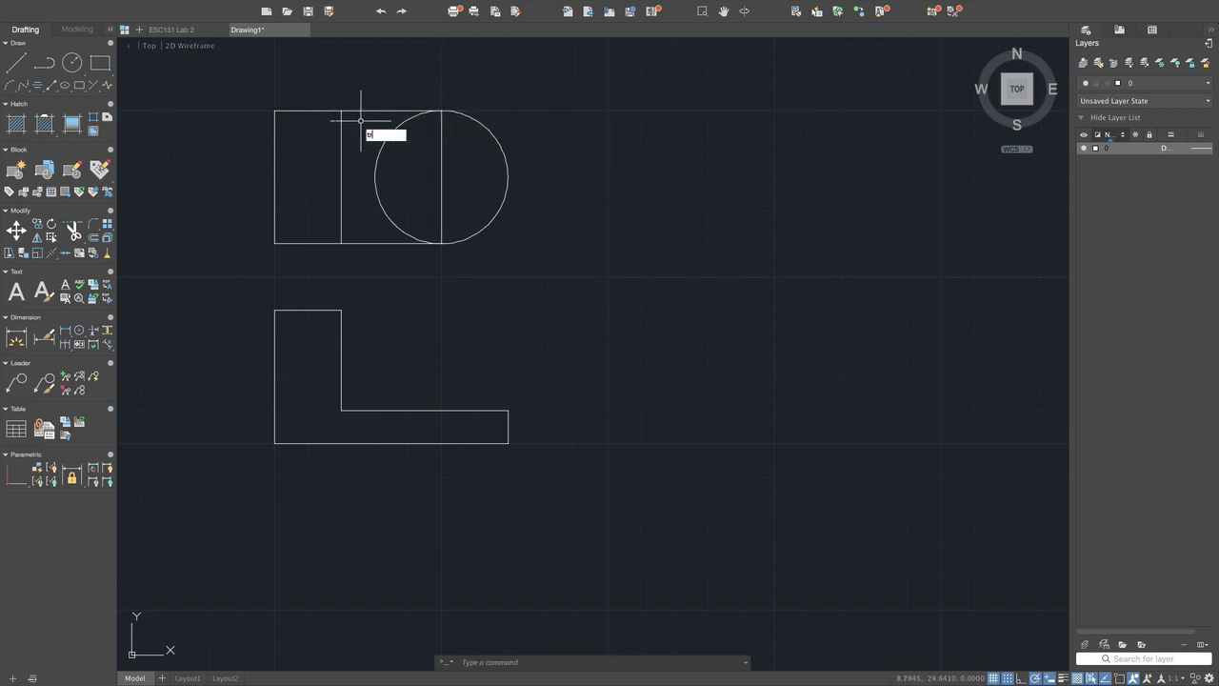
key("Return")
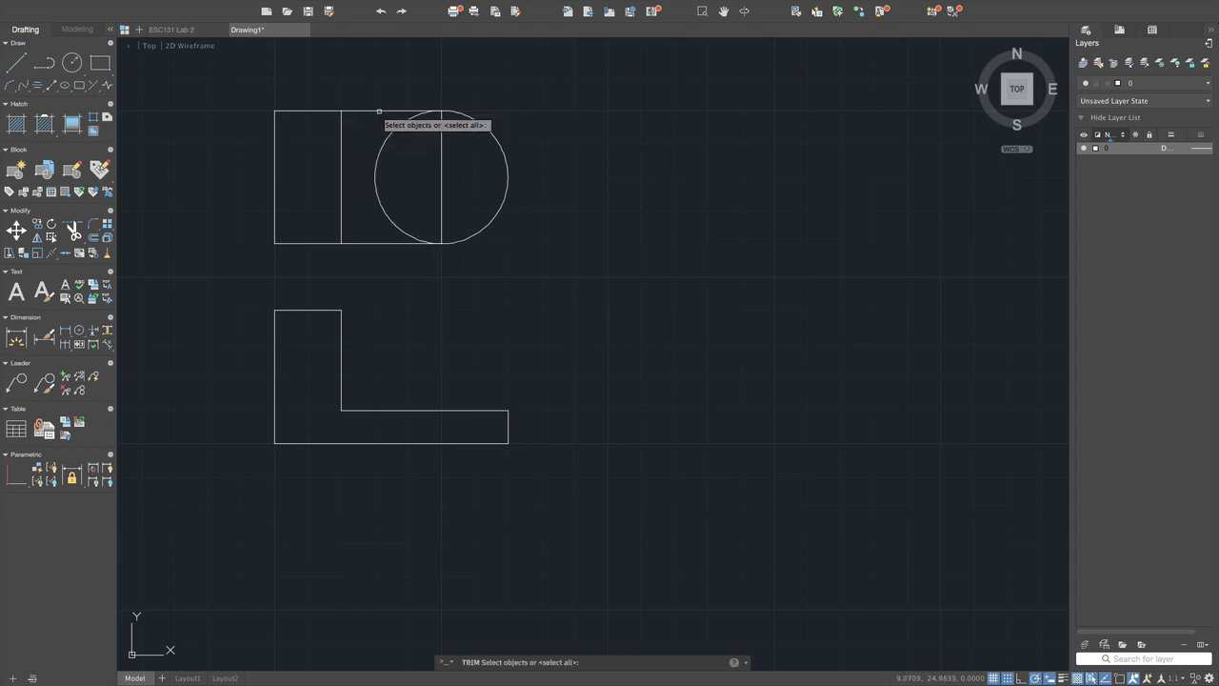
left_click(383, 110)
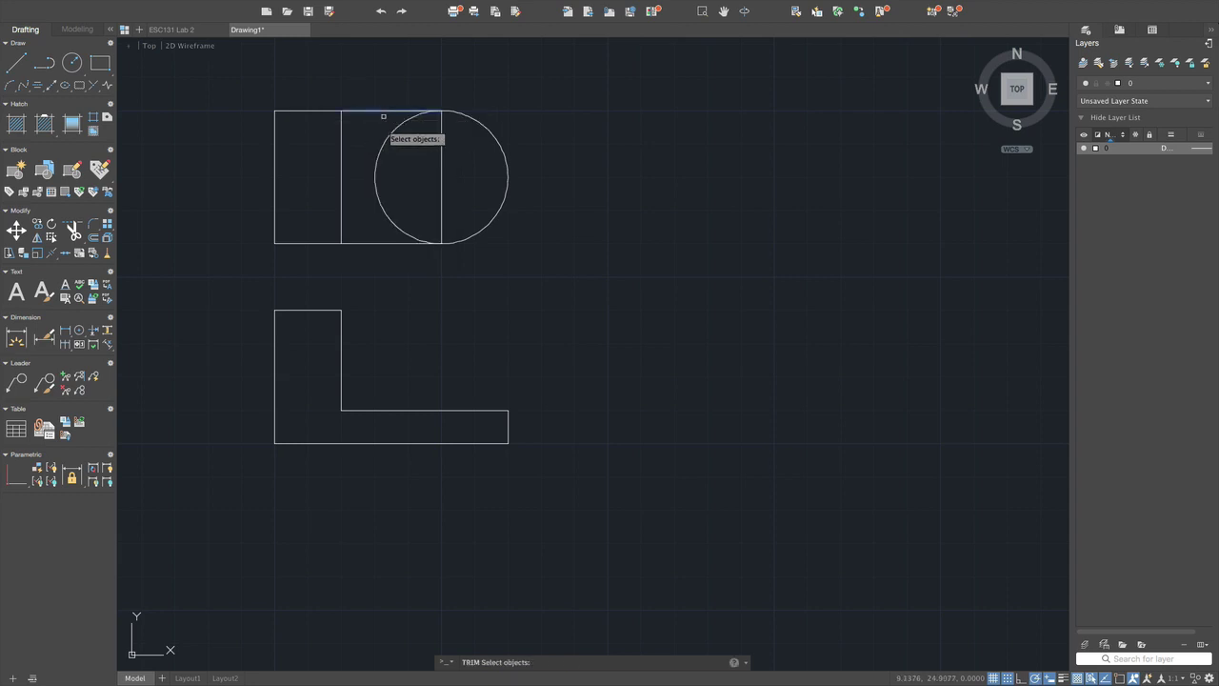
left_click(384, 242)
key("Return")
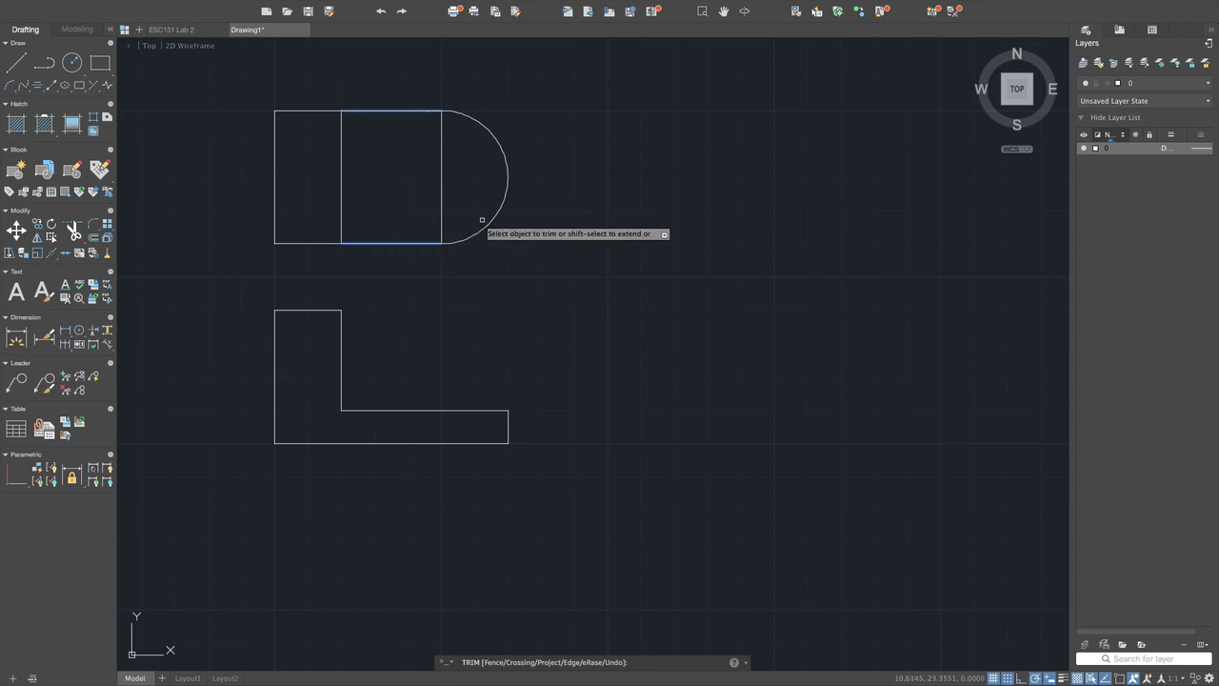
key("Escape")
left_click(442, 184)
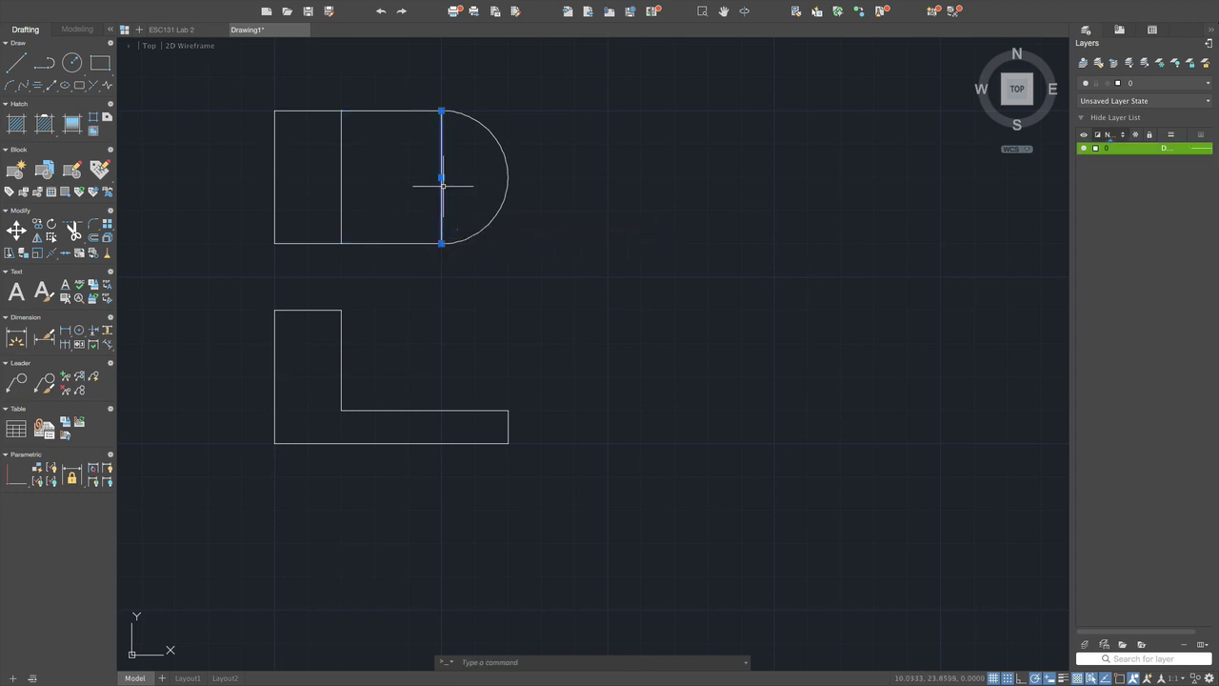
key("Delete")
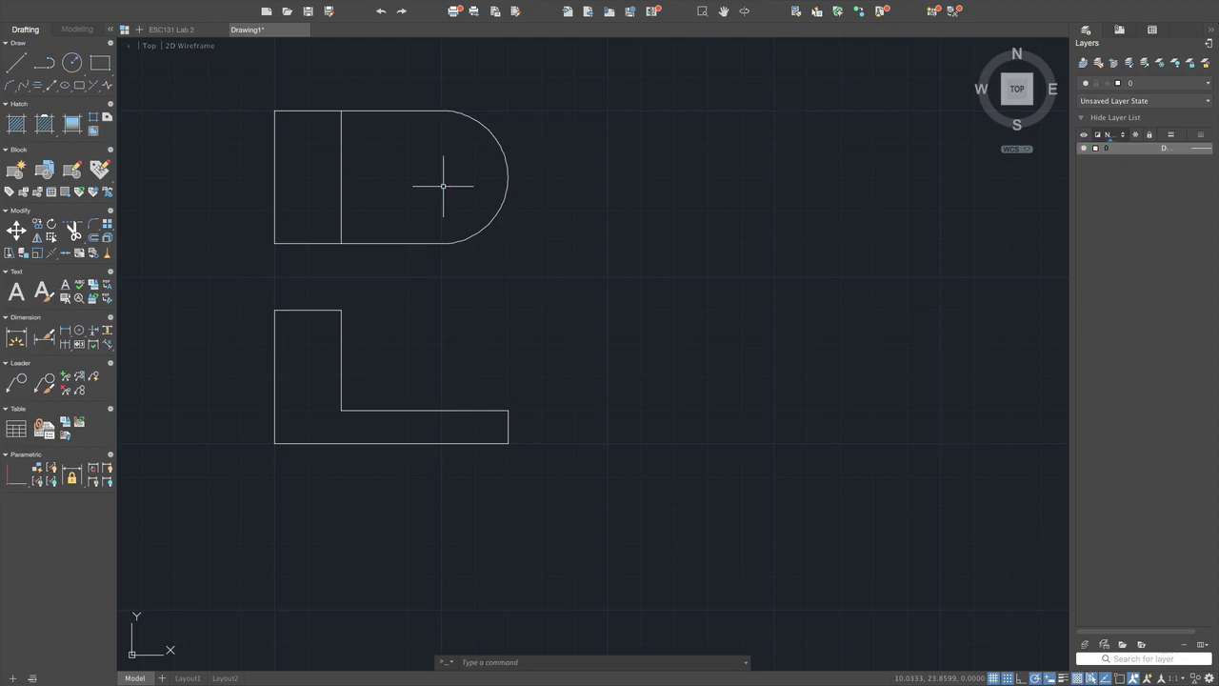
- Check the slot in the sketched top view in Adobe Reader, then return to AutoCAD
key("ctrl+Up")
left_click(606, 47)
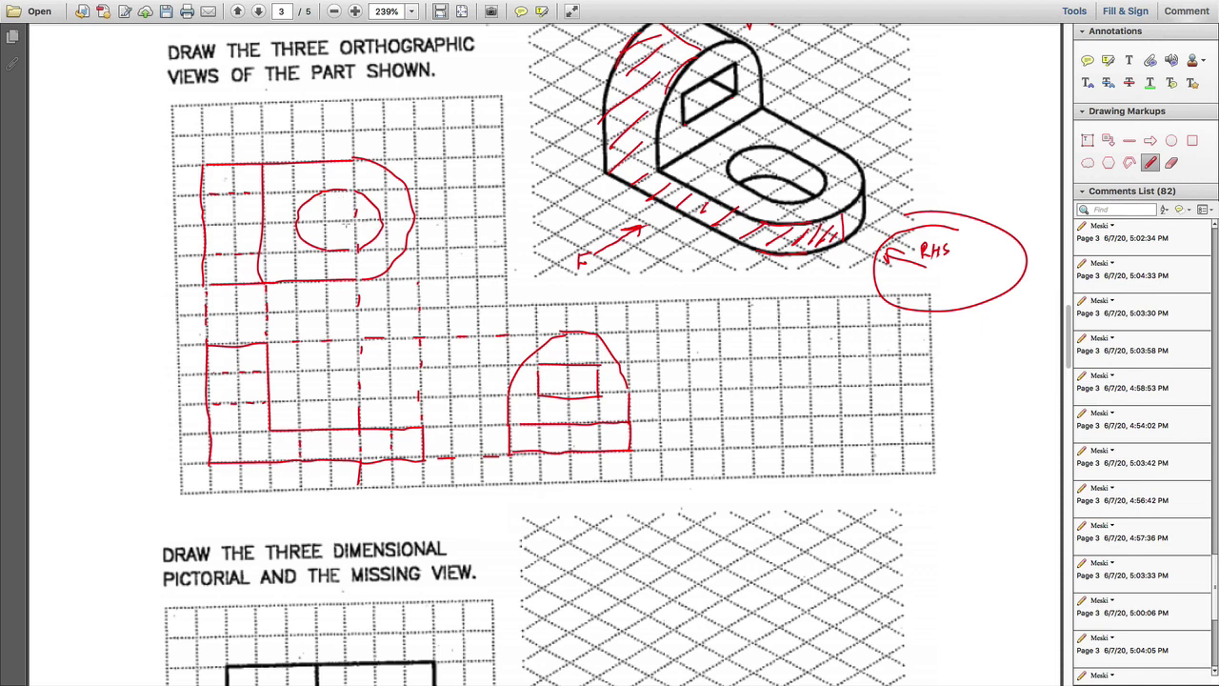
key("ctrl+Up")
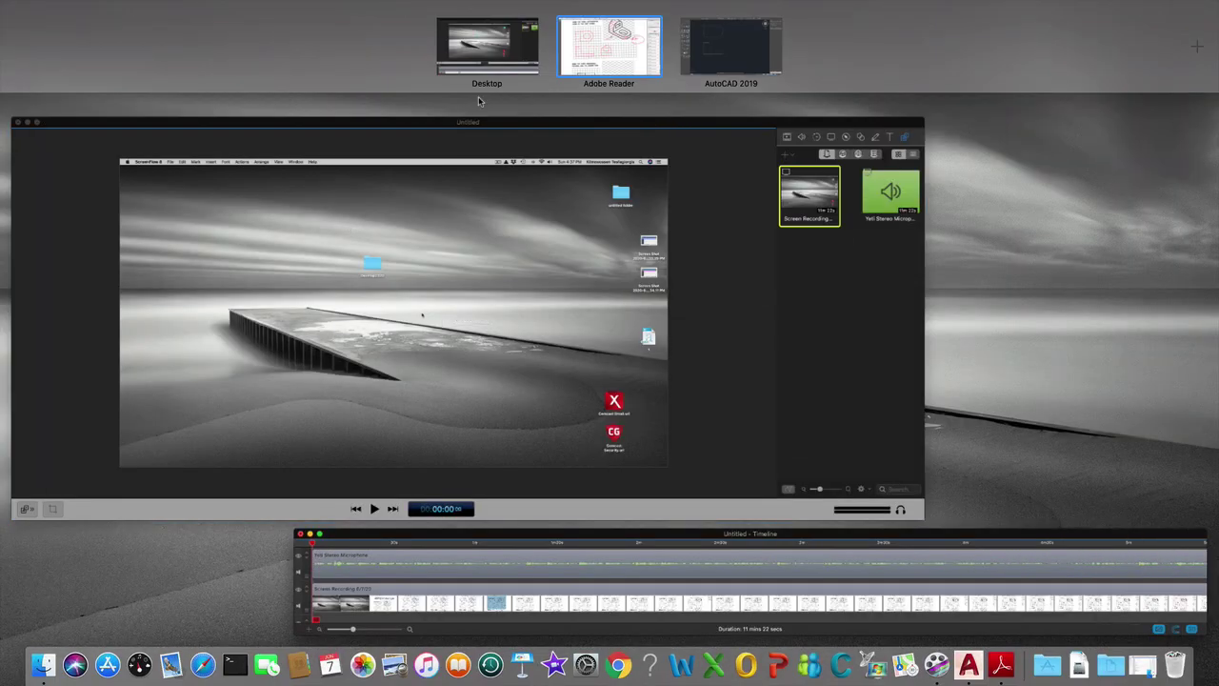
left_click(744, 53)
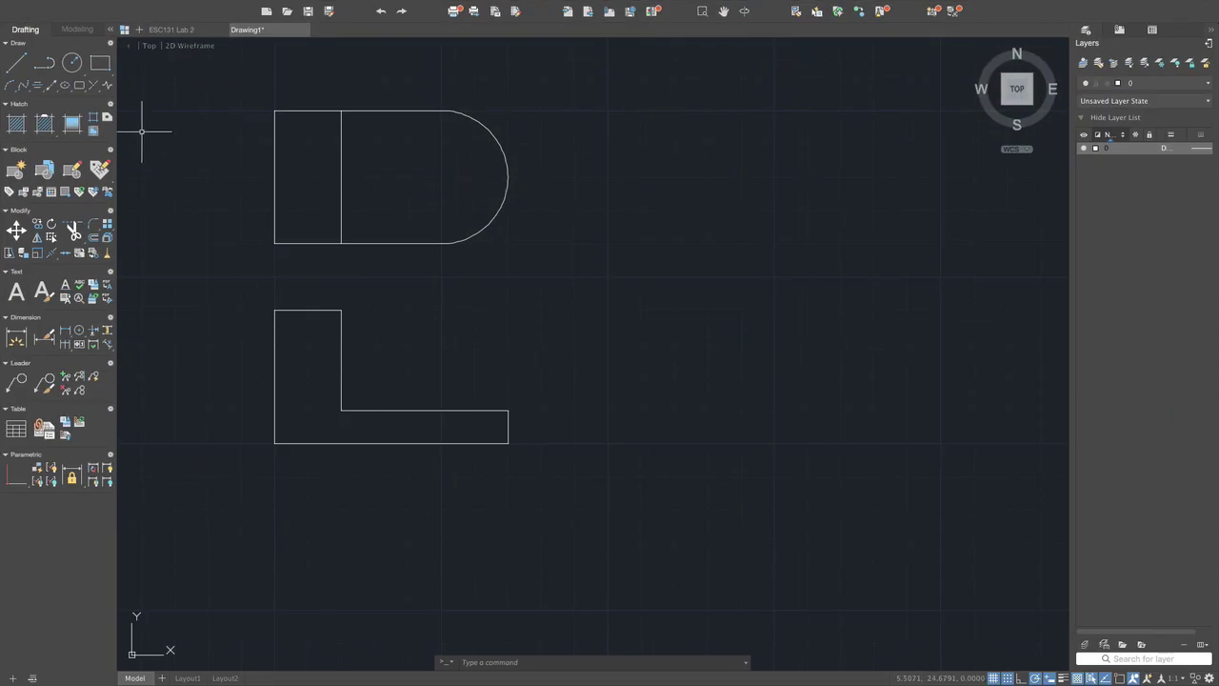
- Draw two circles of radius 0.5 in the top view, centred at 10, 24 and 9.5, 24
left_click(72, 63)
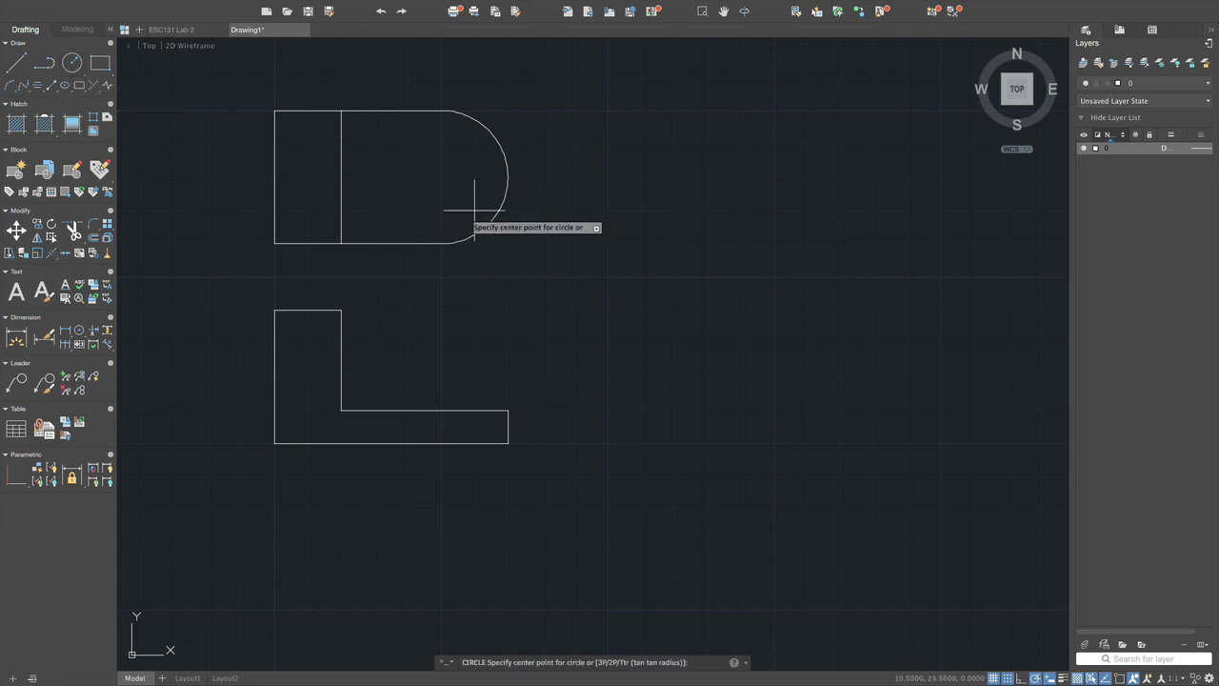
left_click(441, 177)
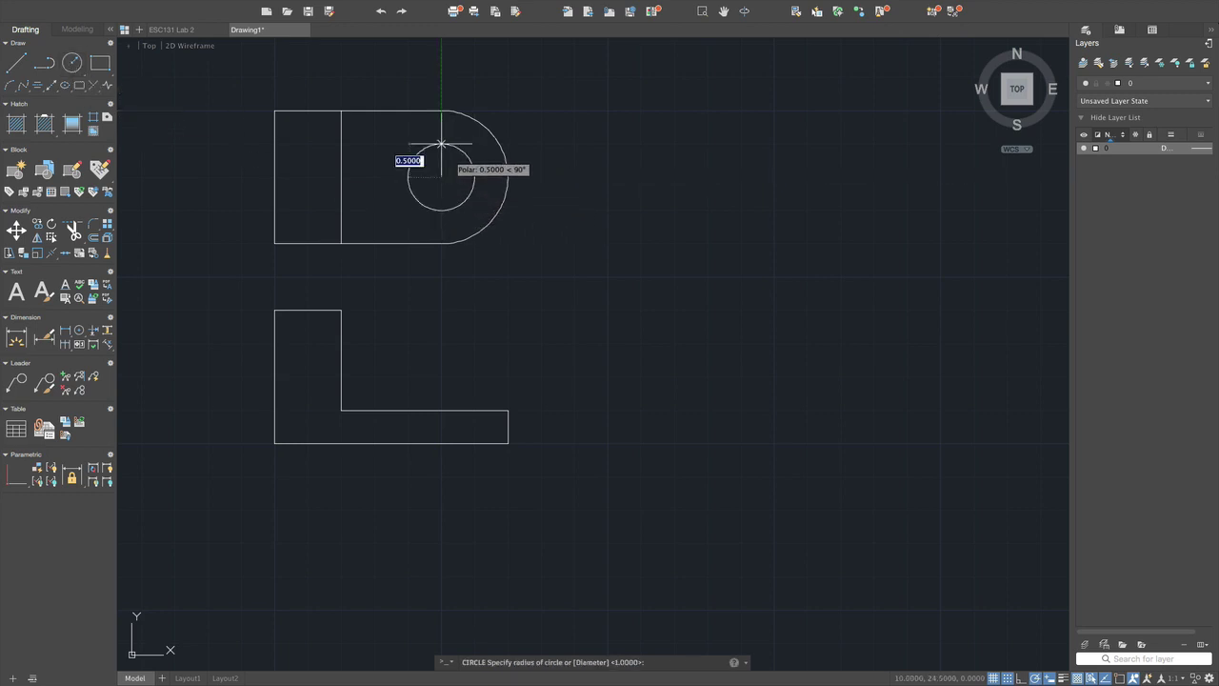
left_click(441, 144)
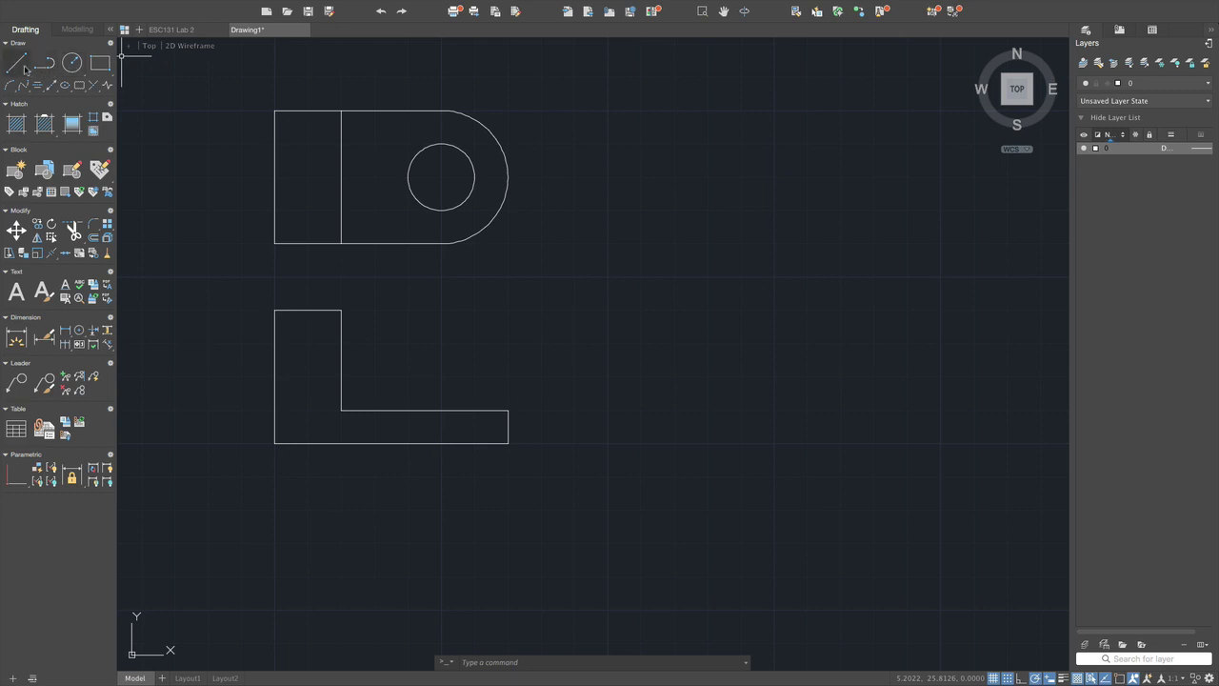
left_click(70, 64)
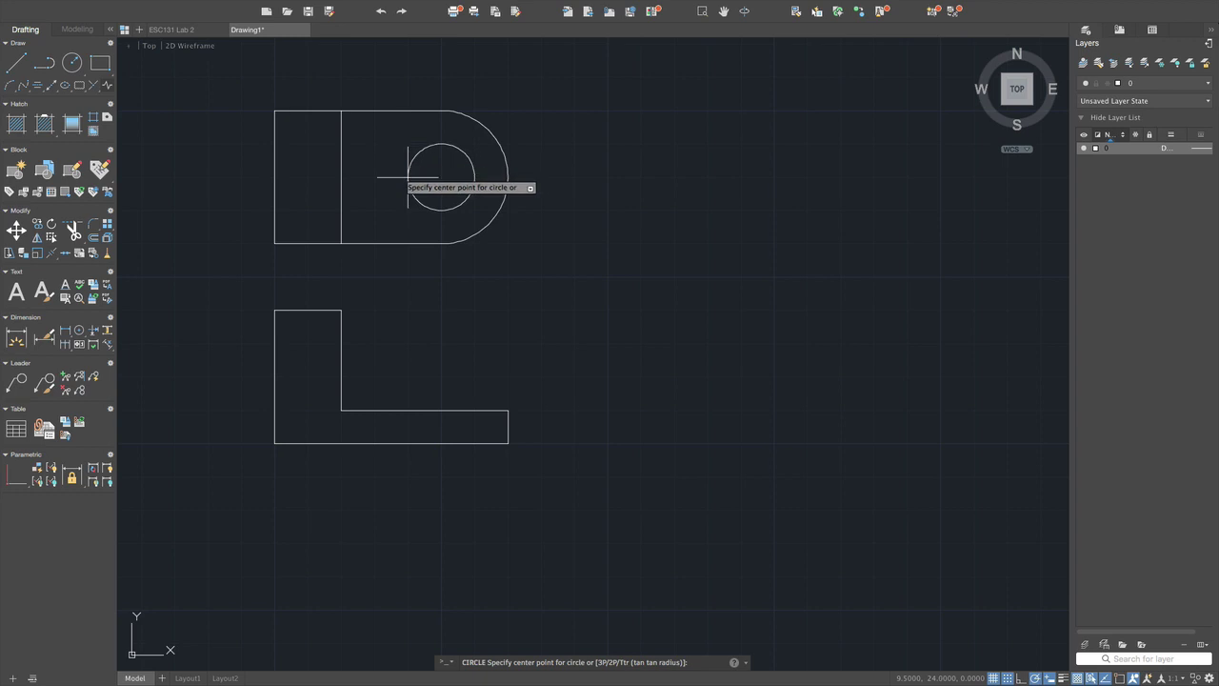
scroll(410, 181, "up", 1)
scroll(412, 177, "up", 4)
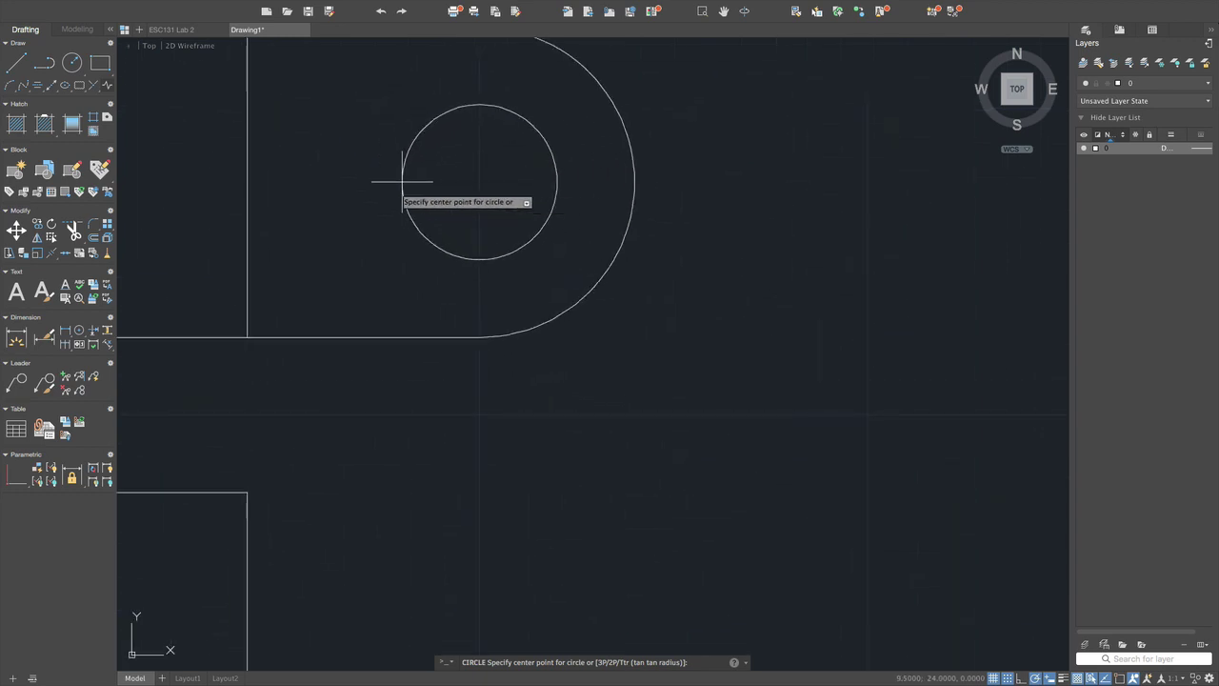
left_click(402, 181)
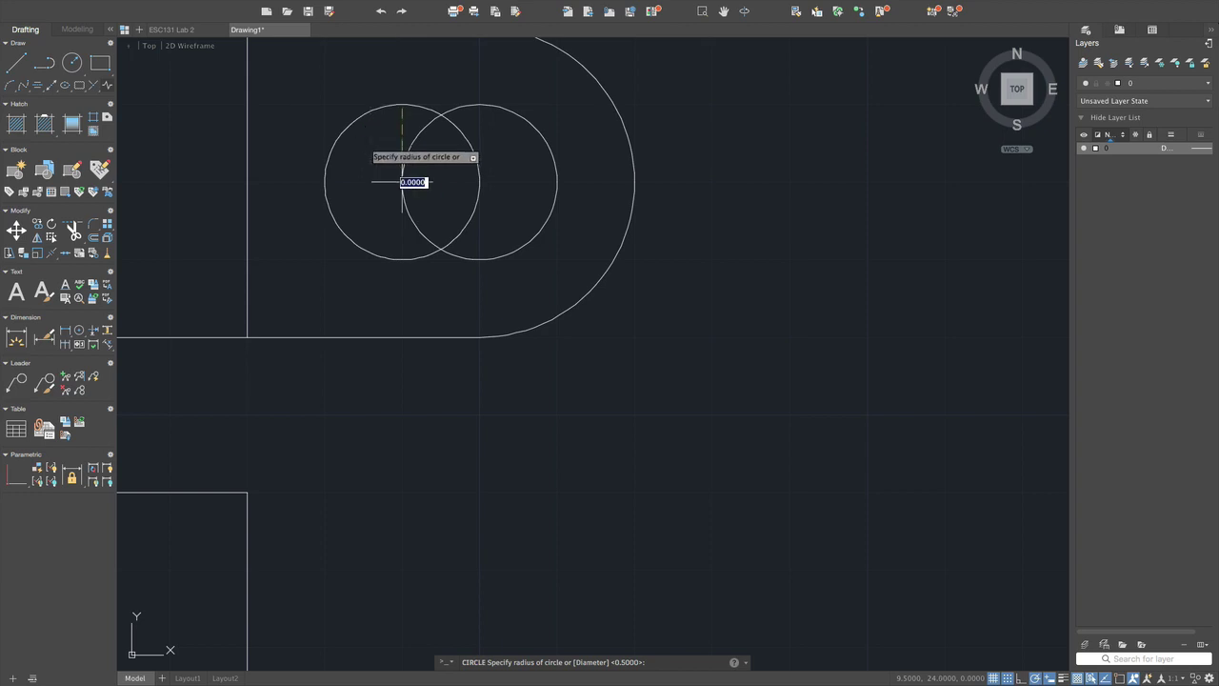
key("Escape")
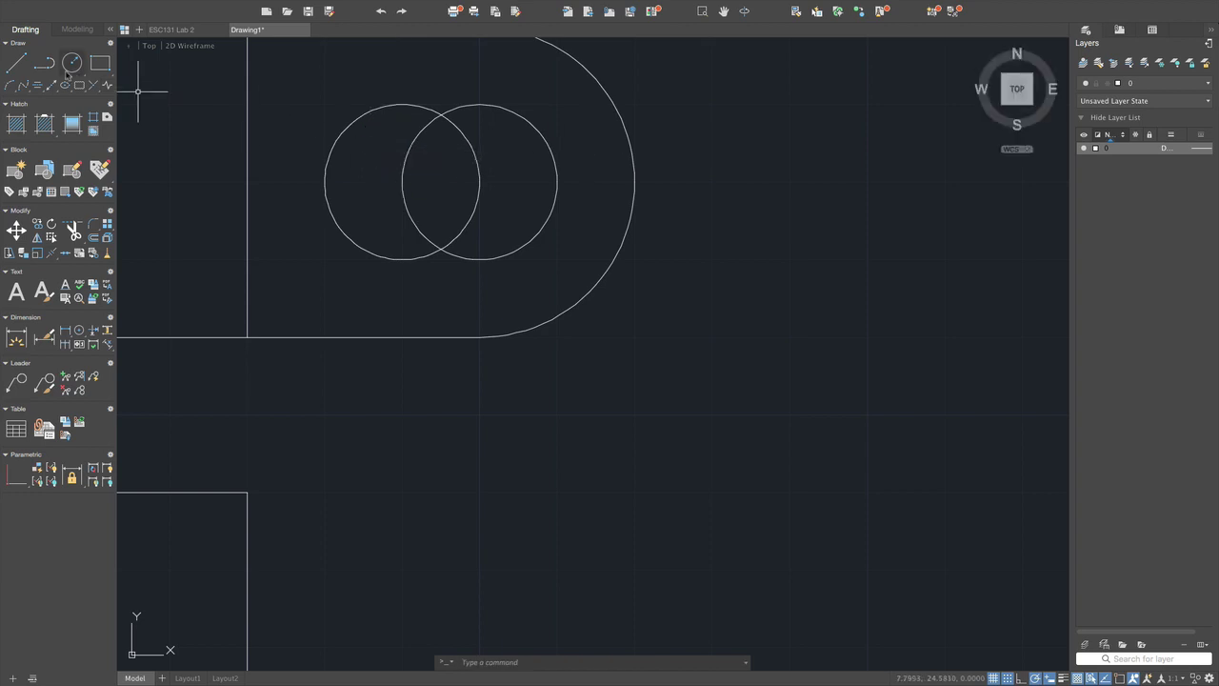
- Join the two small circles with lines from 9.5, 24.5 to 10, 24.5 and from 9.5, 23.5 to 10, 23.5
type("l")
key("Return")
left_click(401, 105)
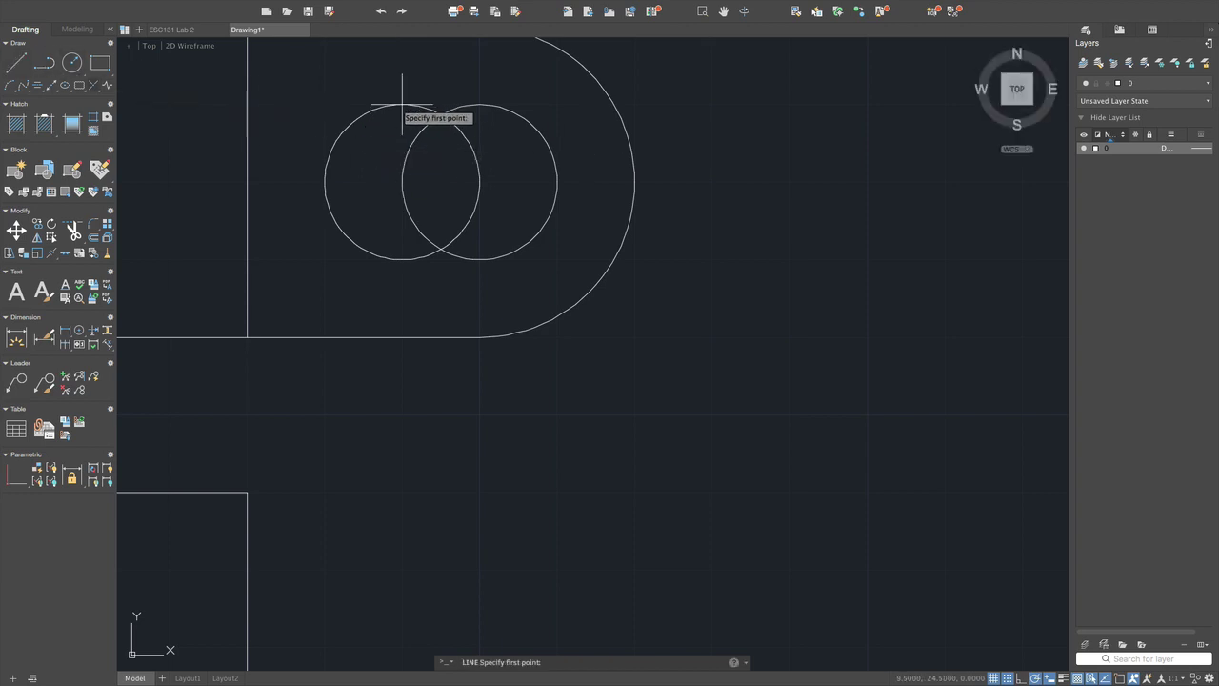
left_click(479, 105)
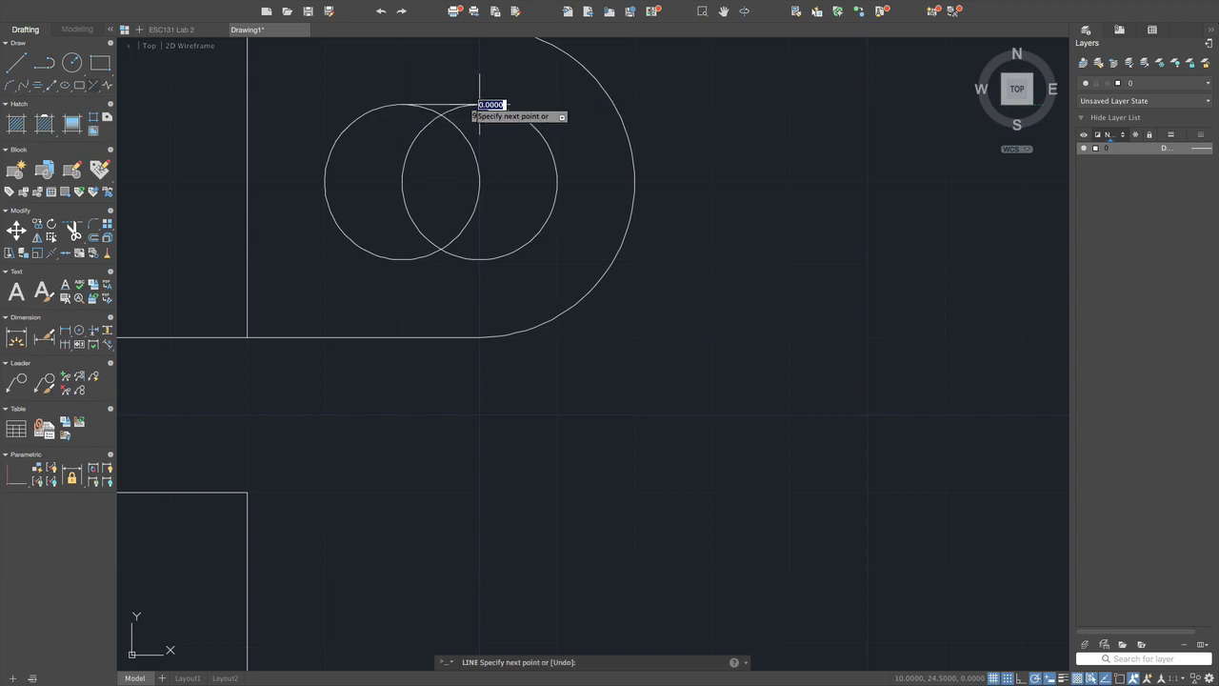
key("Return")
key("Return")
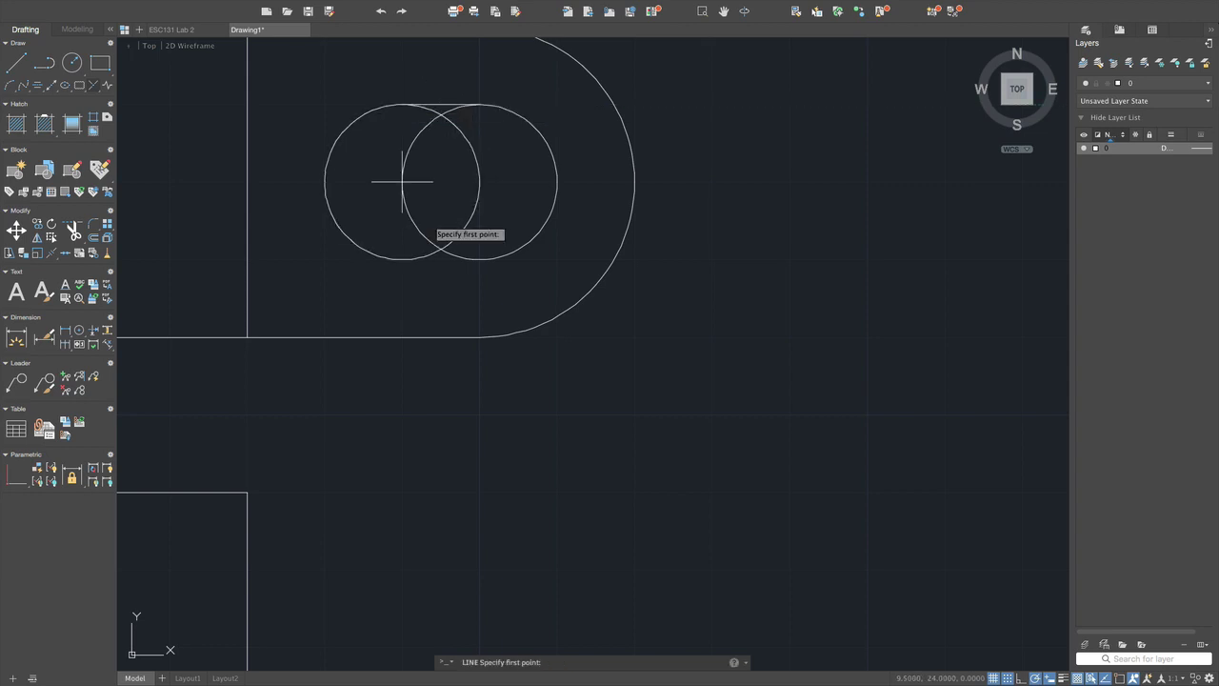
left_click(402, 259)
left_click(479, 258)
key("Return")
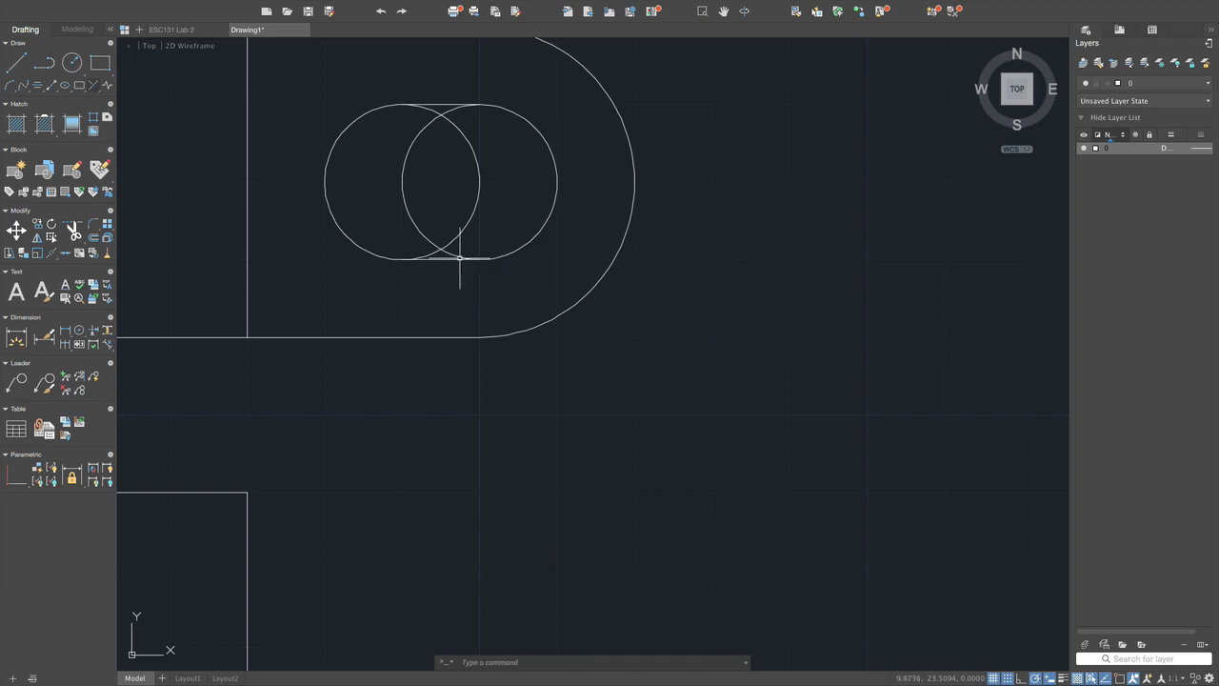
- Trim the two circles' overlapping inner arcs against the connecting lines to form a rounded slot
type("tr")
key("Return")
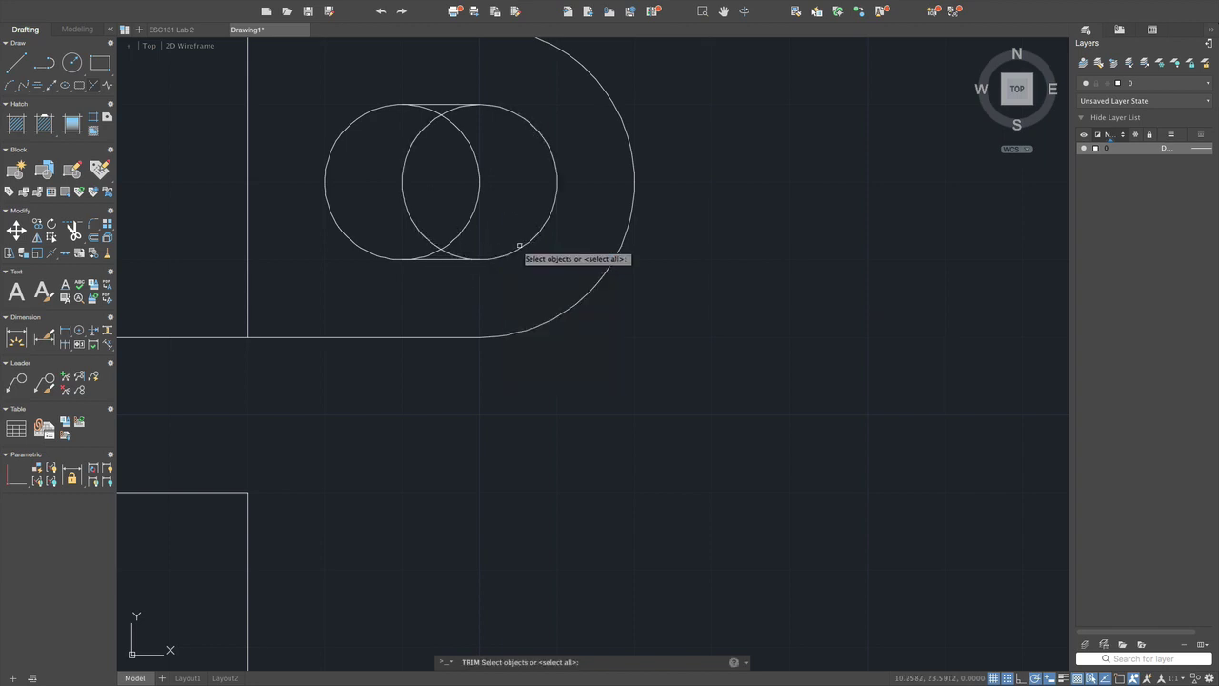
left_click(443, 103)
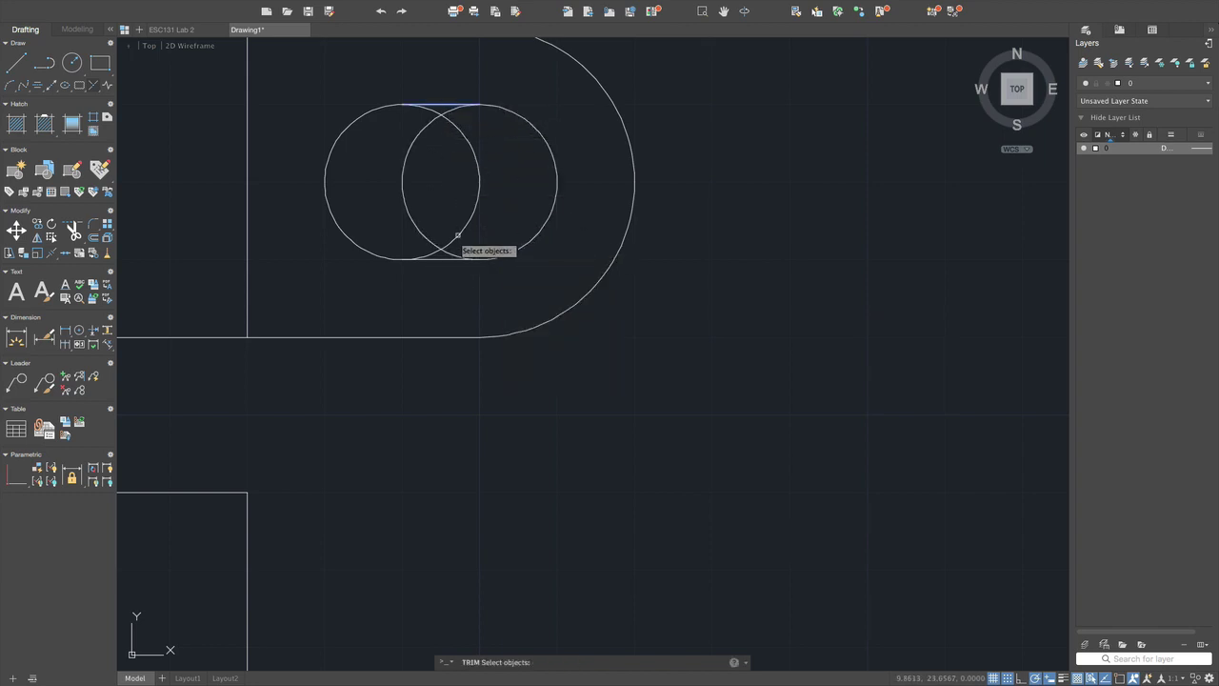
left_click(439, 259)
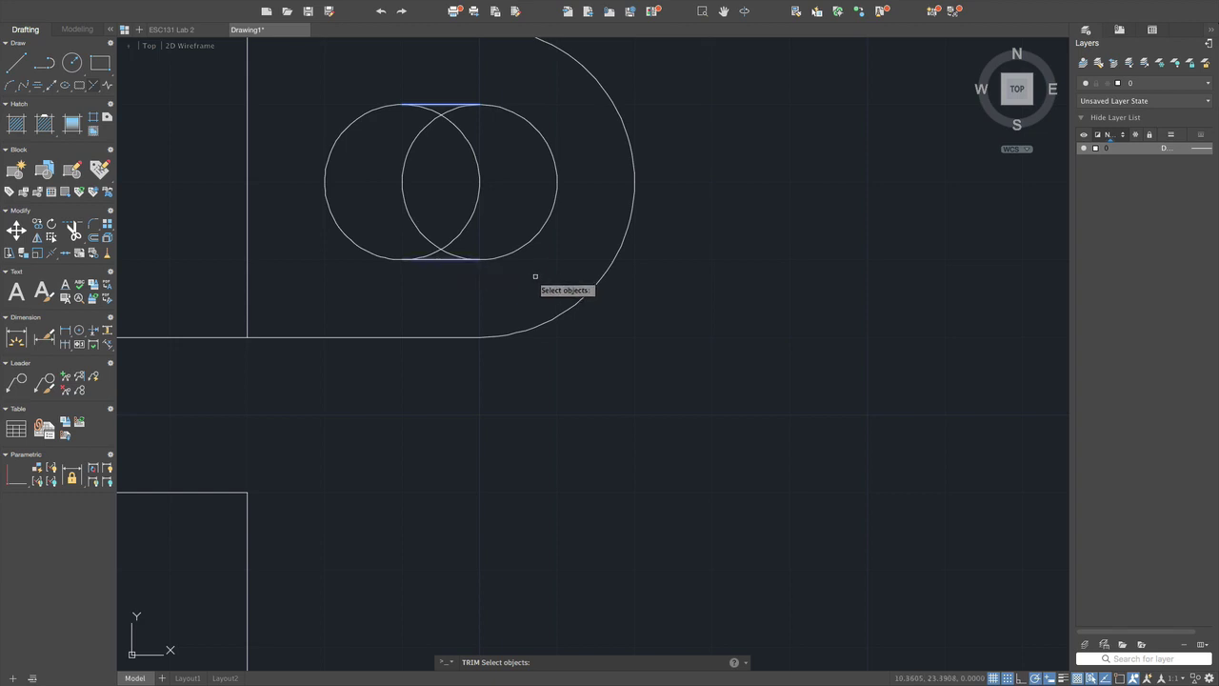
key("Return")
mouse_move(370, 172)
left_mouse_down()
mouse_move(493, 158)
mouse_move(503, 172)
left_mouse_up()
key("Return")
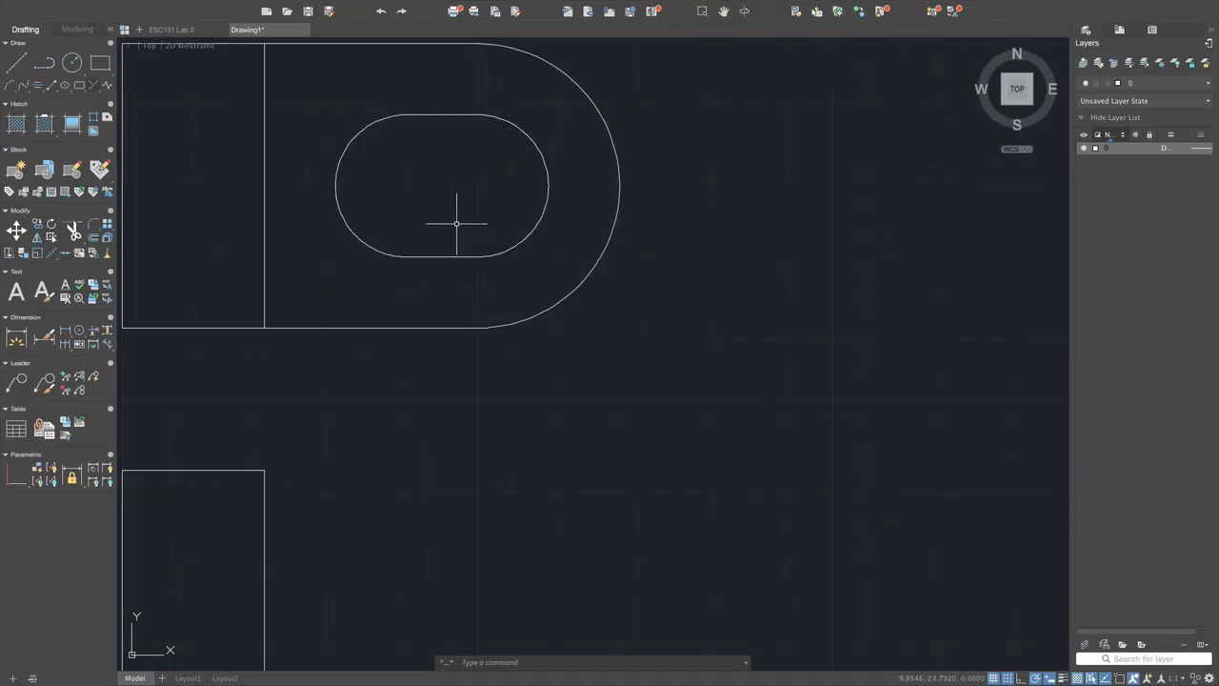
- Draw the slot's edges in the front view as vertical lines across the base at x = 10.5 and x = 9
scroll(456, 224, "down", 5)
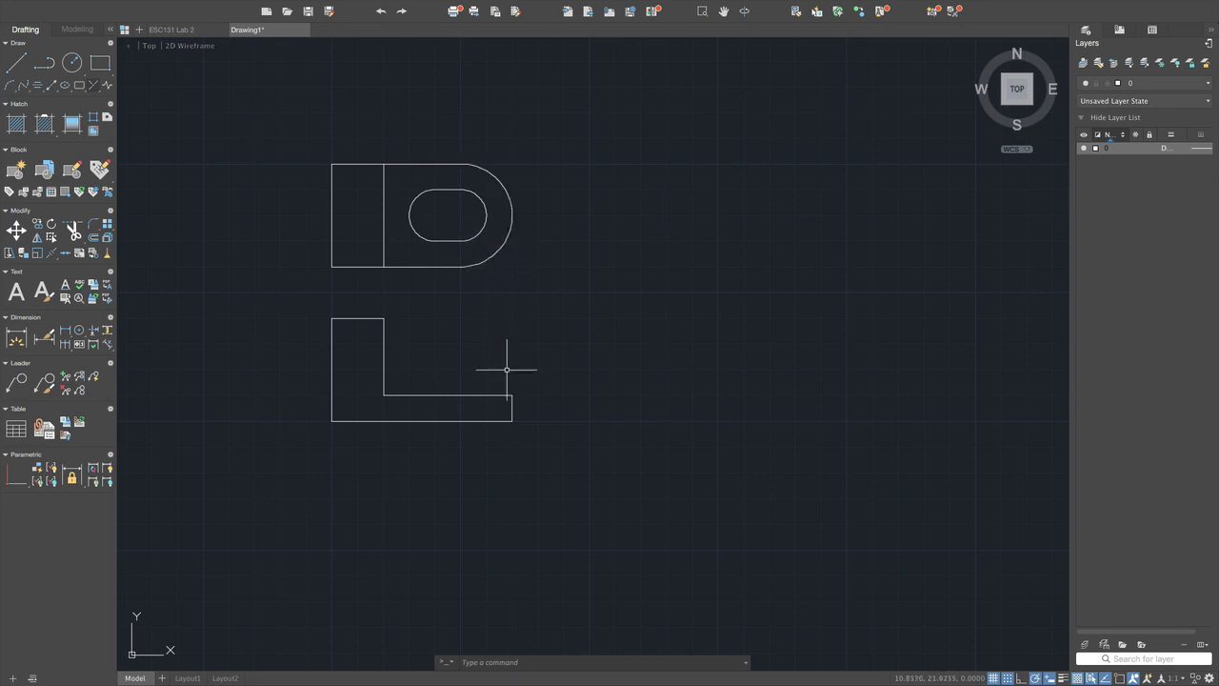
left_click(15, 63)
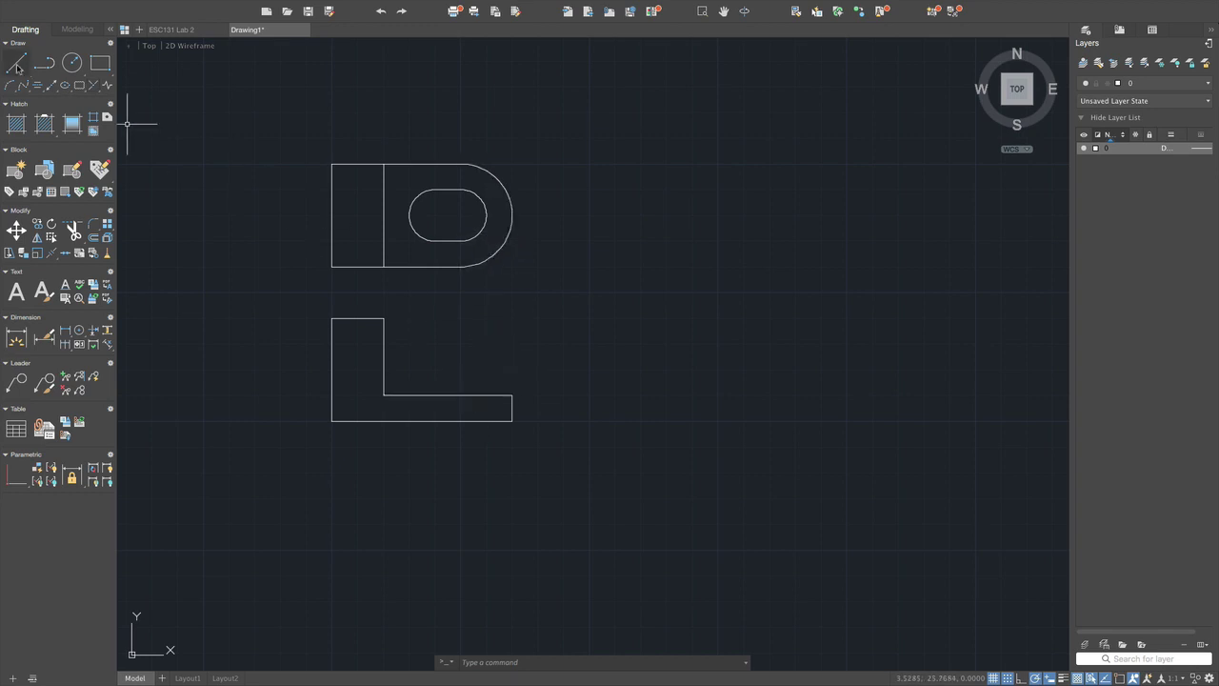
left_click(487, 421)
left_click(486, 394)
key("Return")
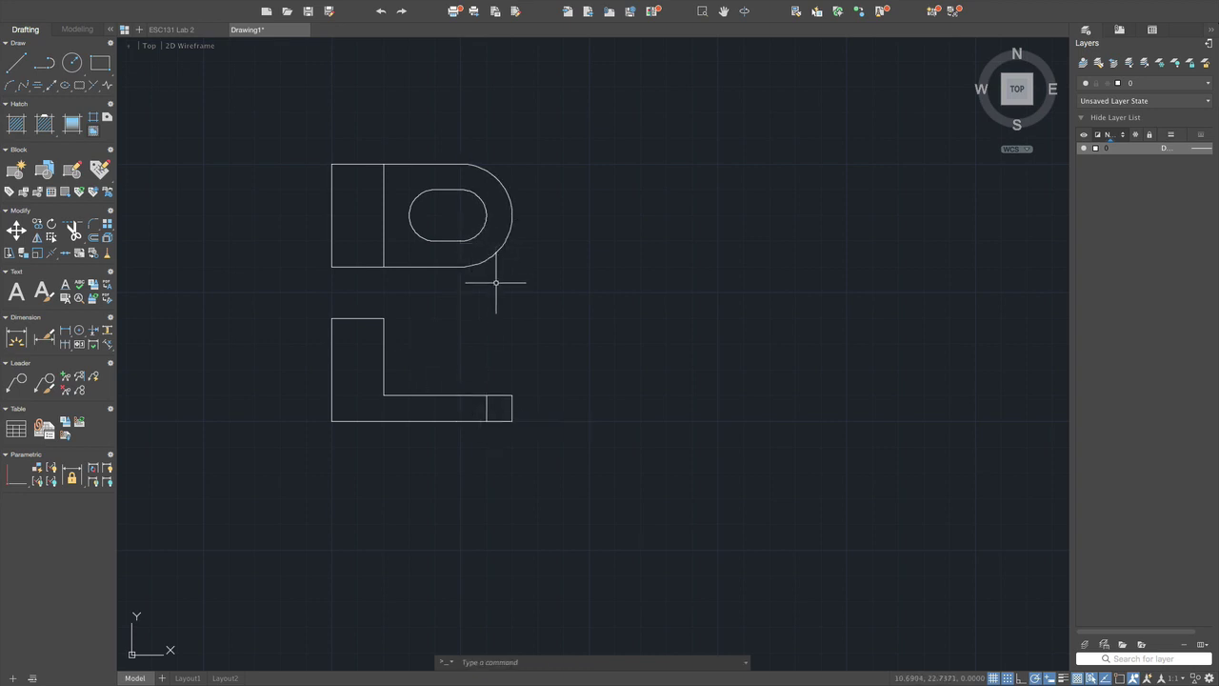
key("Return")
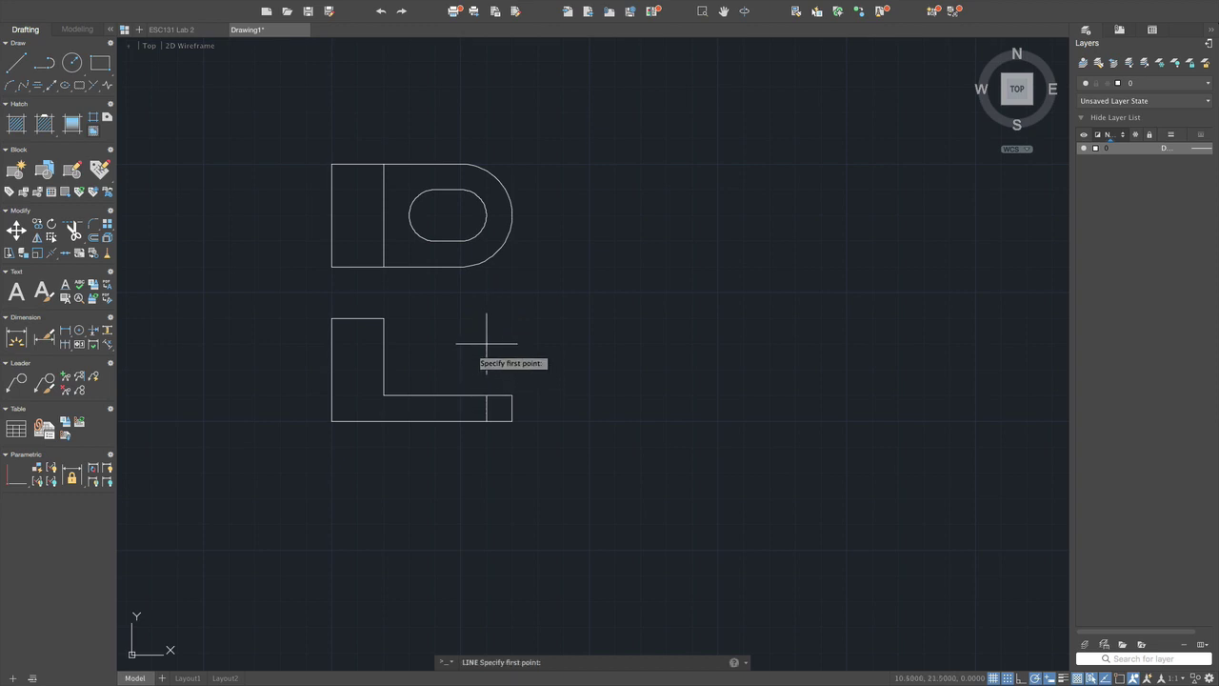
left_click(409, 421)
key("Escape")
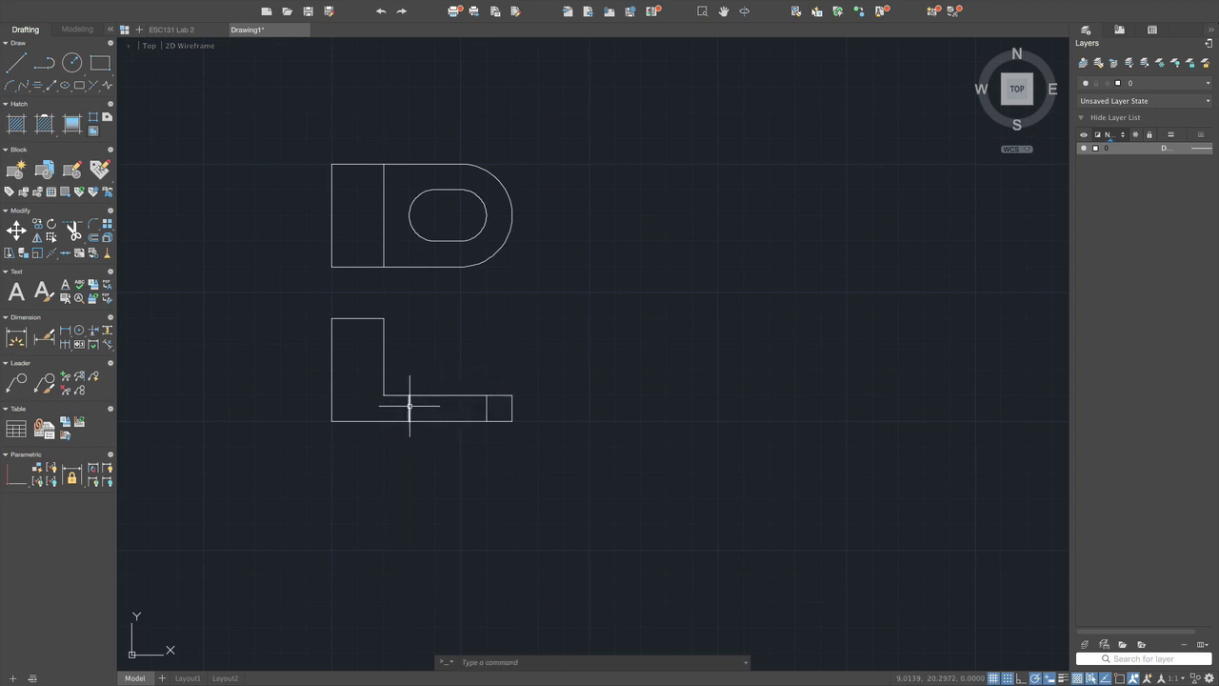
- Select the slot edge nearest the upright in the front view, check the sketched front view in Adobe Reader, and return to AutoCAD
scroll(409, 405, "up", 4)
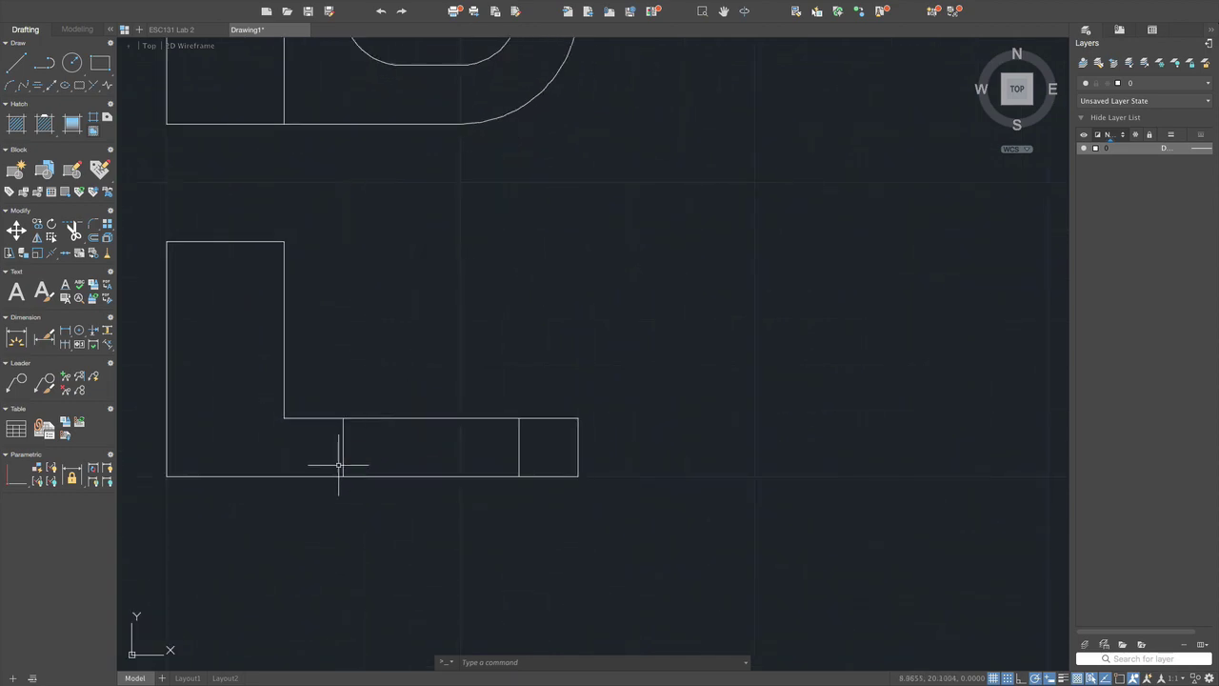
left_click(342, 448)
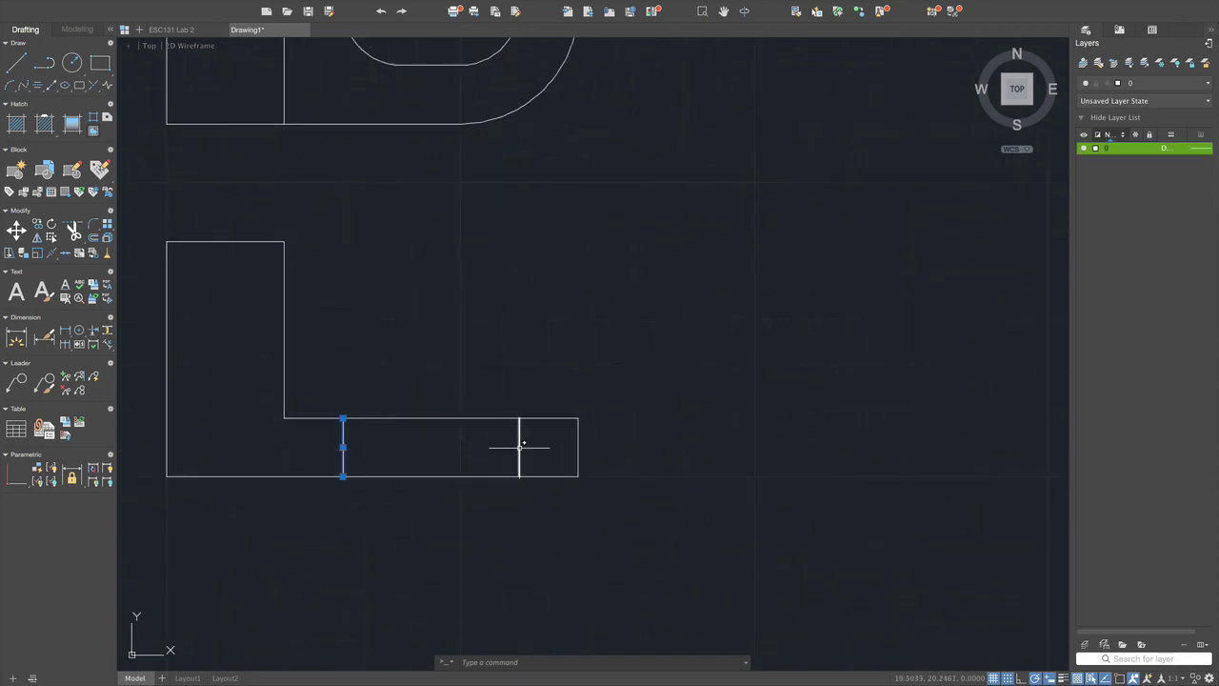
key("ctrl+Up")
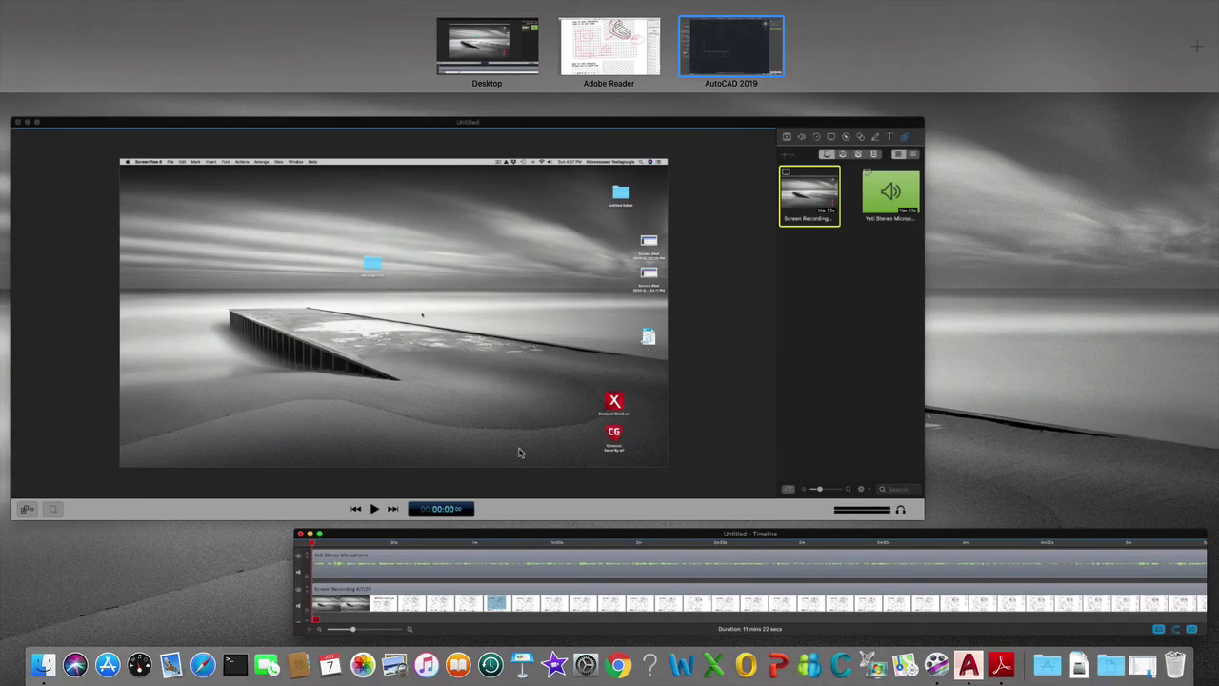
left_click(626, 60)
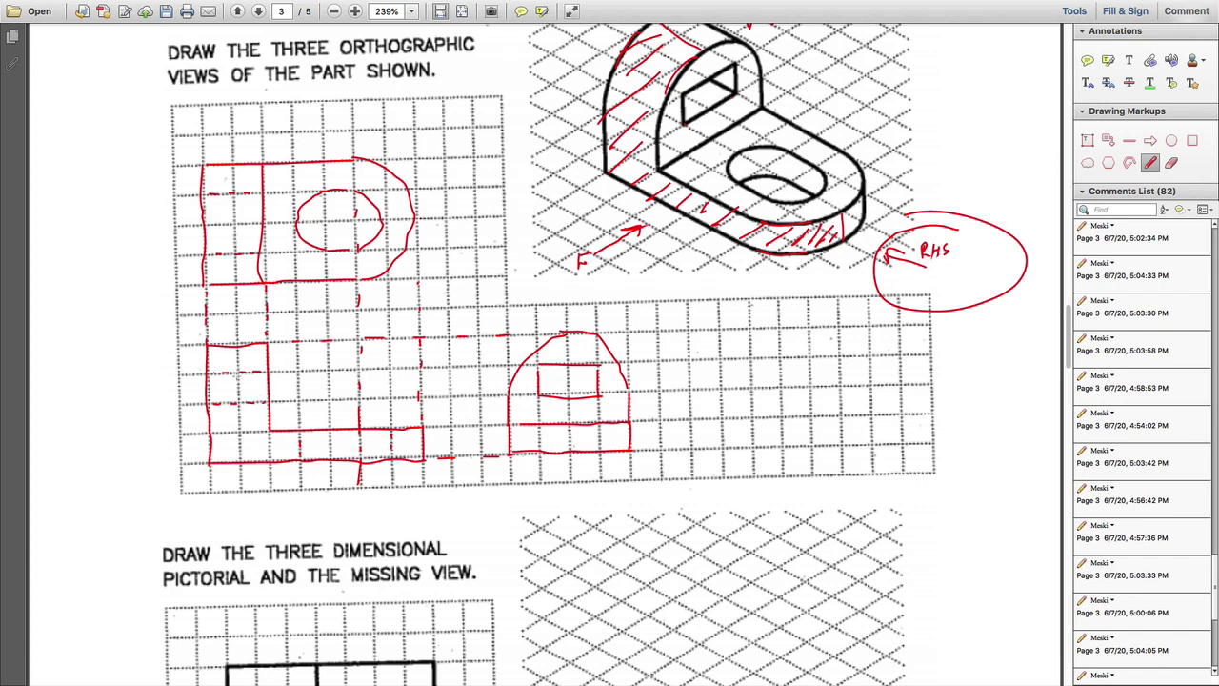
key("ctrl+Up")
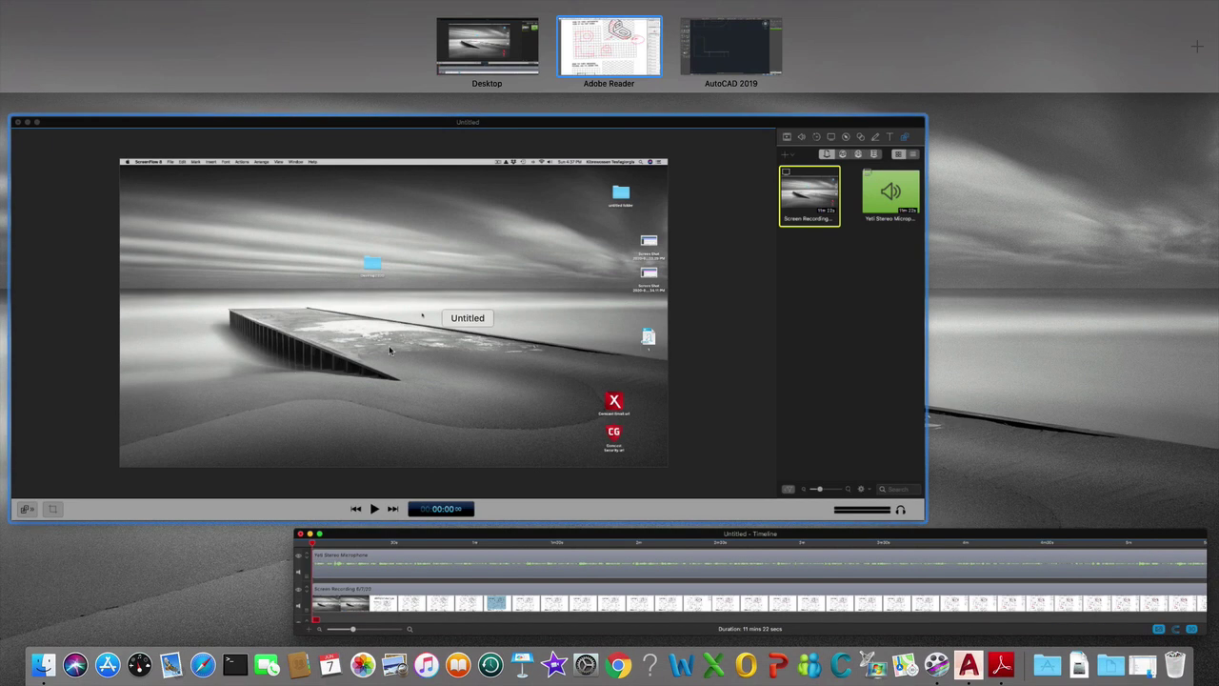
left_click(740, 44)
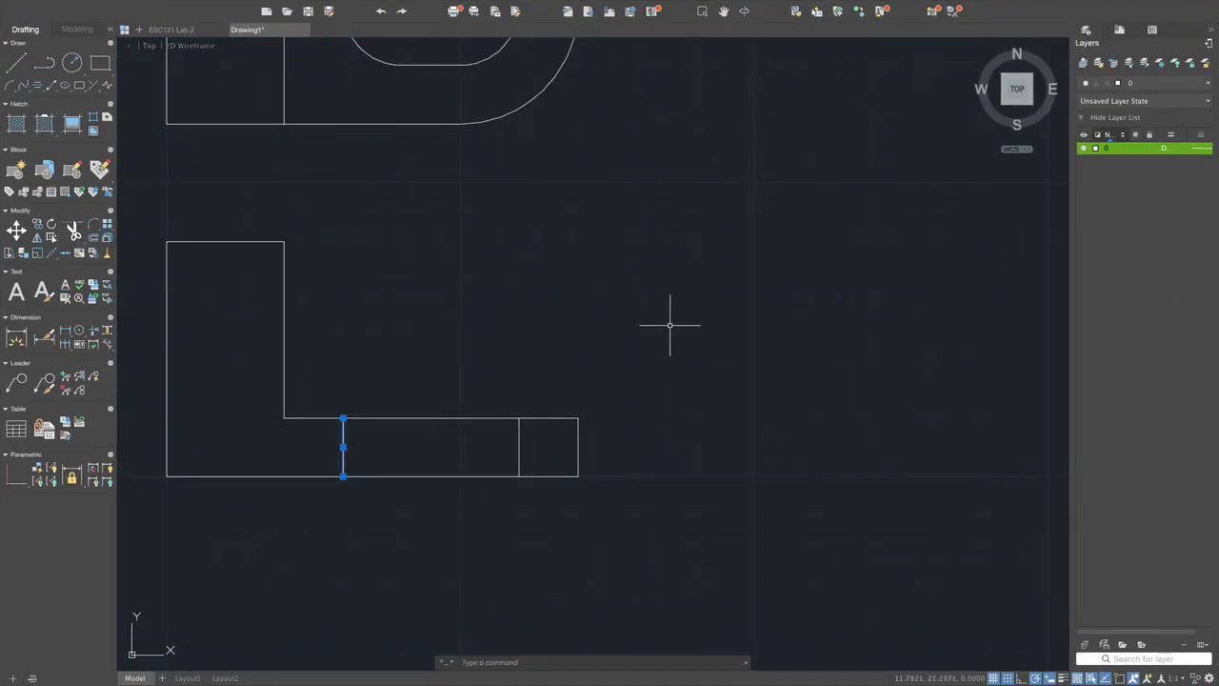
- Clear the selection, check the sketched front view's upright in Adobe Reader, and return to AutoCAD
key("Escape")
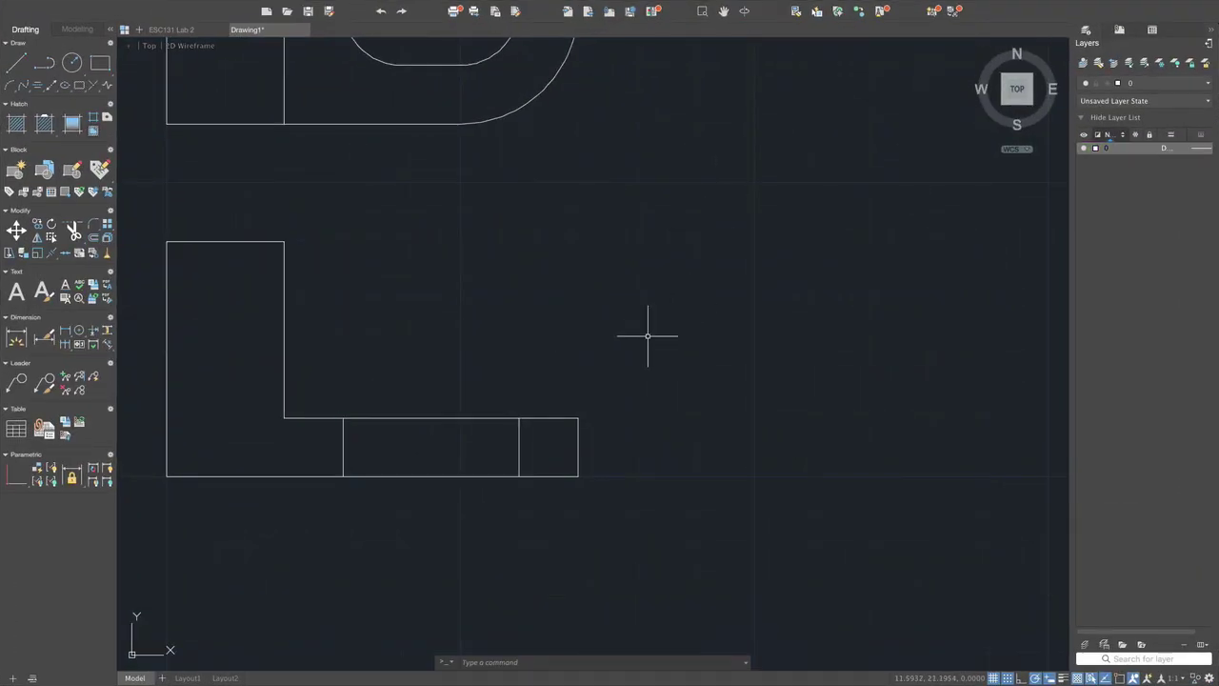
key("ctrl+Up")
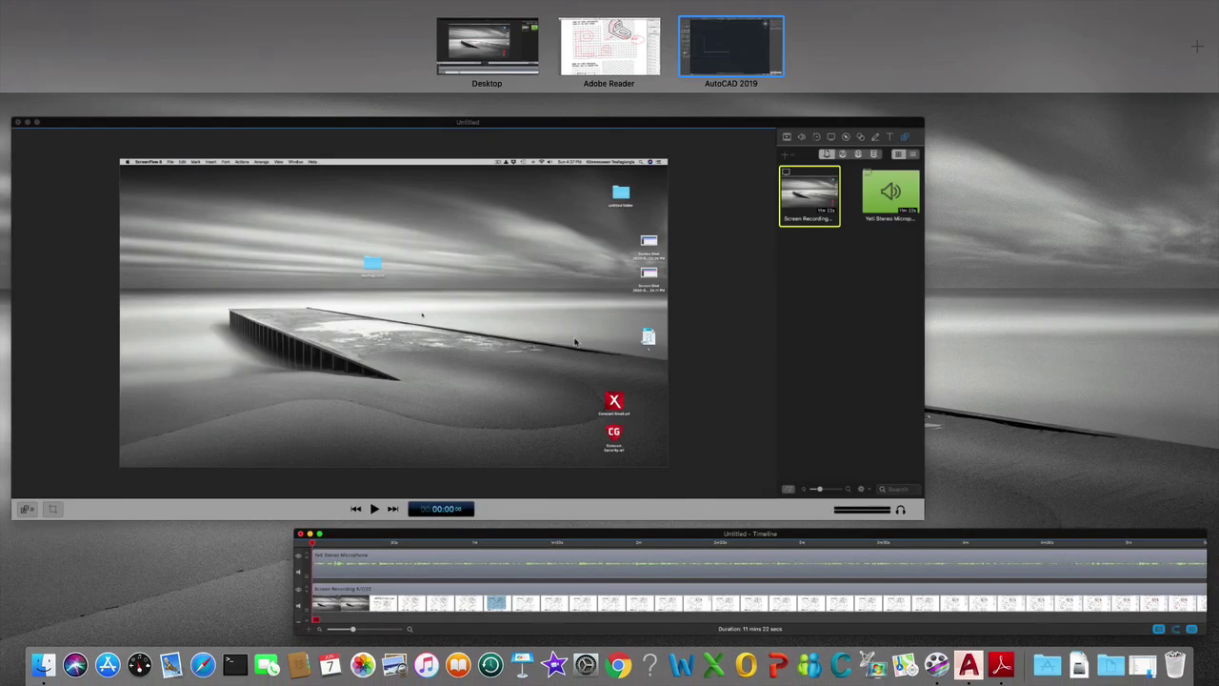
left_click(592, 33)
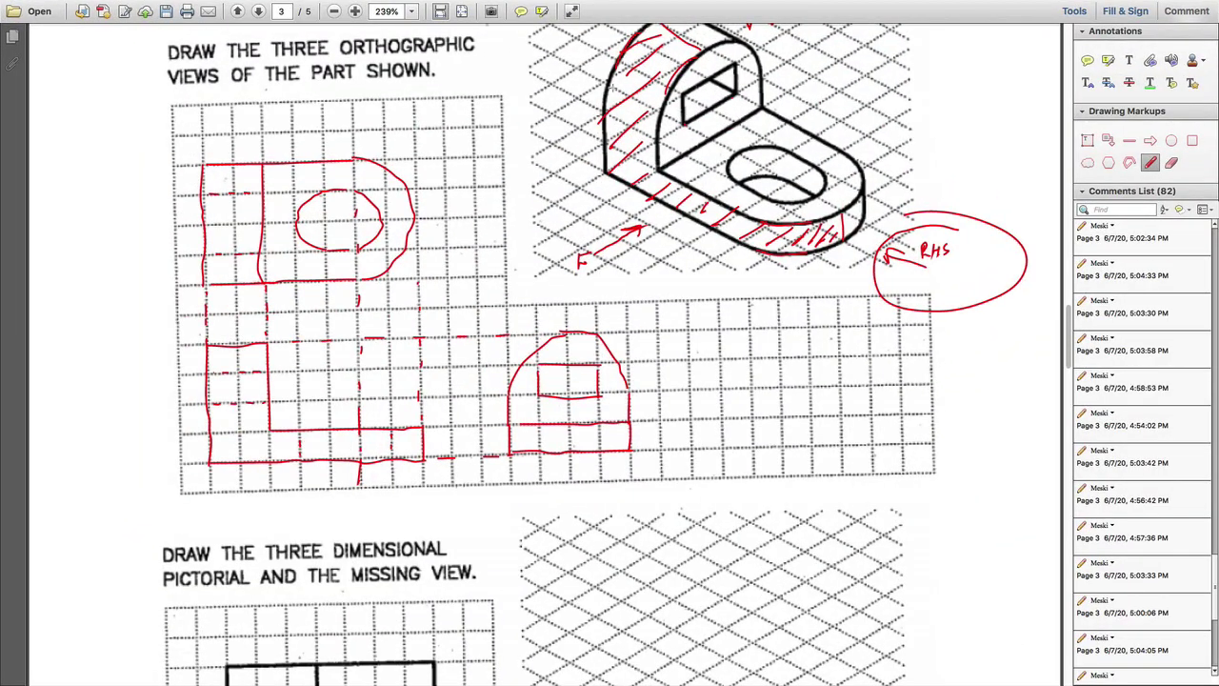
key("ctrl+Up")
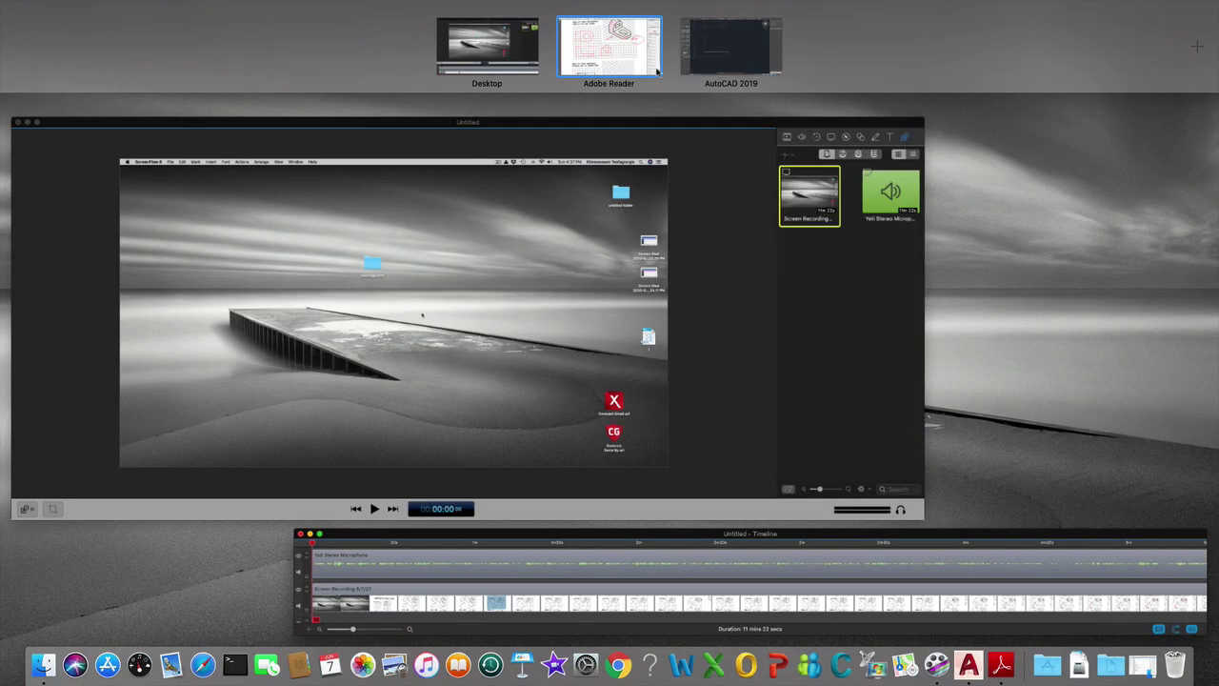
left_click(722, 55)
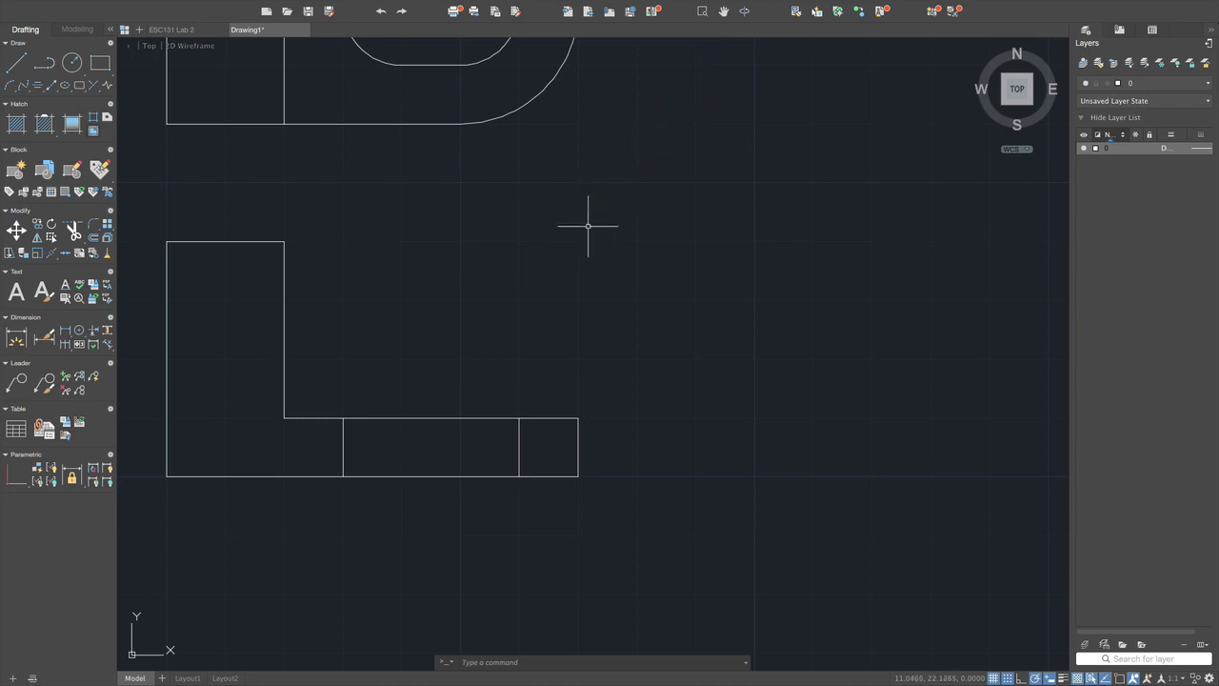
- Draw two horizontal lines across the front view's upright, from x = 7.5 to x = 8.5 at y = 21.5 and y = 21
left_click(17, 63)
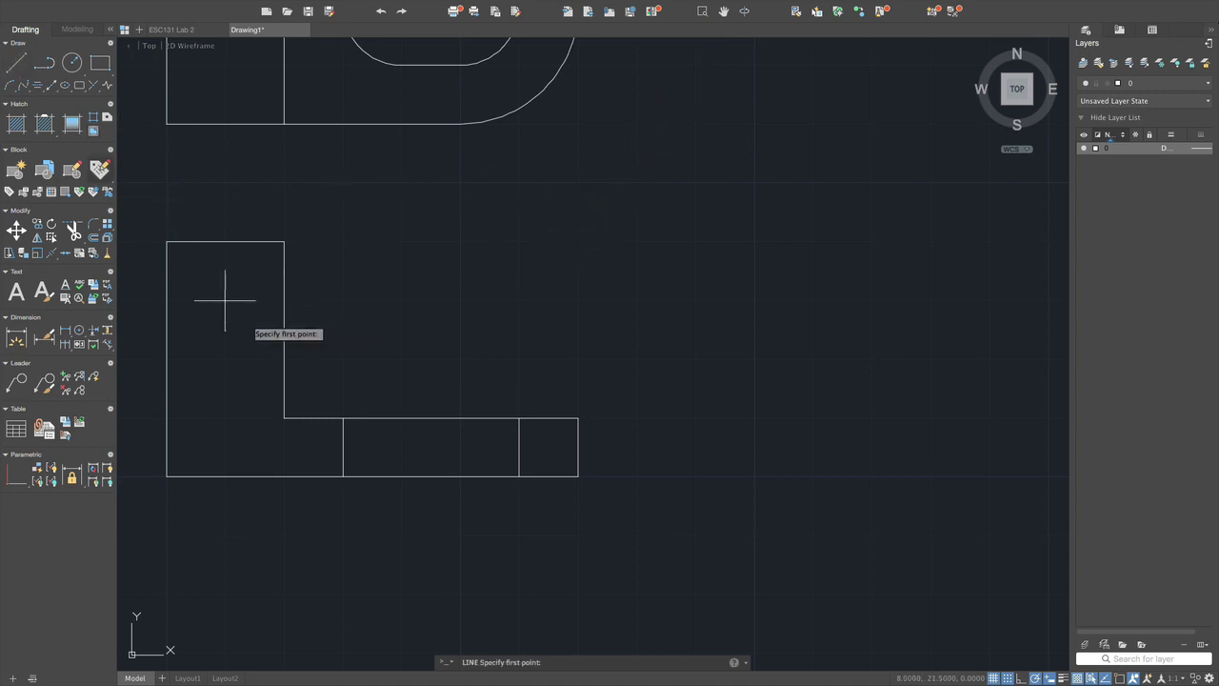
left_click(166, 300)
left_click(284, 300)
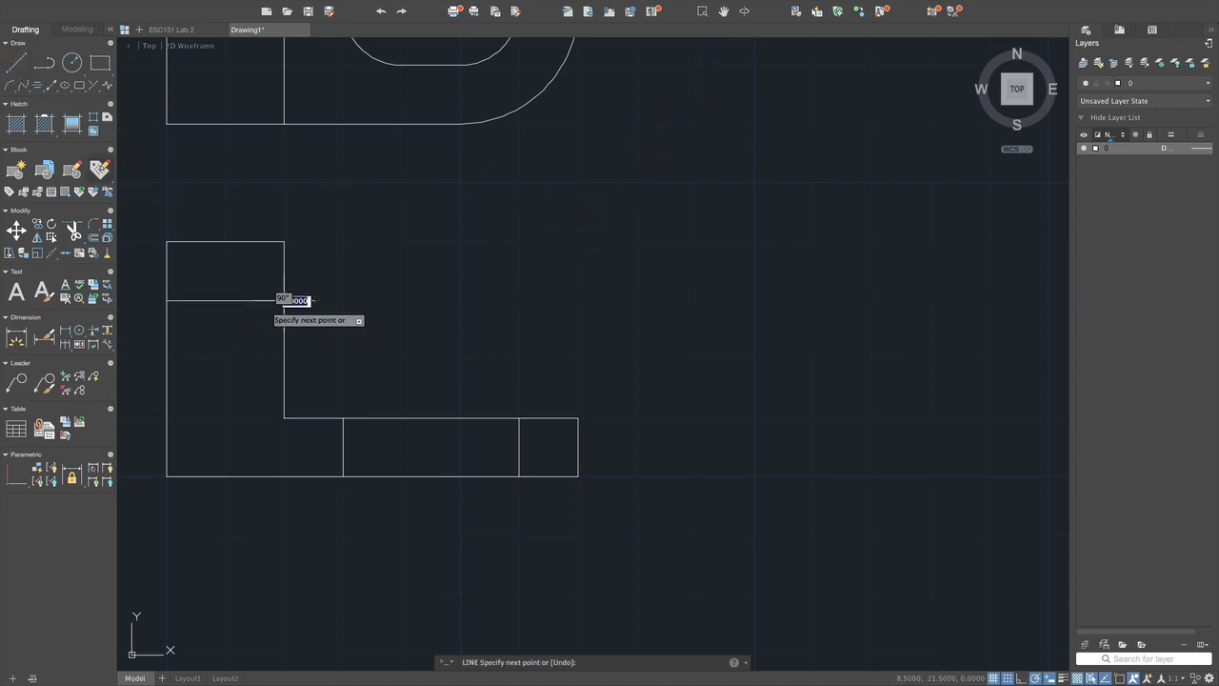
key("Return")
key("Return")
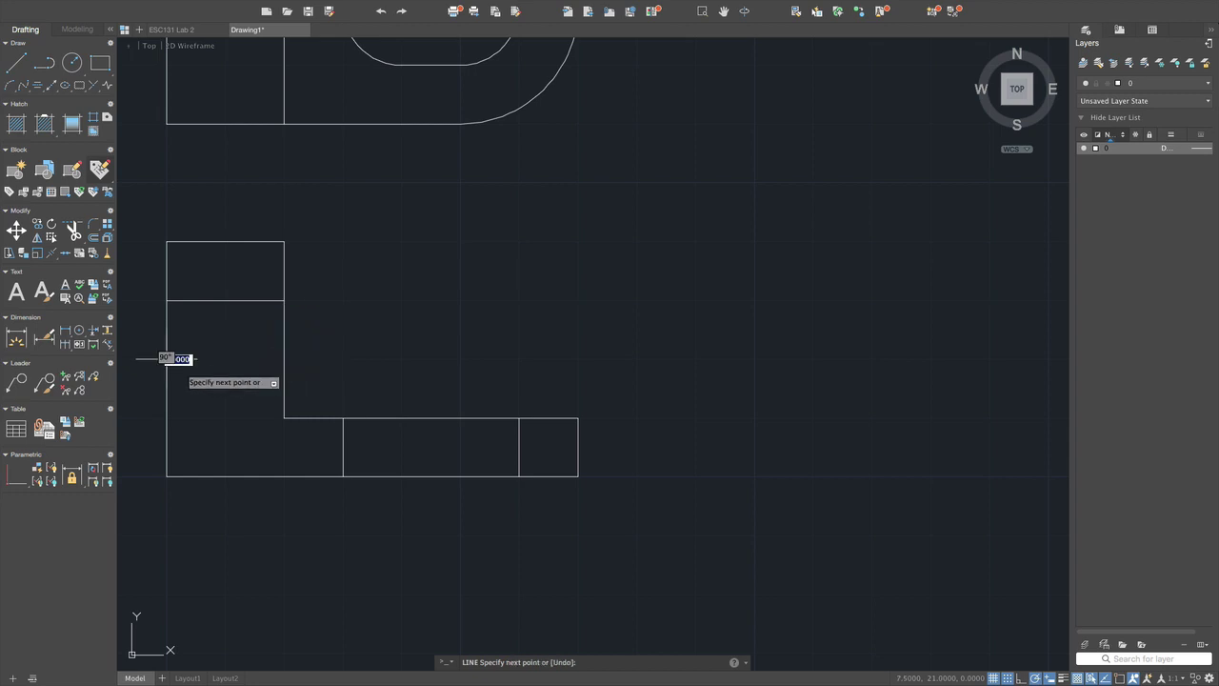
left_click(167, 359)
left_click(284, 359)
key("Return")
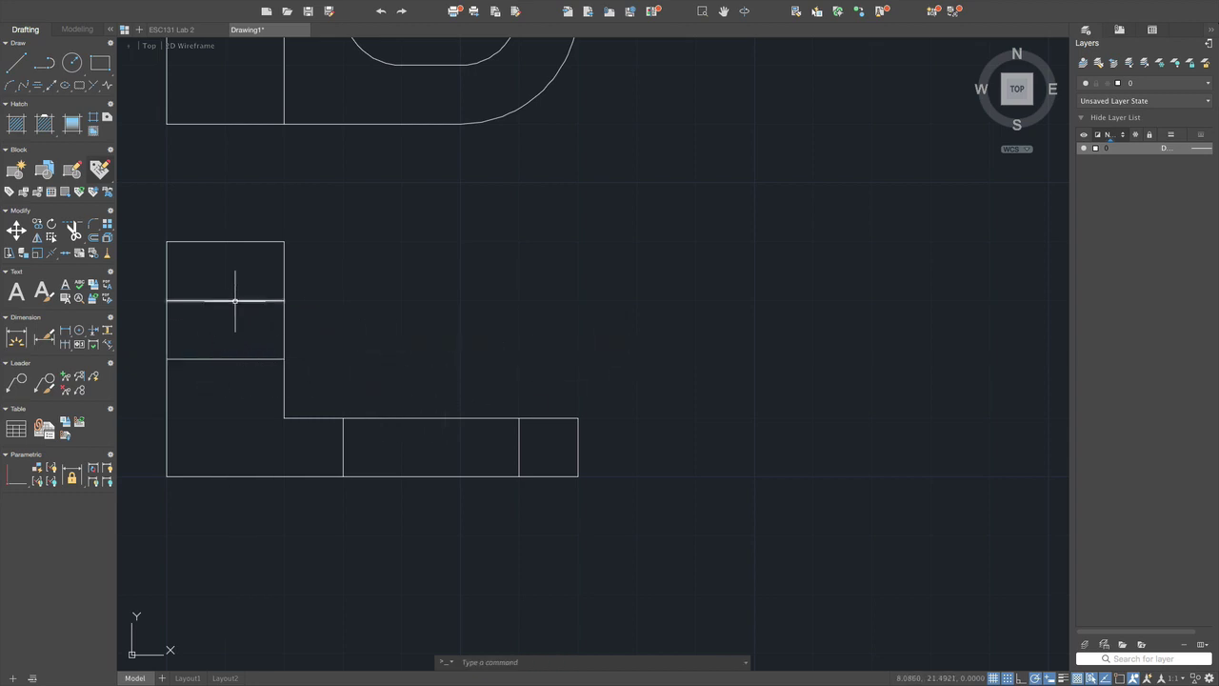
- Assign the ACAD_ISO02W100 linetype to the front view's two horizontal opening lines and two vertical slot edges
left_click(240, 359)
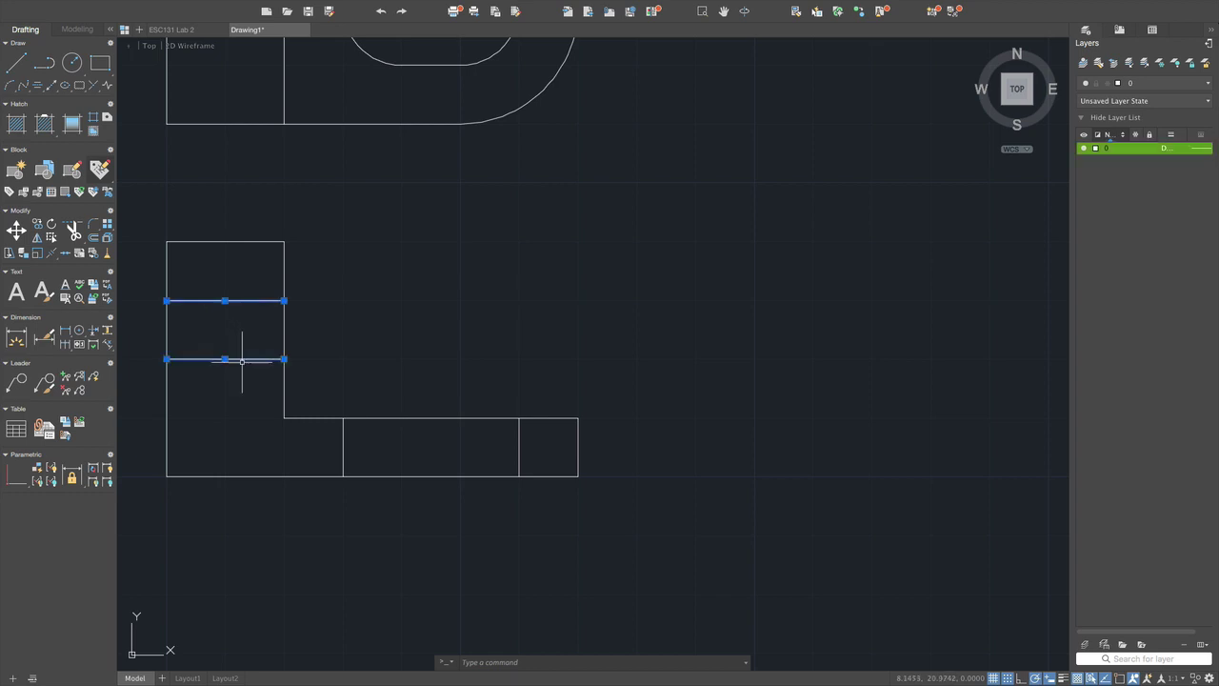
left_click(343, 442)
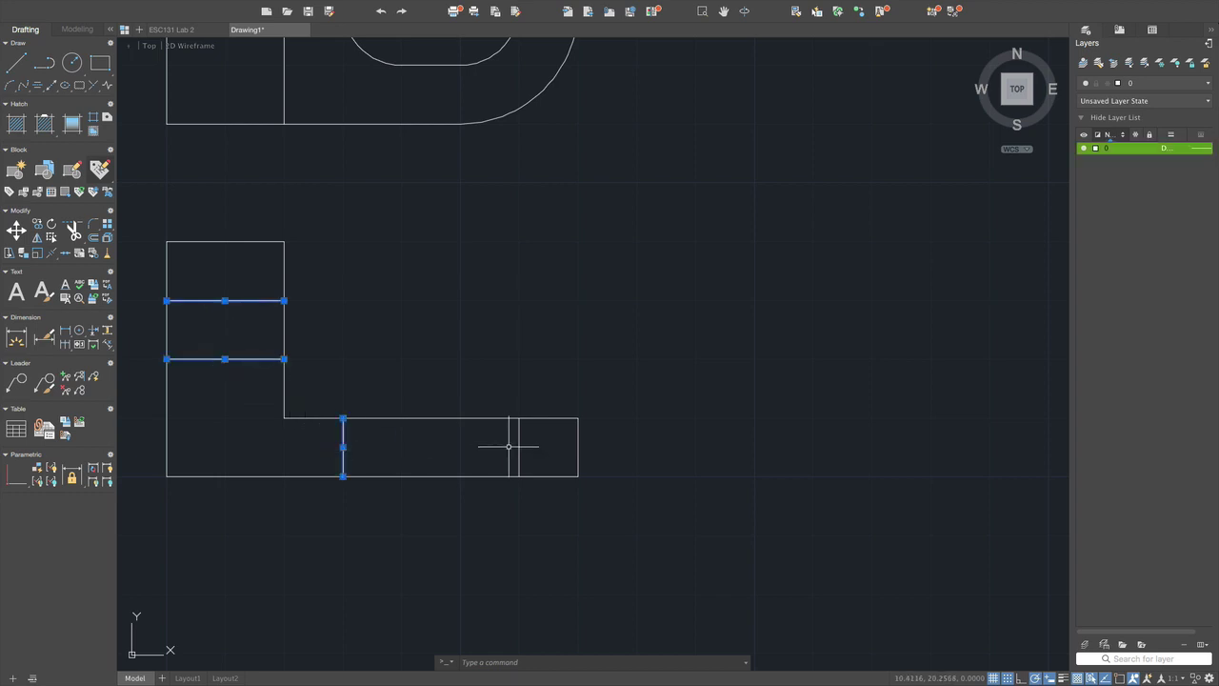
left_click(519, 443)
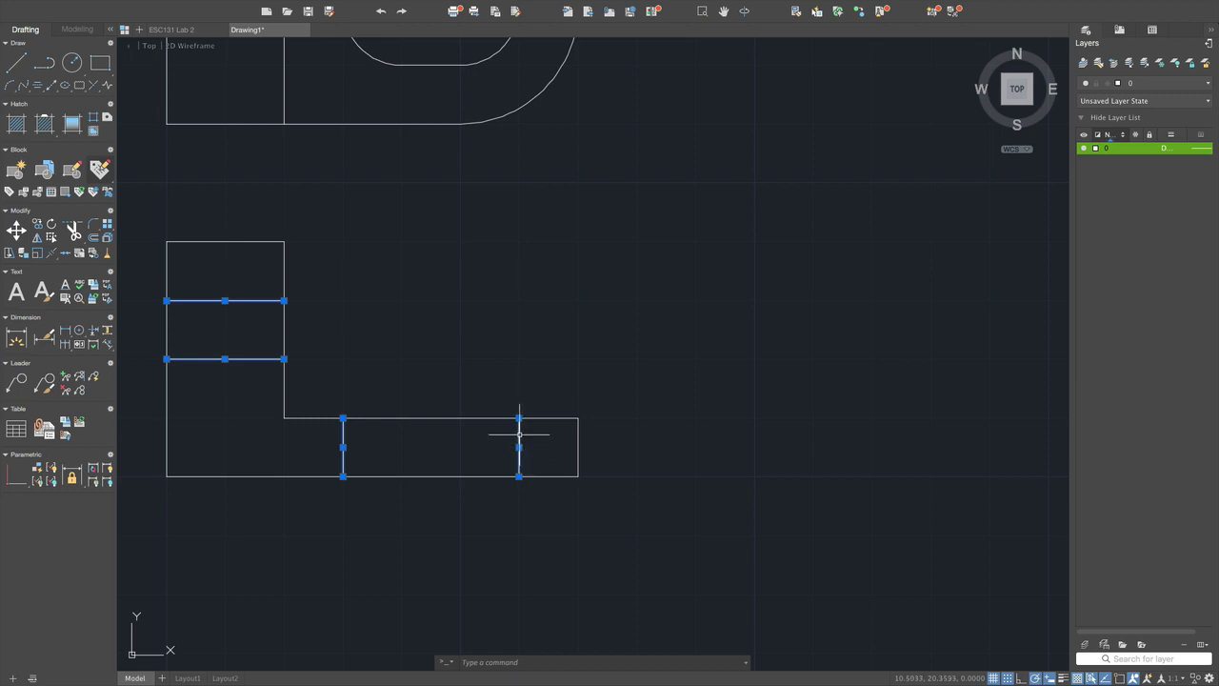
right_click(519, 434)
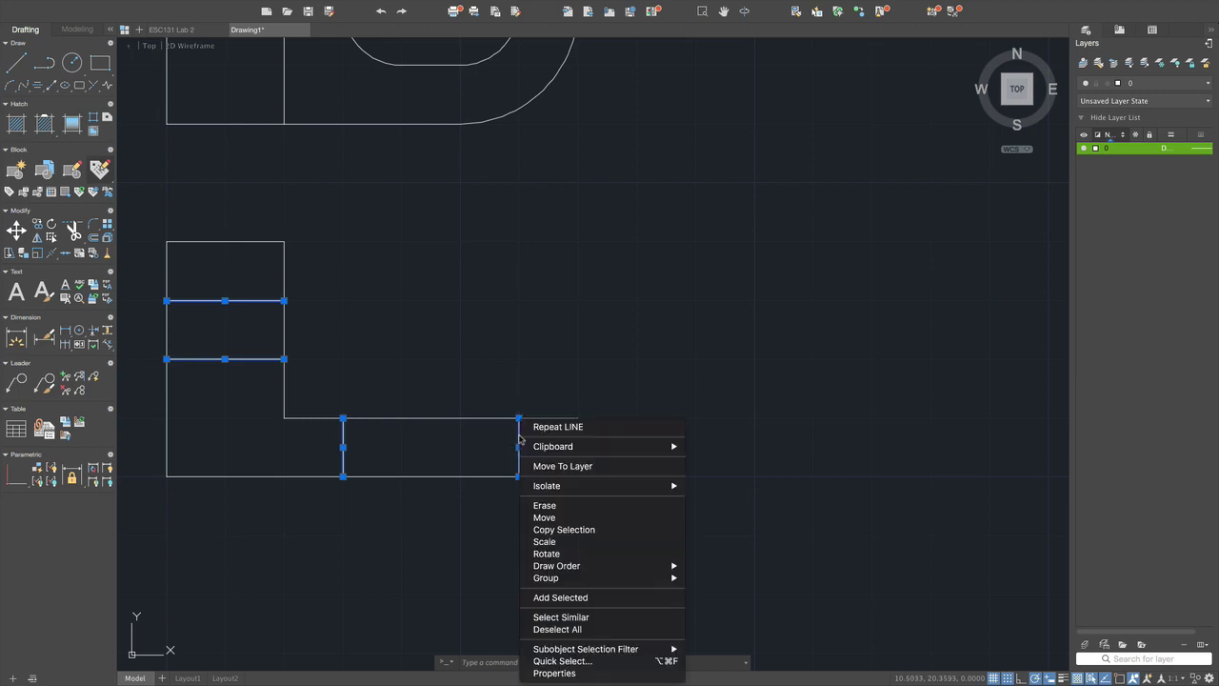
left_click(555, 674)
left_click(790, 262)
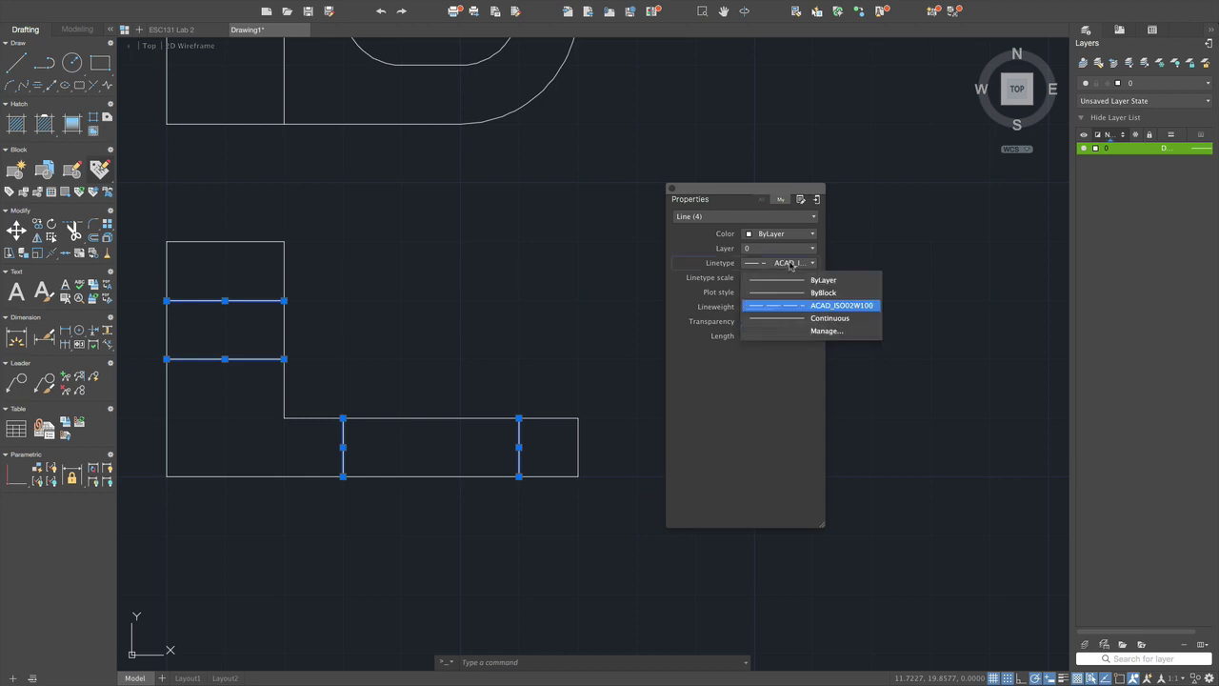
left_click(788, 263)
- Set the linetype scale of the four hidden lines to 0.015, close their properties and deselect them
left_click(776, 278)
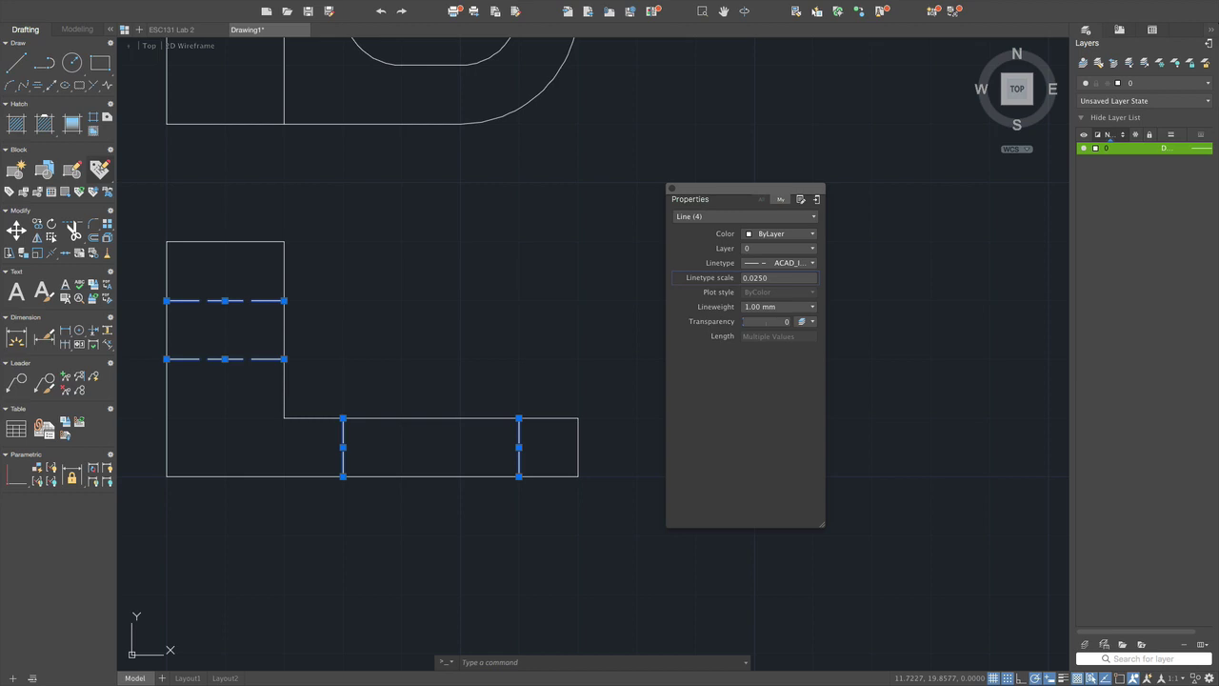
left_click(772, 277)
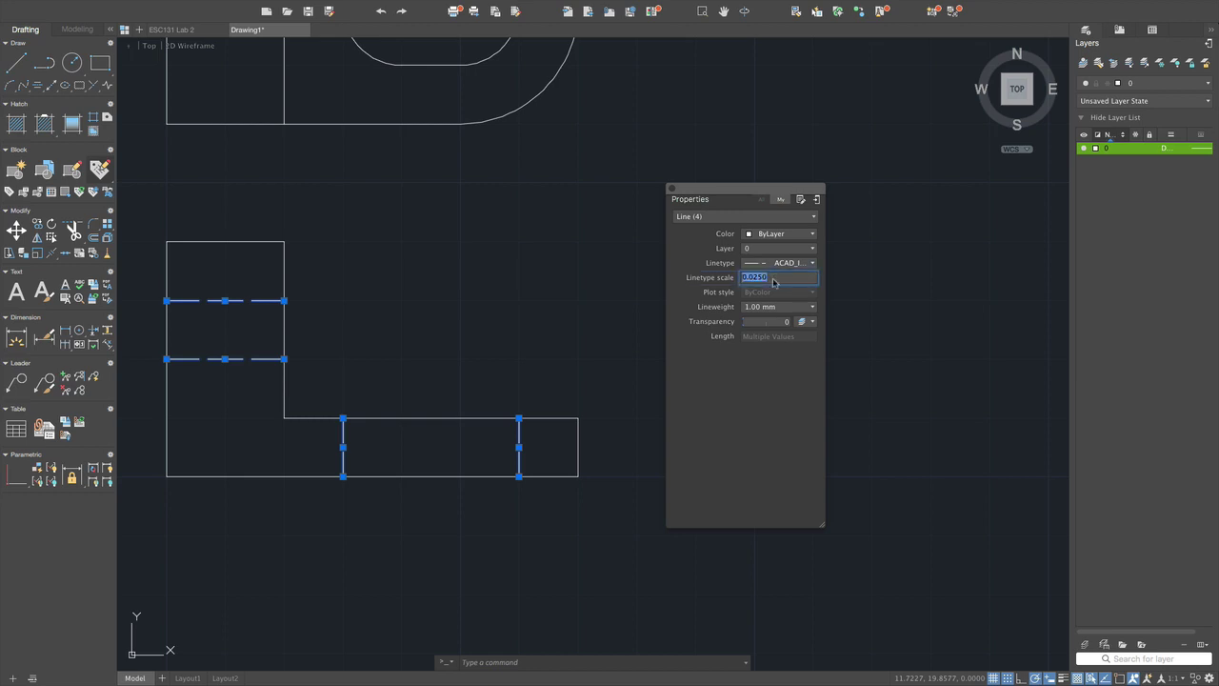
type("0")
key("Return")
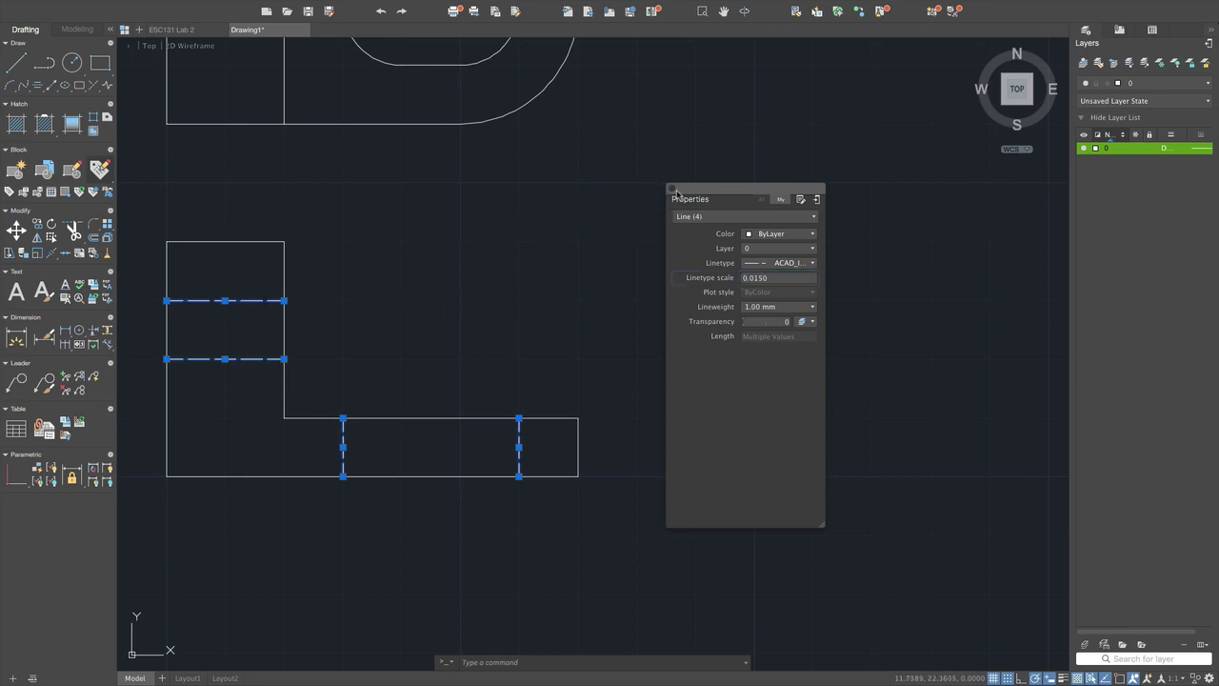
left_click(671, 189)
key("Escape")
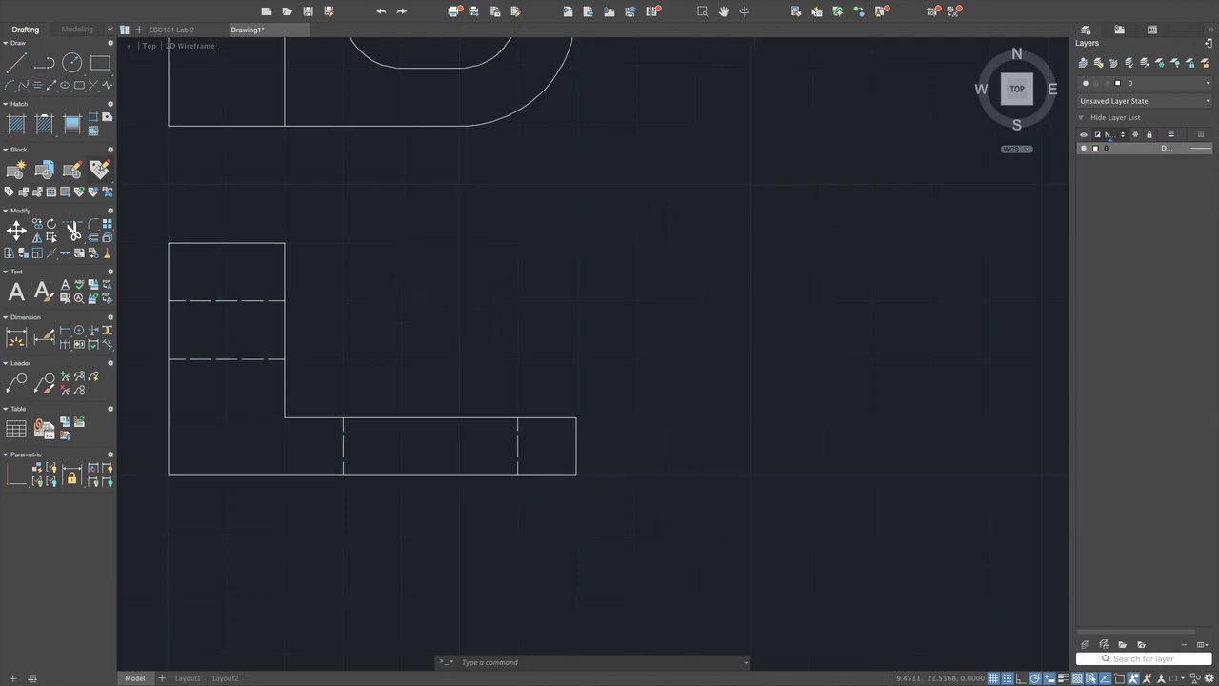
- Examine the sketched right side view in Adobe Reader and return to the AutoCAD drawing
scroll(396, 295, "down", 3)
key("ctrl+Up")
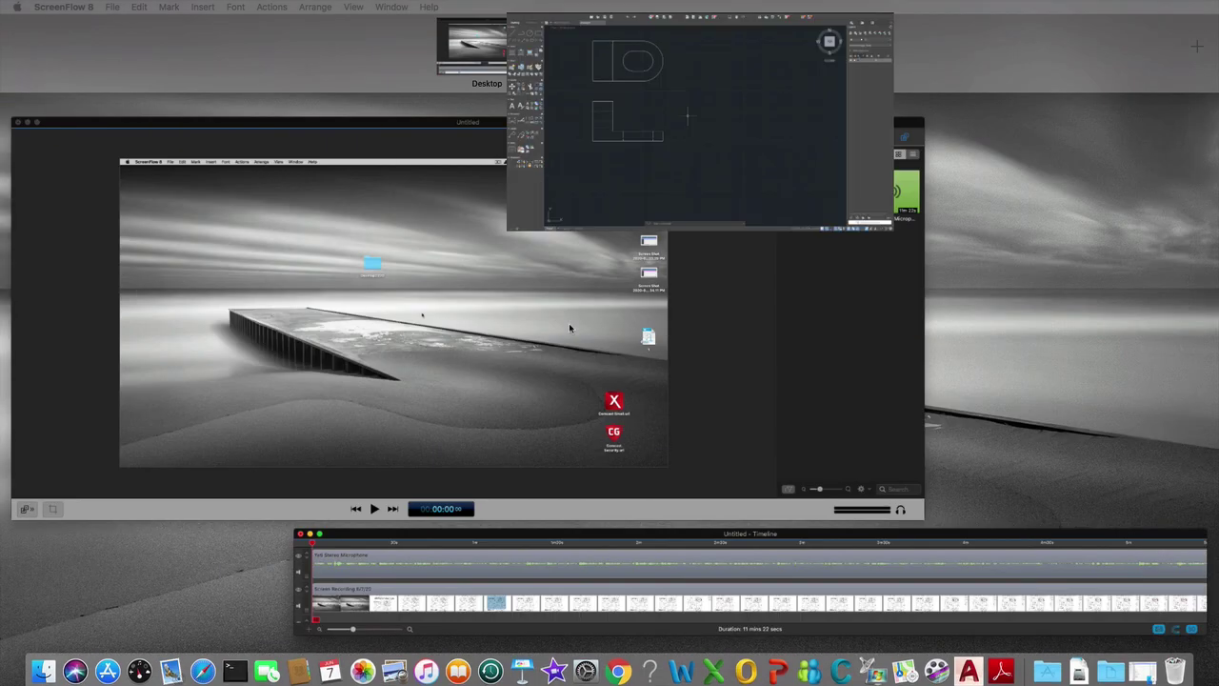
left_click(600, 52)
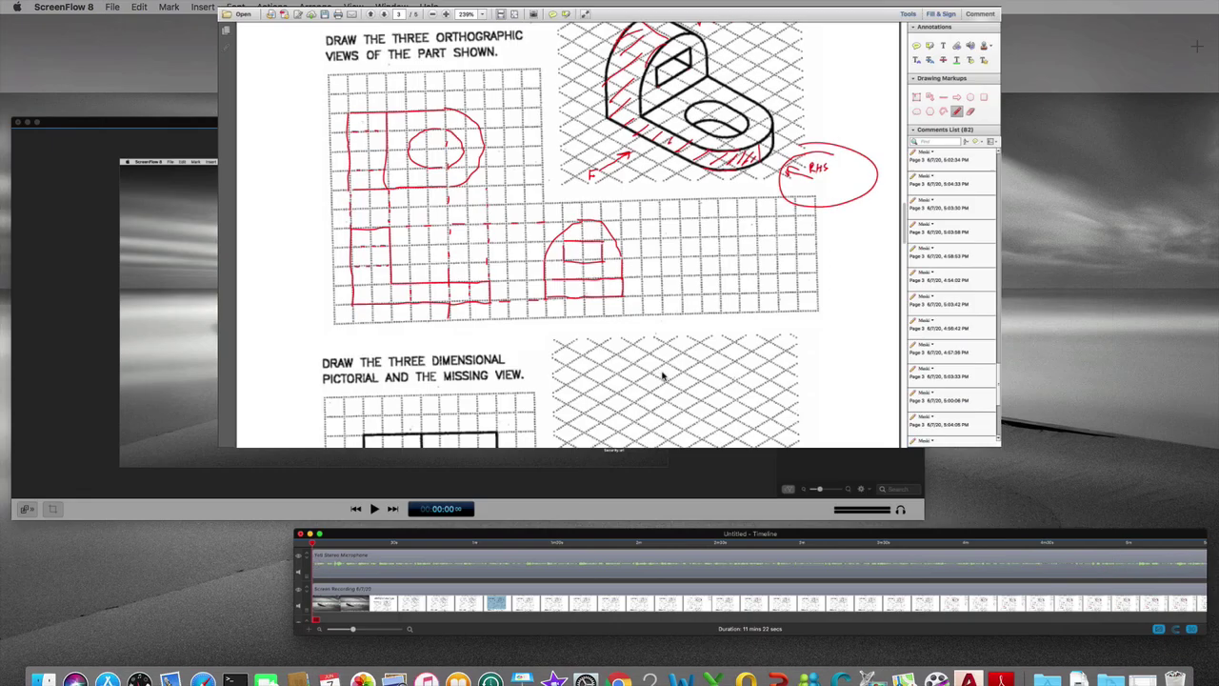
key("ctrl+Up")
left_click(732, 59)
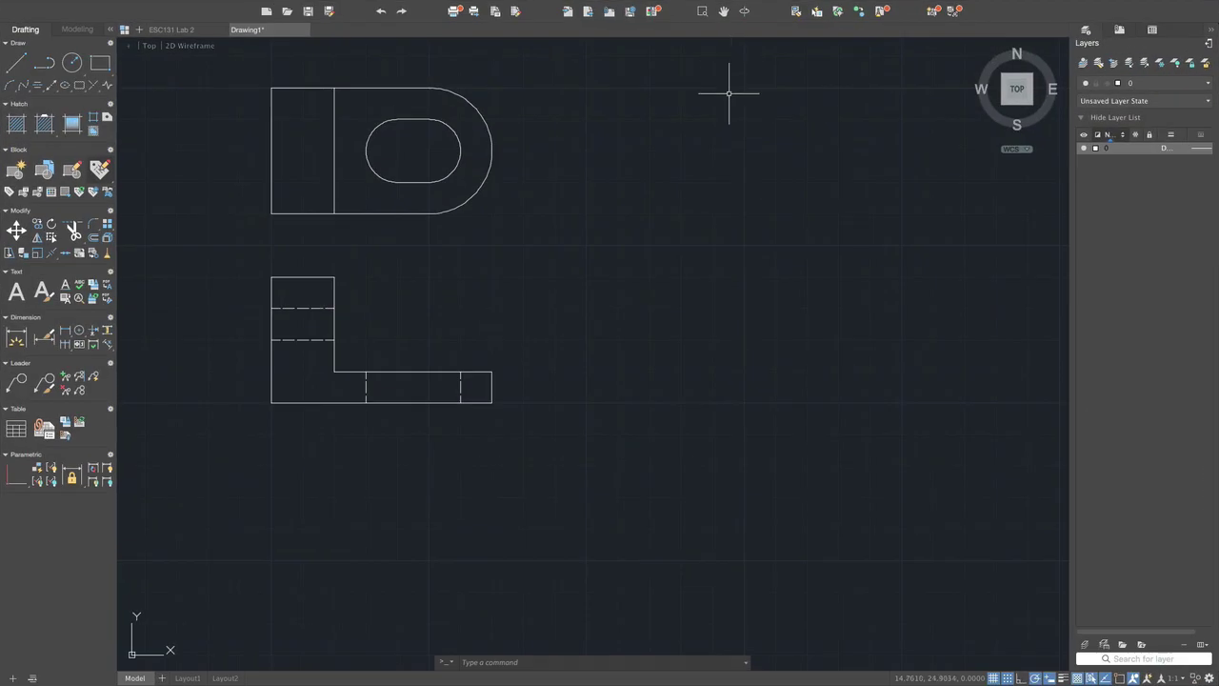
- Draw the side view's base line from 12, 20 to 14, 20 and switch to Adobe Reader to check the sketched side view
type("l")
key("Return")
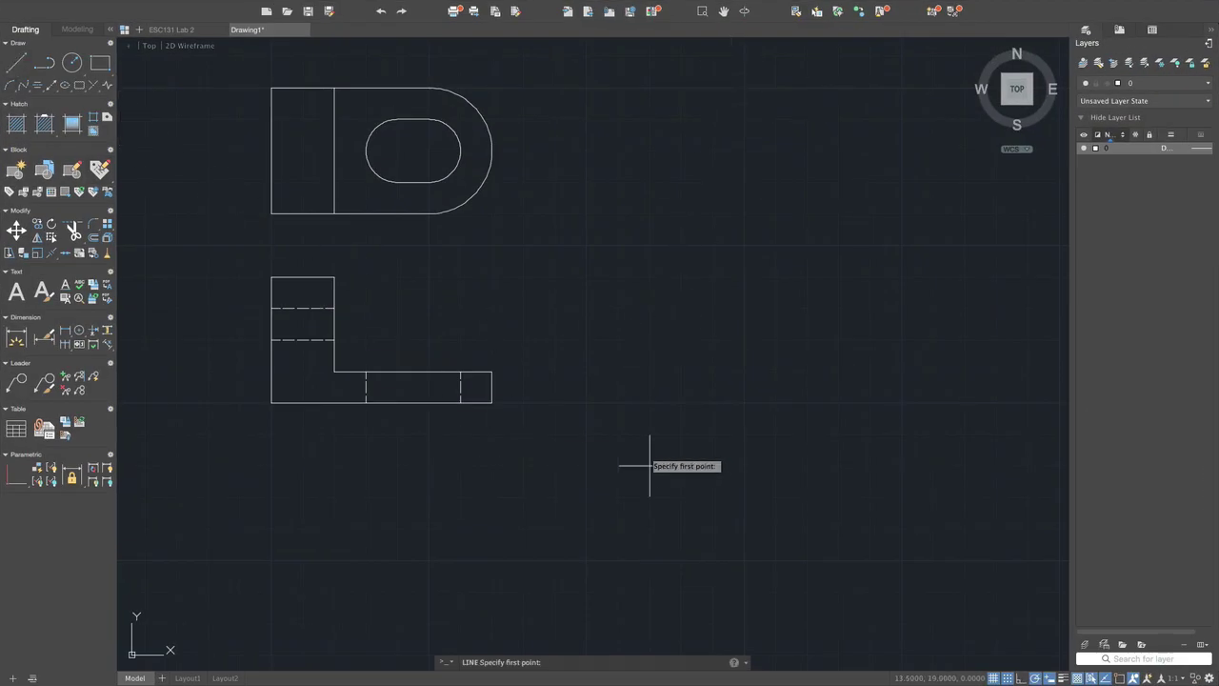
left_click(555, 403)
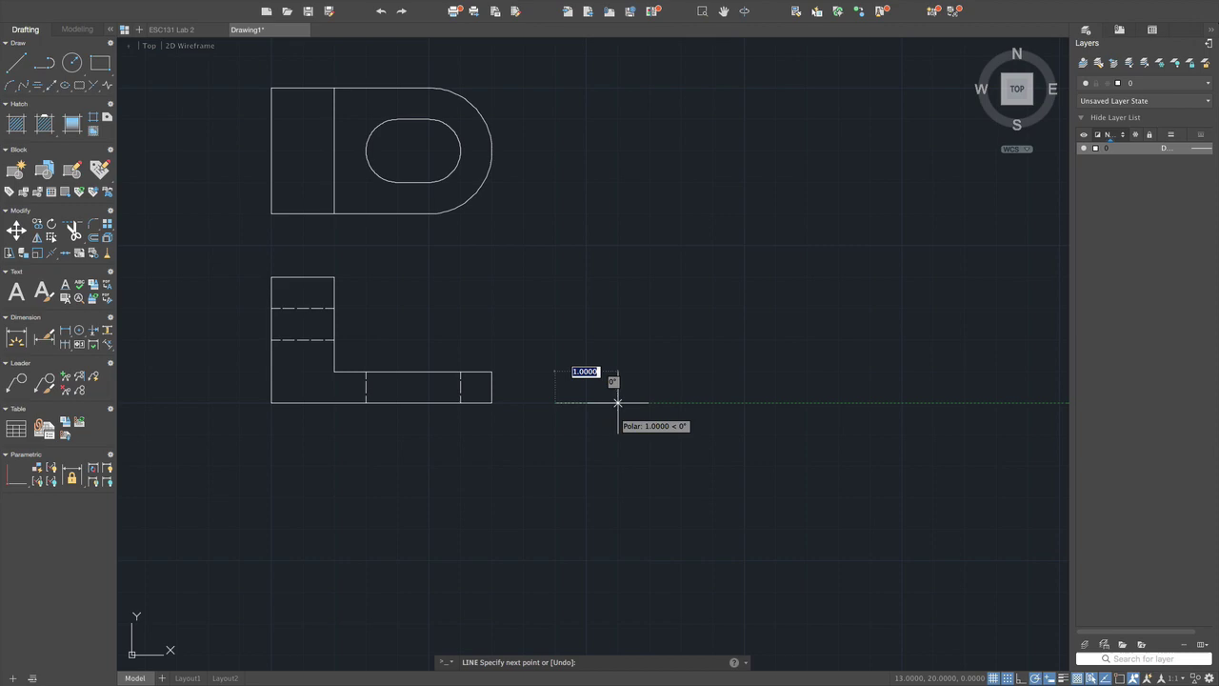
left_click(680, 403)
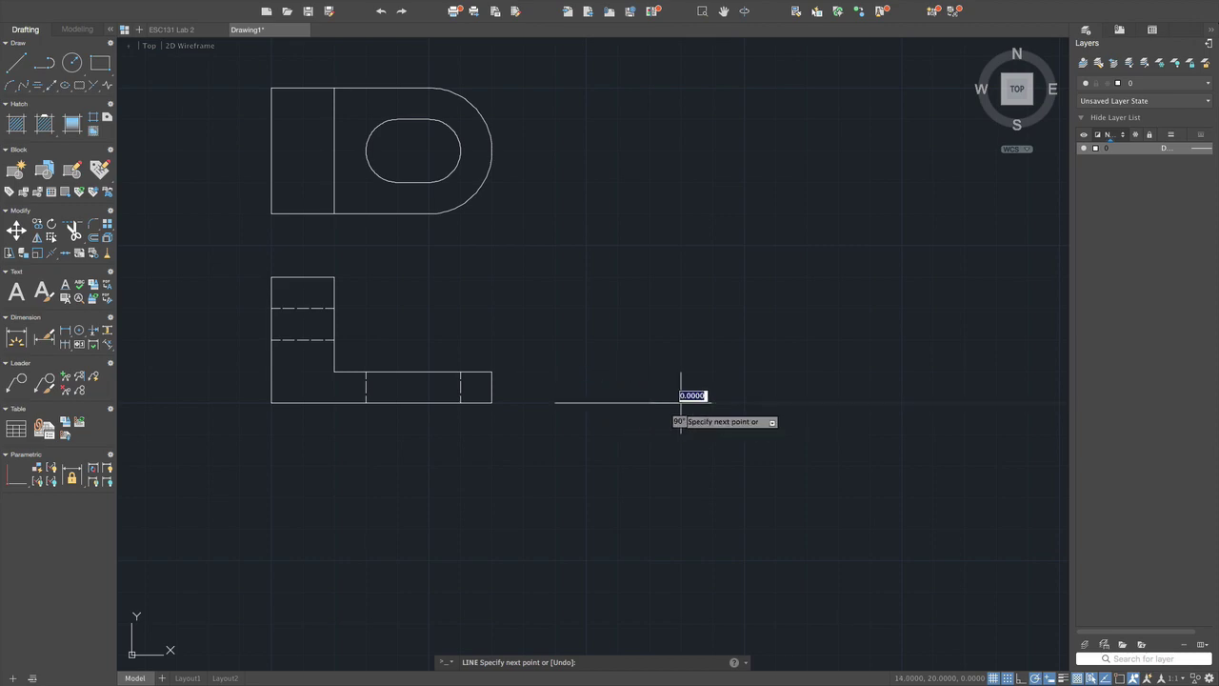
key("ctrl+Up")
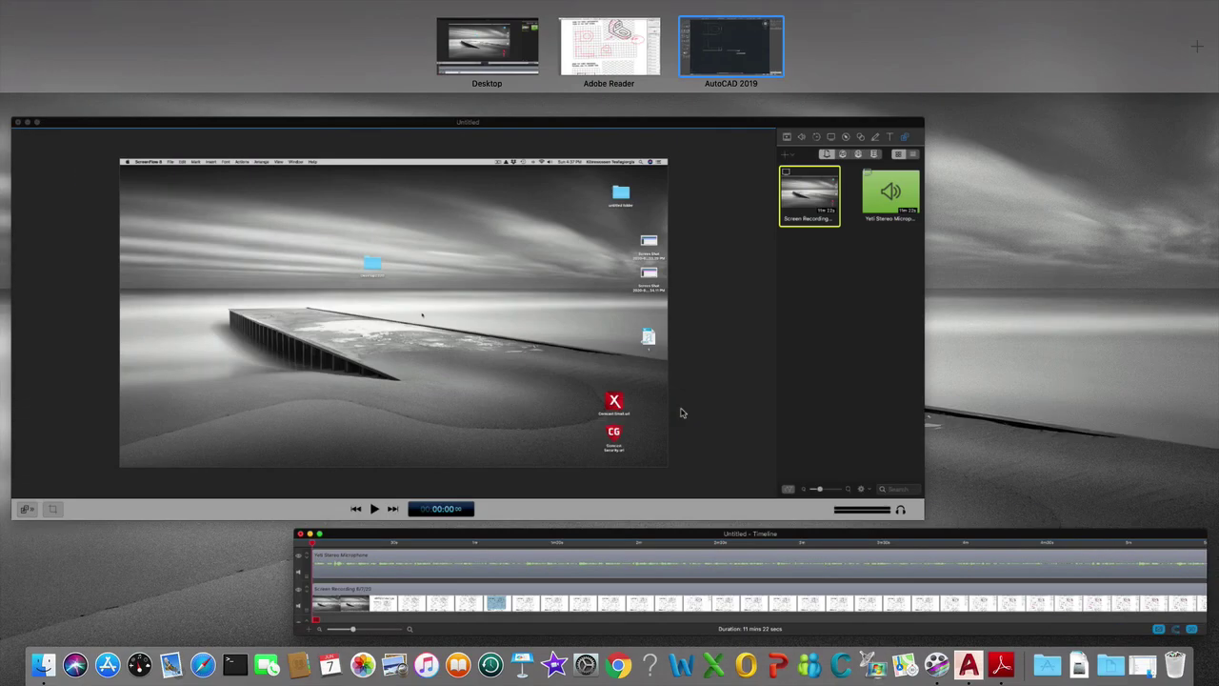
left_click(608, 46)
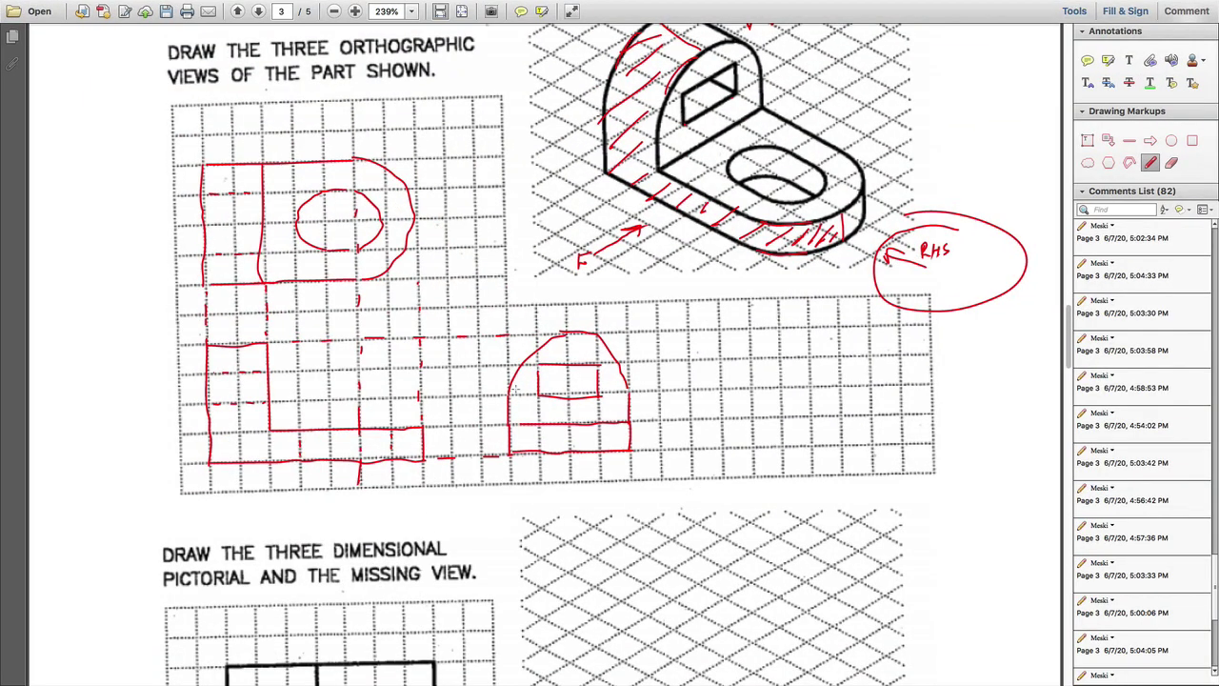
- Switch to AutoCAD and complete a closed rectangle, 2 units wide and 1 unit high, from the side view's base line
key("ctrl+Up")
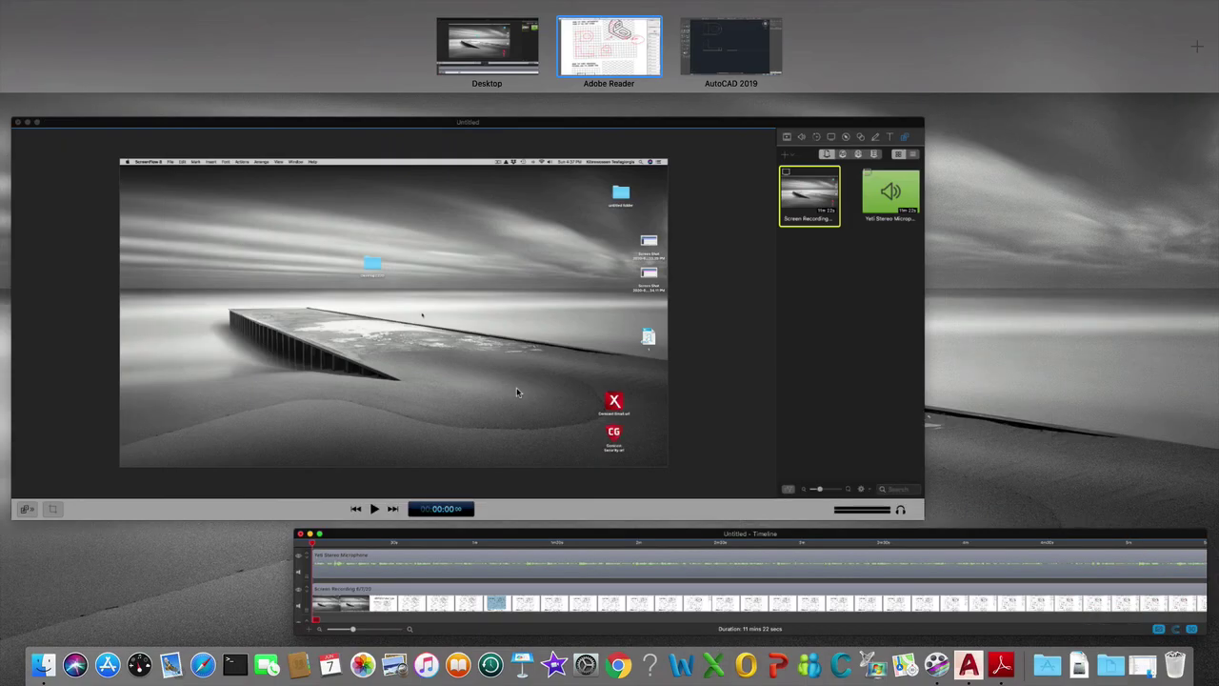
left_click(721, 61)
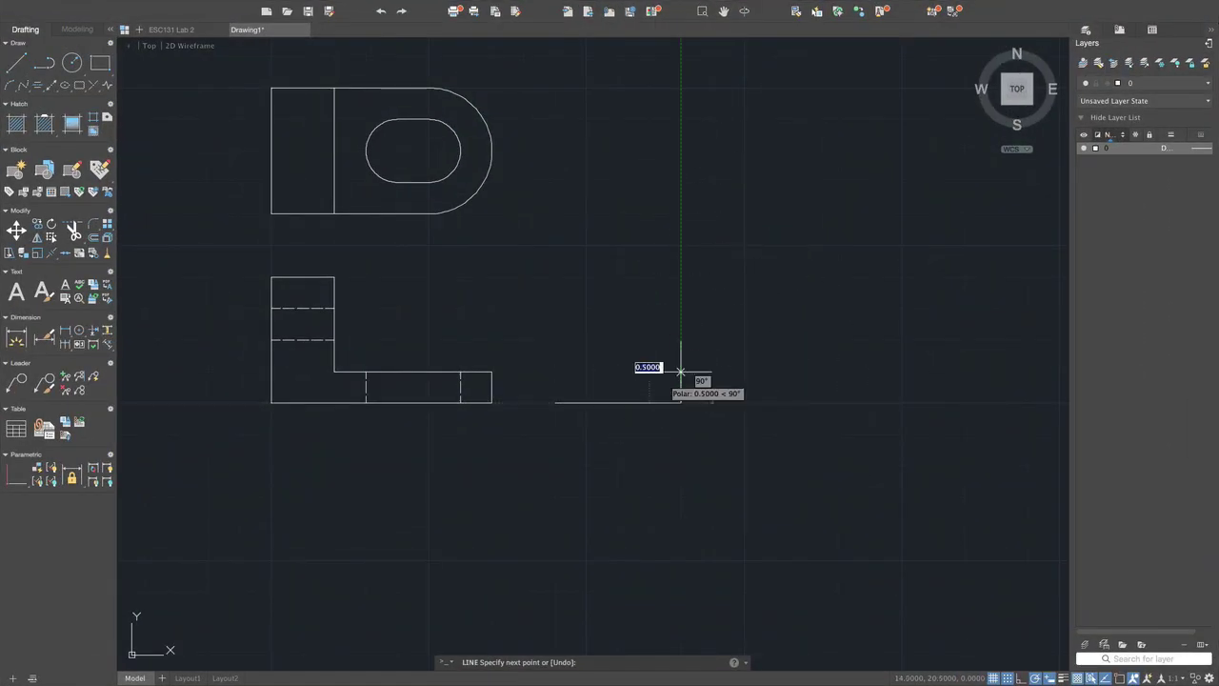
left_click(680, 340)
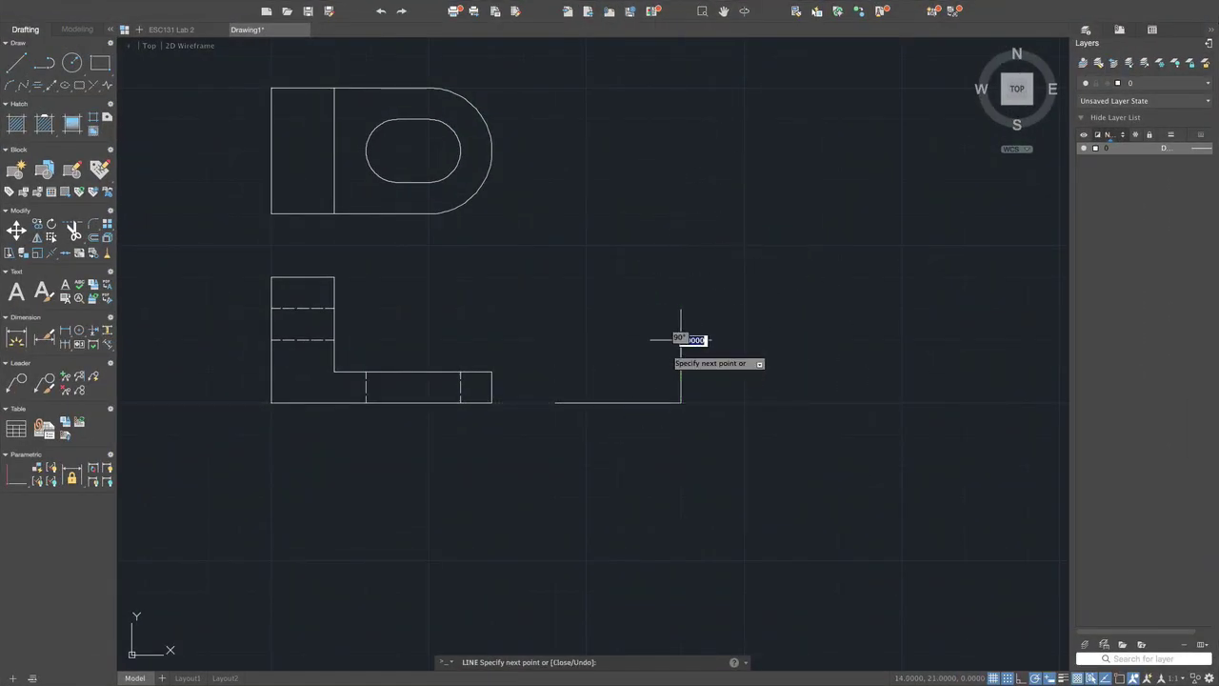
left_click(556, 340)
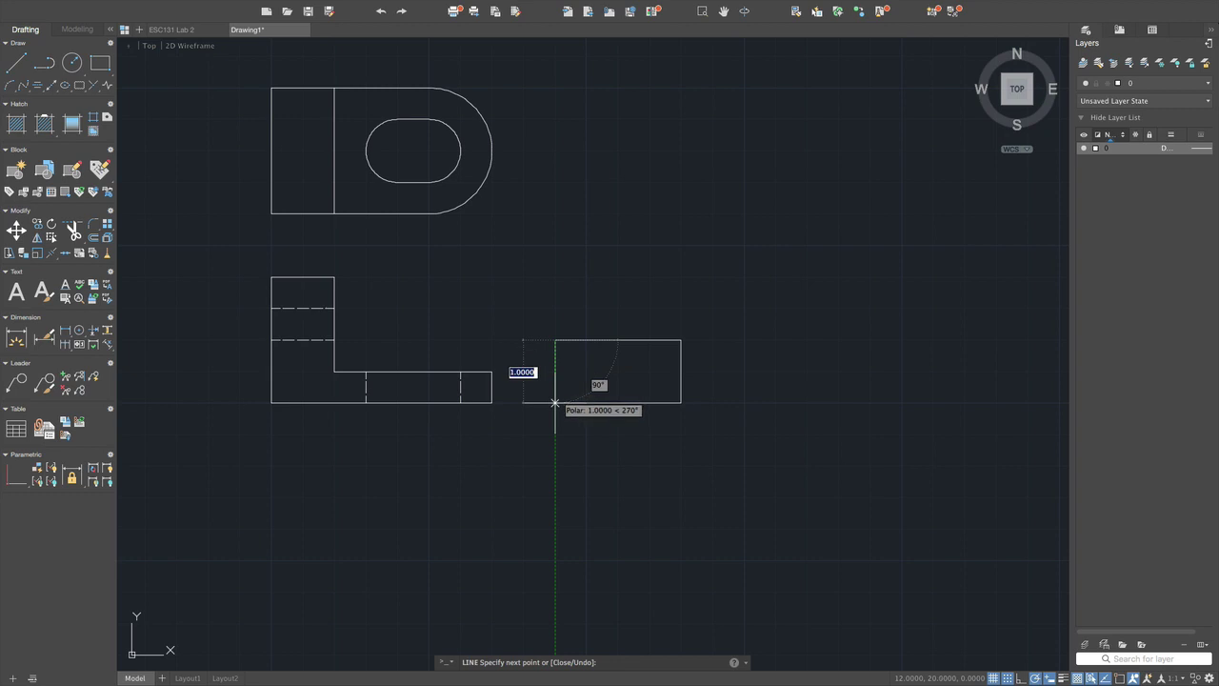
left_click(555, 403)
key("Escape")
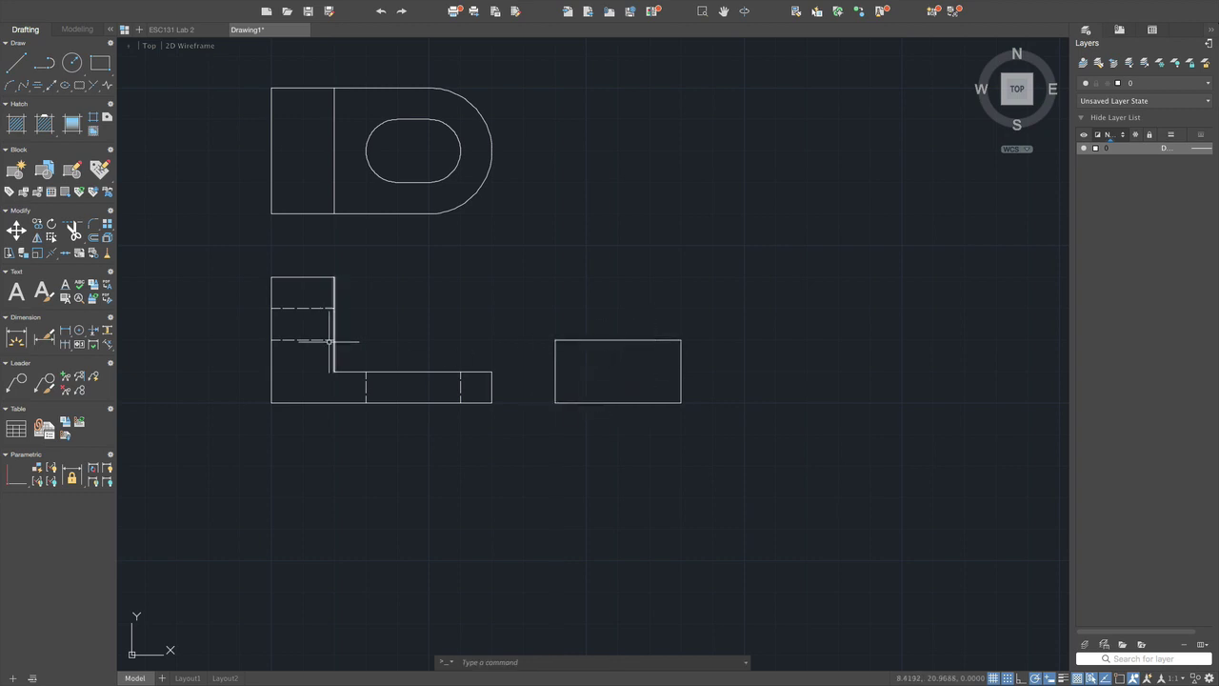
- Draw a horizontal line across the side view's rectangle, from edge to edge, 0.5 units above its base
type("l")
key("Return")
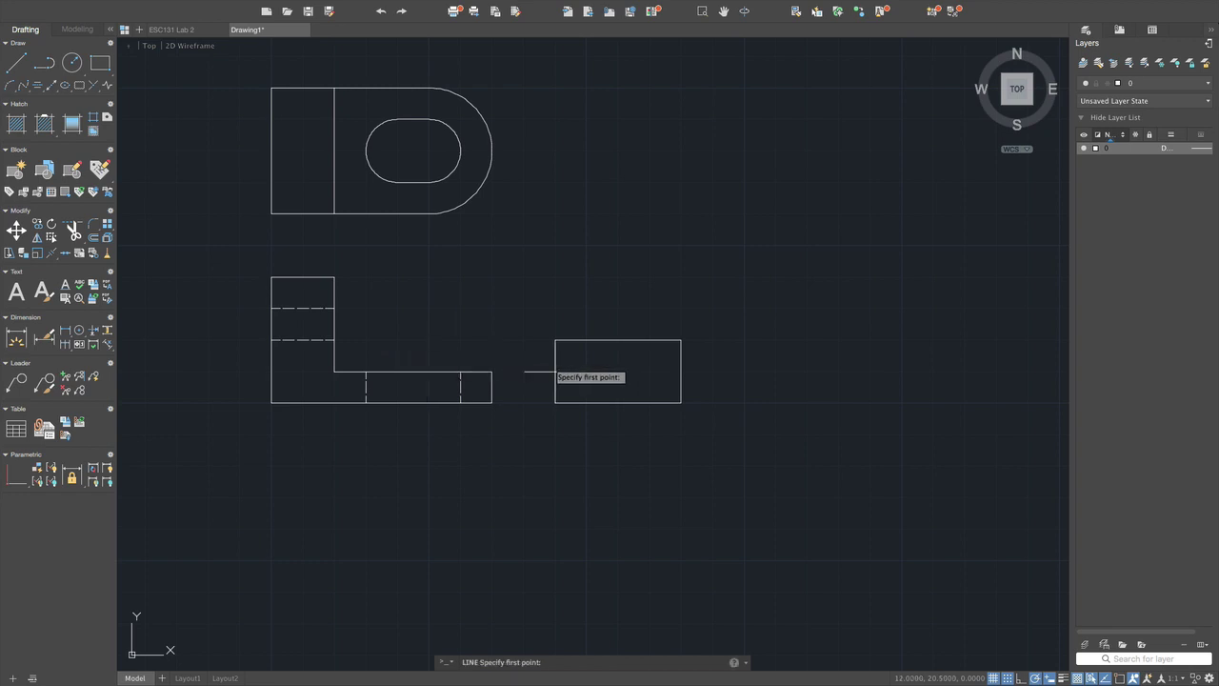
left_click(555, 371)
left_click(681, 371)
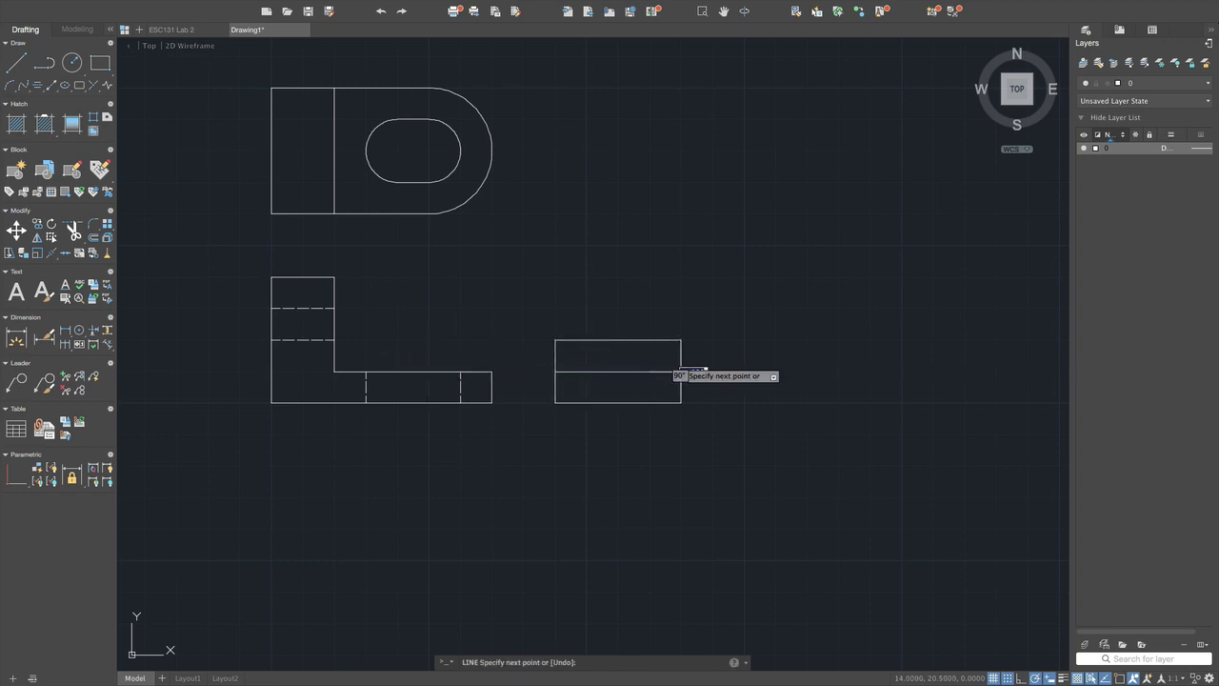
key("Return")
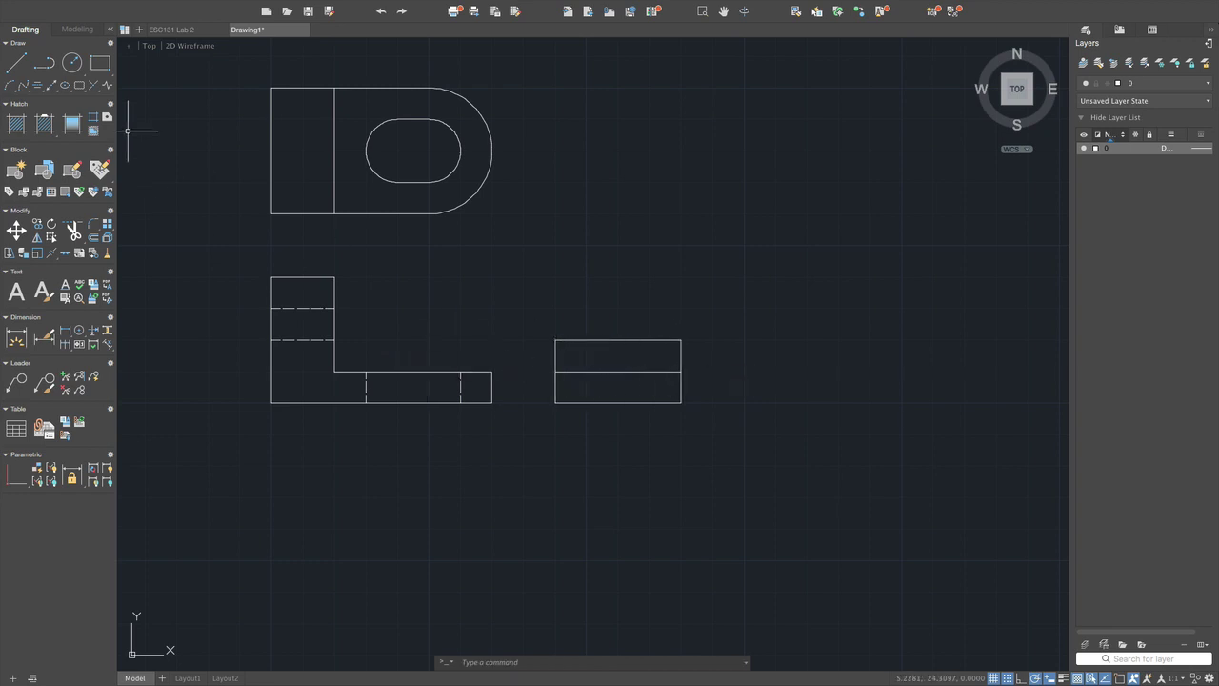
- Draw a circle of radius 1 centred on the midpoint of the side-view rectangle's upper edge
left_click(78, 71)
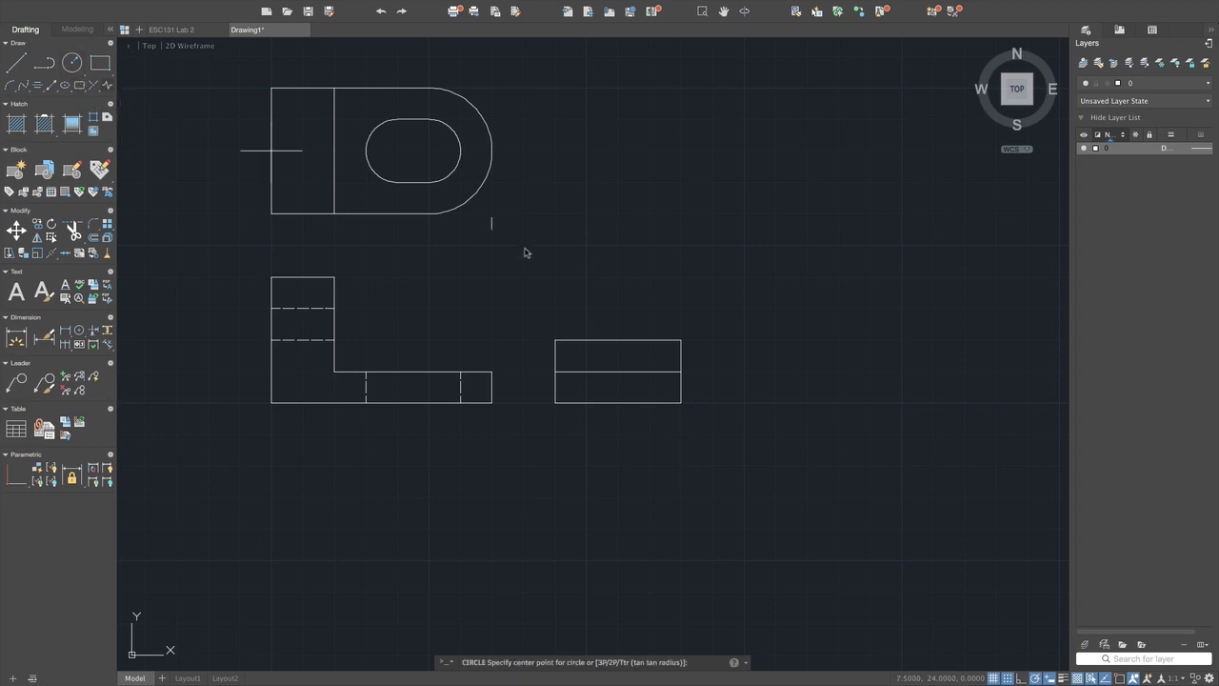
left_click(618, 340)
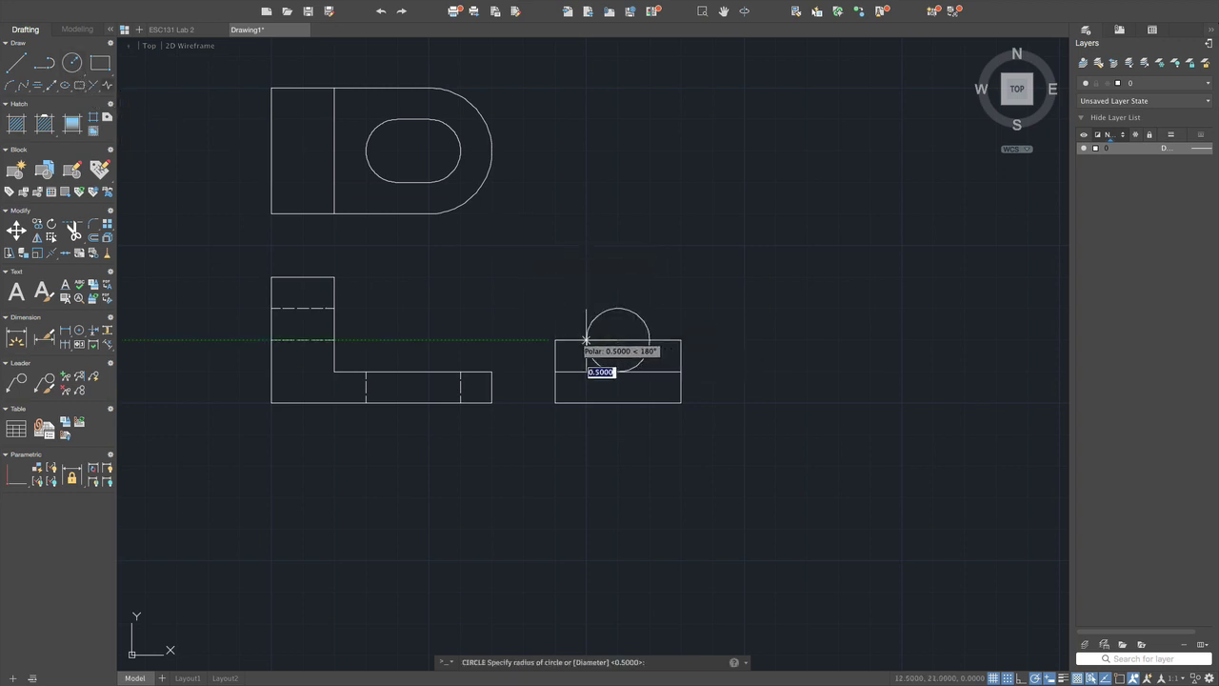
left_click(555, 340)
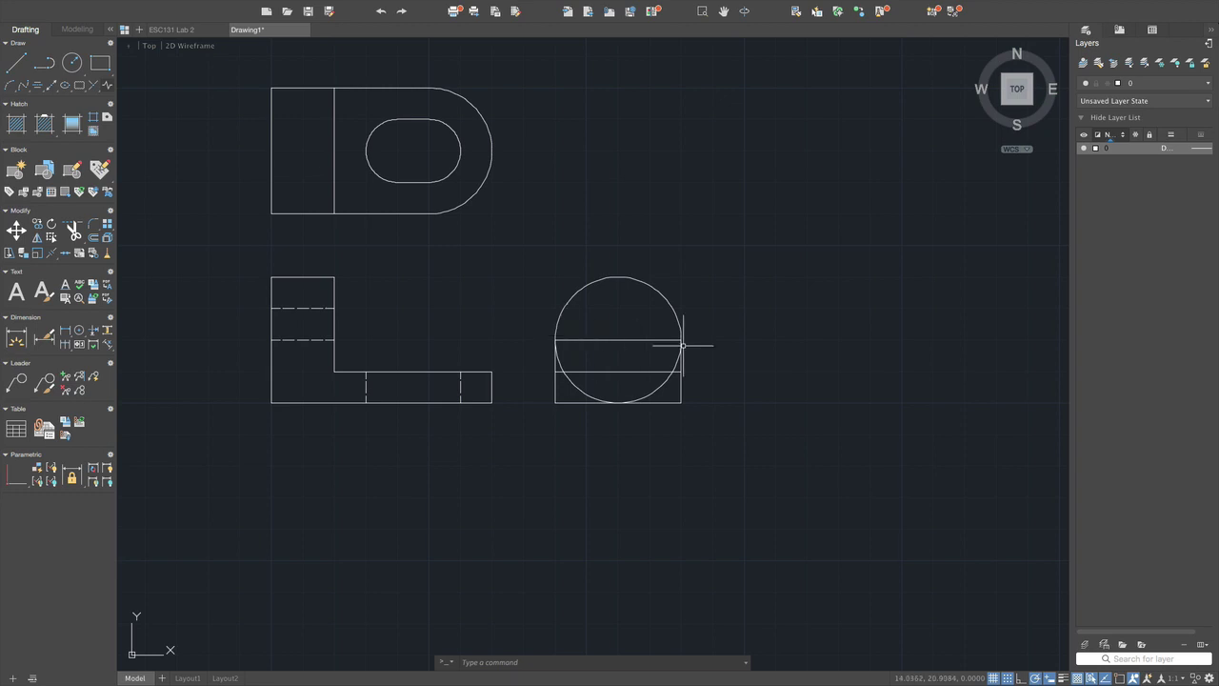
- Trim away the lower half of the circle, using the rectangle's upper edge as the cutting edge
type("tr")
key("Return")
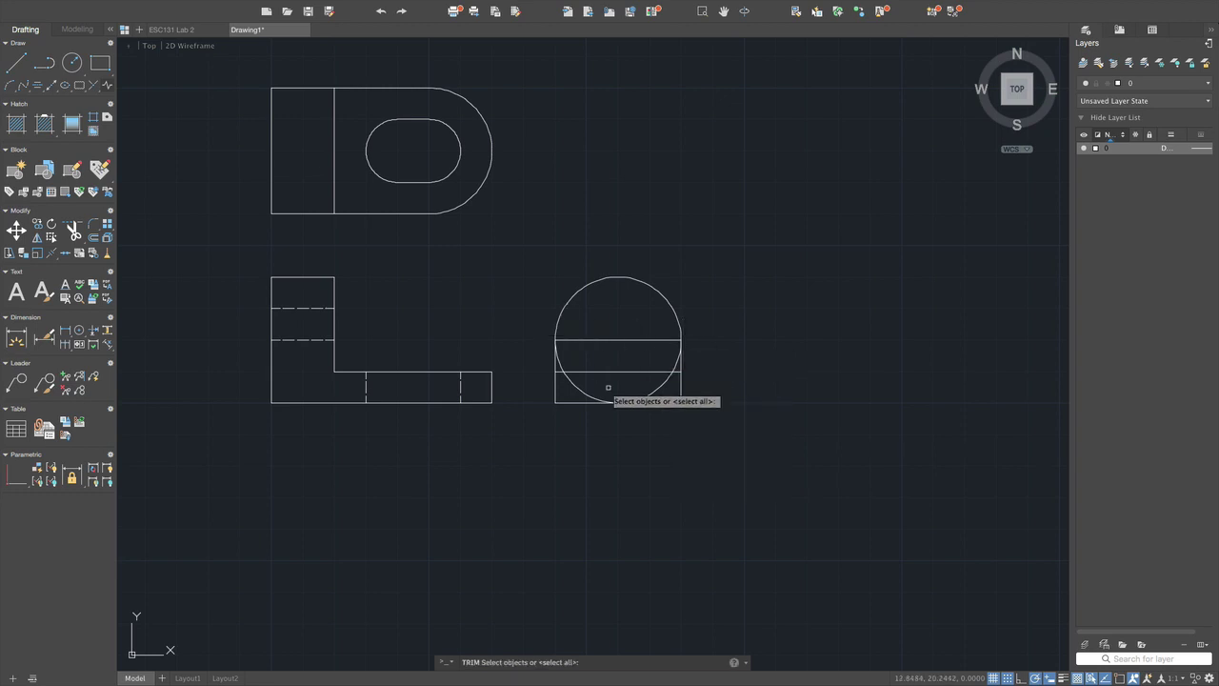
left_click(611, 339)
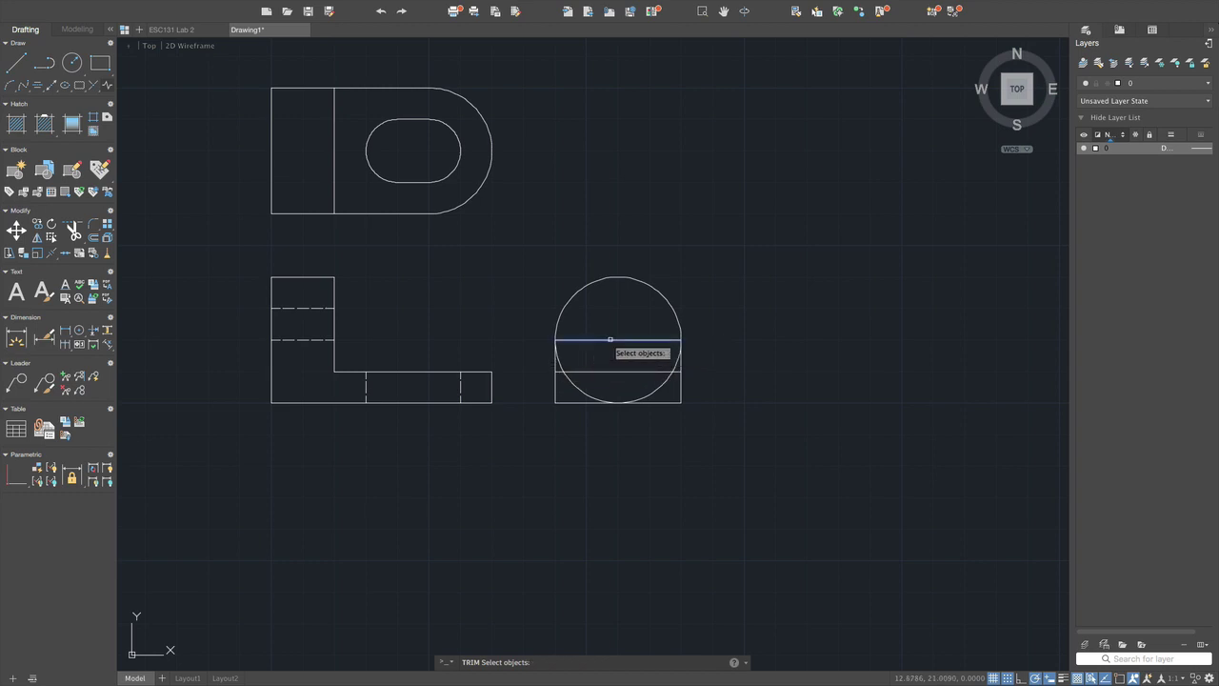
key("Return")
left_click(661, 387)
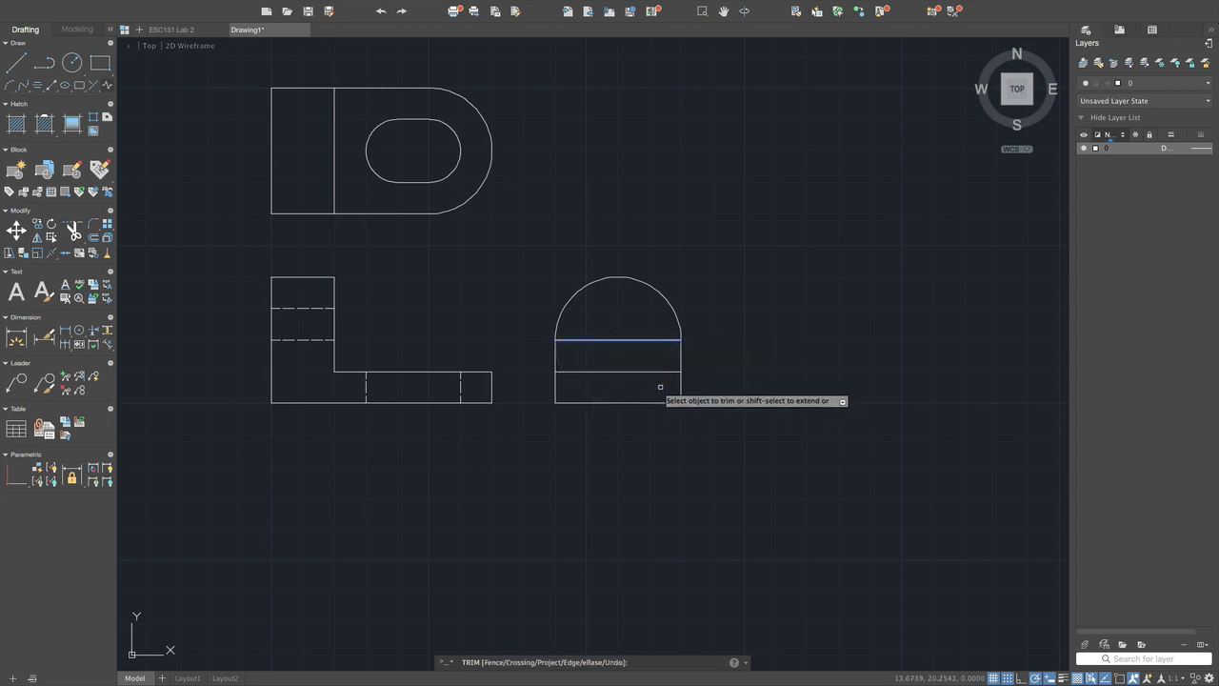
key("Return")
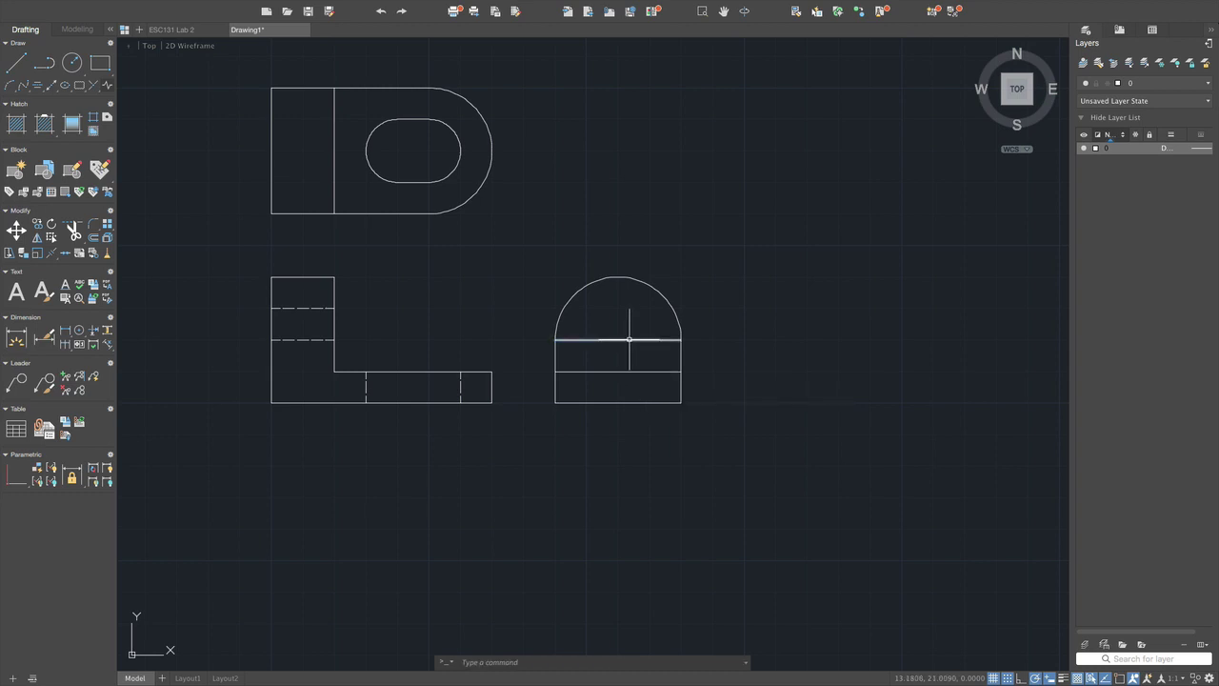
left_click(630, 338)
key("Return")
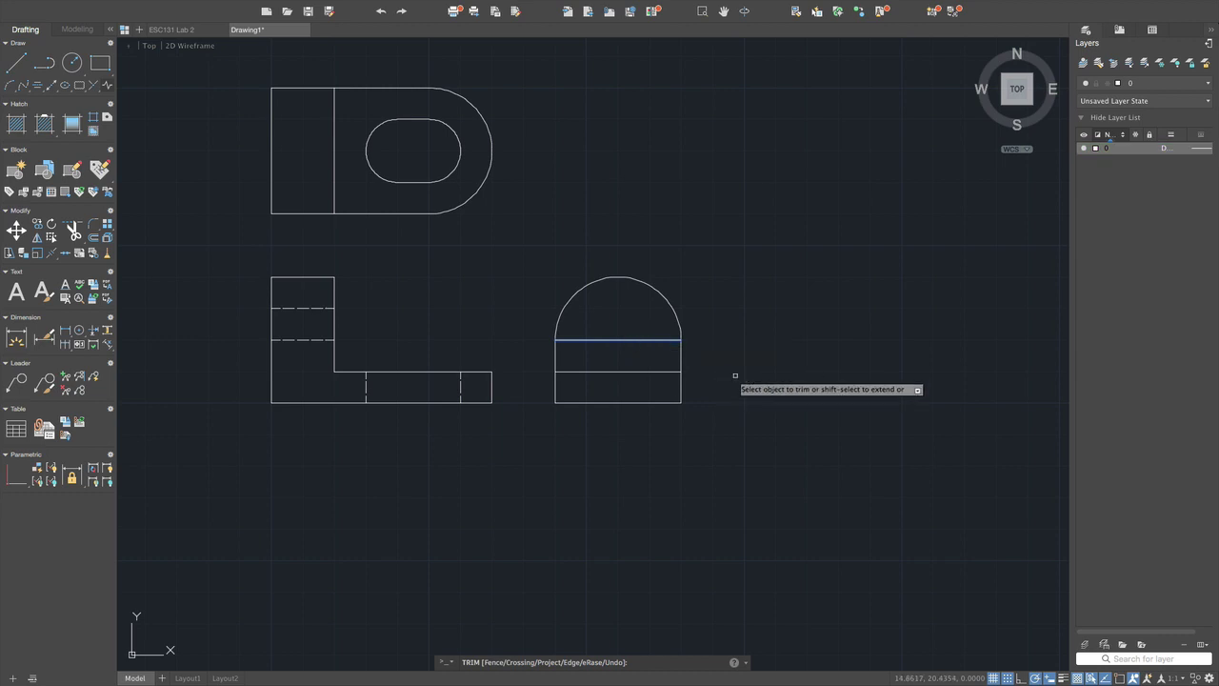
key("Escape")
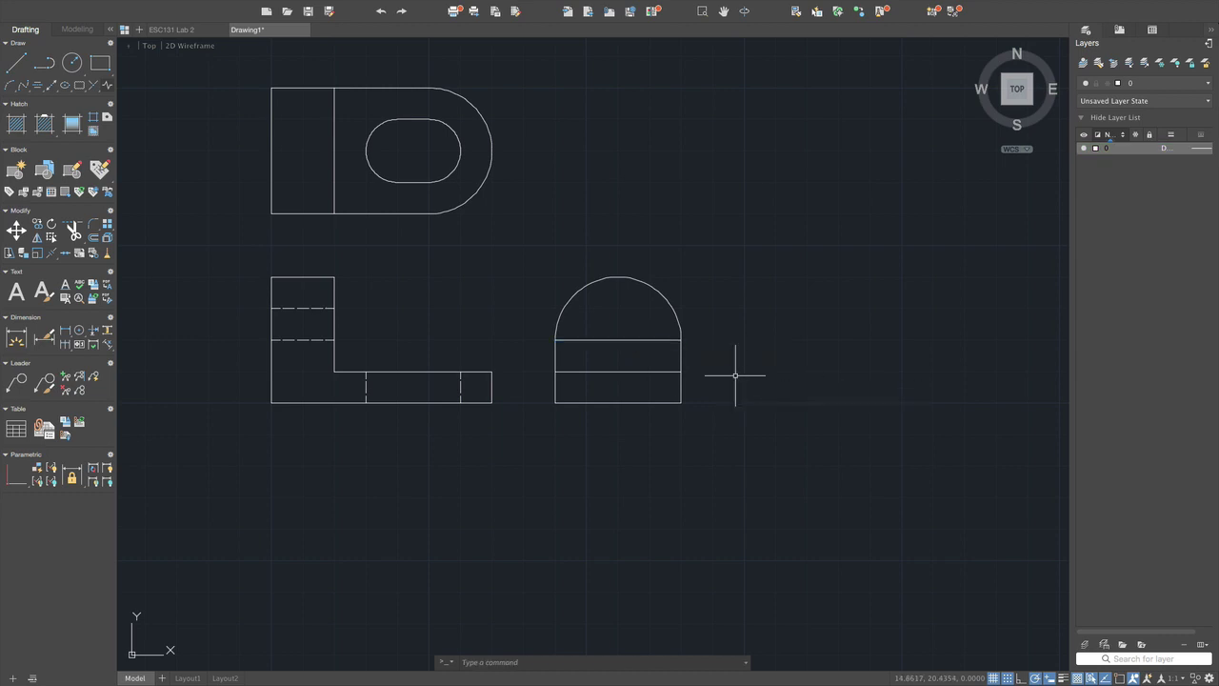
- Delete the horizontal line across the base of the arch in the side view
left_click(656, 339)
key("Delete")
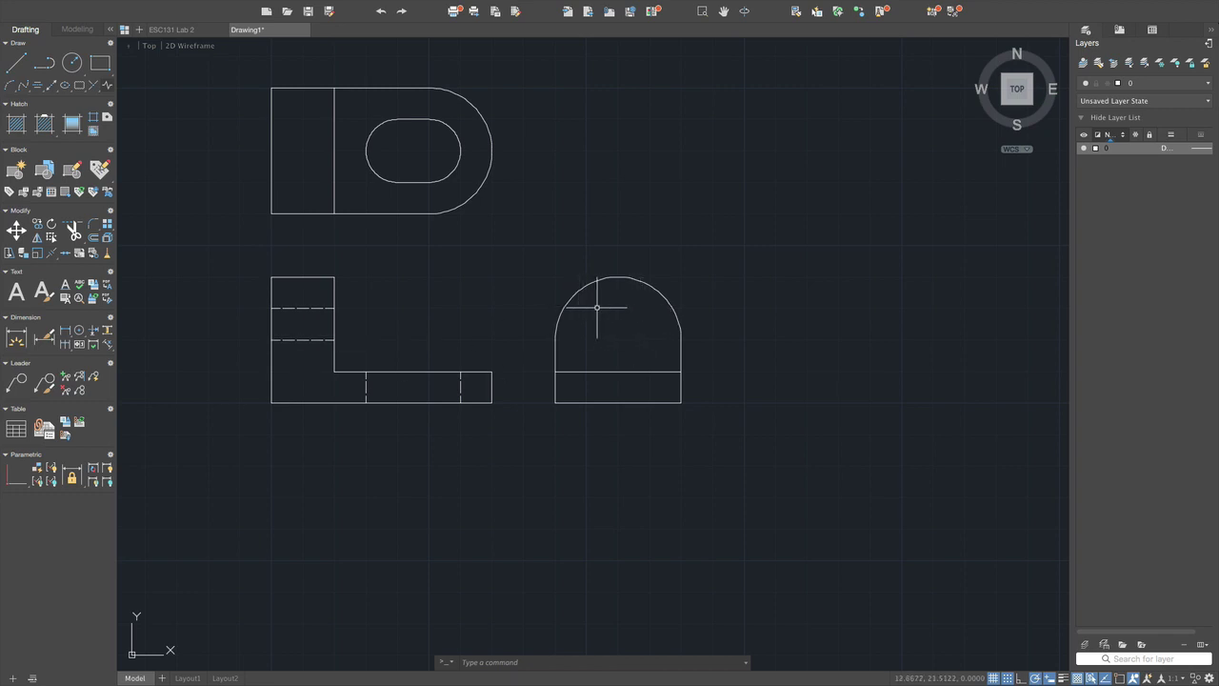
- Draw a closed rectangle with lines, 1 unit wide and 0.5 units high, centred inside the arch for the opening
left_click(16, 63)
left_click(586, 308)
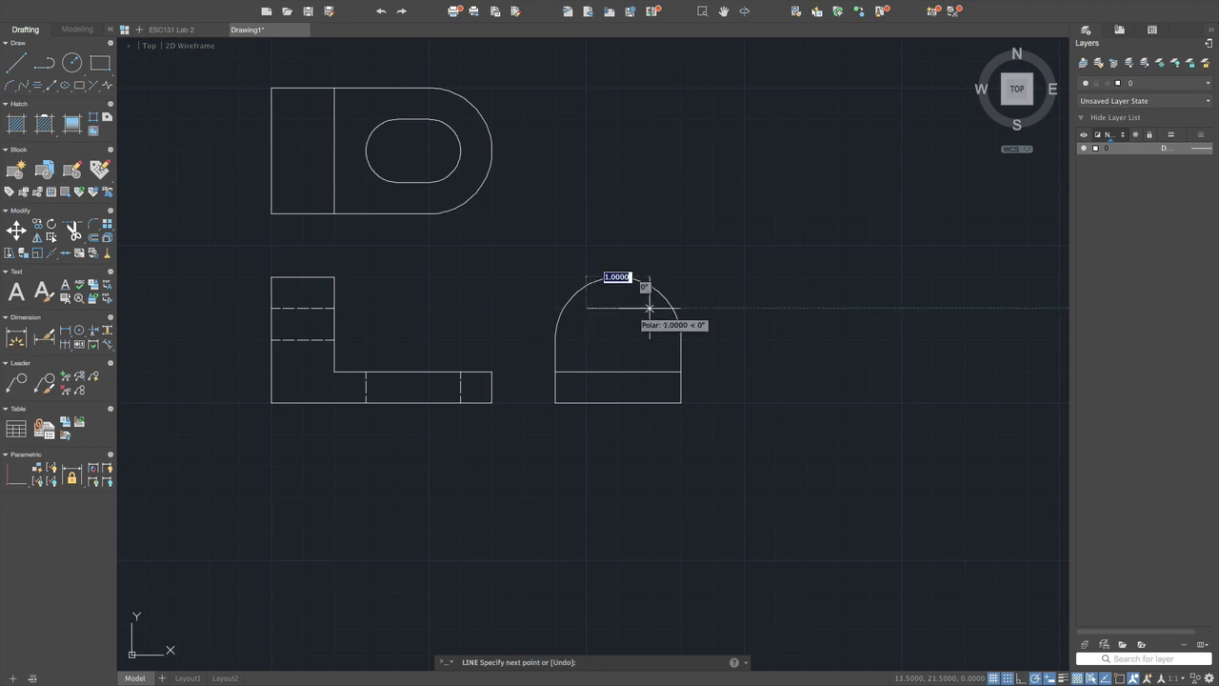
left_click(649, 307)
left_click(649, 339)
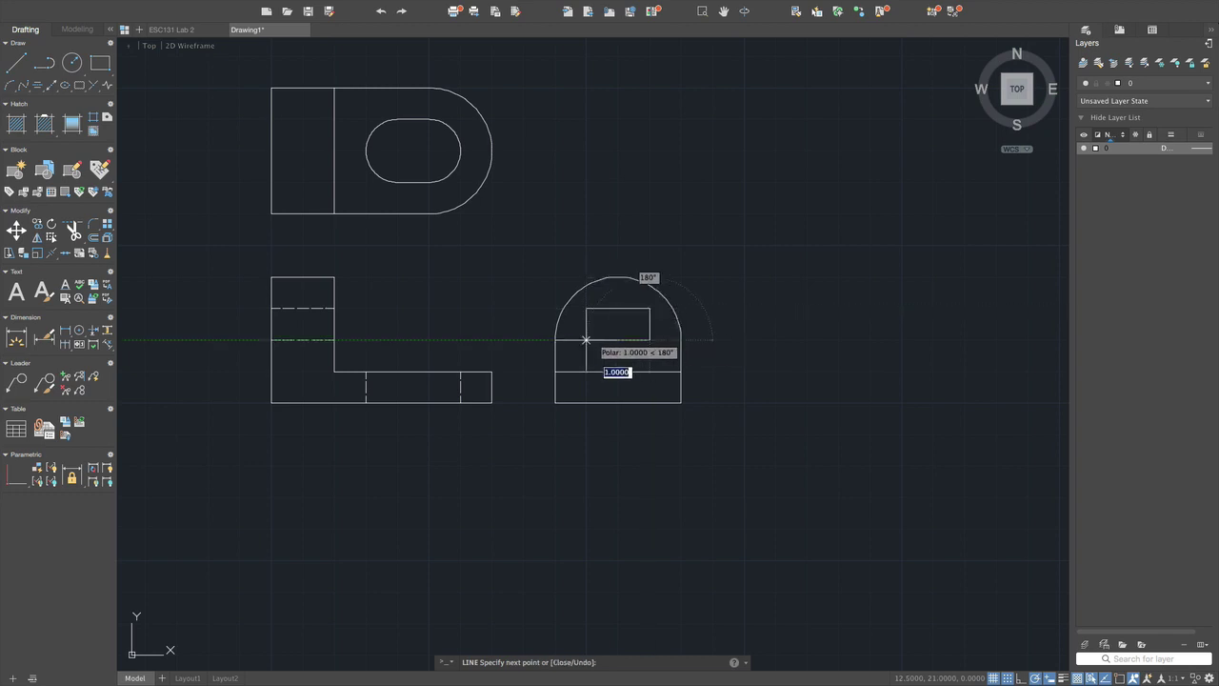
left_click(586, 339)
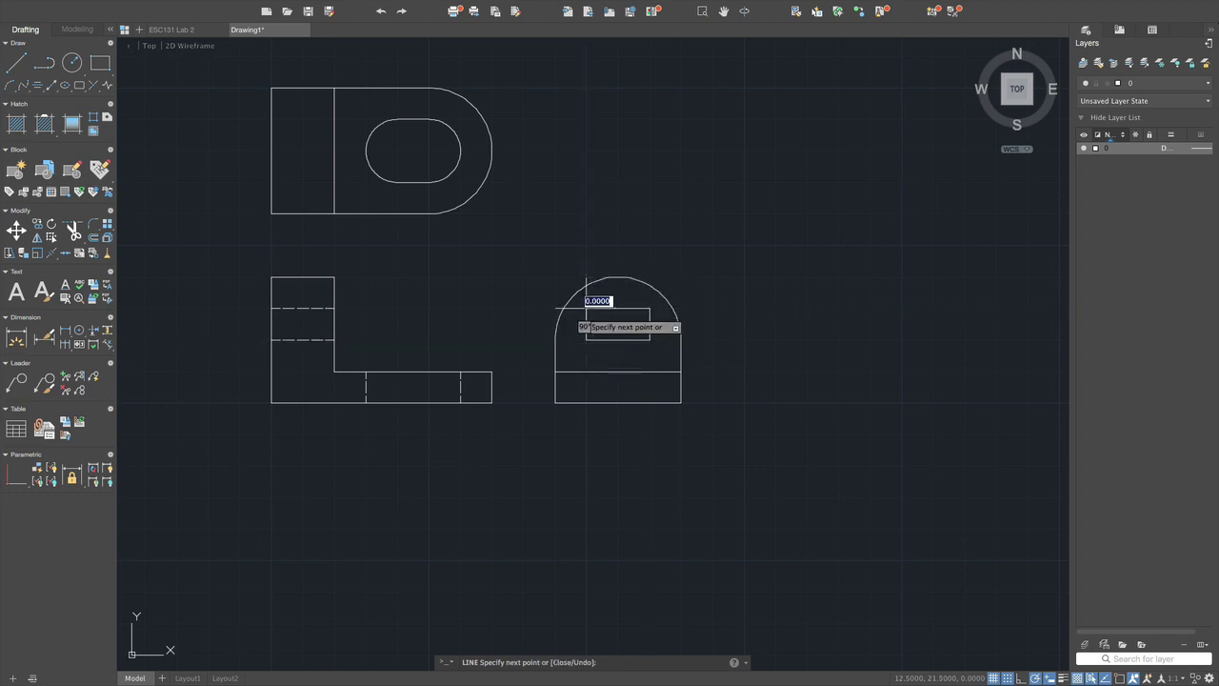
left_click(586, 313)
key("Return")
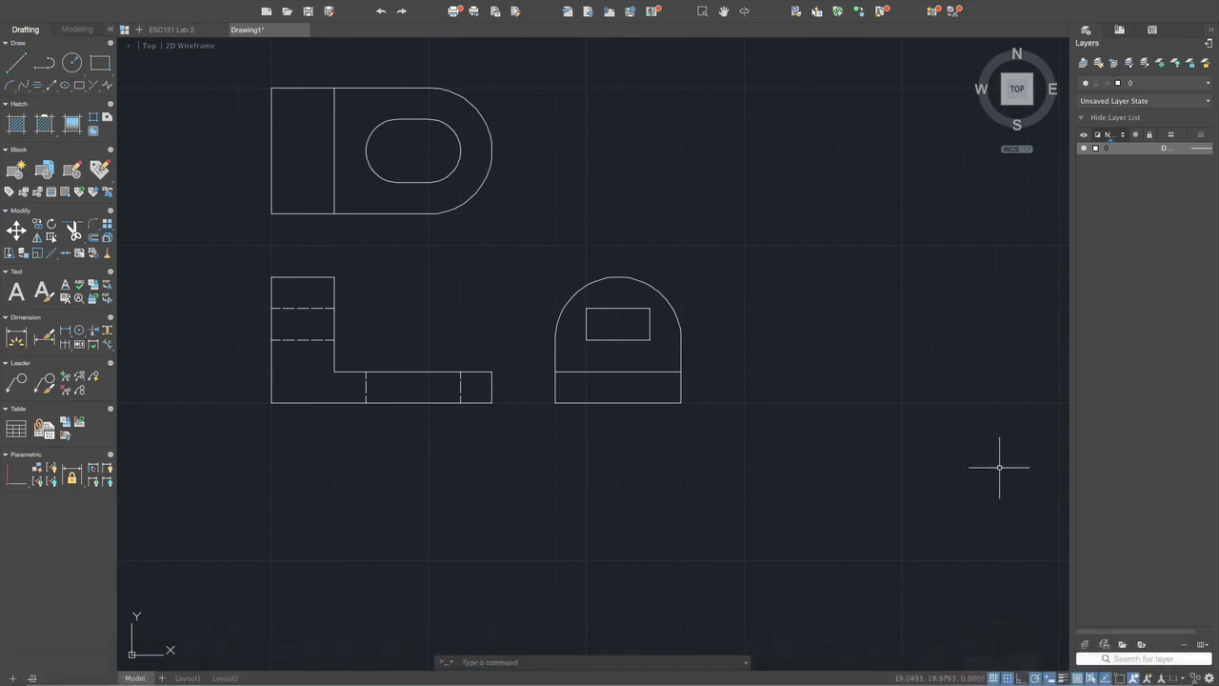
left_click(1010, 677)
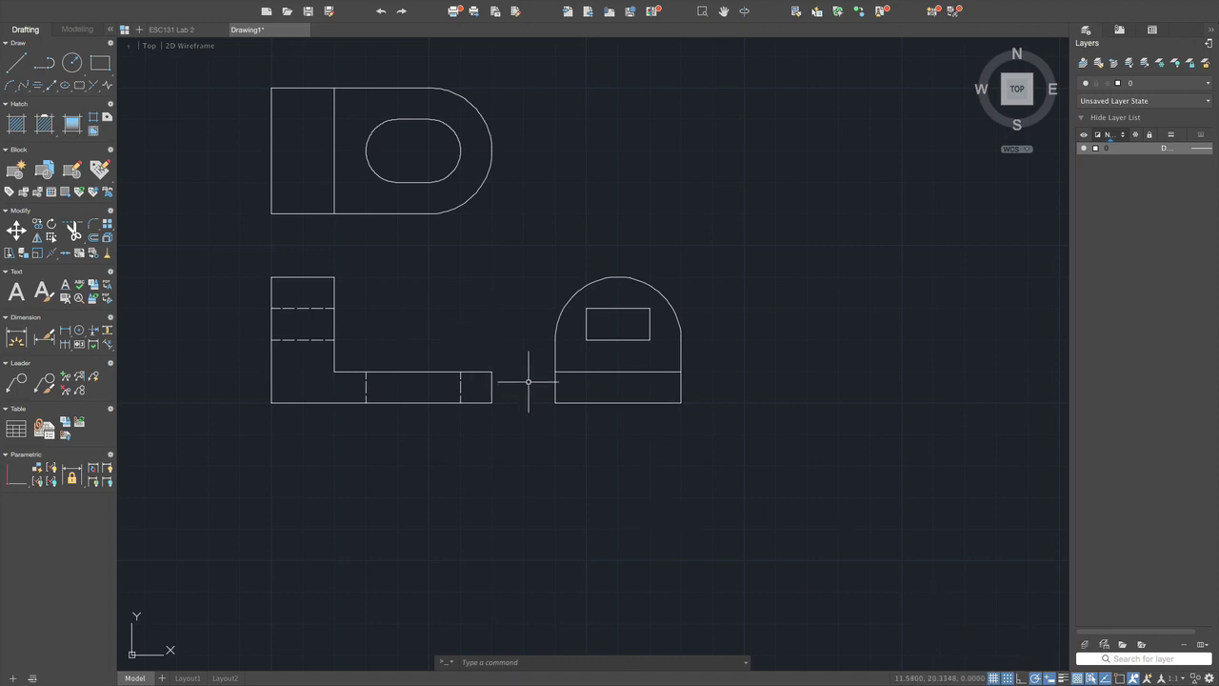
- Switch to Adobe Reader and examine the page 5 exercises, reading the chimney cap instructions and reference drawing in question 2
key("ctrl+Up")
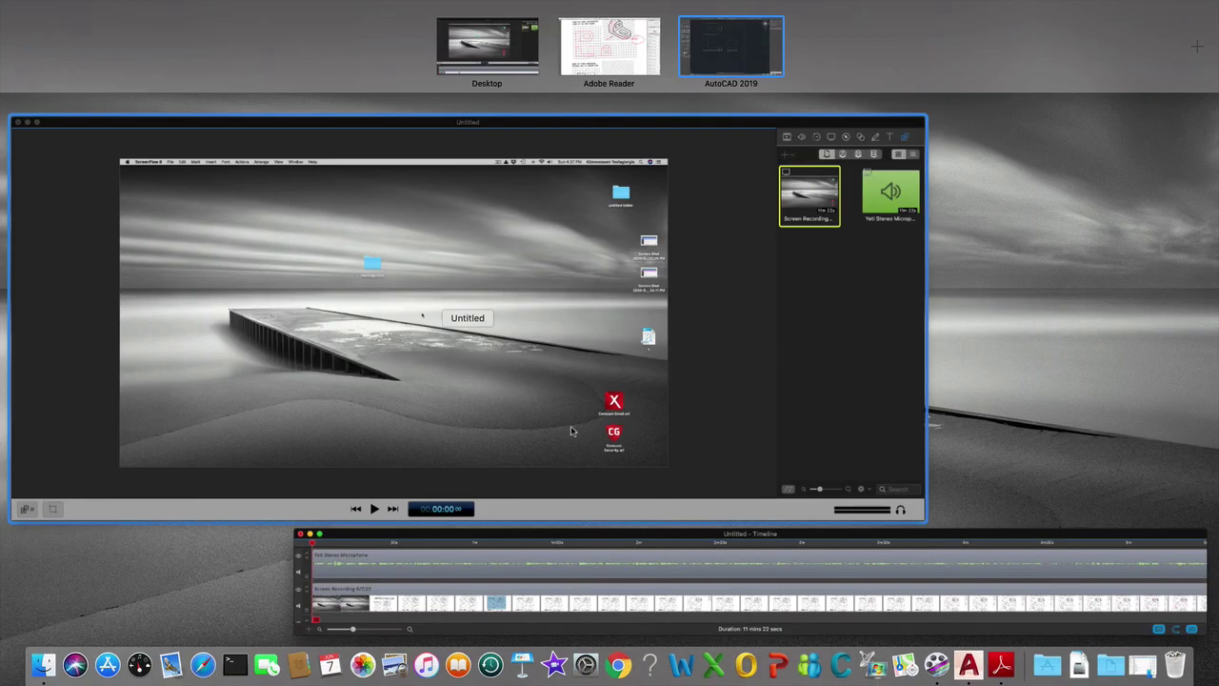
left_click(610, 57)
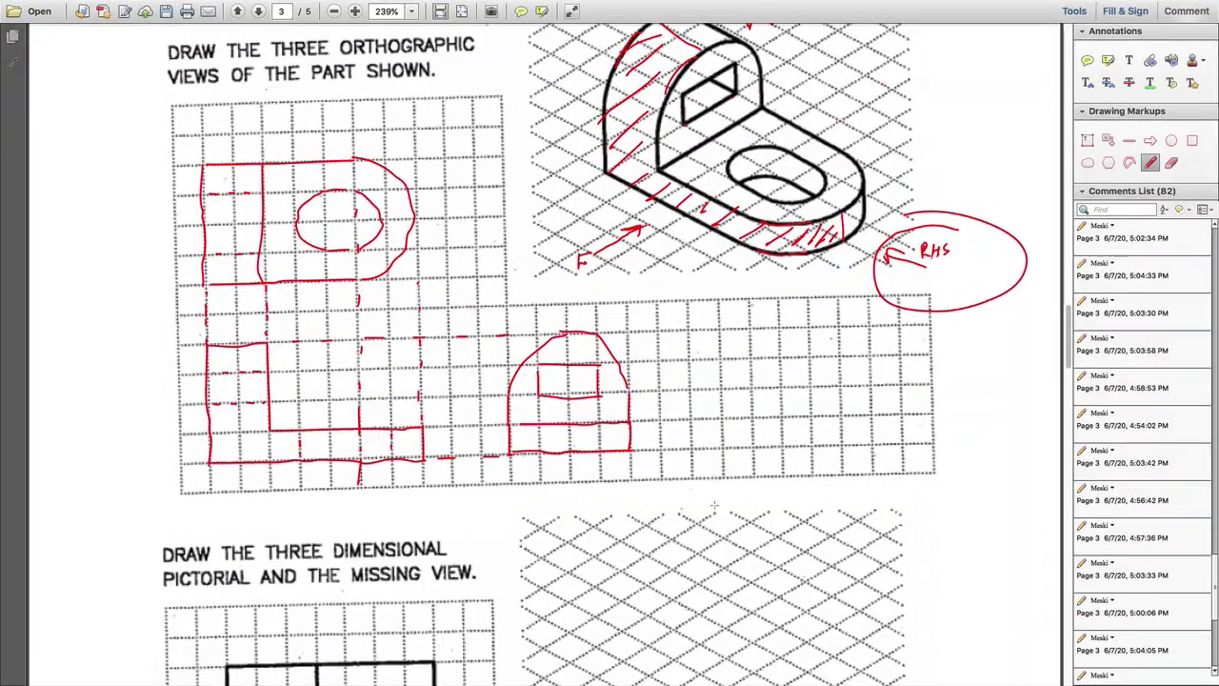
scroll(714, 507, "down", 15)
scroll(714, 507, "down", 15)
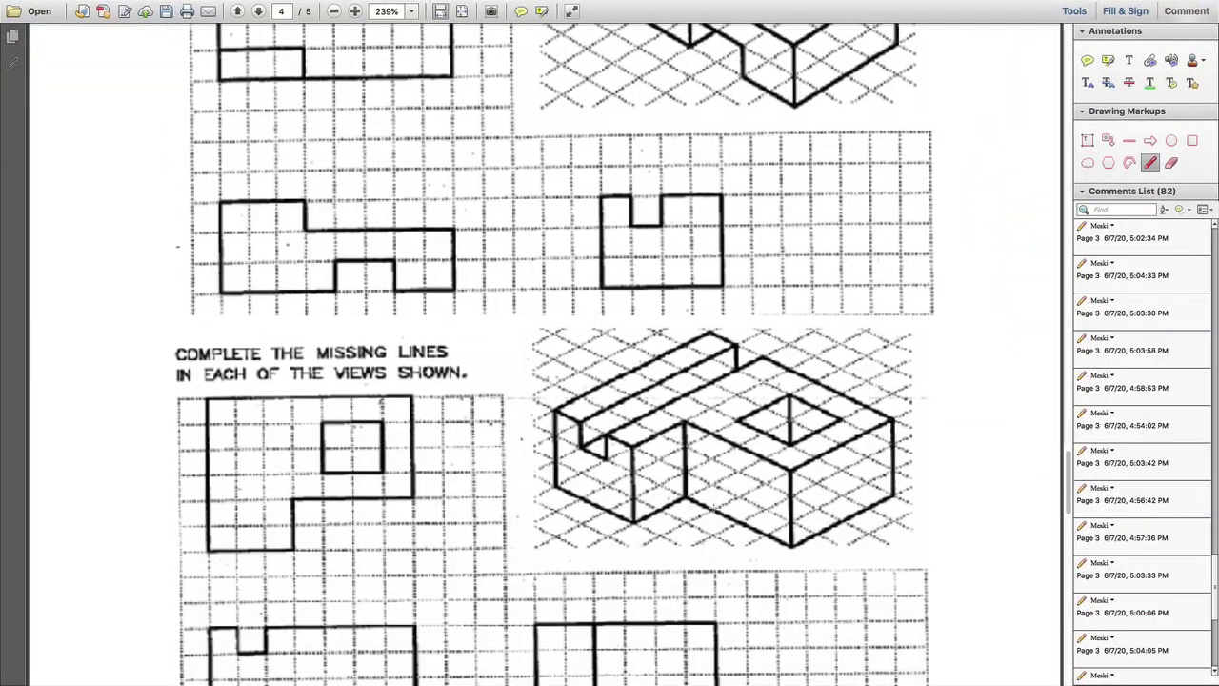
scroll(602, 490, "down", 15)
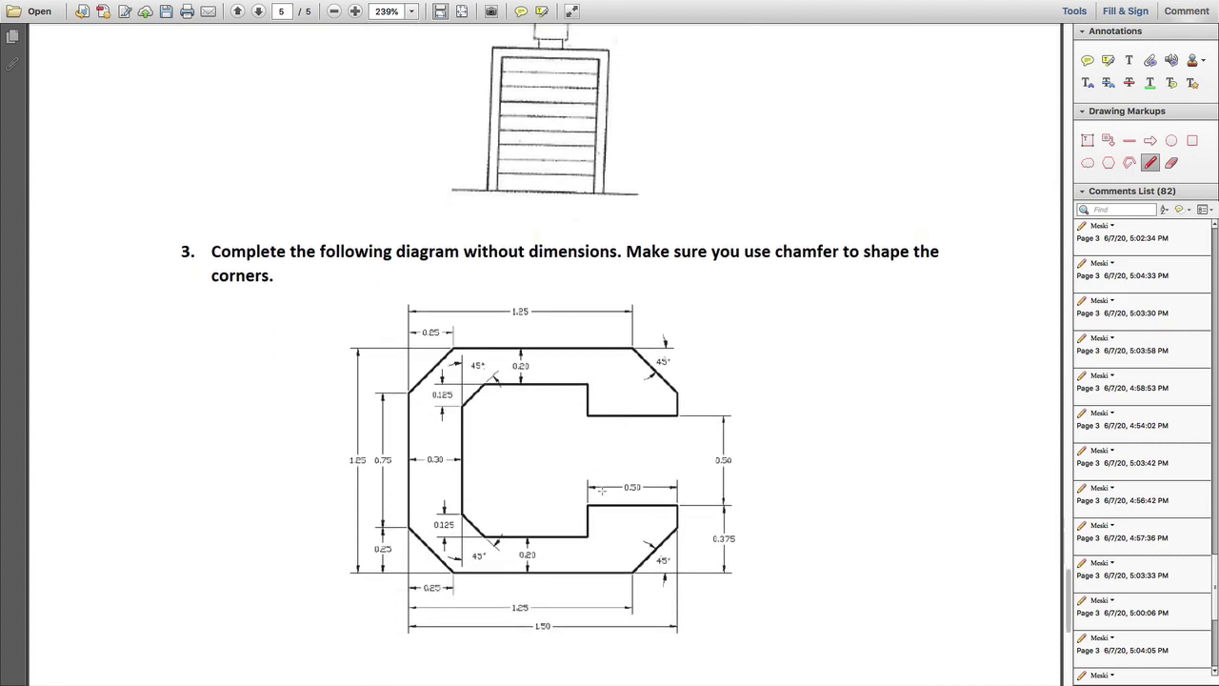
scroll(602, 491, "up", 10)
scroll(602, 490, "up", 3)
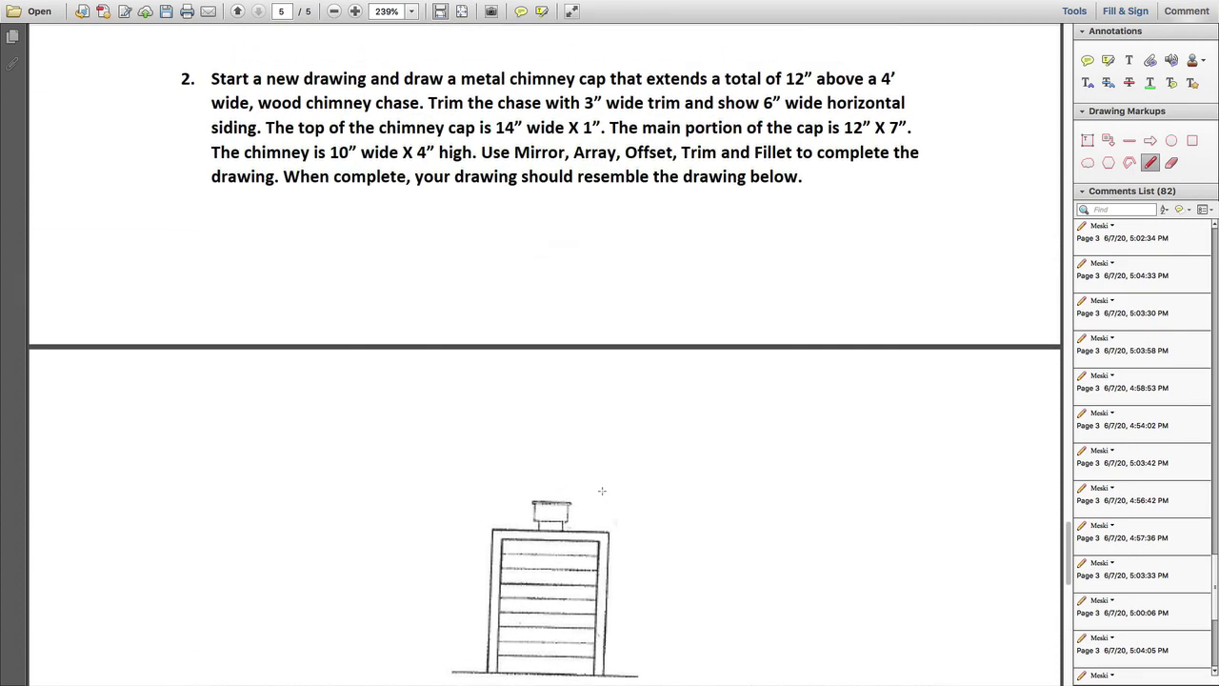
scroll(601, 489, "down", 3)
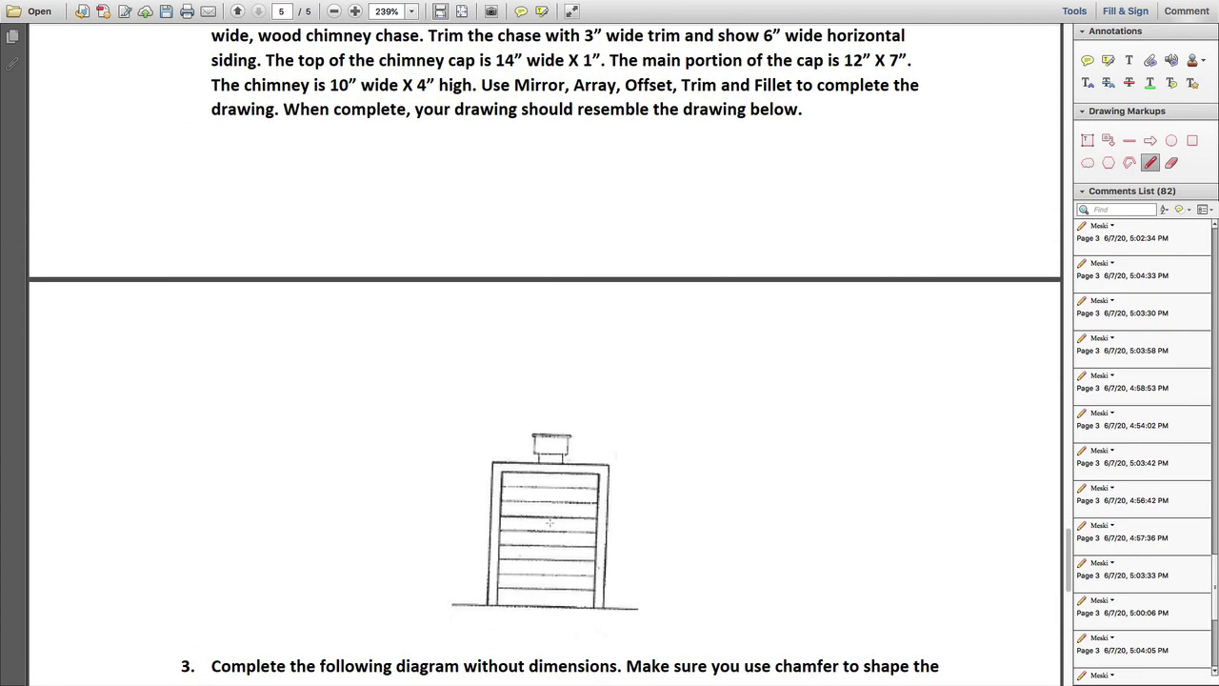
scroll(555, 534, "up", 1)
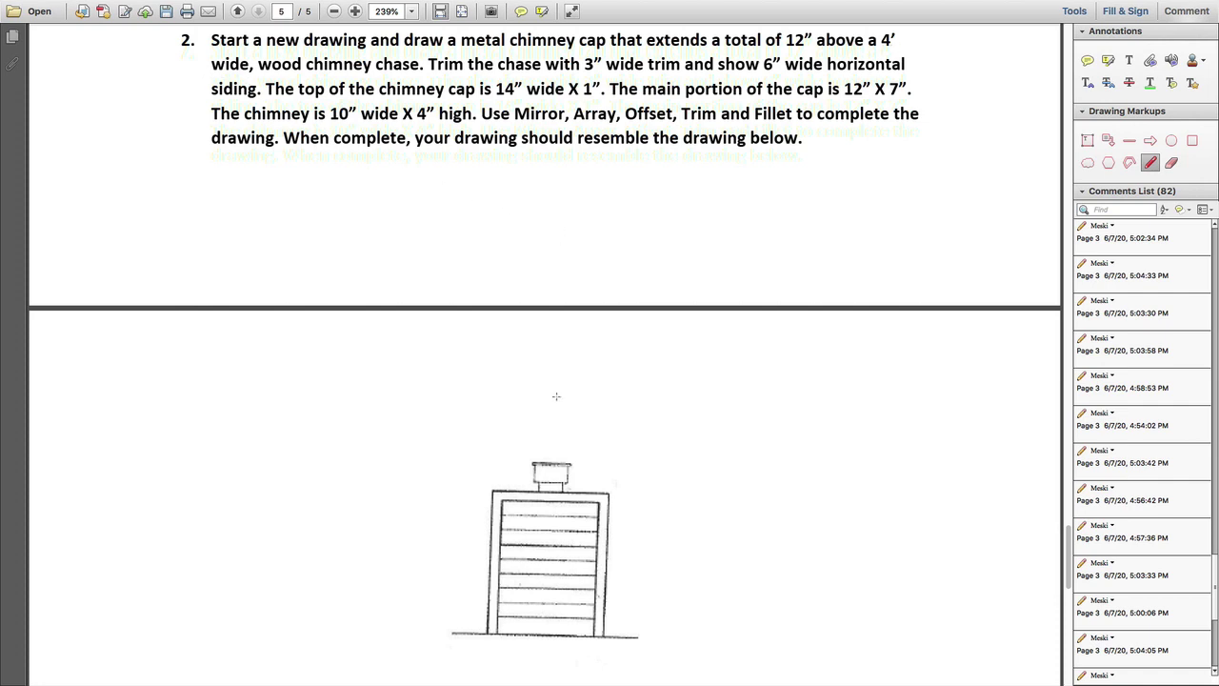
scroll(521, 493, "down", 2)
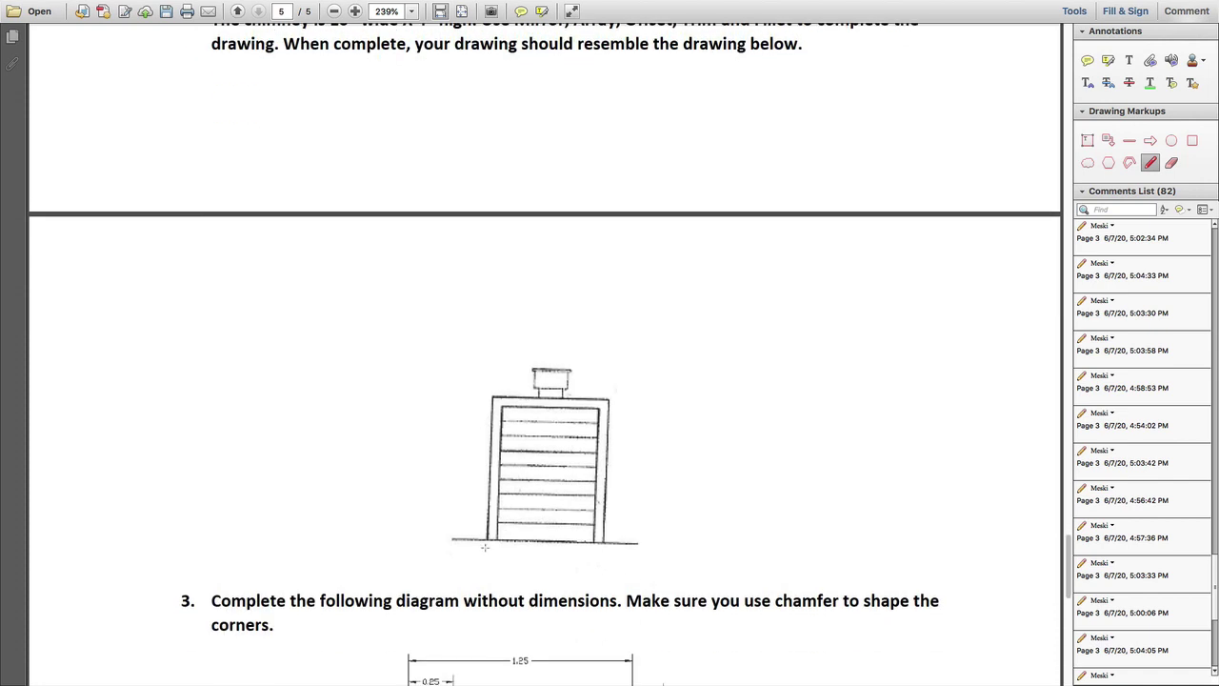
- Annotate the chimney chase freehand below its base with a dimension marking the width as 4' and 48
mouse_move(485, 547)
left_mouse_down()
mouse_move(487, 567)
mouse_move(543, 566)
mouse_move(534, 578)
mouse_move(540, 562)
mouse_move(611, 566)
mouse_move(600, 571)
left_mouse_up()
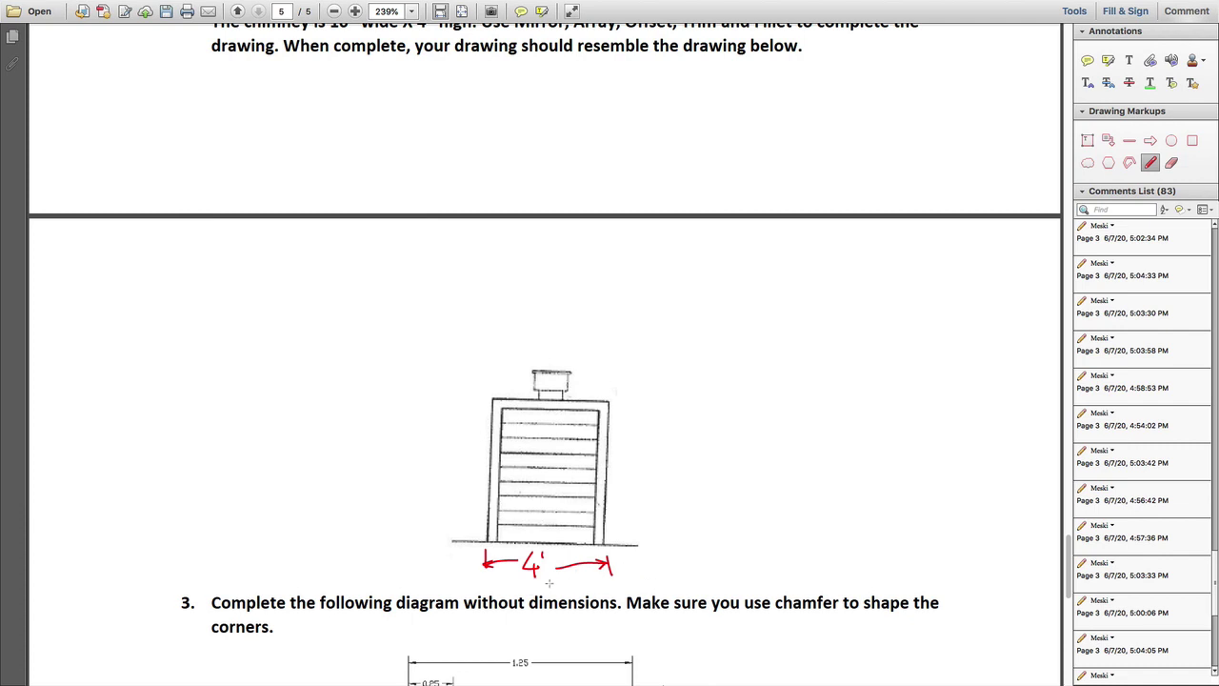
left_click_drag(547, 583, 552, 591)
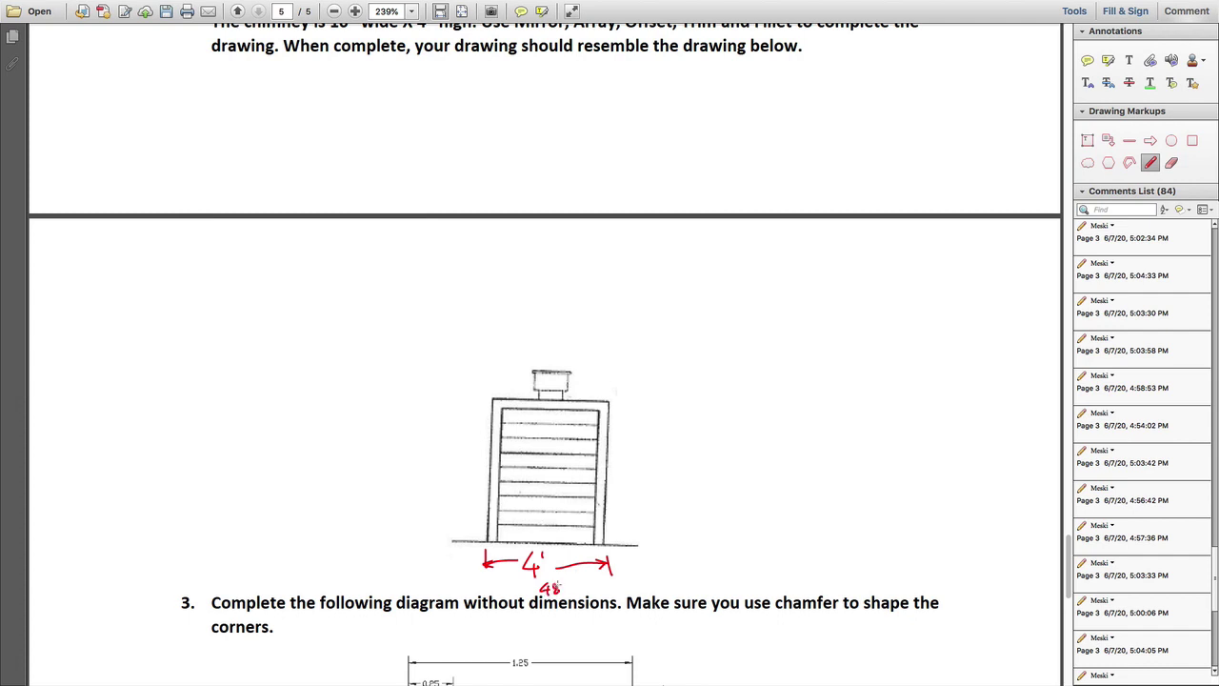
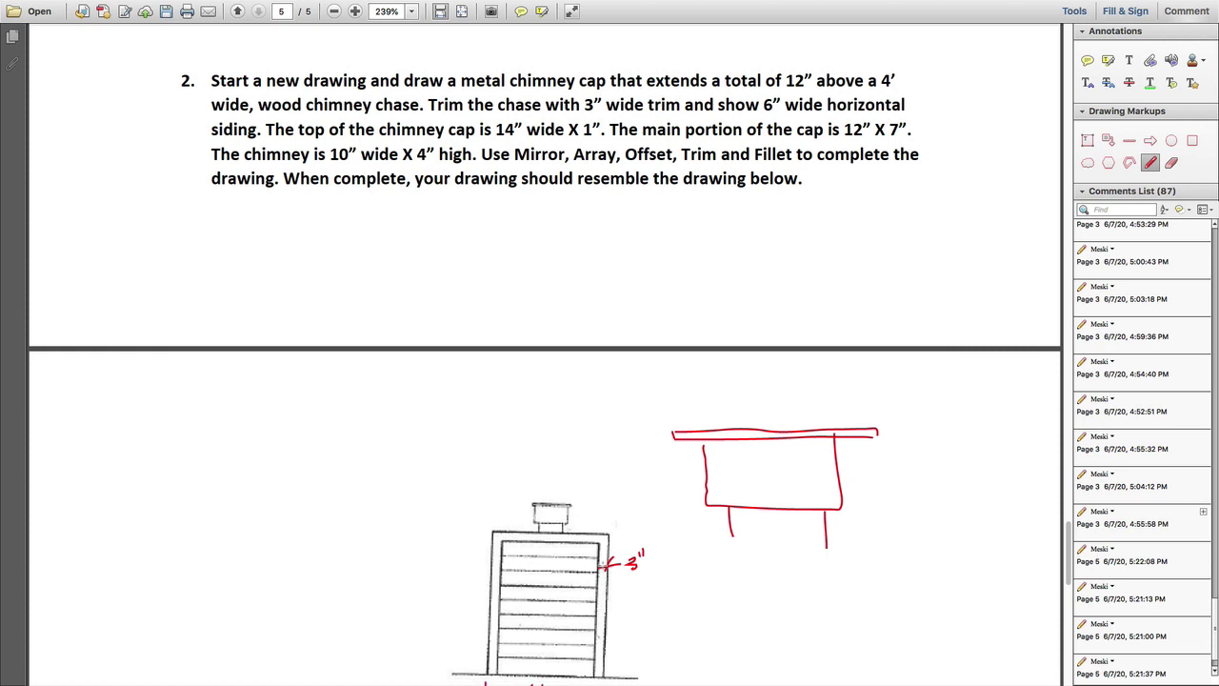
scroll(602, 569, "down", 1)
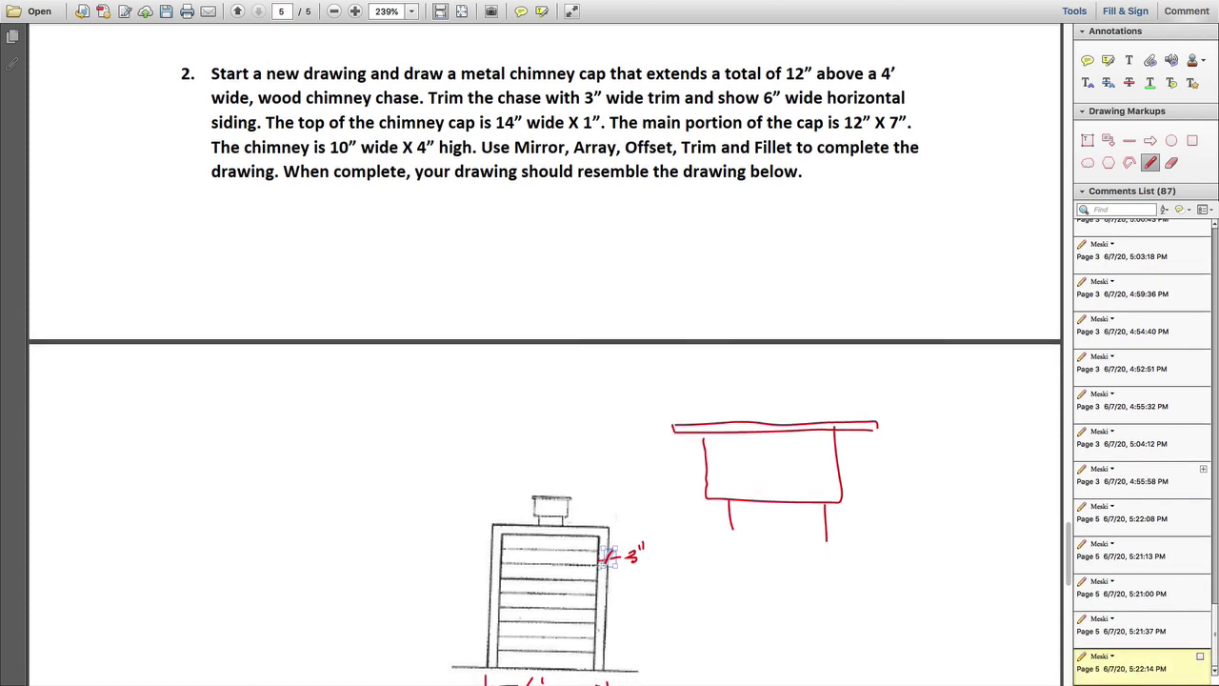
- Mark the 3" trim width with freehand dimension ticks and shade the trim strip along the chimney chase's right side
left_click(600, 562)
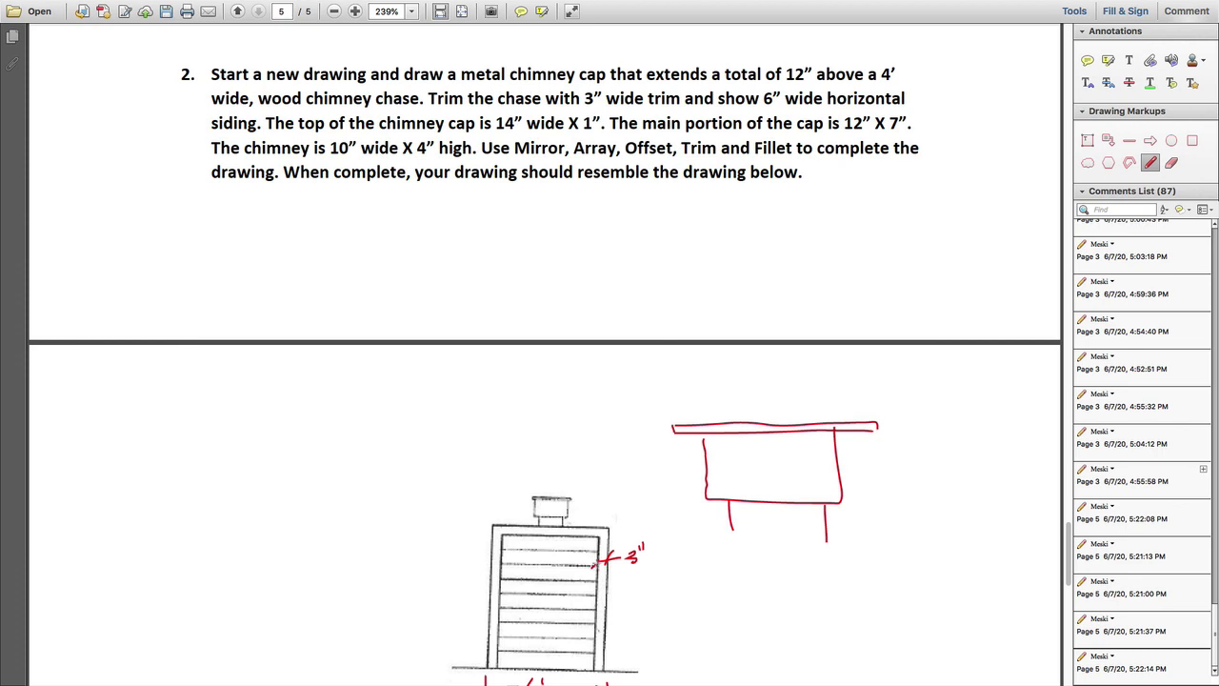
left_click_drag(597, 558, 607, 570)
left_click_drag(602, 606, 604, 666)
left_click_drag(602, 533, 602, 613)
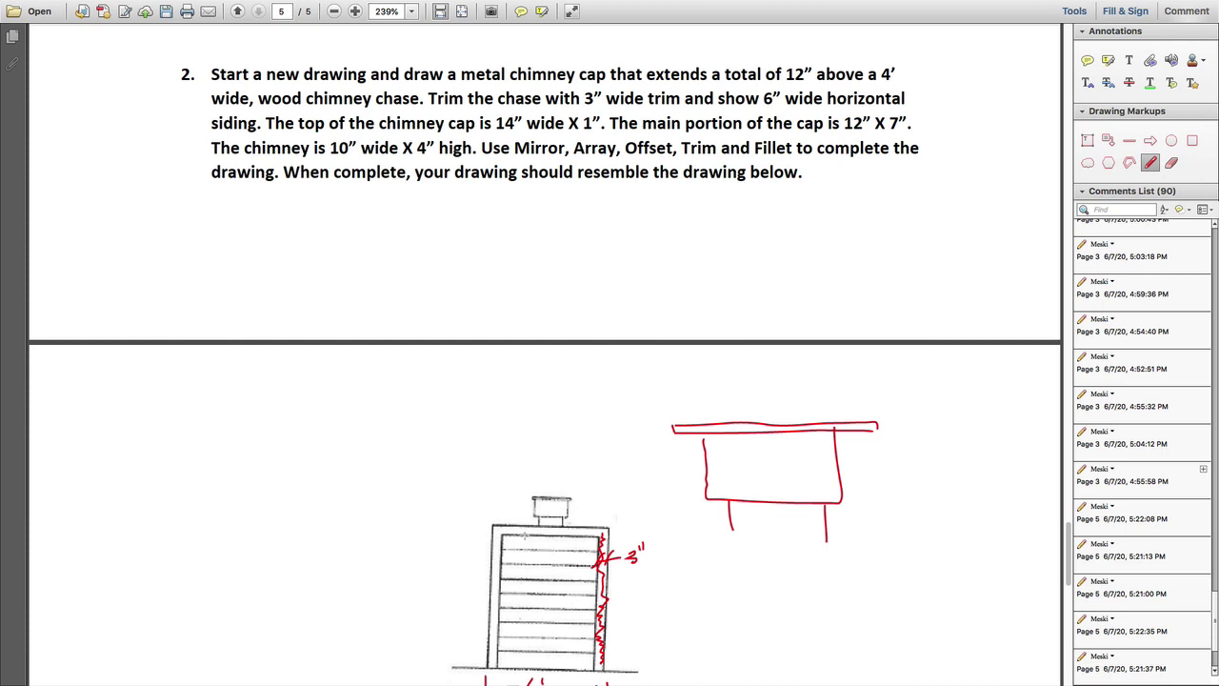
- Label the chase's horizontal siding 6" freehand and mark the heights of the upper boards with short vertical strokes
mouse_move(524, 534)
left_mouse_down()
mouse_move(524, 549)
mouse_move(533, 543)
left_mouse_up()
scroll(526, 547, "down", 1)
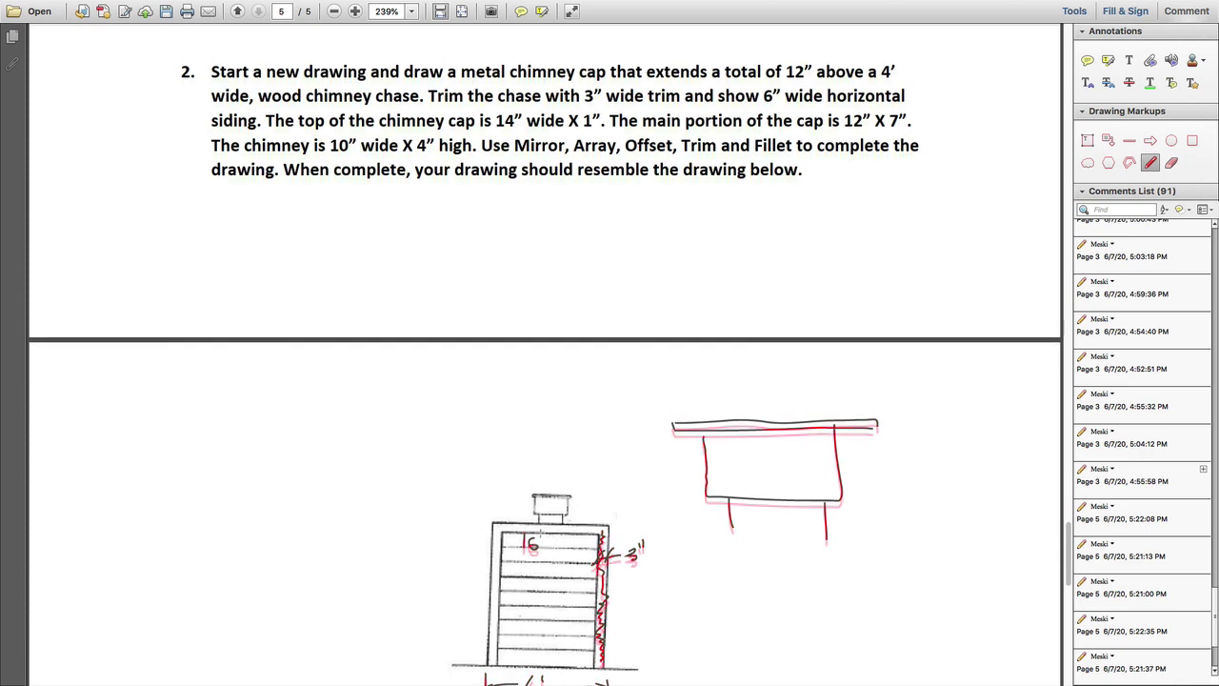
scroll(533, 541, "up", 1)
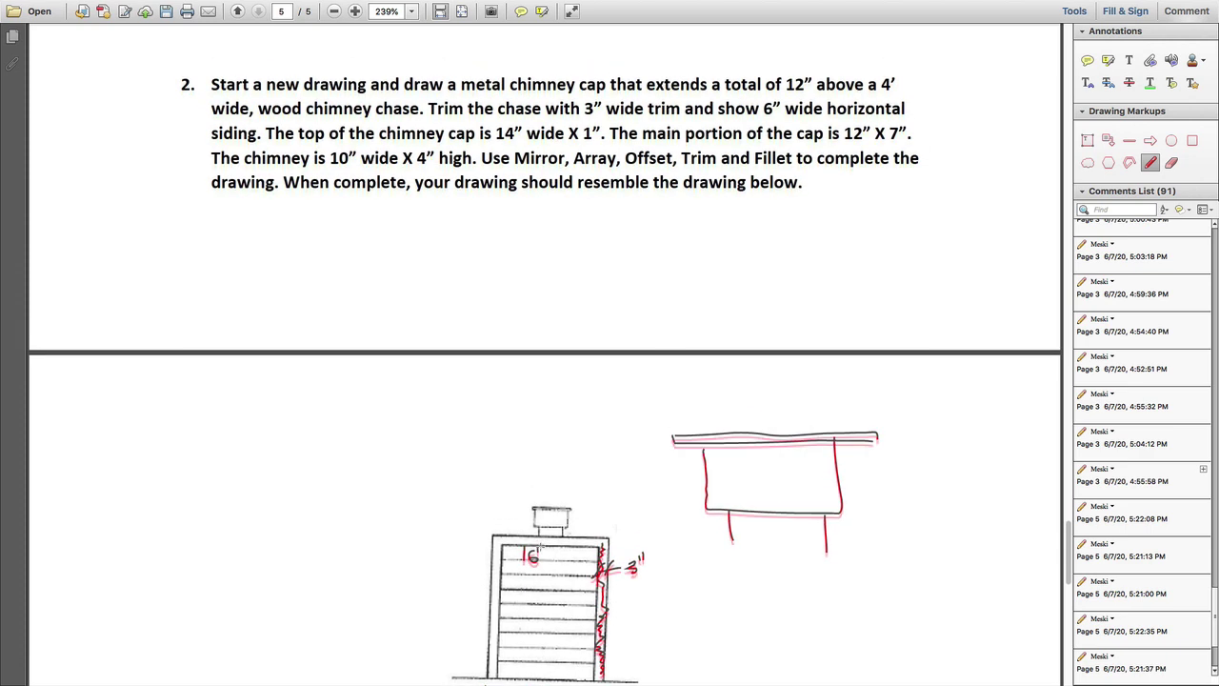
left_click_drag(539, 547, 539, 552)
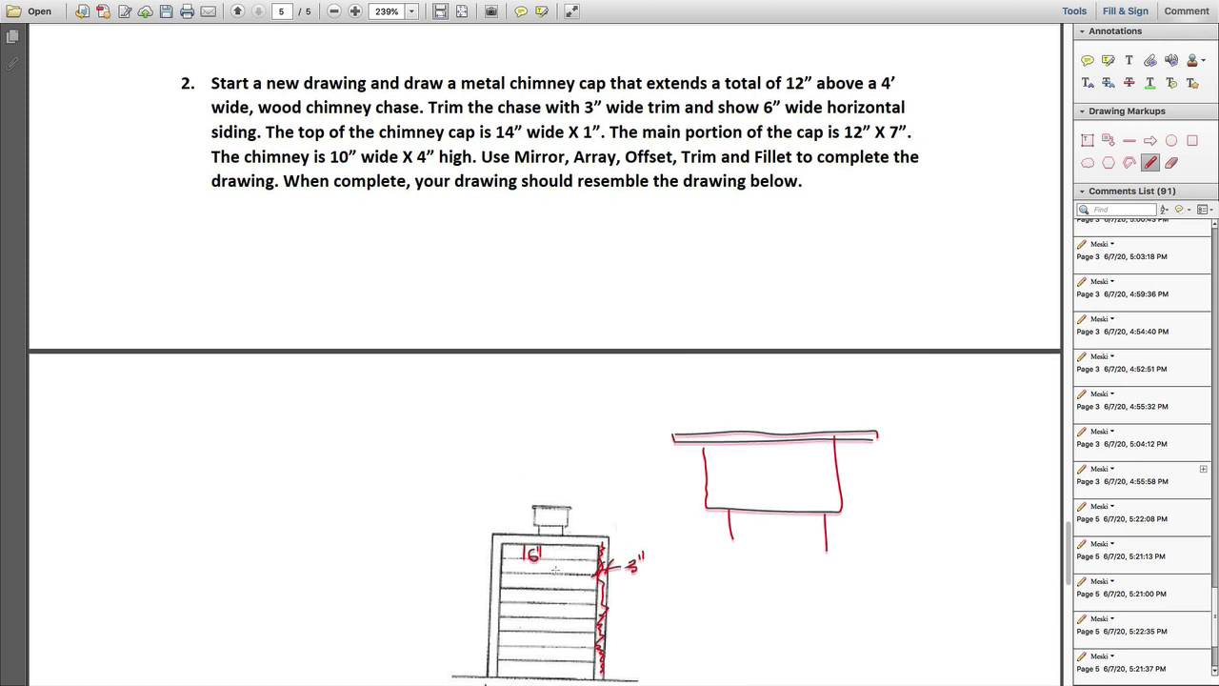
left_click_drag(514, 561, 525, 587)
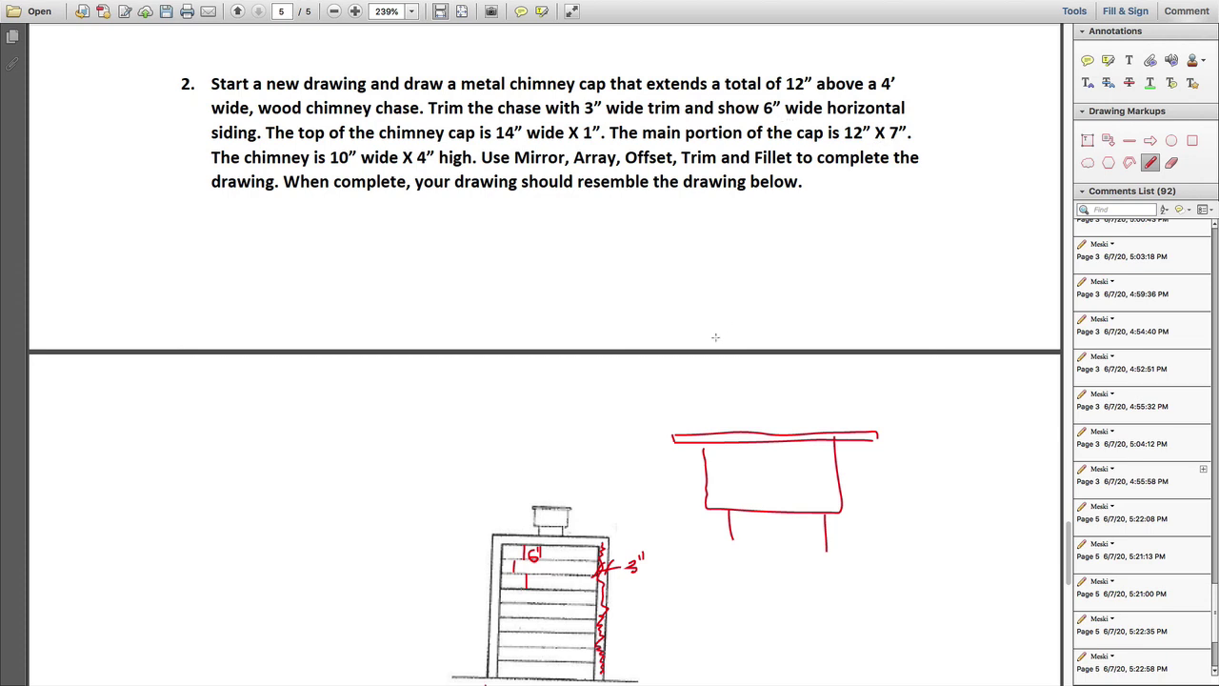
- Dimension the top plate of the enlarged chimney cap sketch as 14" wide and 1" thick, and shade the plate
mouse_move(669, 397)
left_mouse_down()
mouse_move(669, 414)
mouse_move(875, 408)
mouse_move(869, 418)
left_mouse_up()
left_click_drag(674, 405, 664, 421)
mouse_move(741, 389)
left_mouse_down()
mouse_move(741, 405)
mouse_move(764, 391)
left_mouse_up()
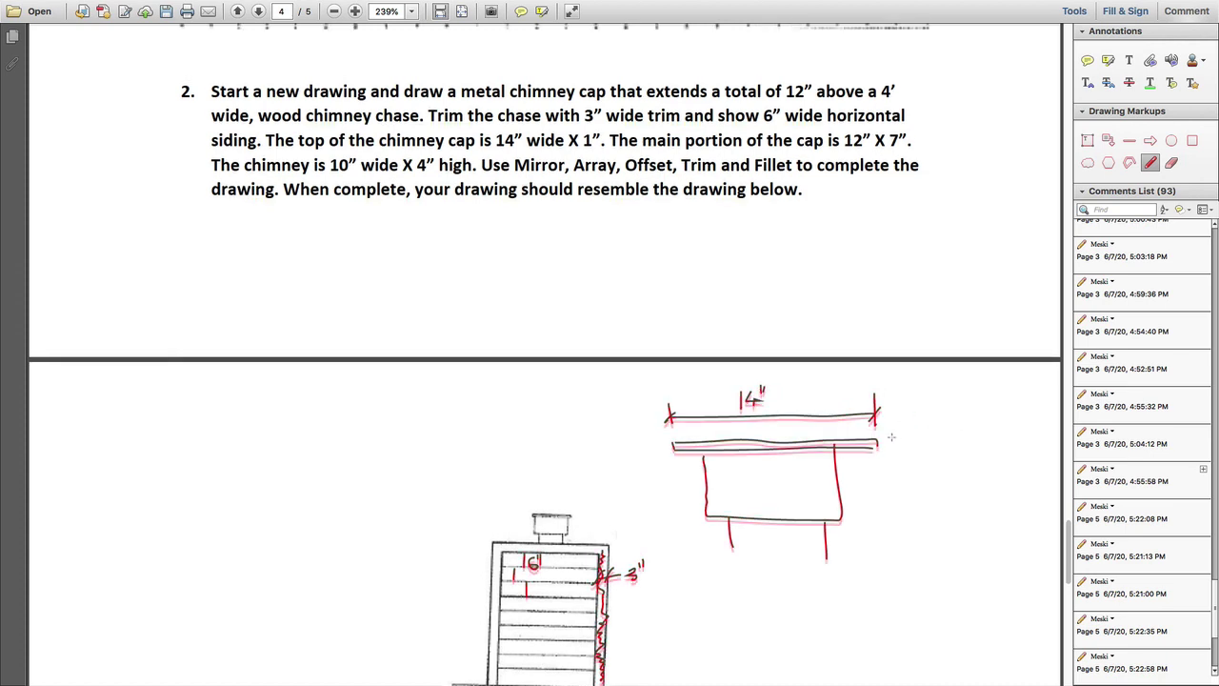
mouse_move(889, 429)
left_mouse_down()
mouse_move(904, 425)
mouse_move(897, 441)
mouse_move(921, 426)
left_mouse_up()
mouse_move(925, 419)
left_mouse_down()
mouse_move(892, 425)
mouse_move(907, 439)
mouse_move(892, 452)
left_mouse_up()
left_click_drag(695, 434, 875, 430)
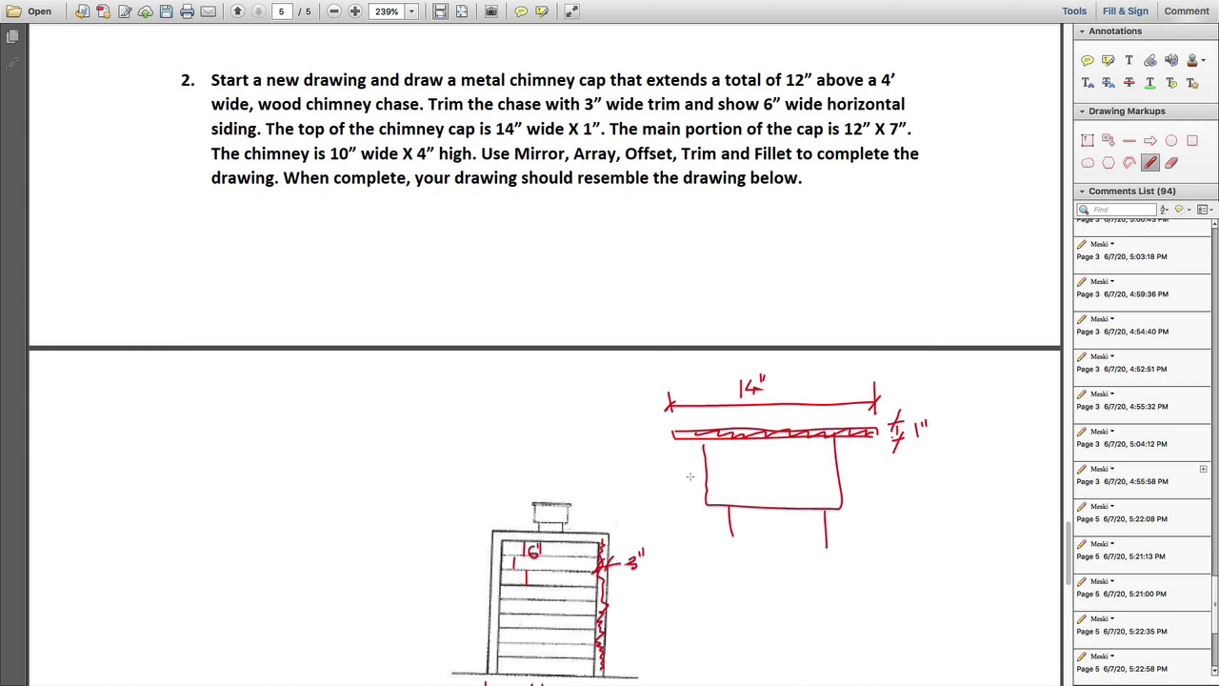
- Dimension the main portion of the enlarged cap sketch freehand as 12 wide and 7" high
mouse_move(690, 476)
left_mouse_down()
mouse_move(860, 470)
mouse_move(821, 479)
left_mouse_up()
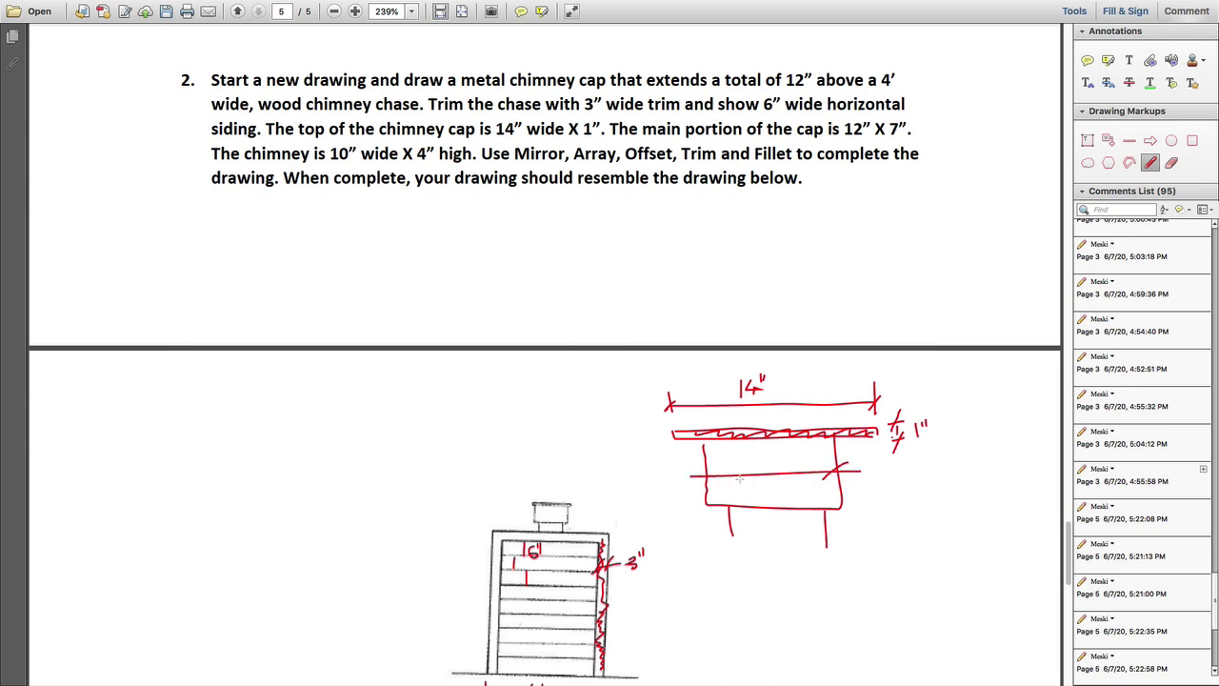
left_click_drag(717, 466, 692, 484)
mouse_move(765, 455)
left_mouse_down()
mouse_move(766, 469)
mouse_move(782, 467)
left_mouse_up()
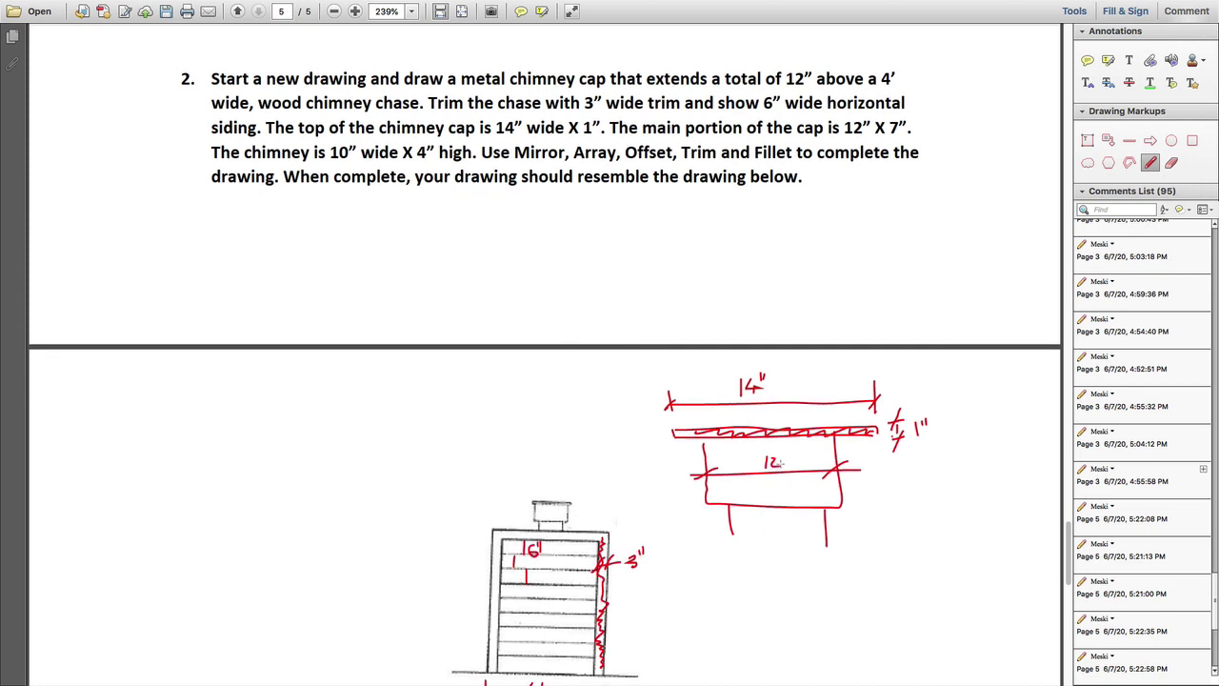
scroll(778, 446, "down", 1)
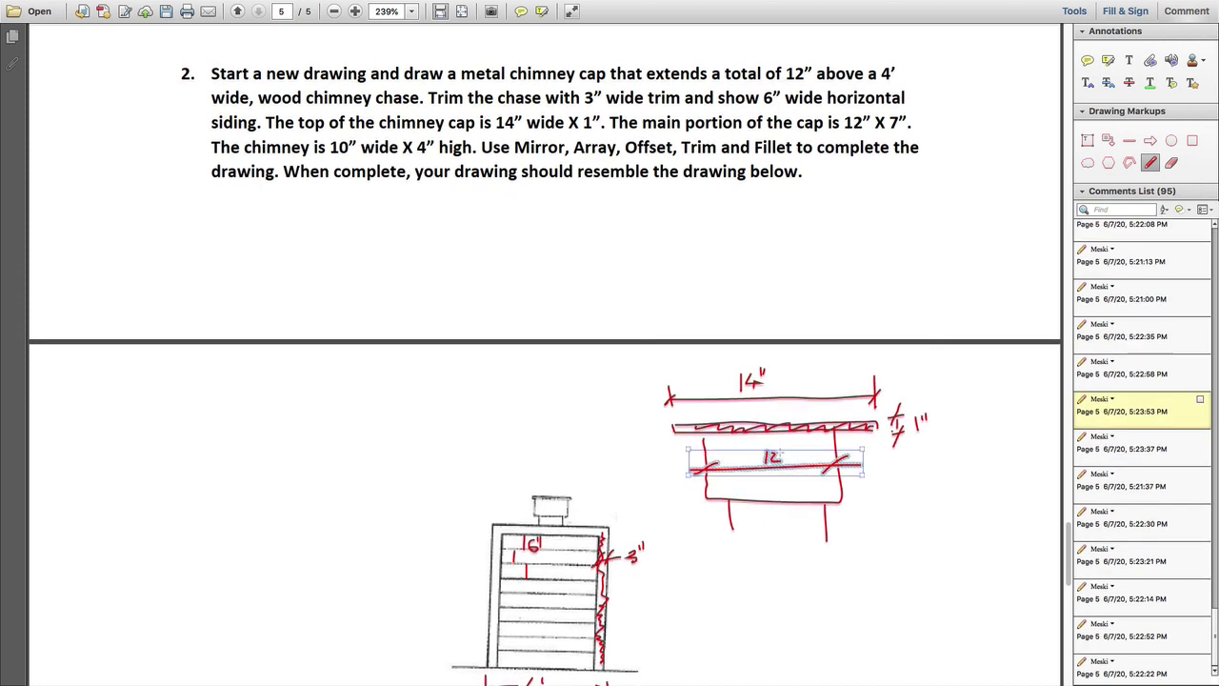
left_click(784, 445)
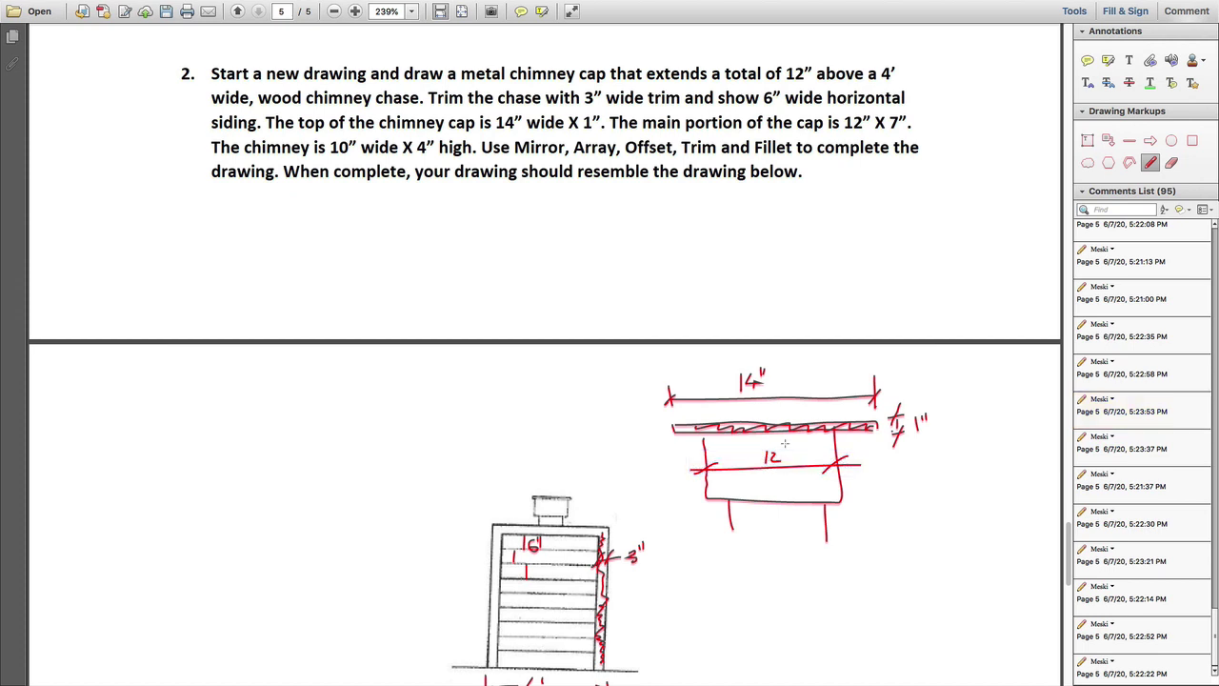
scroll(780, 448, "down", 1)
left_click(780, 446)
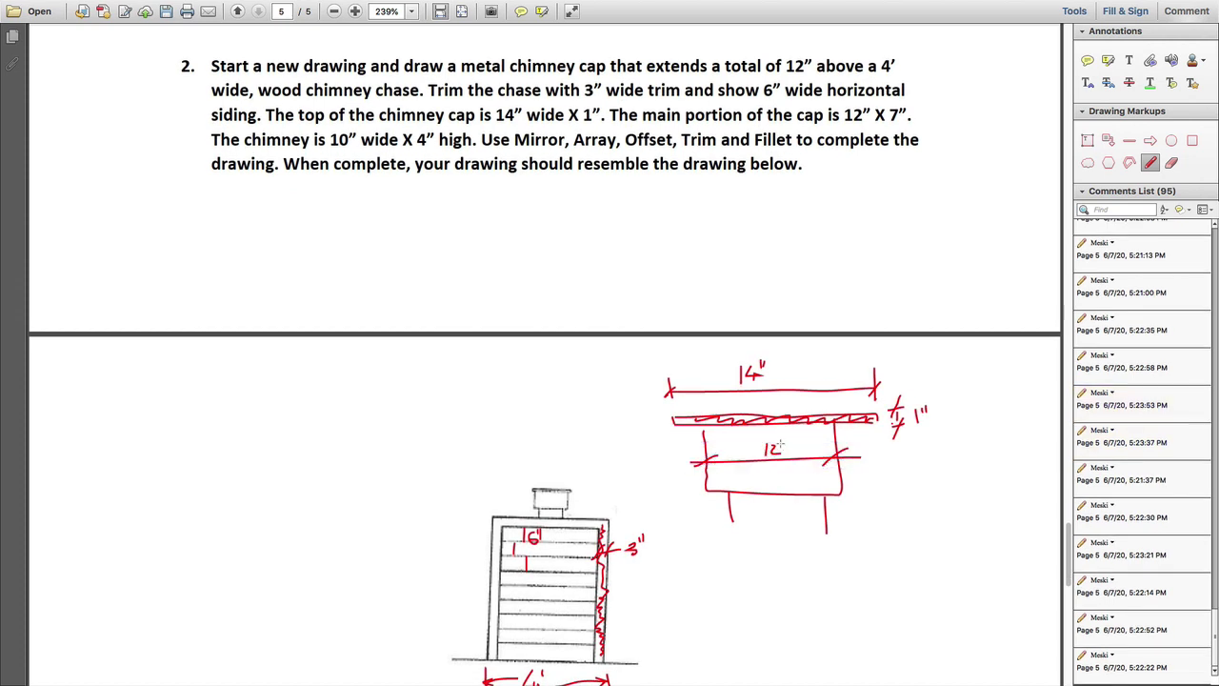
scroll(781, 444, "down", 1)
key("Escape")
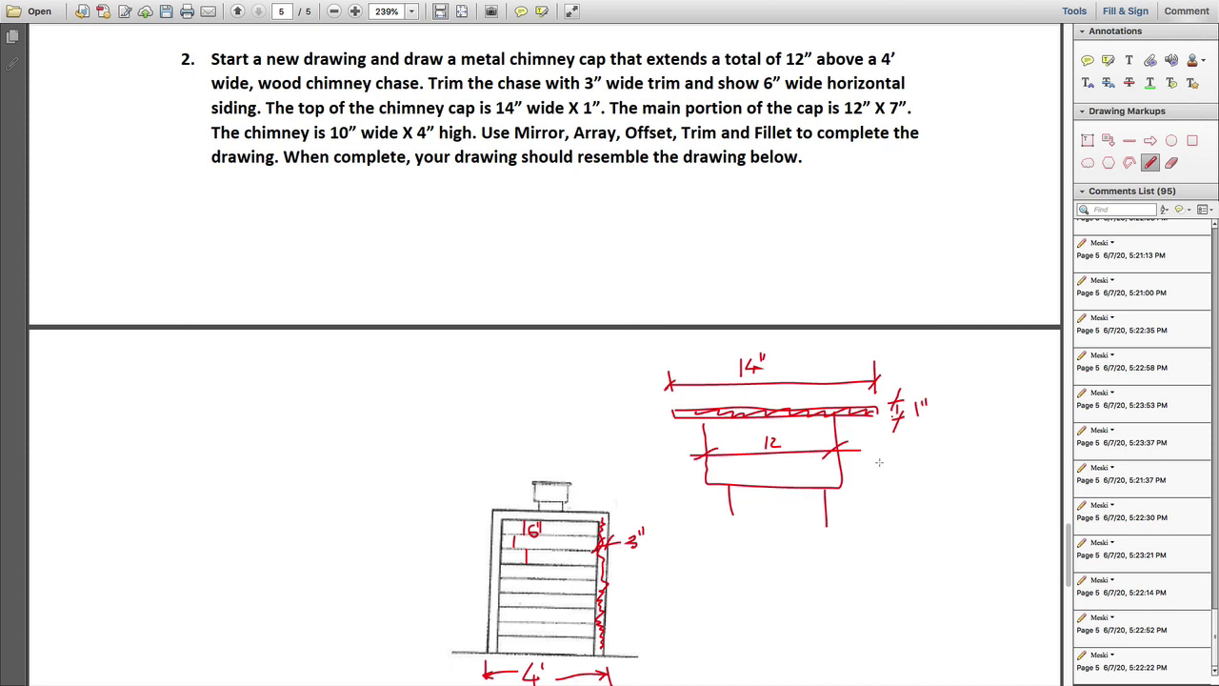
mouse_move(638, 419)
left_mouse_down()
mouse_move(676, 418)
mouse_move(658, 496)
mouse_move(655, 484)
mouse_move(703, 484)
mouse_move(647, 488)
left_mouse_up()
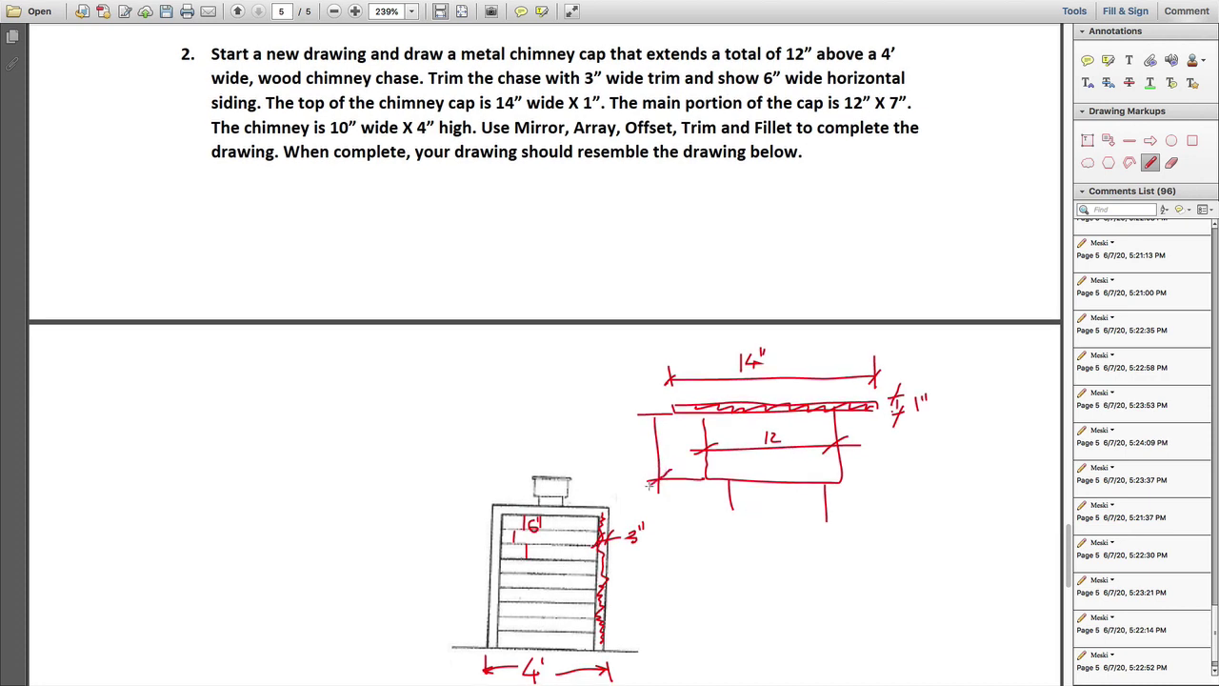
mouse_move(659, 399)
left_mouse_down()
mouse_move(628, 440)
mouse_move(641, 419)
left_mouse_up()
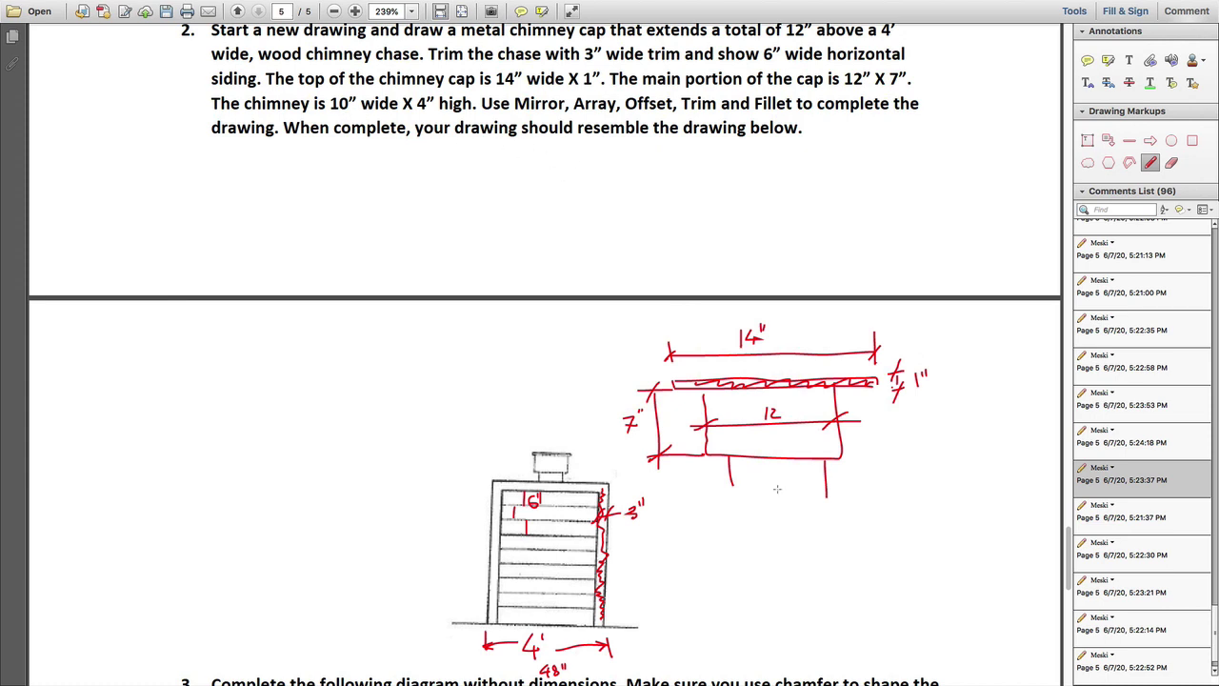
- Dimension the chimney beneath the enlarged cap sketch freehand as 10 wide and 4" high
left_click_drag(711, 474, 872, 468)
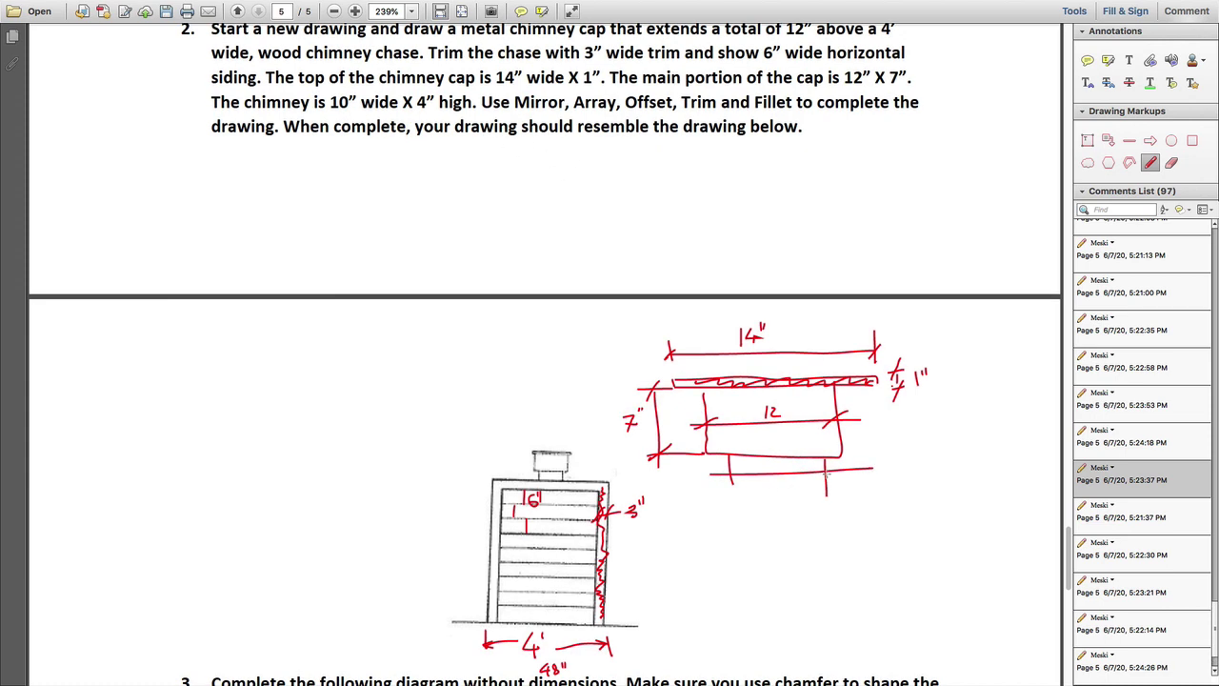
scroll(819, 466, "down", 1)
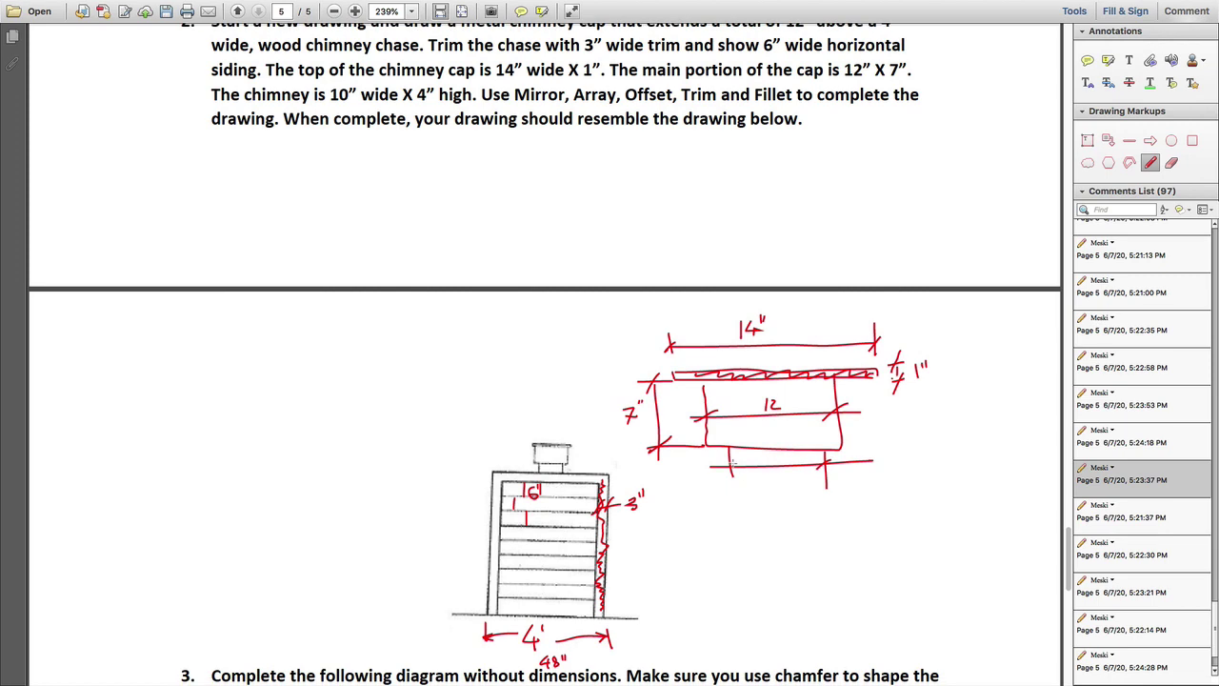
scroll(760, 461, "down", 1)
mouse_move(765, 448)
left_mouse_down()
mouse_move(766, 458)
mouse_move(780, 447)
left_mouse_up()
scroll(777, 450, "down", 1)
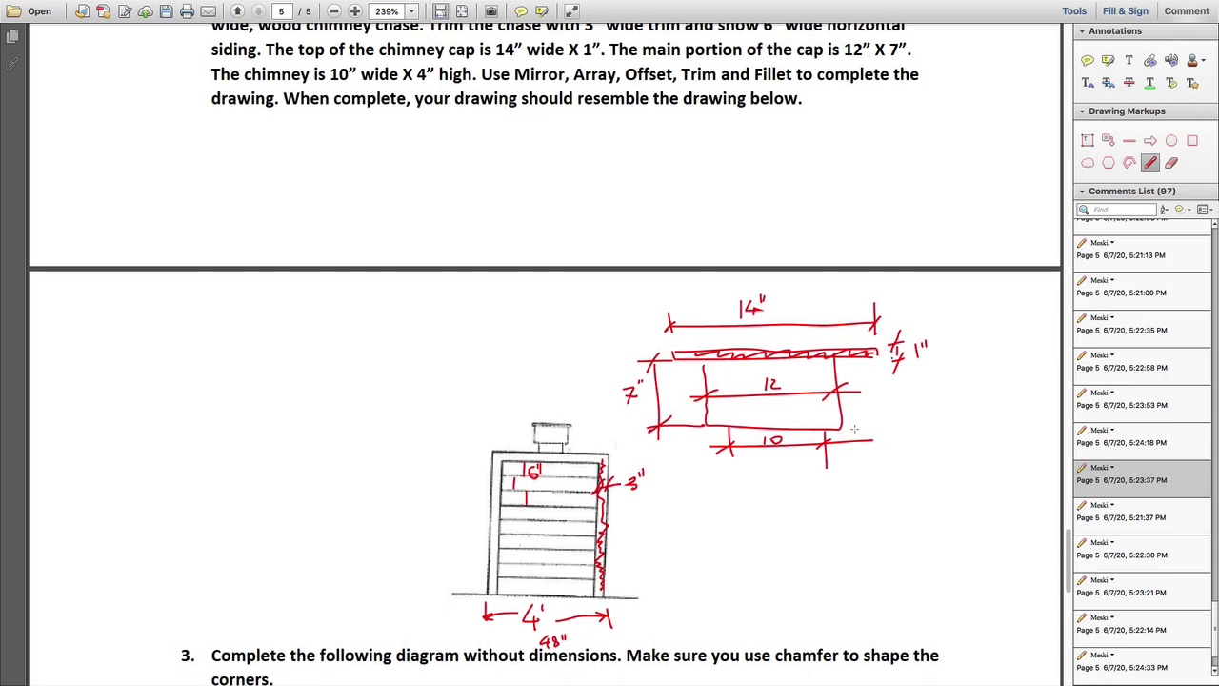
left_click_drag(854, 427, 938, 421)
left_click_drag(890, 468, 941, 464)
mouse_move(902, 415)
left_mouse_down()
mouse_move(900, 494)
mouse_move(890, 477)
left_mouse_up()
mouse_move(909, 416)
left_mouse_down()
mouse_move(891, 434)
mouse_move(953, 450)
left_mouse_up()
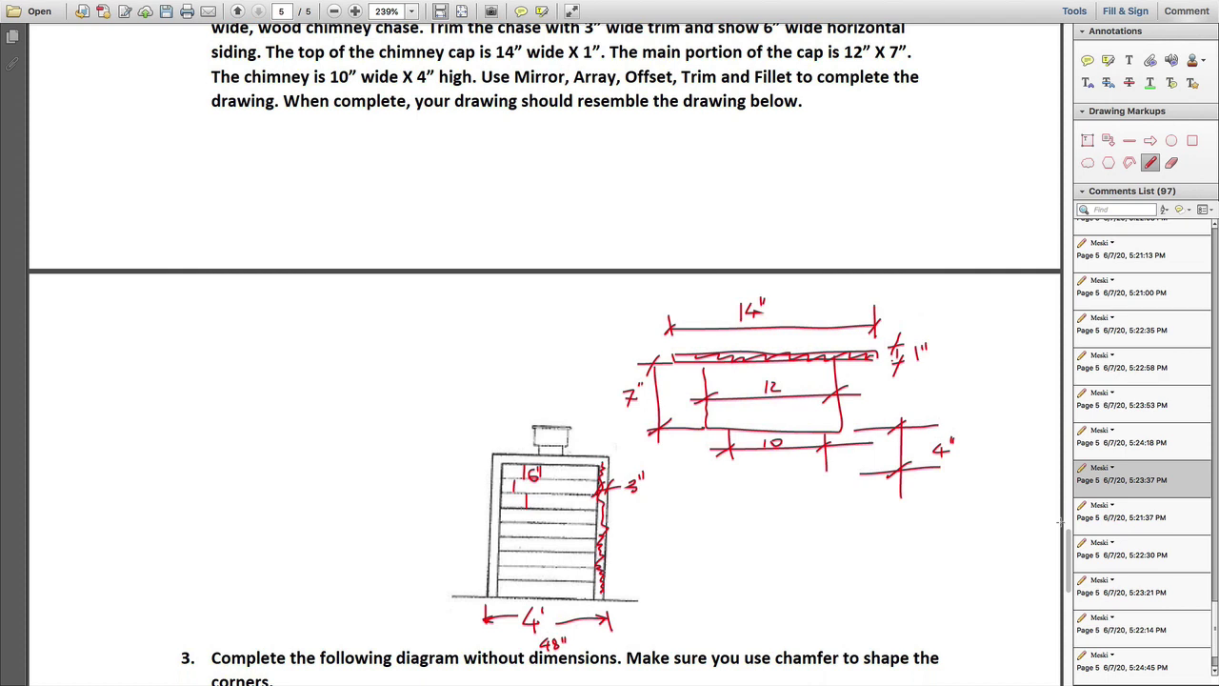
scroll(991, 561, "down", 1)
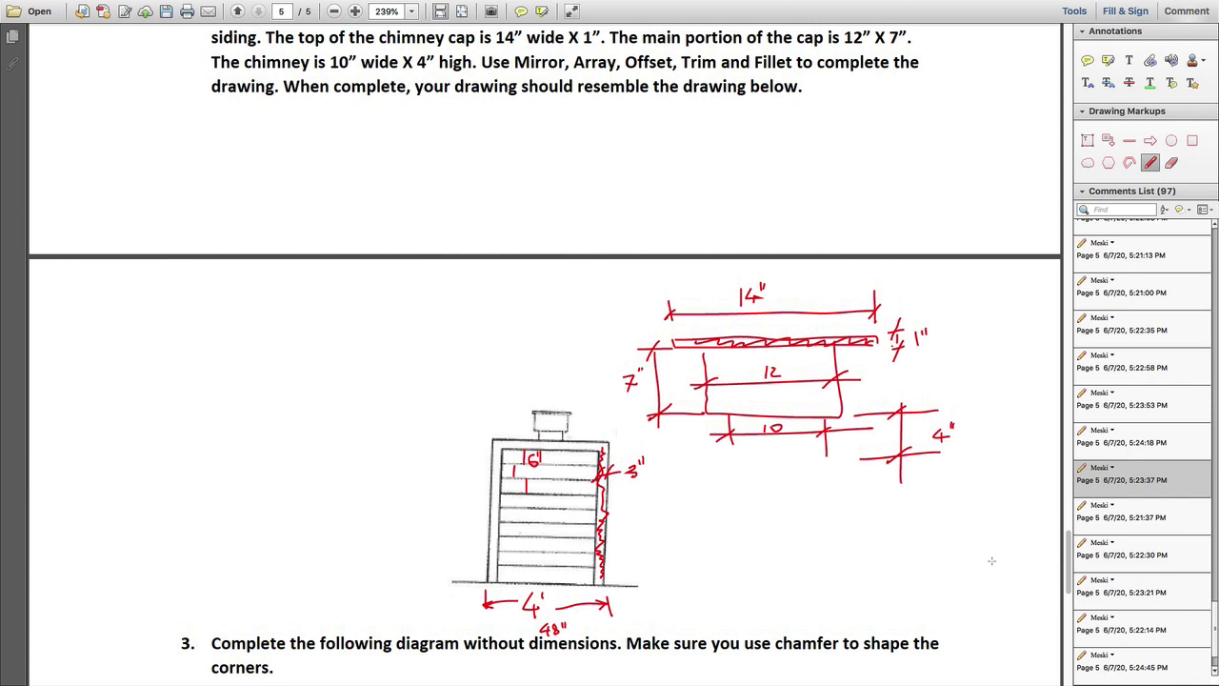
- Switch to AutoCAD and set the drawing's length units to Architectural
key("ctrl+Up")
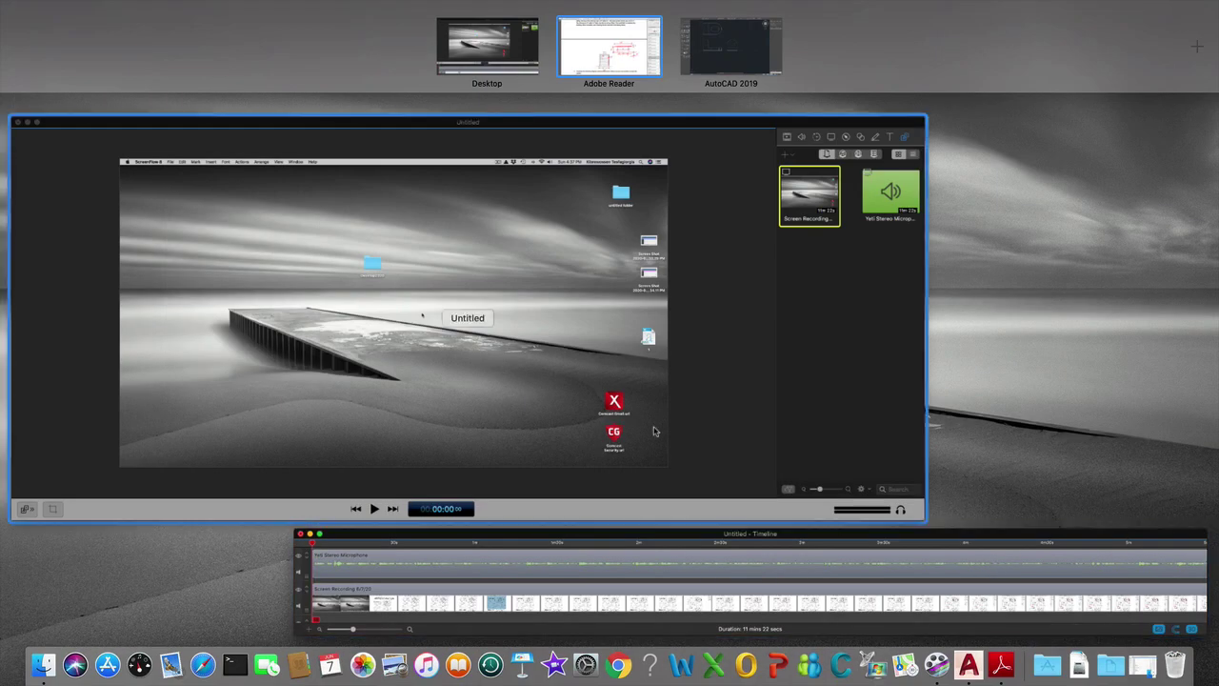
left_click(738, 54)
scroll(648, 376, "down", 5)
scroll(871, 368, "up", 5)
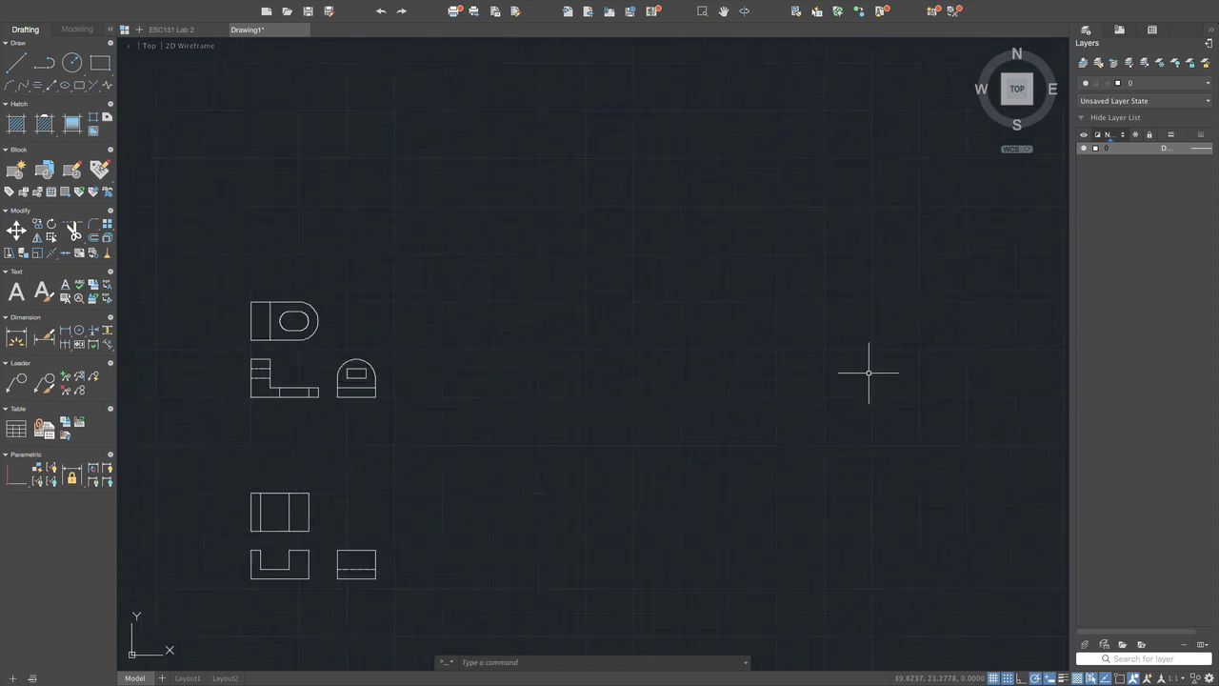
scroll(714, 370, "up", 1)
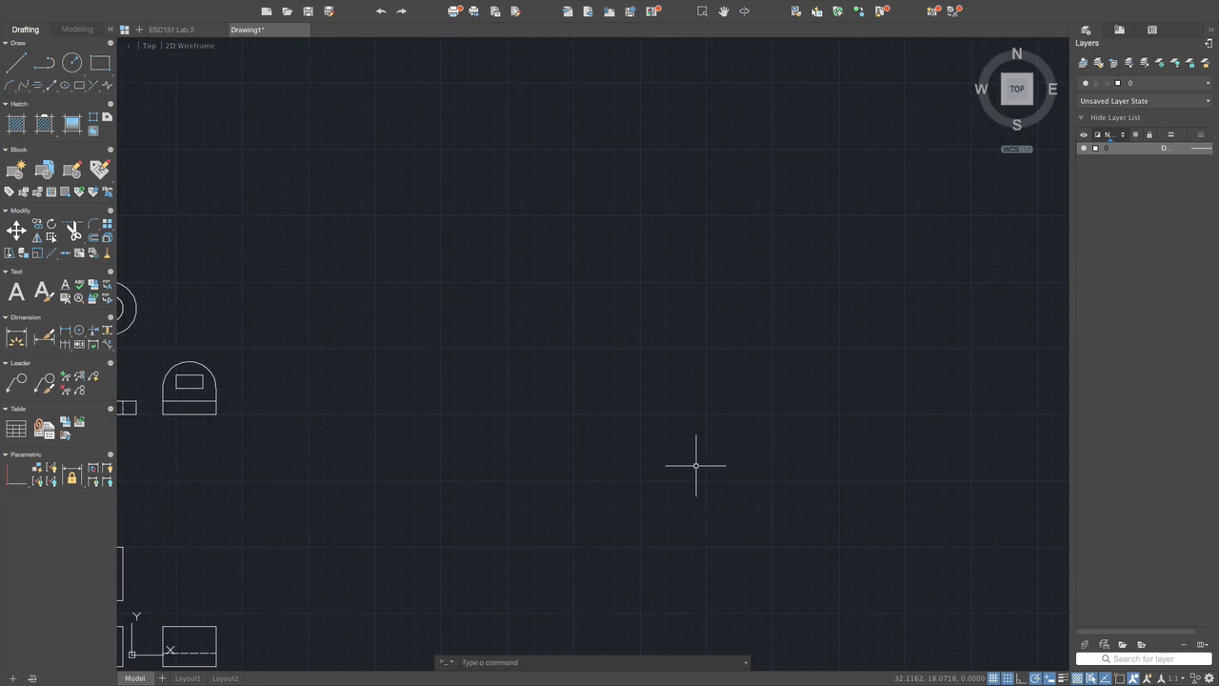
type("a")
key("BackSpace")
type("units")
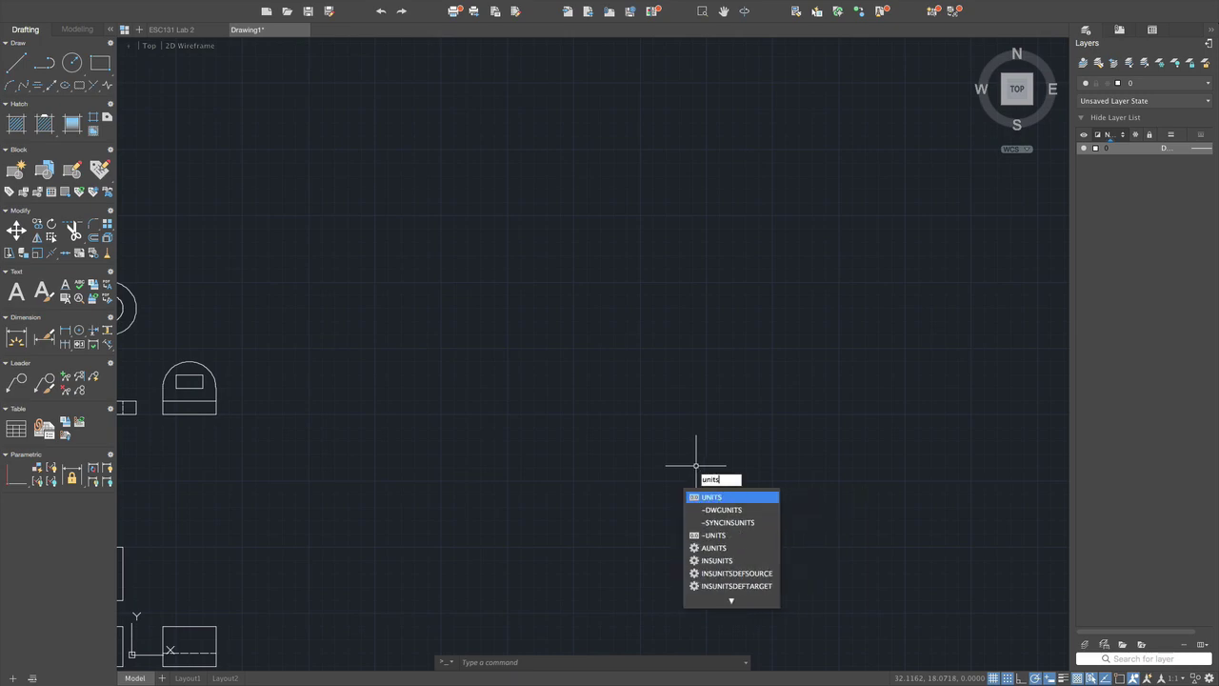
key("Return")
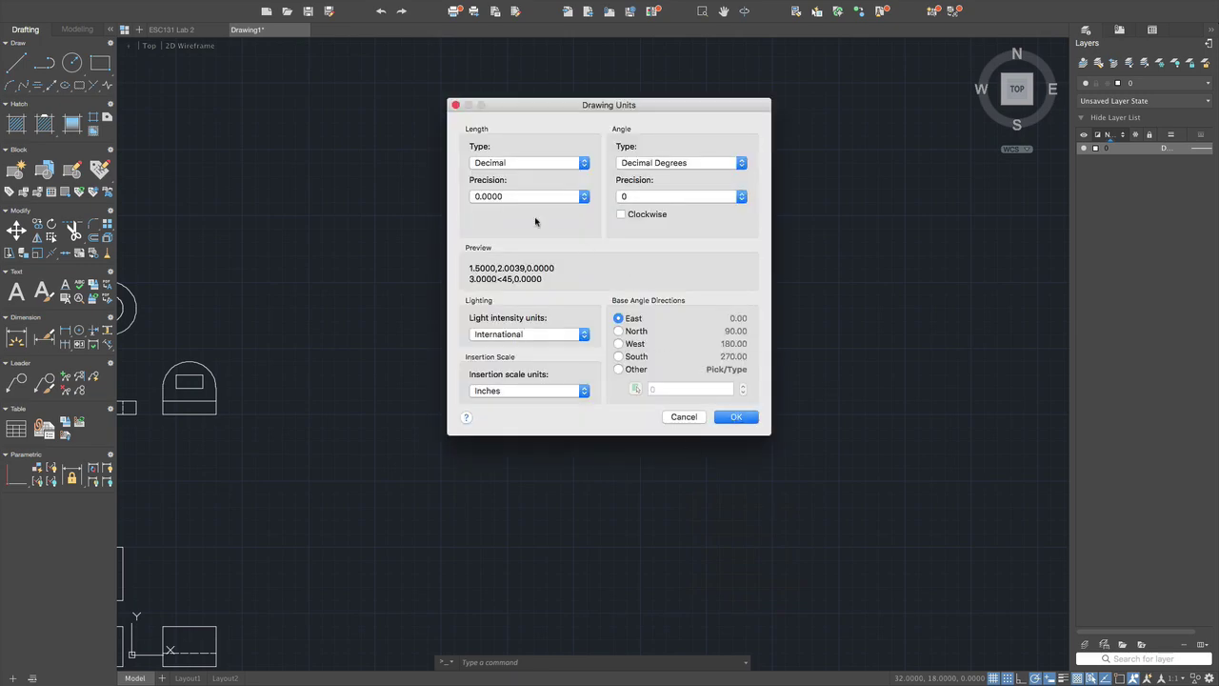
left_click(543, 171)
left_click(544, 158)
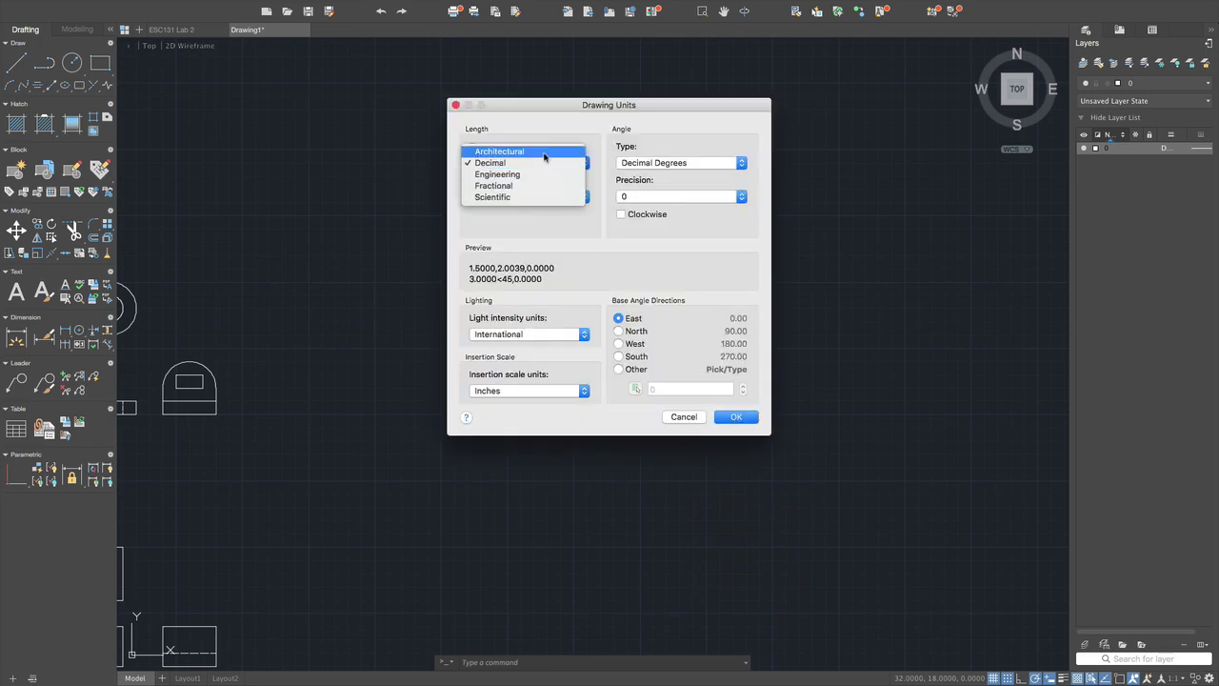
left_click(738, 418)
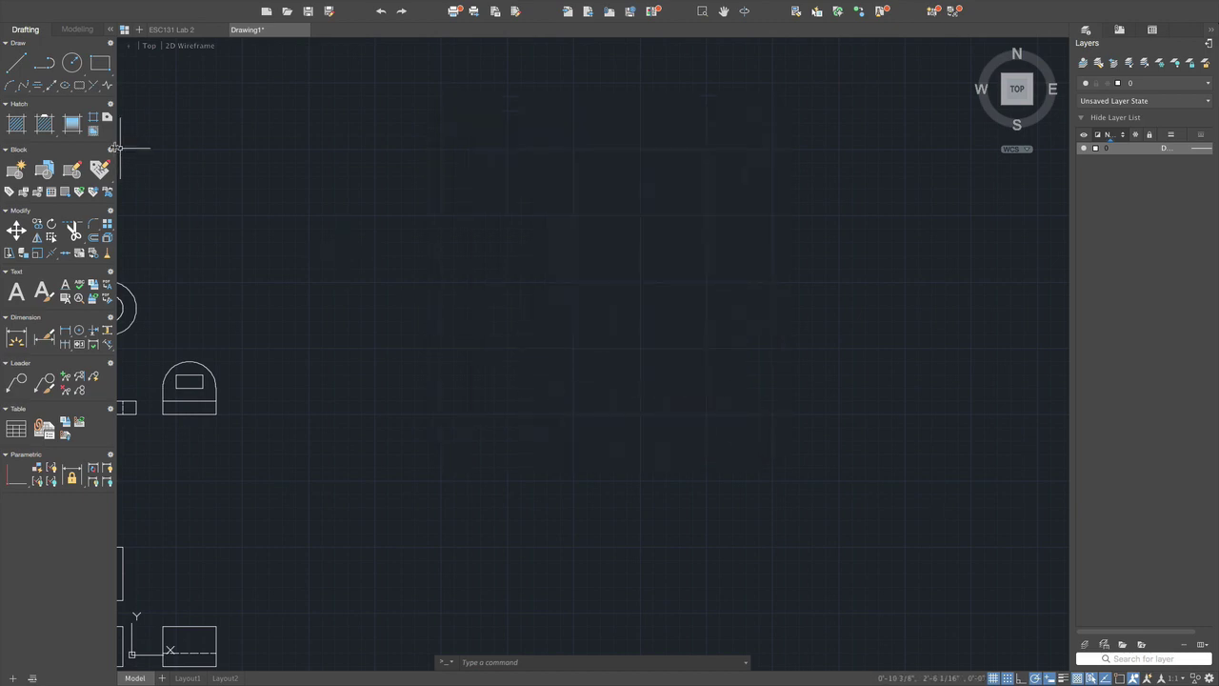
- Draw a 48" horizontal line in the empty area to the right of the existing views for the chimney chase's width
left_click(15, 63)
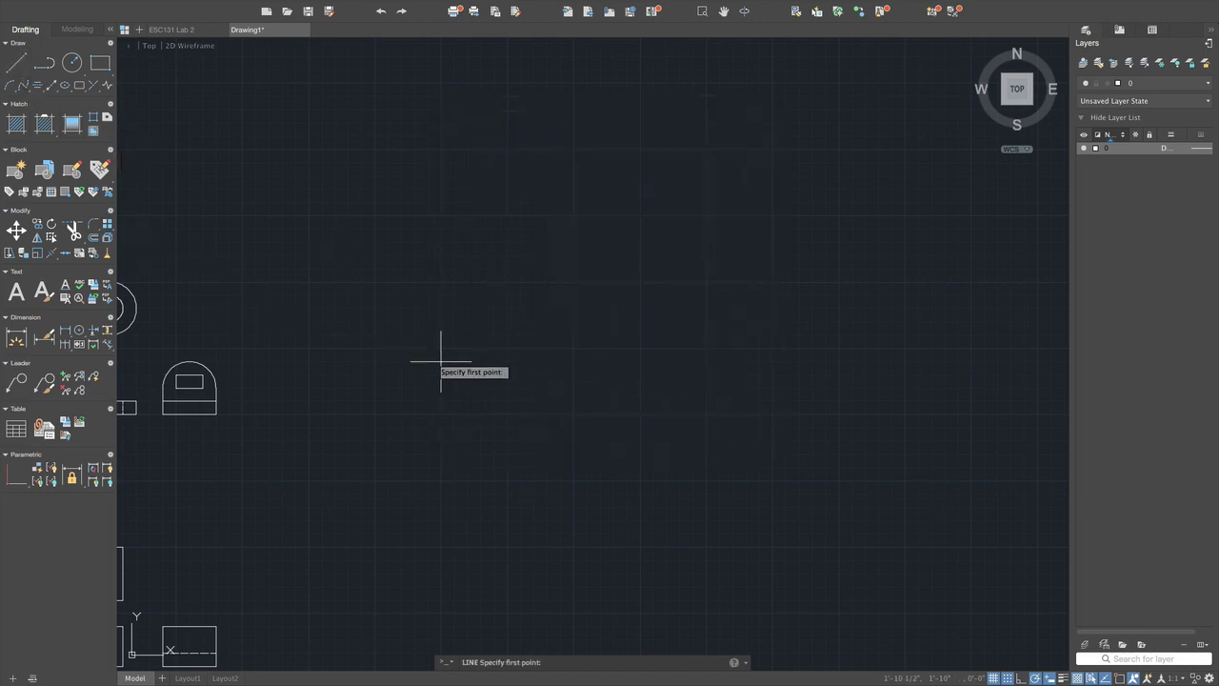
left_click(493, 414)
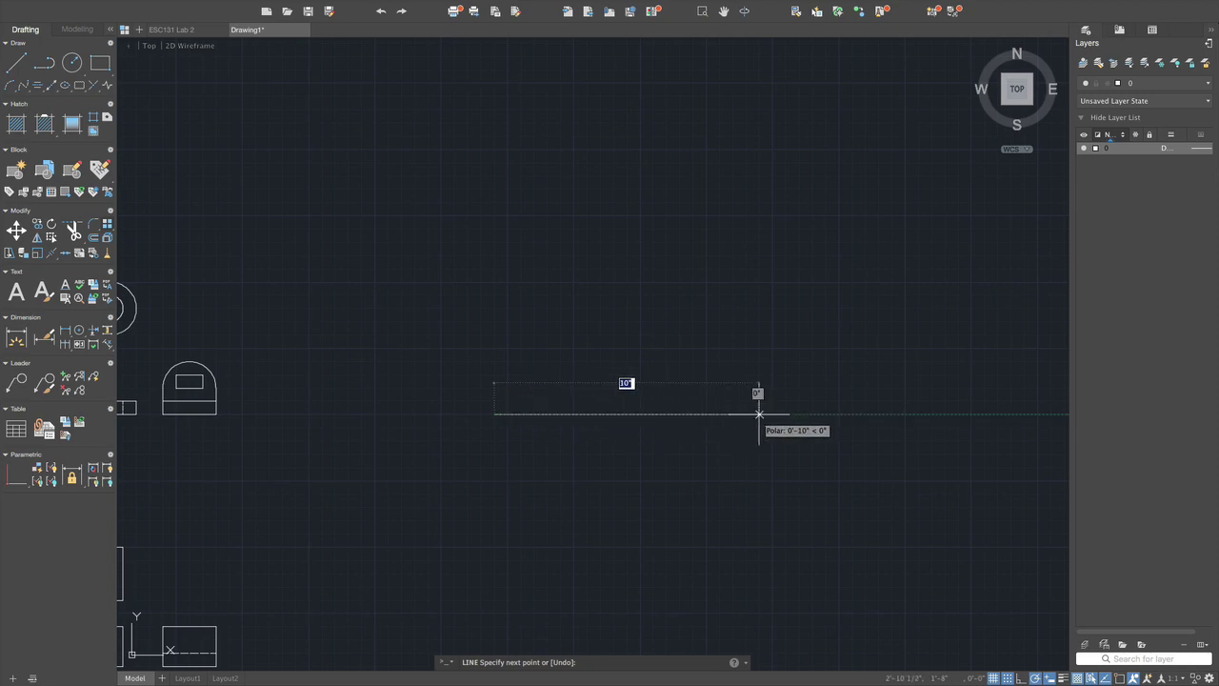
type("4")
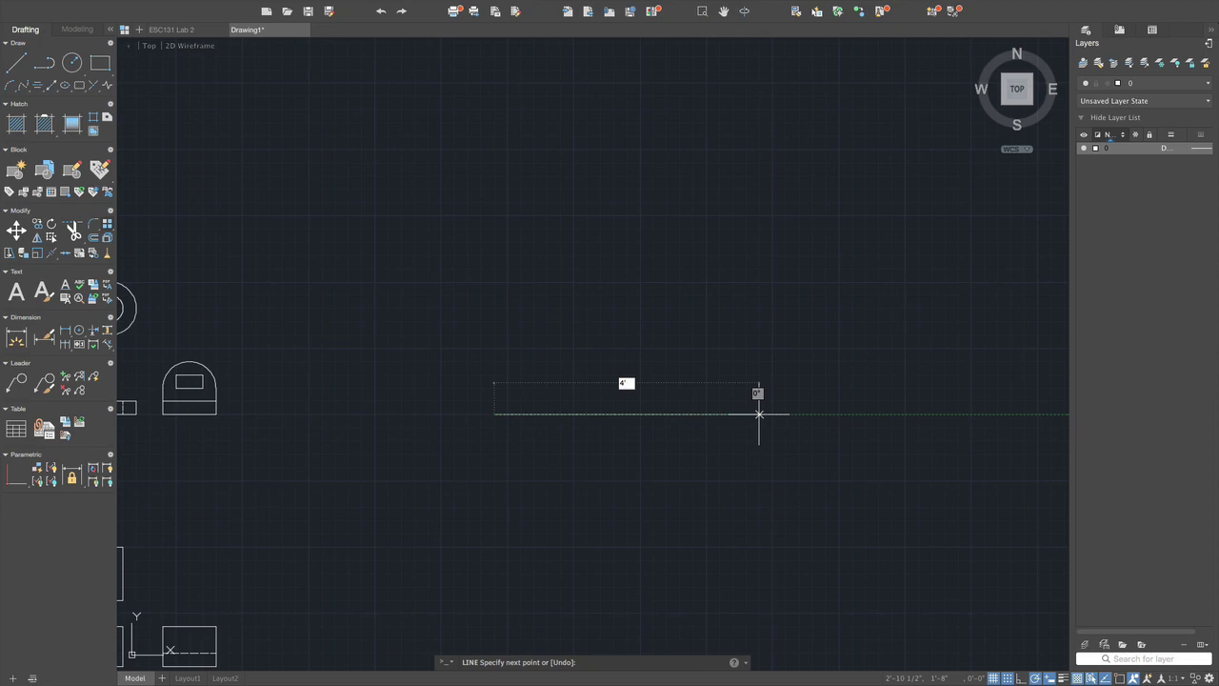
type("86")
key("Return")
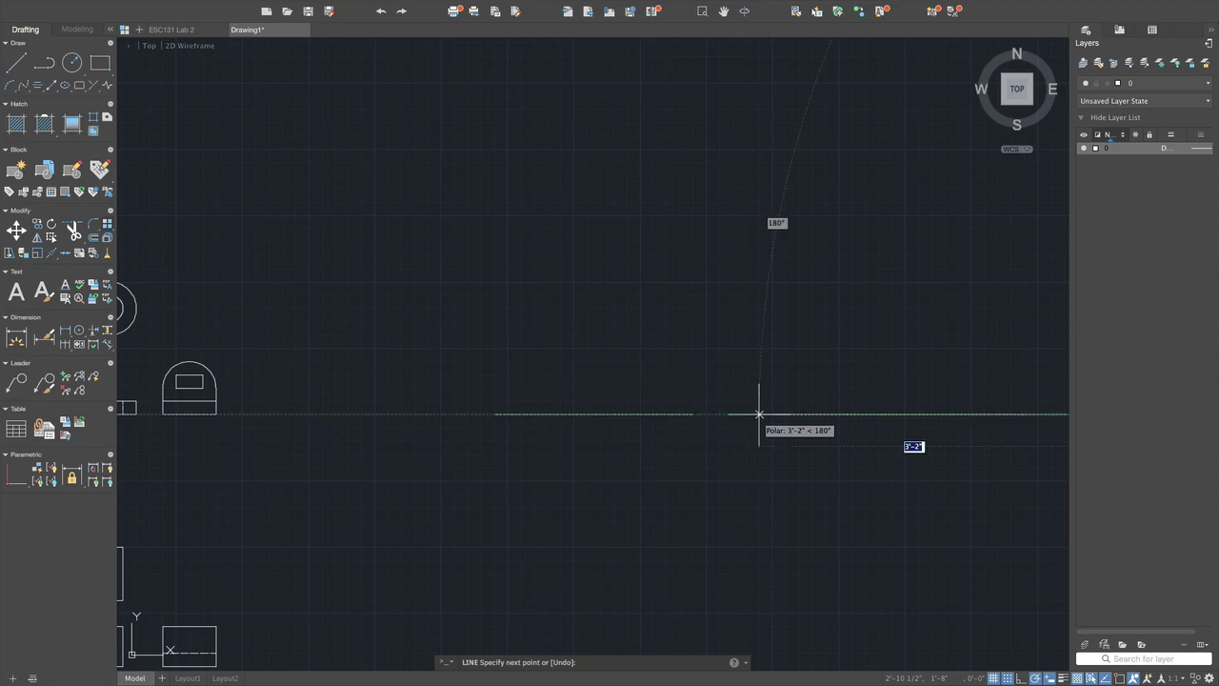
key("Escape")
scroll(847, 425, "down", 5)
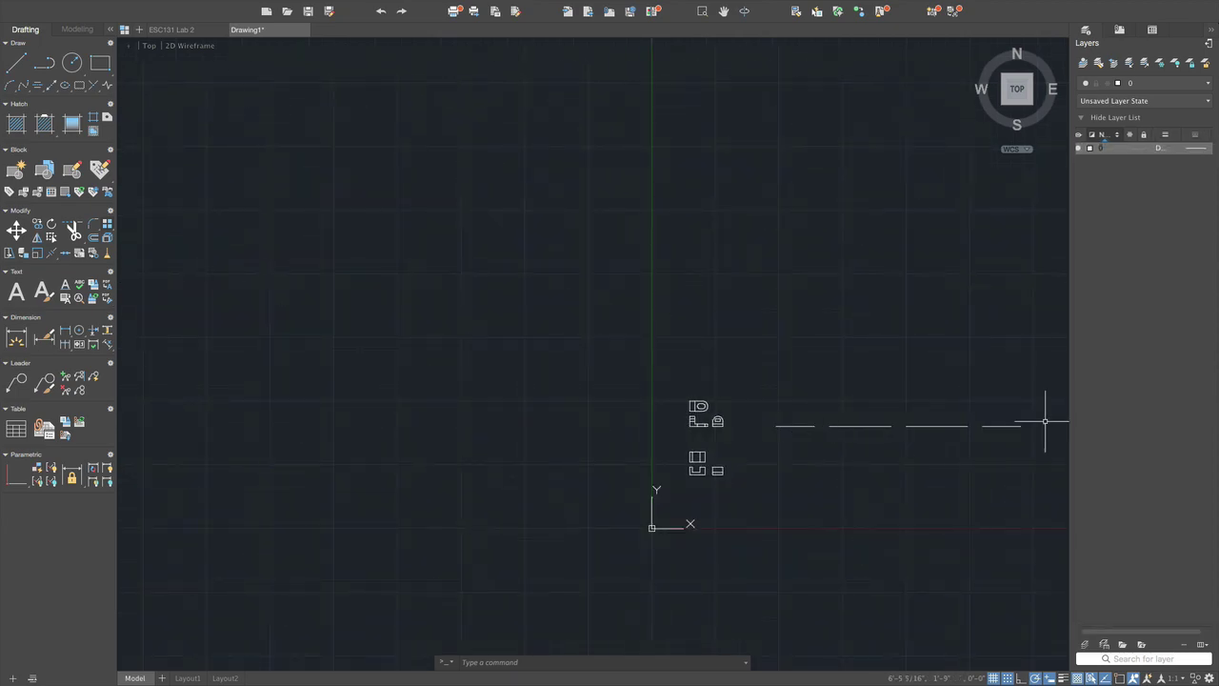
scroll(1045, 421, "up", 4)
scroll(1045, 421, "down", 2)
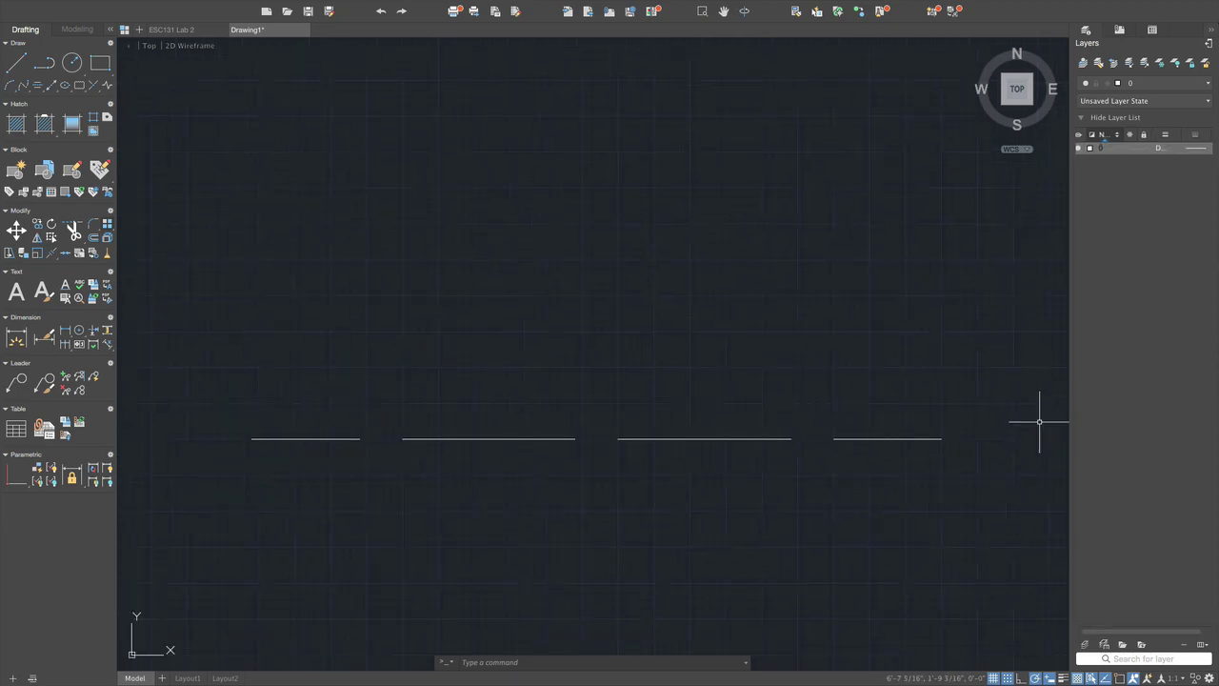
- Change the linetype of the 48" base line to Continuous
left_click(695, 439)
right_click(695, 439)
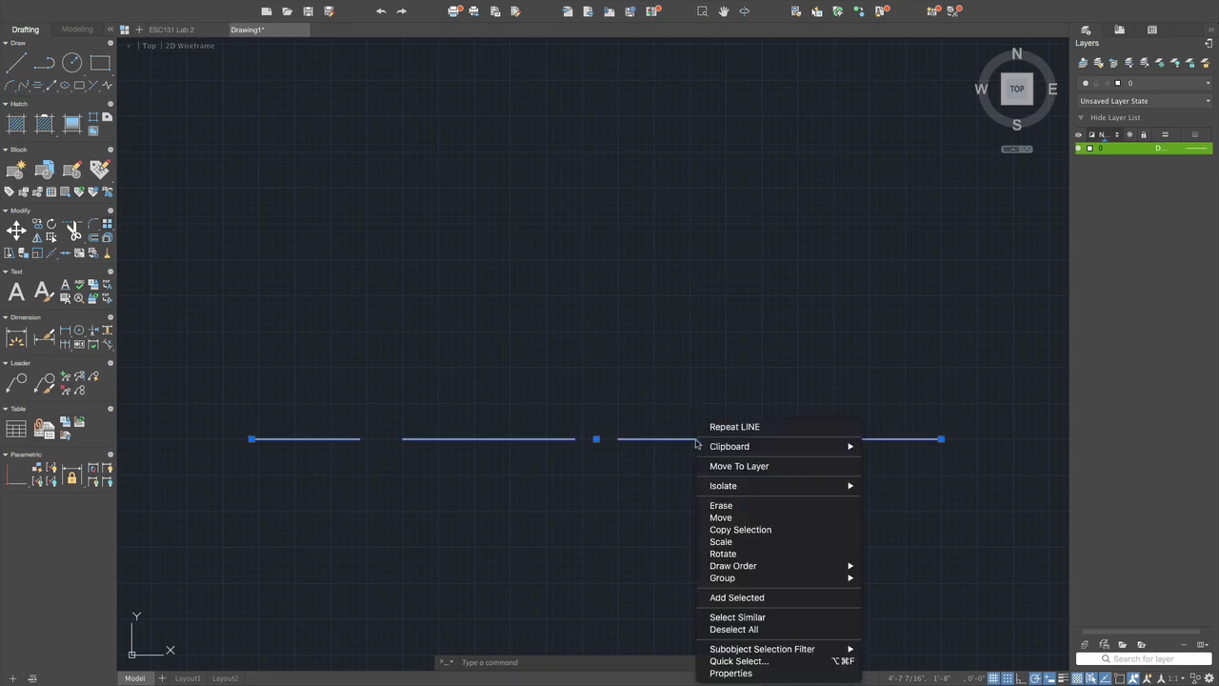
left_click(732, 672)
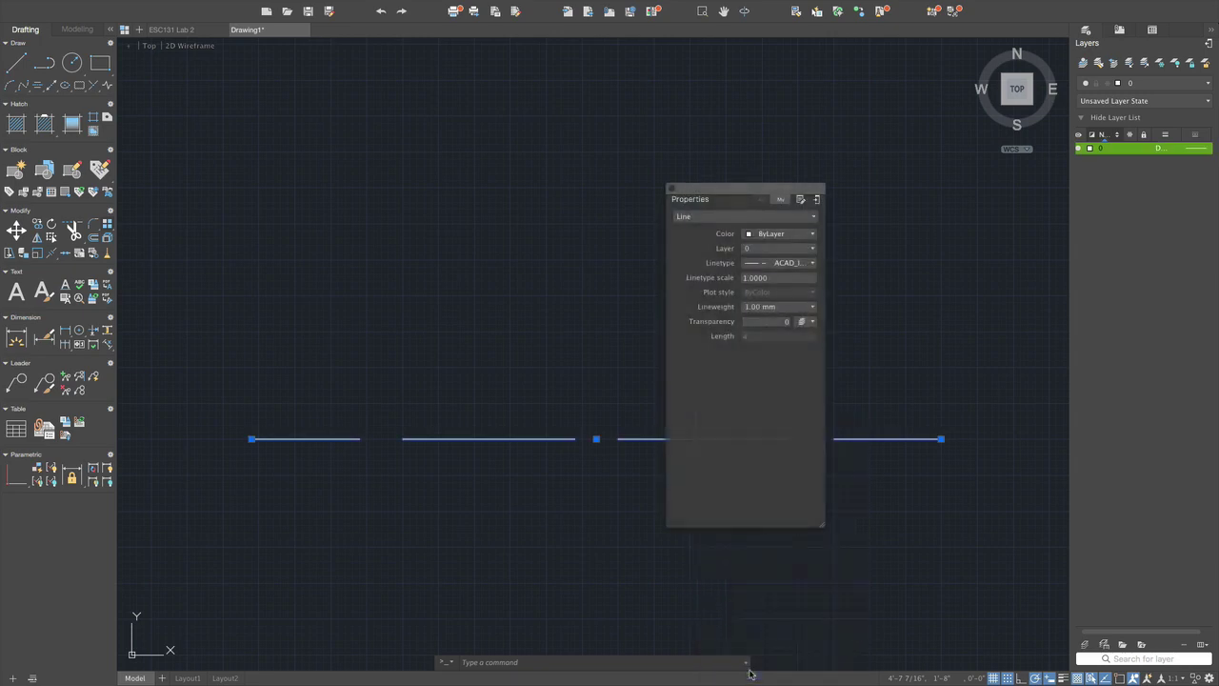
left_click(787, 263)
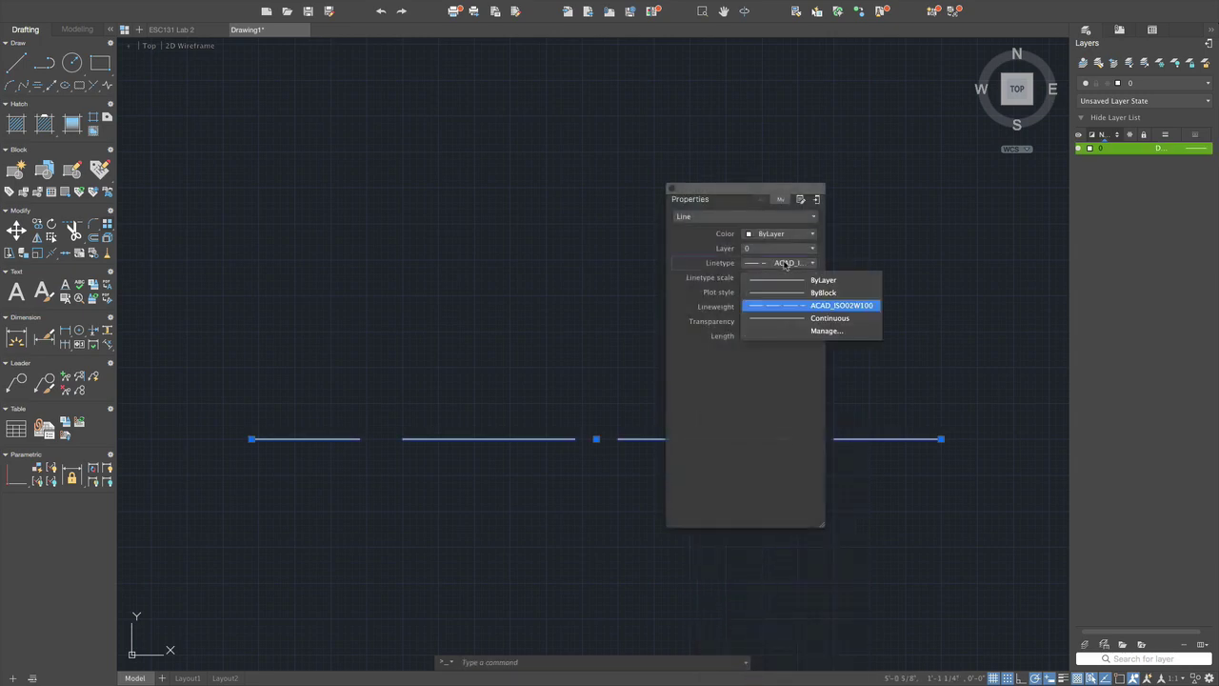
left_click(817, 321)
key("Escape")
left_click(671, 188)
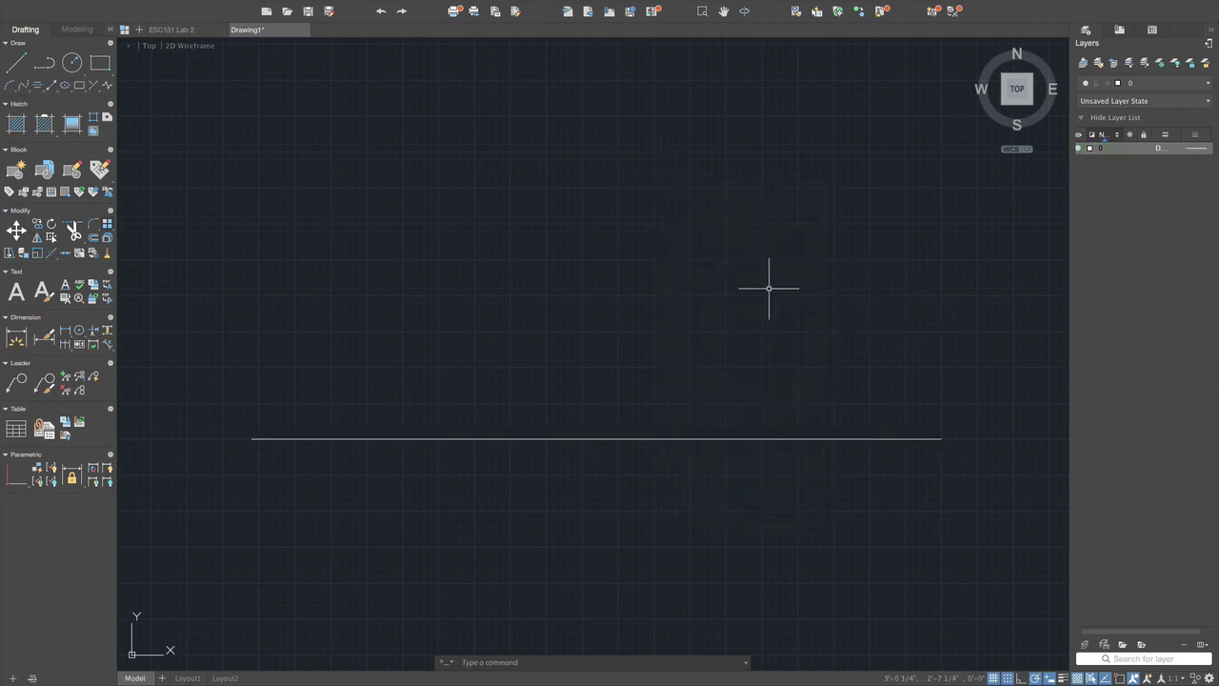
- Switch to the exercise sheet in Adobe Reader, check the siding dimensions on the chimney chase sketch, and return to AutoCAD
scroll(648, 383, "down", 4)
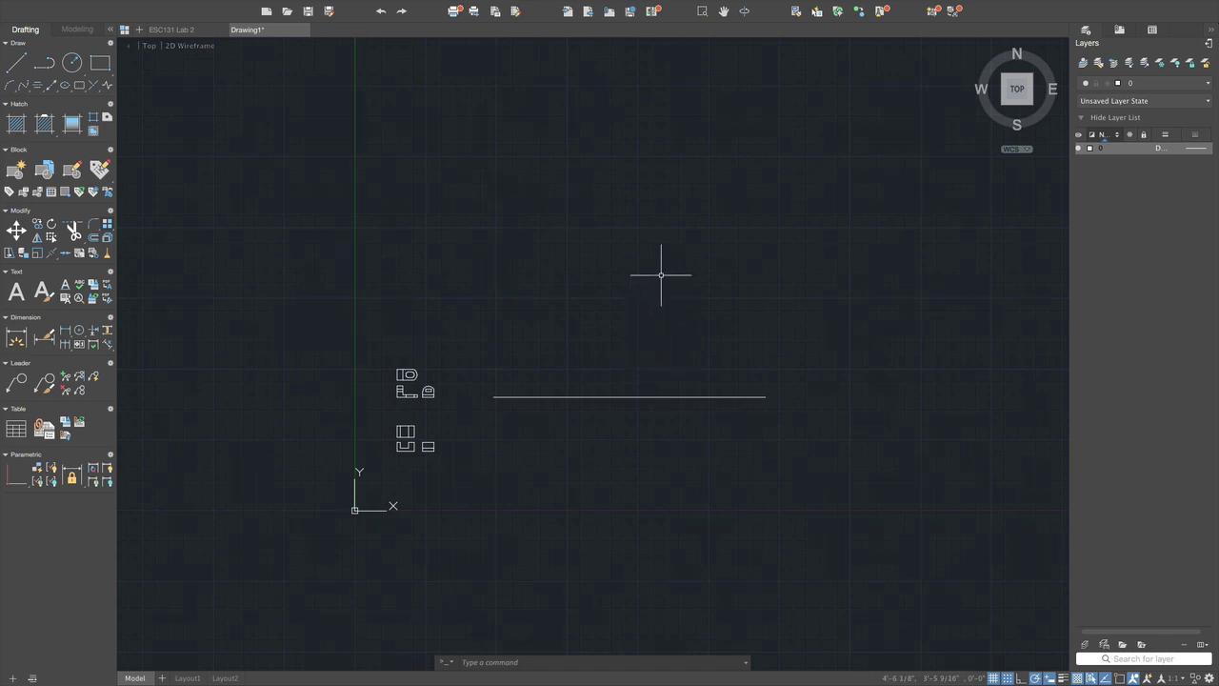
scroll(663, 276, "up", 4)
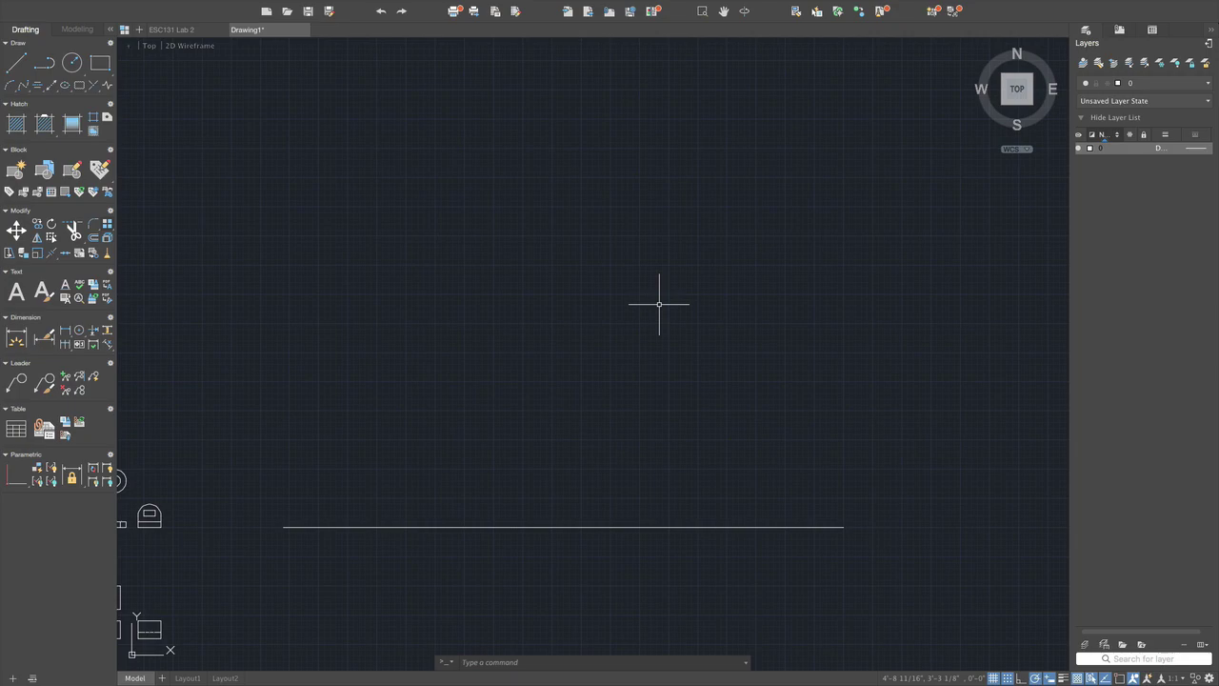
key("ctrl+Up")
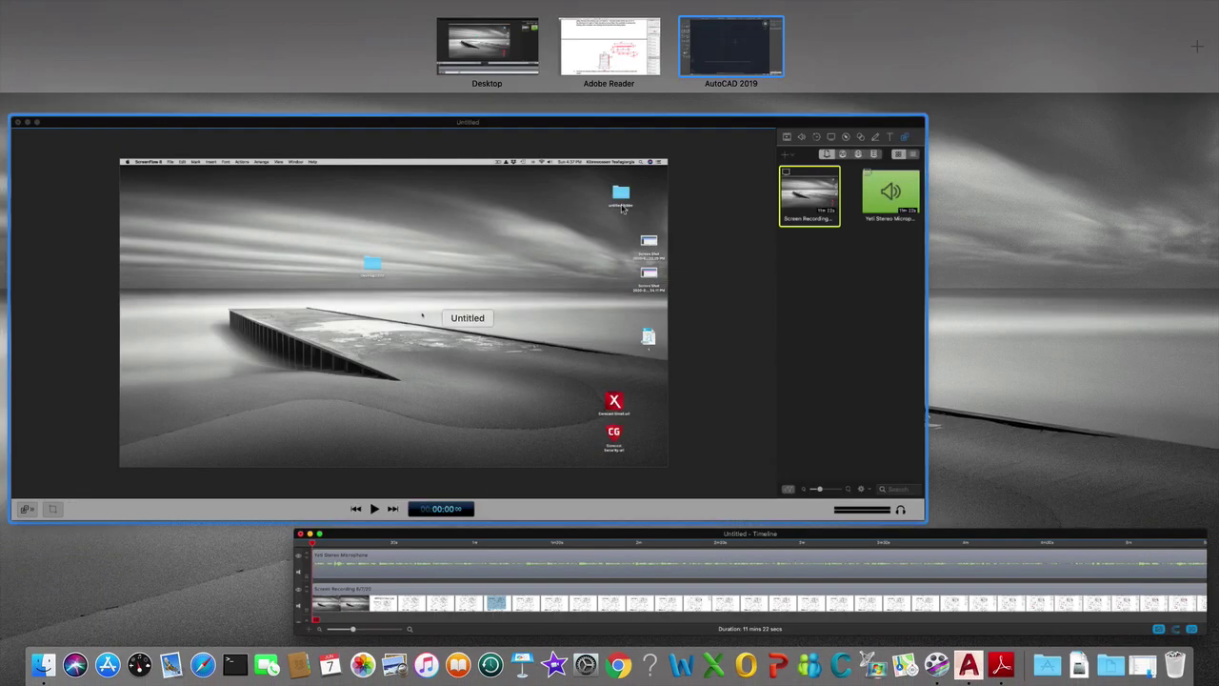
left_click(619, 77)
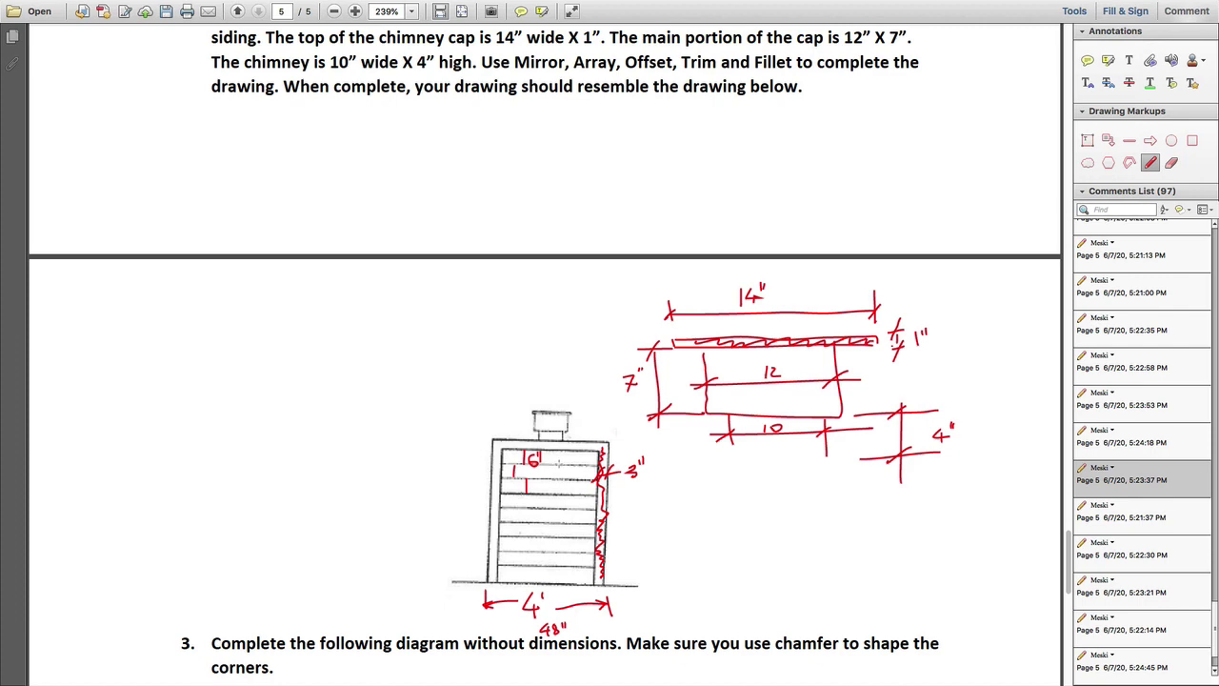
key("ctrl+Up")
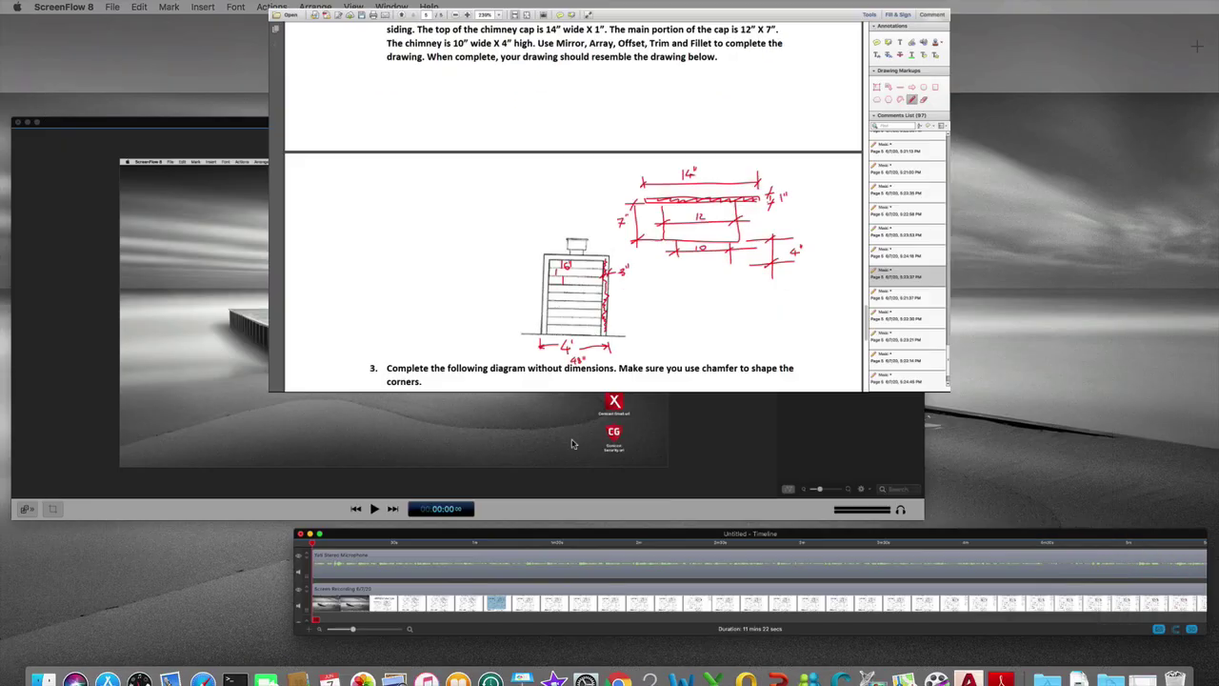
left_click(731, 47)
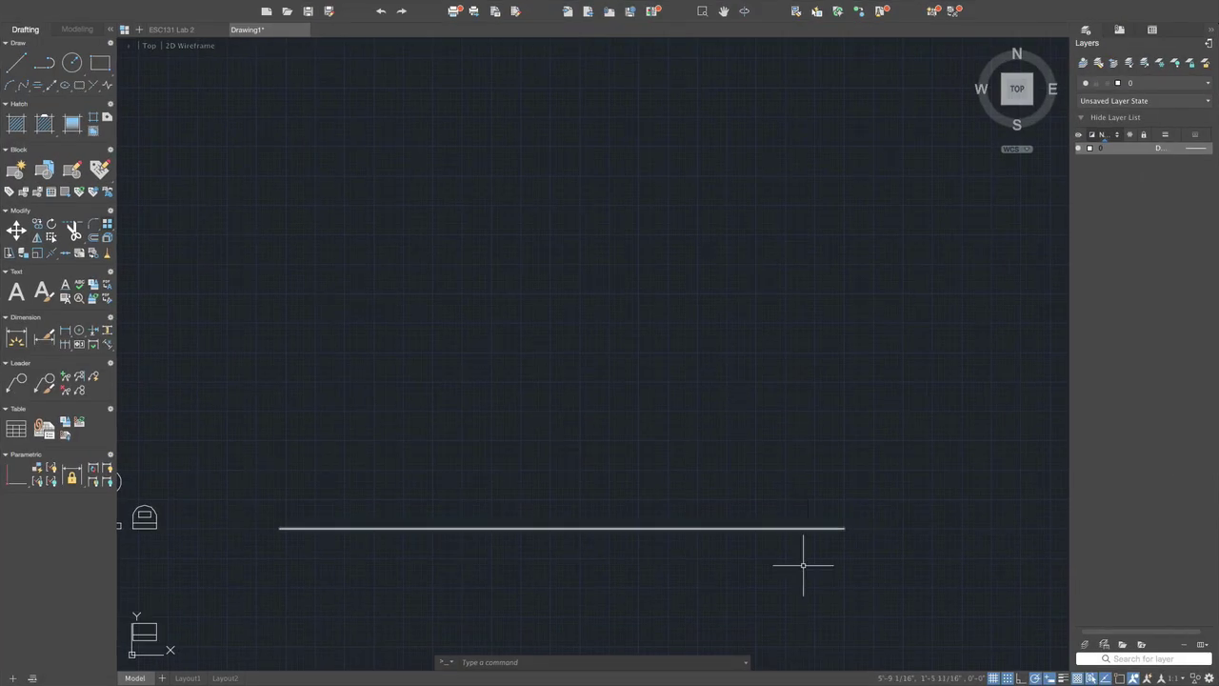
- Offset the base line upward three times in succession at 6" spacing to start the siding courses
type("of")
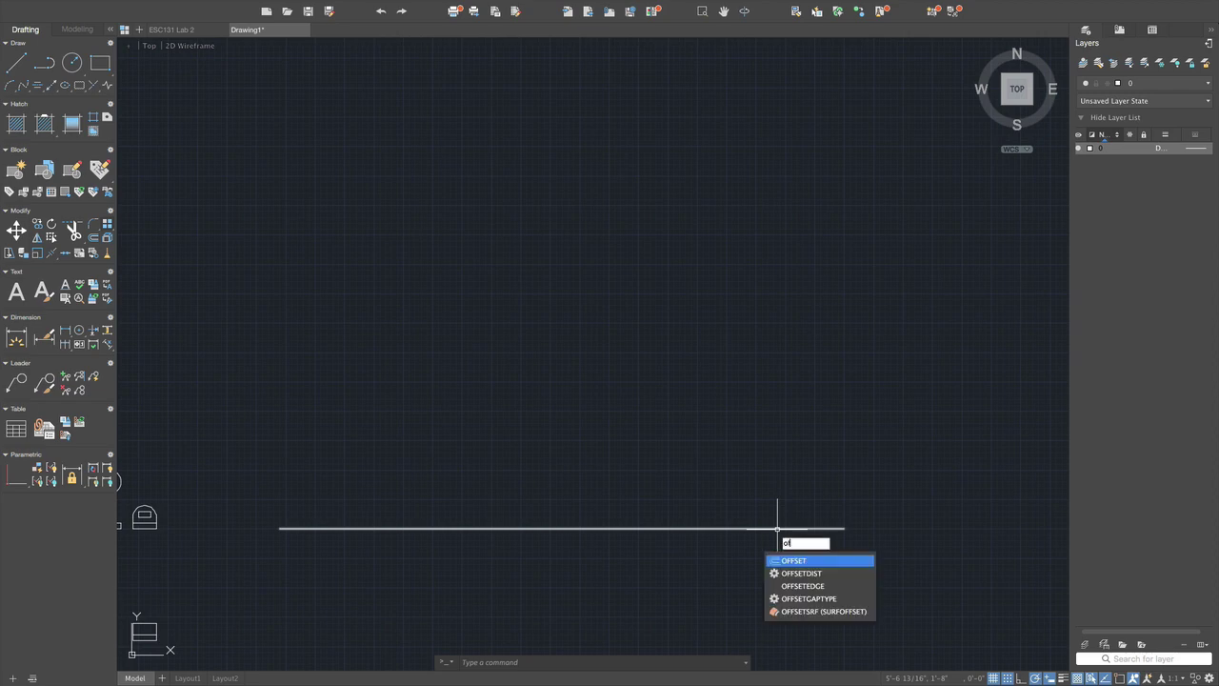
key("Return")
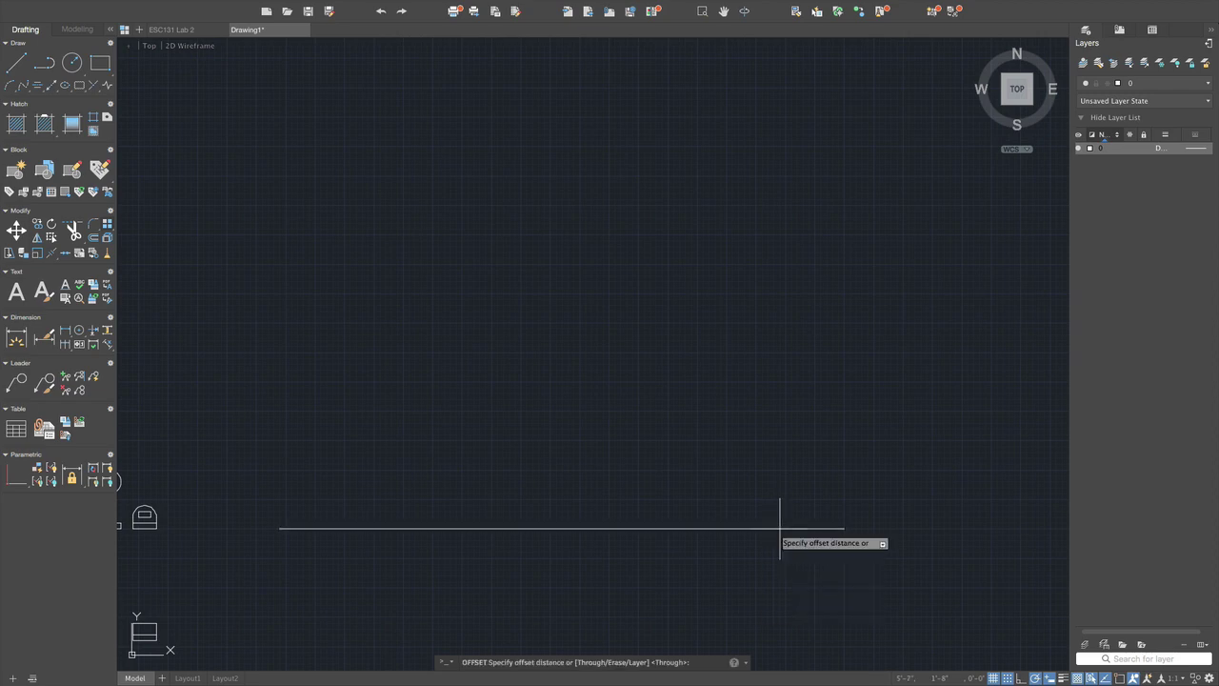
type("6")
key("Return")
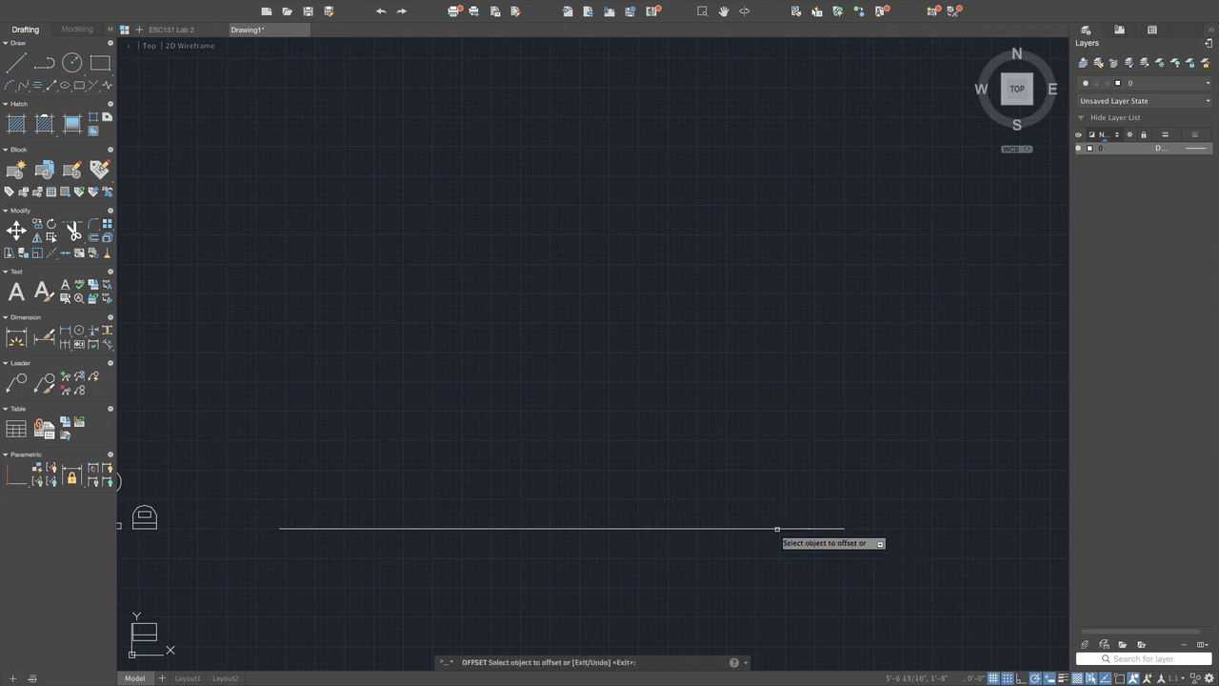
left_click(642, 526)
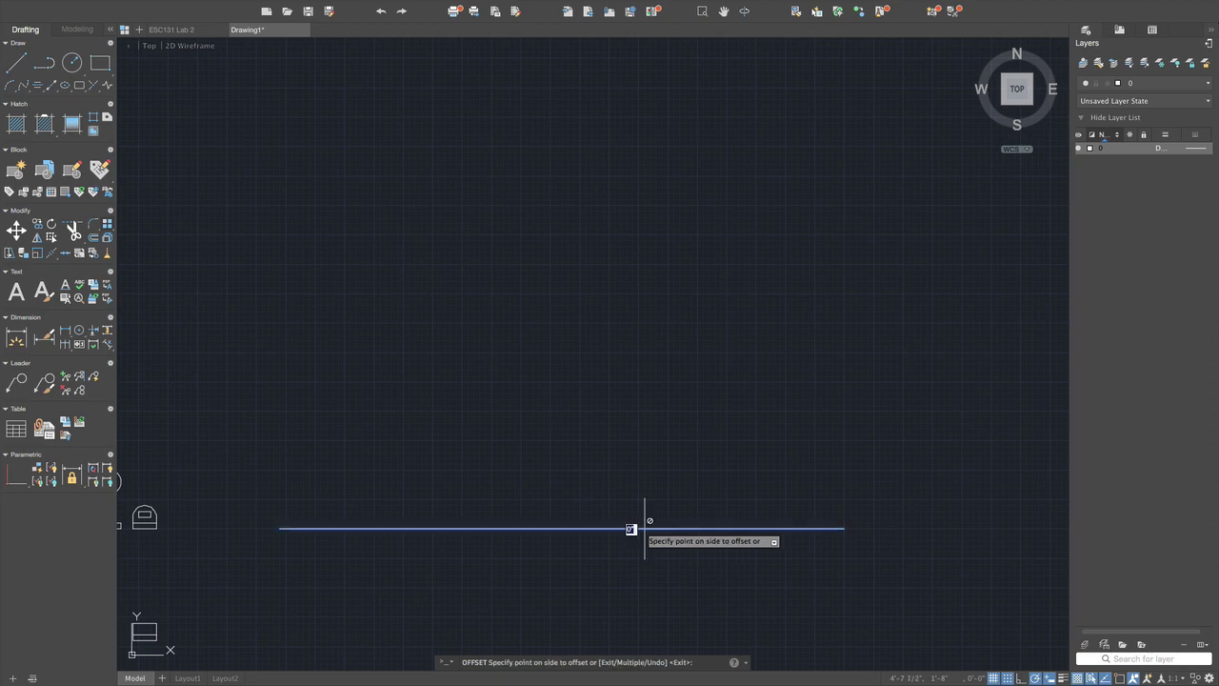
left_click(648, 448)
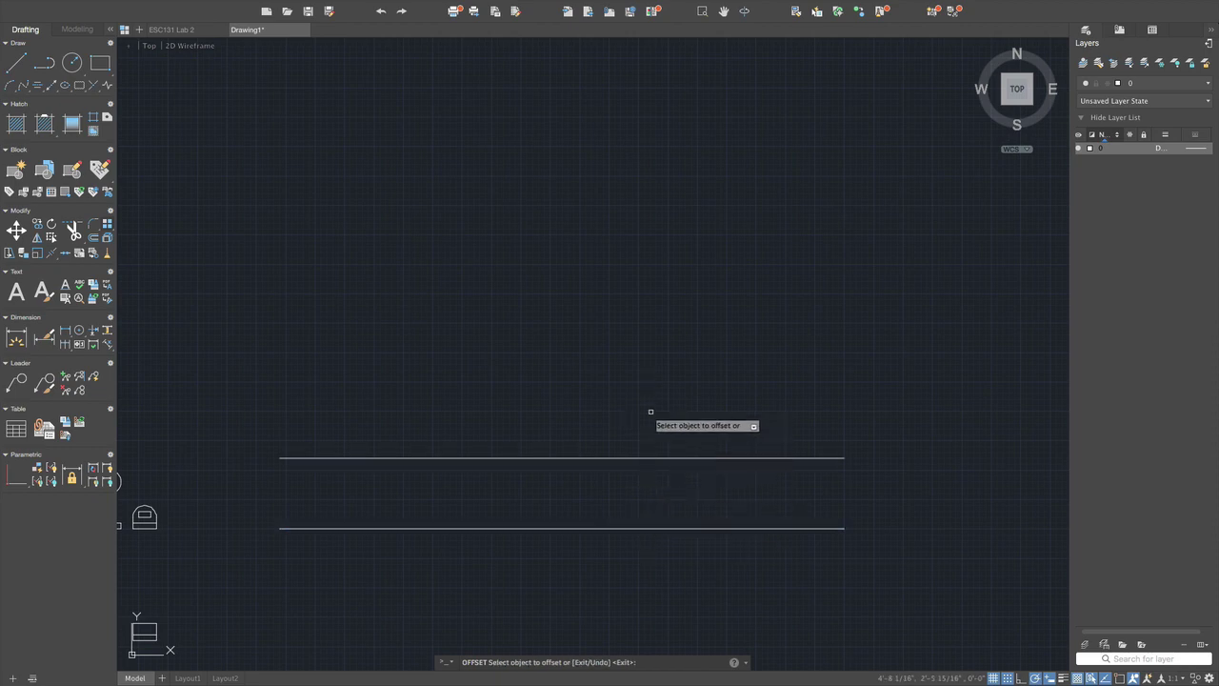
left_click(633, 457)
left_click(673, 354)
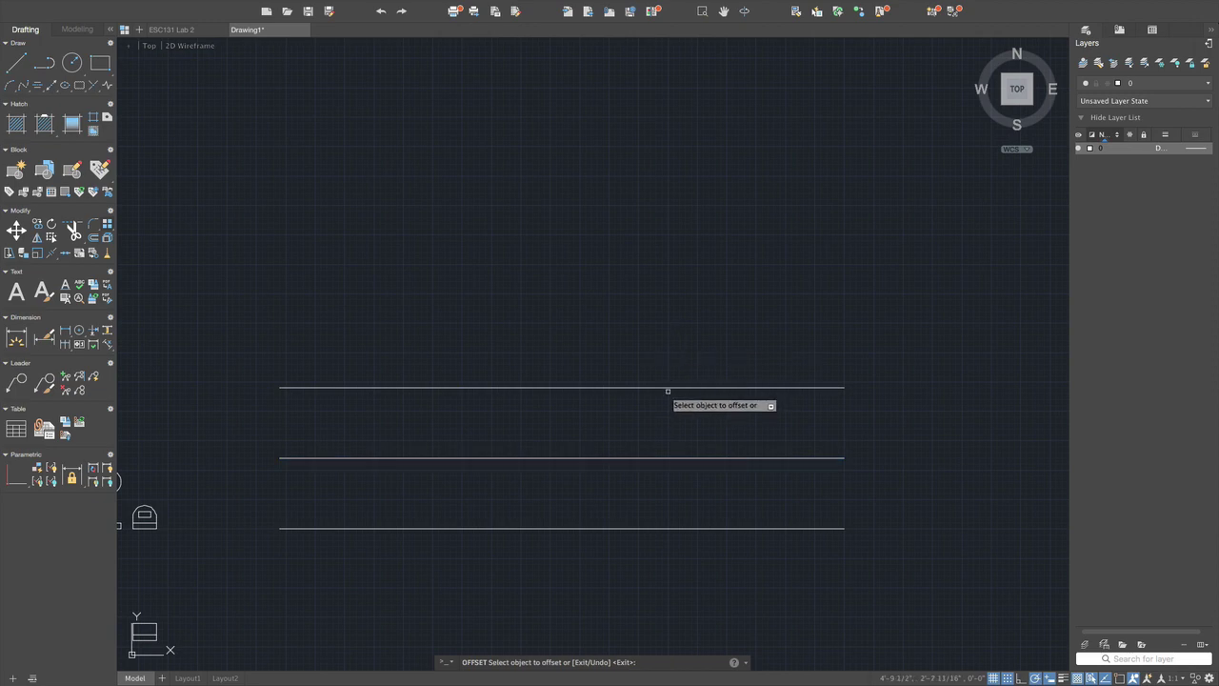
left_click(669, 387)
left_click(678, 309)
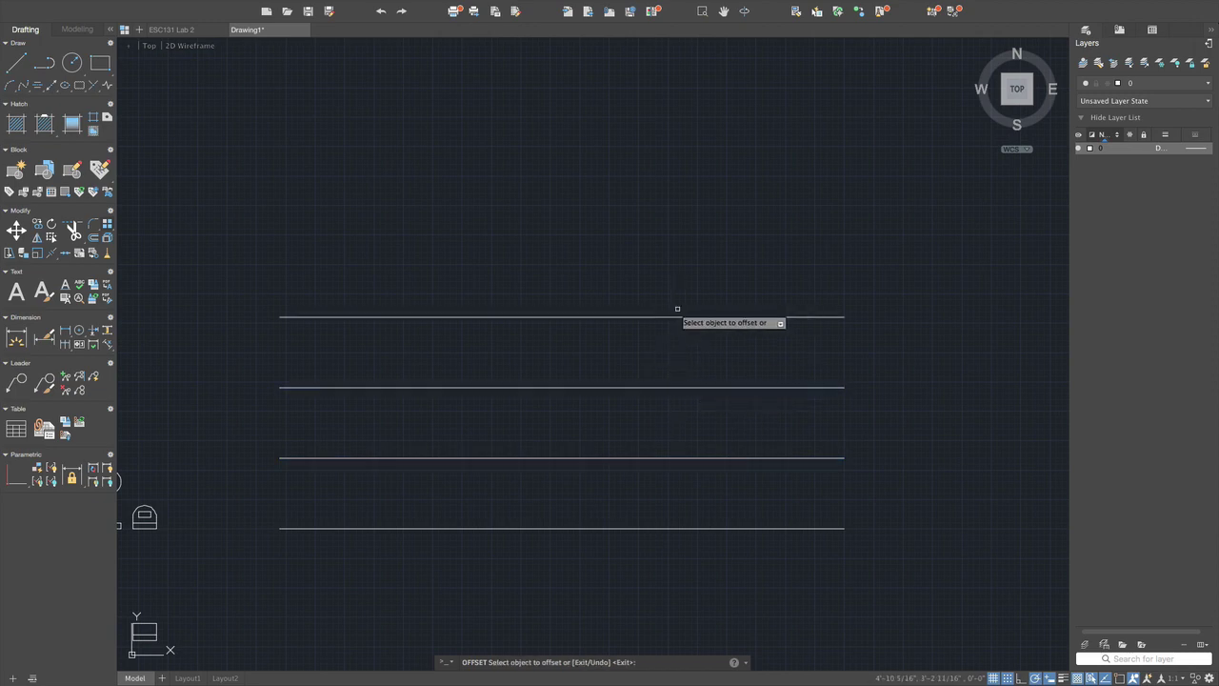
key("Escape")
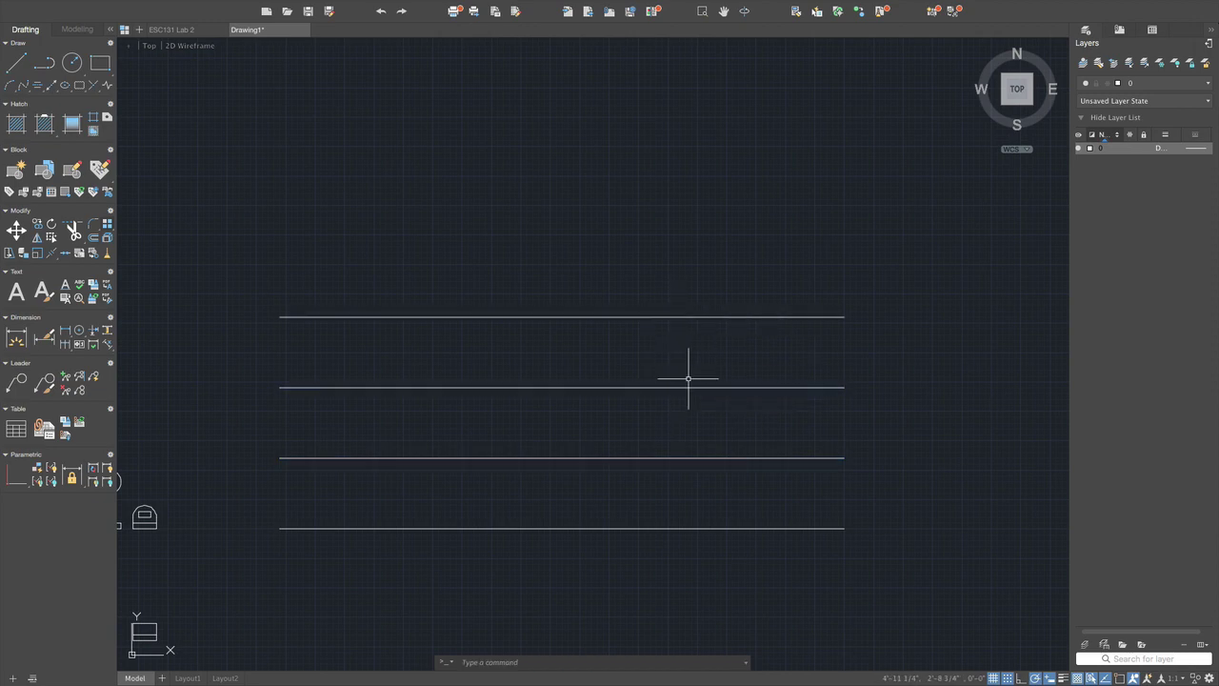
- Create a rectangular array of the uppermost siding line with a row spacing of 6"
scroll(686, 381, "down", 2)
scroll(697, 305, "up", 3)
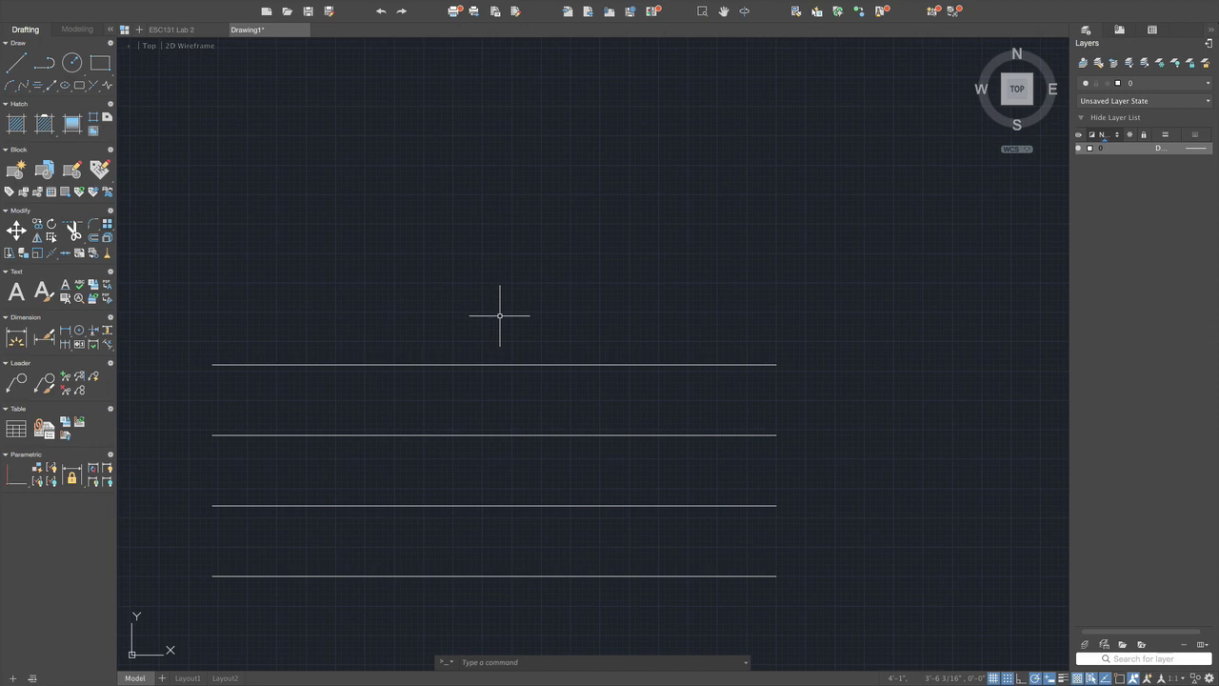
type("ar")
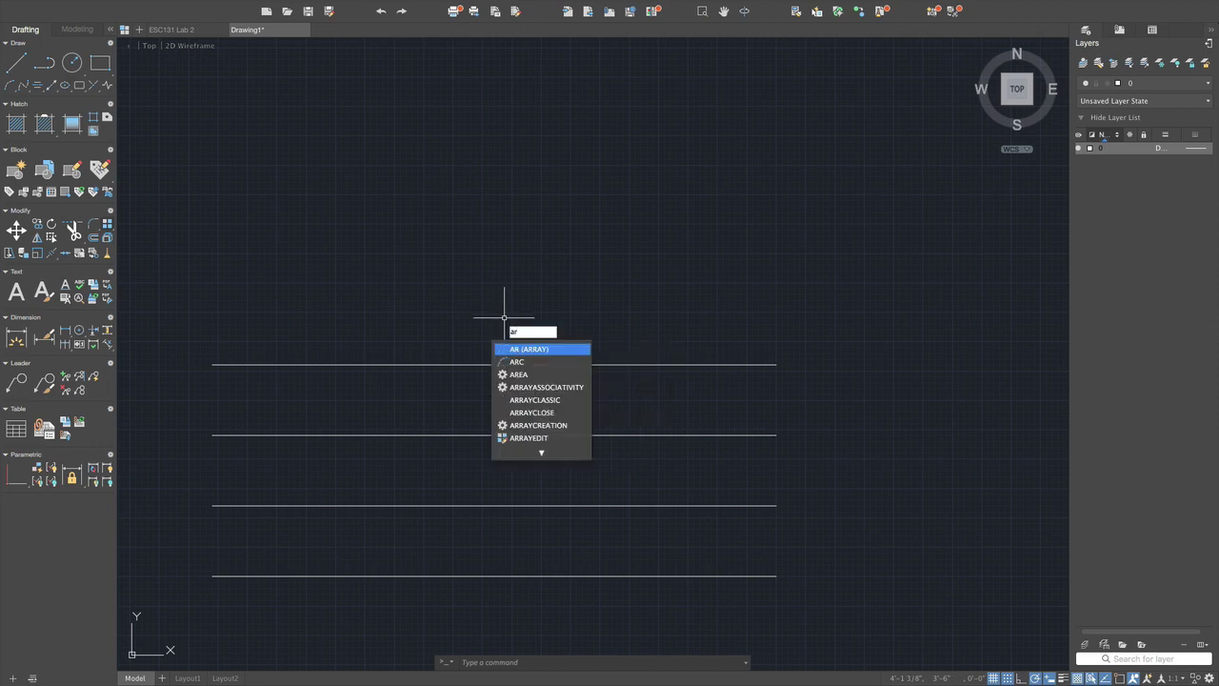
key("Return")
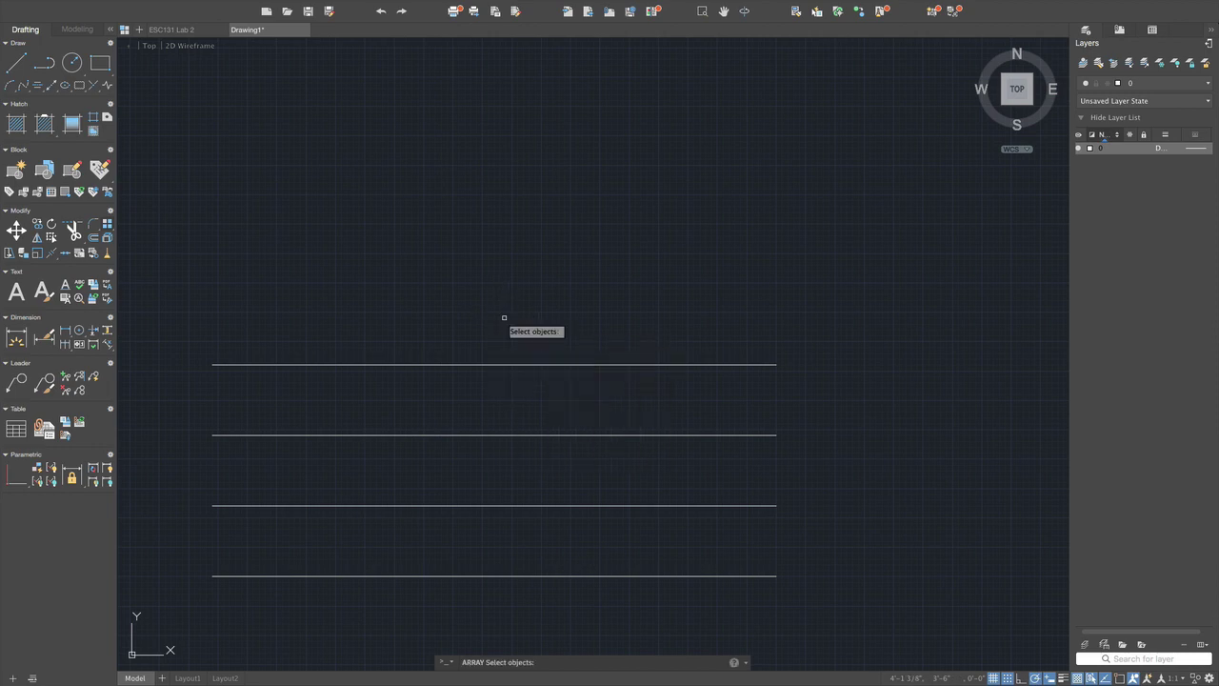
left_click(520, 364)
key("Return")
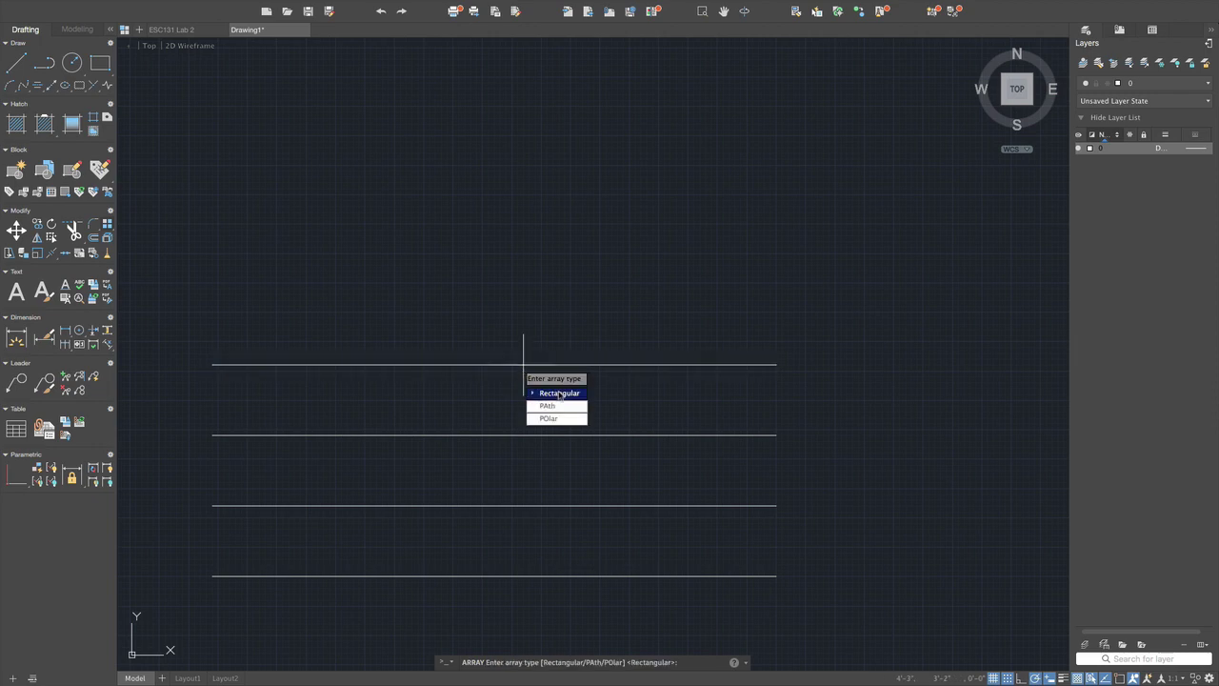
left_click(559, 393)
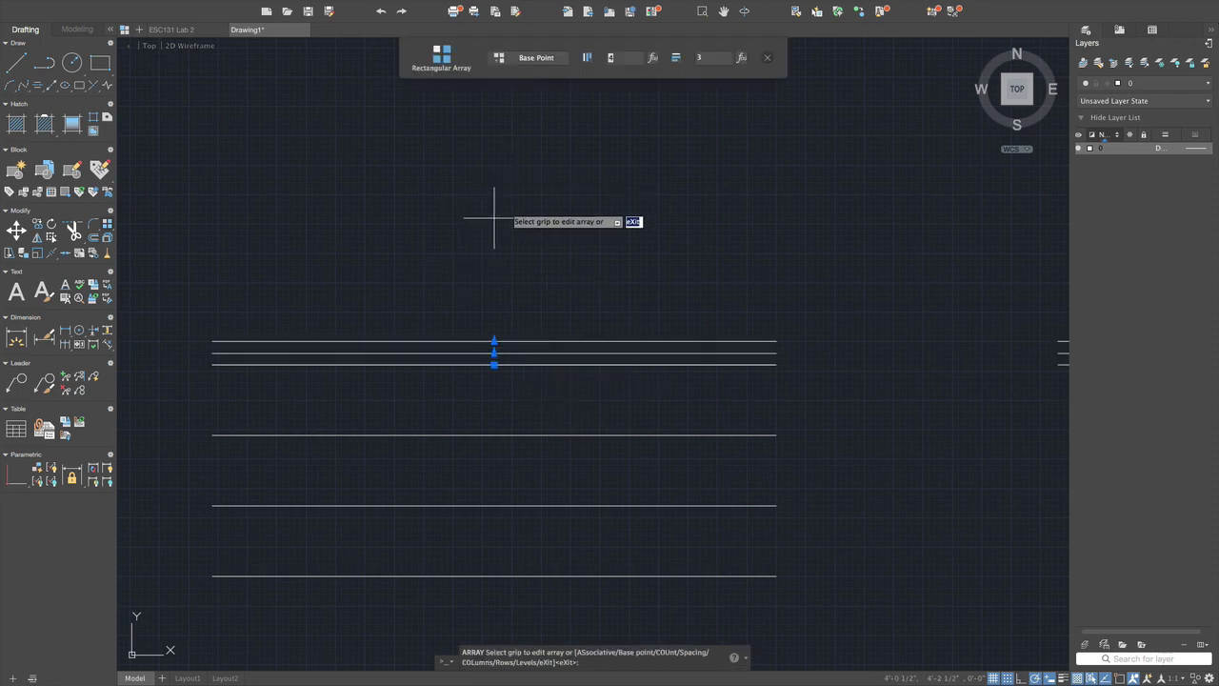
scroll(485, 337, "up", 6)
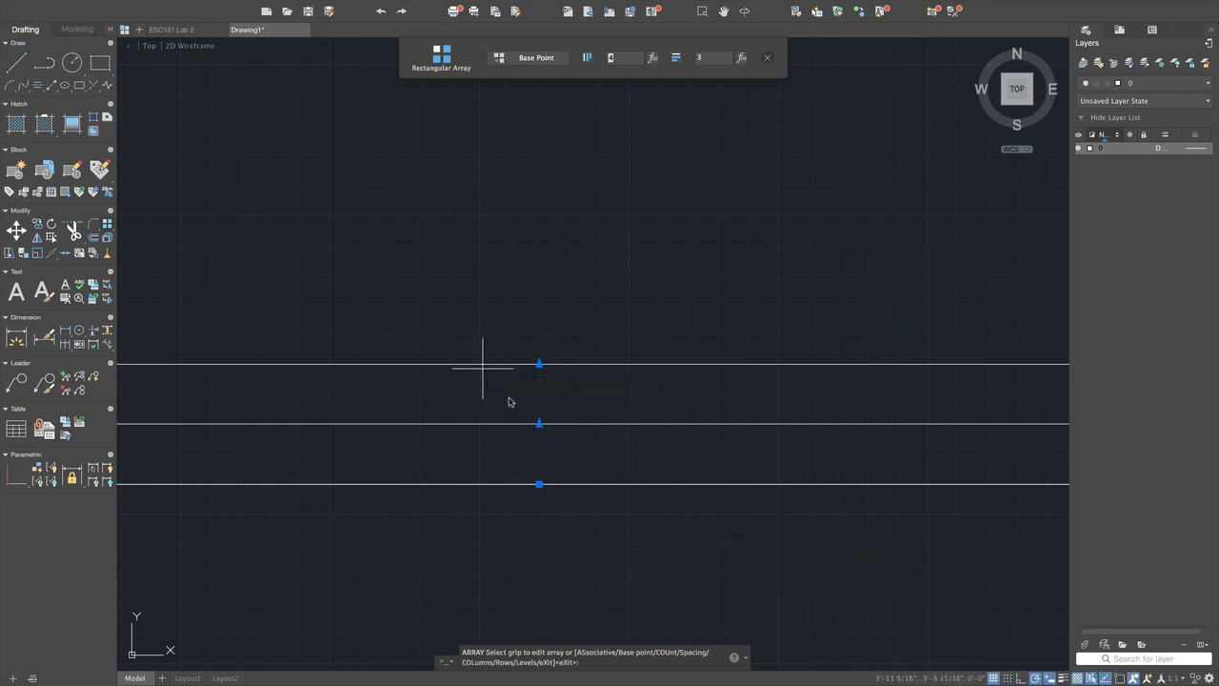
left_click(539, 423)
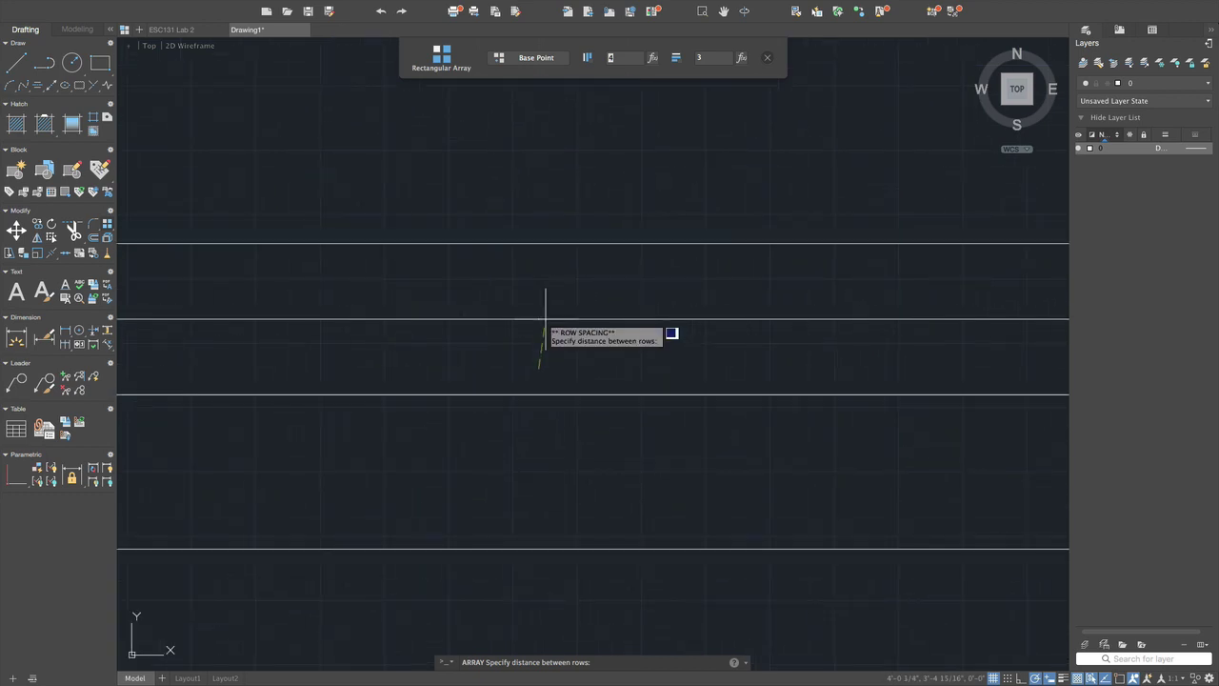
type("6")
key("Return")
scroll(545, 319, "down", 4)
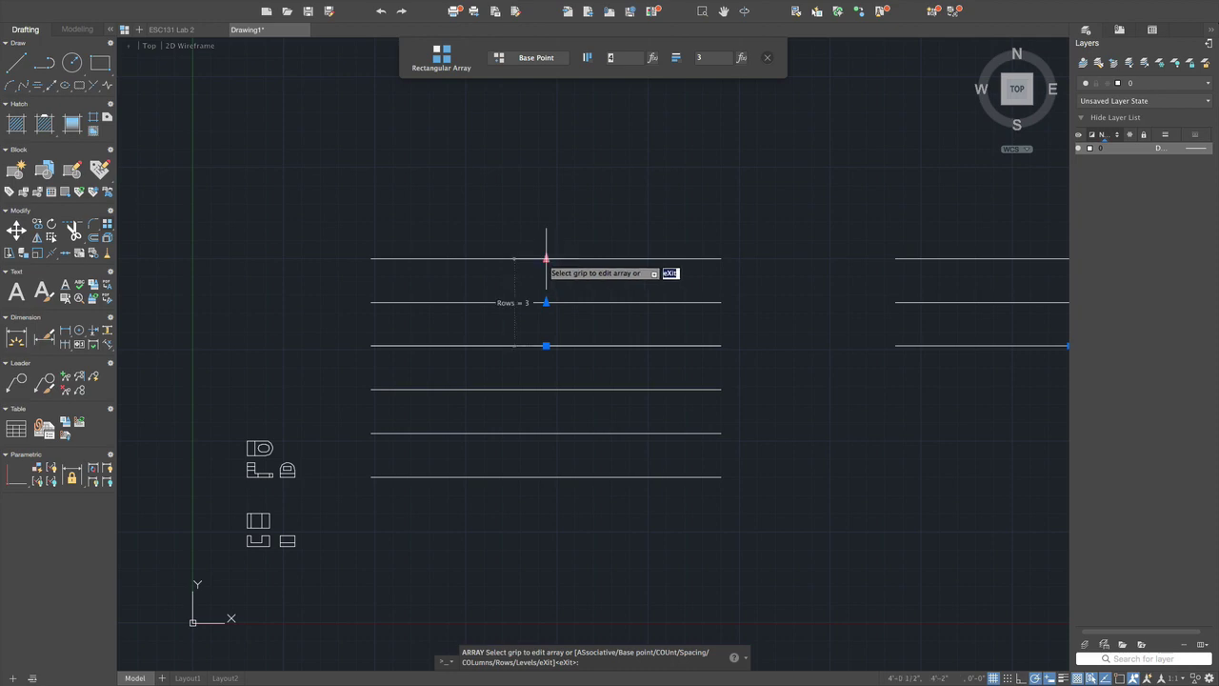
- Set the rectangular array's row count to 7
left_click(546, 258)
type("7")
key("Return")
- Reduce the array's column spacing until the extra columns almost overlap the first one, and finish the array
scroll(601, 321, "down", 3)
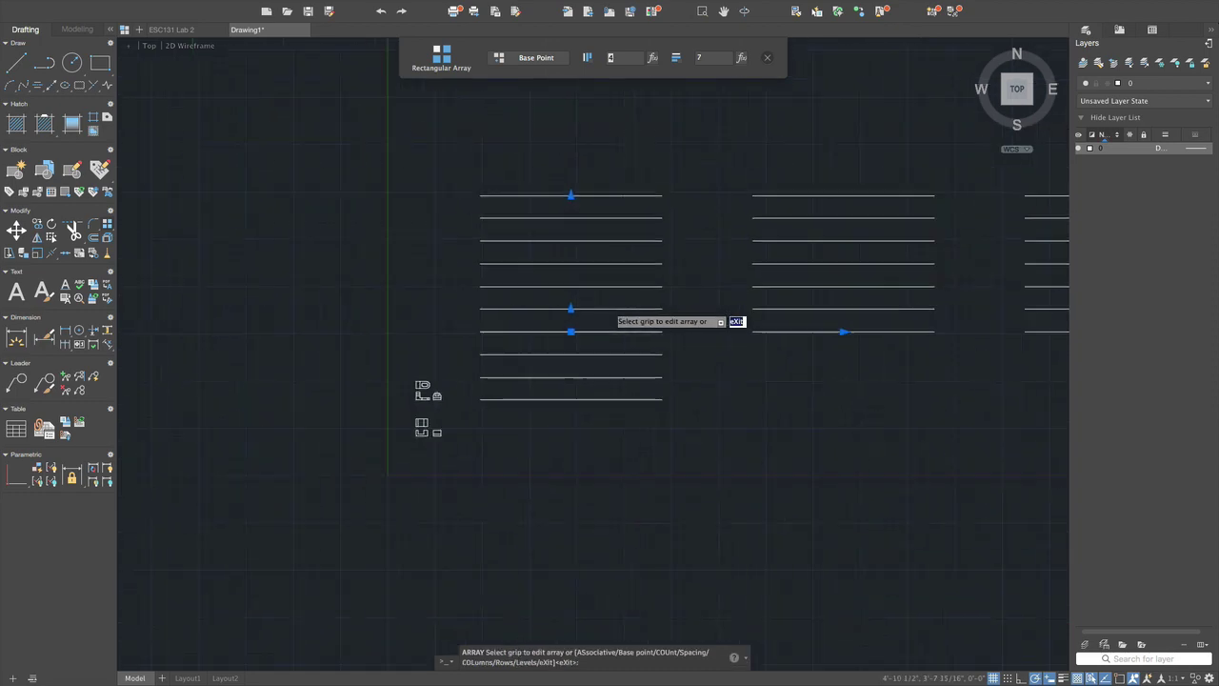
scroll(610, 306, "down", 1)
scroll(869, 338, "down", 1)
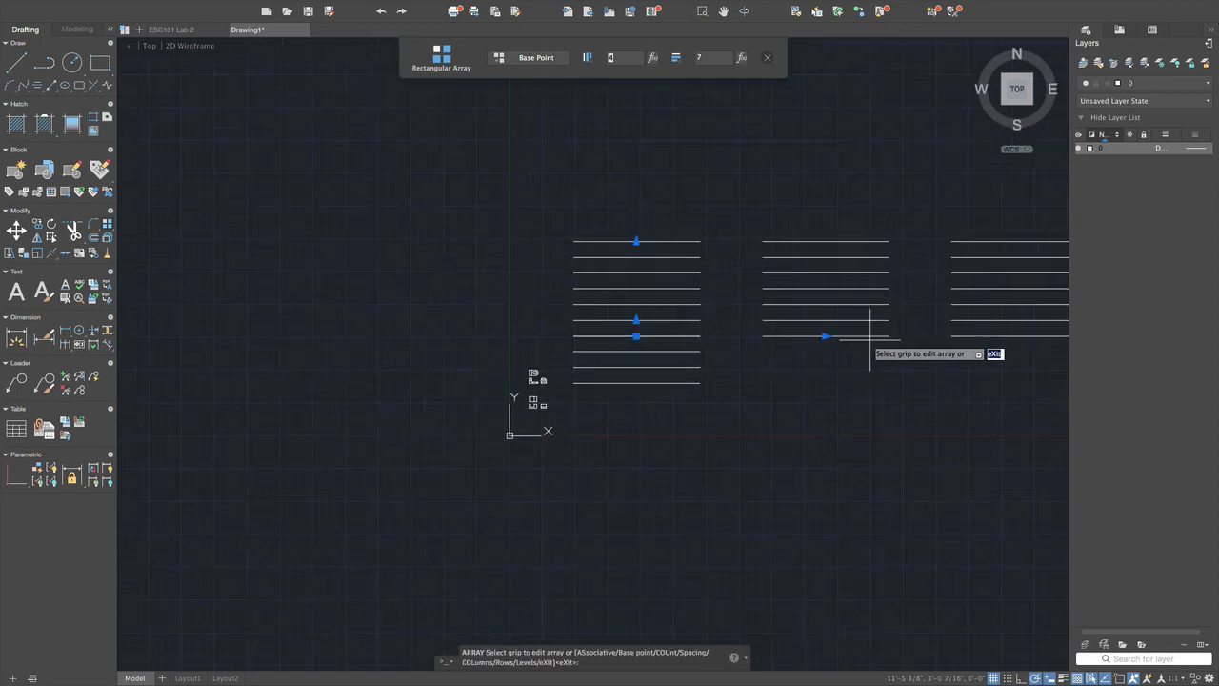
scroll(1013, 323, "down", 1)
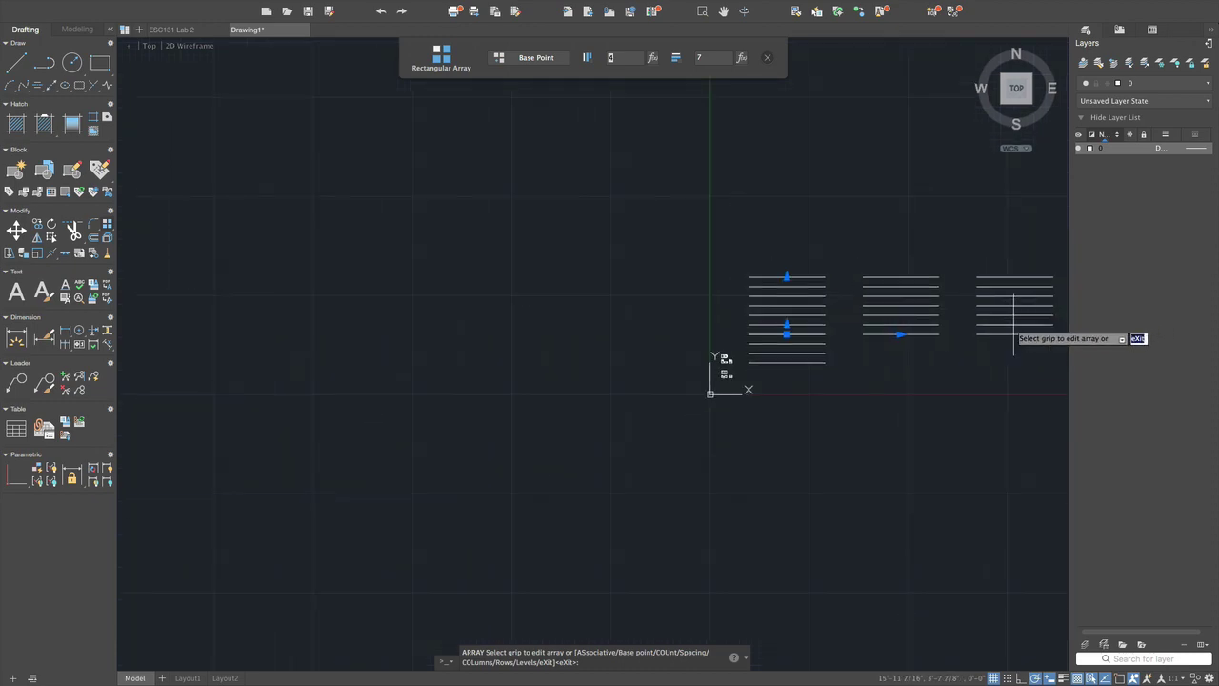
left_click(899, 333)
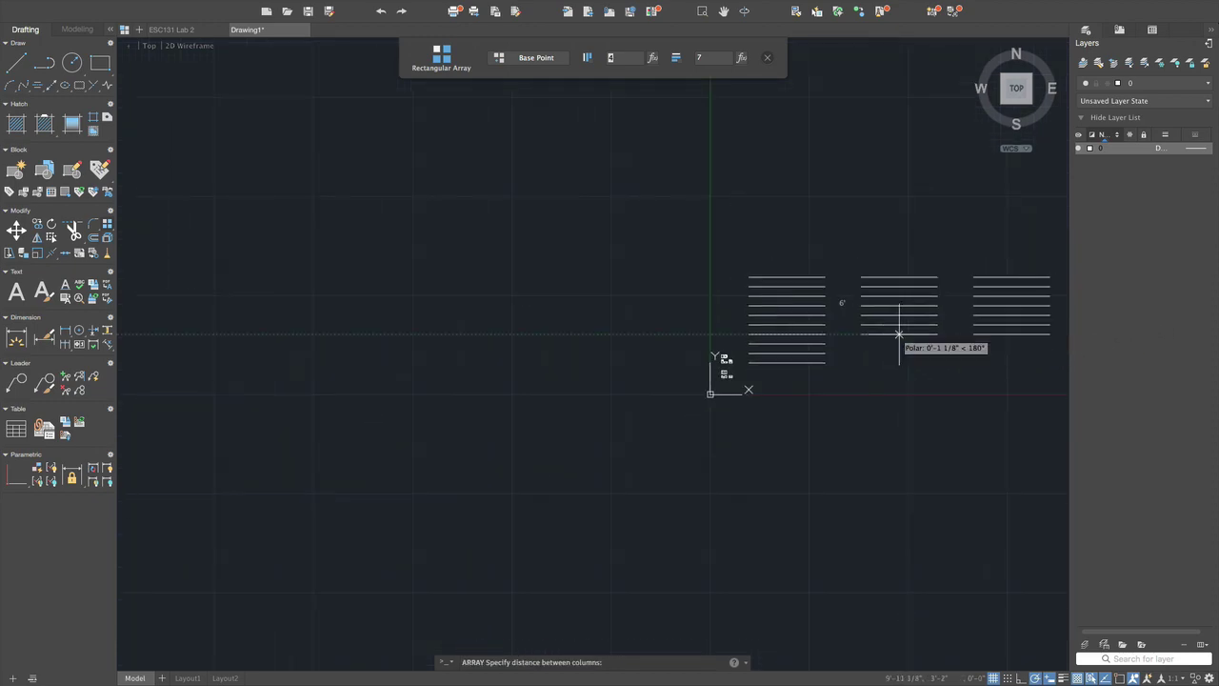
left_click(778, 329)
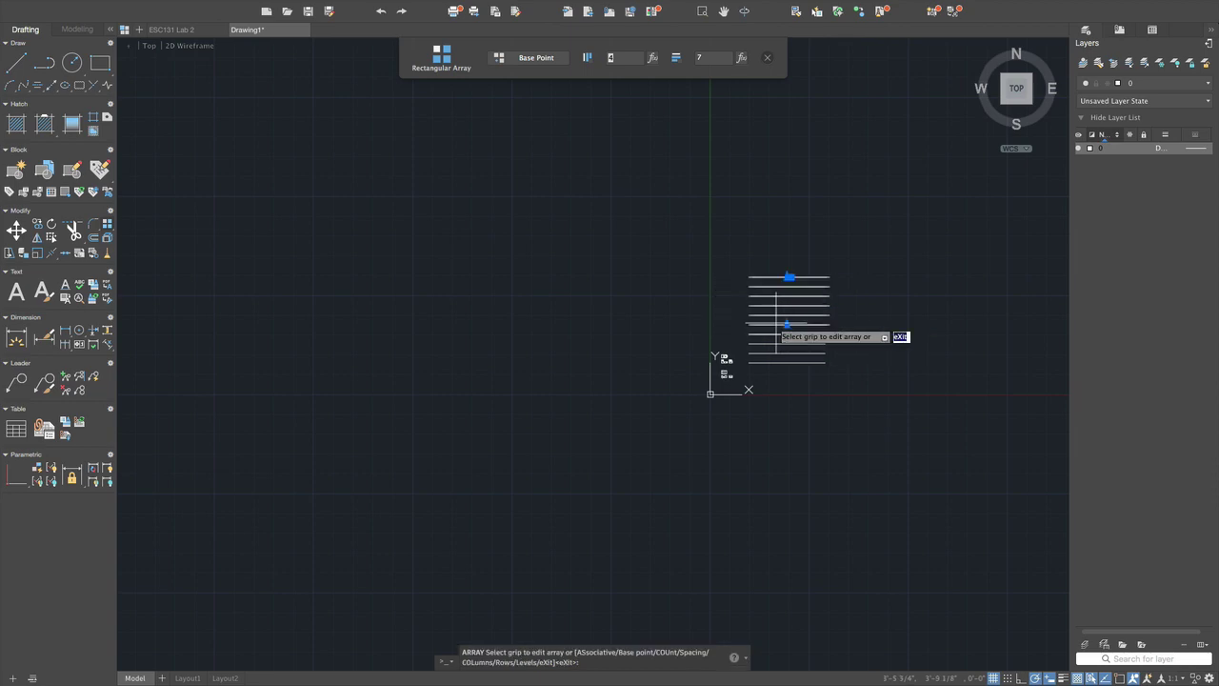
scroll(814, 261, "up", 7)
scroll(814, 261, "down", 2)
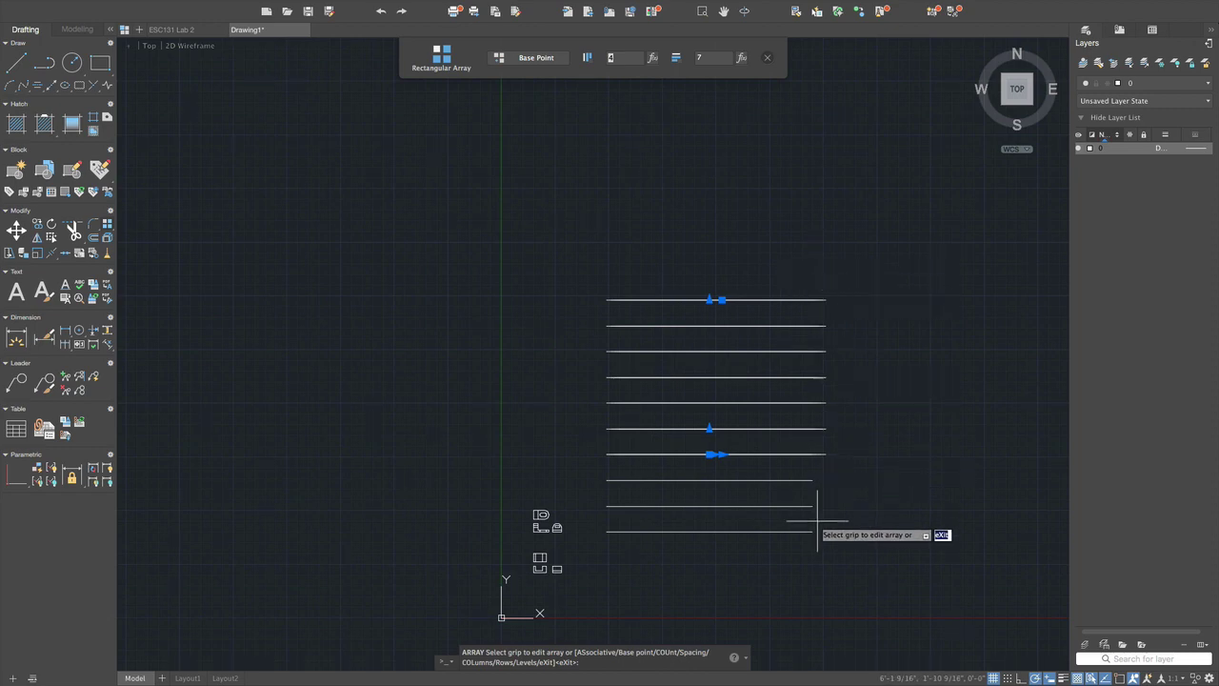
key("Return")
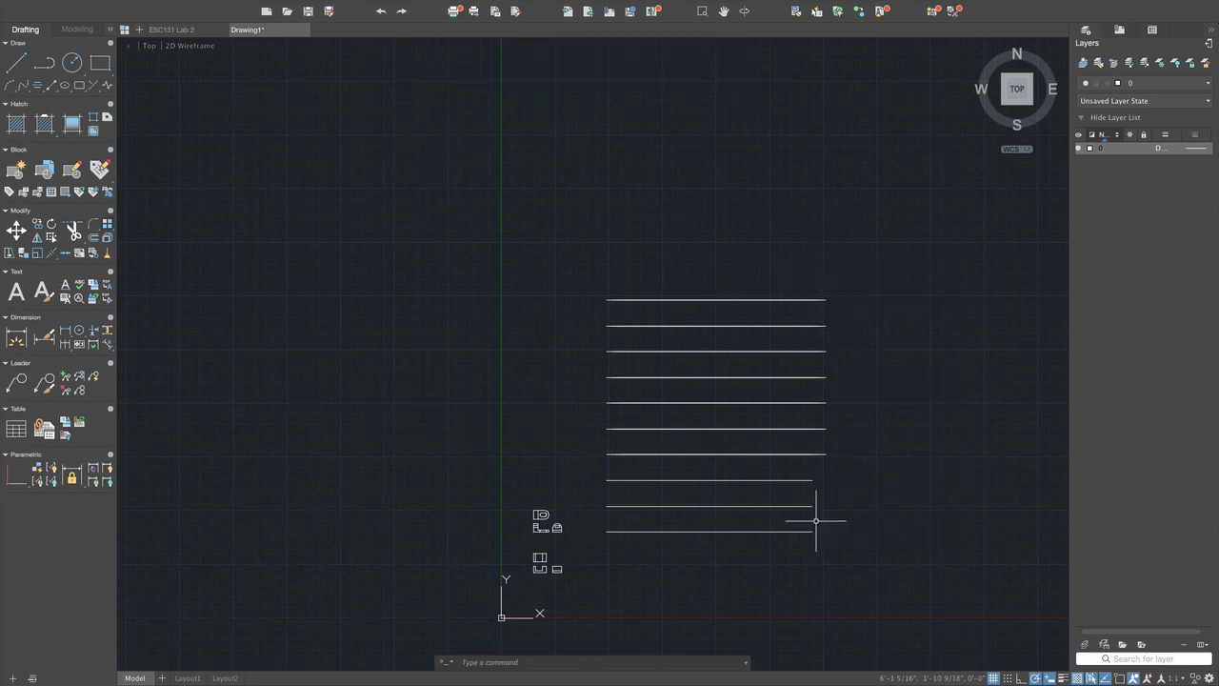
- Try a column spacing of 0 on the siding line array, and set its column count to 1
left_click(792, 455)
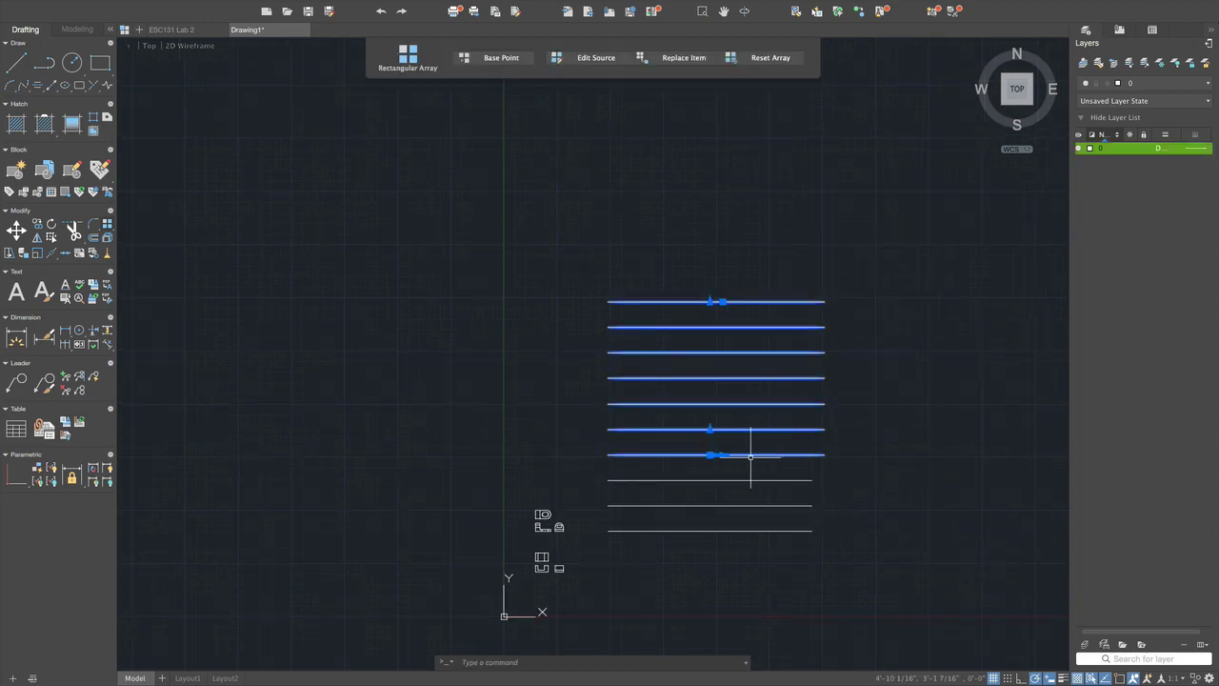
scroll(726, 461, "up", 4)
scroll(726, 461, "up", 5)
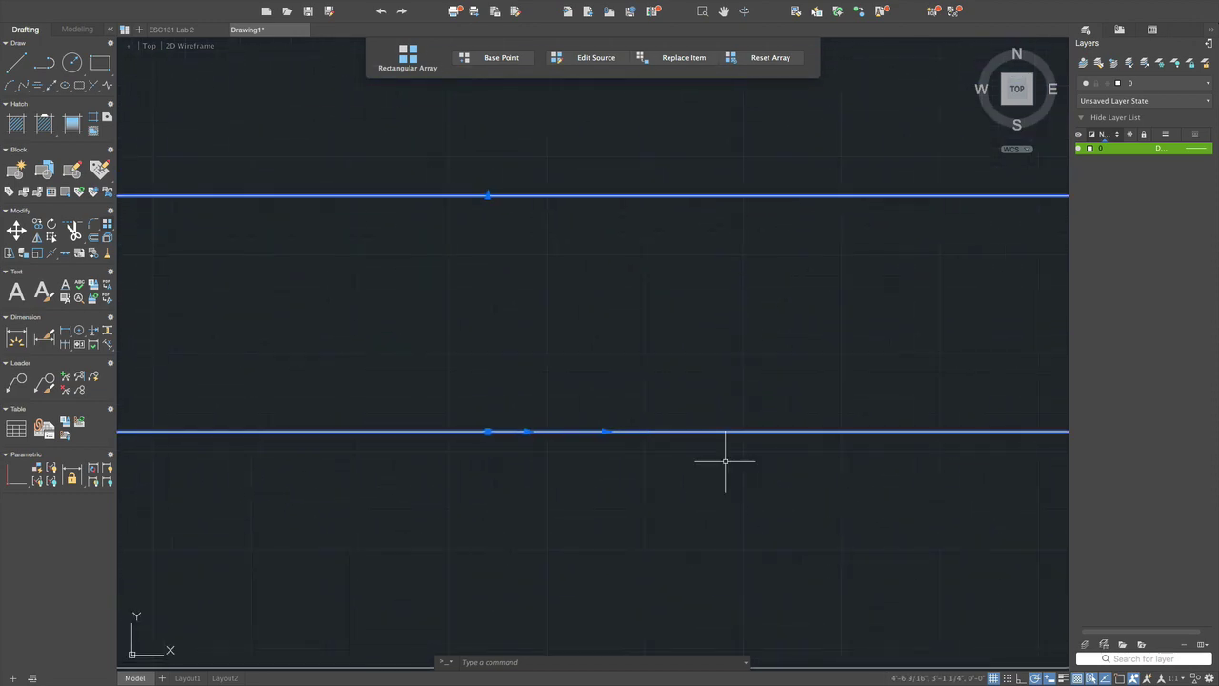
left_click(526, 431)
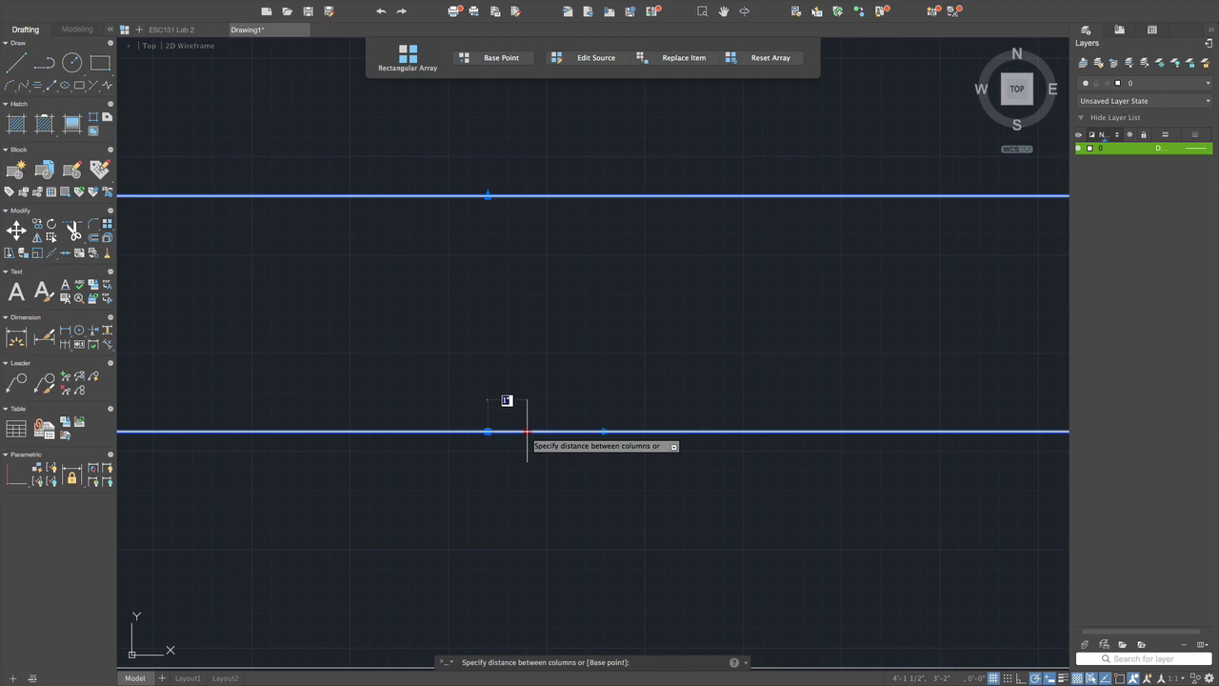
type("0")
key("Return")
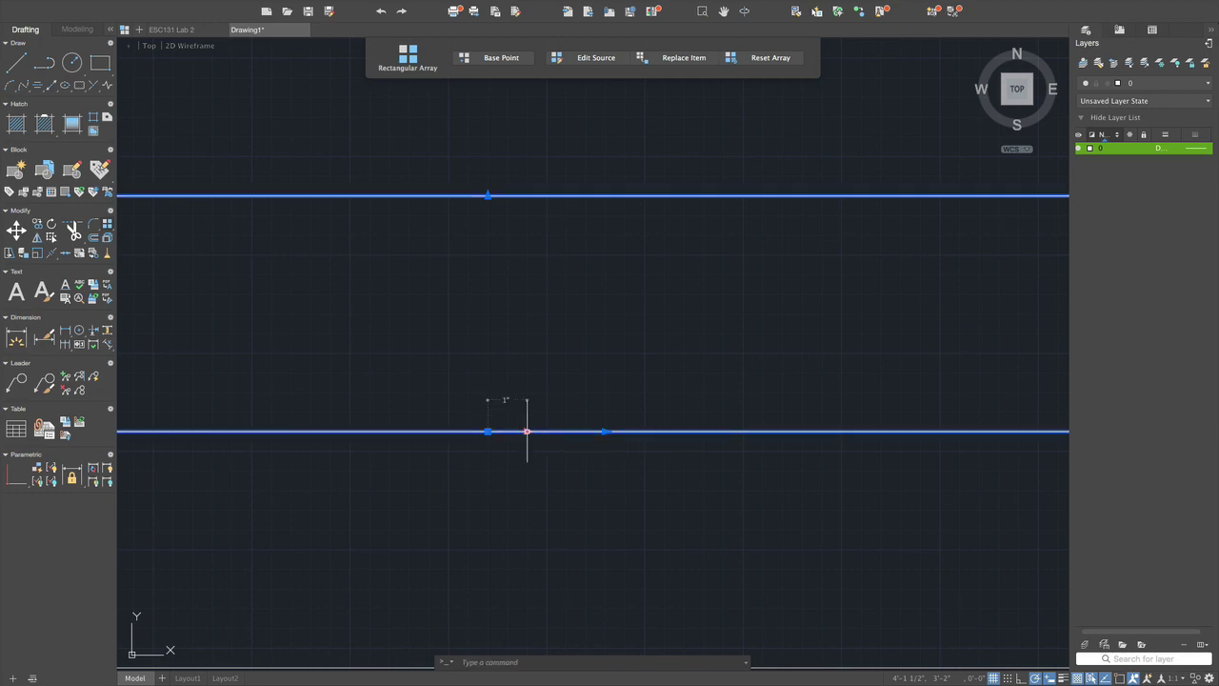
left_click(605, 431)
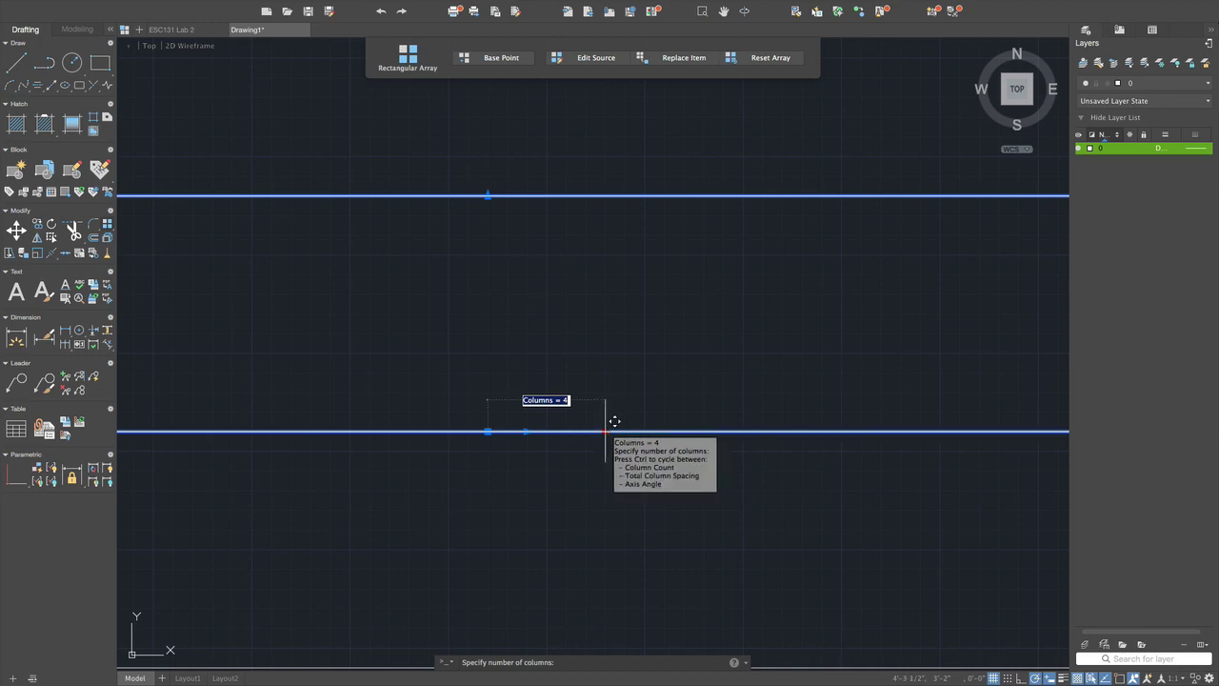
type("1")
key("Return")
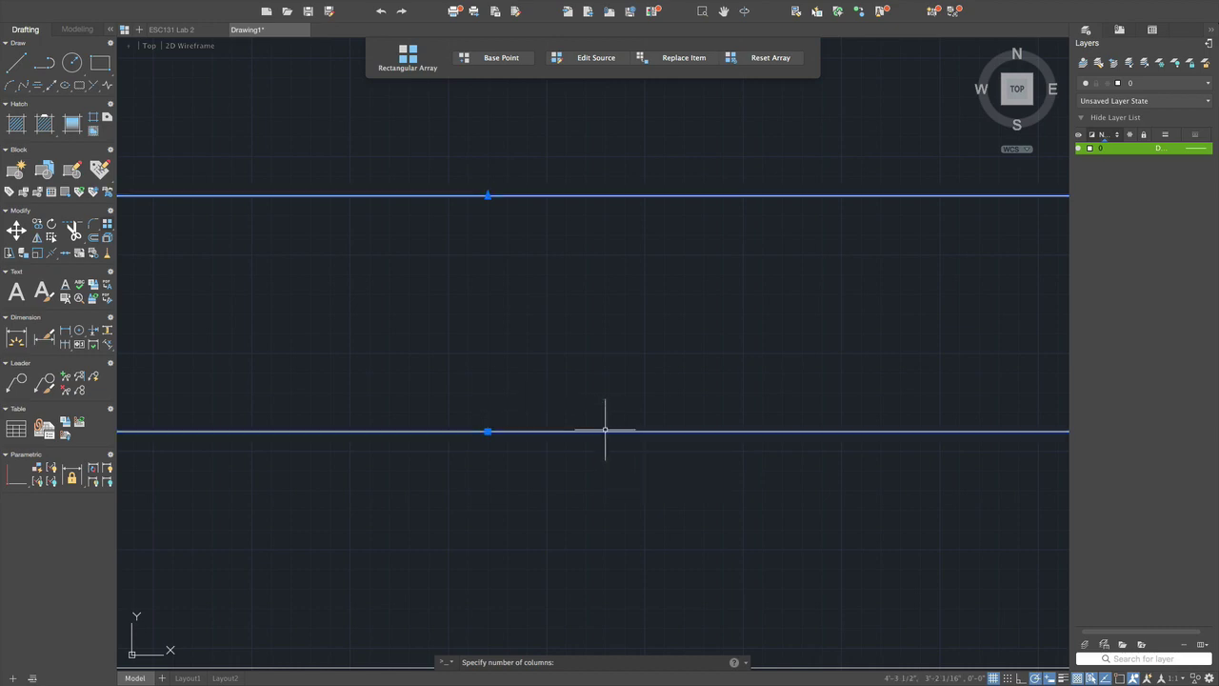
scroll(604, 430, "down", 3)
scroll(605, 428, "down", 5)
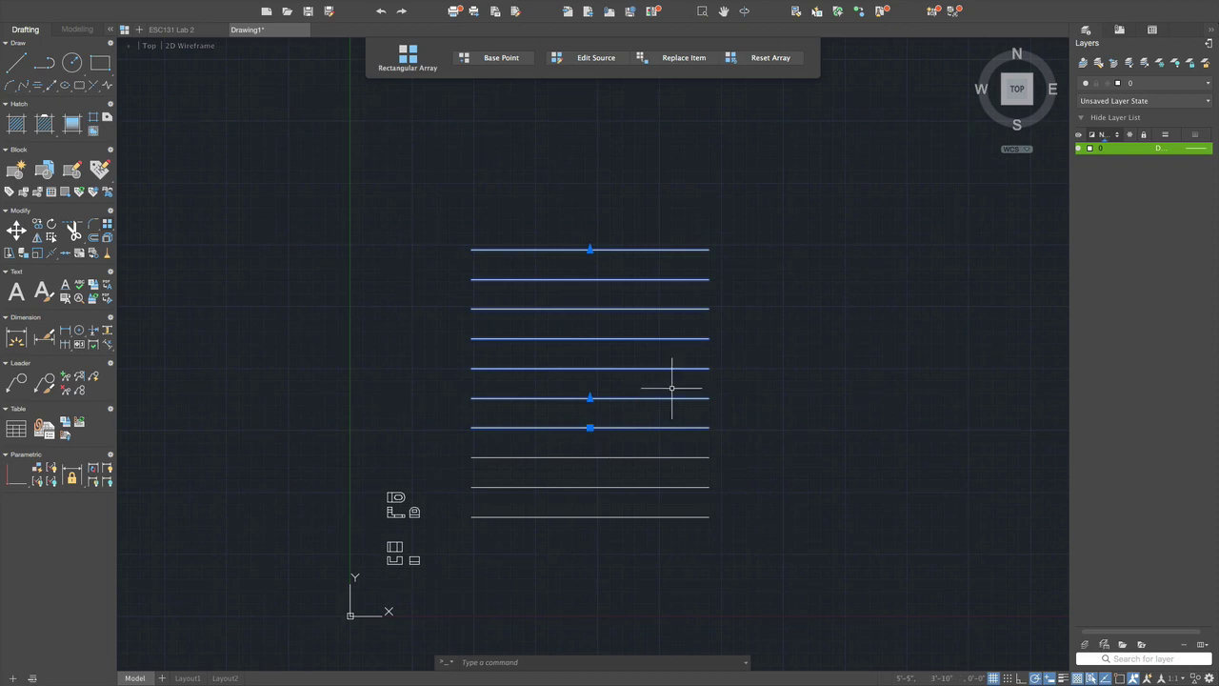
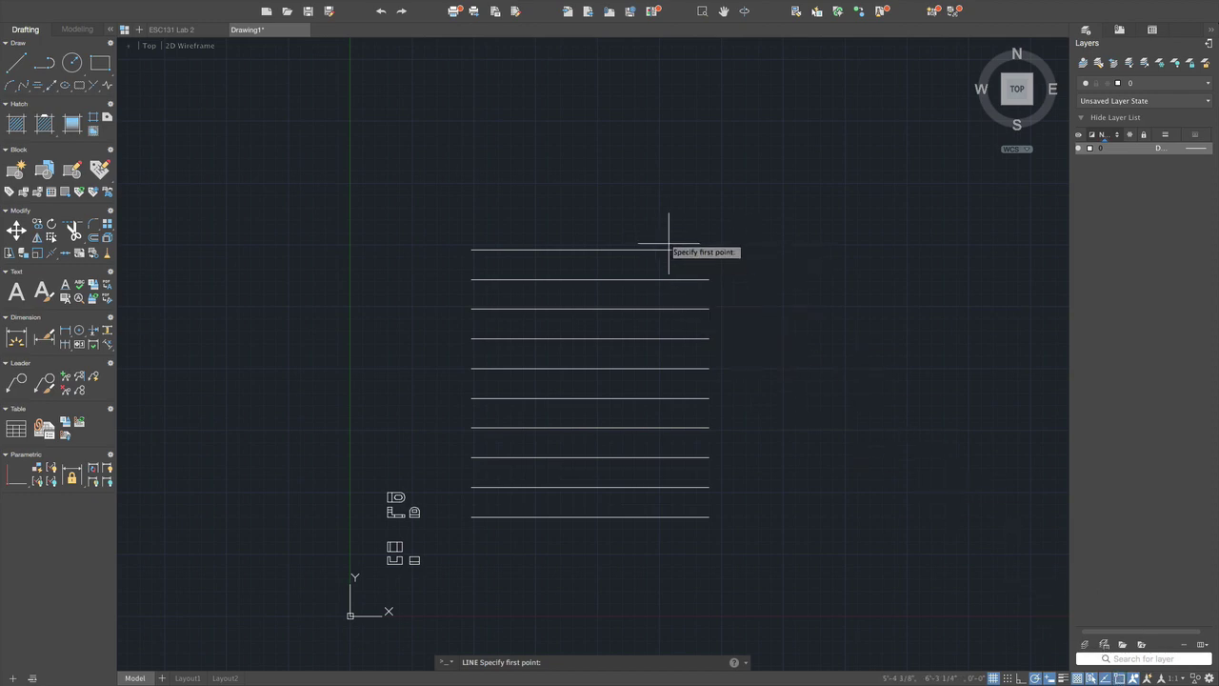
- Draw vertical lines closing the right and left ends of the siding lines, from the uppermost line to the lowest
left_click(709, 250)
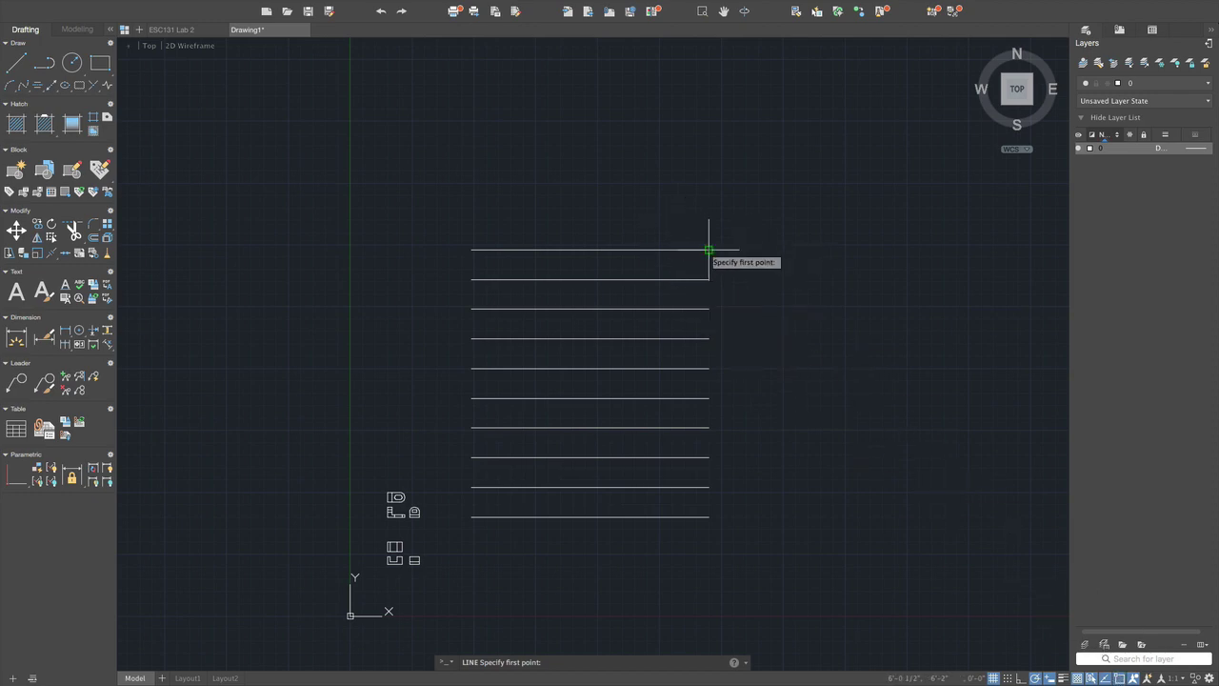
left_click(709, 518)
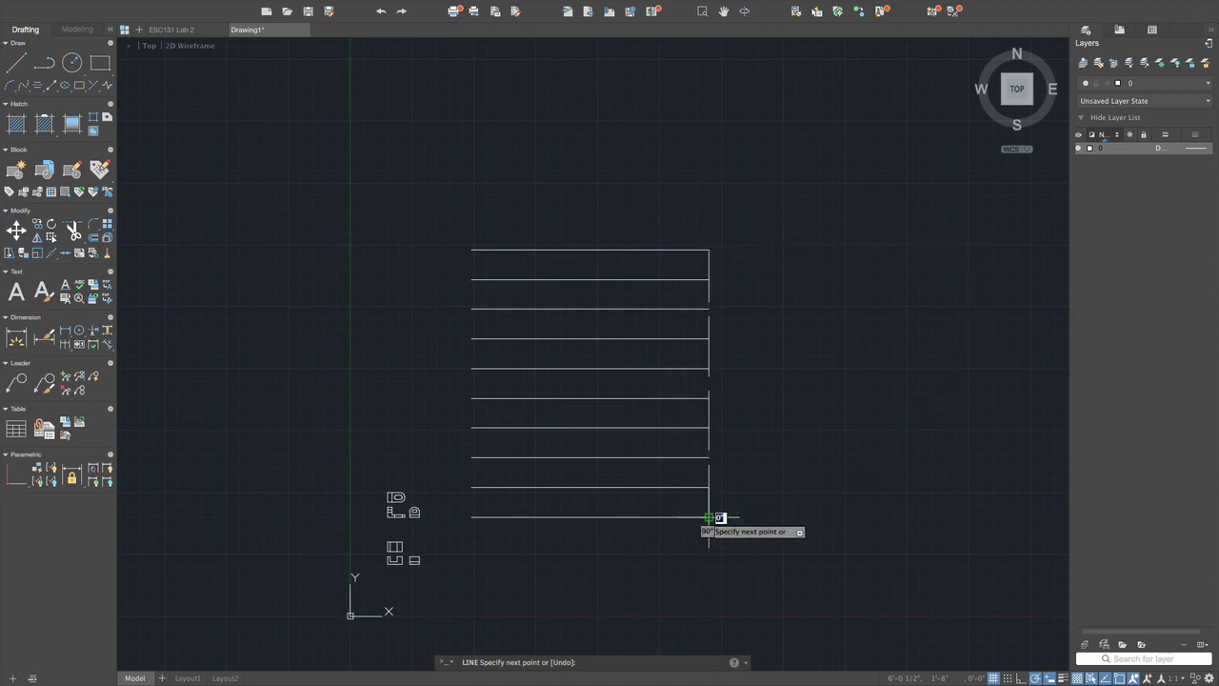
key("Escape")
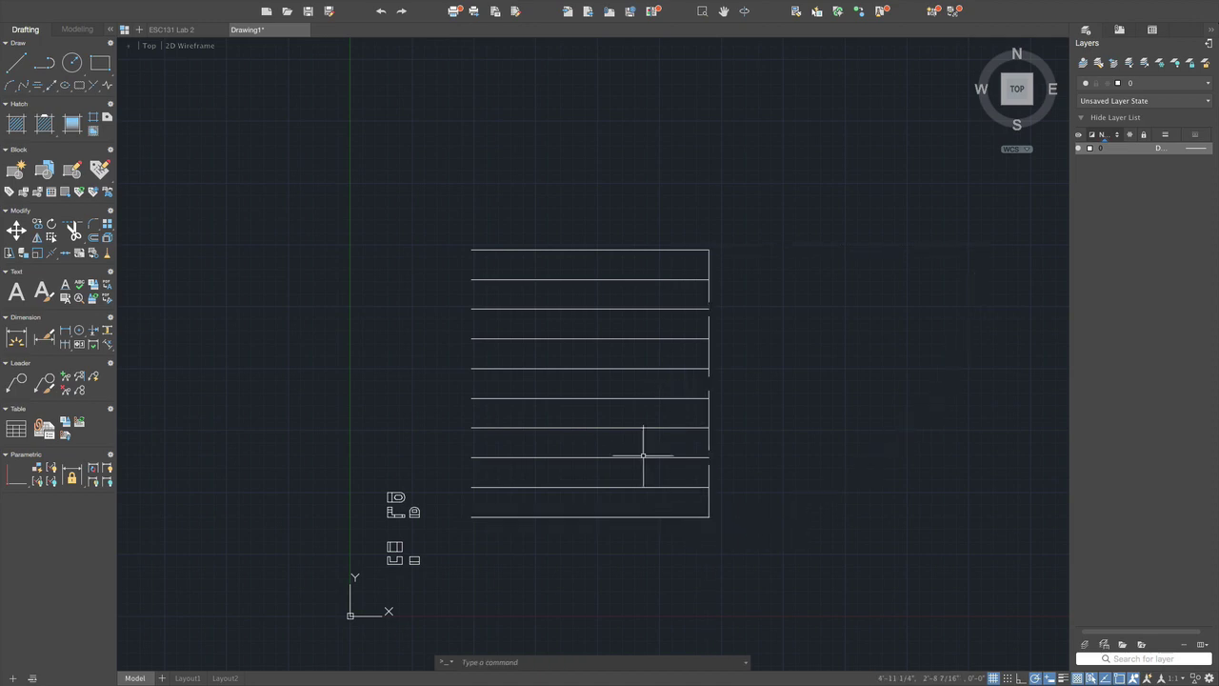
type("l")
key("Return")
left_click(471, 249)
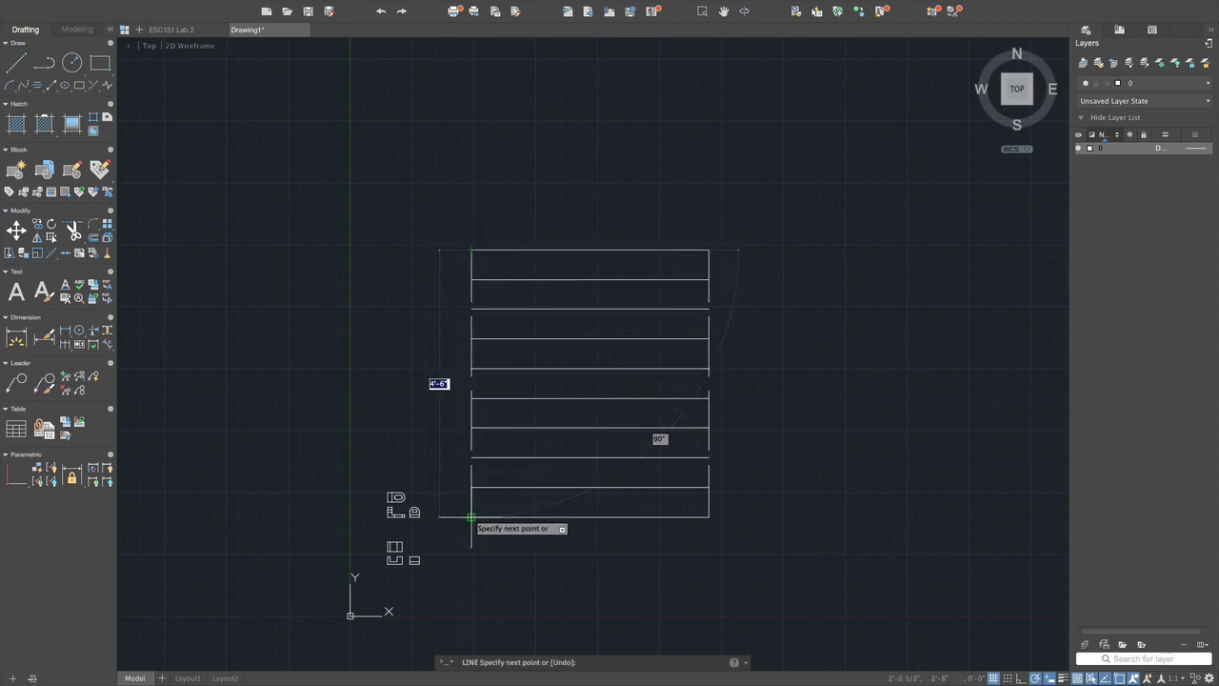
key("Escape")
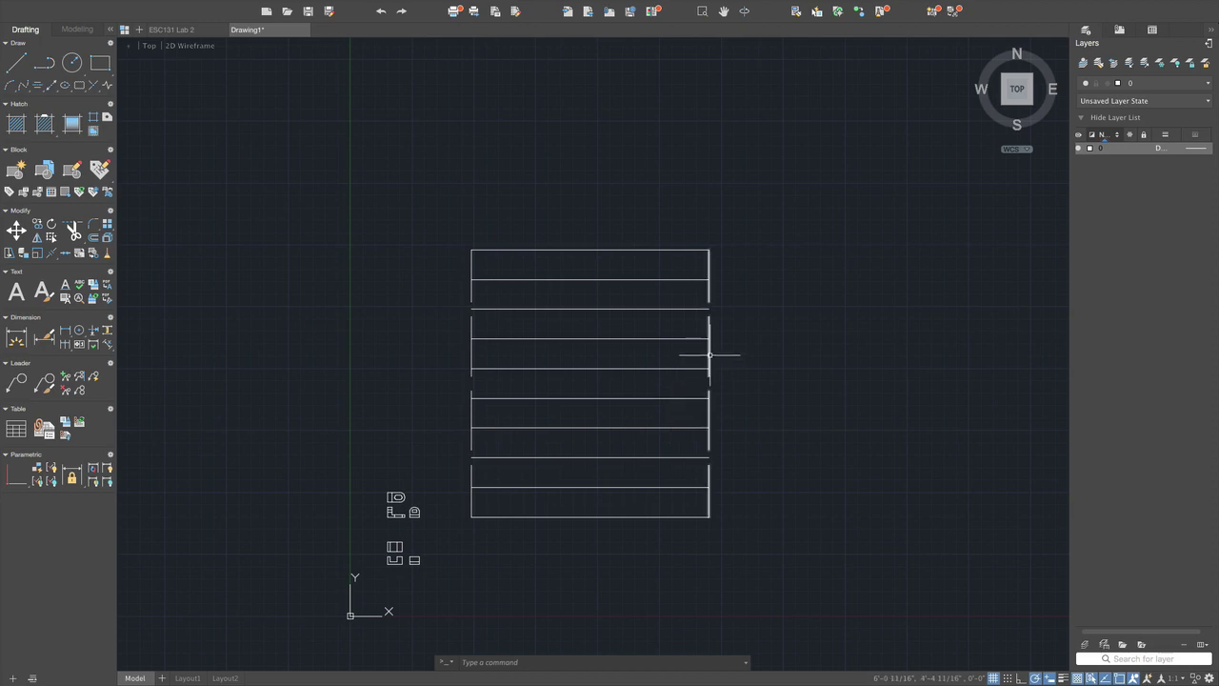
- Change the linetype of the two vertical side lines to Continuous
left_click(710, 355)
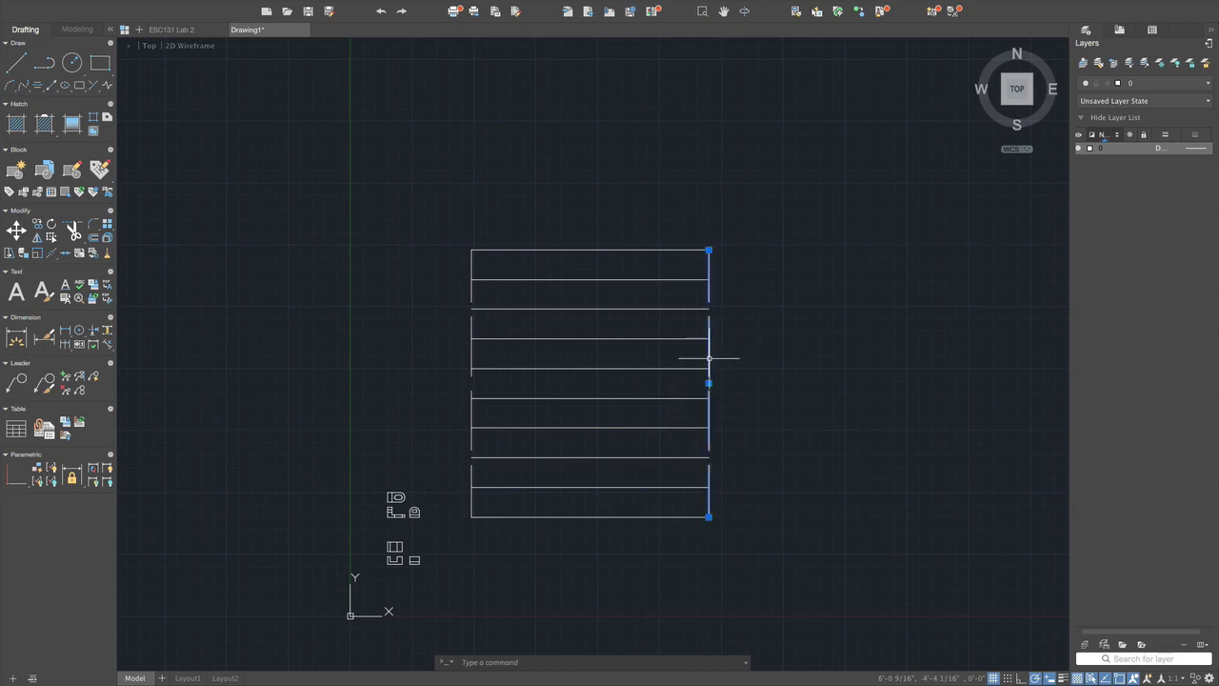
left_click(473, 358)
right_click(472, 356)
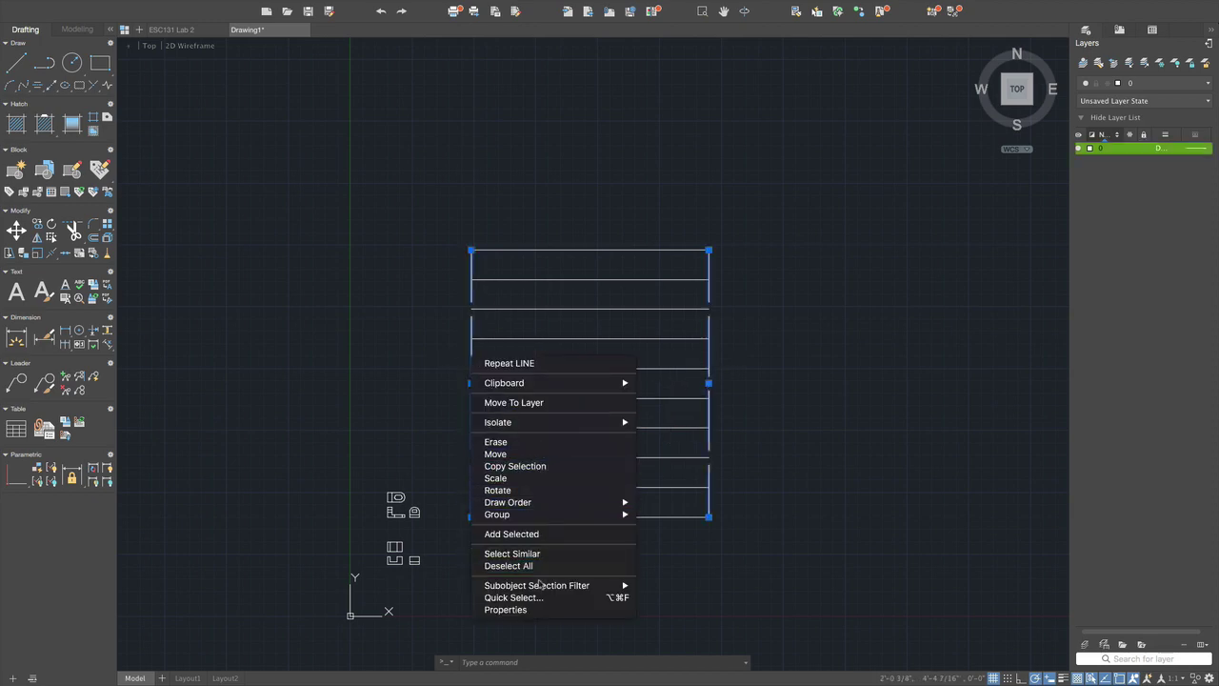
left_click(535, 611)
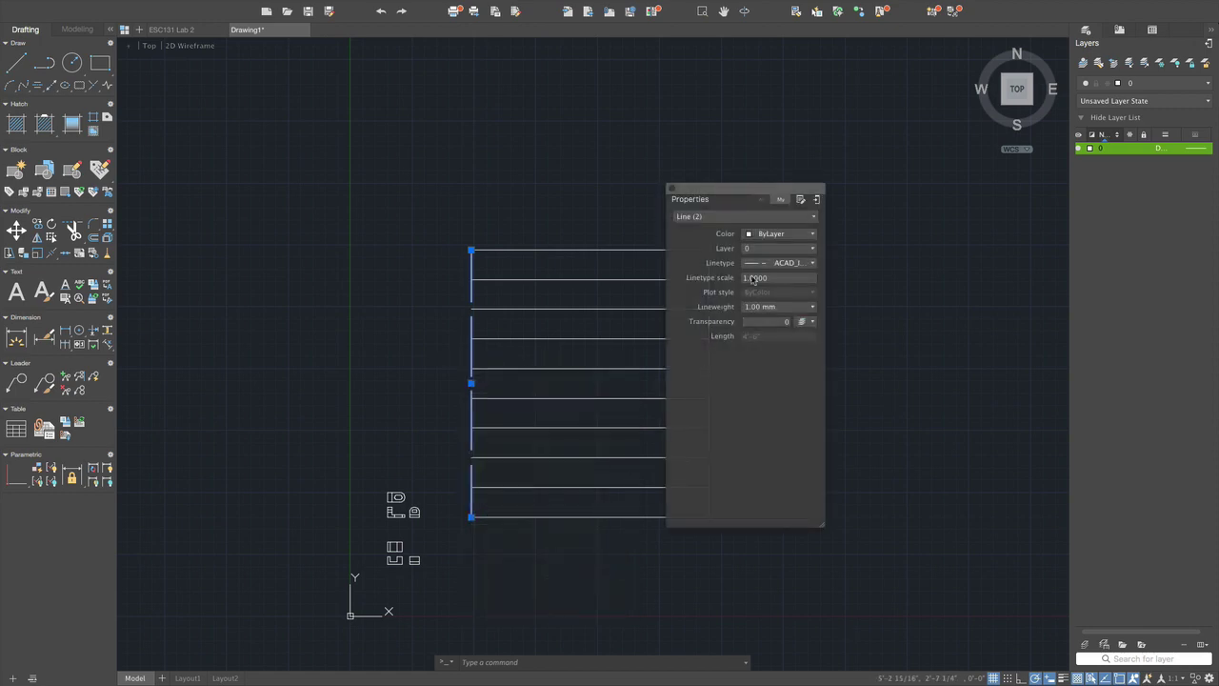
left_click(793, 267)
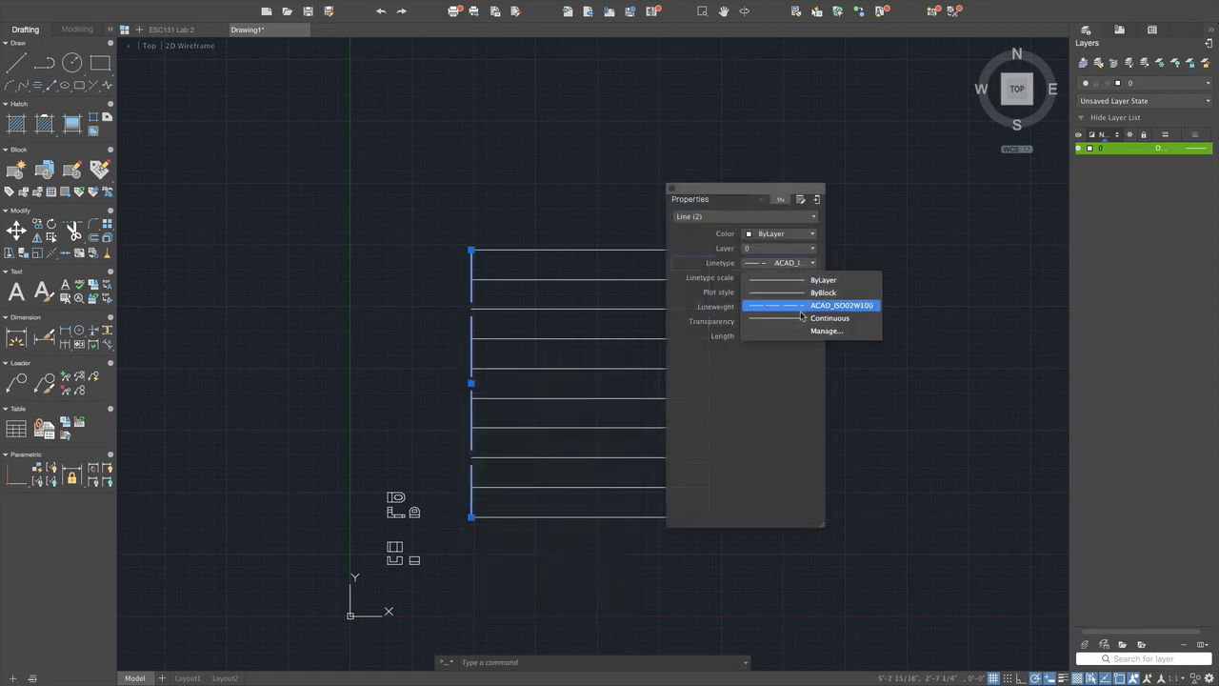
left_click(801, 320)
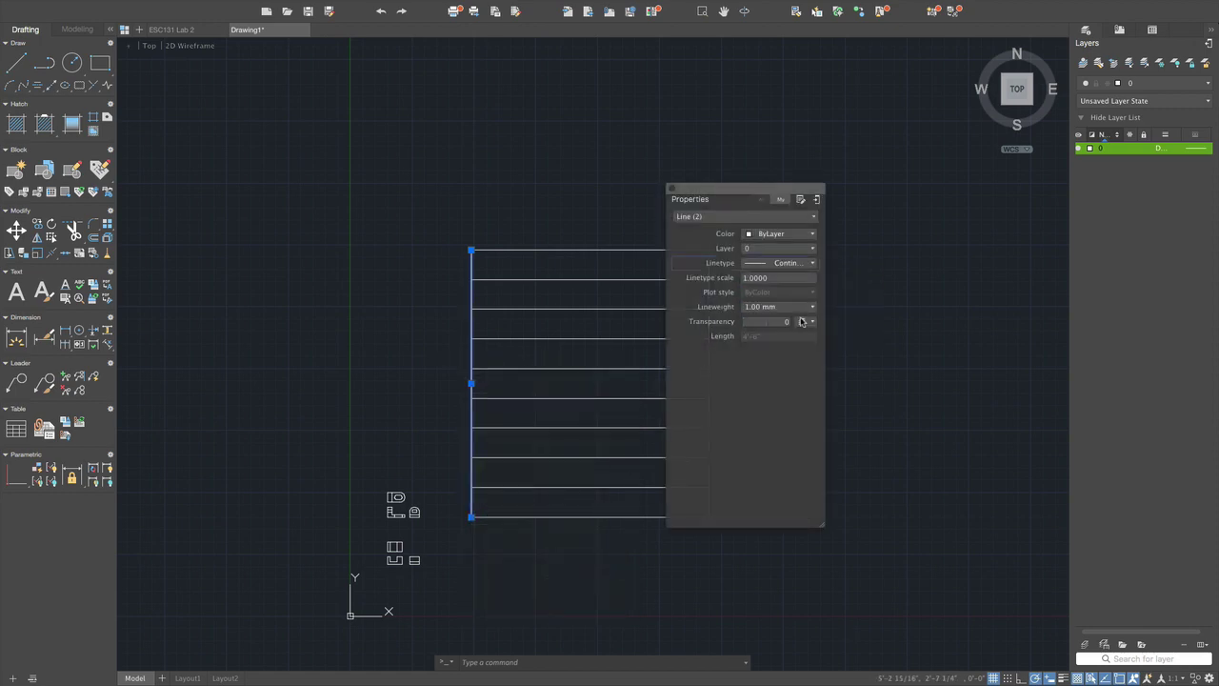
left_click(672, 187)
key("Escape")
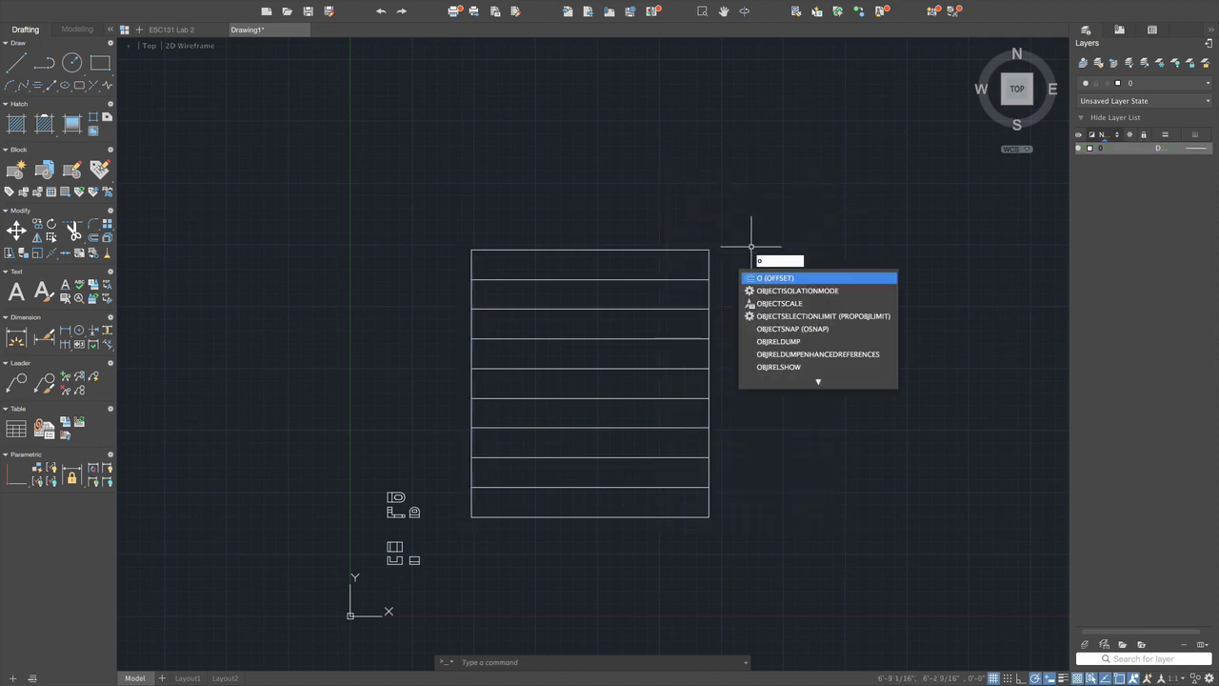
- Offset both vertical side lines inward by 3", and try to offset the uppermost siding line
key("Return")
key("Return")
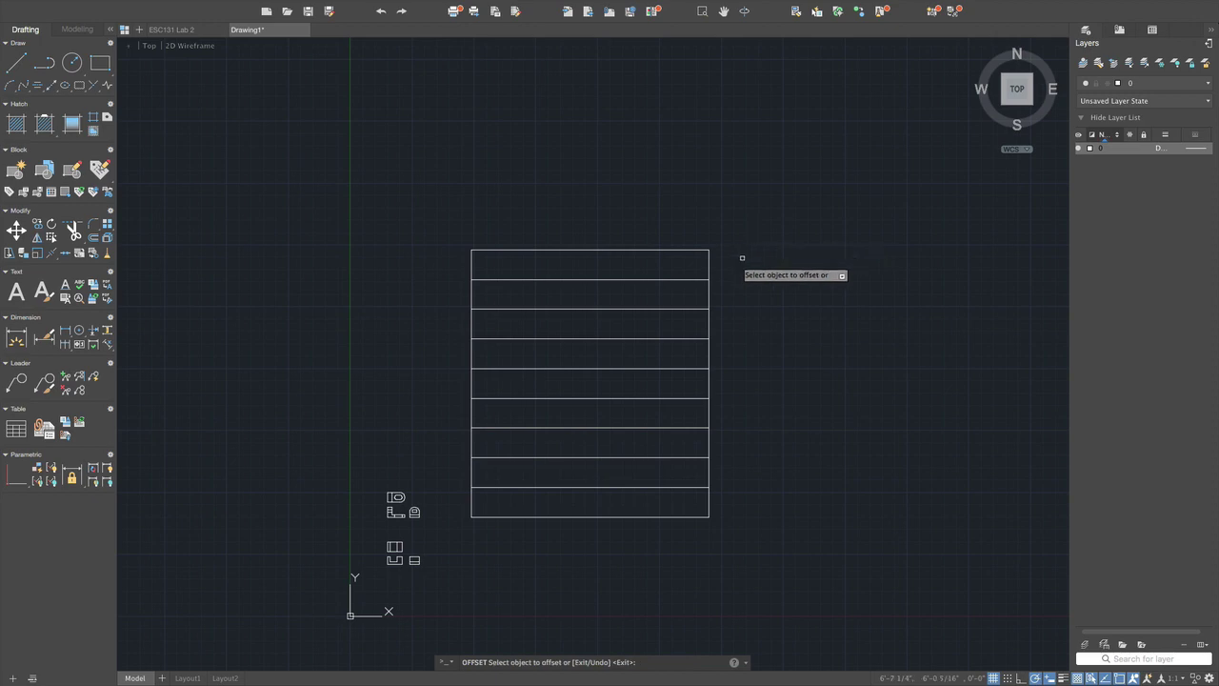
left_click(708, 294)
left_click(674, 293)
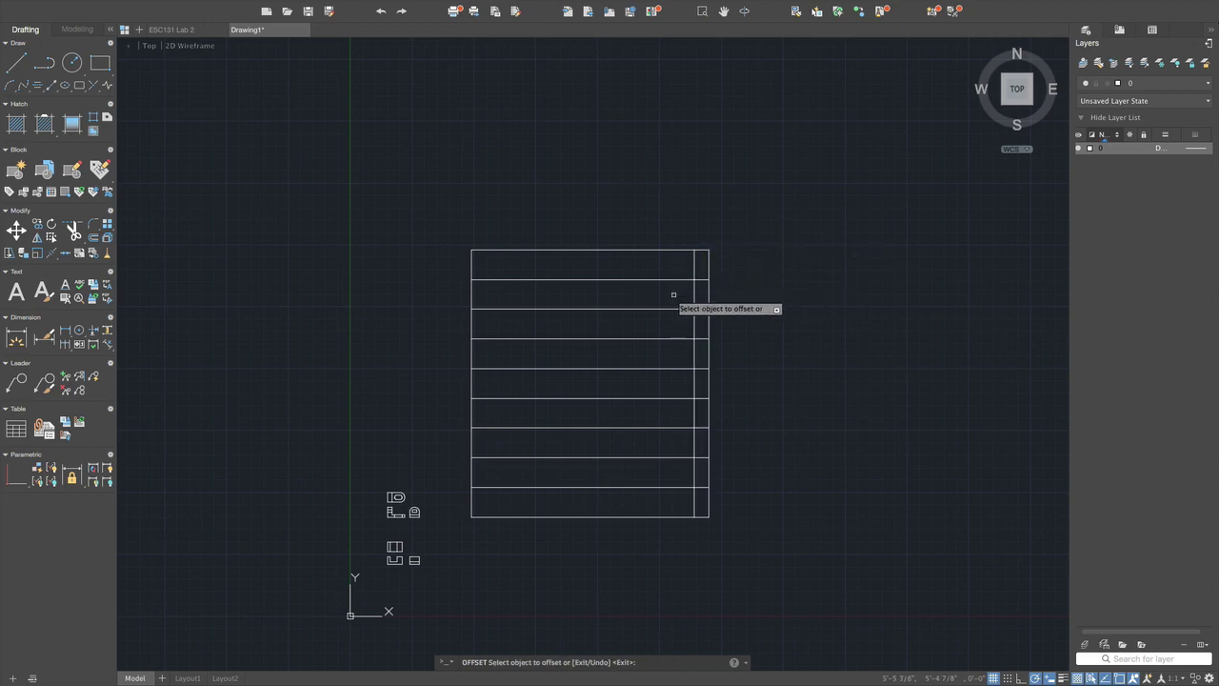
left_click(607, 249)
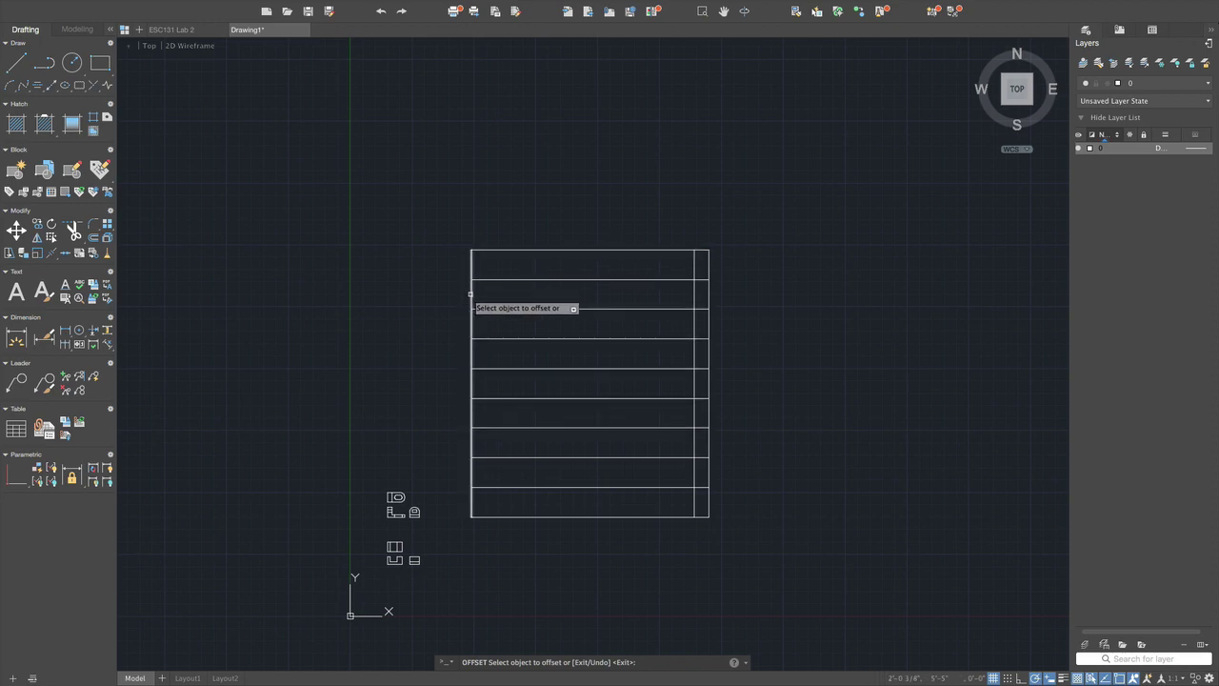
left_click(566, 249)
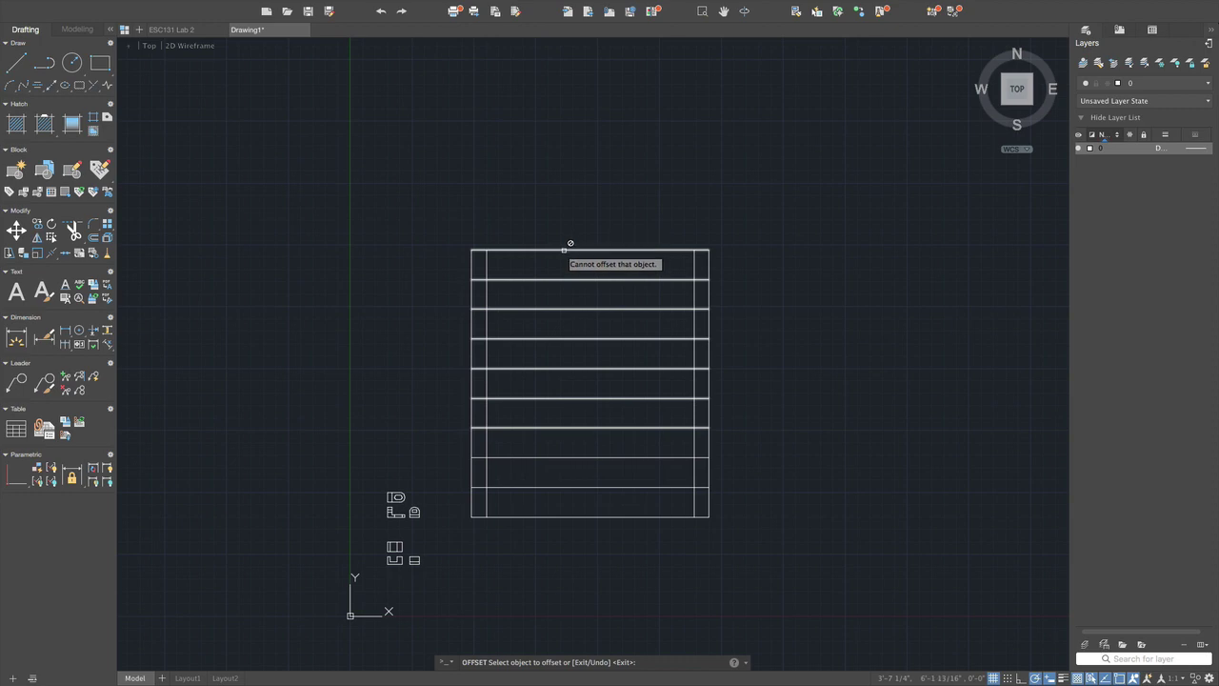
key("Escape")
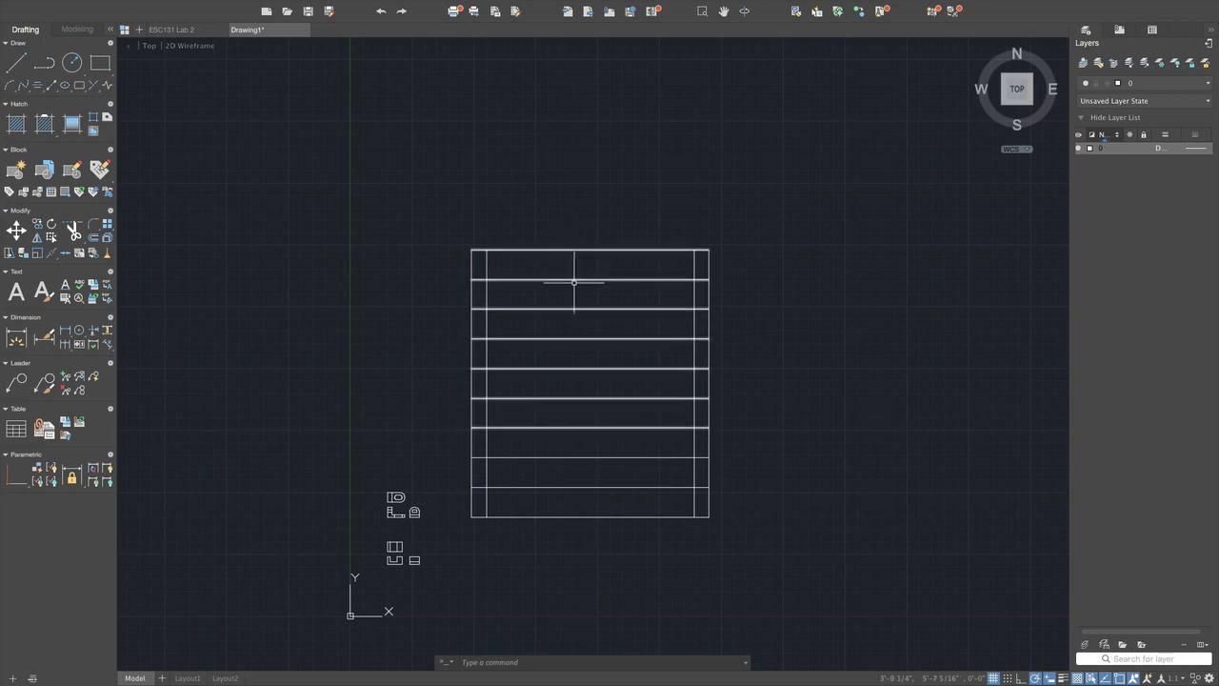
- Explode the siding array into separate lines
left_click(577, 249)
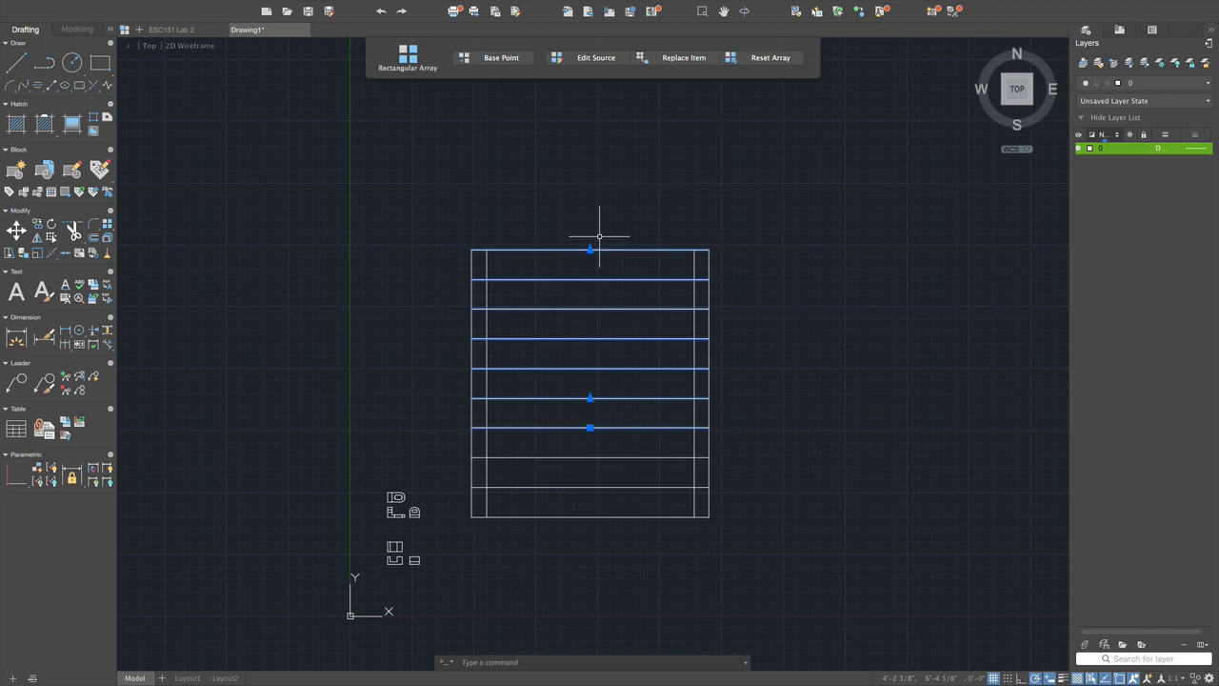
type("x")
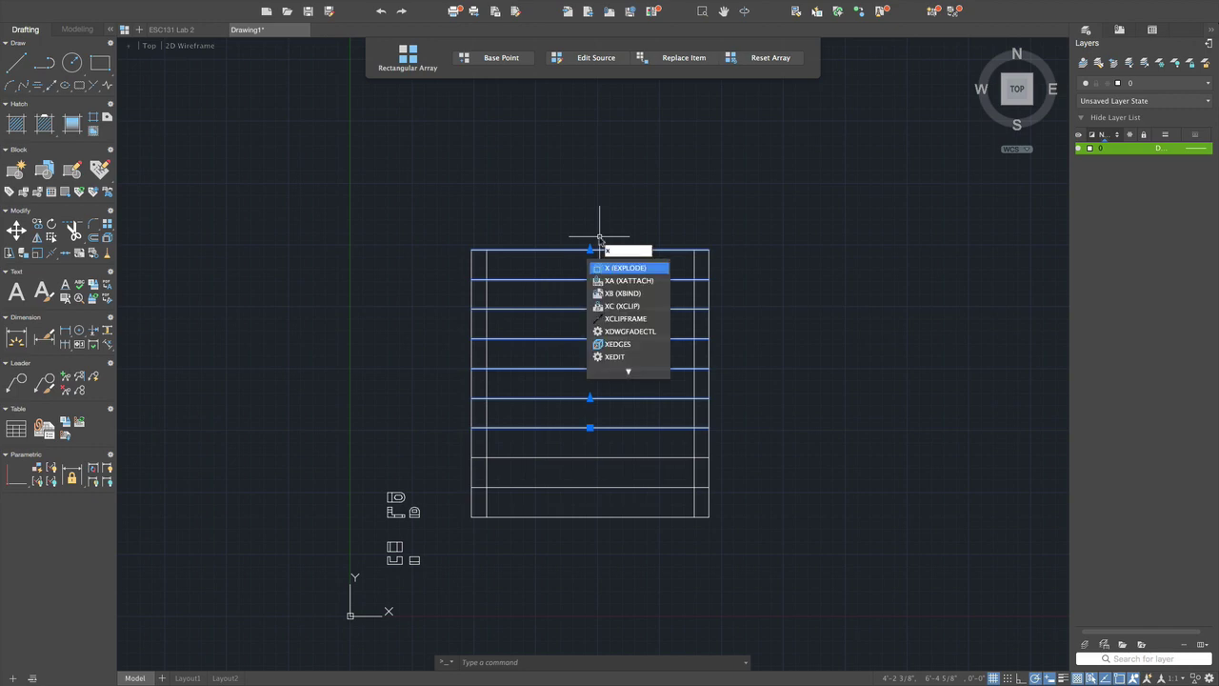
key("Return")
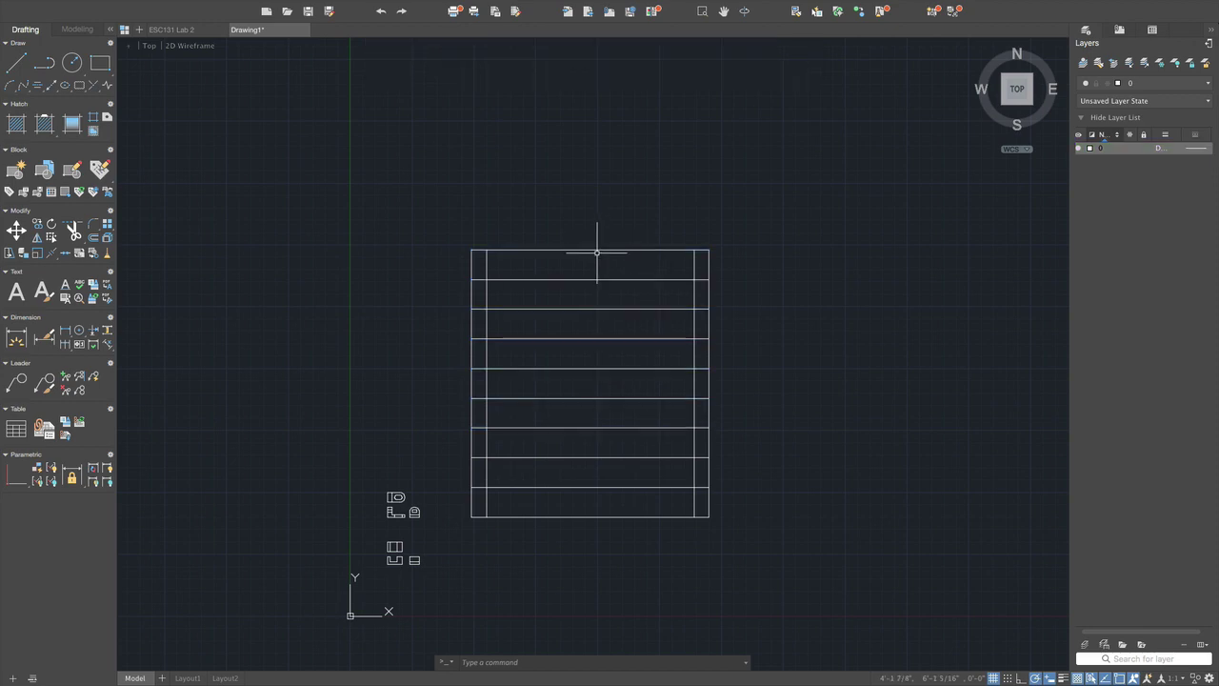
- Offset the uppermost siding line downward by 3"
type("o")
key("Return")
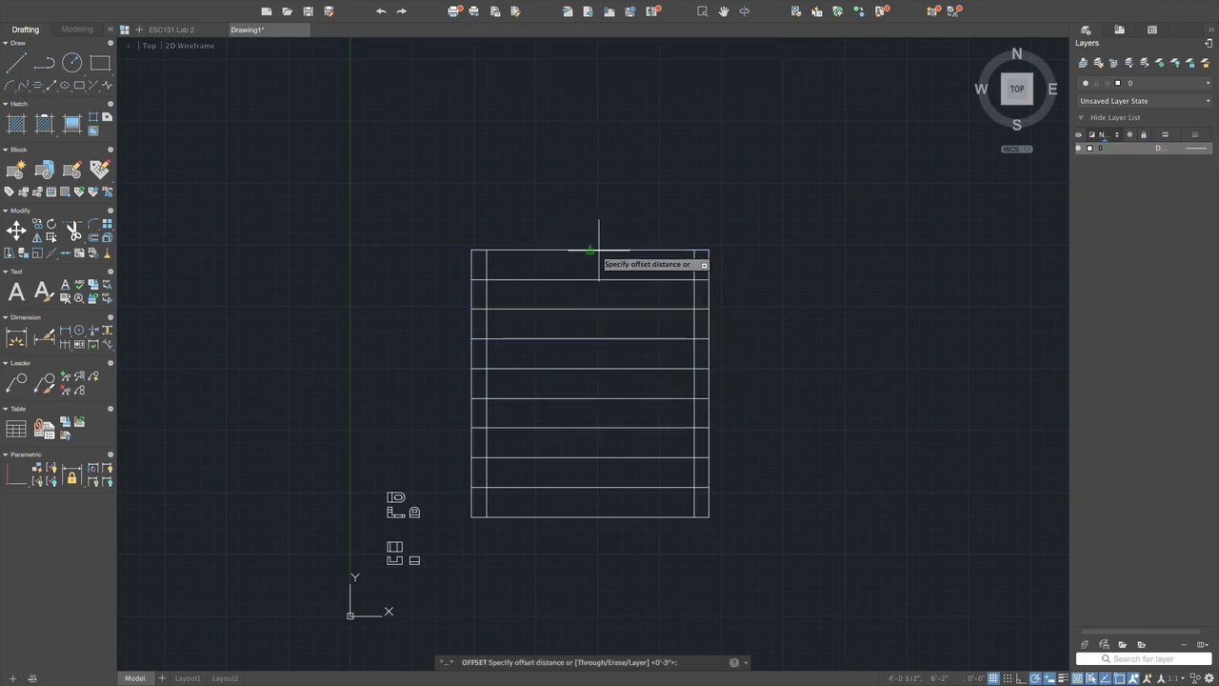
type("0")
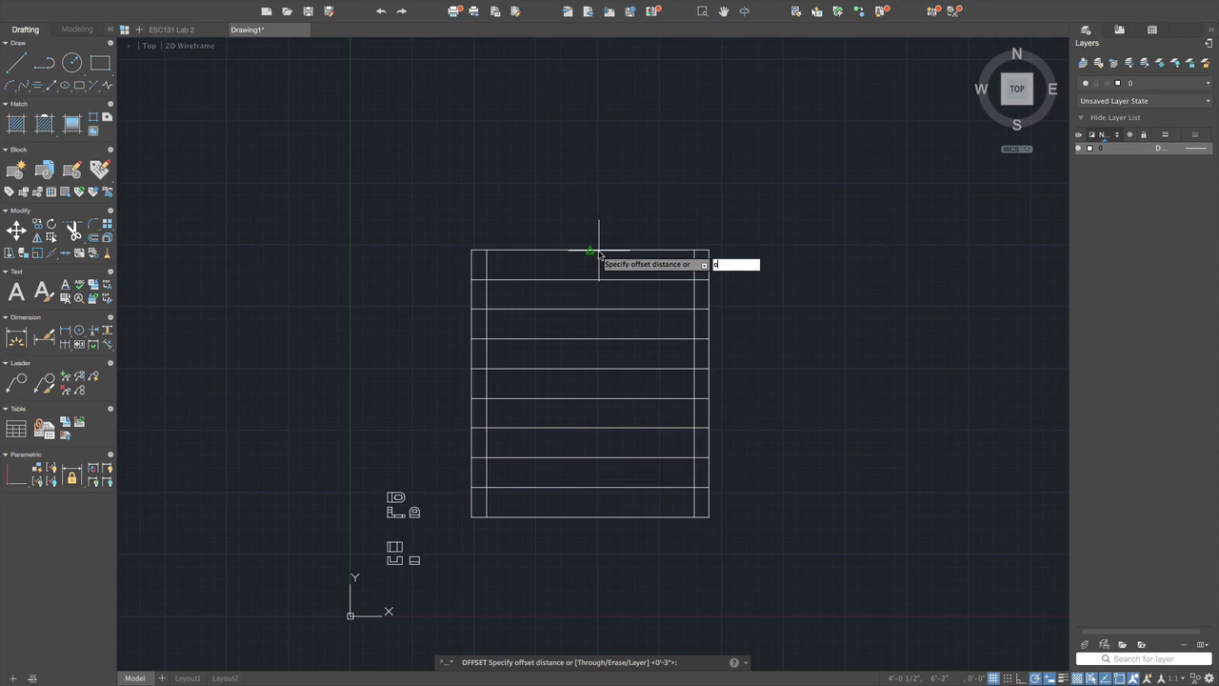
key("Return")
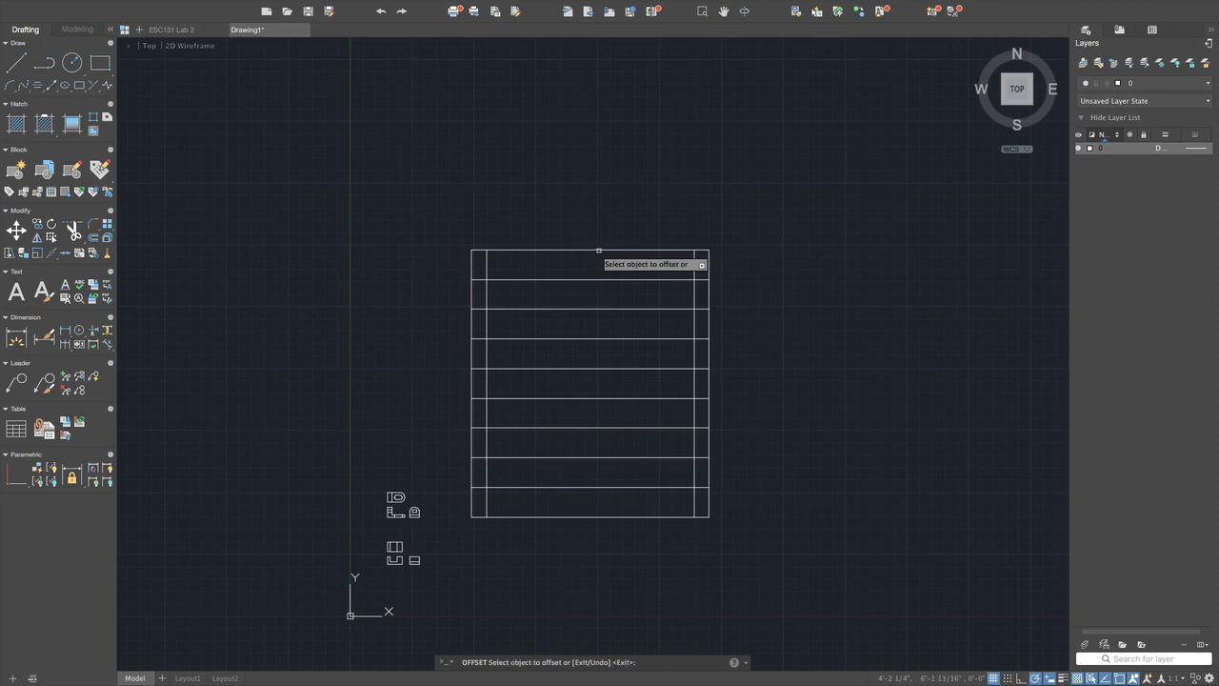
left_click(599, 249)
left_click(599, 269)
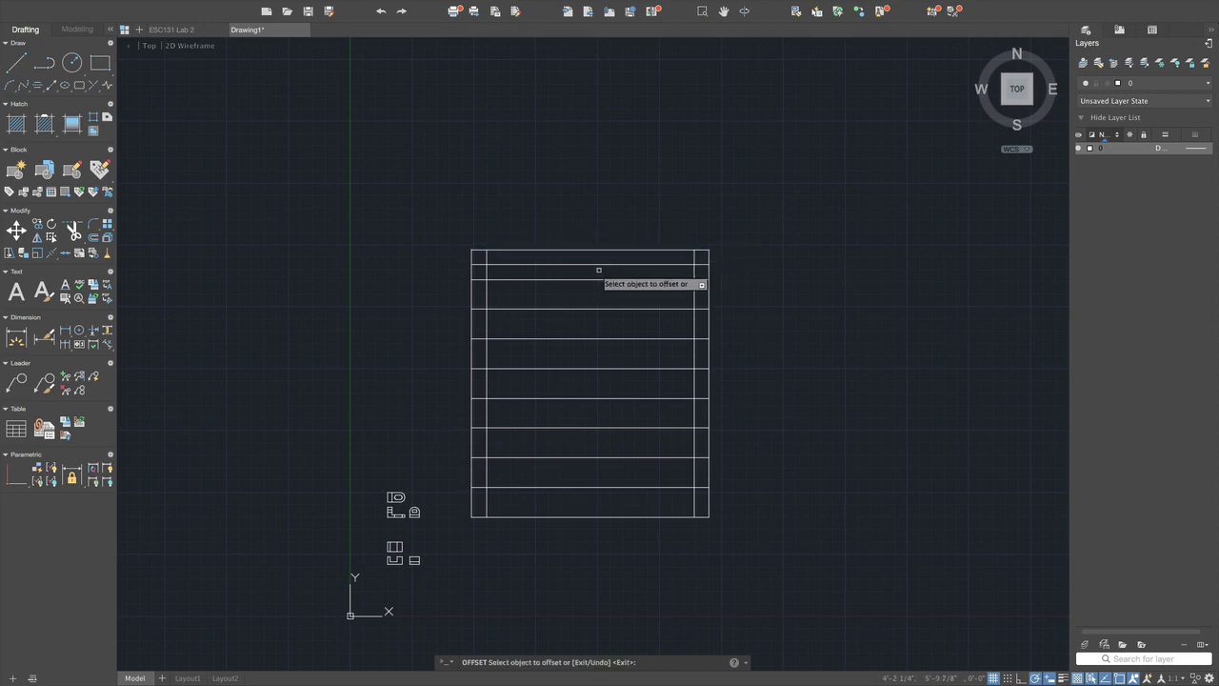
scroll(533, 270, "up", 3)
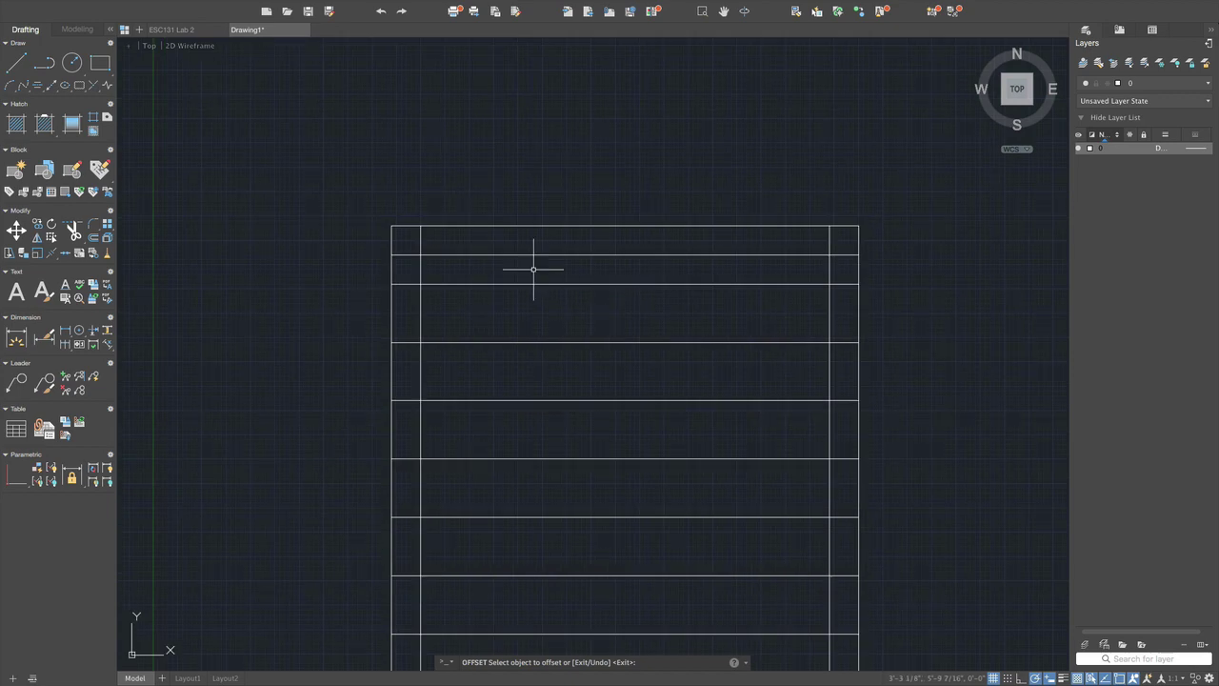
key("Escape")
scroll(533, 269, "down", 4)
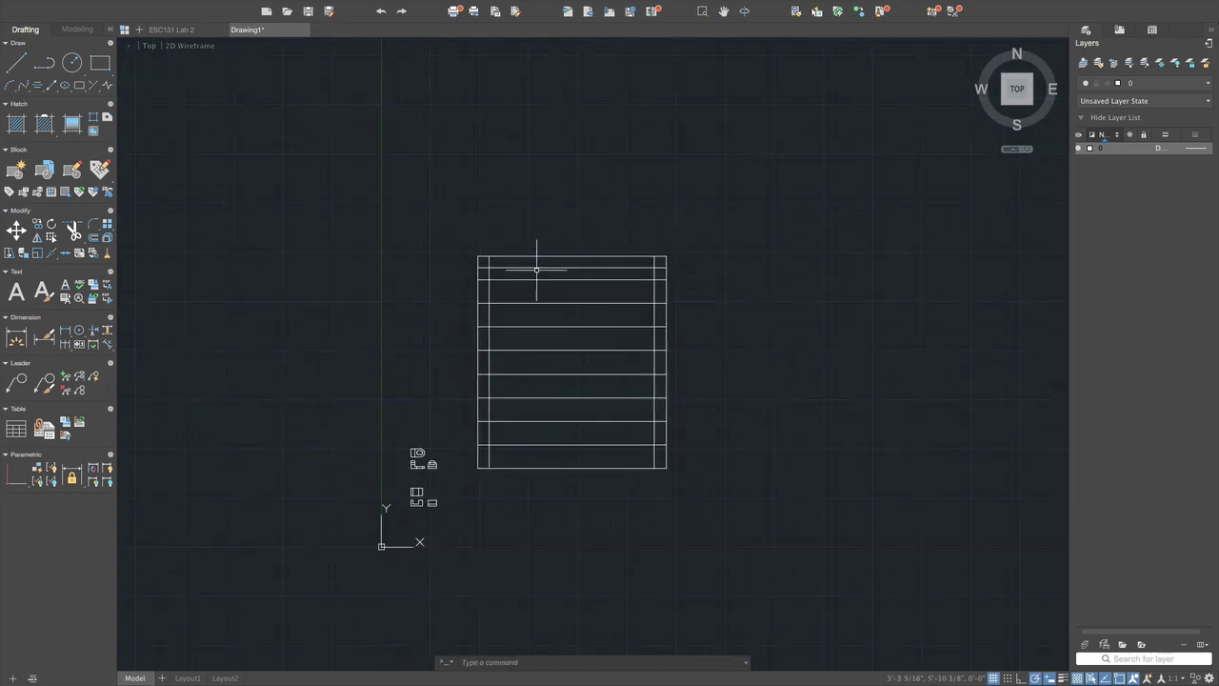
- Trim the horizontal siding lines out of both 3" vertical side strips, using the four vertical lines as cutting edges
type("tr")
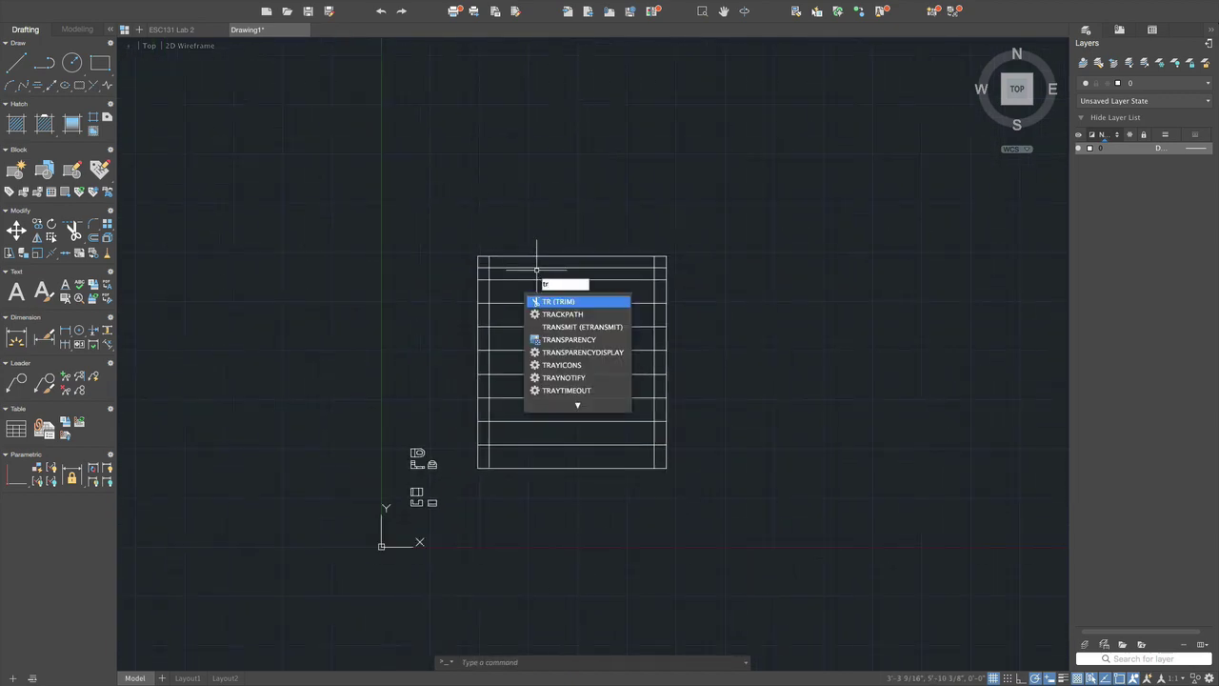
key("Return")
scroll(472, 300, "up", 2)
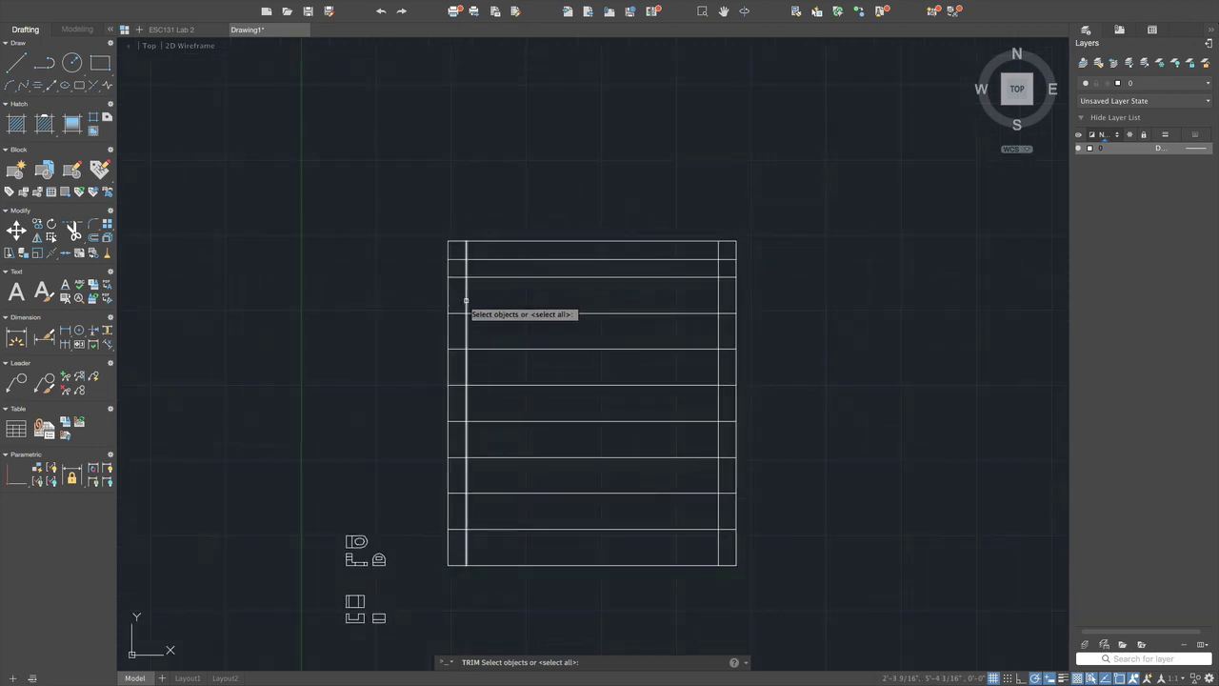
left_click(466, 301)
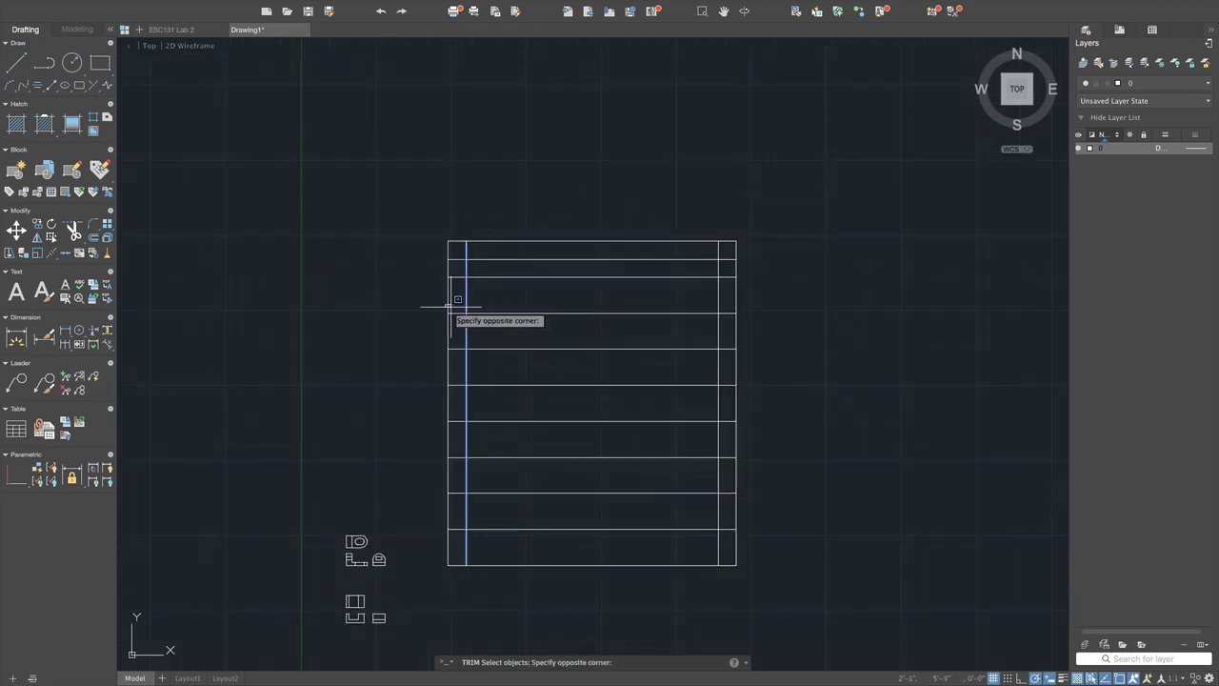
left_click(447, 304)
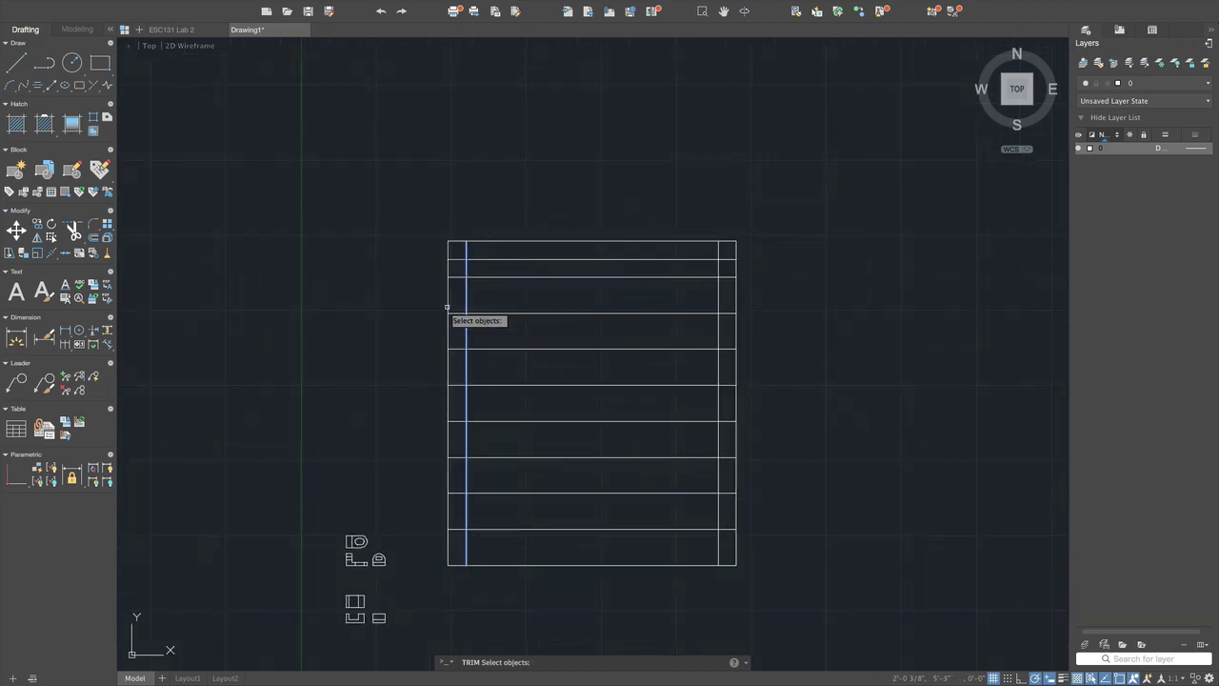
left_click(719, 300)
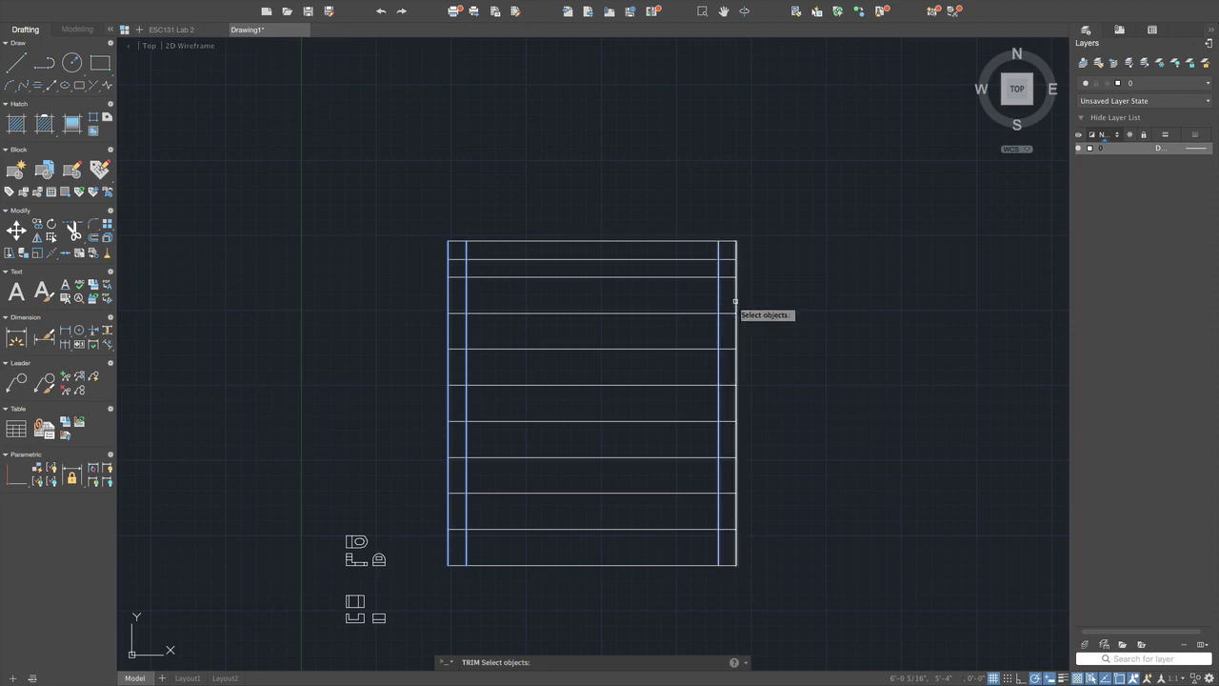
left_click(736, 305)
scroll(714, 595, "up", 3)
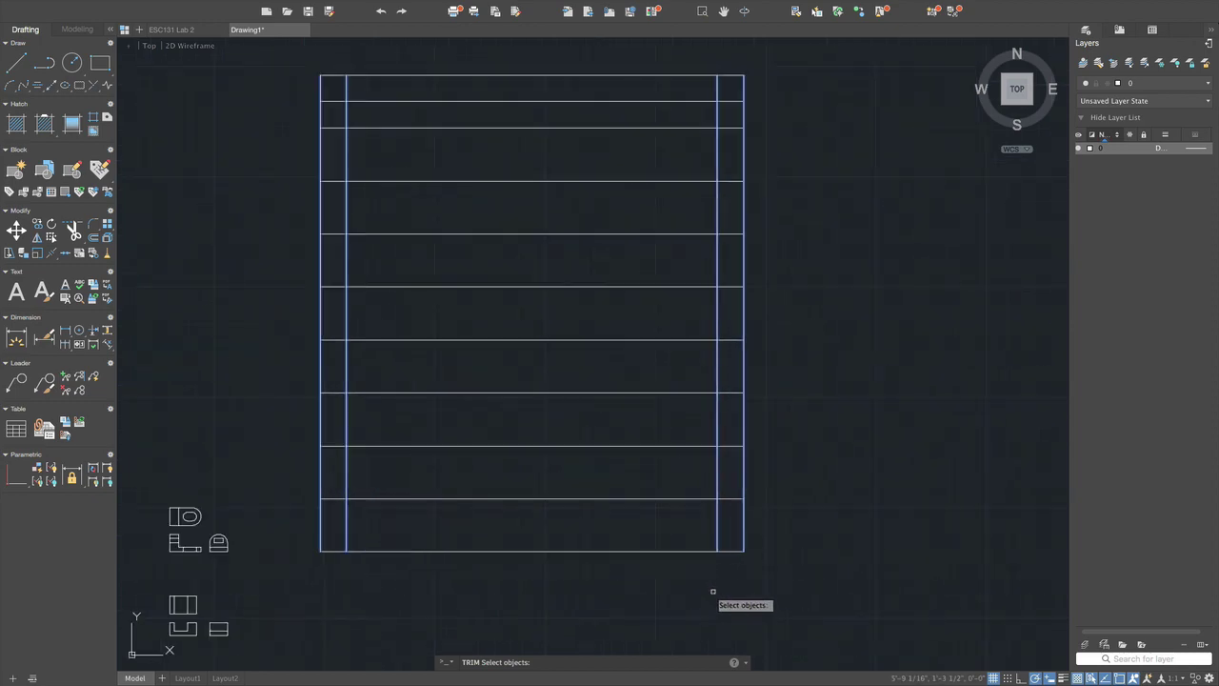
scroll(714, 595, "down", 1)
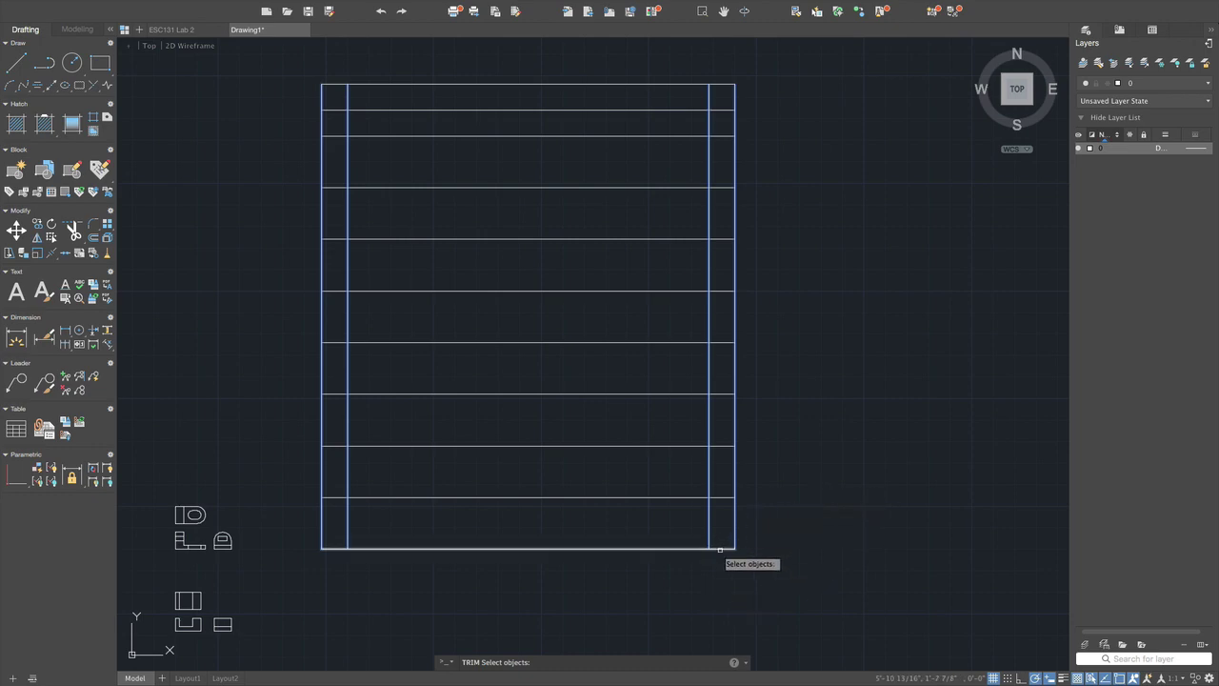
key("Return")
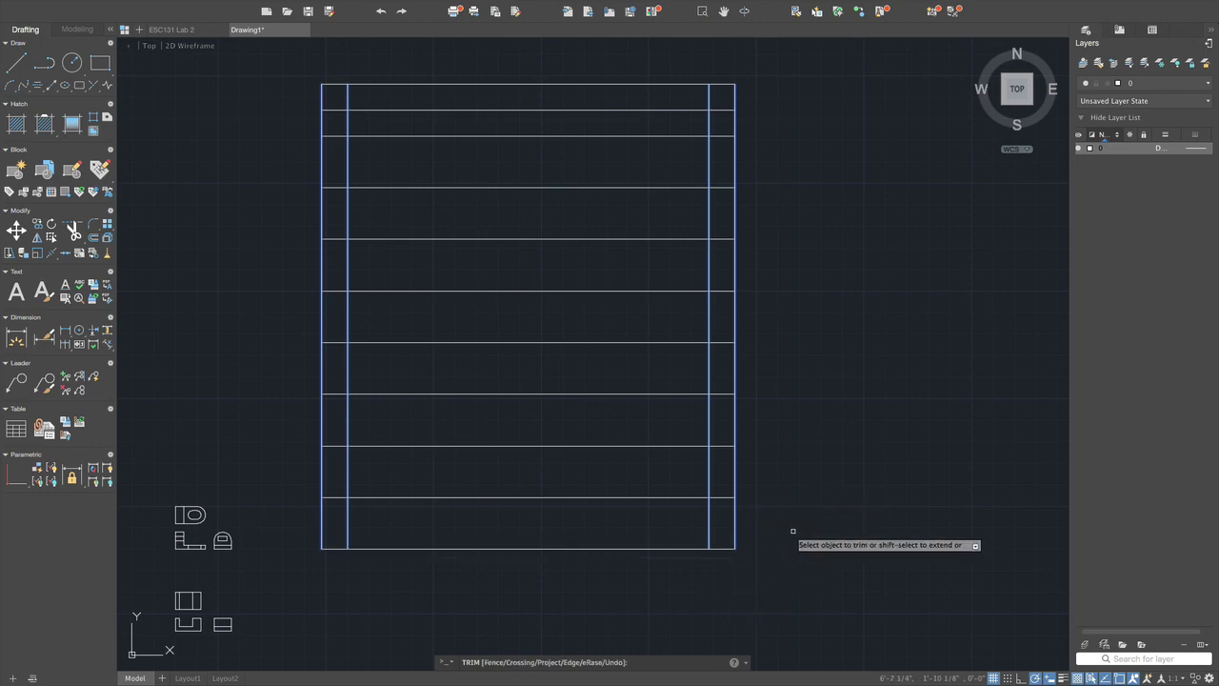
left_click(720, 96)
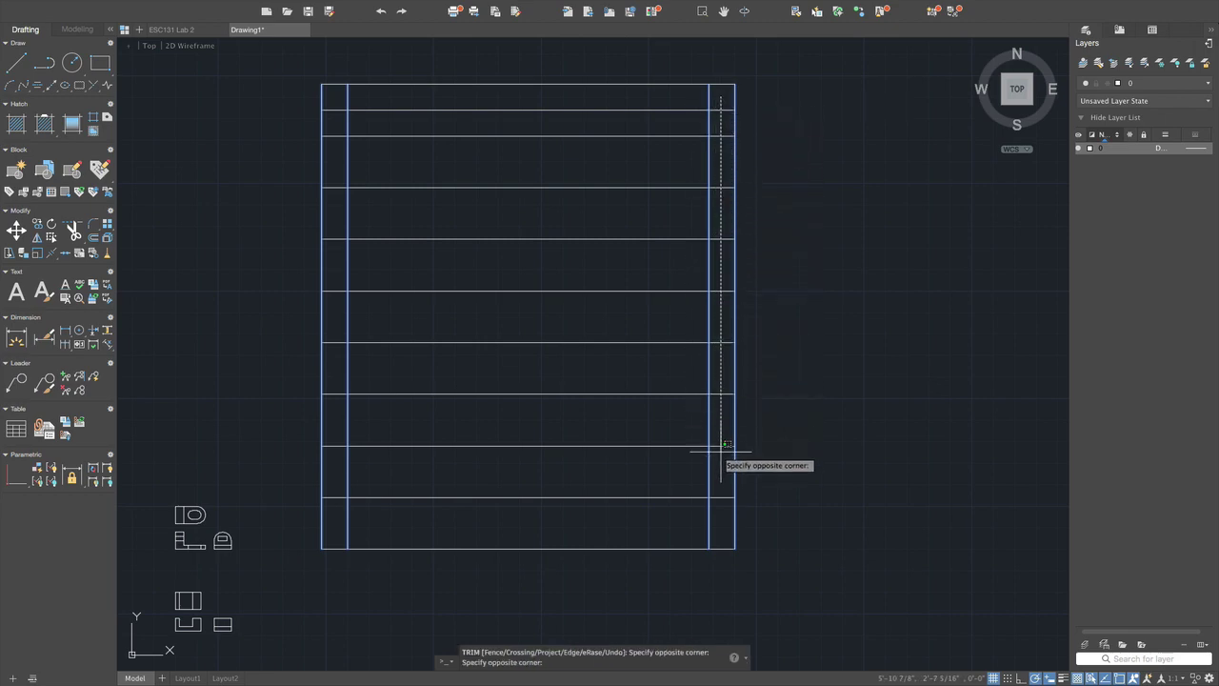
left_click(724, 495)
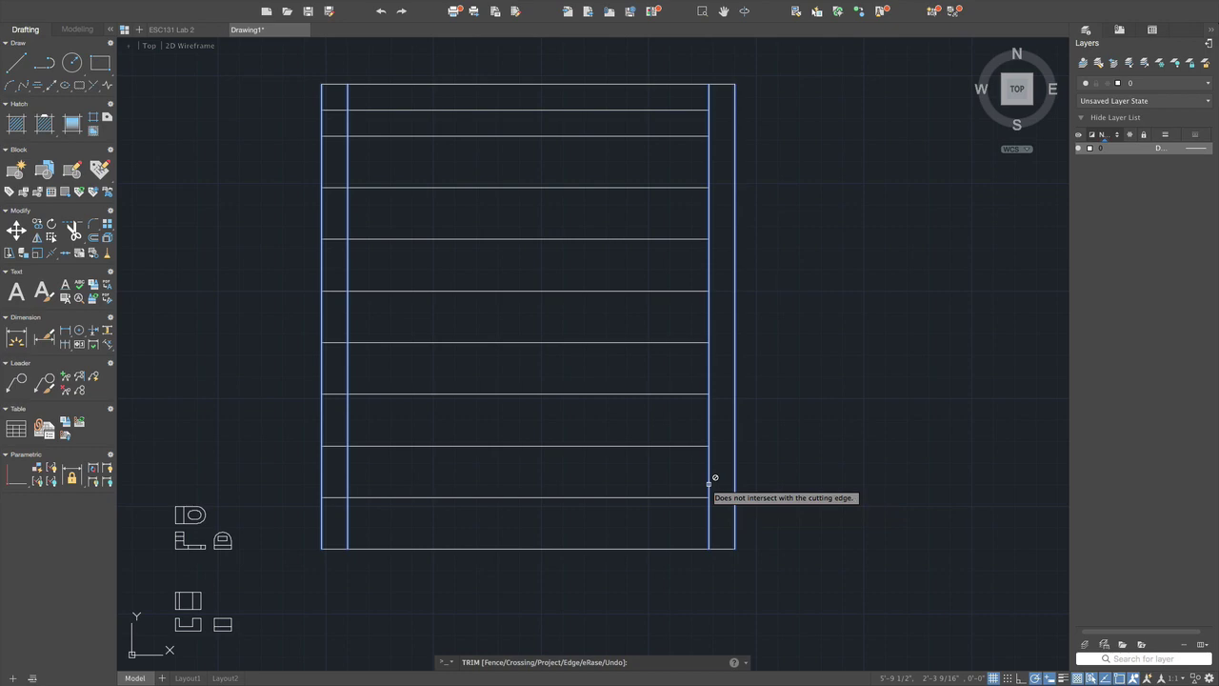
left_click(335, 99)
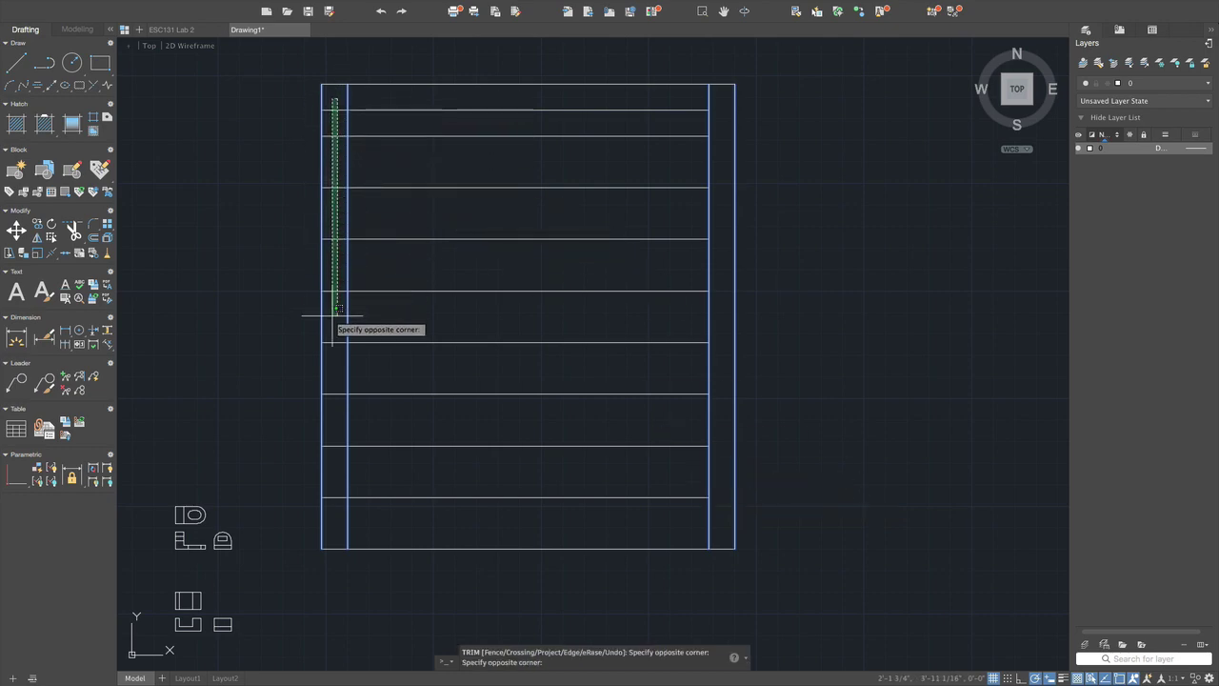
left_click(336, 524)
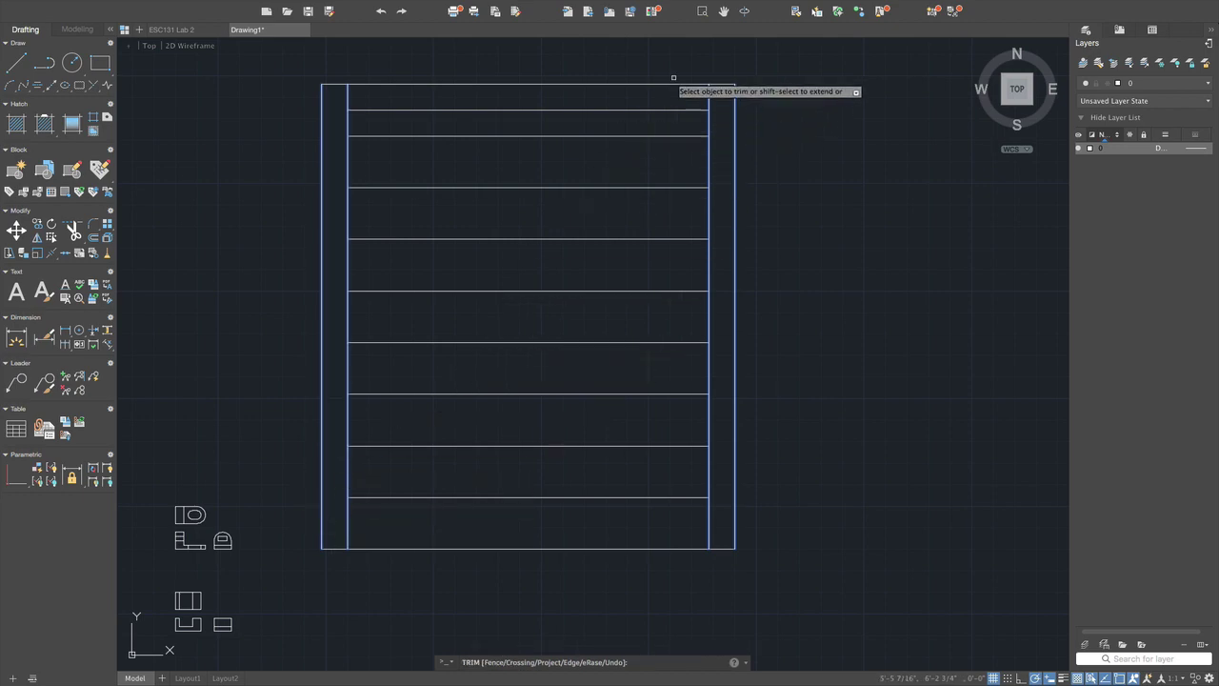
key("Escape")
- Trim both inner vertical lines between the chase's top edge and the line 3" below it, using those two horizontal lines as cutting edges
key("Return")
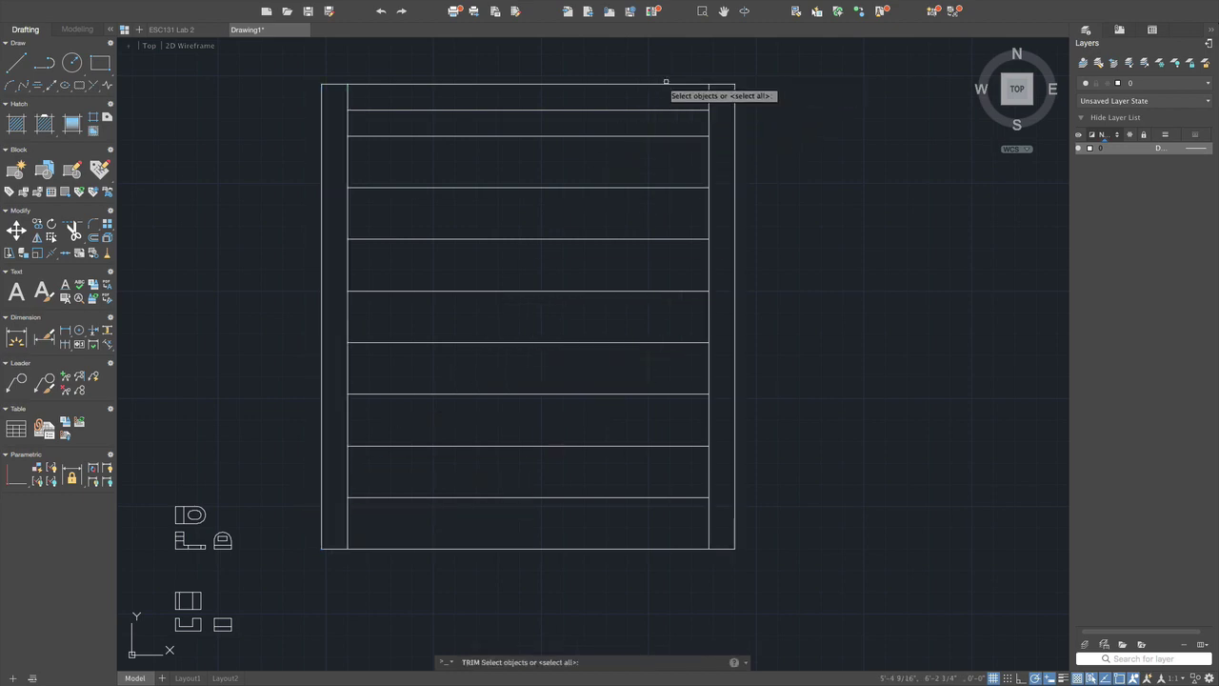
left_click(565, 84)
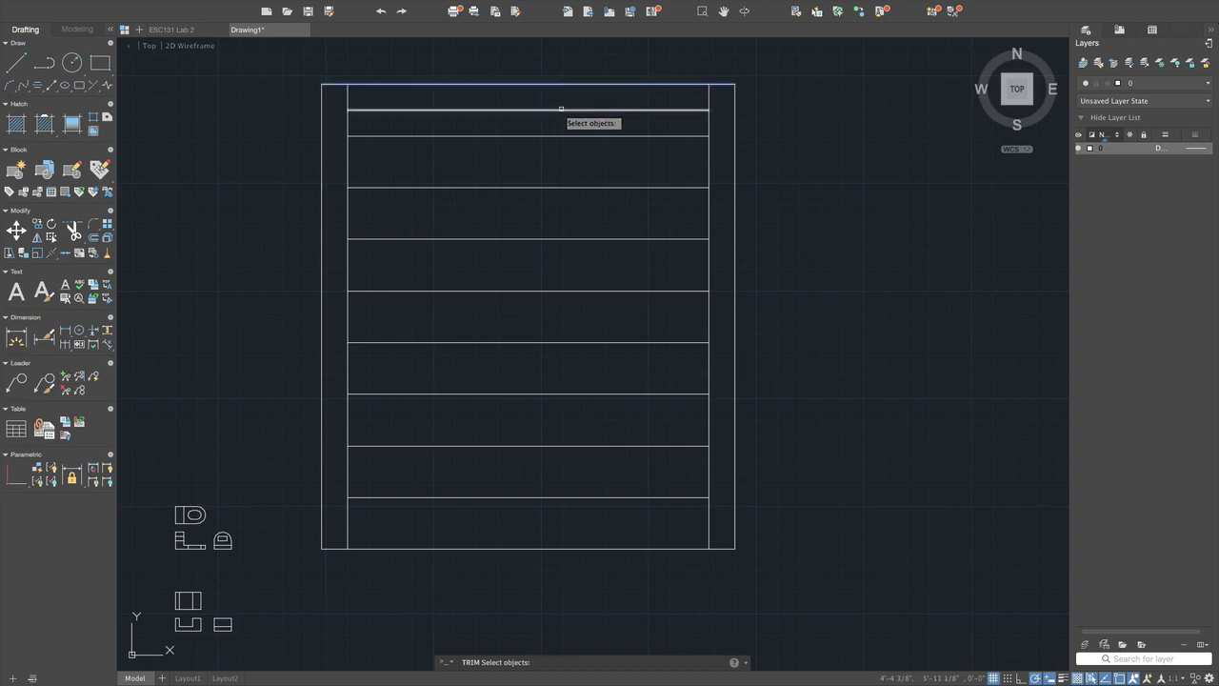
key("Return")
left_click(339, 96)
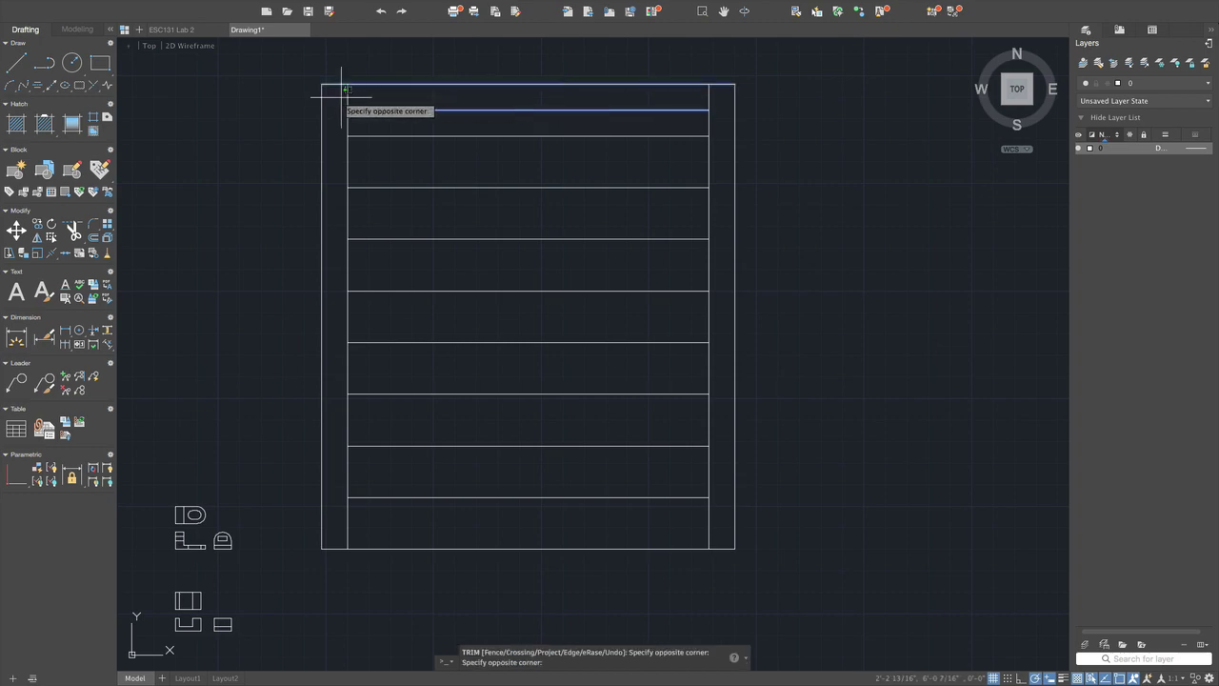
left_click(716, 97)
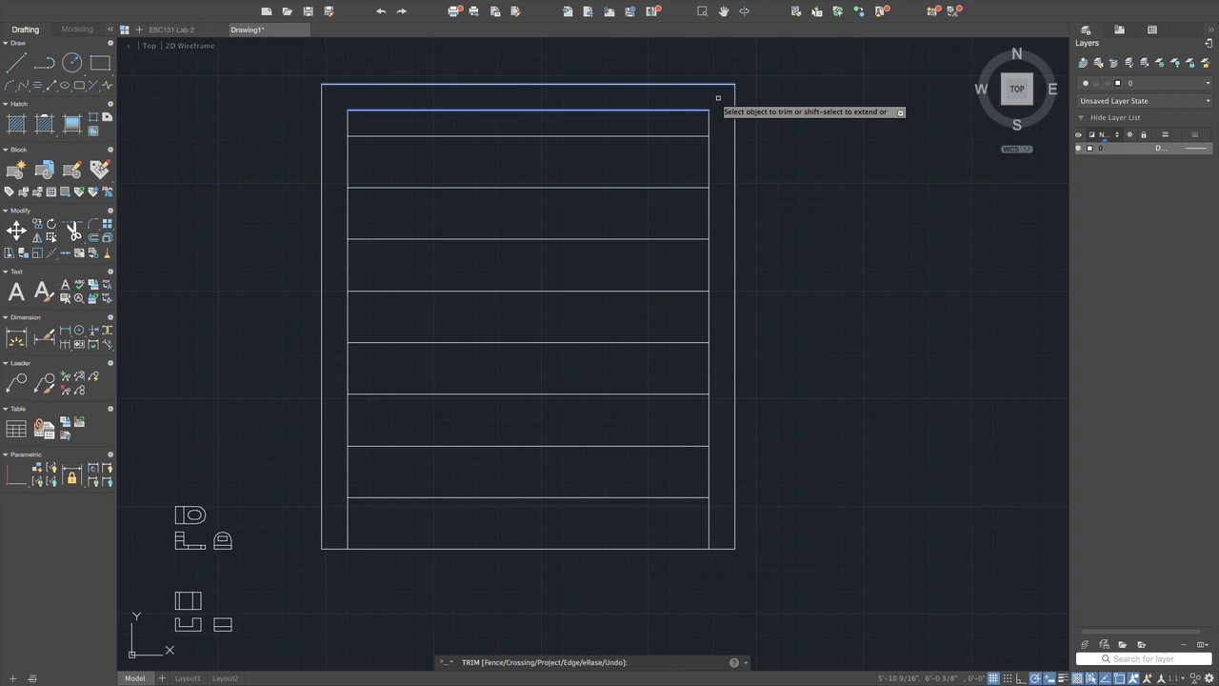
scroll(525, 112, "down", 4)
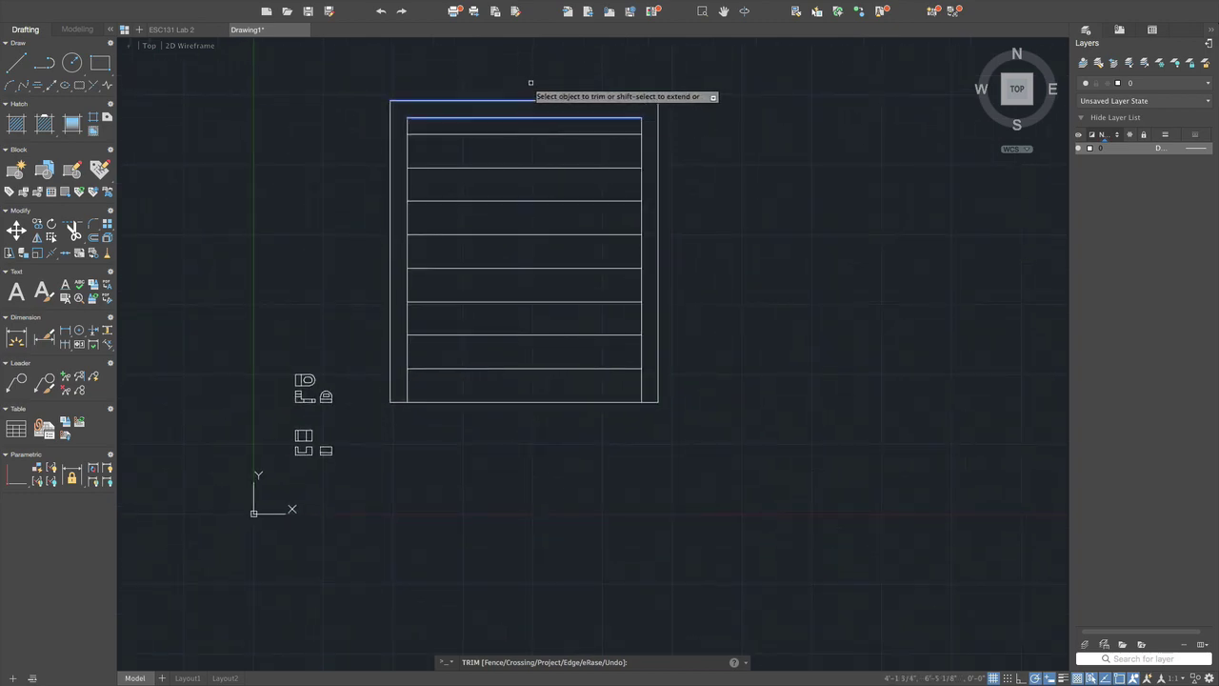
scroll(534, 79, "up", 5)
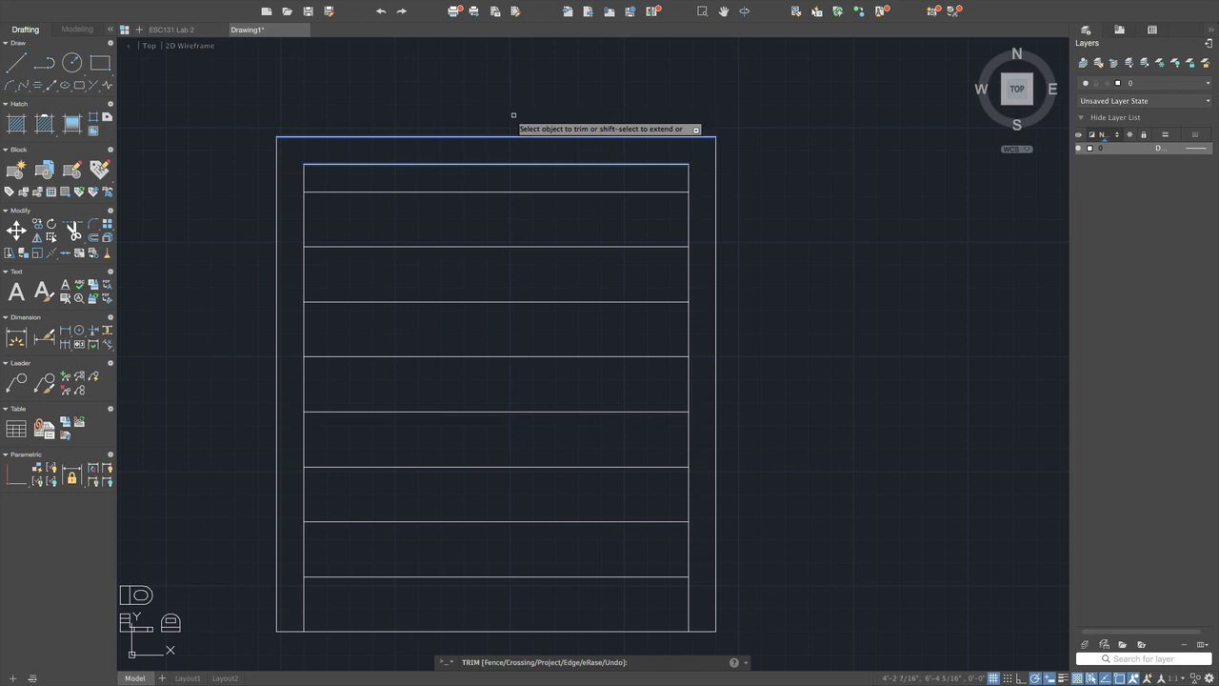
scroll(504, 129, "down", 1)
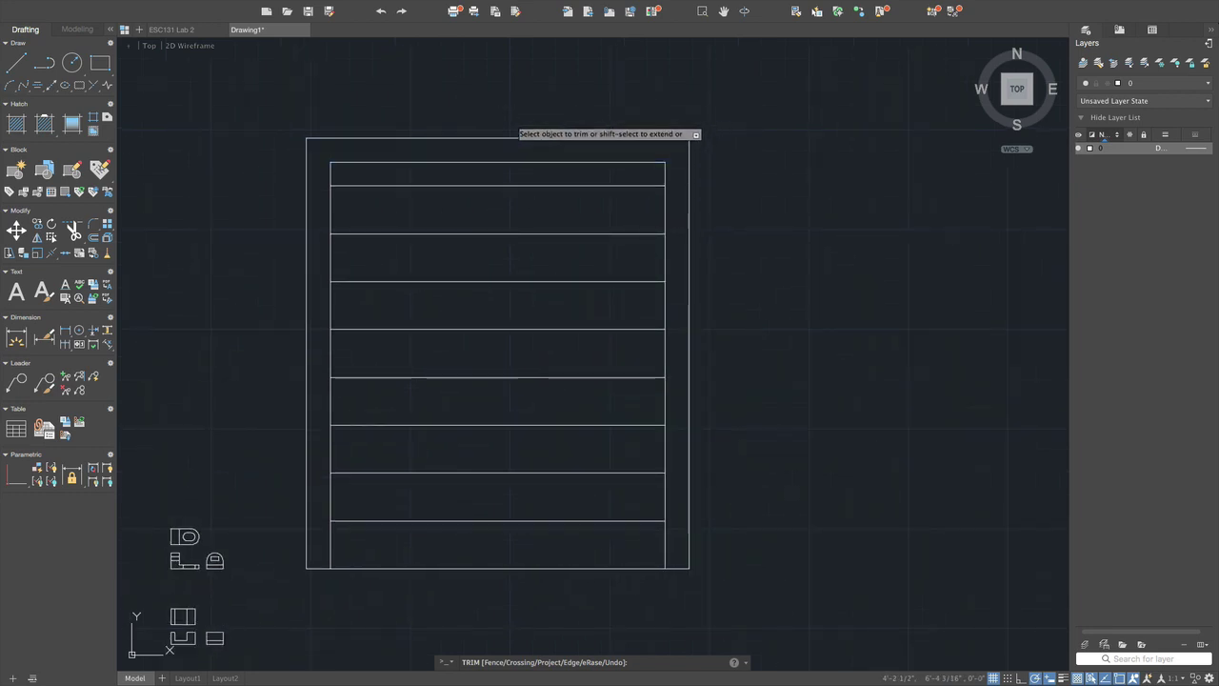
- Check the chimney cap dimensions in Adobe Reader, and draw the cap's top in AutoCAD as a closed 14" by 1" line rectangle beside the chase
key("ctrl+Up")
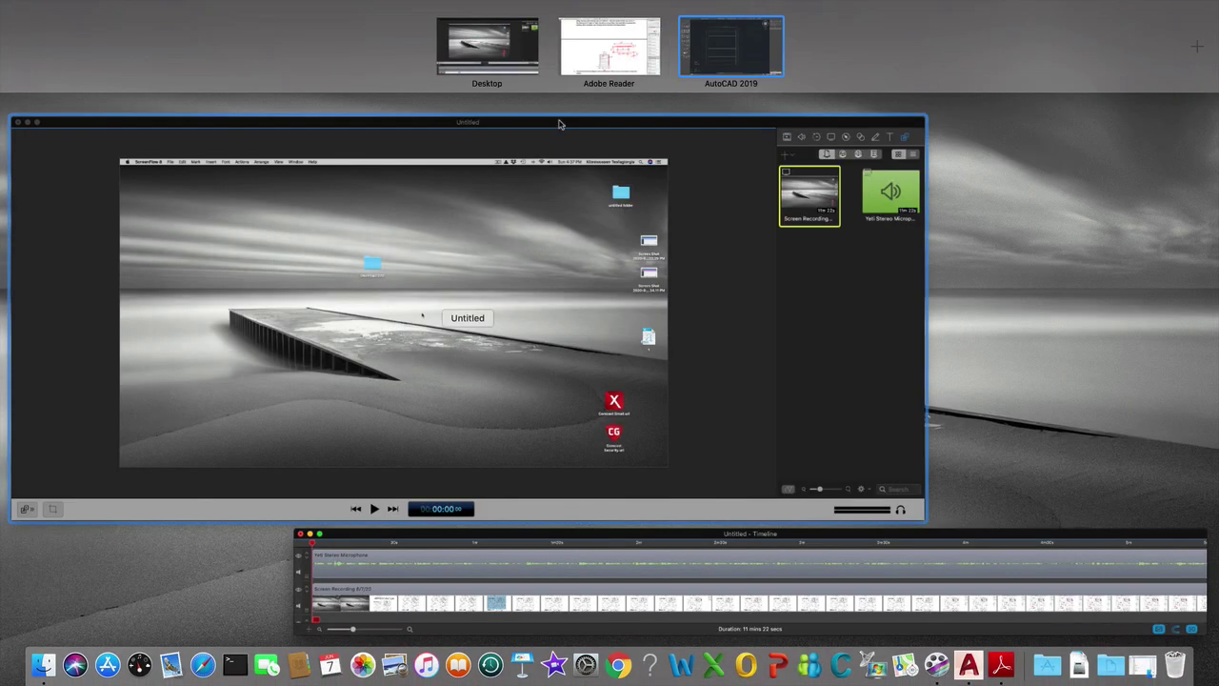
left_click(609, 48)
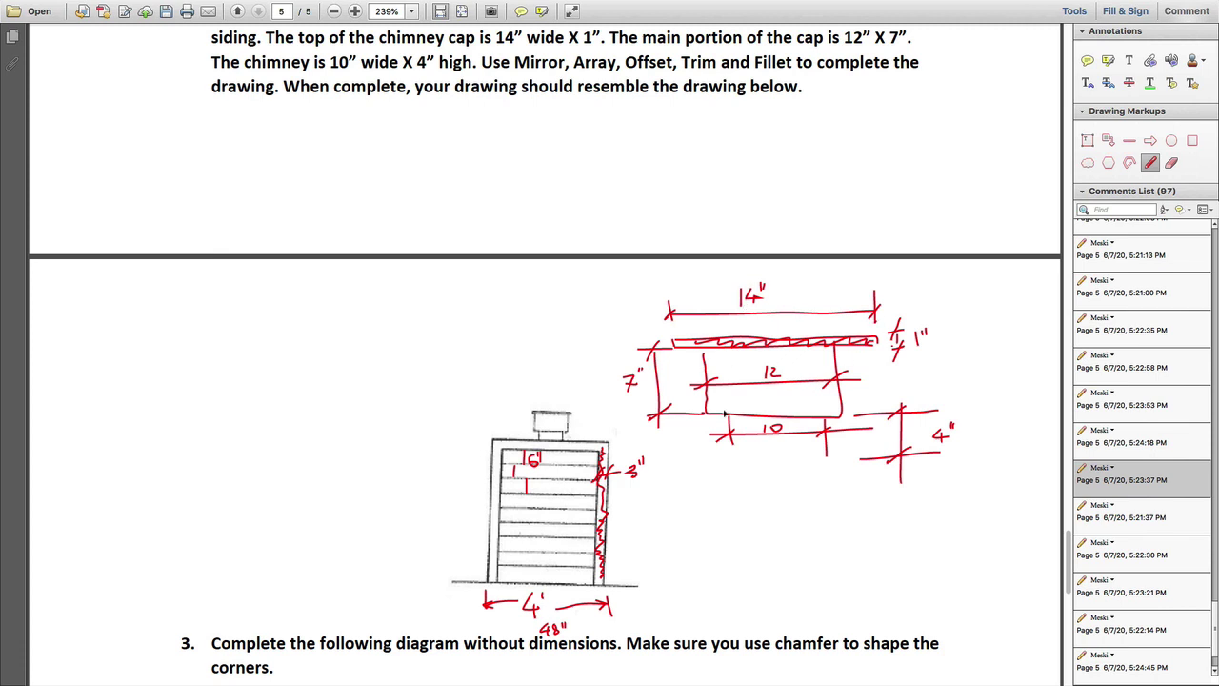
key("ctrl+Up")
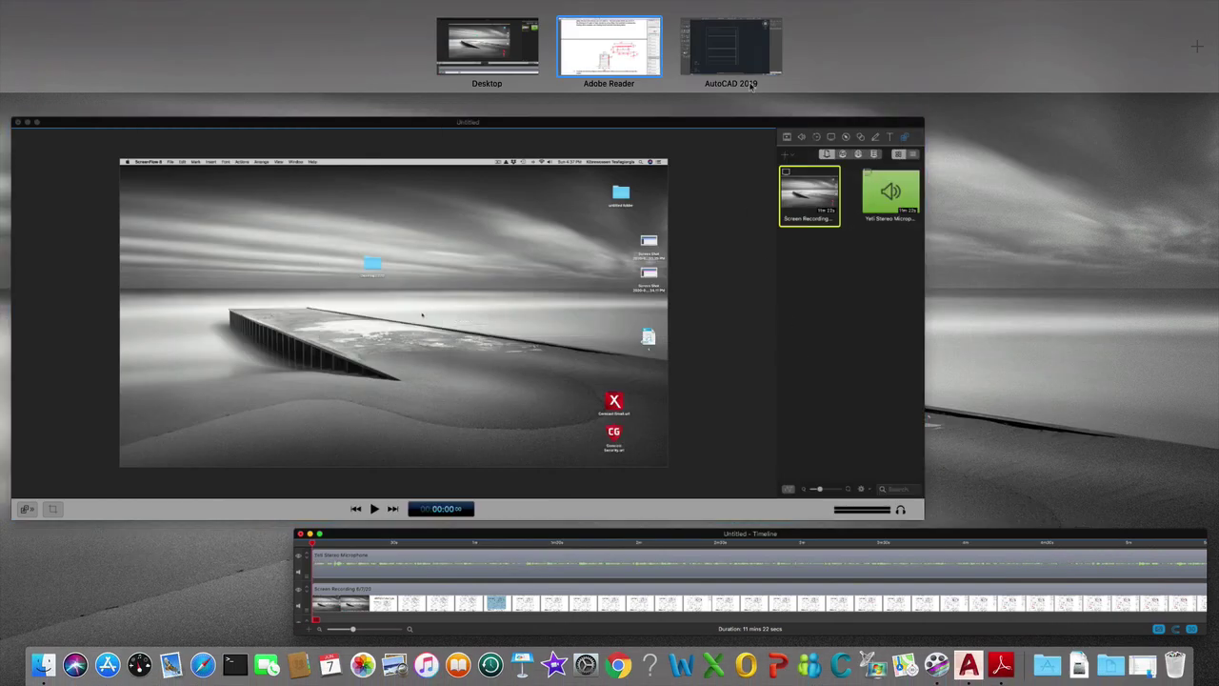
left_click(728, 48)
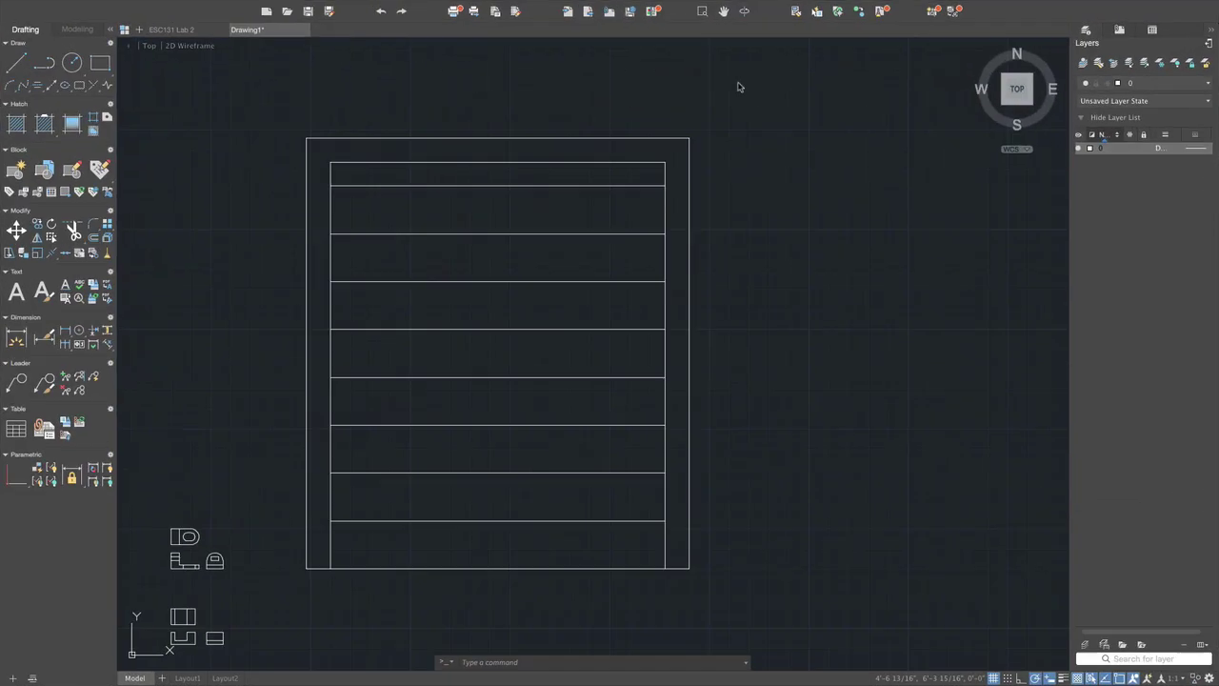
left_click(16, 63)
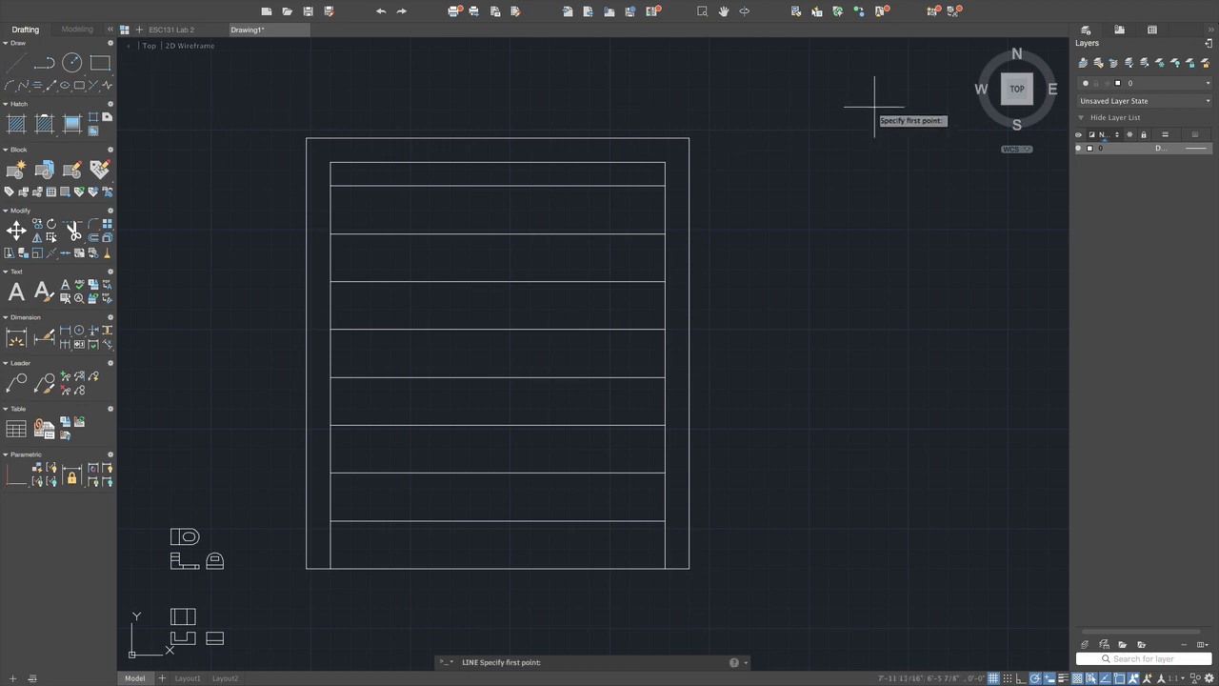
left_click(741, 102)
type("1")
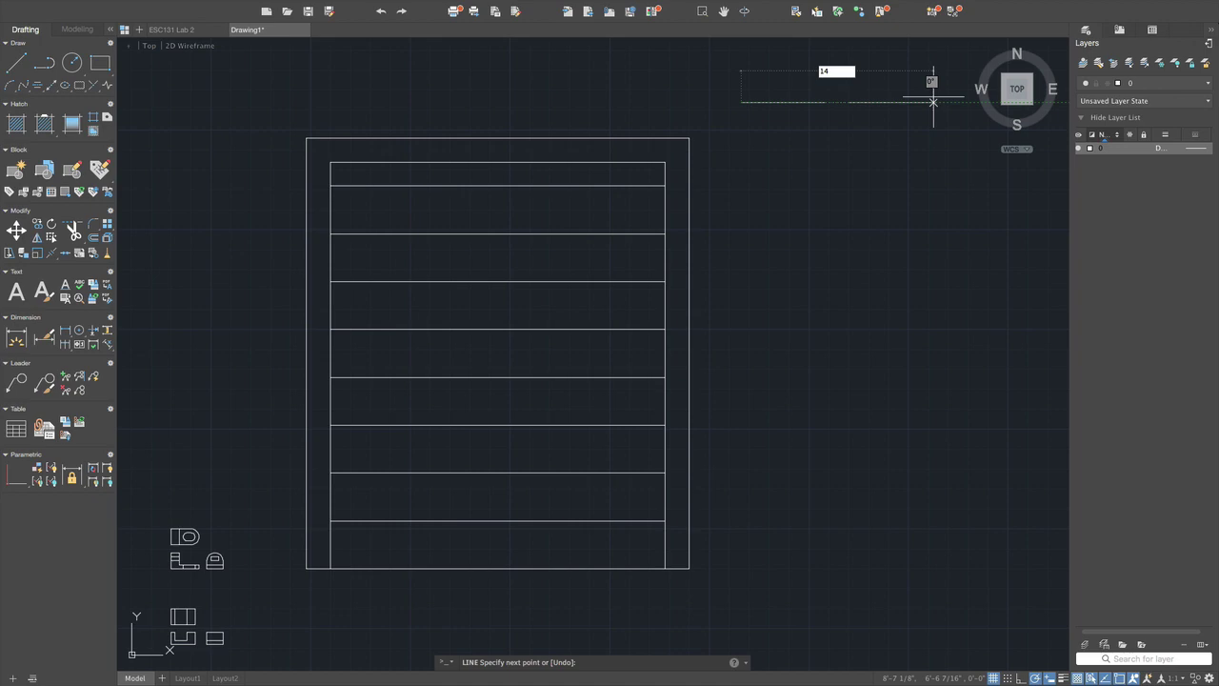
type("4")
key("Return")
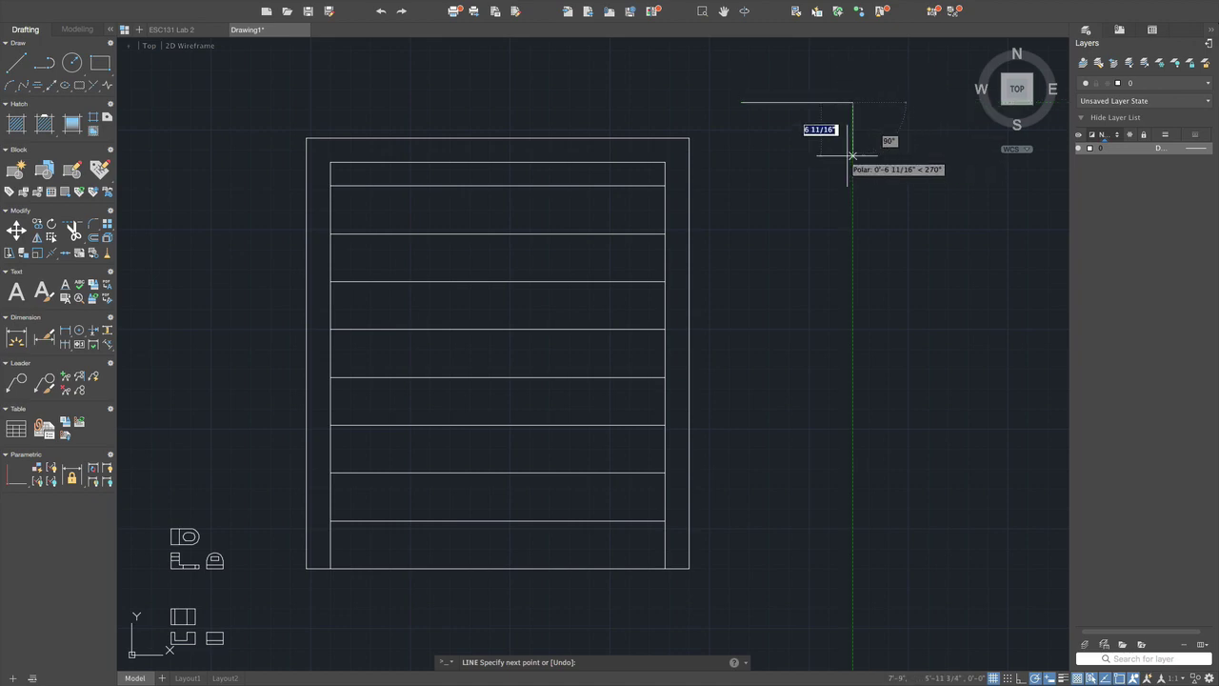
type("1")
key("Return")
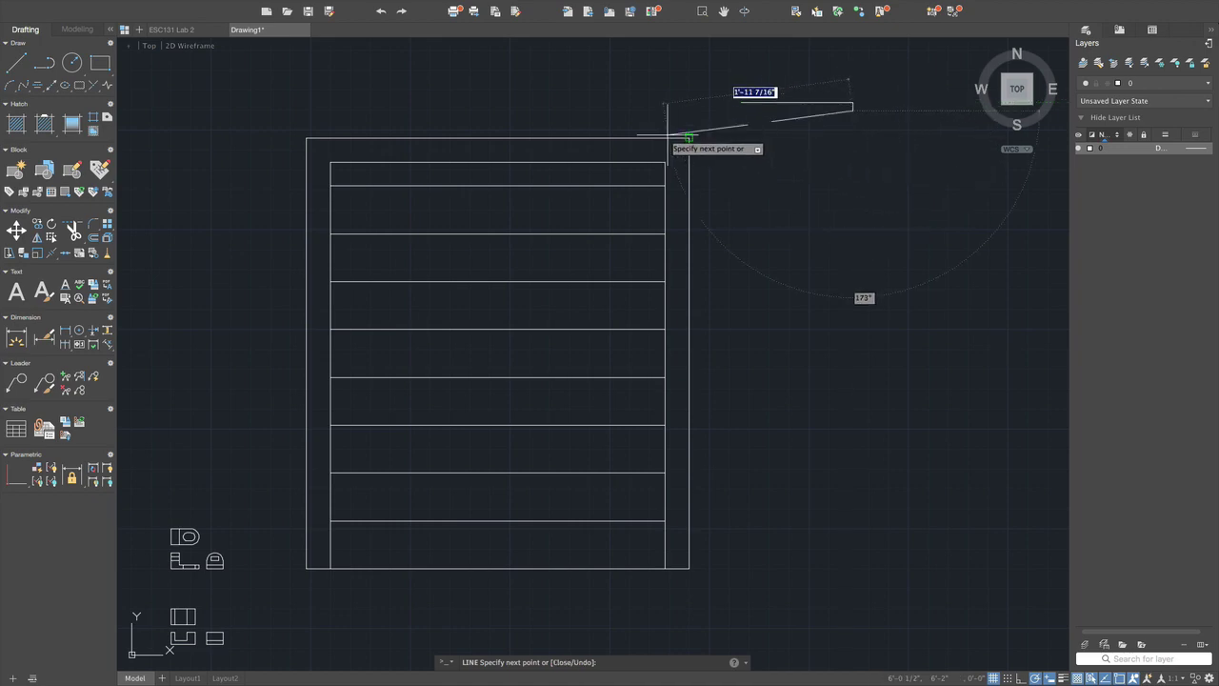
type("2")
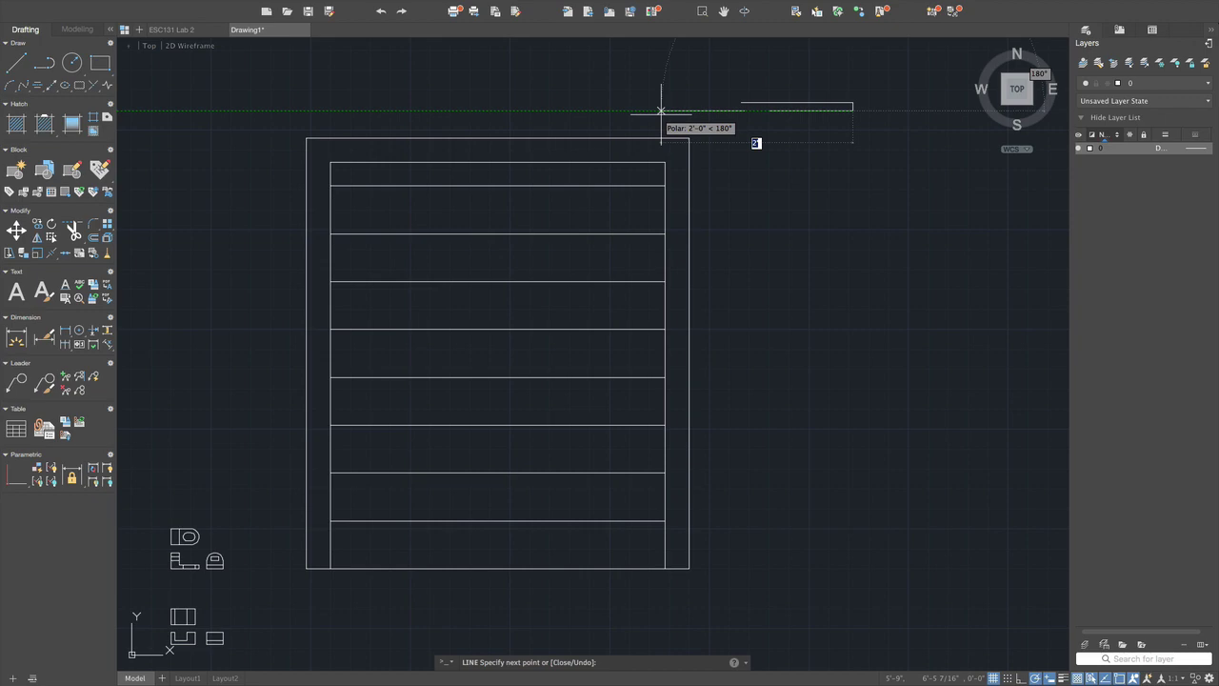
type("14")
key("Return")
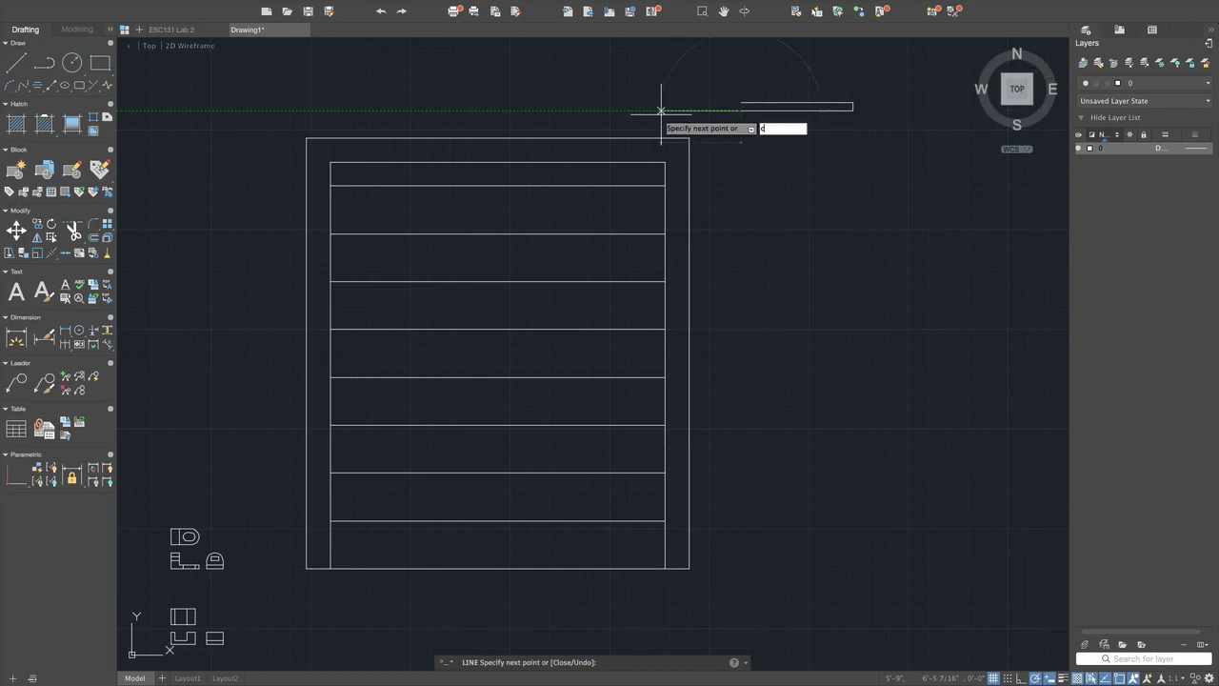
type("c")
key("Return")
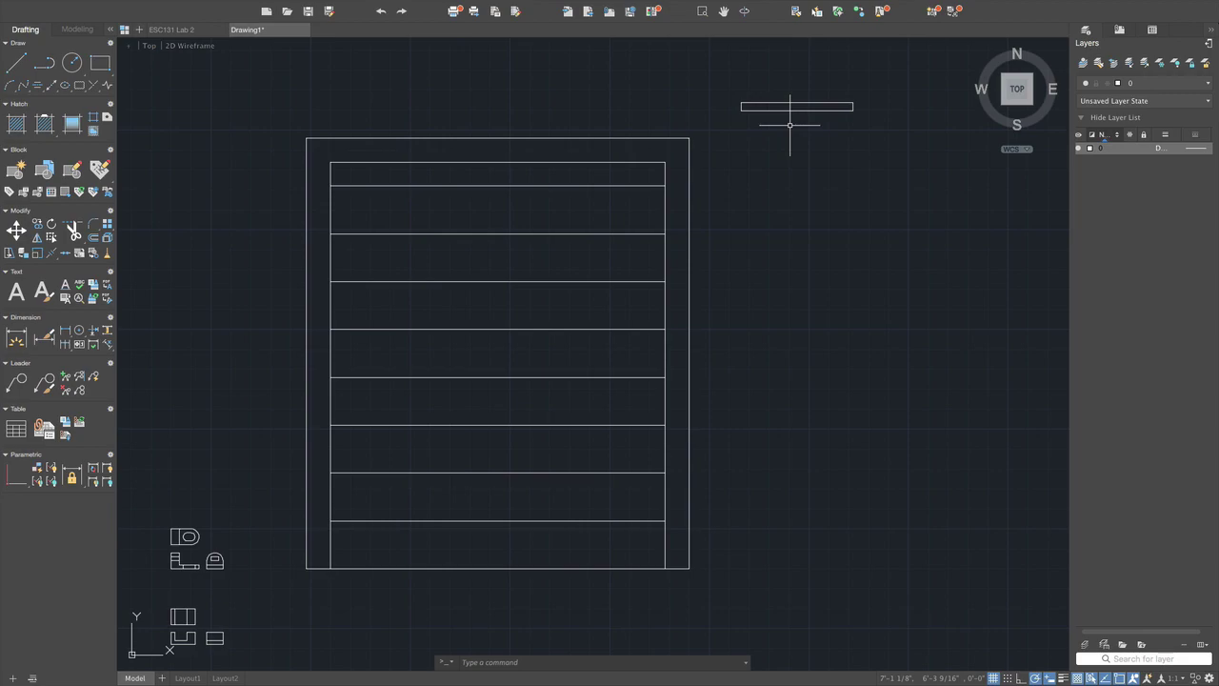
- Check the main cap dimensions in Adobe Reader, and draw a closed 12" by 7" line rectangle in AutoCAD below the cap's top
key("ctrl+Up")
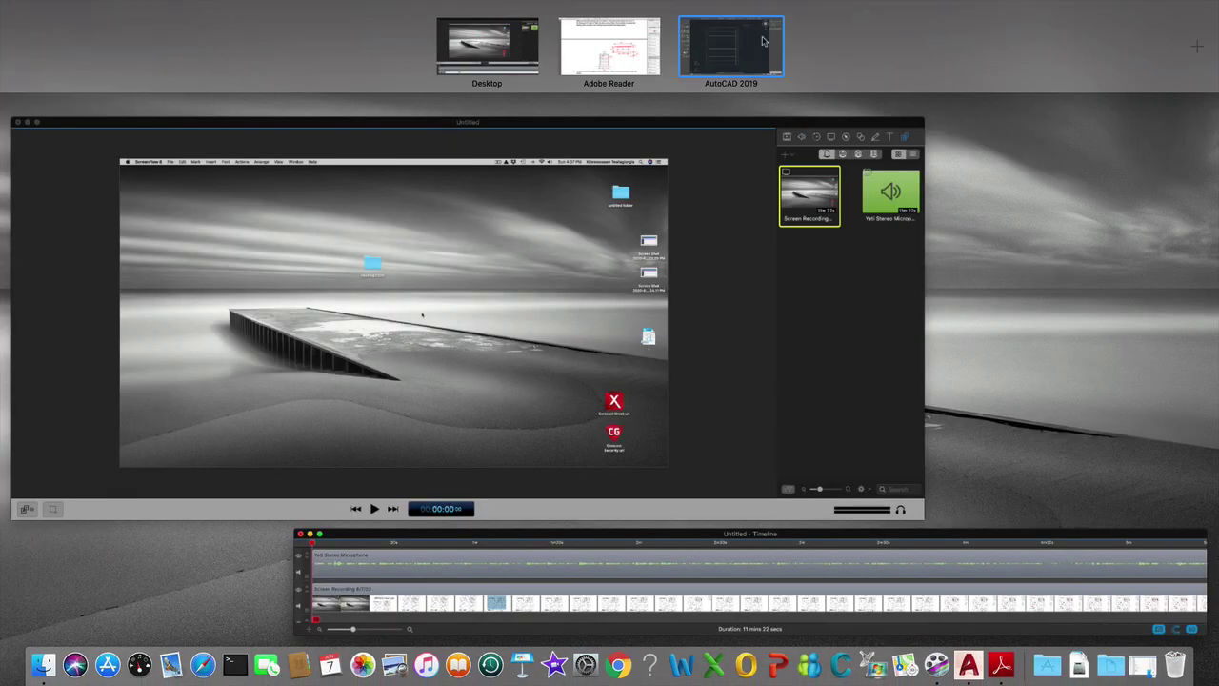
left_click(632, 59)
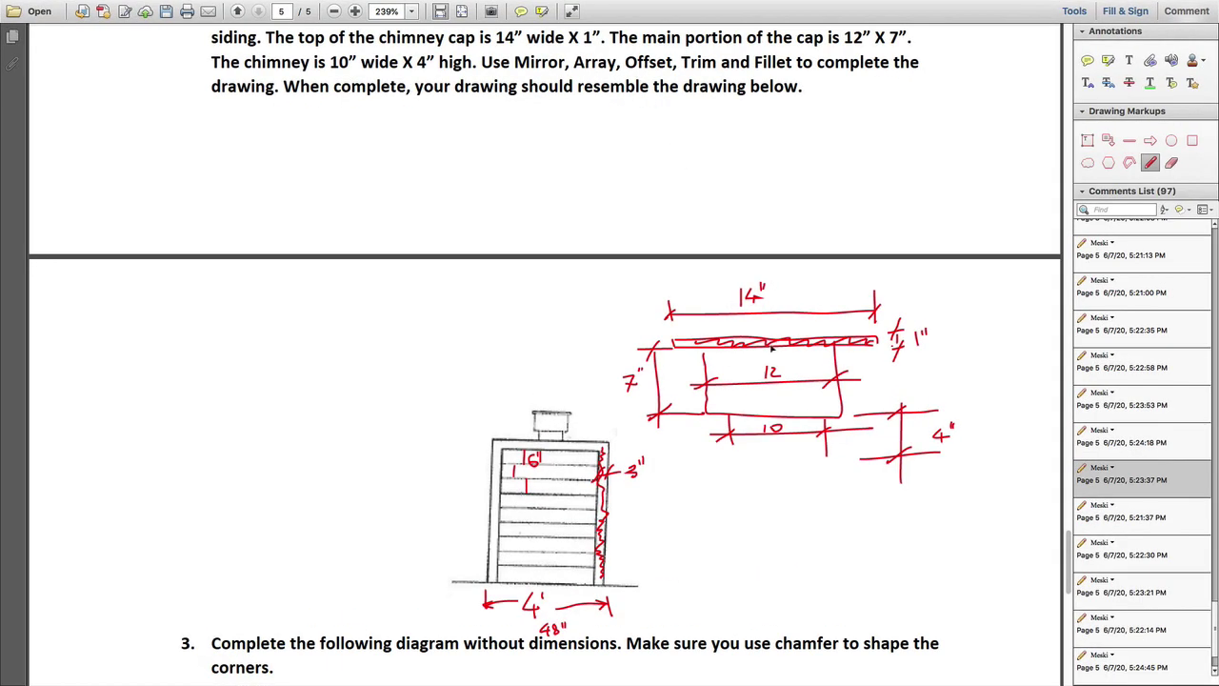
key("ctrl+Up")
left_click(751, 48)
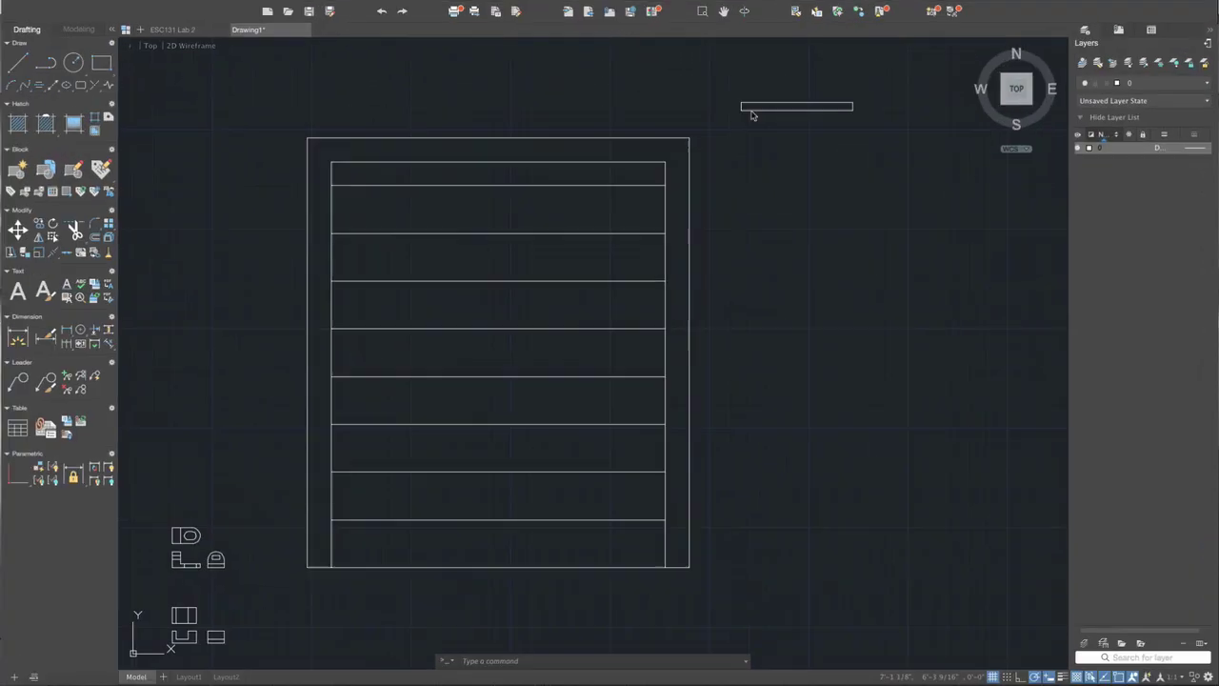
left_click(15, 63)
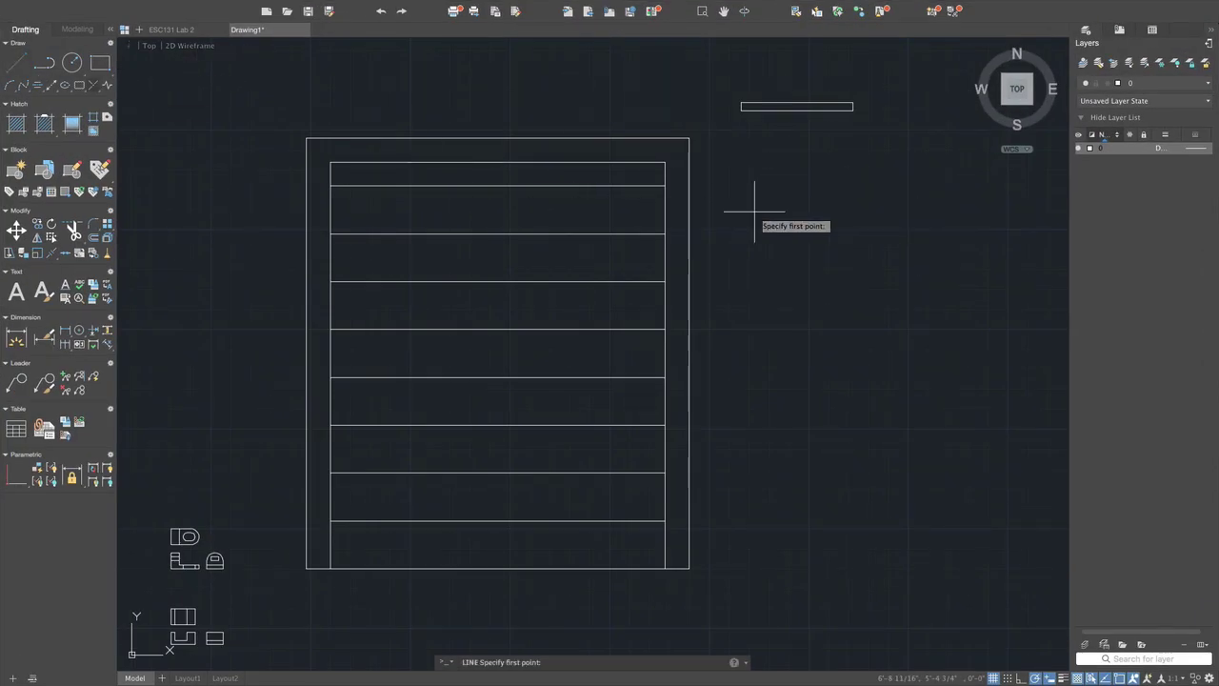
left_click(755, 164)
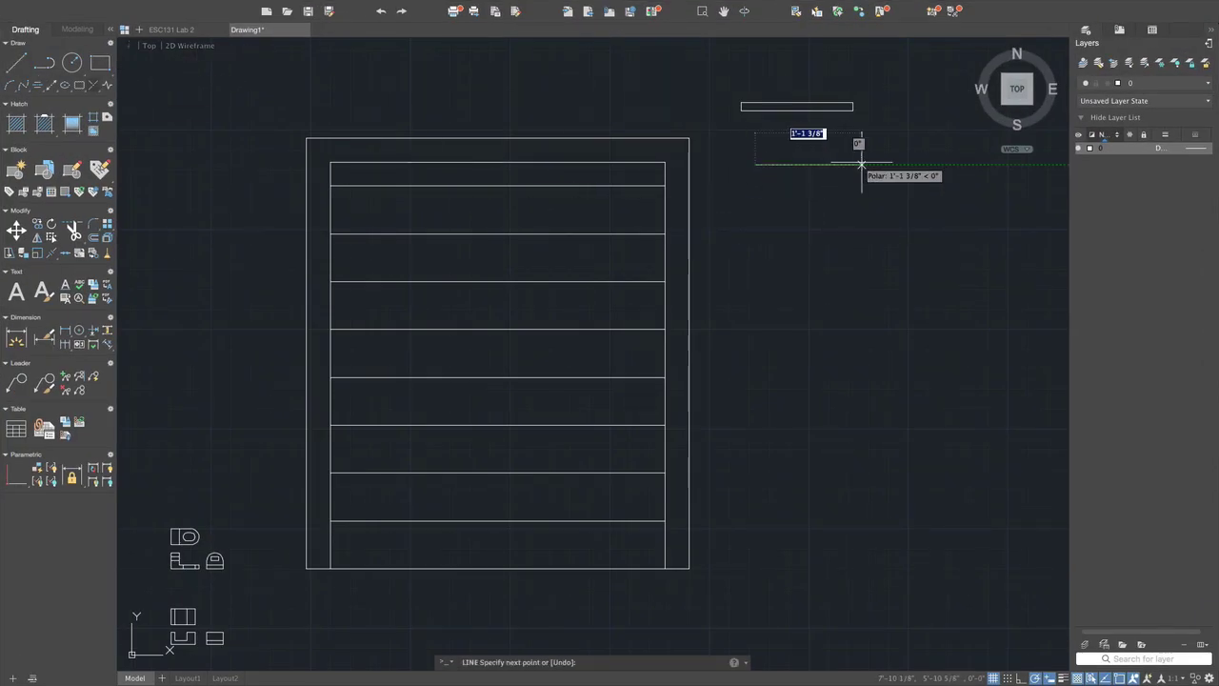
left_click(851, 164)
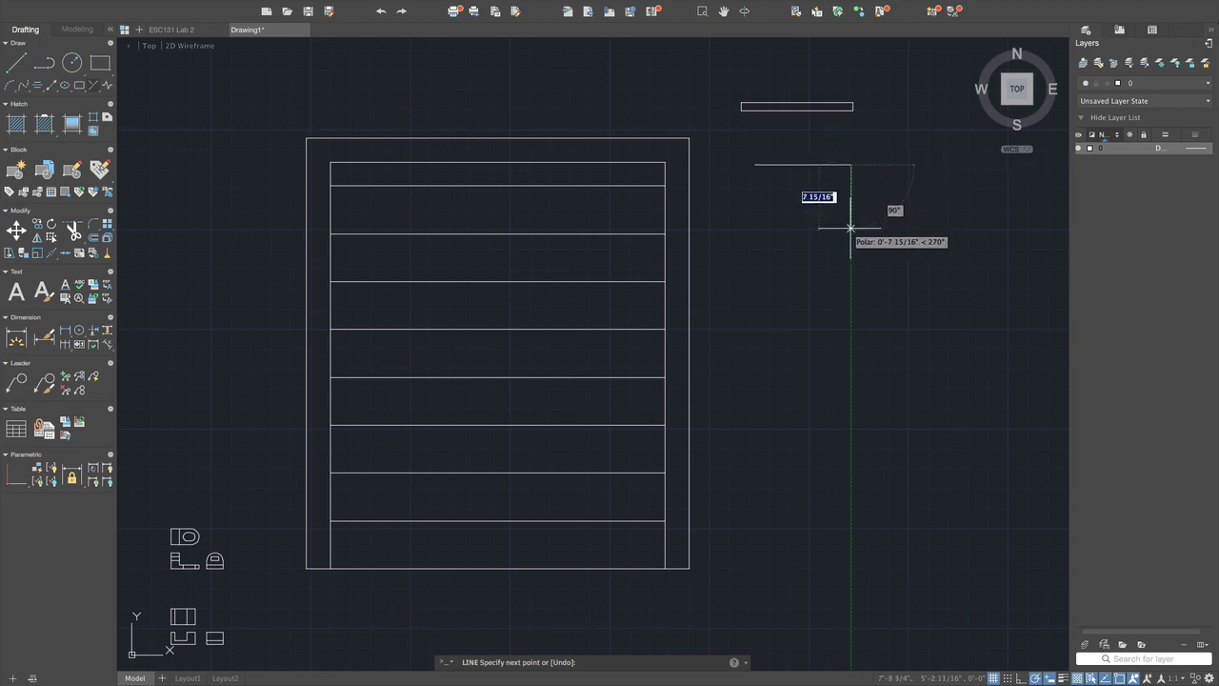
type("7")
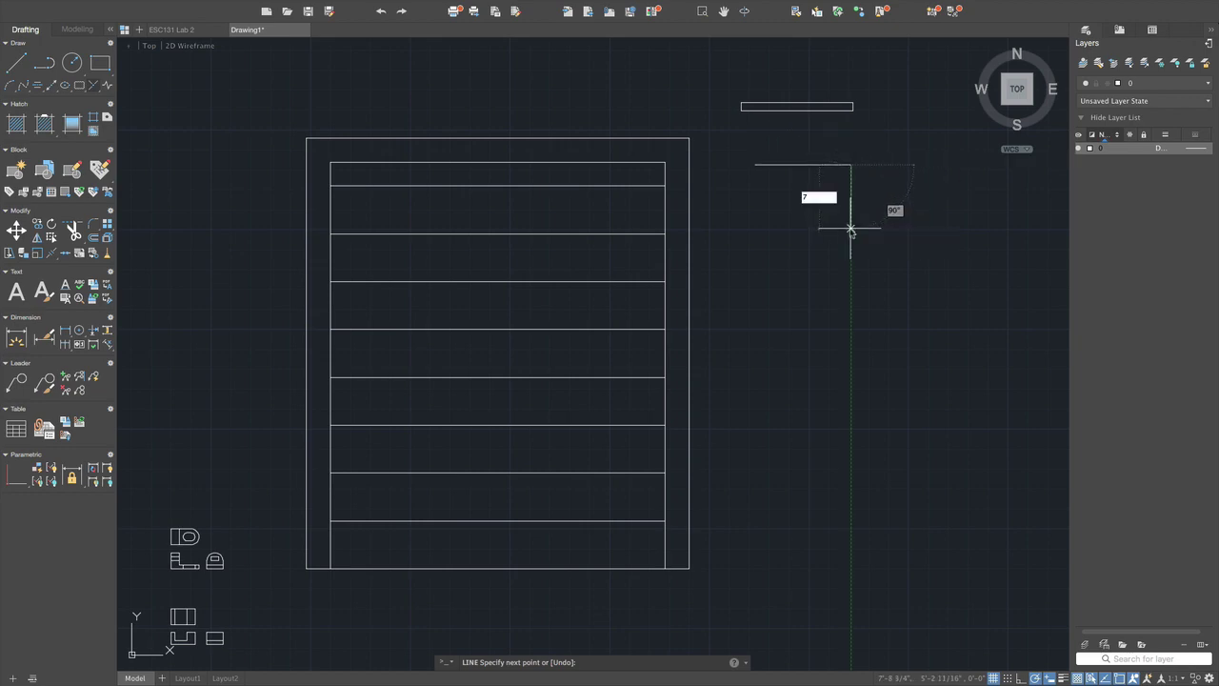
key("Return")
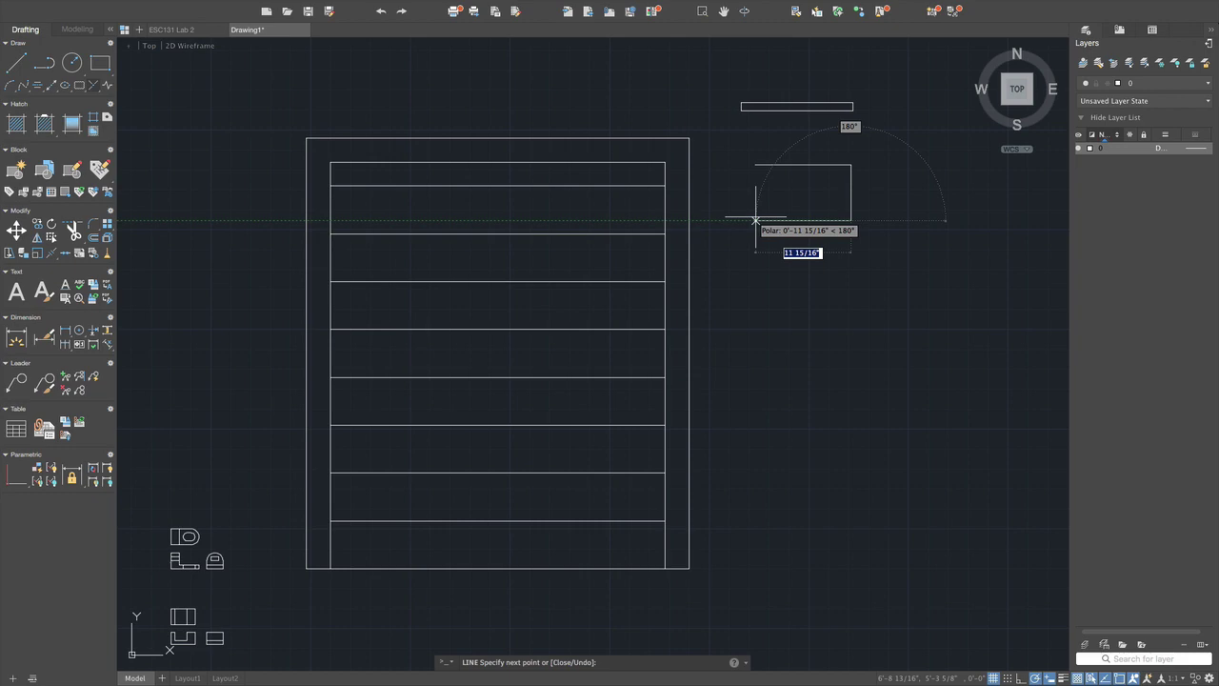
type("12")
key("Return")
type("c")
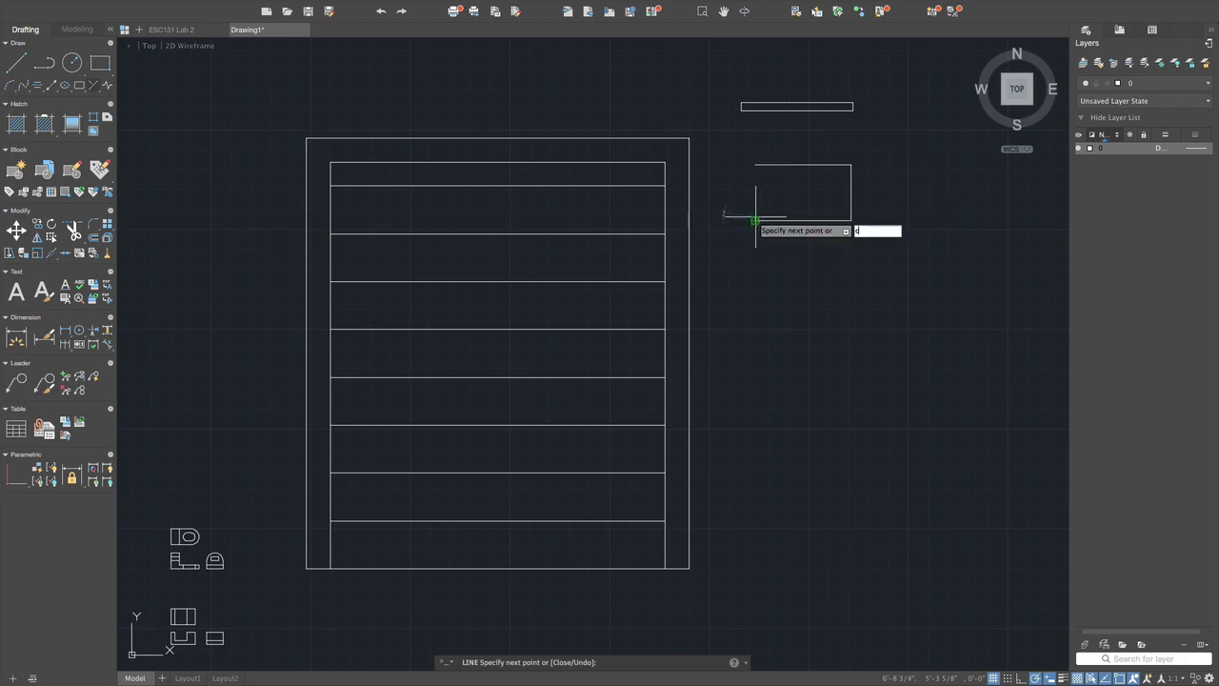
key("Return")
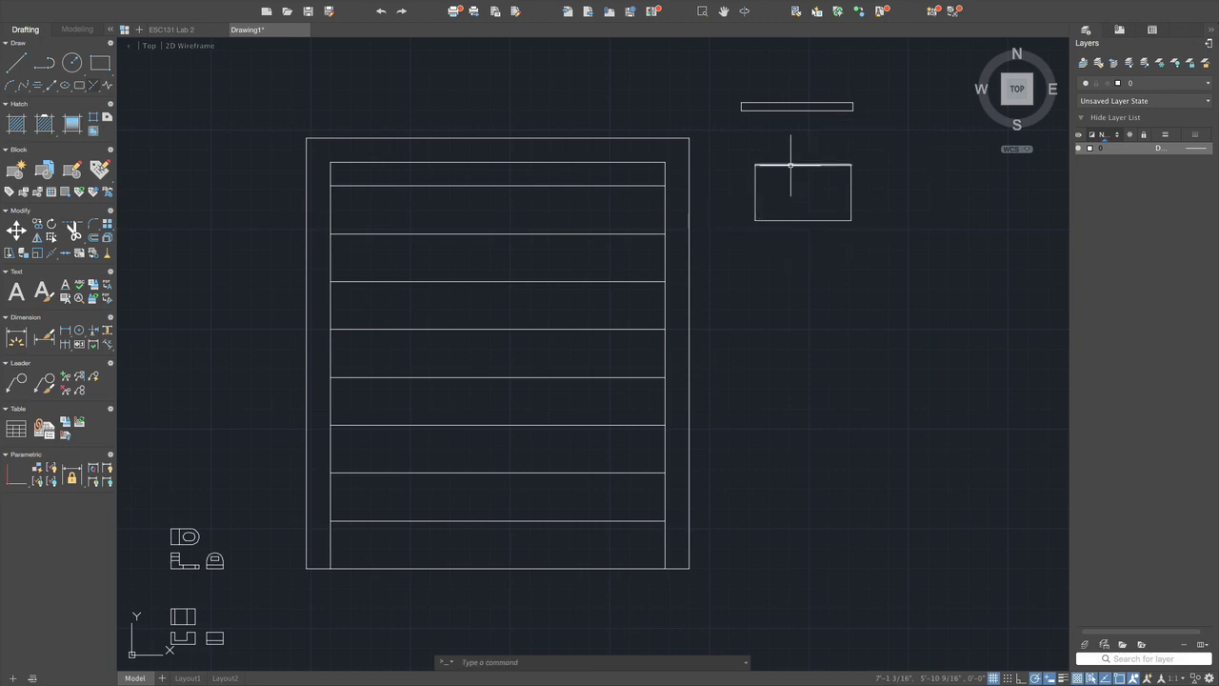
- Move the 12" by 7" rectangle by its top edge's midpoint to the midpoint of the 14" cap top's lower edge
mouse_move(749, 158)
left_mouse_down()
mouse_move(901, 164)
mouse_move(894, 258)
mouse_move(737, 272)
left_mouse_up()
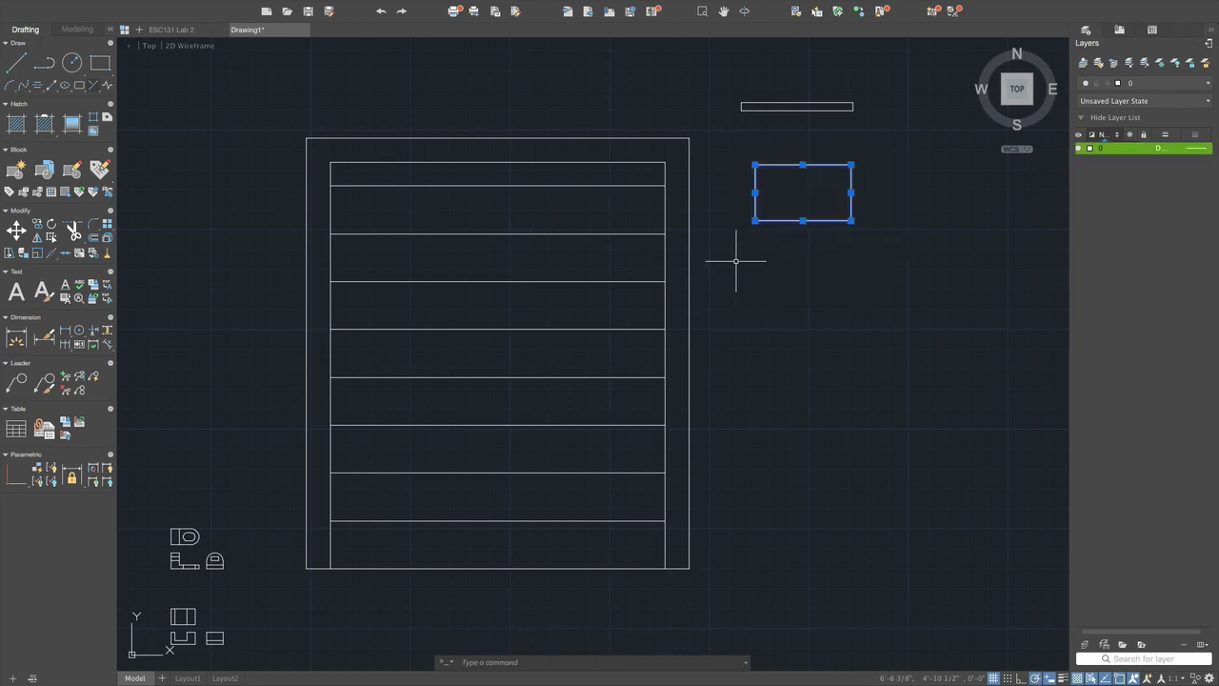
left_click(803, 165)
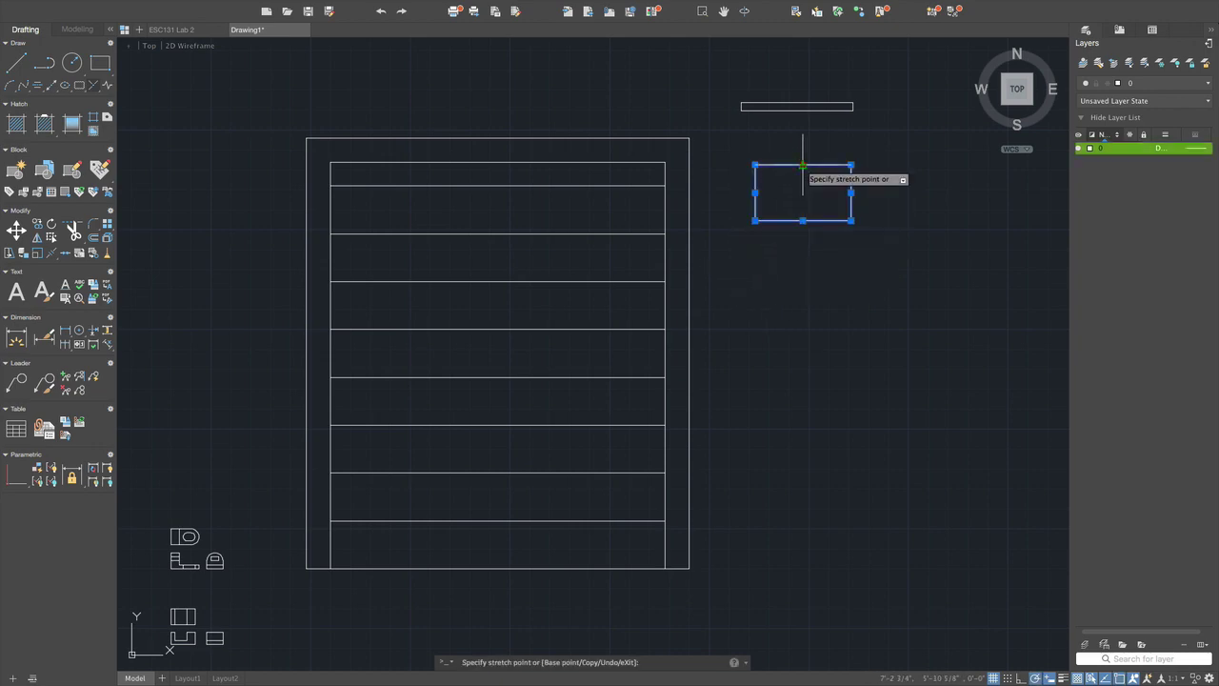
key("space")
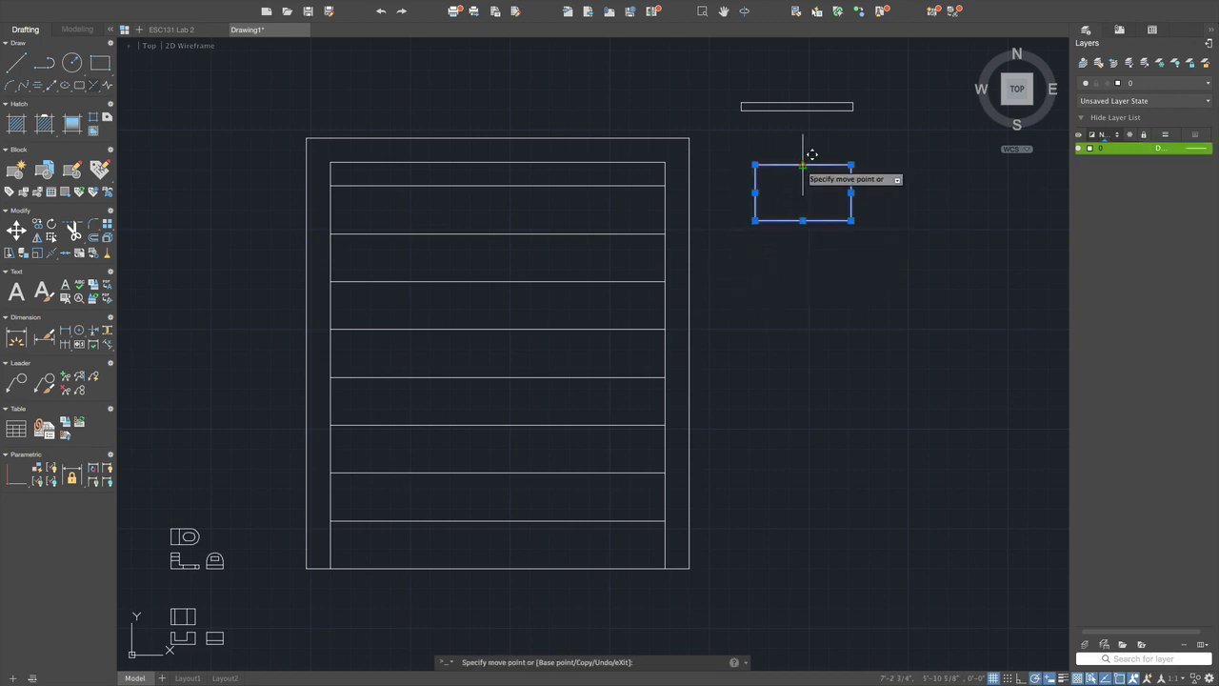
left_click(804, 101)
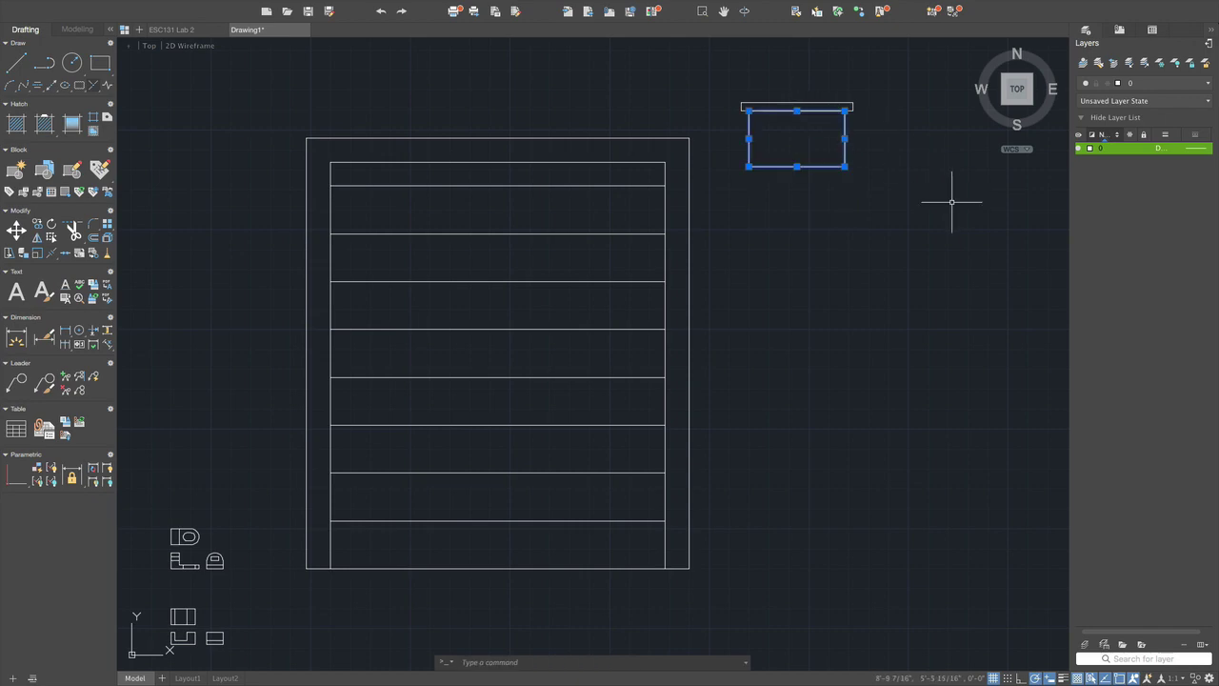
key("Escape")
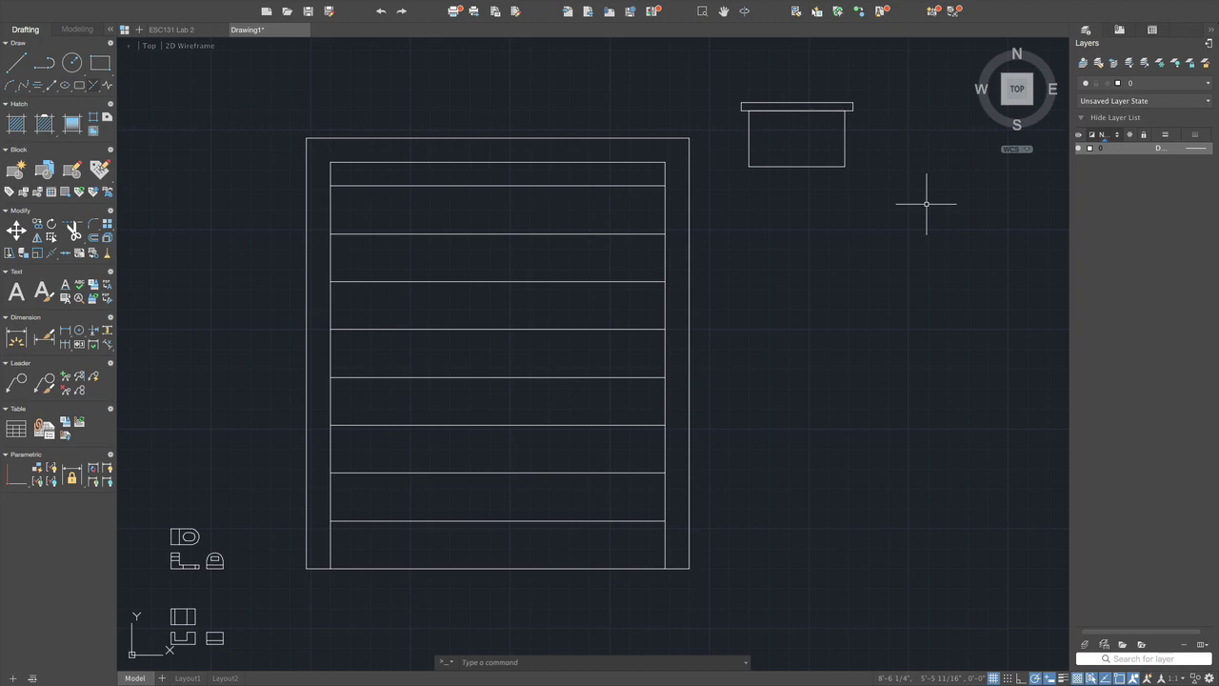
- Draw the chimney as a closed 10" by 4" line rectangle below the cap's main portion
type("l")
key("Return")
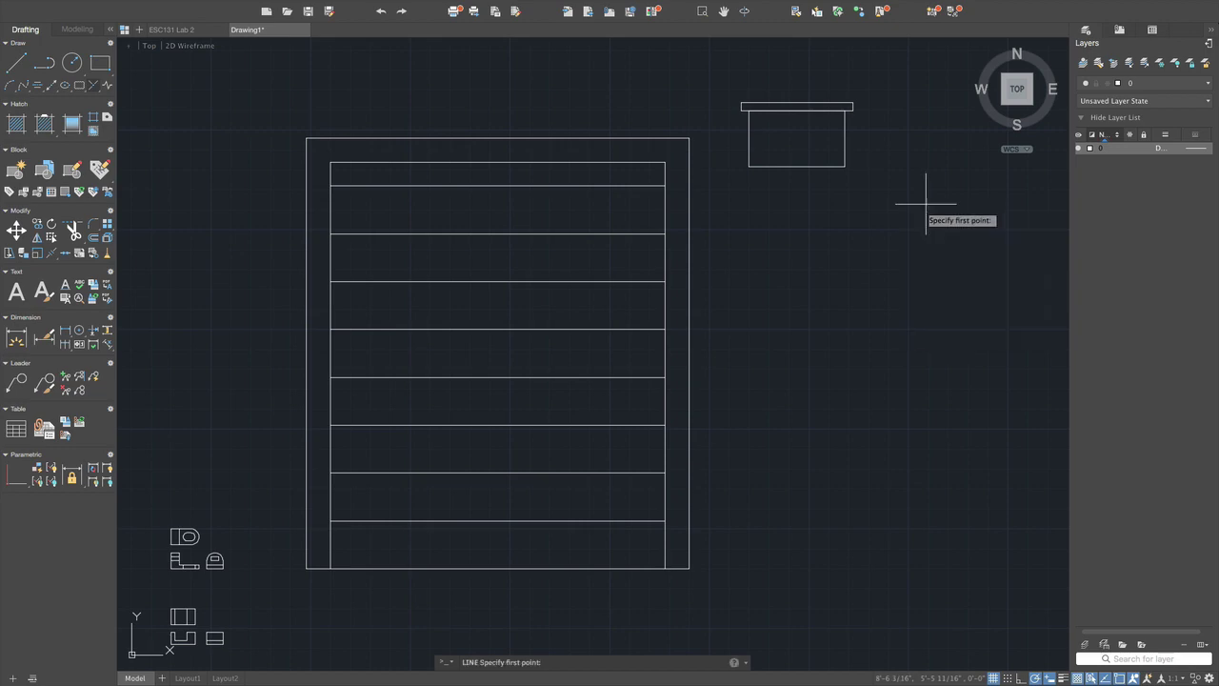
left_click(762, 222)
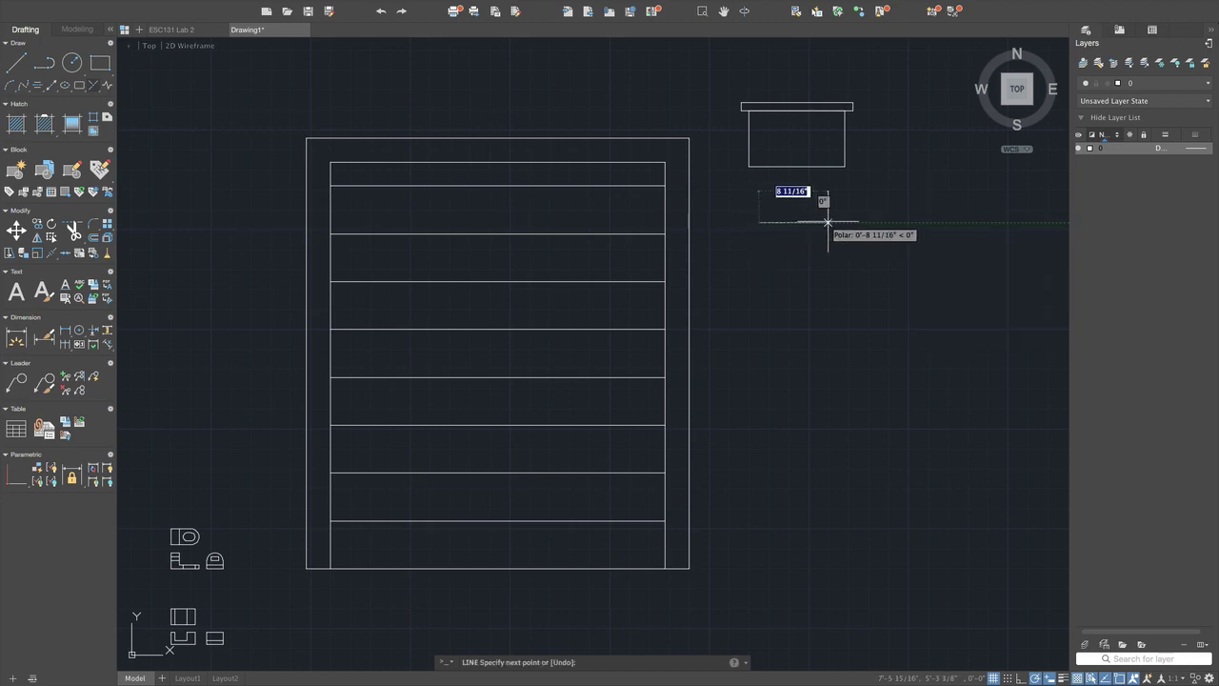
type("10")
key("Return")
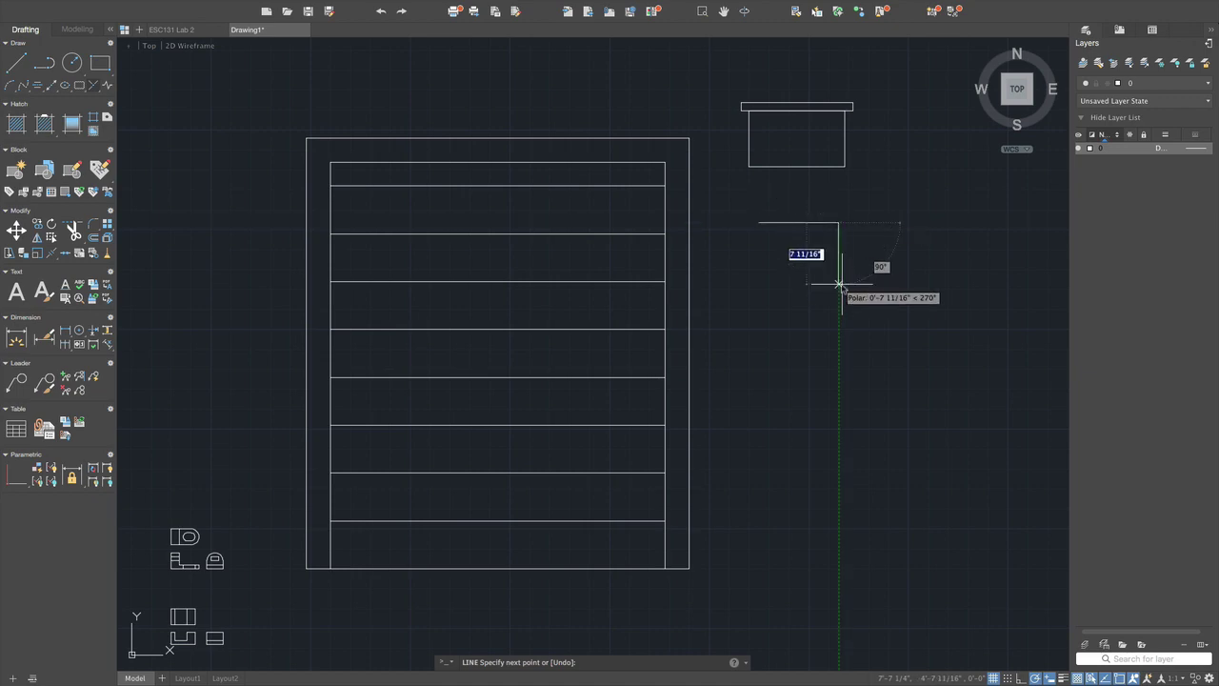
type("4")
key("Return")
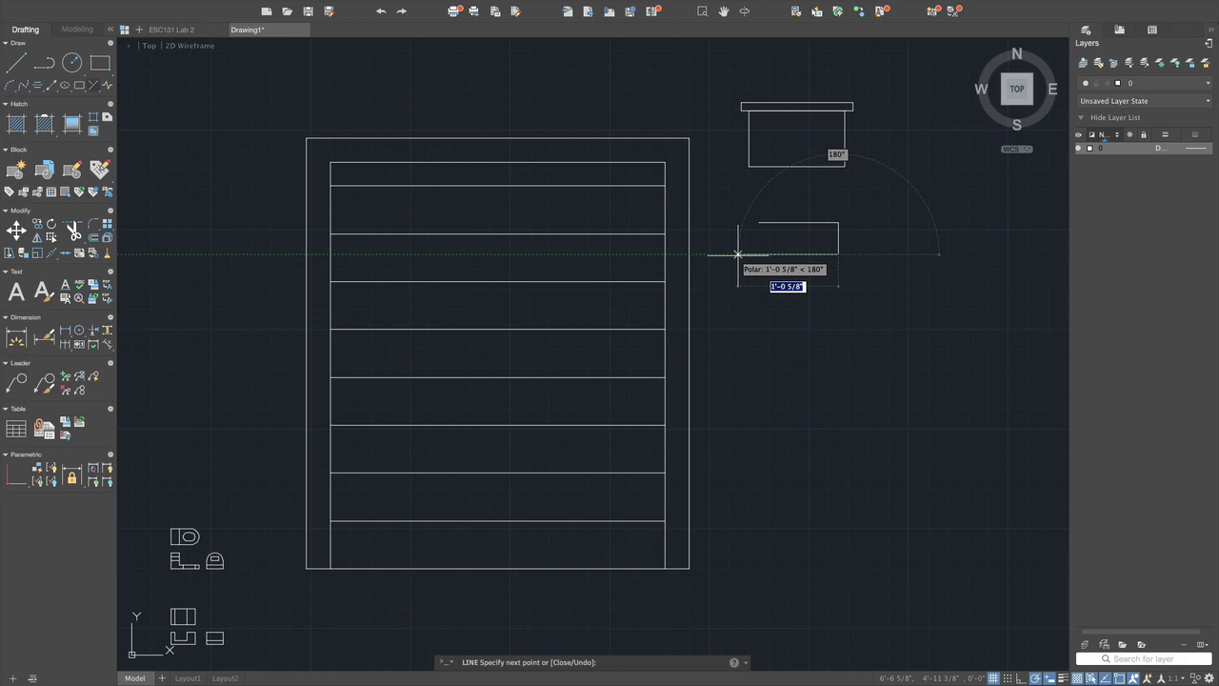
type("10")
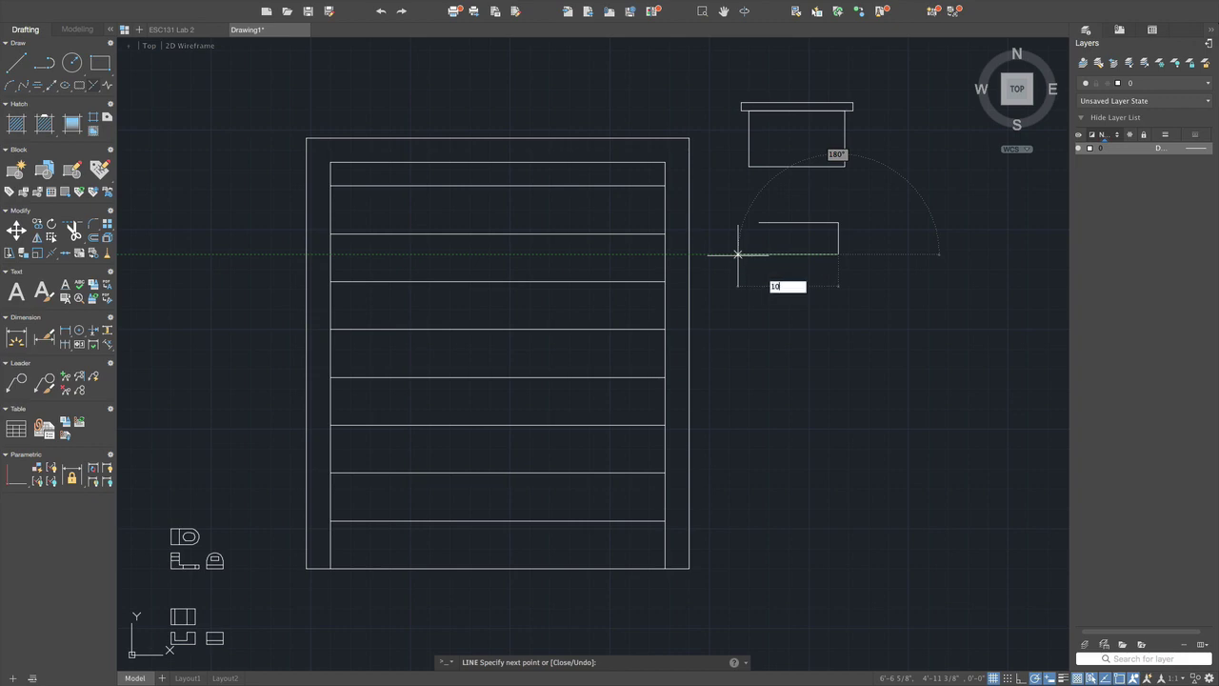
key("Return")
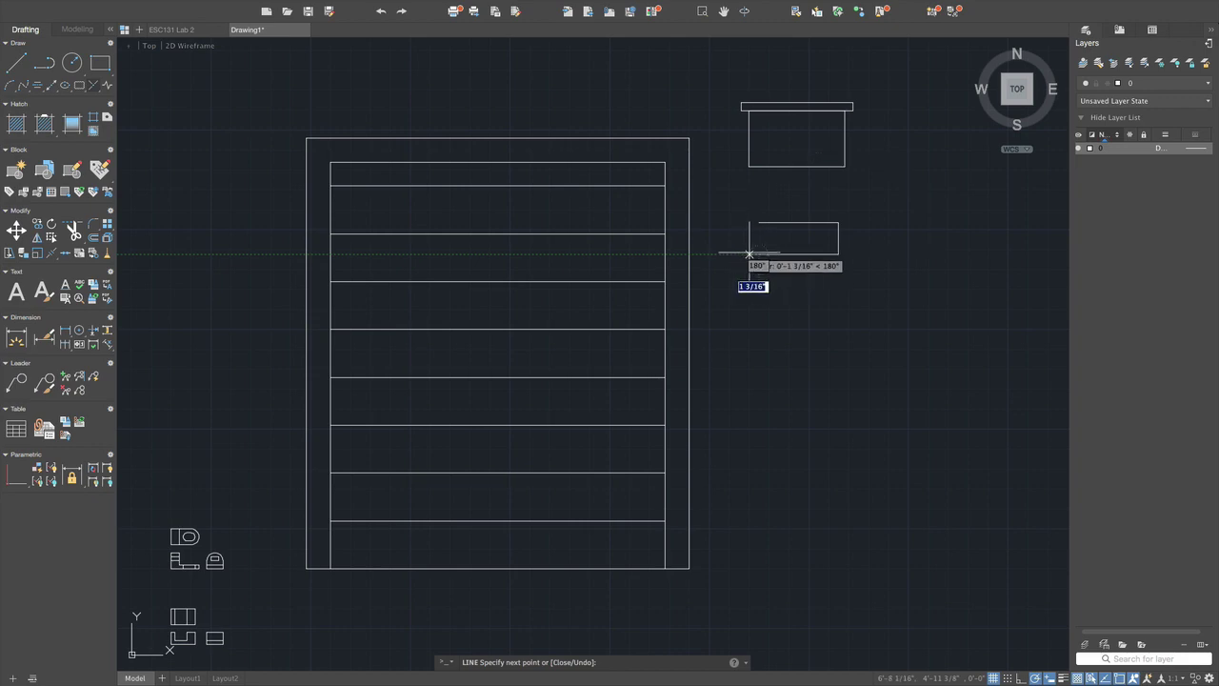
type("d")
key("Return")
- Move the 10" by 4" rectangle by its top edge's midpoint to the midpoint of the 12" by 7" rectangle's bottom edge
mouse_move(753, 198)
left_mouse_down()
mouse_move(857, 221)
mouse_move(747, 262)
left_mouse_up()
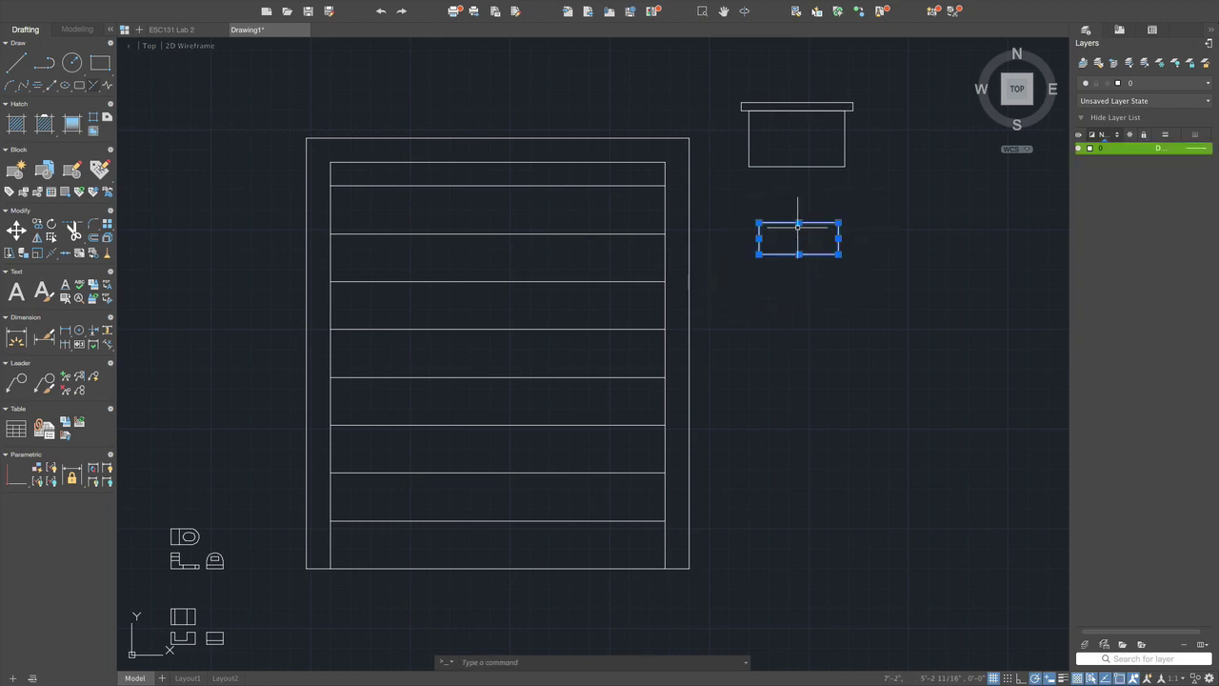
left_click(798, 222)
key("space")
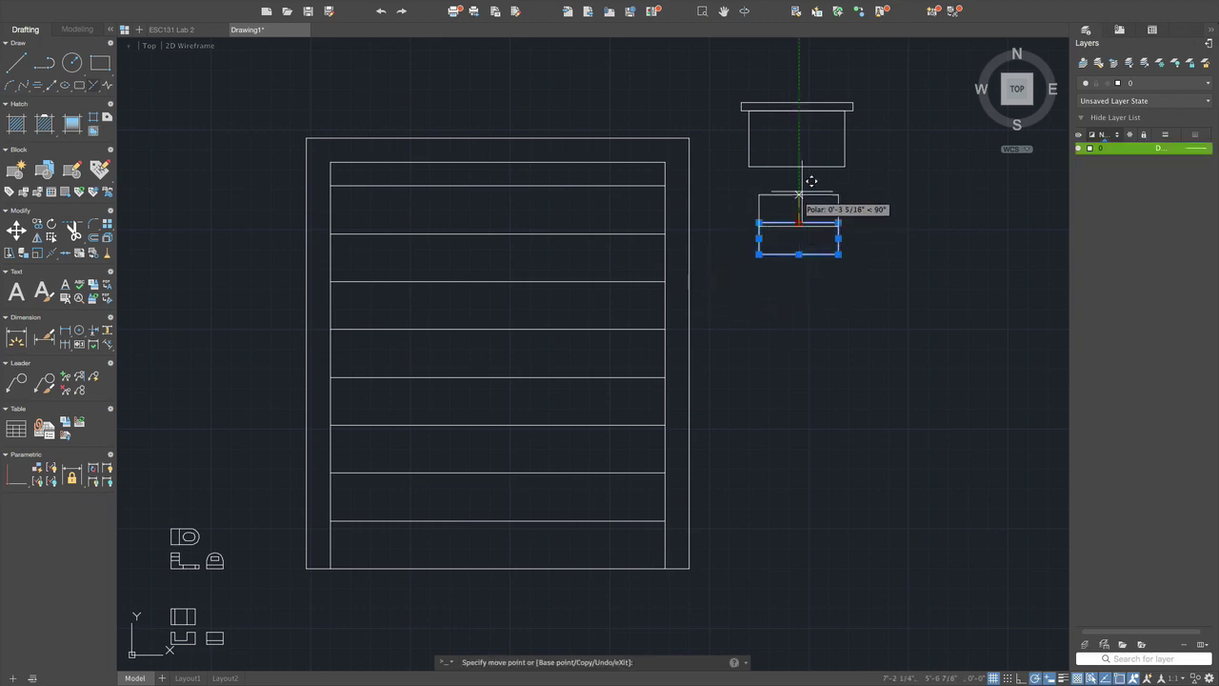
left_click(800, 161)
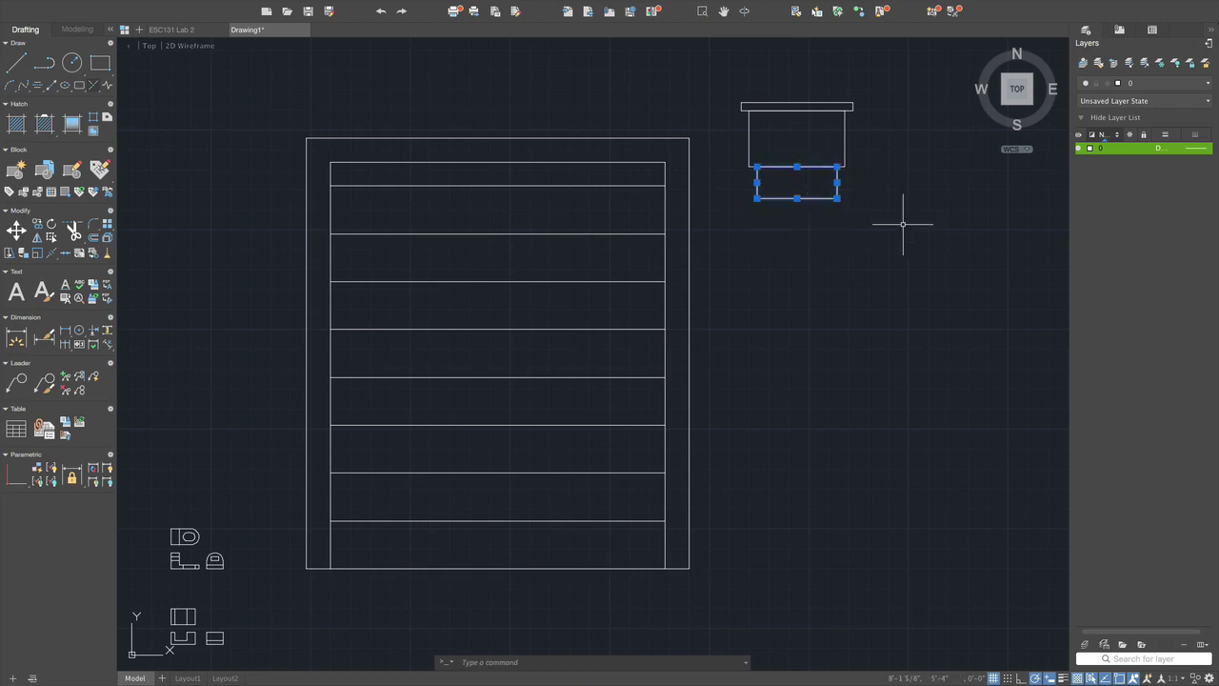
key("Escape")
- Move the three cap rectangles together by the bottom edge's midpoint to the midpoint of the chase's top edge
mouse_move(723, 80)
left_mouse_down()
mouse_move(837, 77)
mouse_move(894, 116)
mouse_move(876, 232)
mouse_move(767, 251)
mouse_move(743, 224)
left_mouse_up()
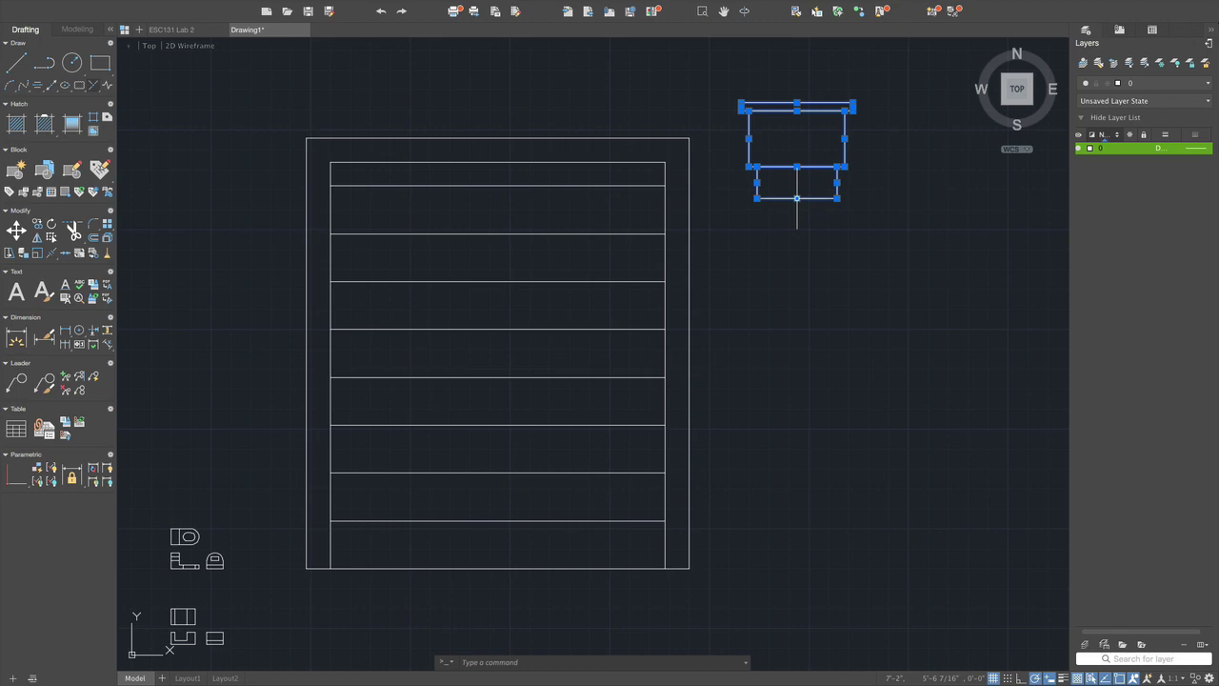
left_click(798, 199)
key("space")
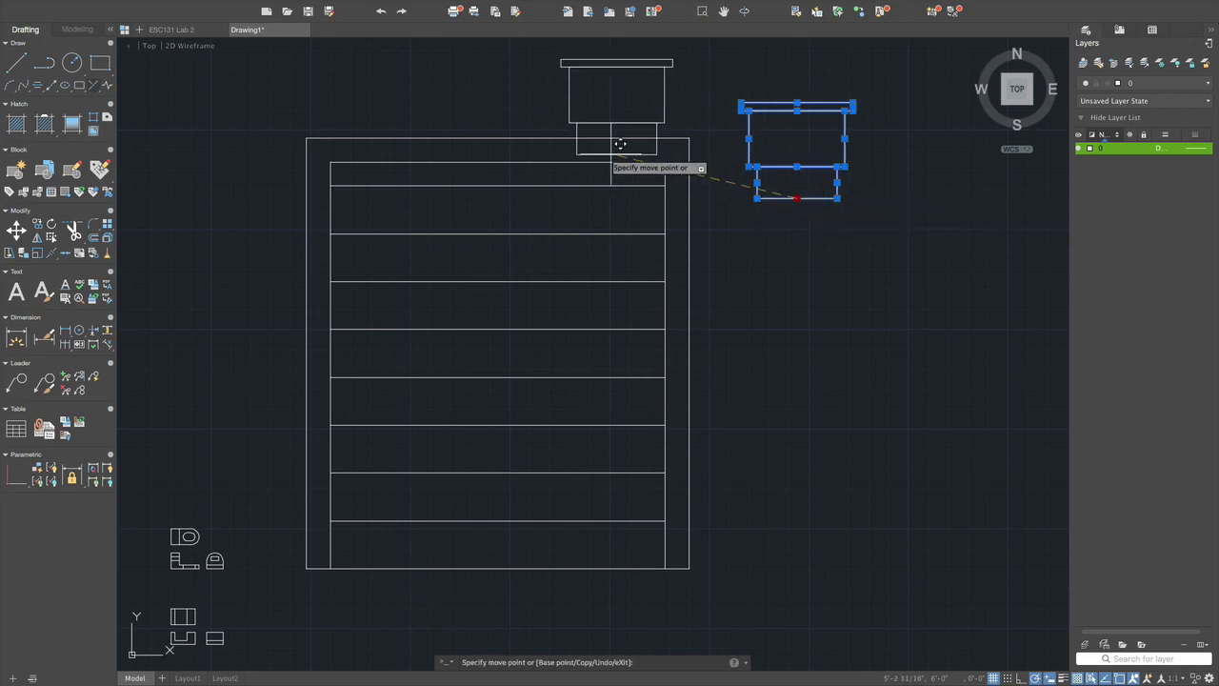
left_click(505, 128)
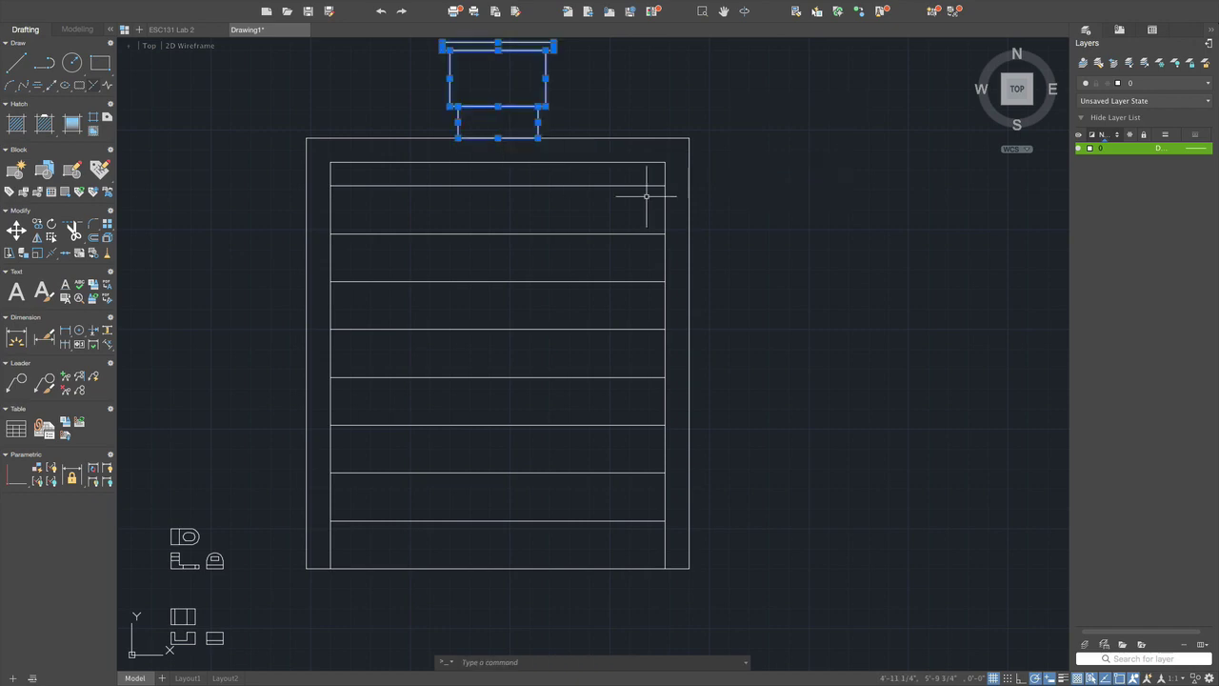
key("Escape")
scroll(754, 292, "down", 2)
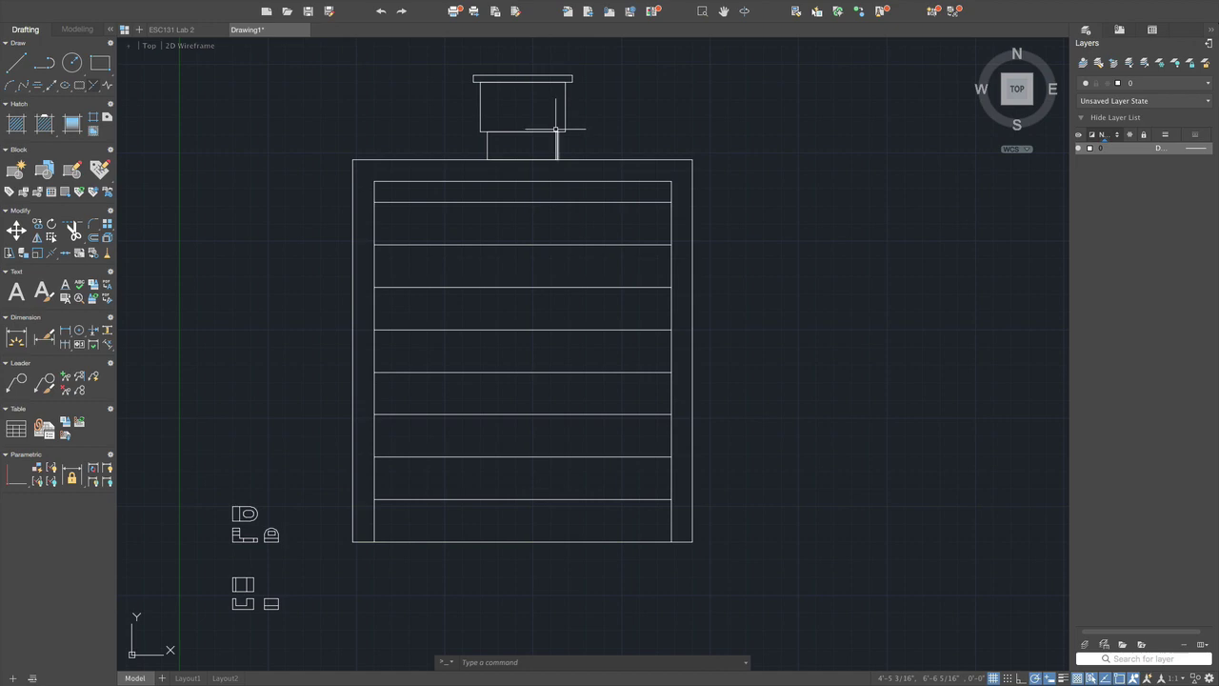
scroll(552, 128, "up", 4)
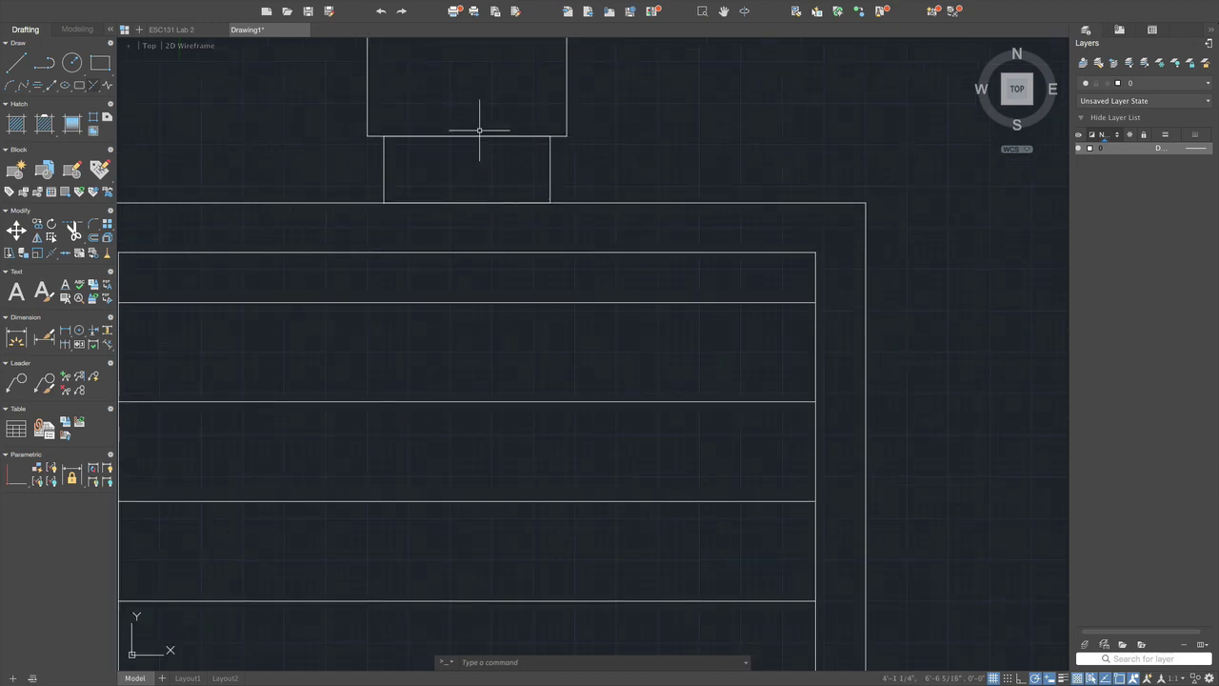
scroll(468, 127, "down", 3)
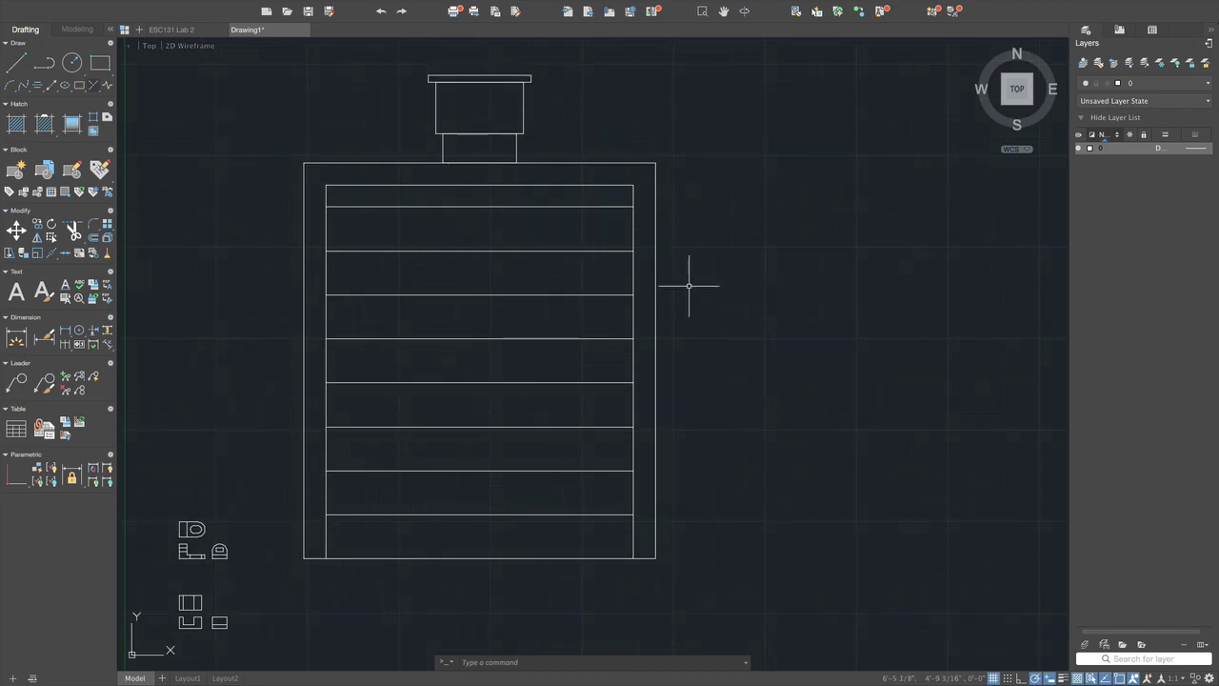
- Examine the dimensions and chamfers of exercise 3's C-shaped diagram in Adobe Reader, and return to AutoCAD
key("ctrl+Up")
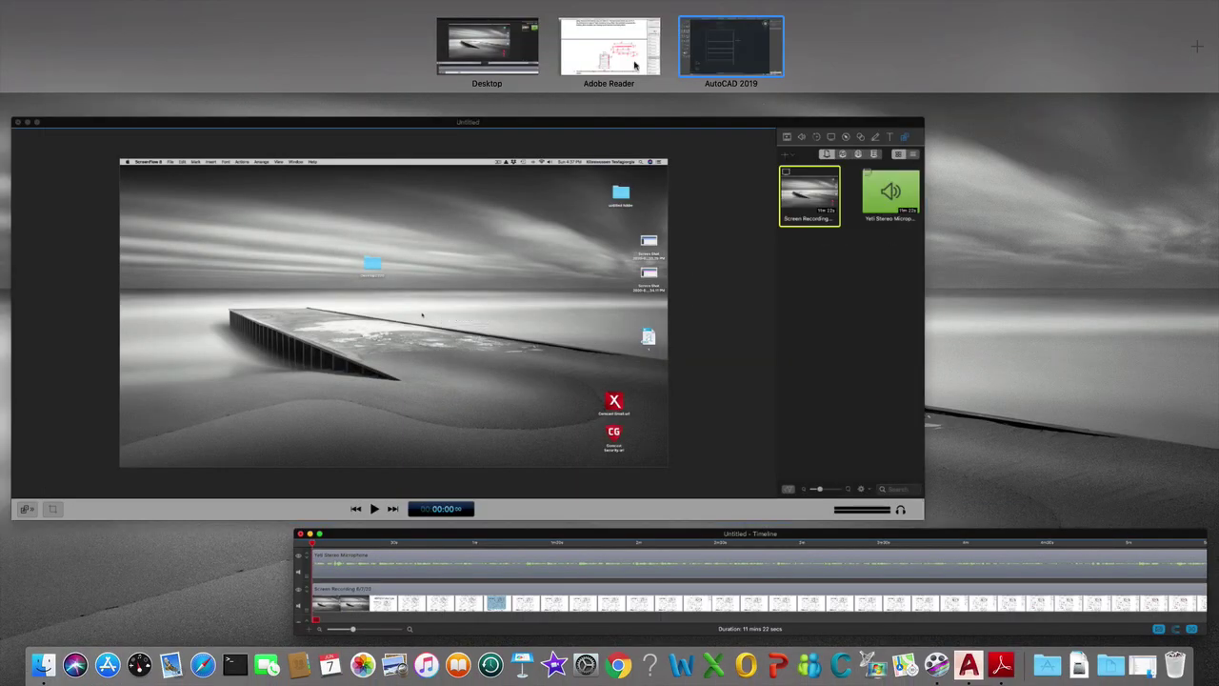
key("ctrl+Left")
scroll(622, 273, "down", 10)
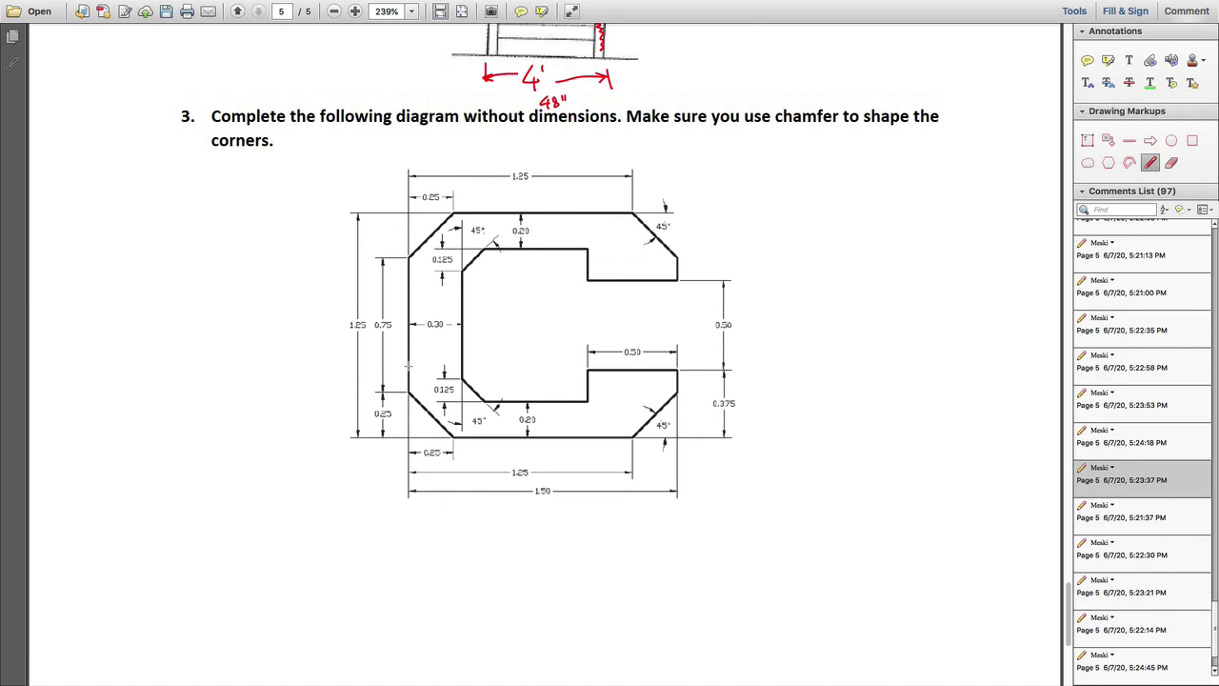
scroll(410, 372, "down", 1)
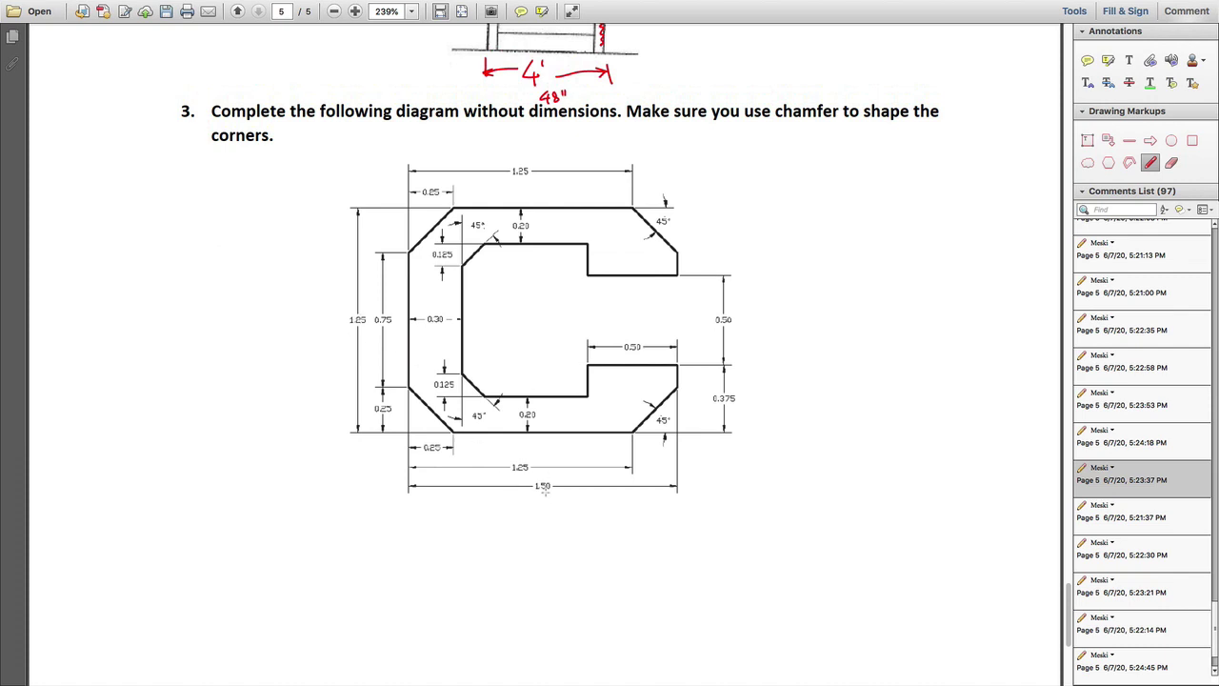
key("ctrl+Up")
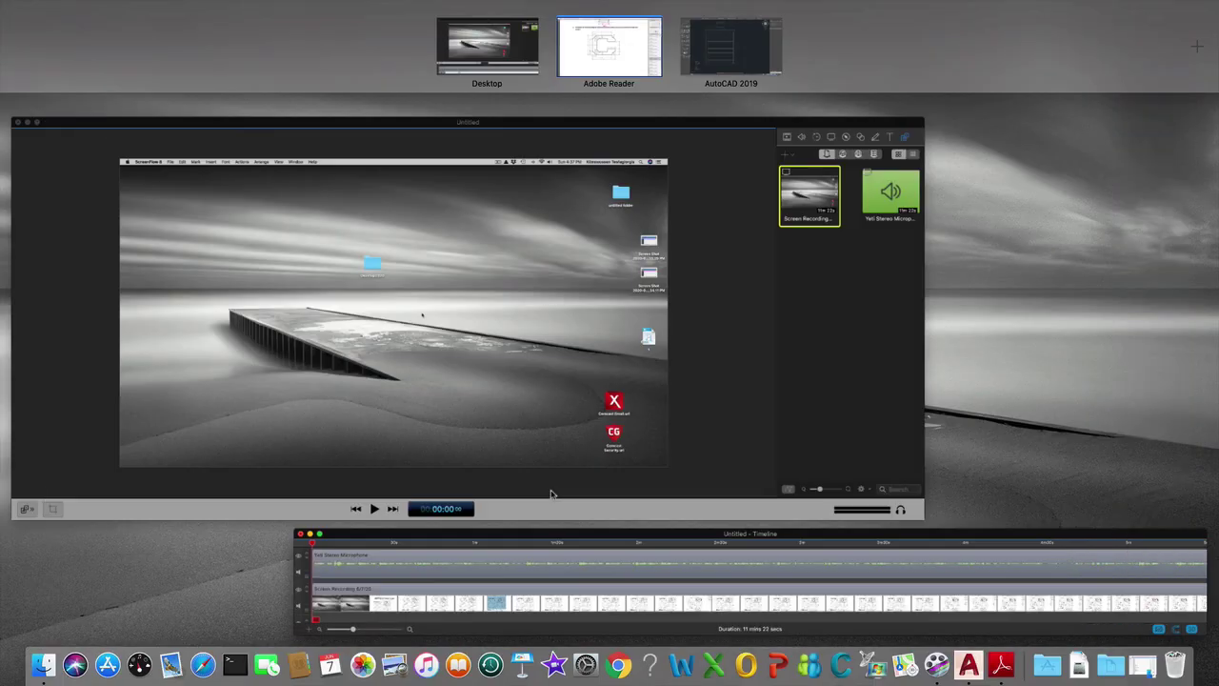
left_click(733, 65)
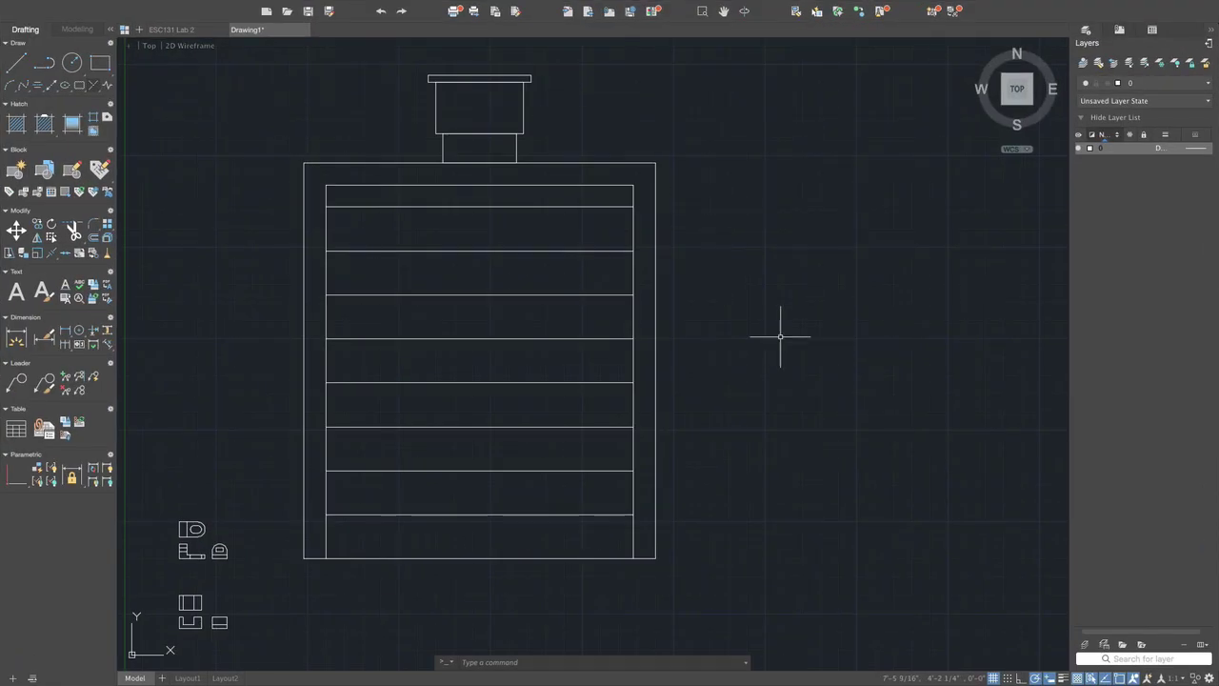
- Draw a closed rectangle 1.5" wide by 1.25" high with lines in an empty area beside the chimney drawing
scroll(910, 289, "up", 5)
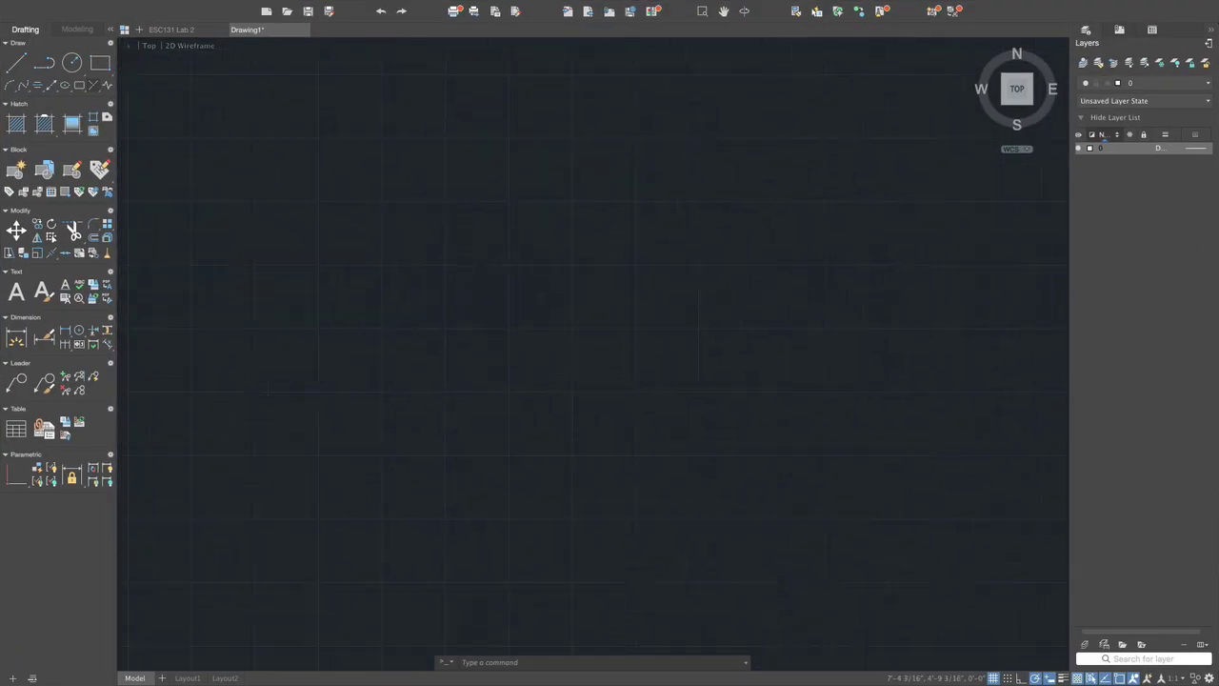
scroll(466, 276, "up", 3)
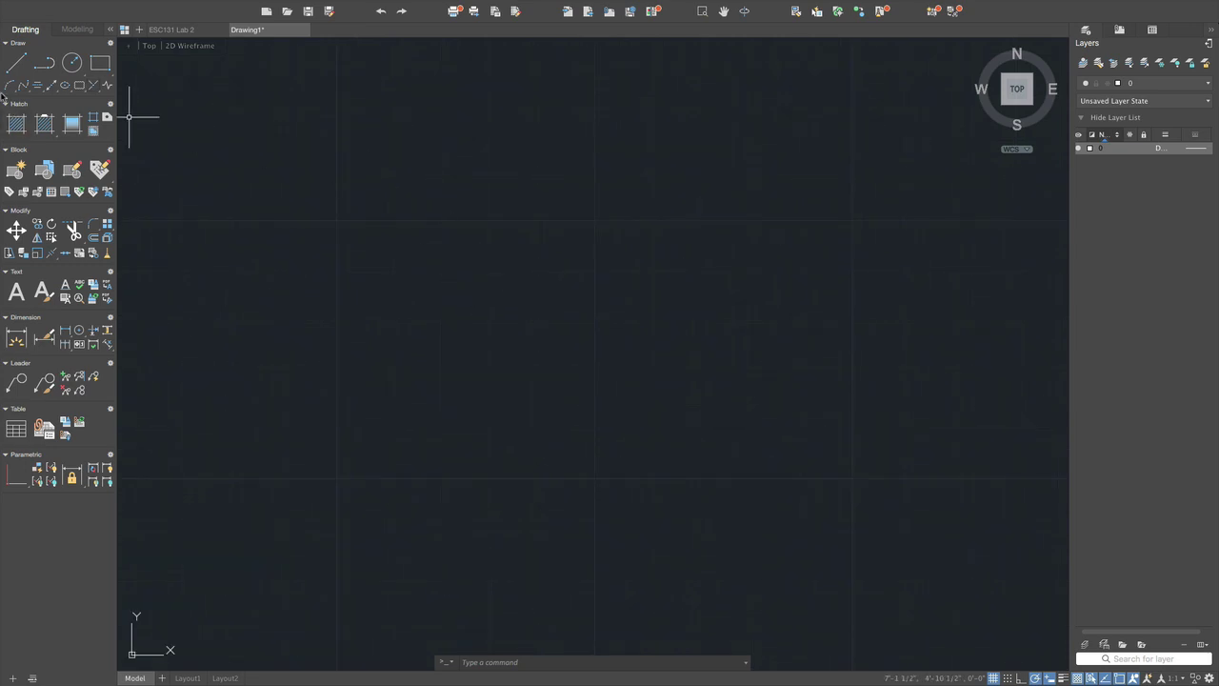
left_click(16, 63)
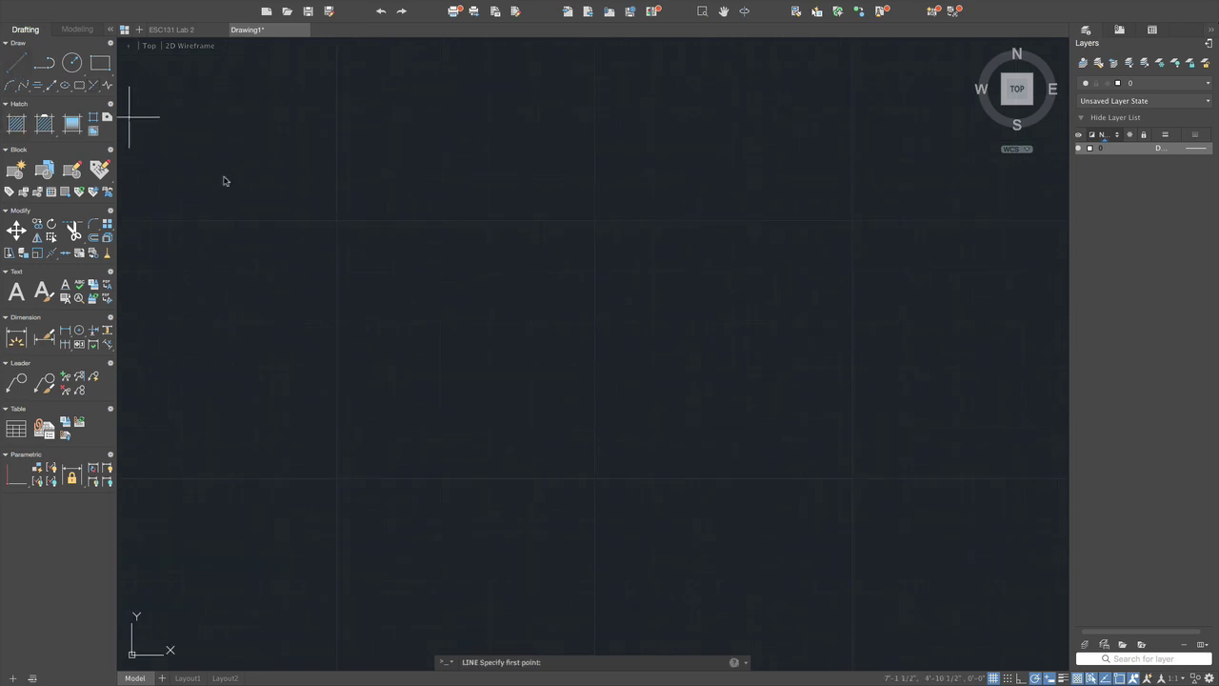
left_click(534, 322)
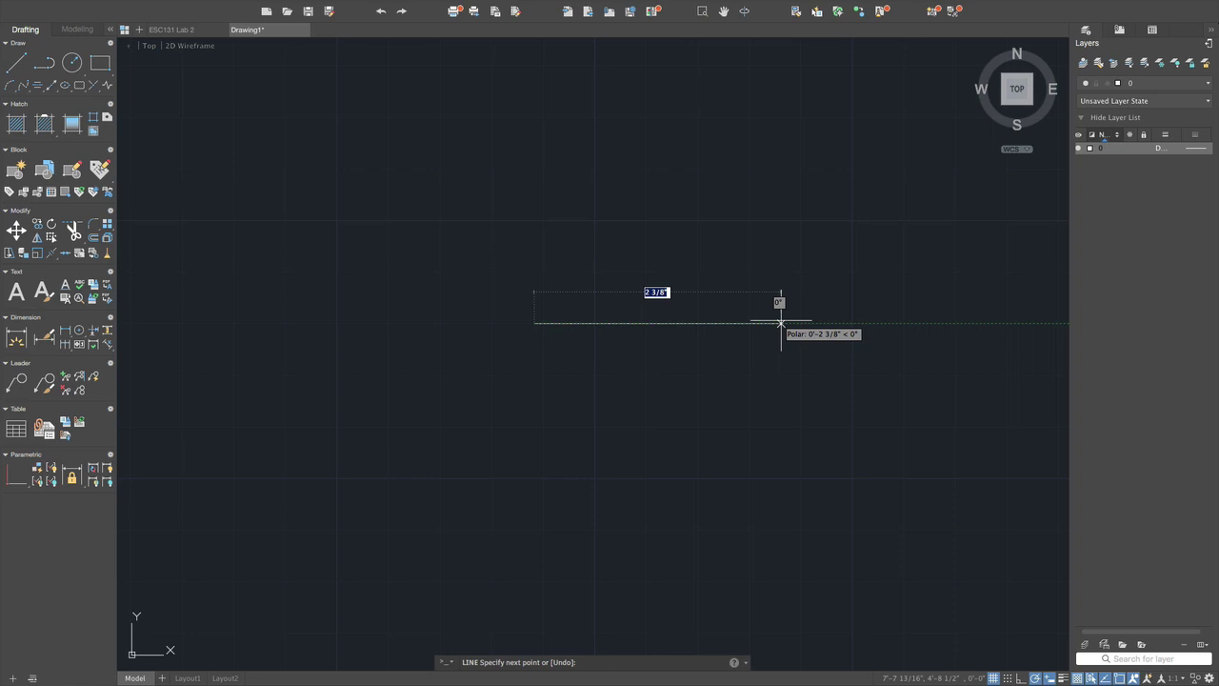
type("1.5")
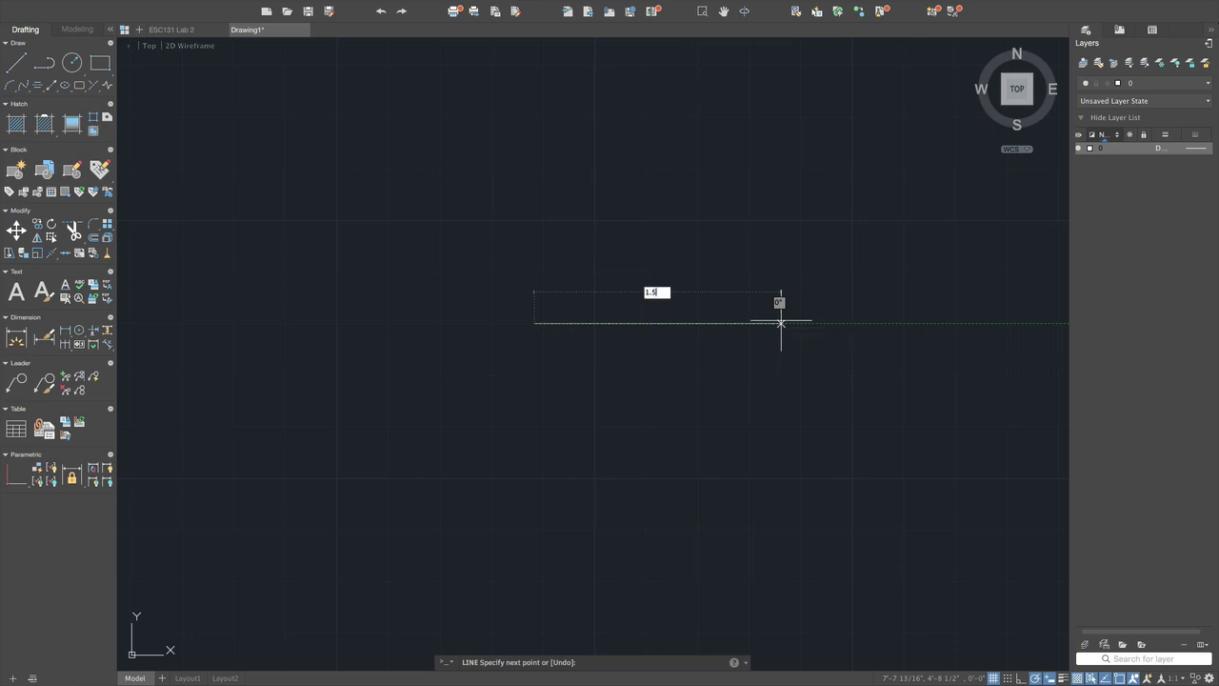
key("Return")
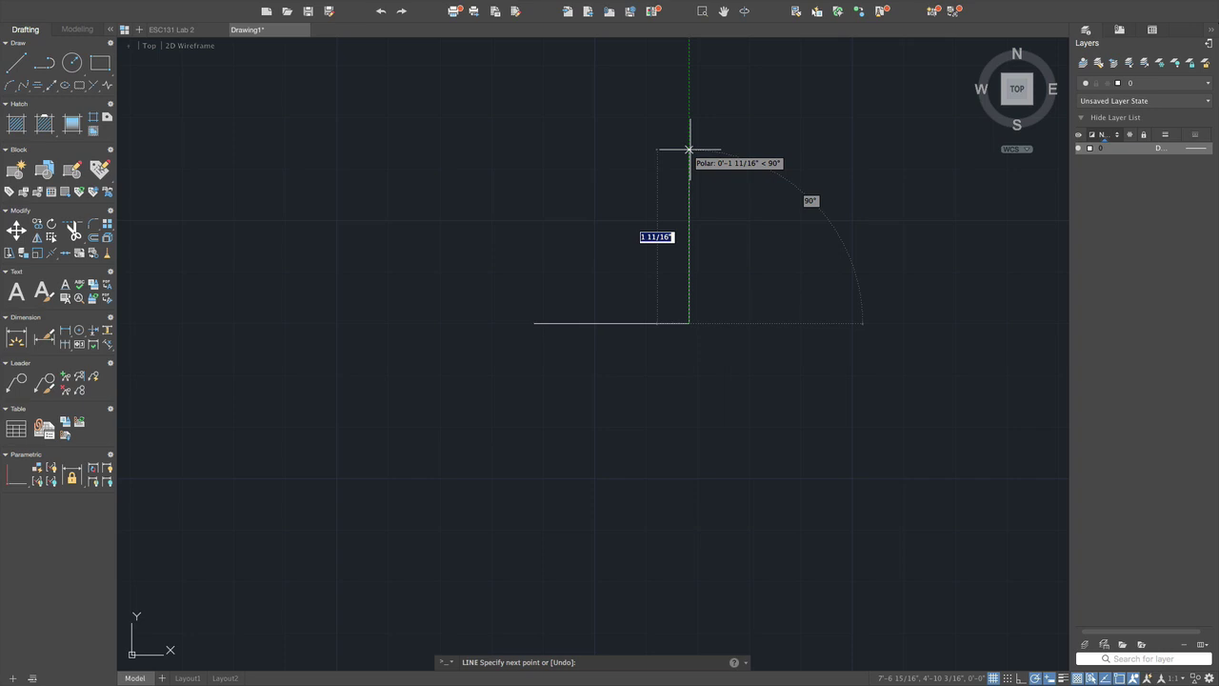
type("1.25")
key("Return")
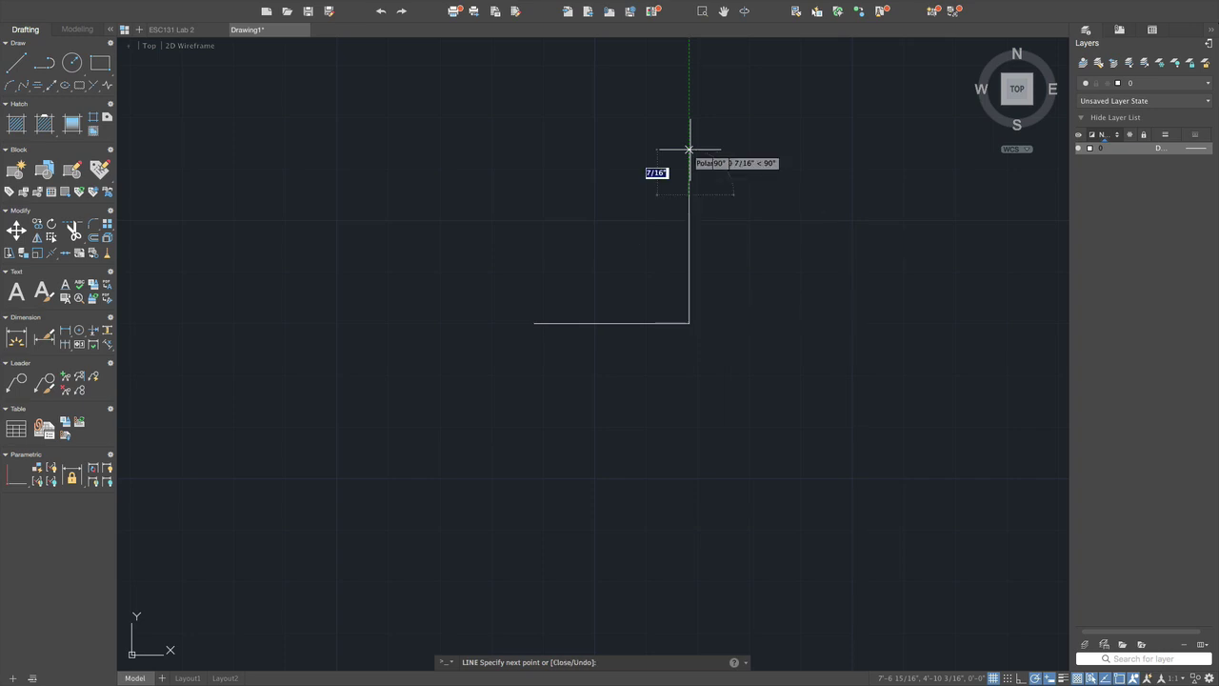
type("1")
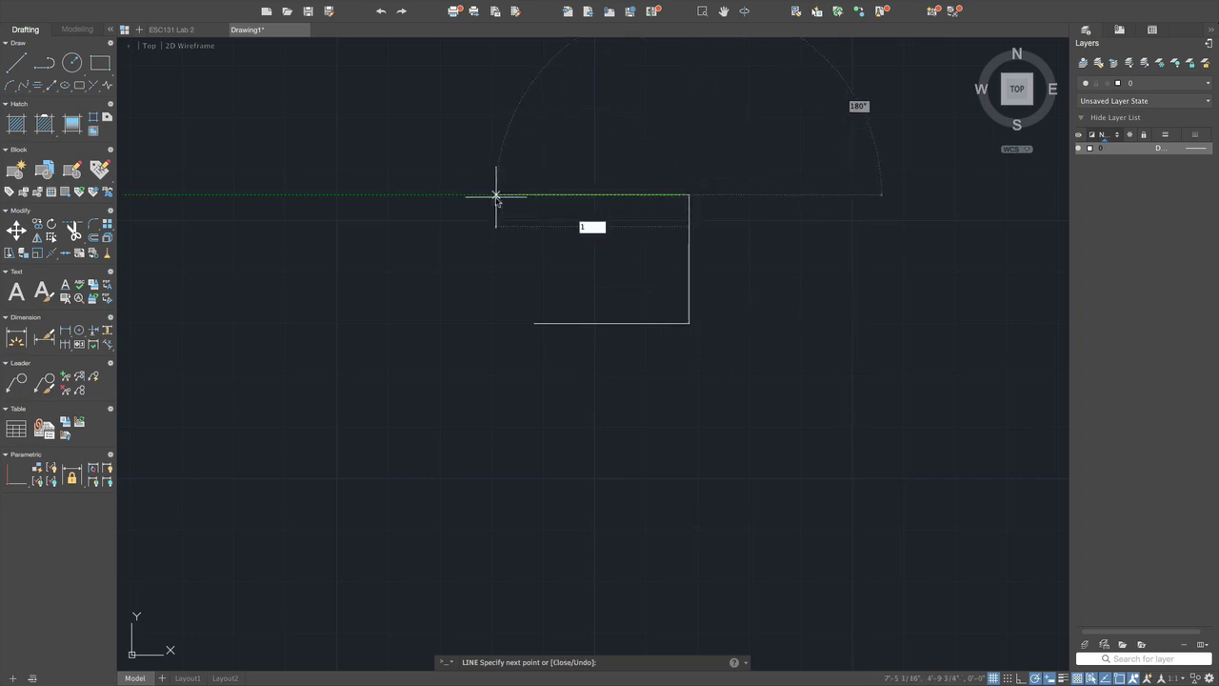
type(".5")
key("Return")
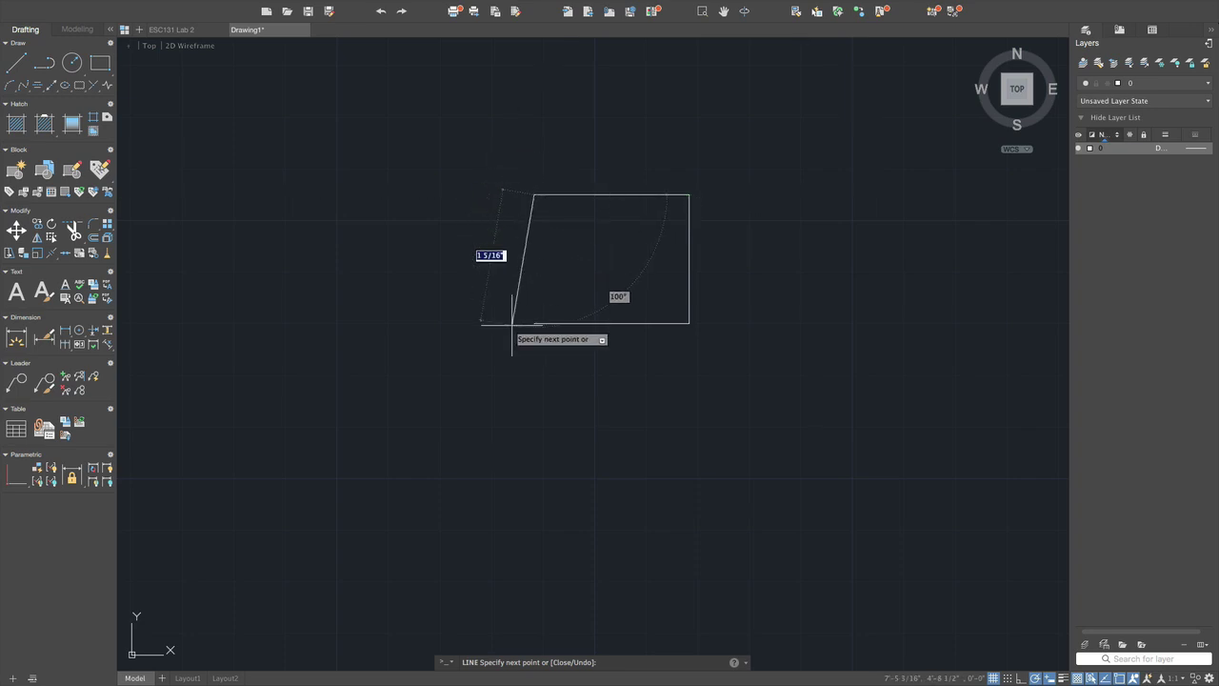
type("c")
key("Return")
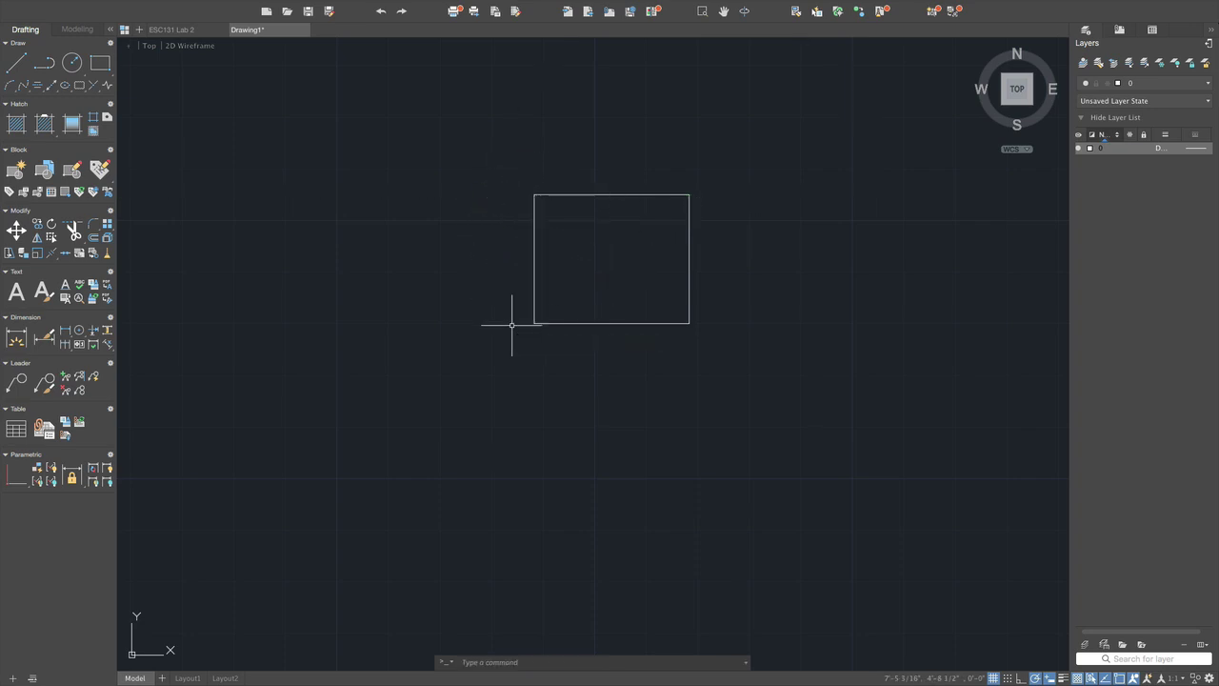
- Check exercise 3's diagram in Adobe Reader, and in AutoCAD offset the rectangle's left edge 0.3" inward
type("3")
key("Escape")
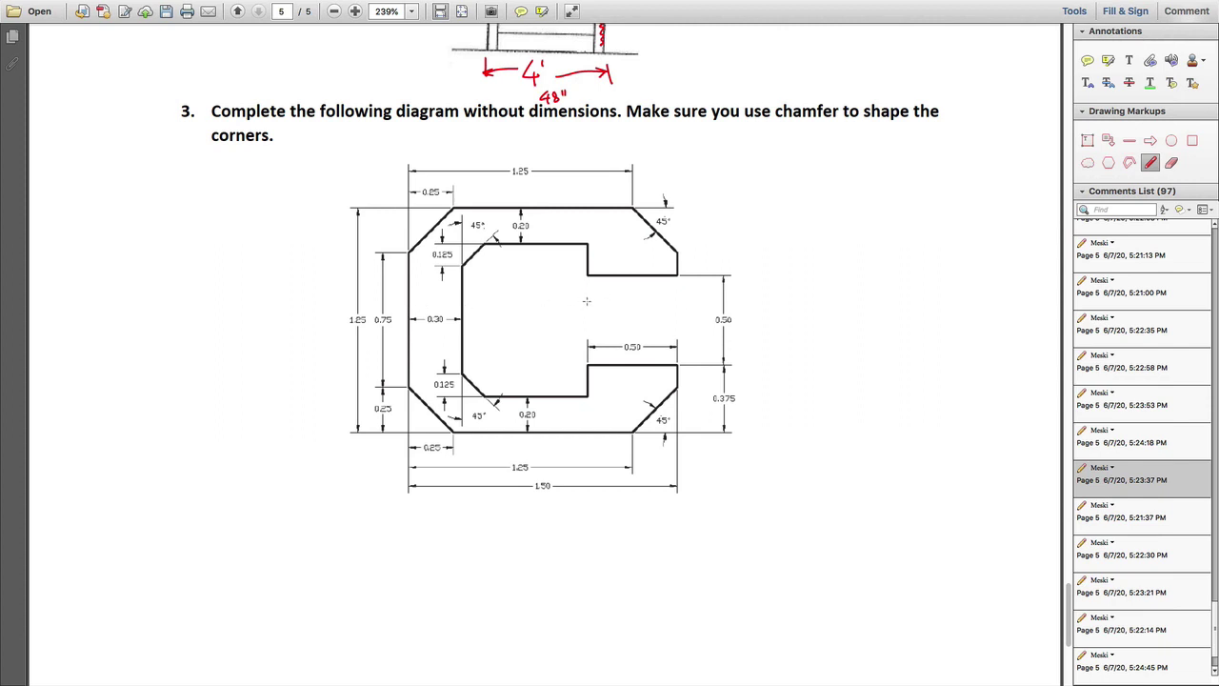
key("super+Tab")
key("super+Tab")
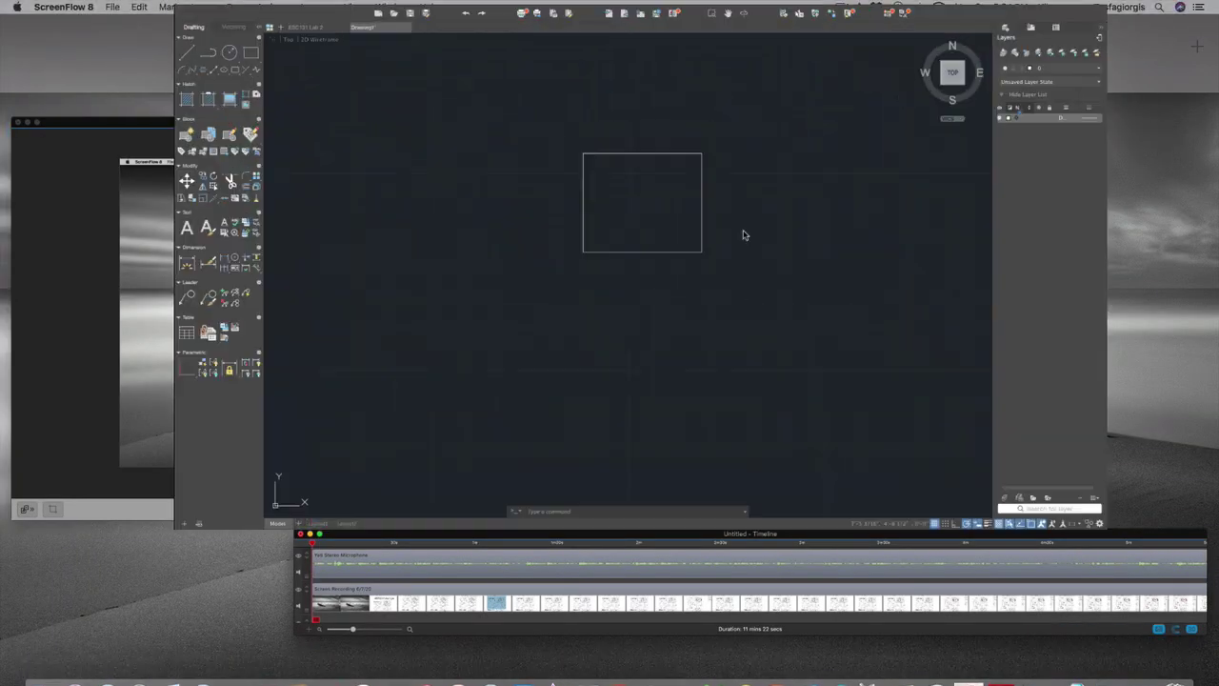
type("o")
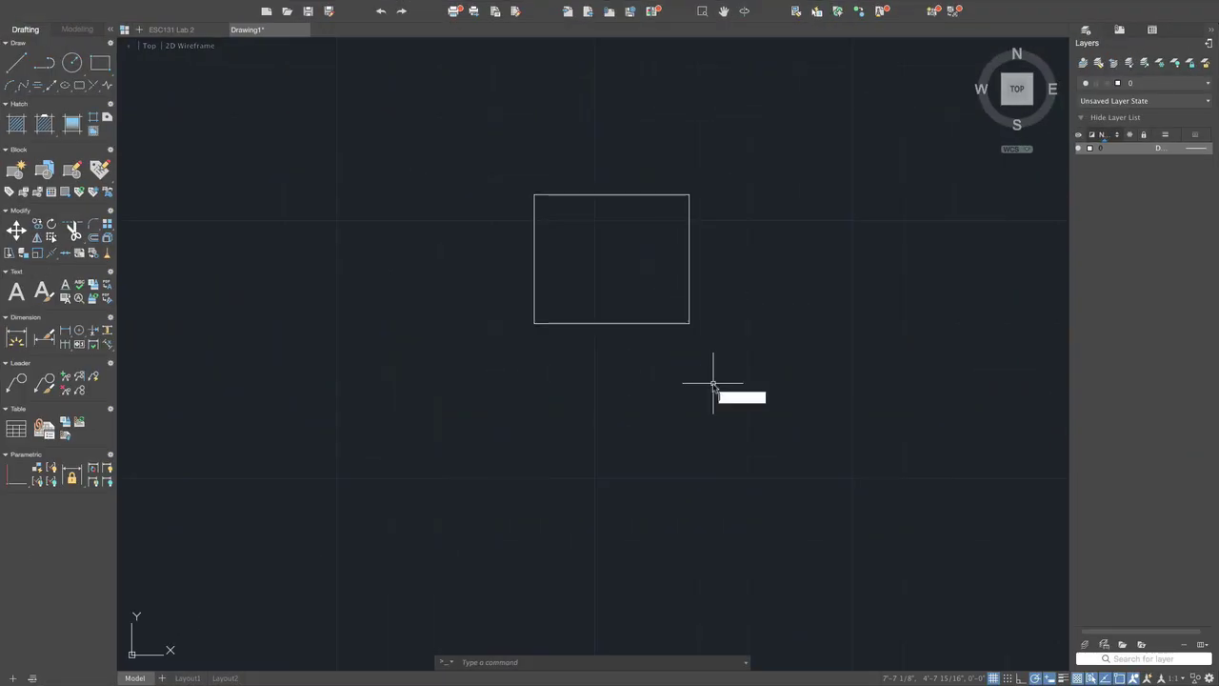
key("Escape")
type("o")
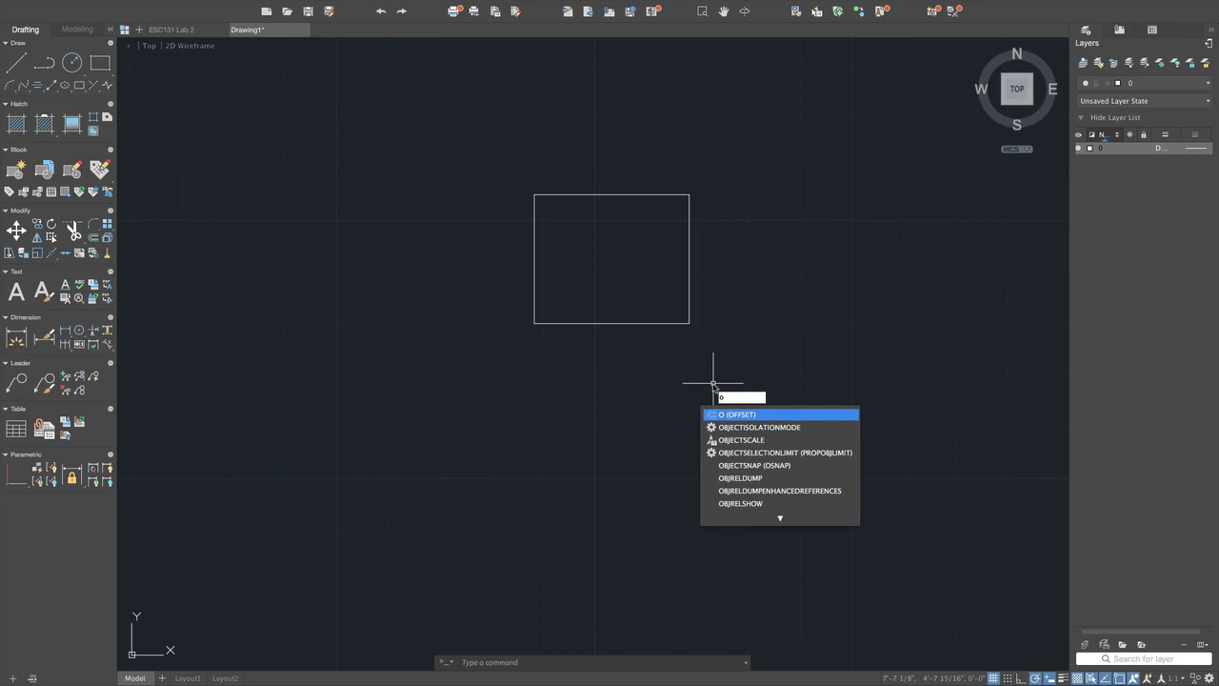
key("Return")
type("0.5")
key("Return")
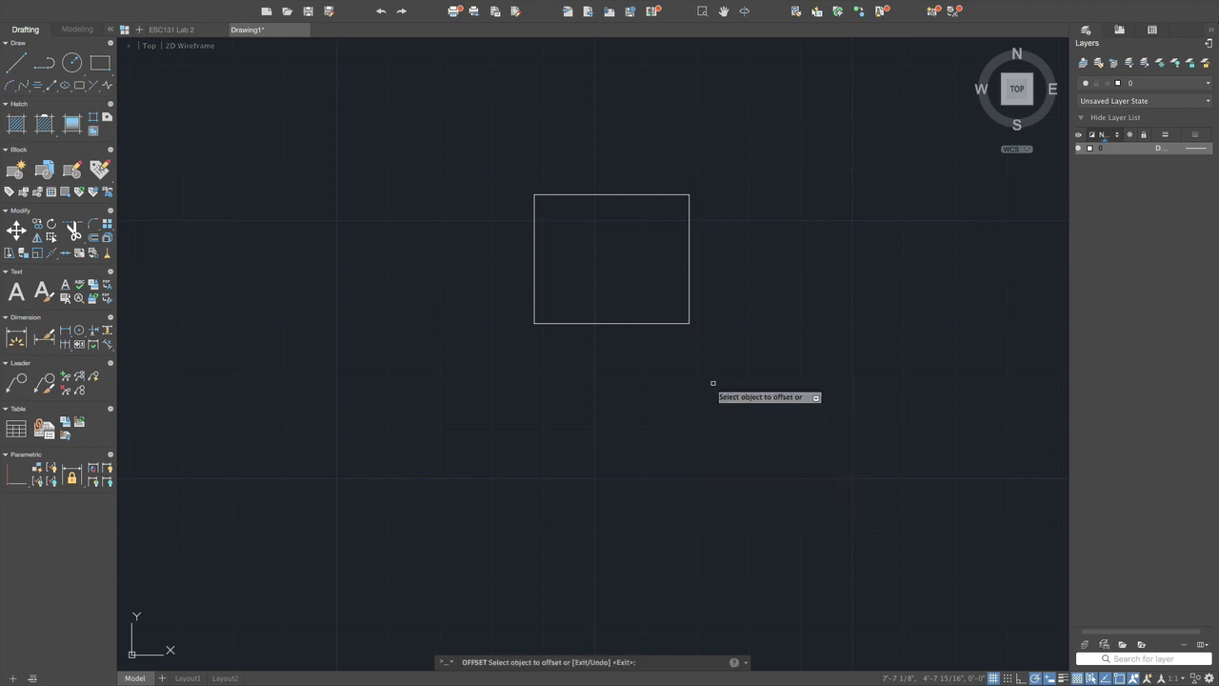
left_click(533, 254)
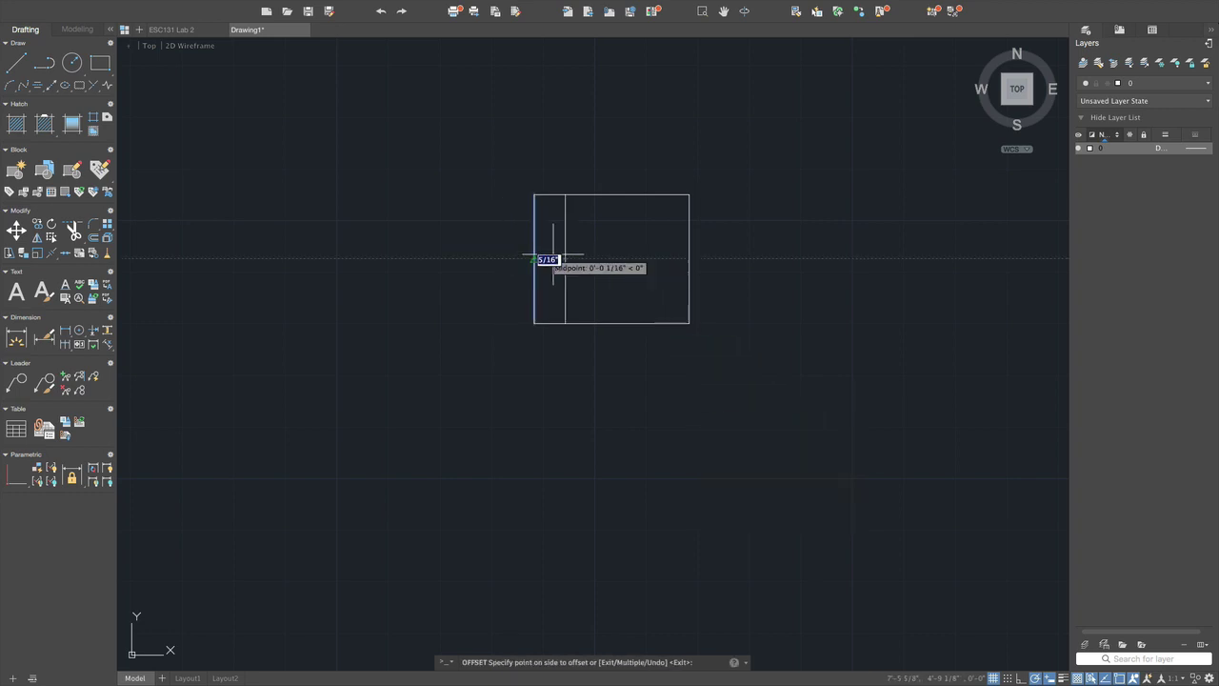
left_click(586, 255)
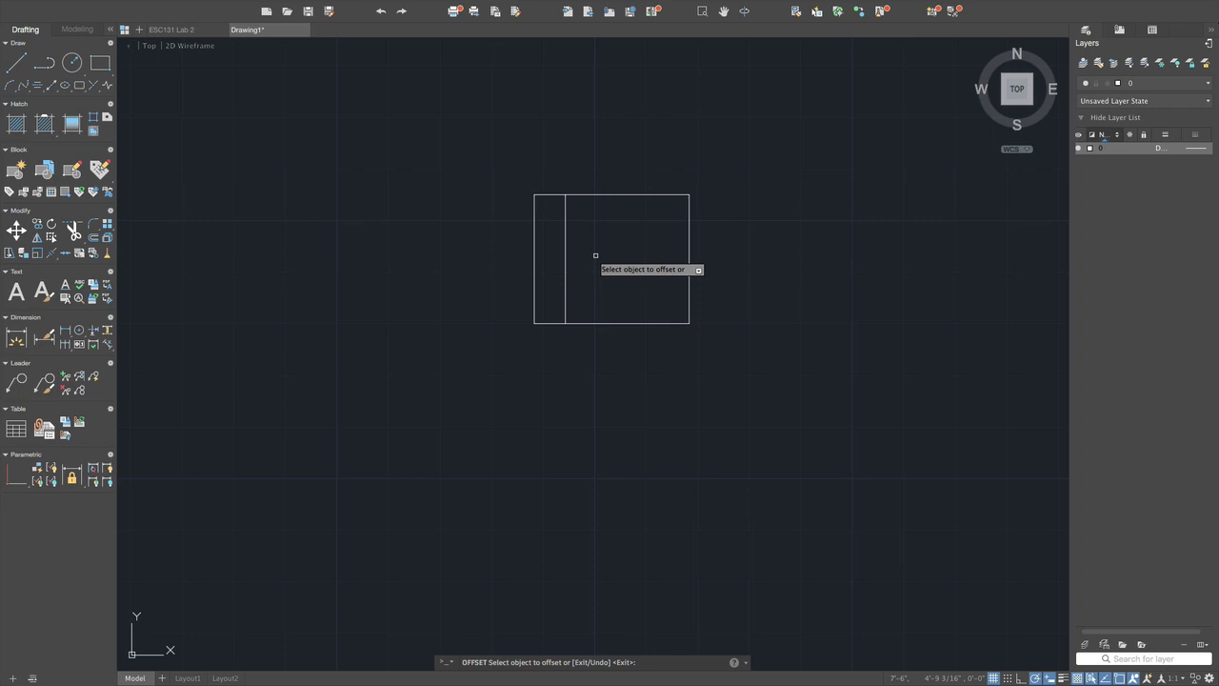
key("Return")
- Offset the rectangle's right edge 0.5" inward
key("Return")
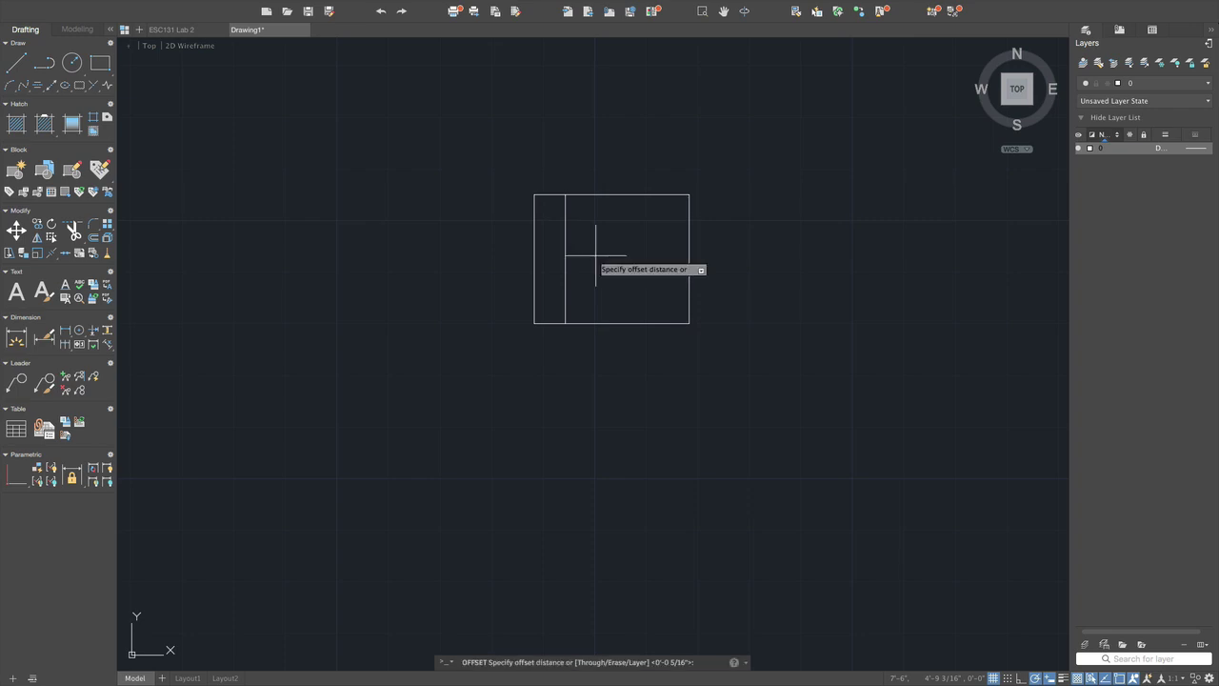
type("0.5")
key("Return")
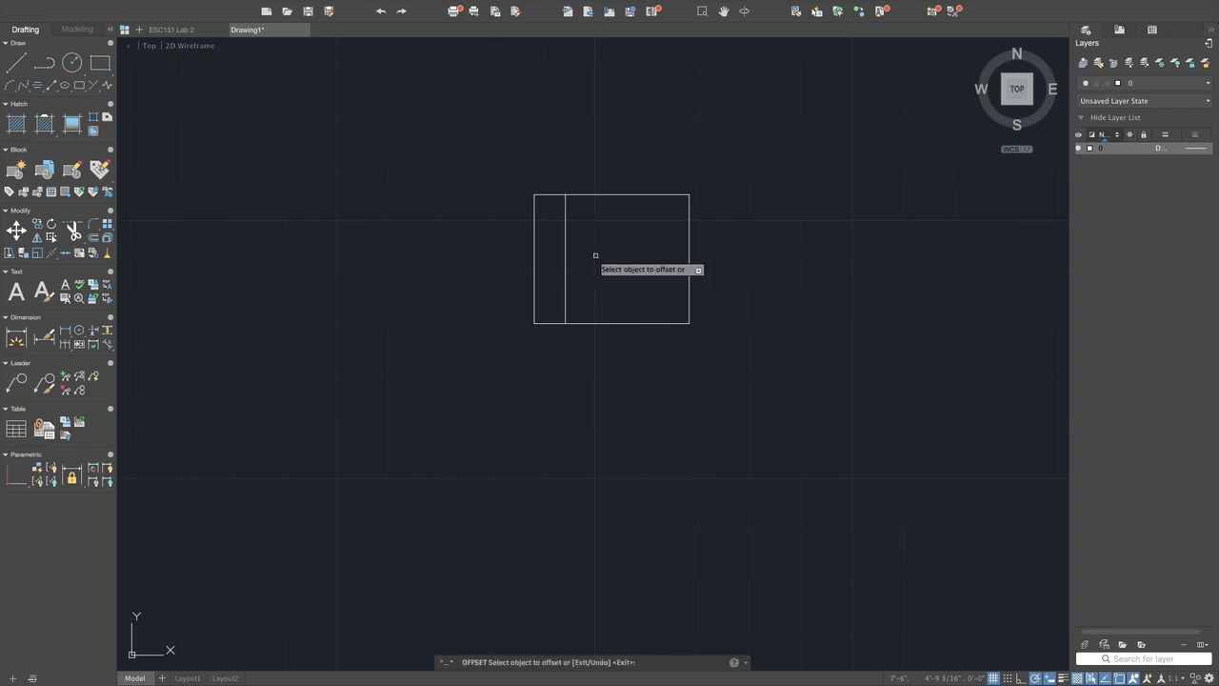
left_click(691, 252)
left_click(640, 265)
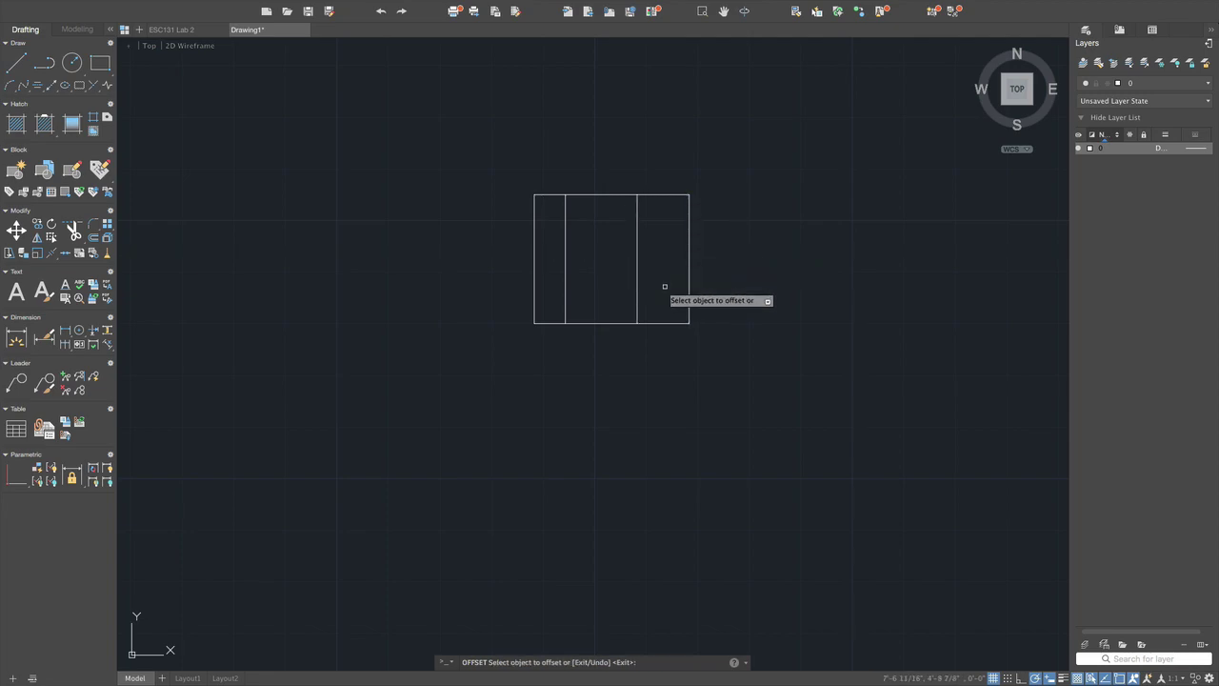
- Check the wall thickness in Adobe Reader's exercise 3 diagram, and in AutoCAD offset the rectangle's top and bottom edges 0.2" inward
key("super+Tab")
left_click(621, 59)
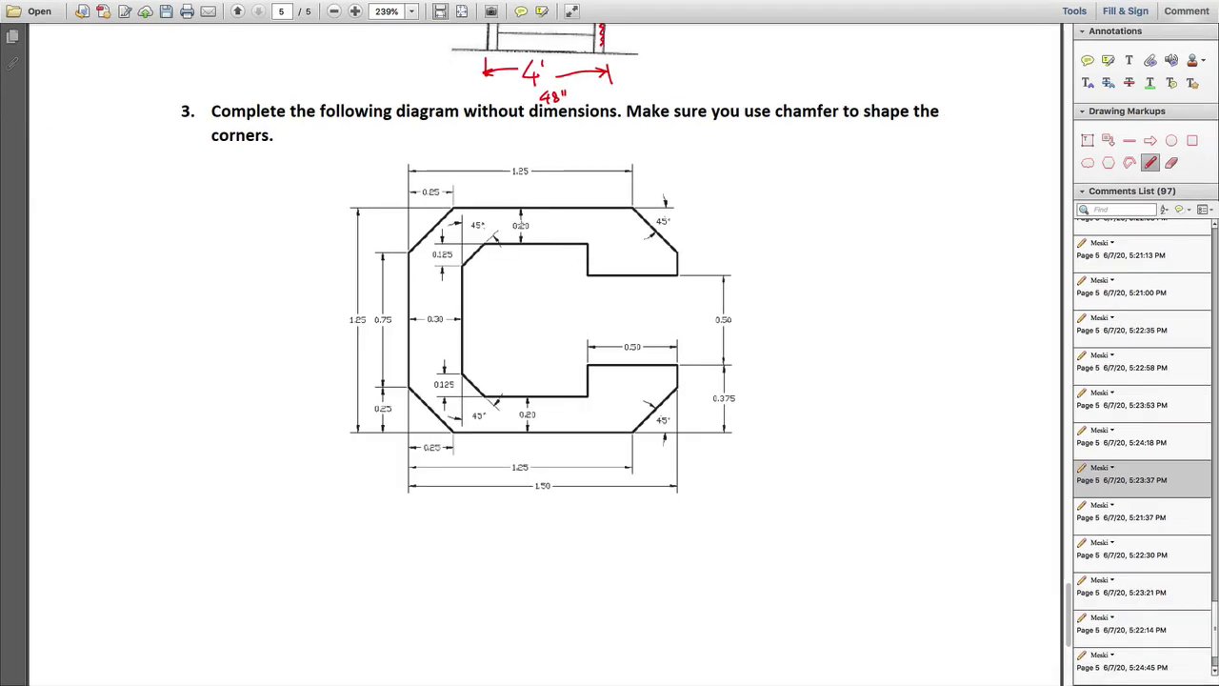
key("ctrl+Up")
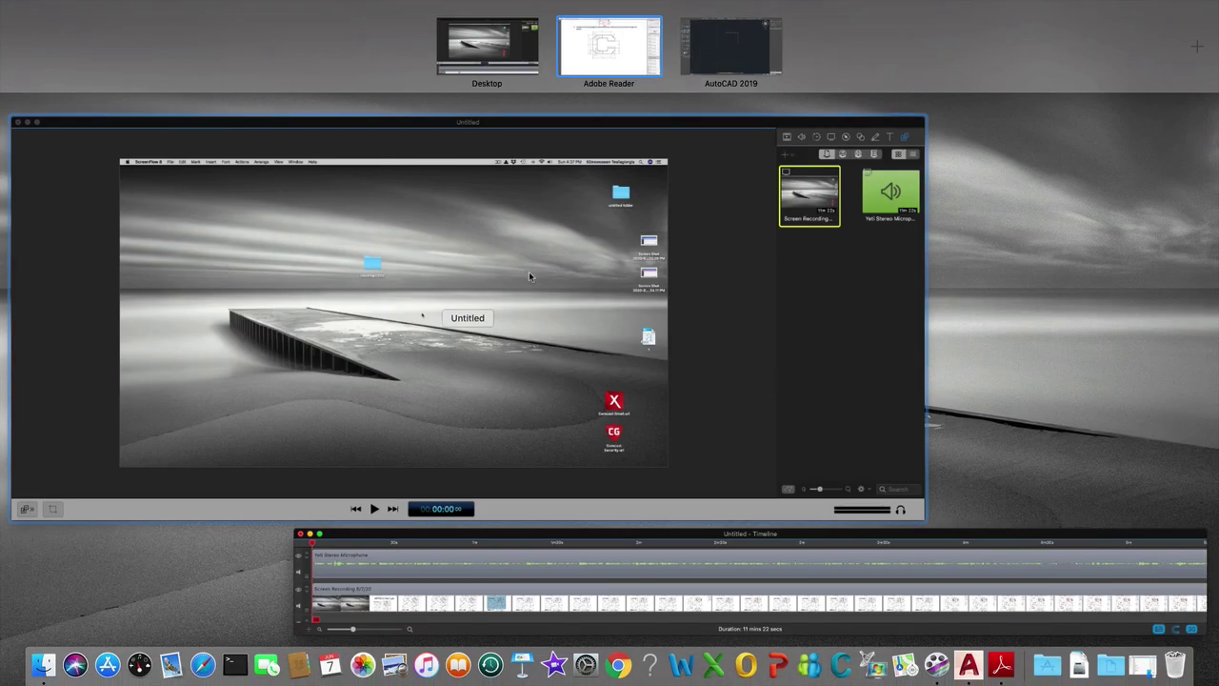
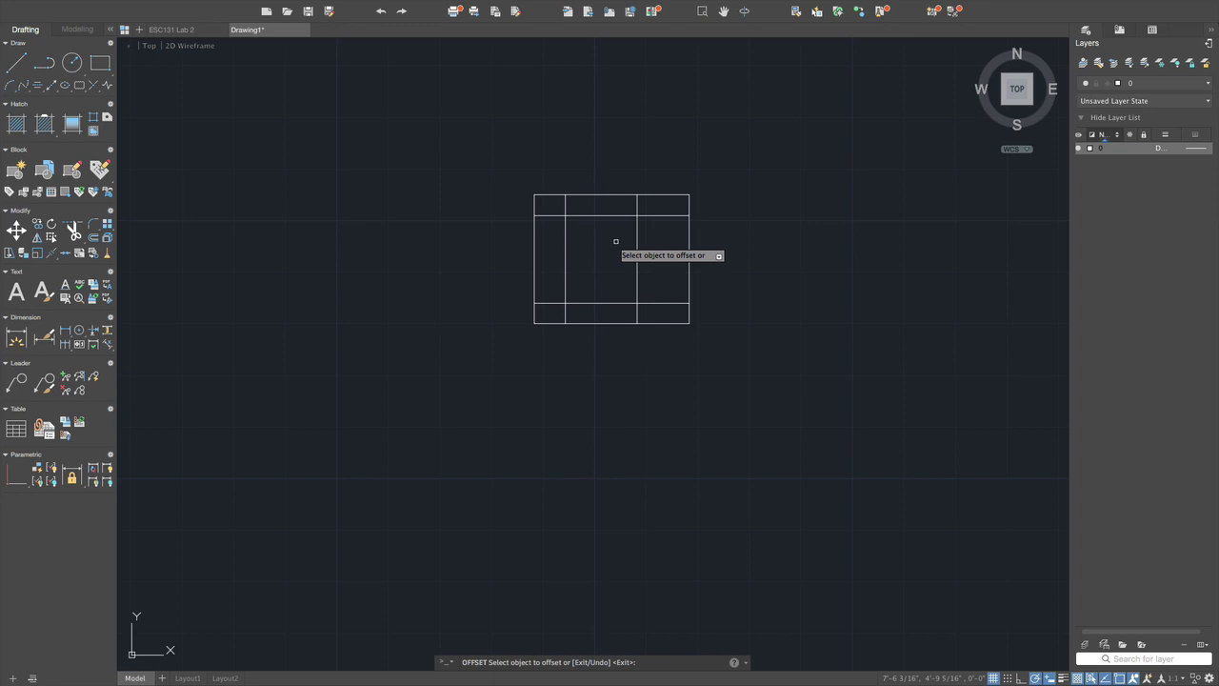
key("Escape")
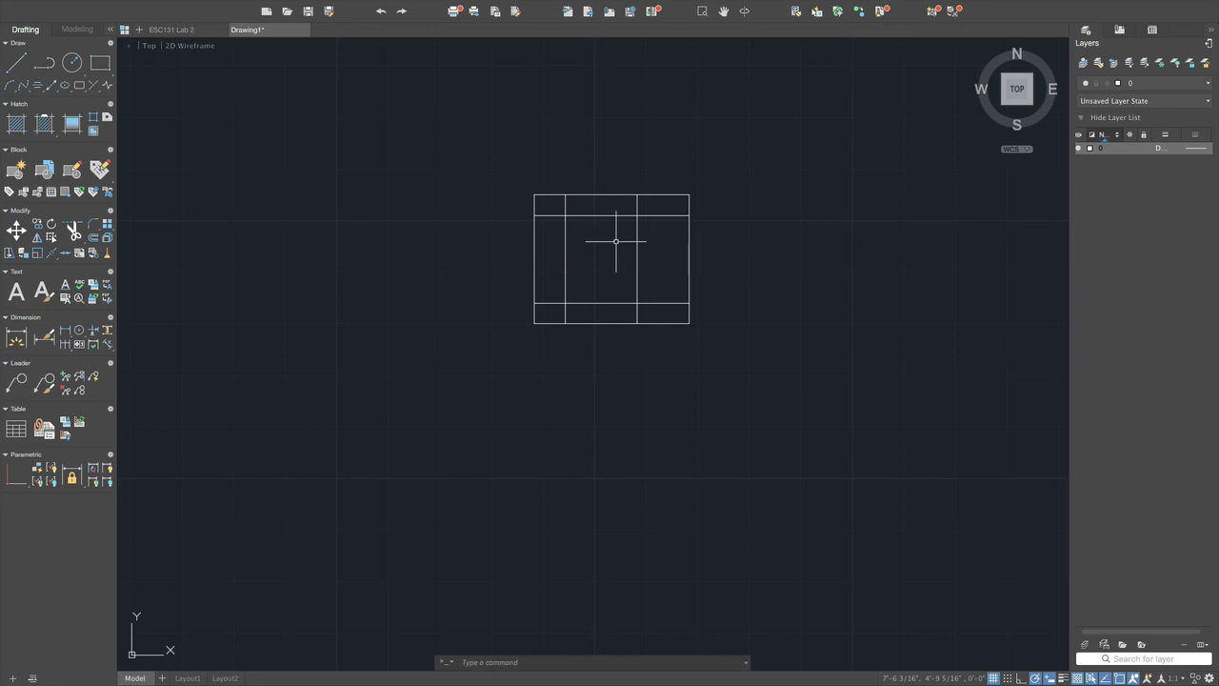
- Trim the overhanging ends of the four offset lines, keeping only the inner rectangle within the outer one
type("tr")
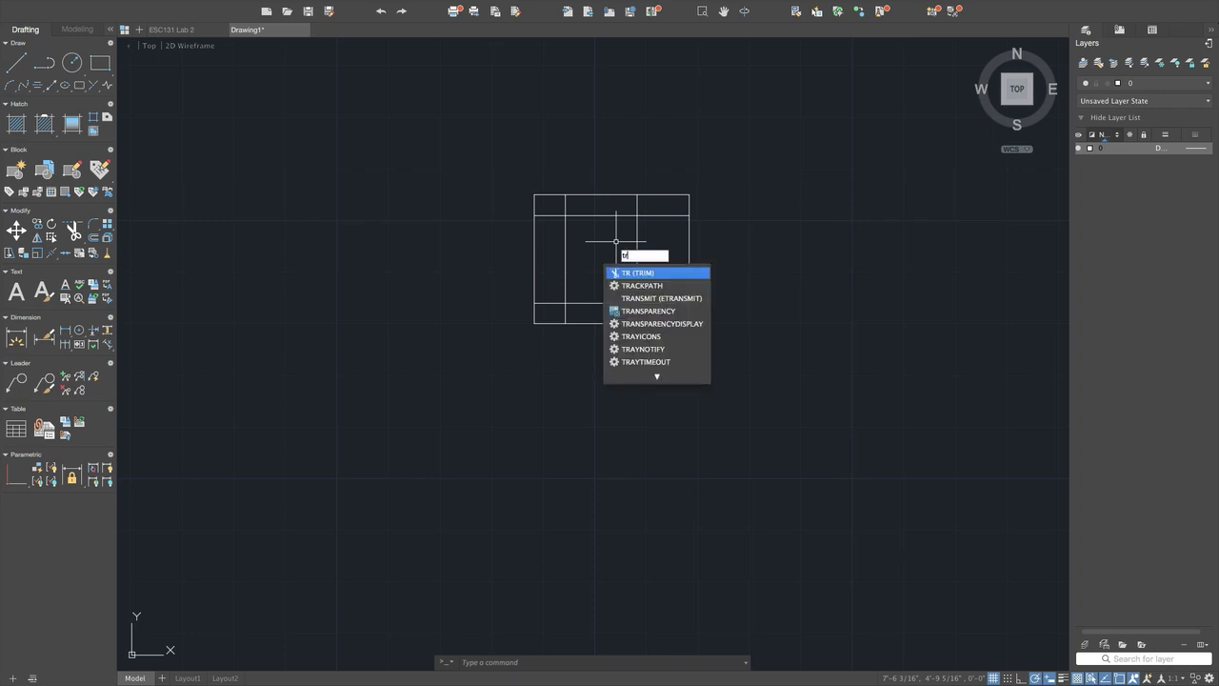
key("Return")
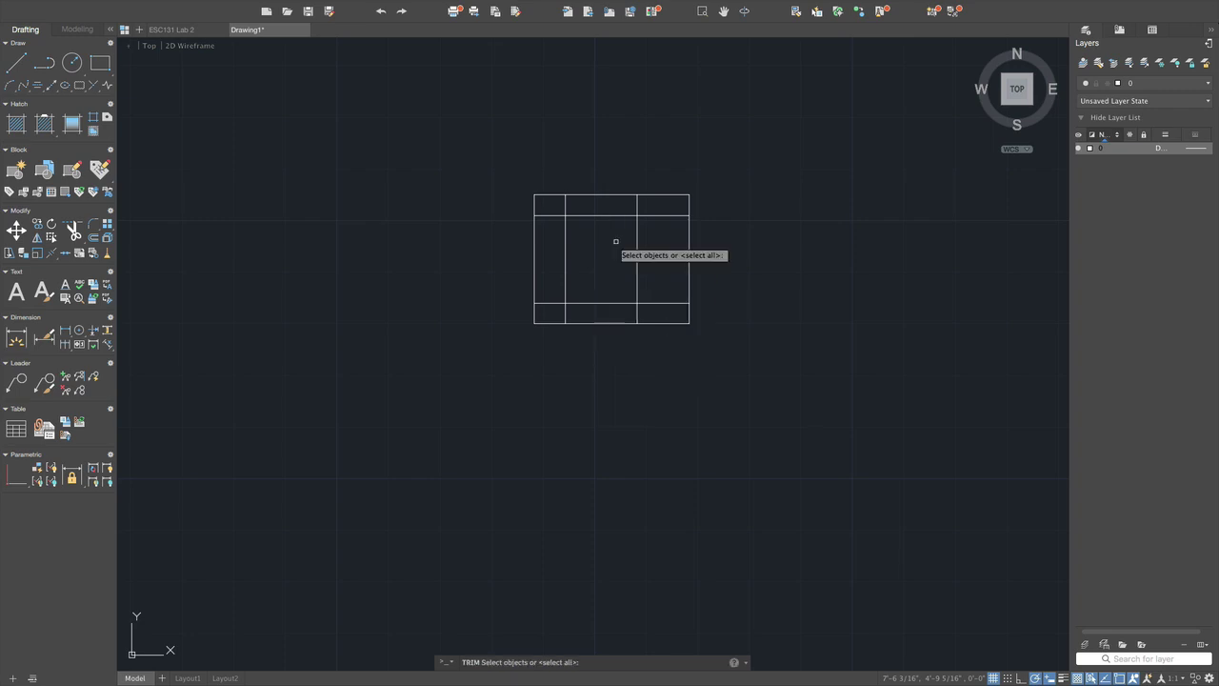
mouse_move(506, 162)
left_mouse_down()
mouse_move(810, 163)
mouse_move(457, 299)
left_mouse_up()
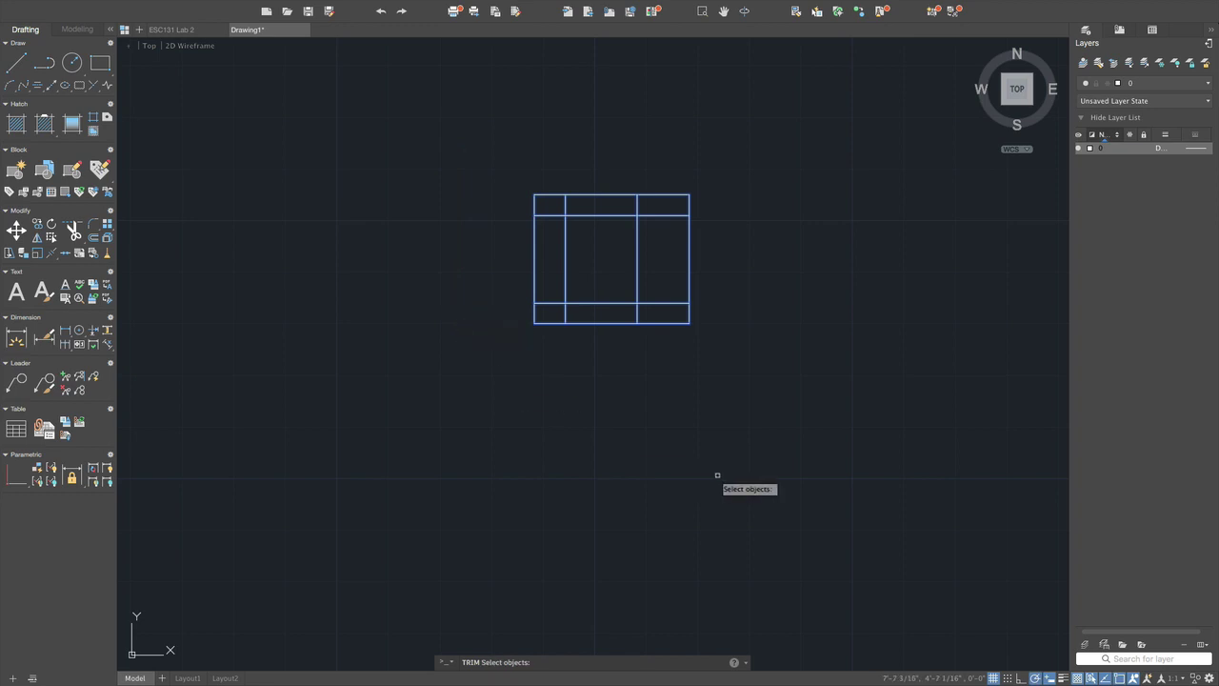
key("Return")
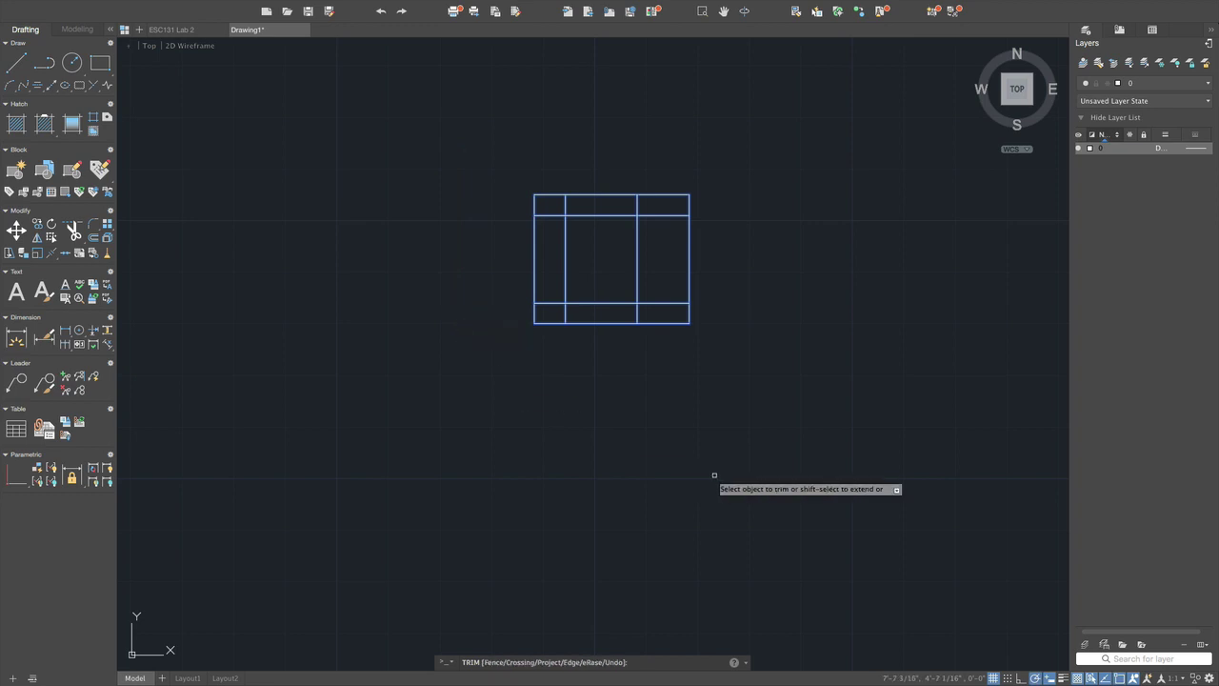
left_click(657, 215)
left_click(655, 303)
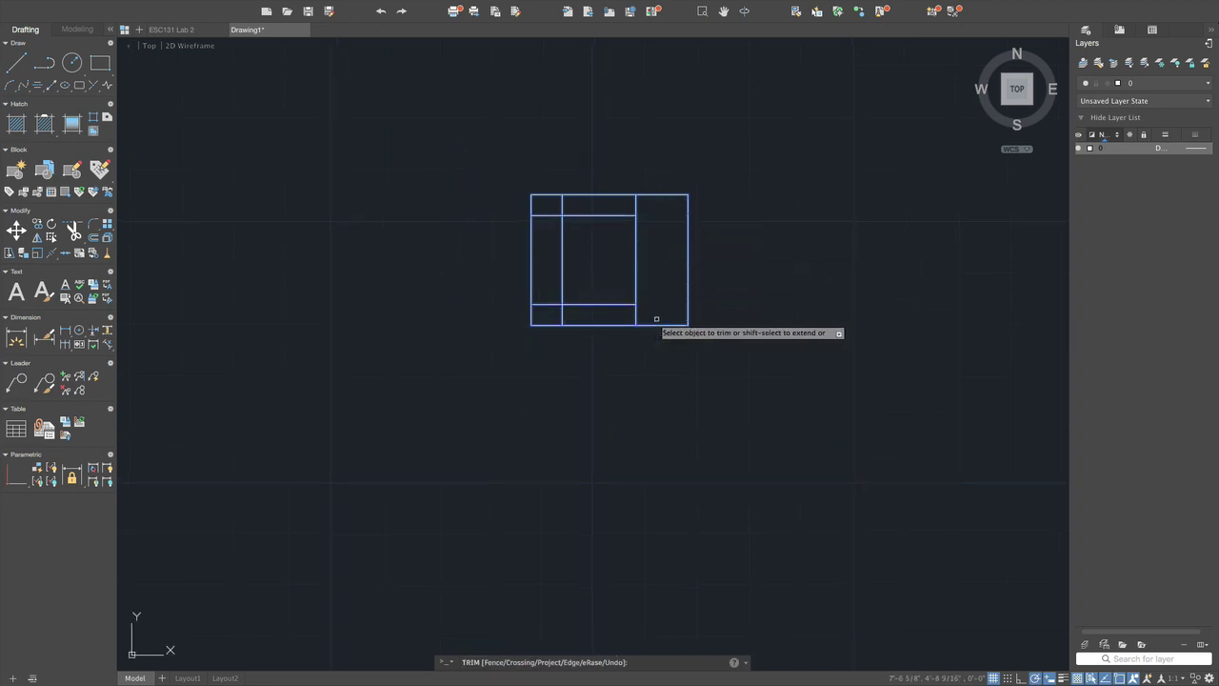
left_click(549, 204)
left_click(667, 199)
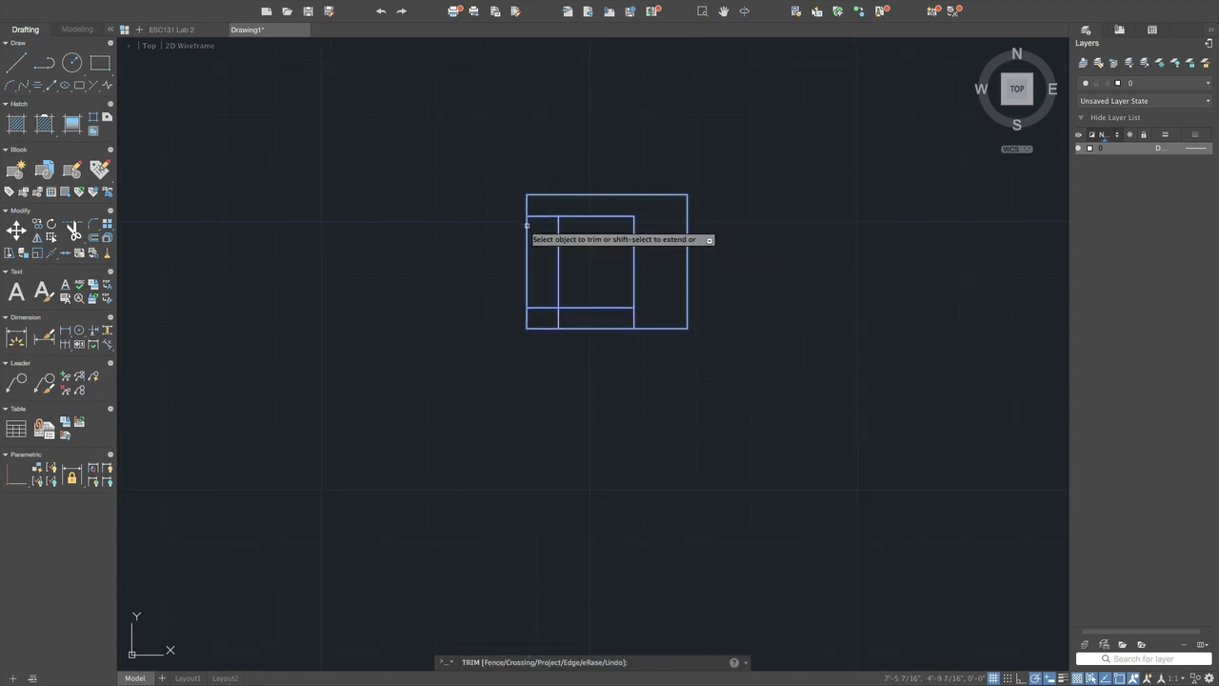
left_click(545, 203)
left_click(548, 314)
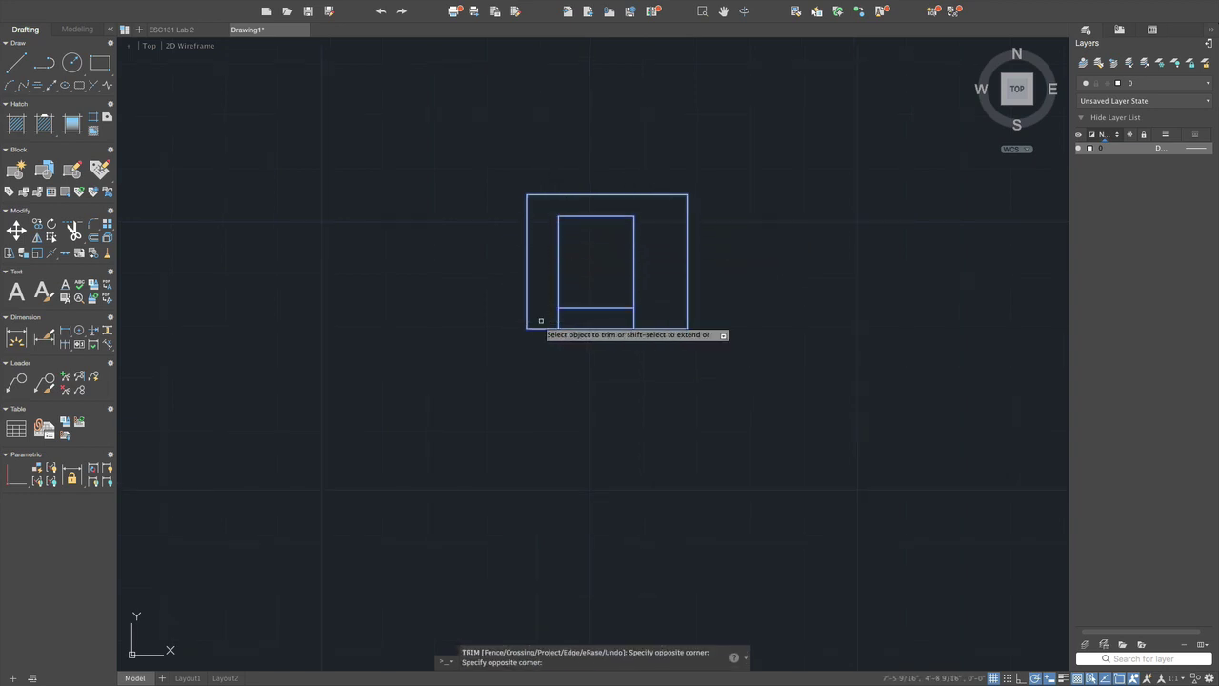
left_click(546, 320)
left_click(653, 320)
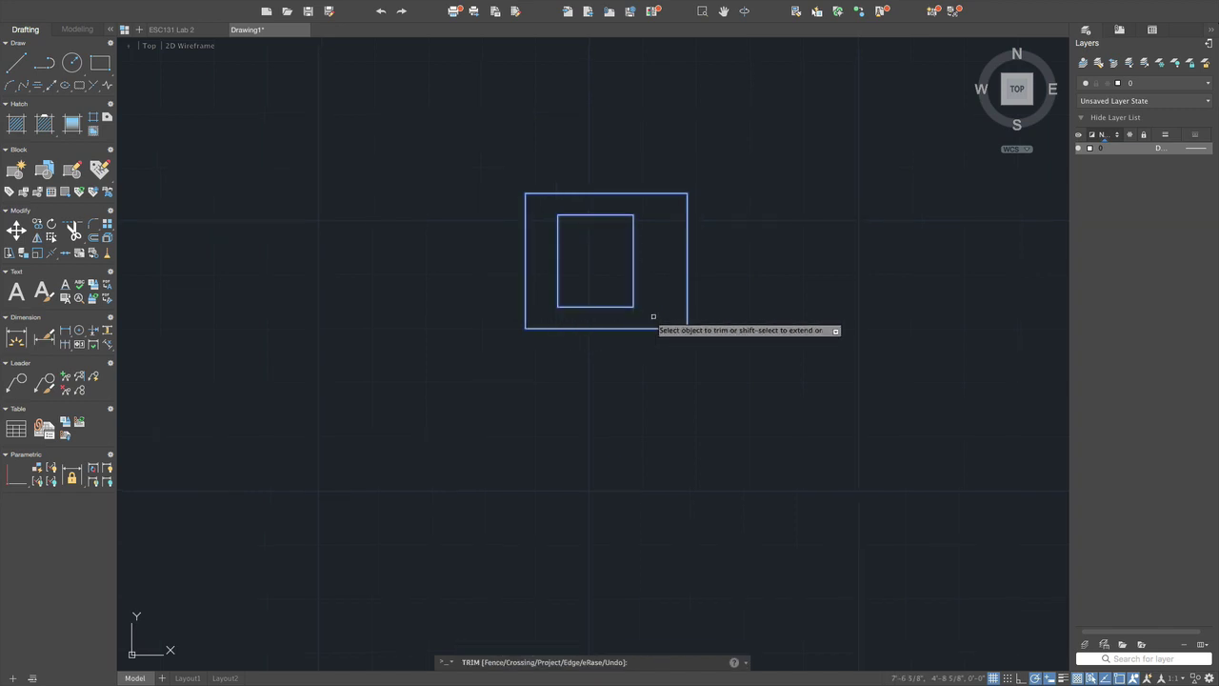
key("Escape")
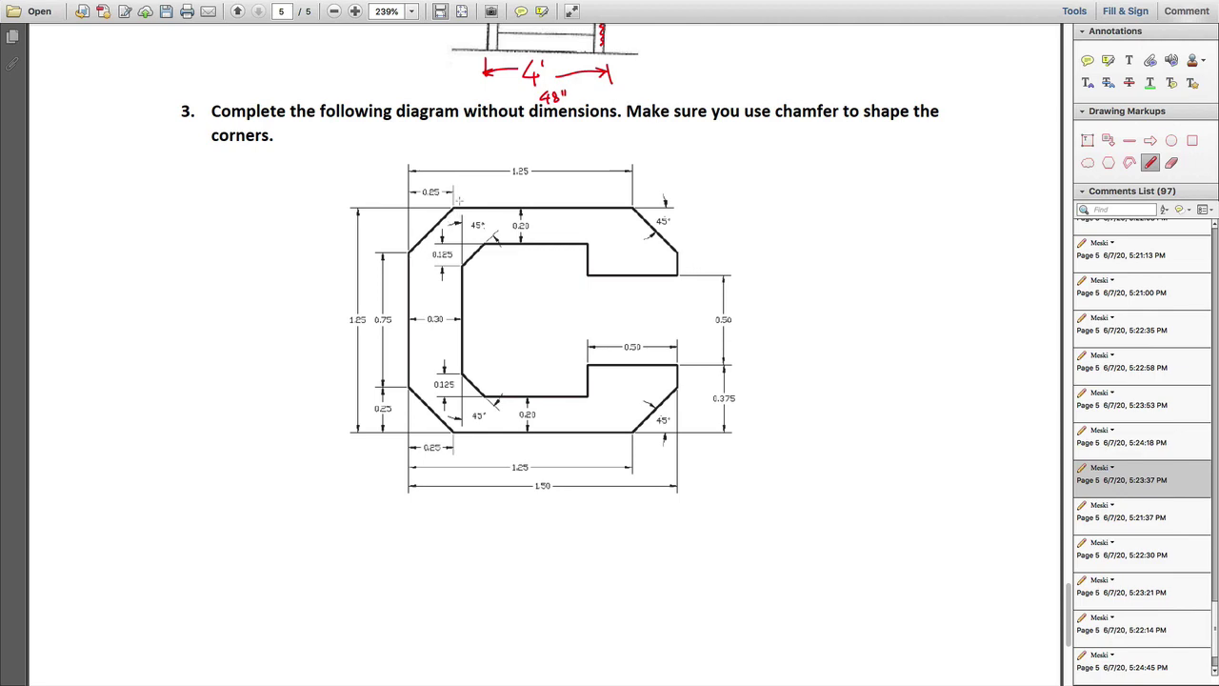
- Check exercise 3's diagram in Adobe Reader, and in AutoCAD chamfer the outer rectangle's top-left corner with both distances 0.25"
key("ctrl+Up")
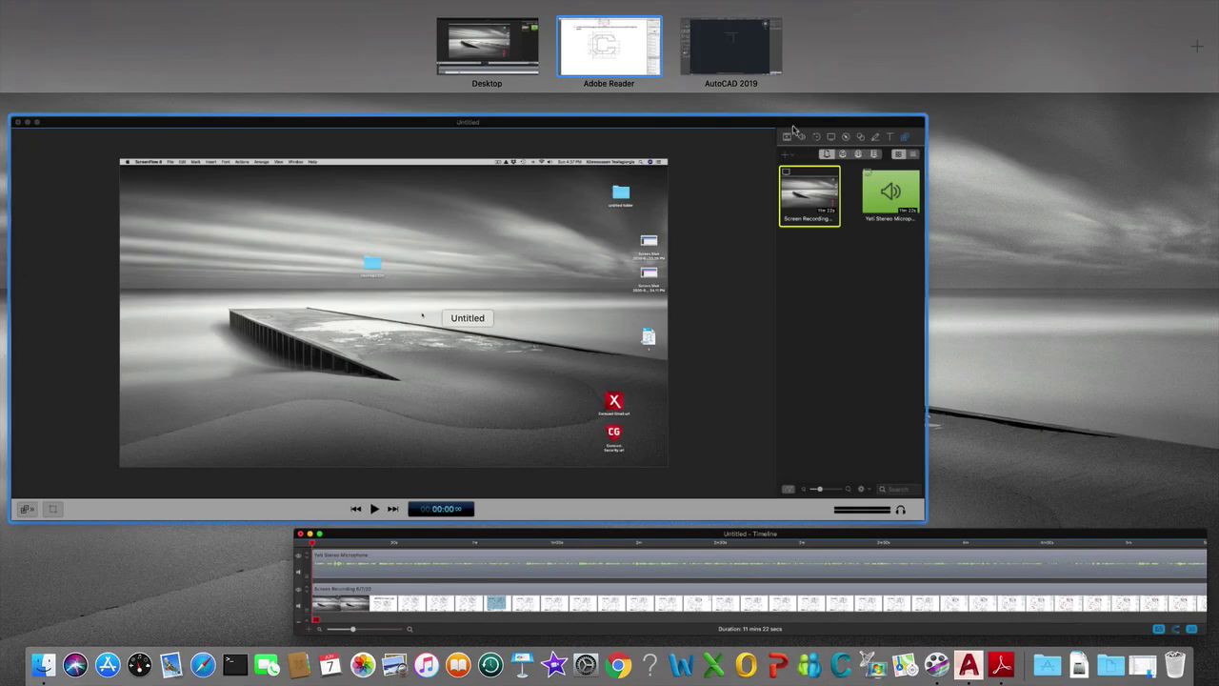
left_click(628, 55)
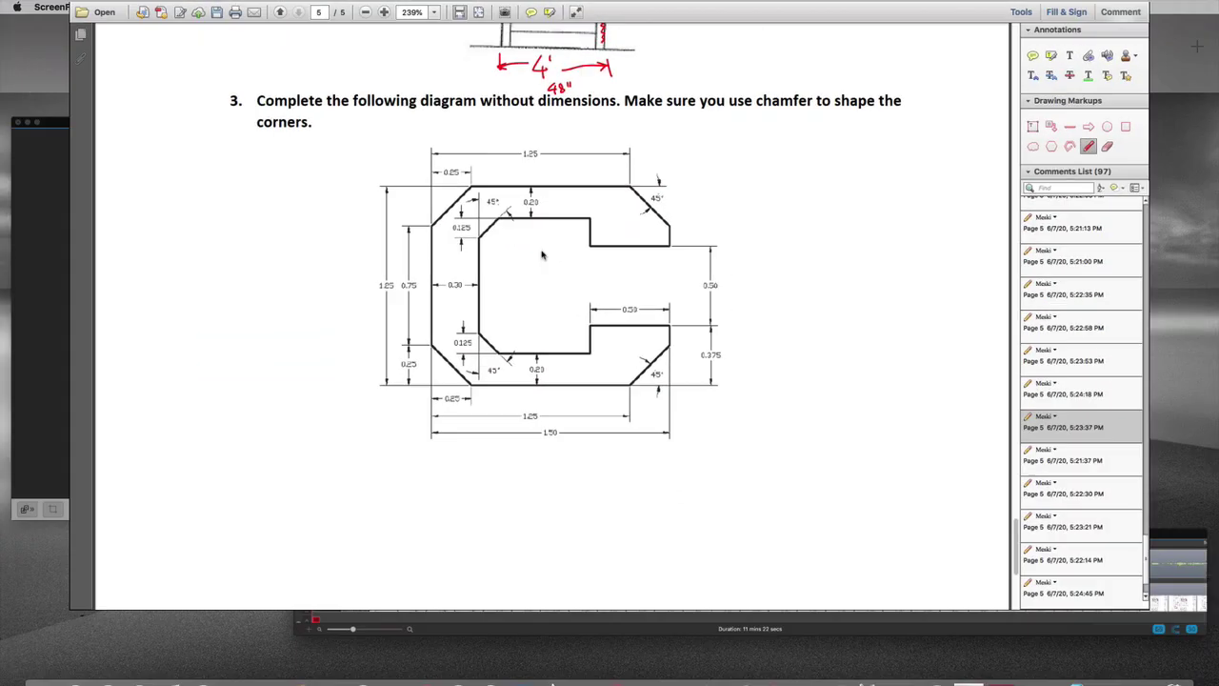
key("ctrl+Up")
left_click(744, 69)
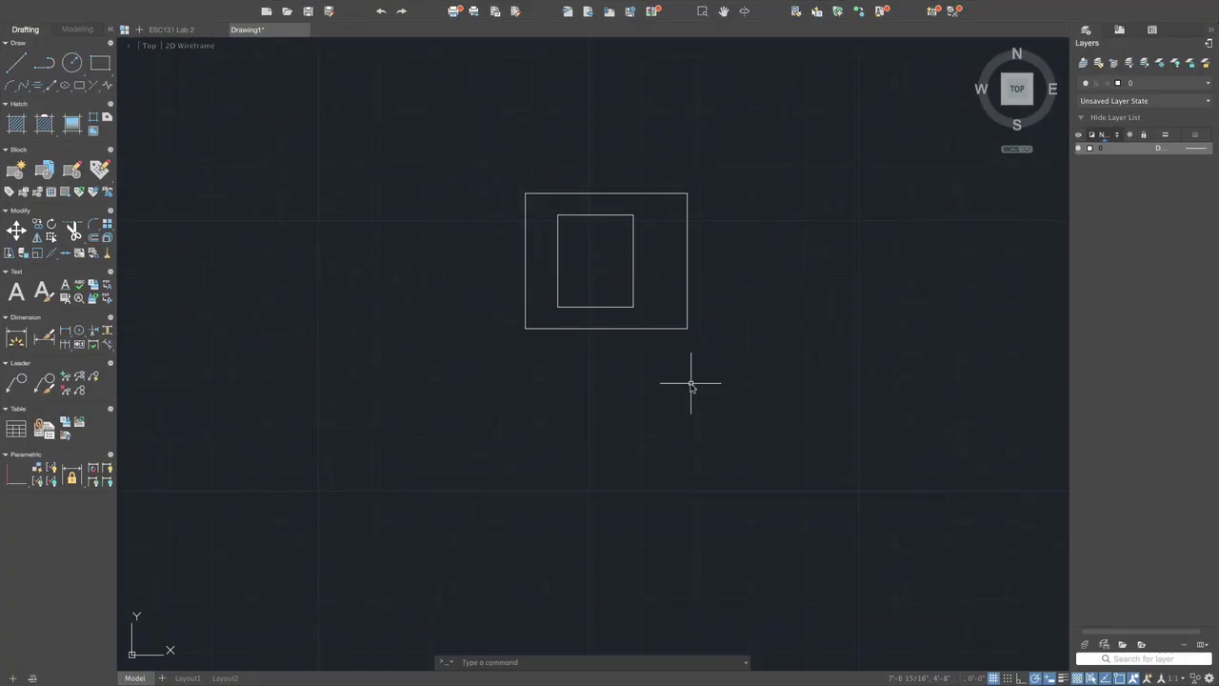
type("ch")
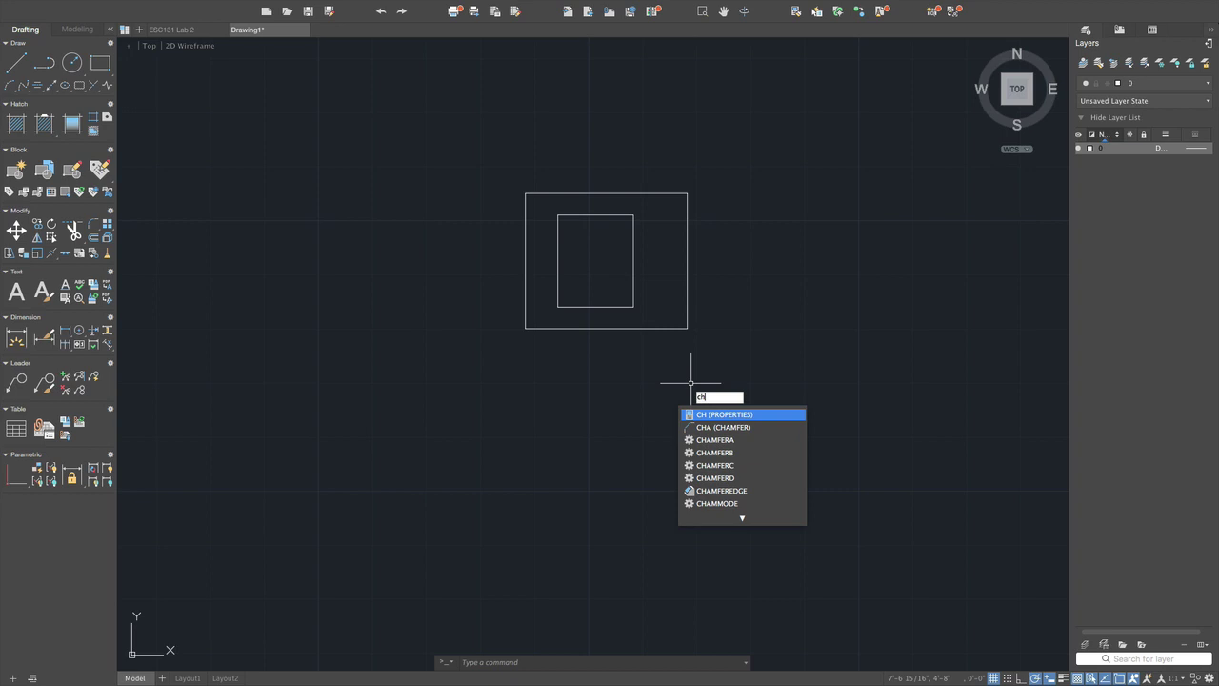
type("a")
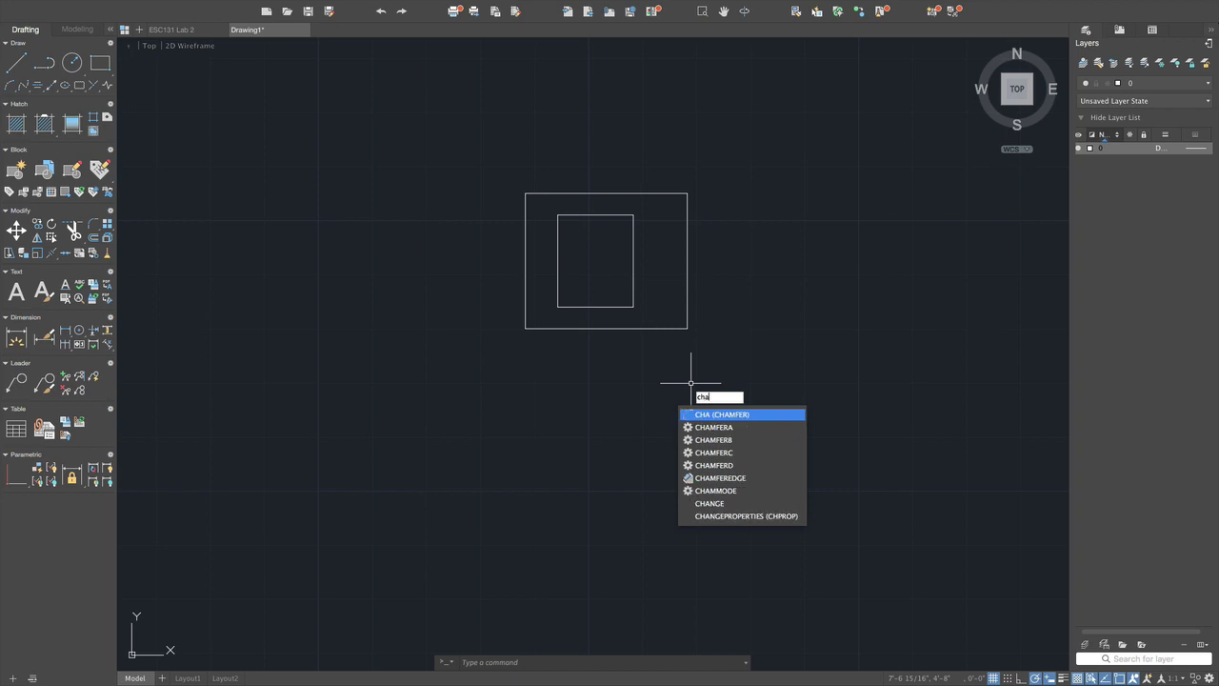
key("Return")
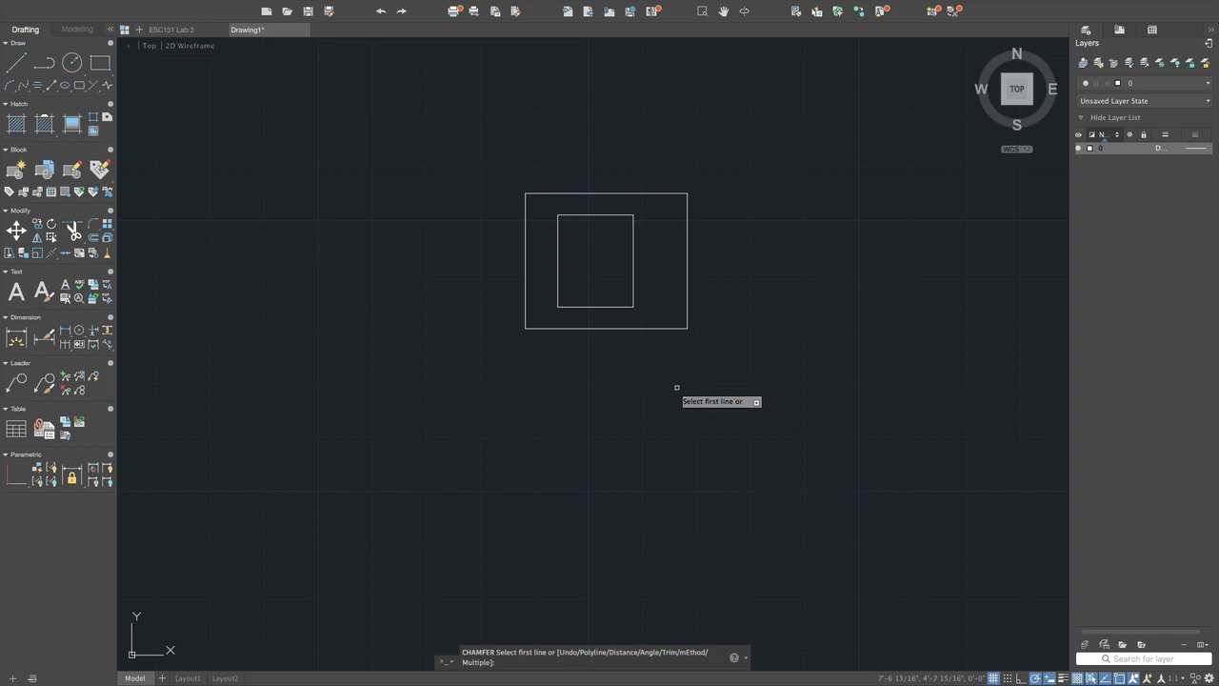
type("d")
key("Return")
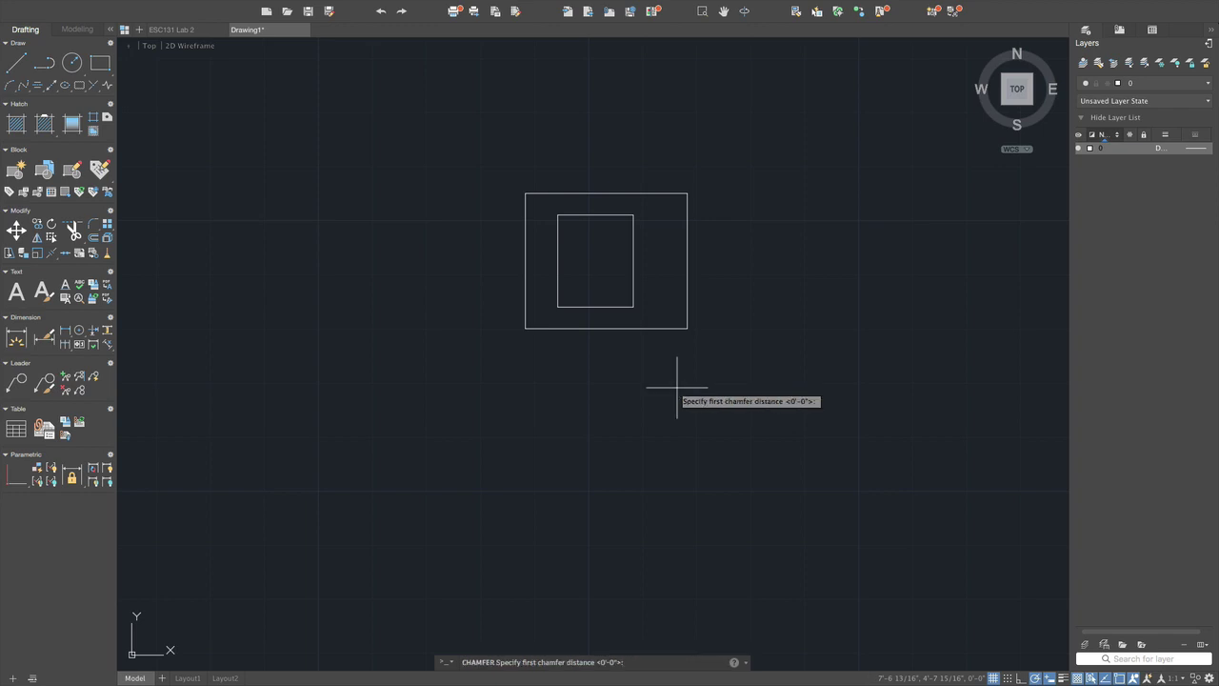
type("0.25")
key("Return")
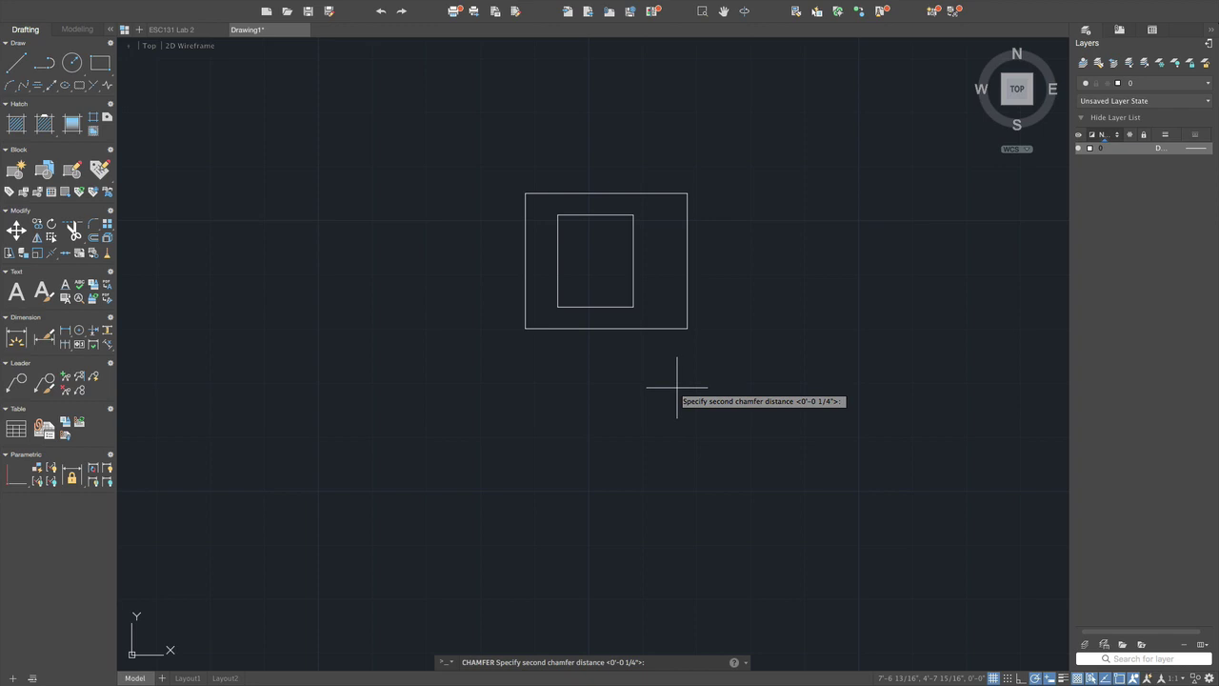
type("0.25")
key("Return")
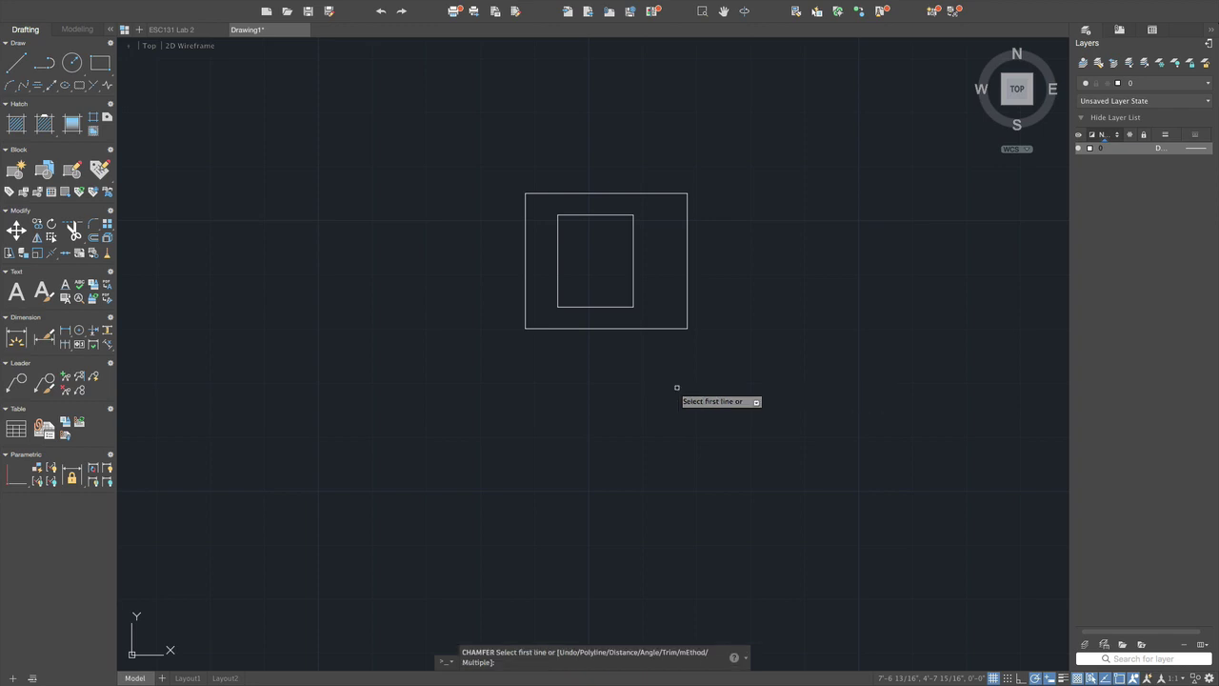
left_click(559, 192)
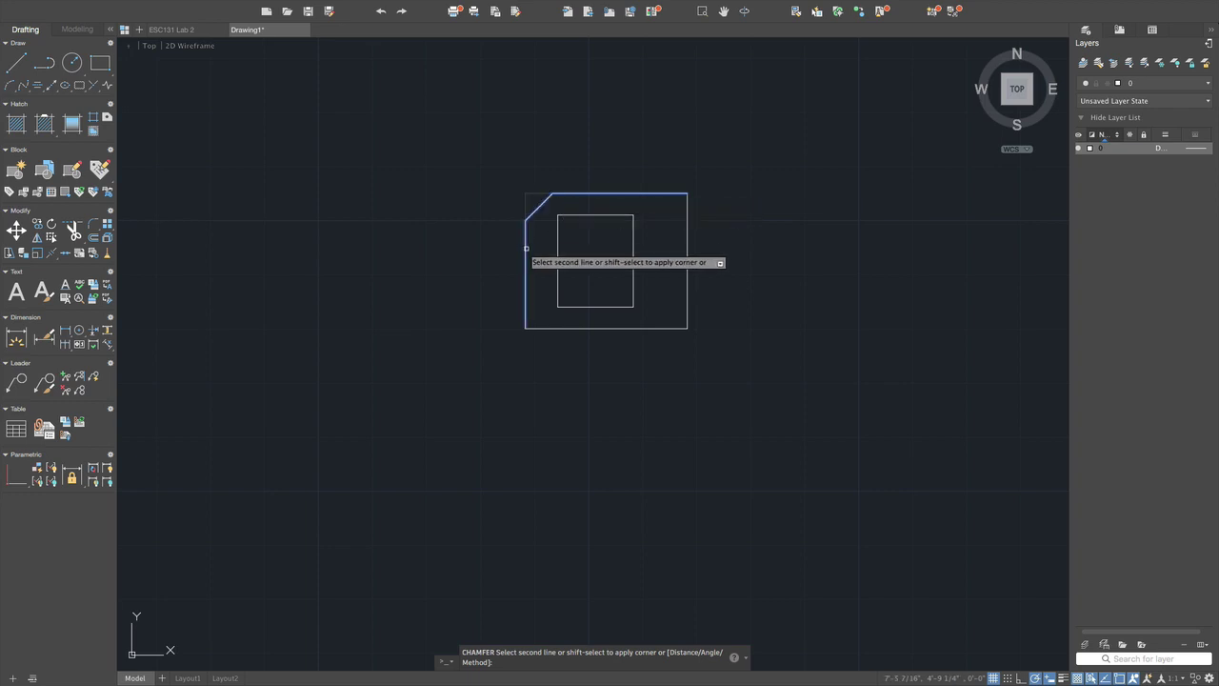
left_click(526, 247)
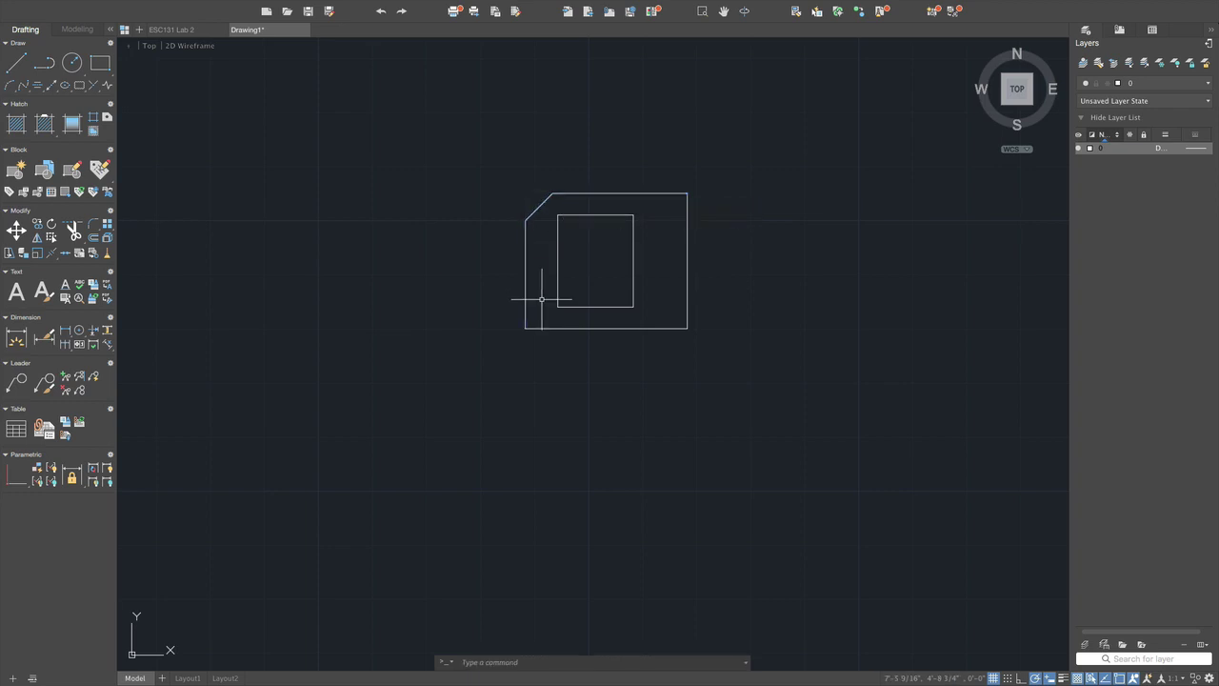
- Chamfer the outer rectangle's bottom-left corner with the same 0.25" distances
key("Return")
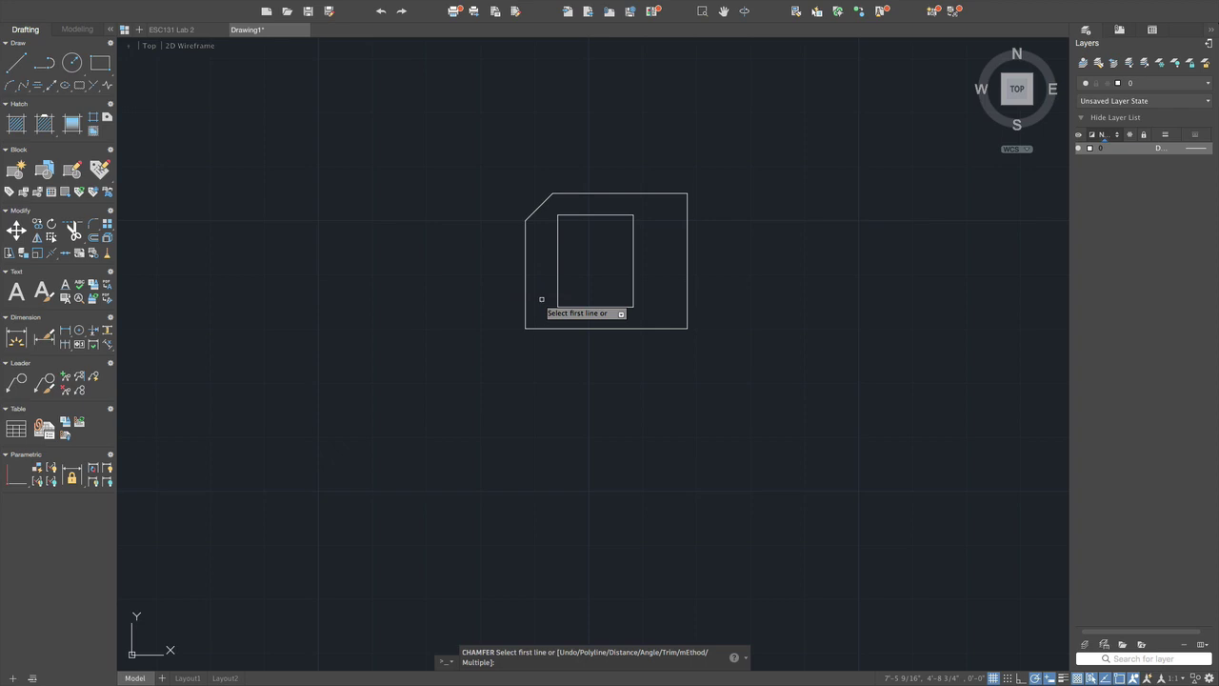
left_click(524, 298)
left_click(570, 329)
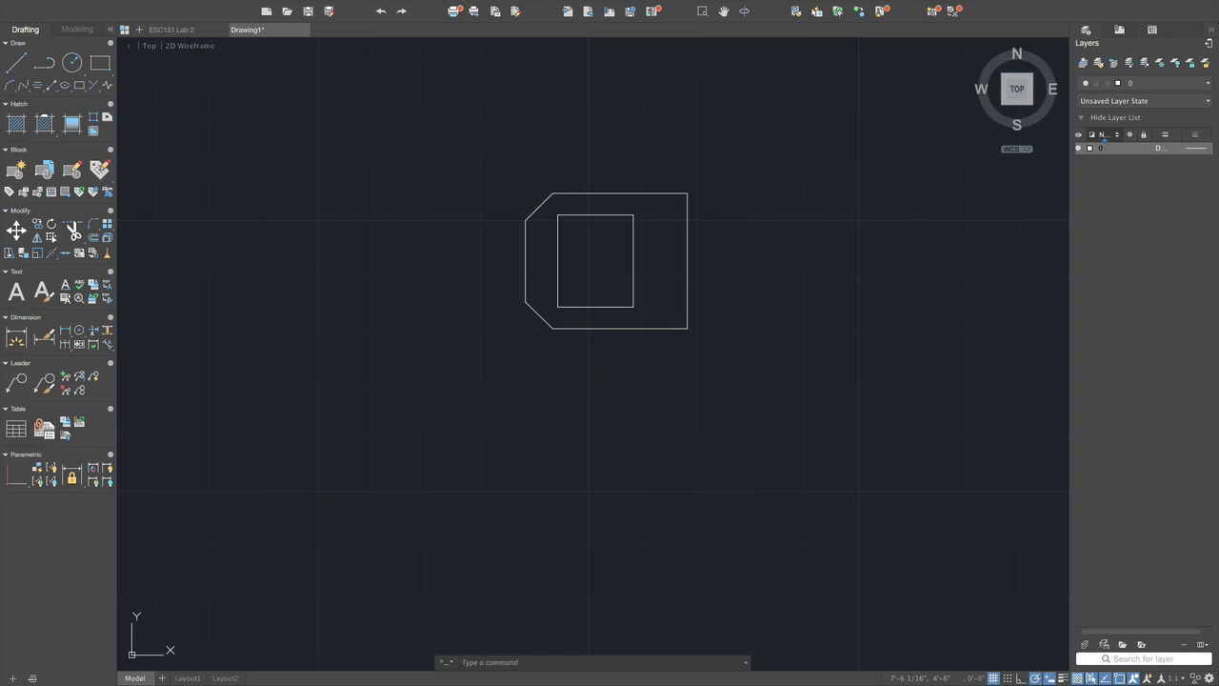
- Chamfer the inner rectangle's top-left and bottom-left corners with both distances 0.125"
type("cha")
key("Return")
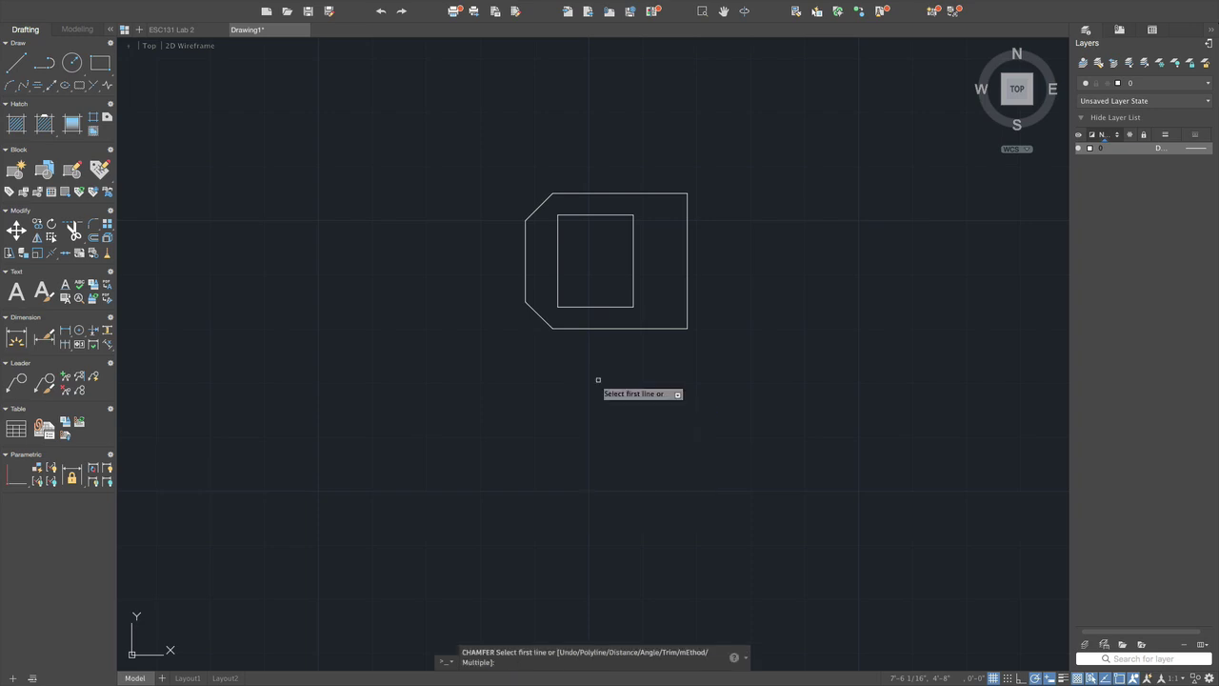
type("d")
key("Return")
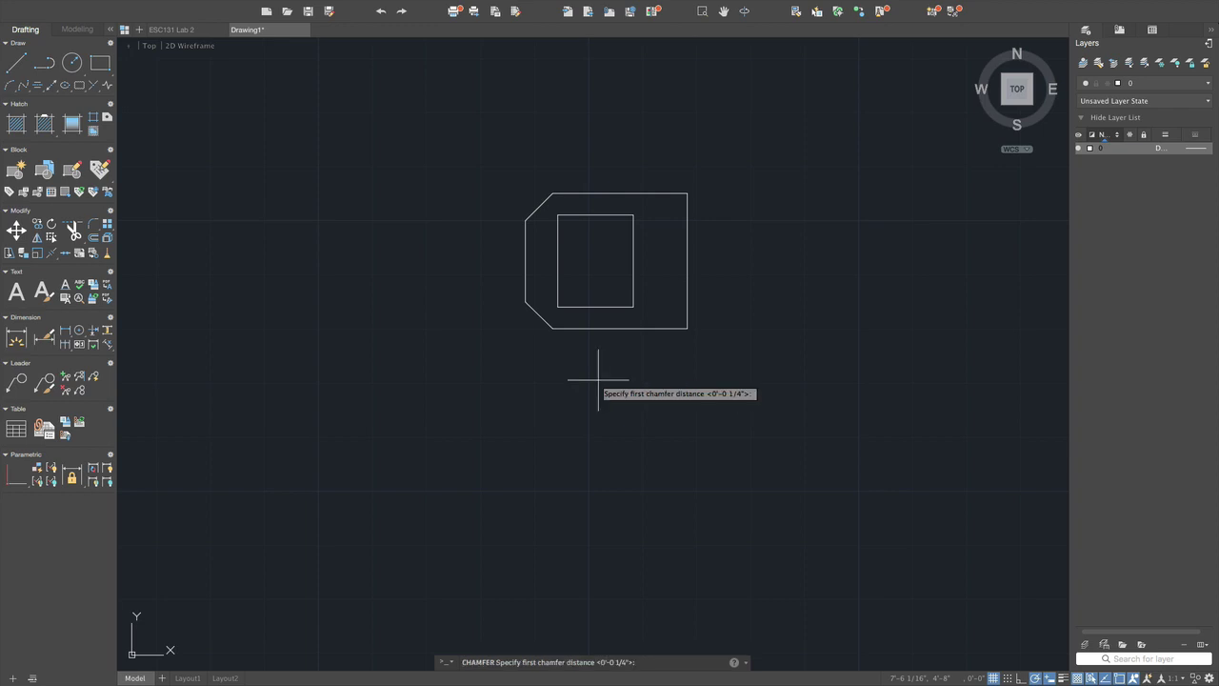
type("0.125")
key("Return")
type("0.125")
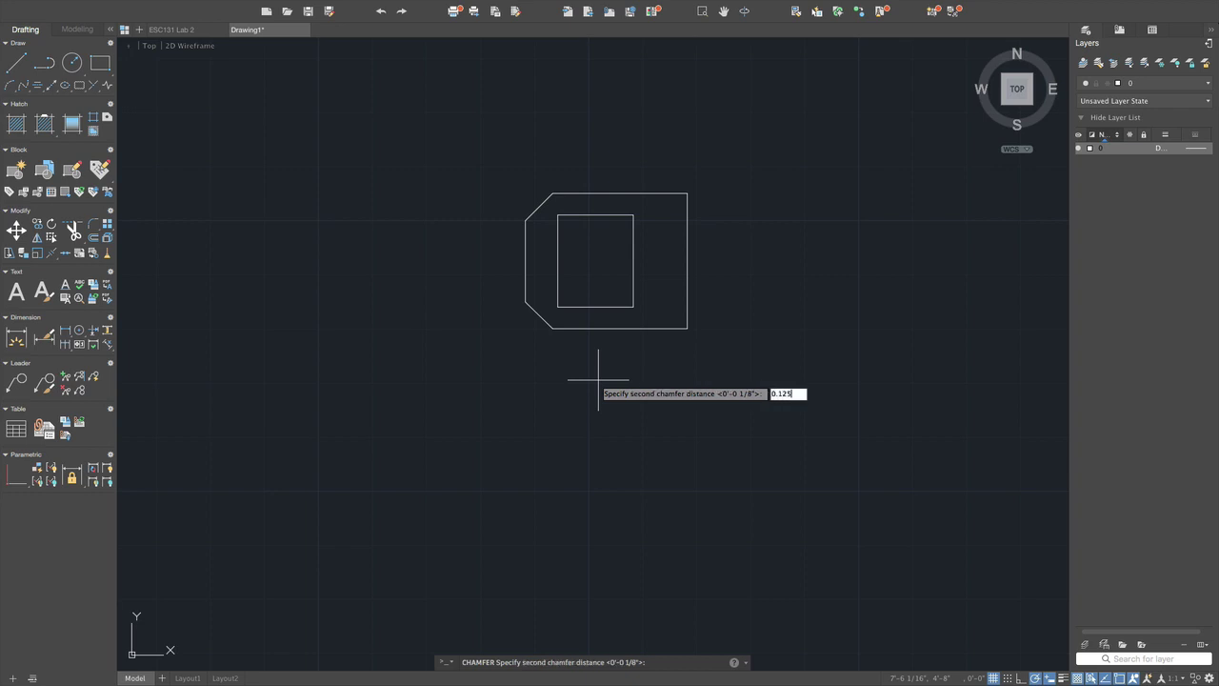
key("Return")
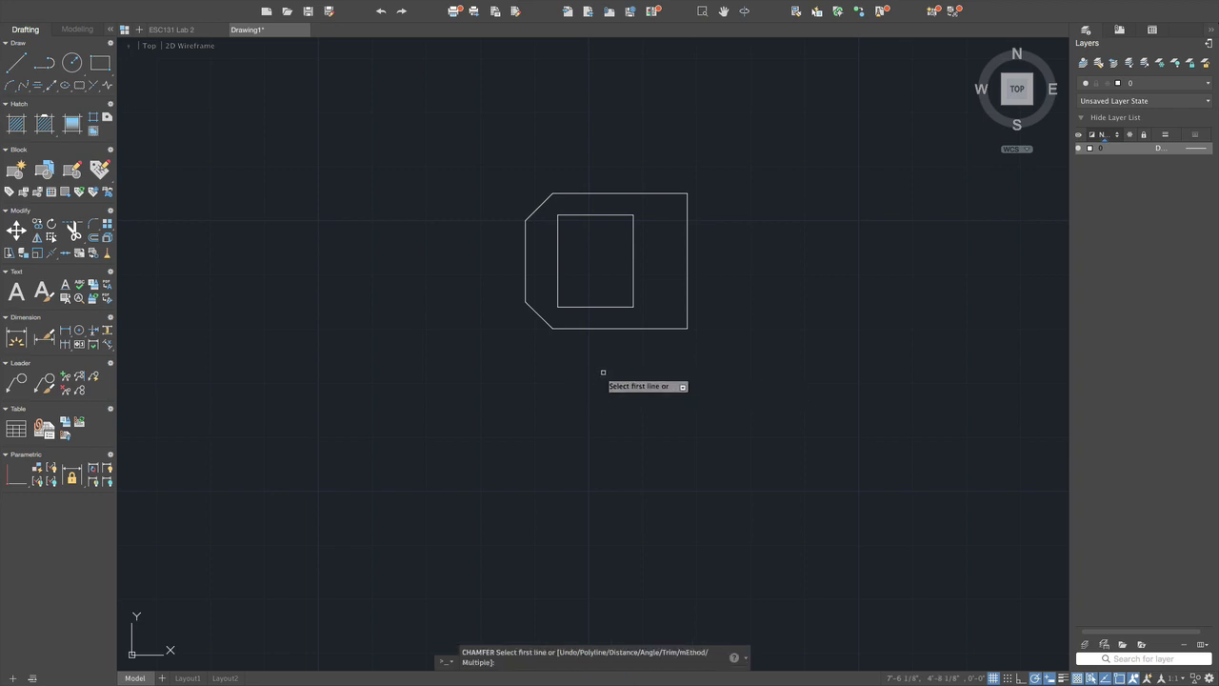
left_click(582, 216)
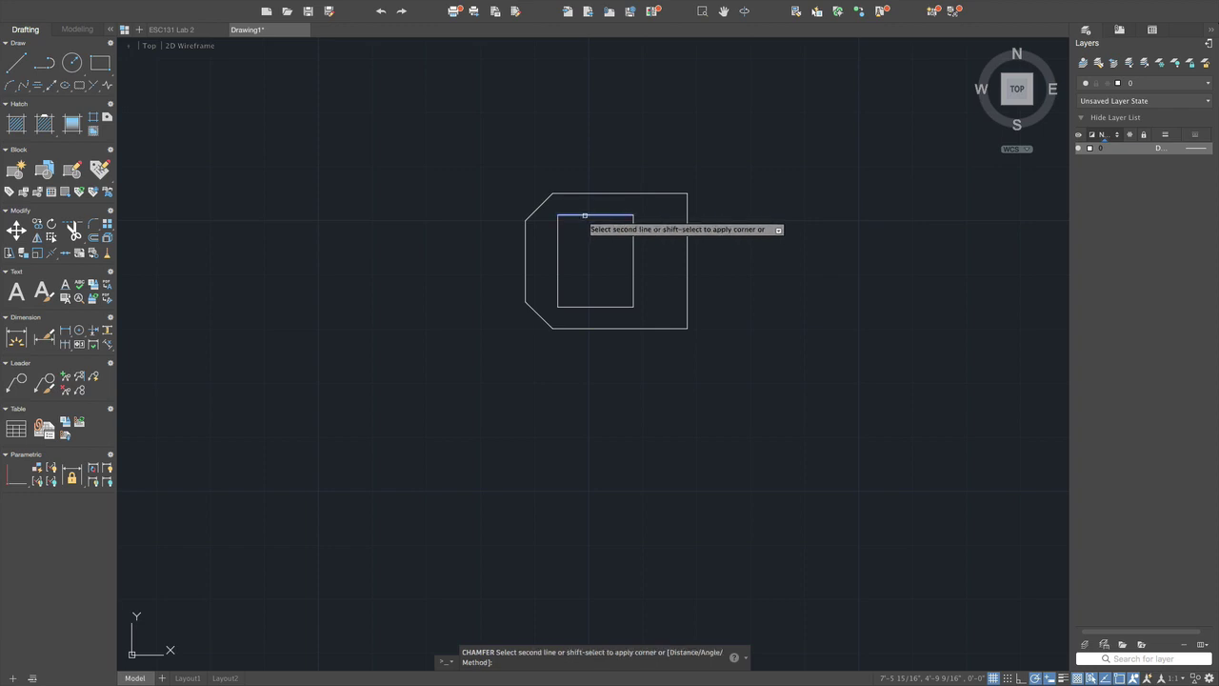
left_click(559, 238)
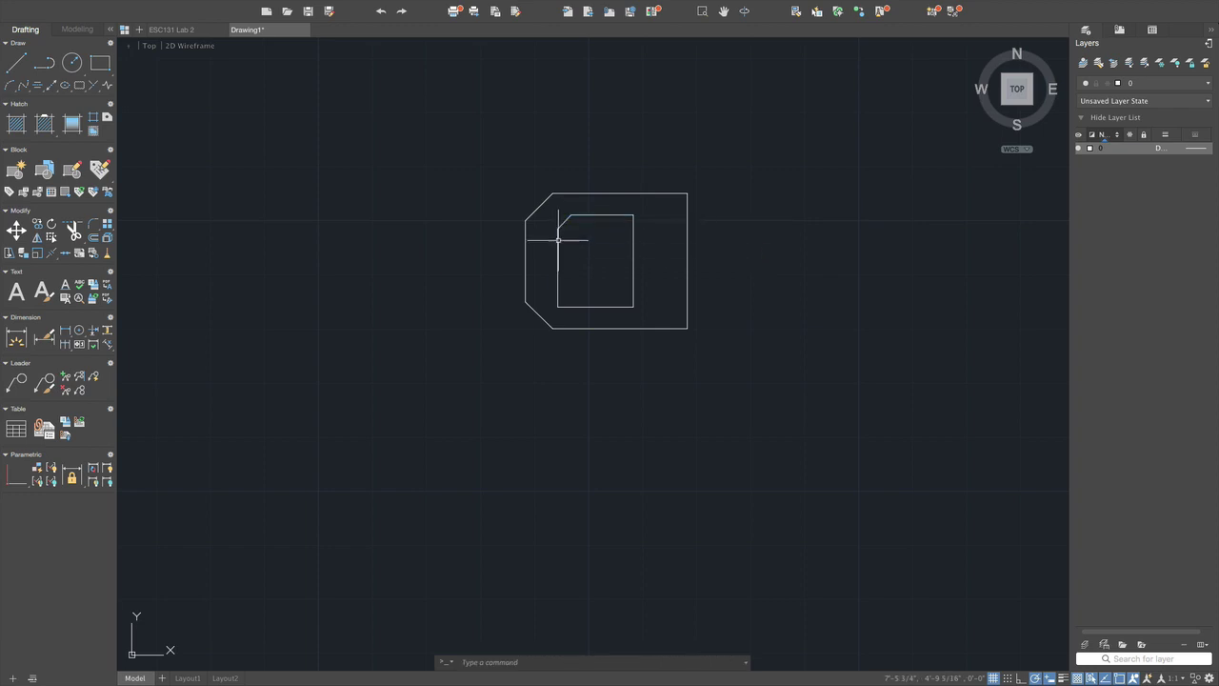
left_click(558, 291)
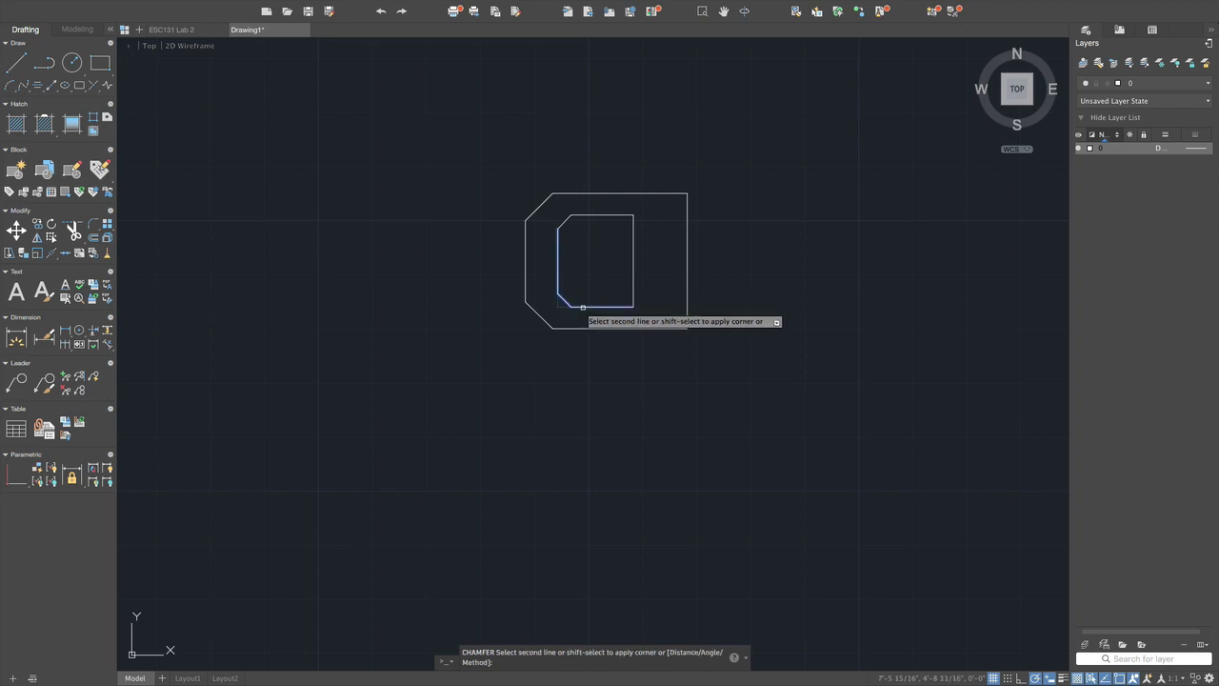
left_click(582, 307)
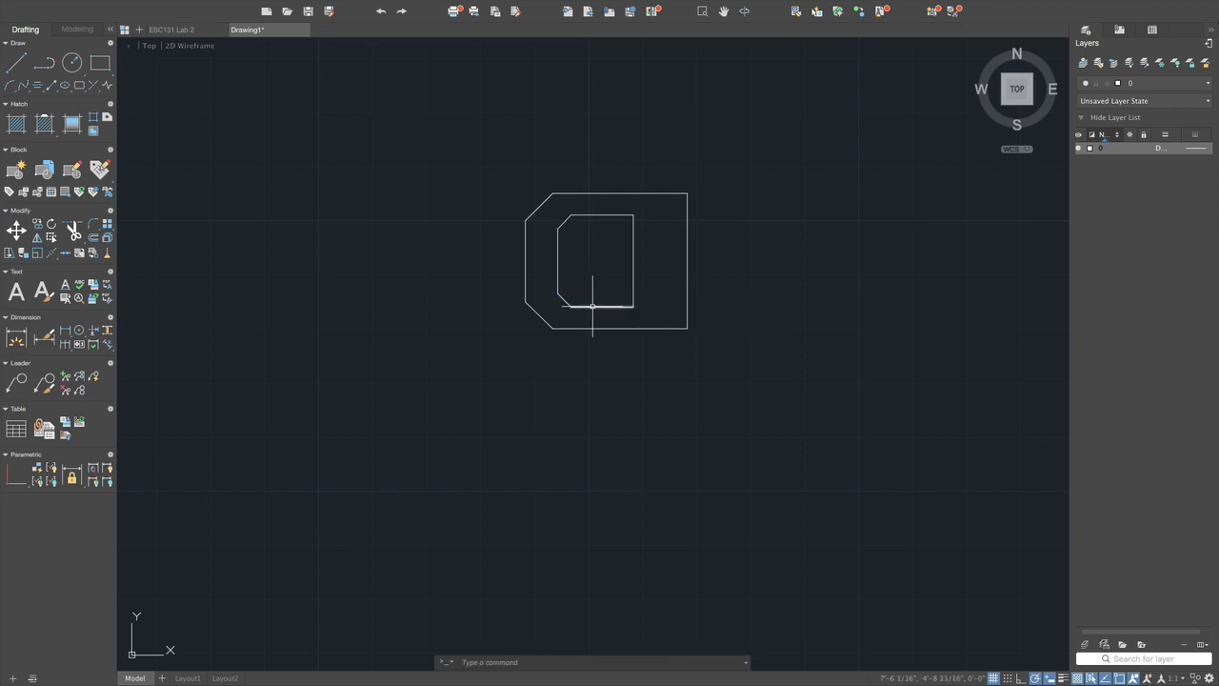
- Check the right-hand corners in Adobe Reader's exercise 3 diagram, and in AutoCAD chamfer the outer rectangle's bottom-right corner with 1/4" distances
key("ctrl+Up")
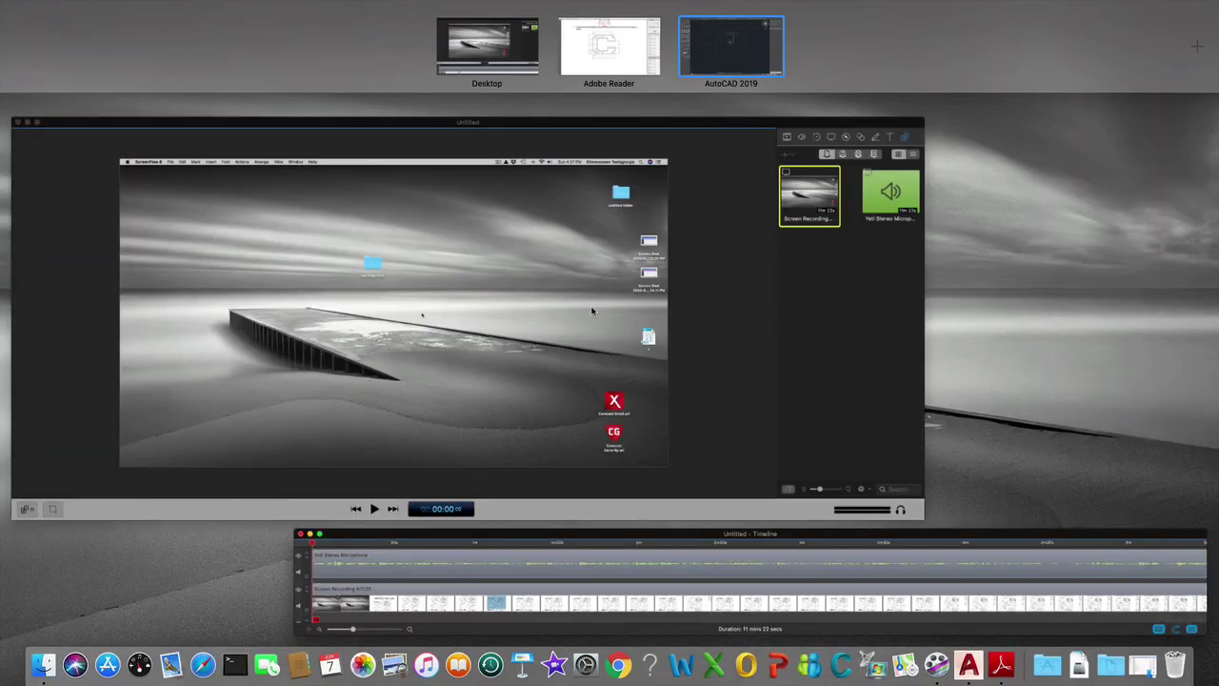
left_click(609, 43)
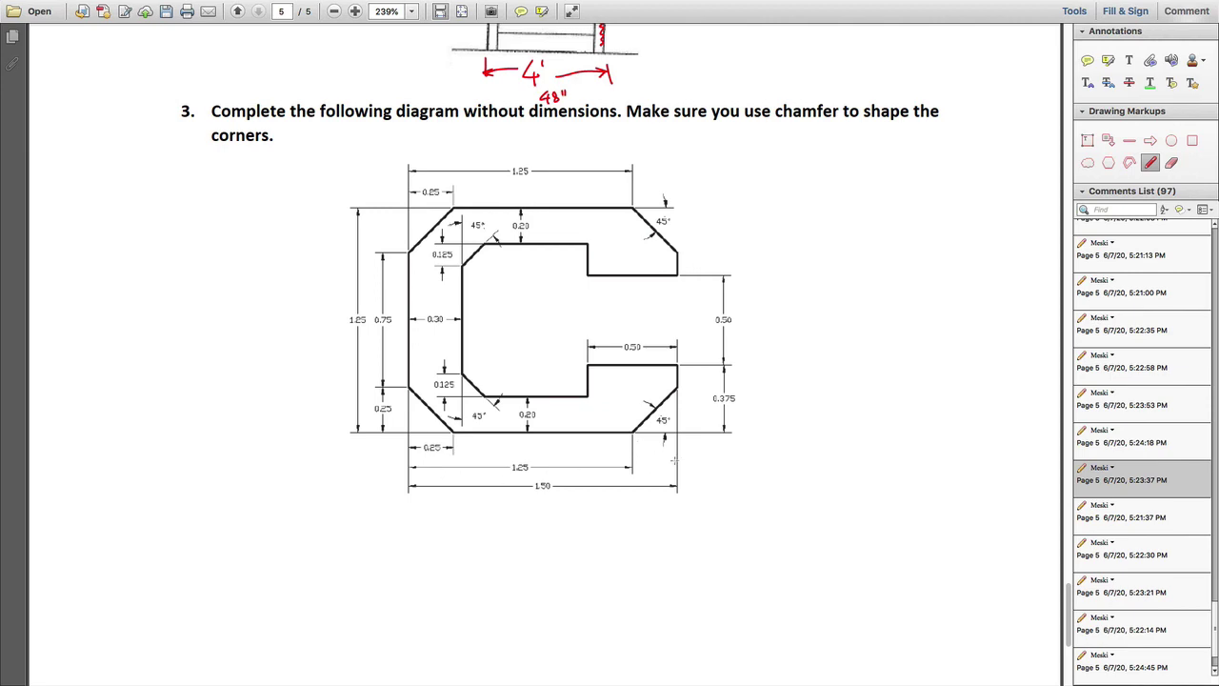
key("ctrl+Up")
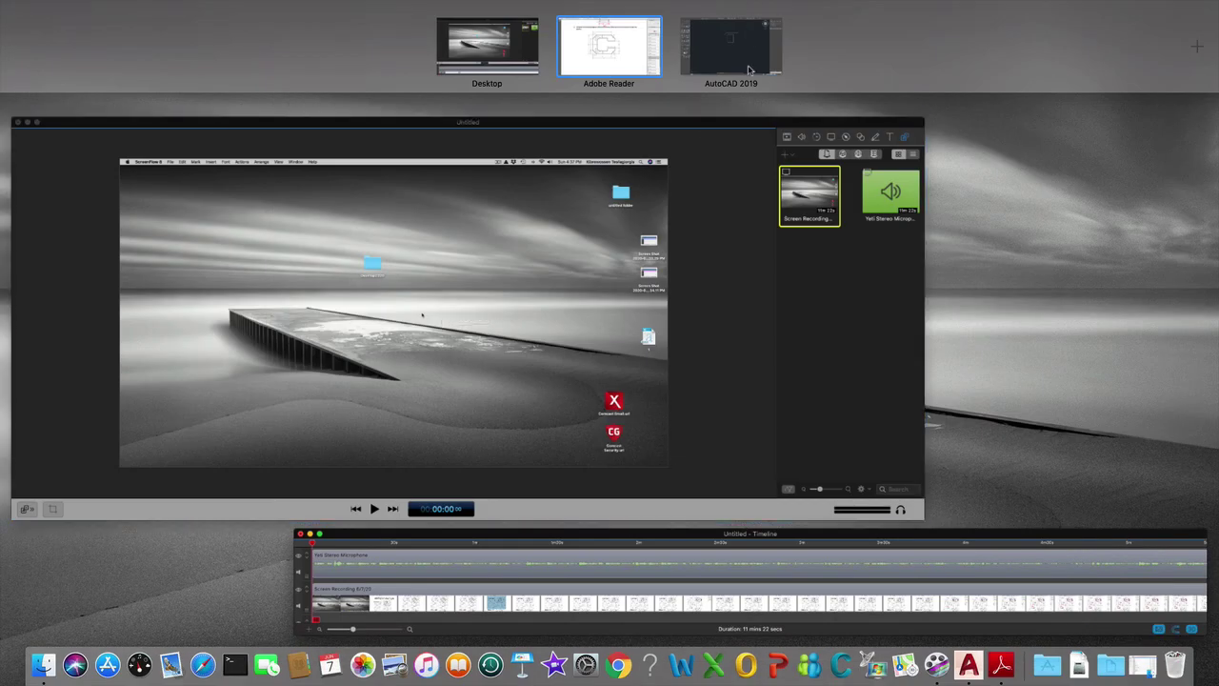
left_click(749, 70)
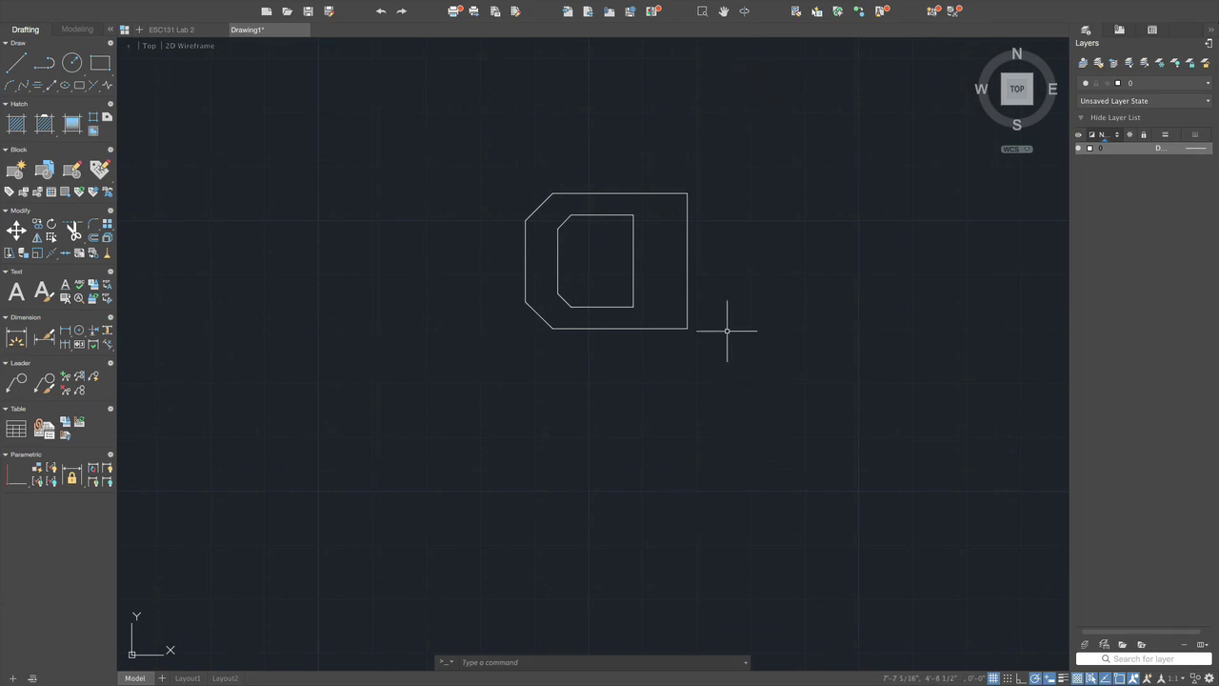
type("cha")
key("Return")
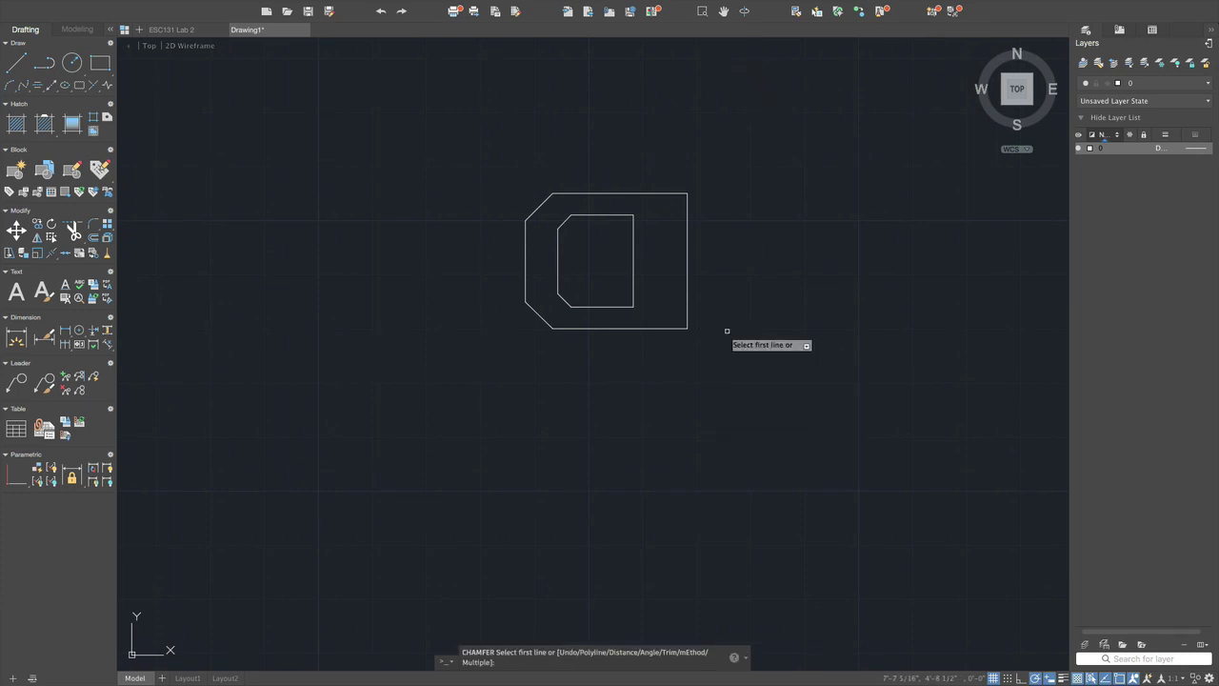
type("d")
key("Return")
type("1/4")
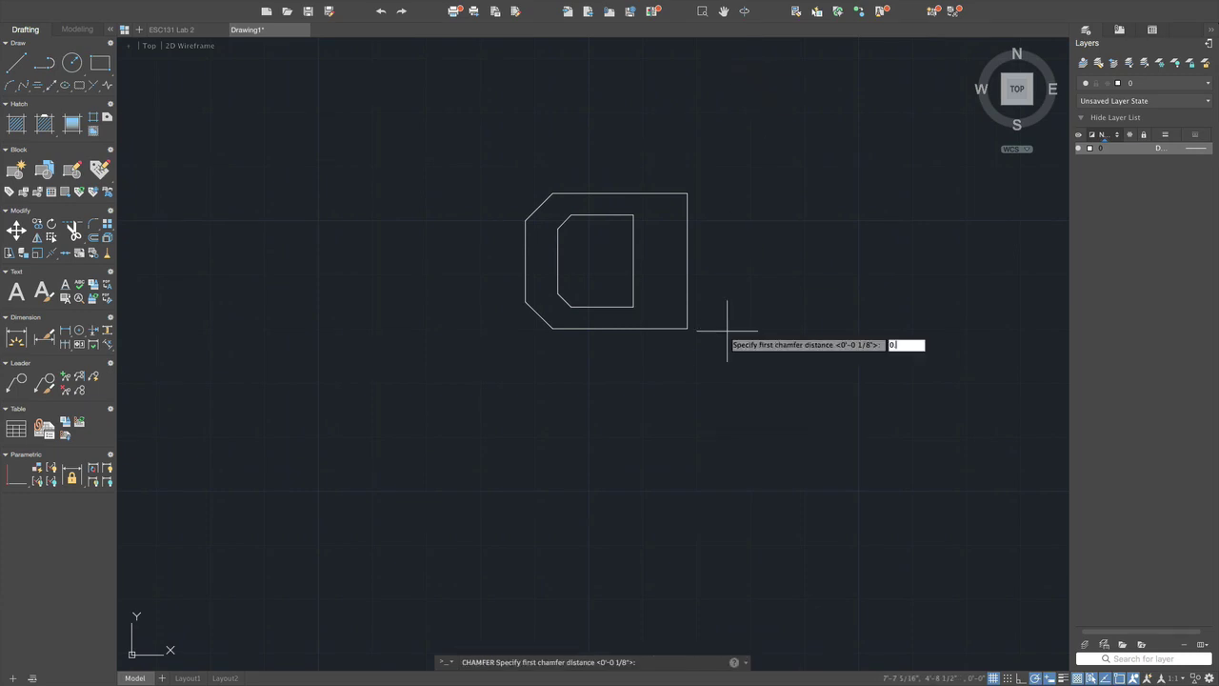
key("Return")
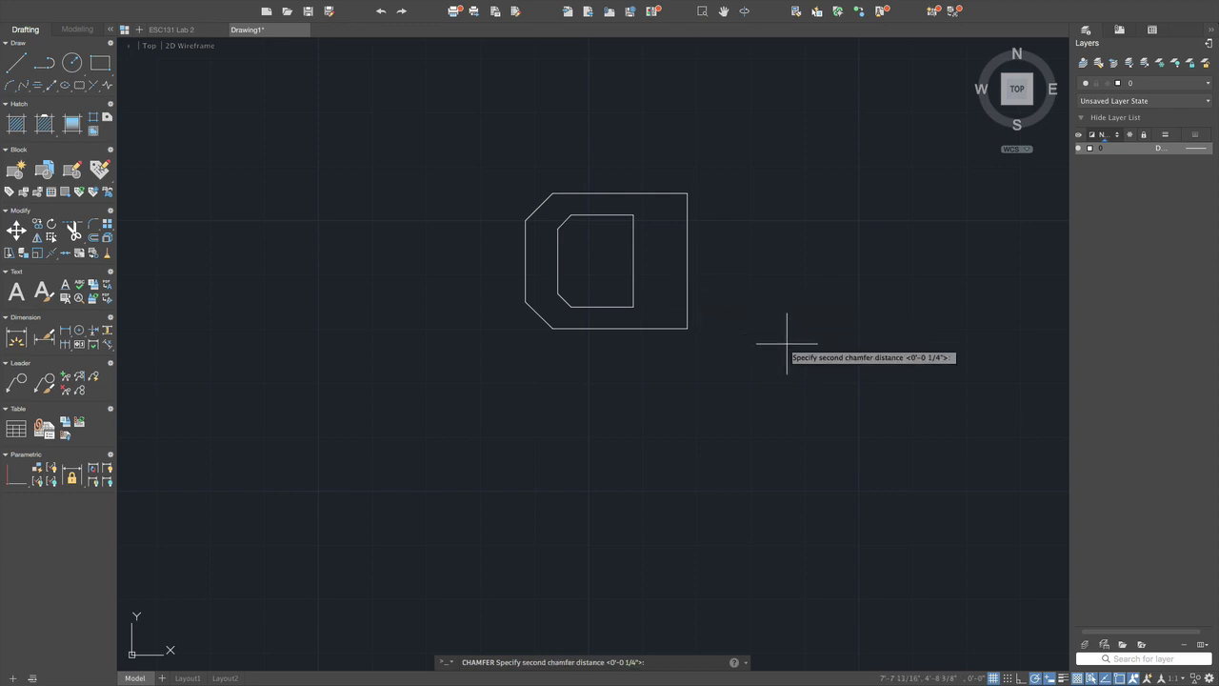
type("1/4")
key("Return")
left_click(687, 315)
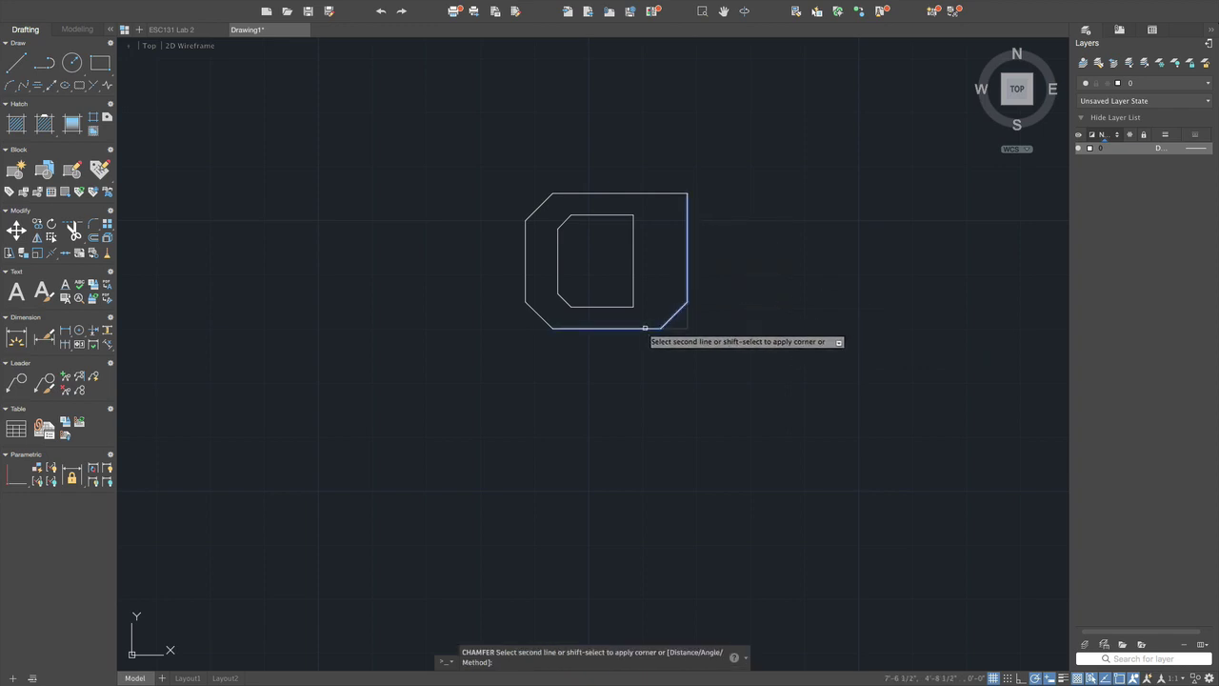
left_click(645, 328)
- Chamfer the outer rectangle's top-right corner with the same 1/4" distances
key("Return")
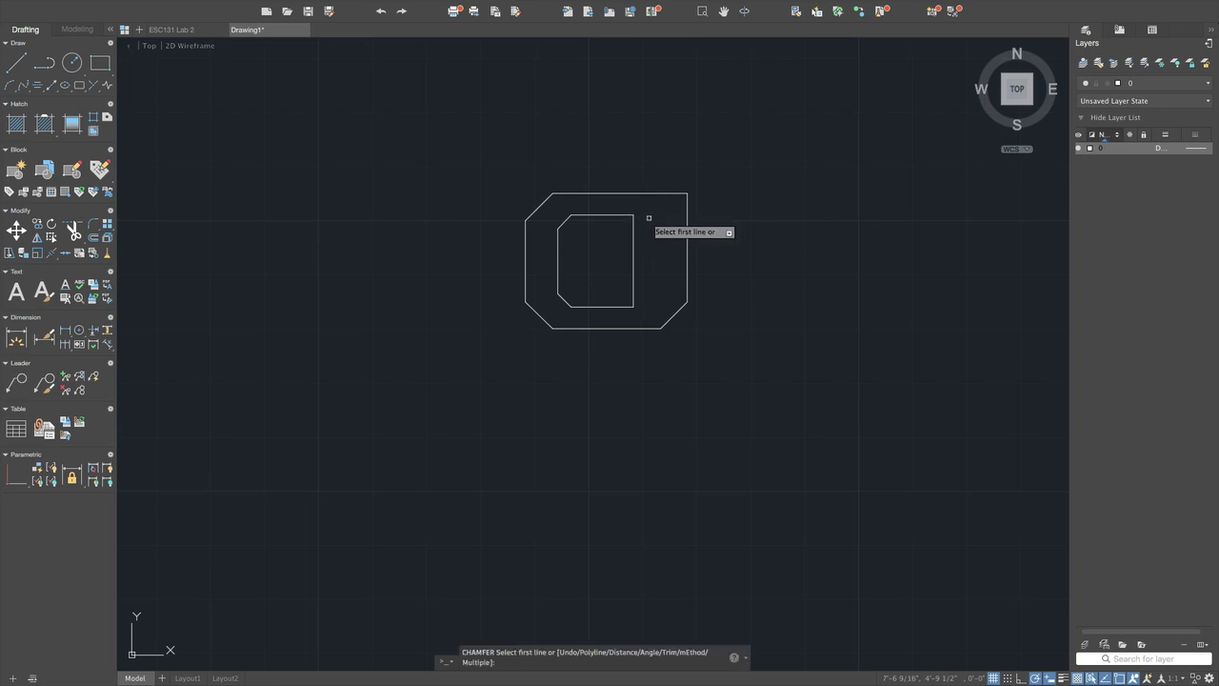
left_click(657, 195)
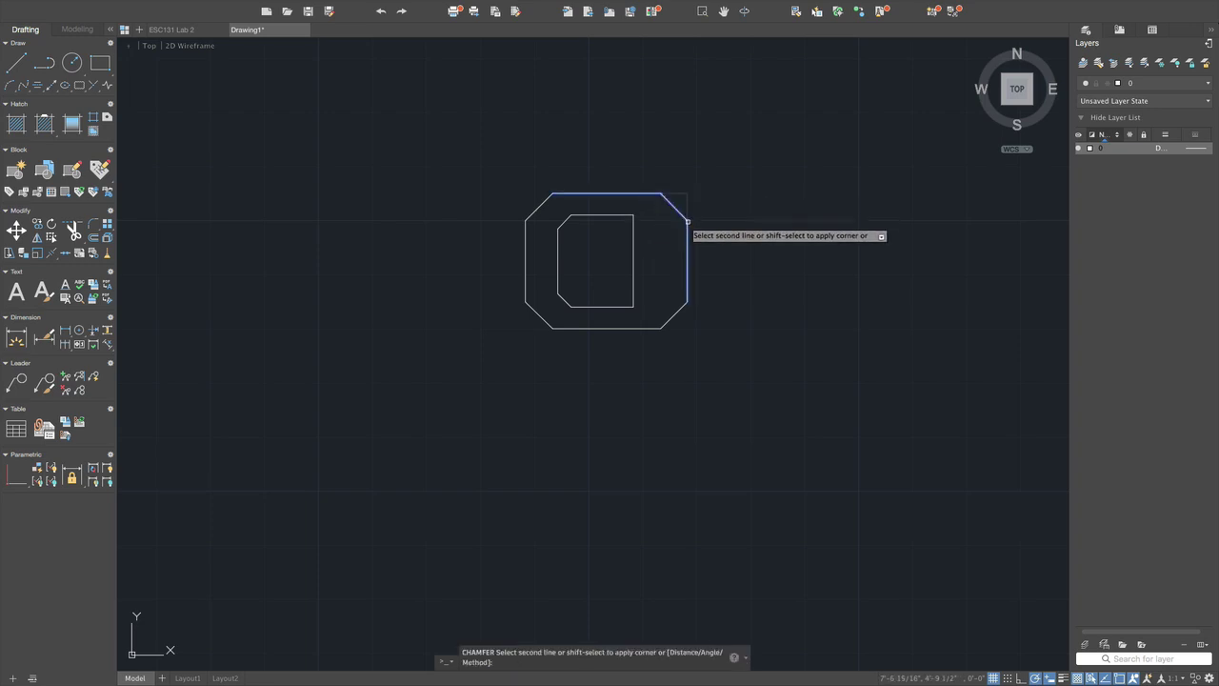
left_click(687, 227)
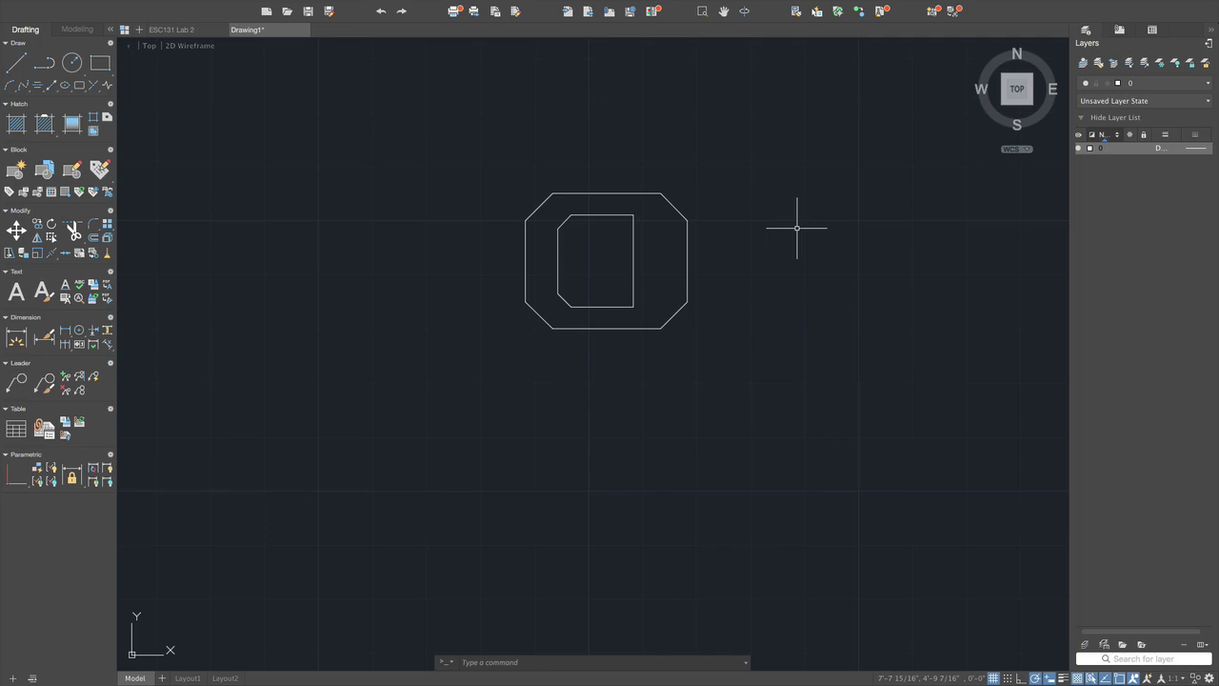
- Check the opening's dimensions in Adobe Reader's exercise 3 diagram and return to the AutoCAD drawing
key("ctrl+Up")
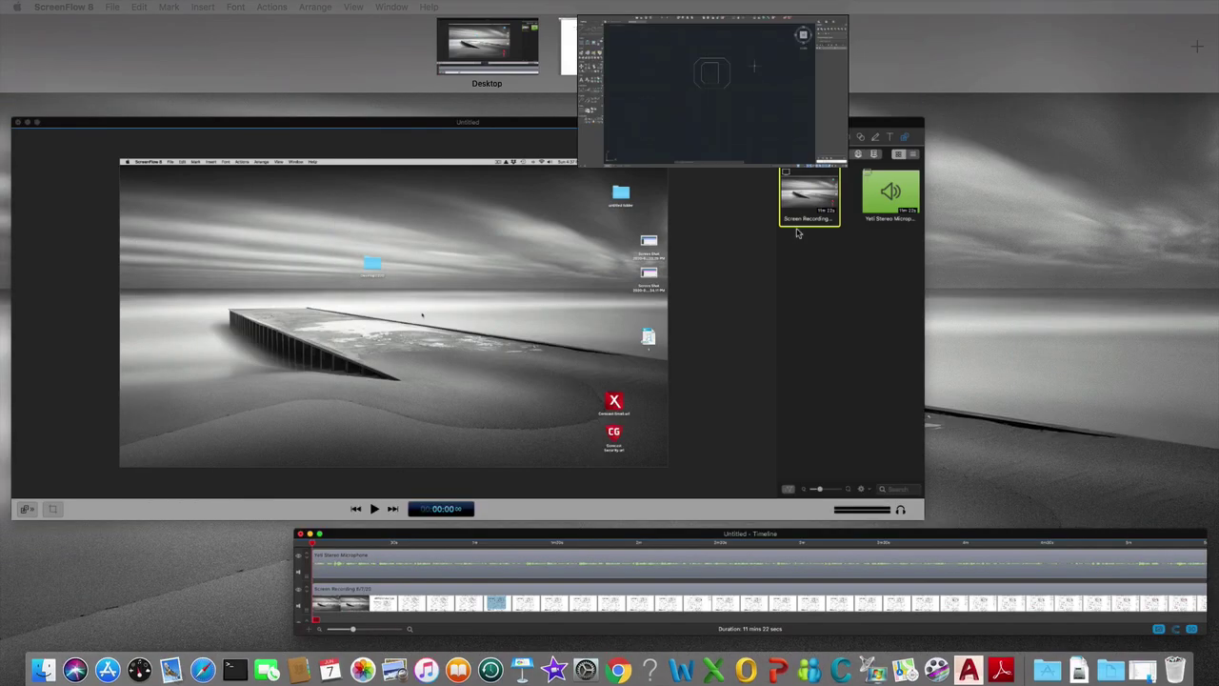
left_click(624, 57)
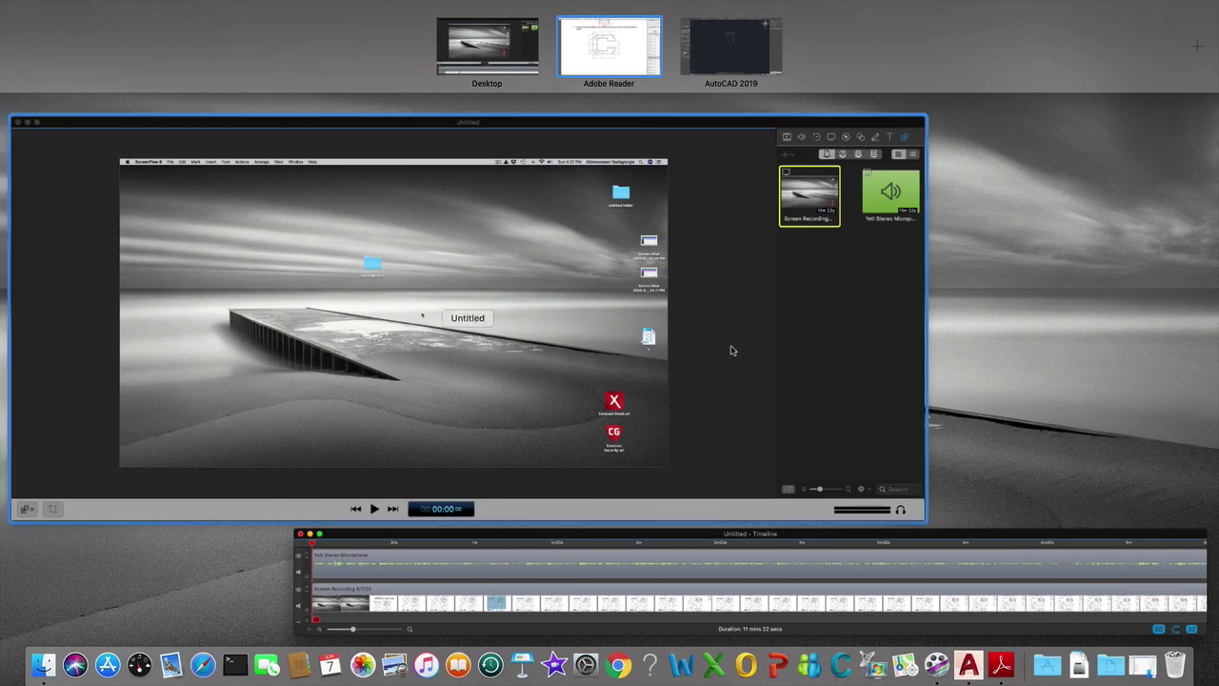
left_click(729, 48)
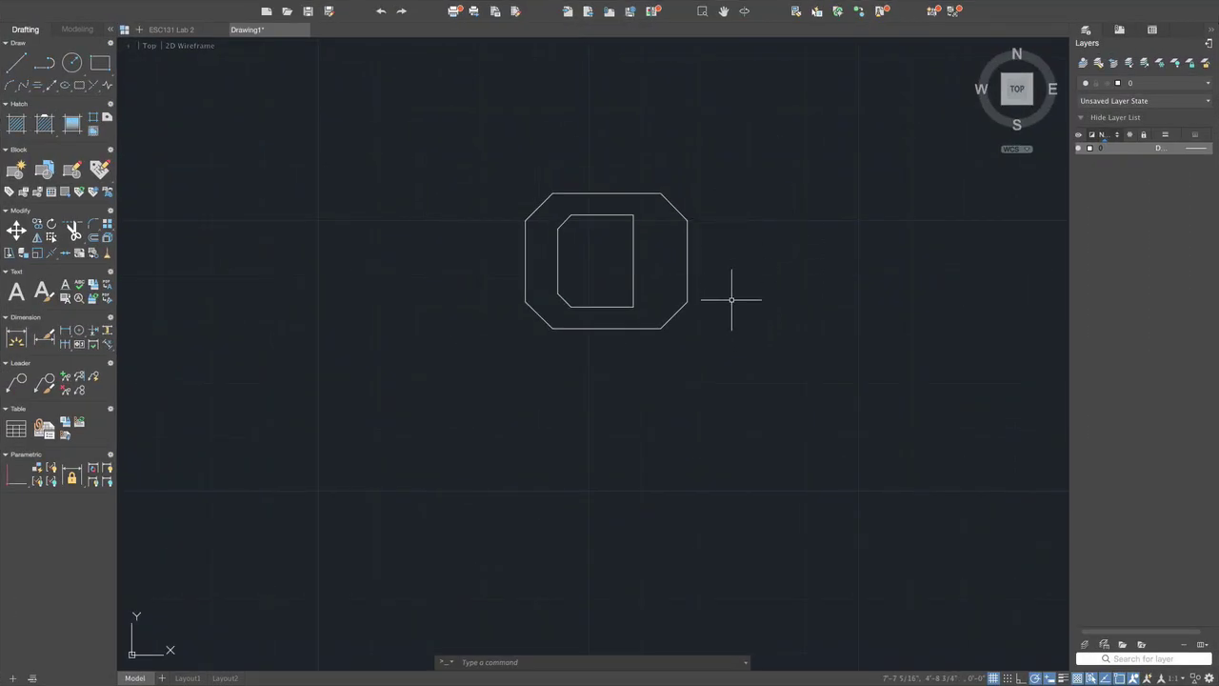
- Recheck the opening's position in Adobe Reader's diagram, and in AutoCAD offset the outer outline's bottom and top edges inward by 3/8"
type("of")
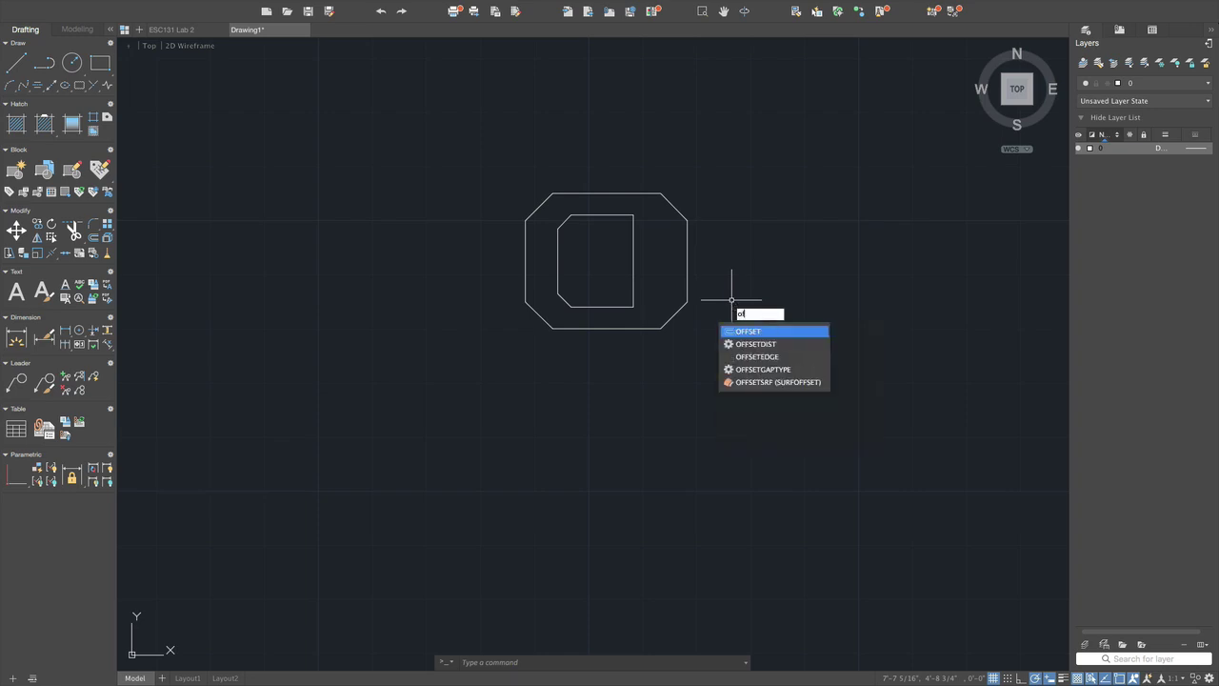
key("Return")
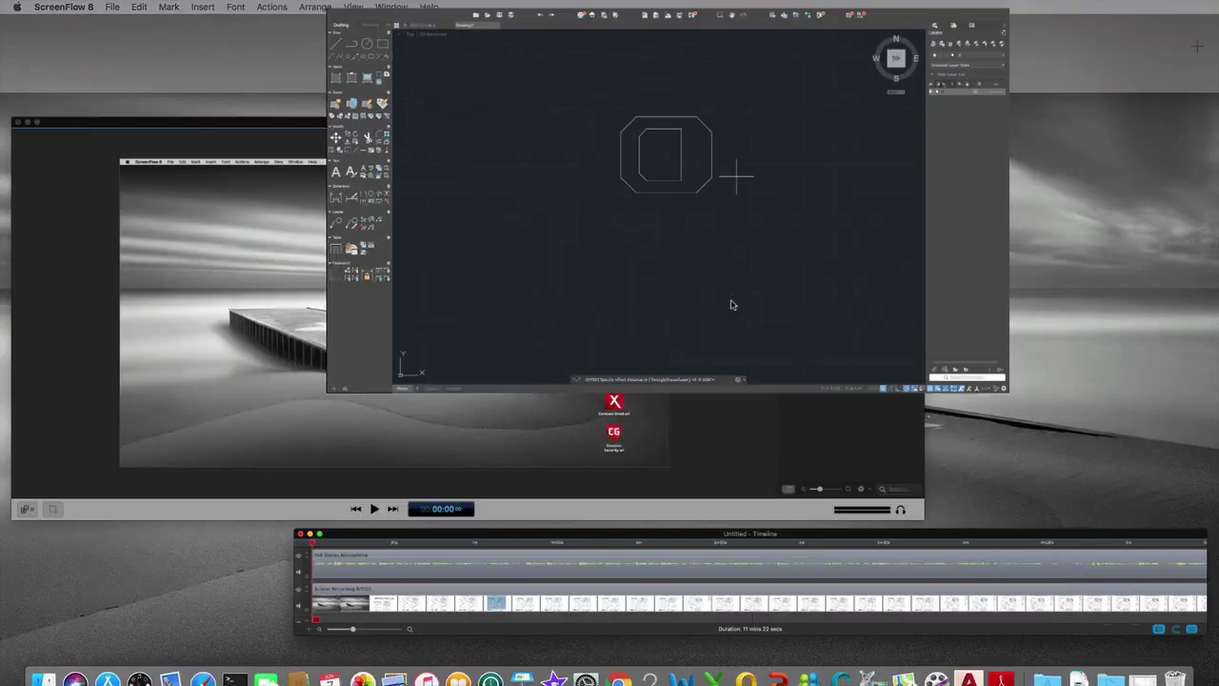
key("ctrl+Up")
left_click(610, 42)
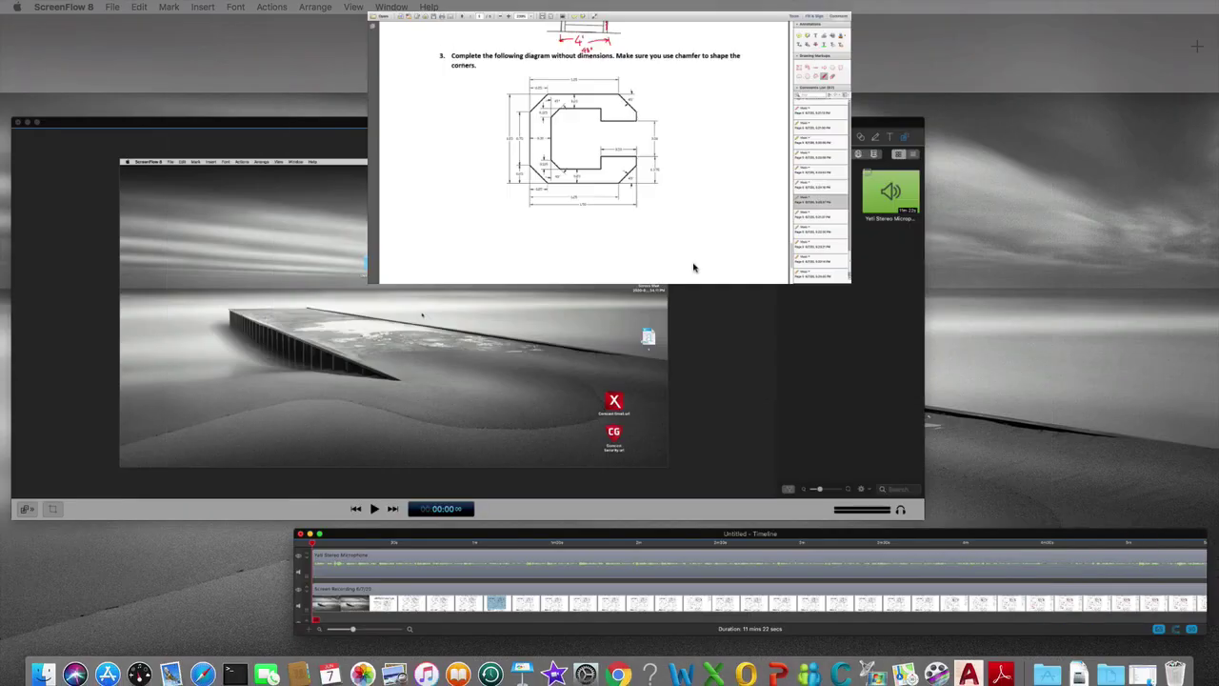
key("ctrl+Up")
left_click(746, 46)
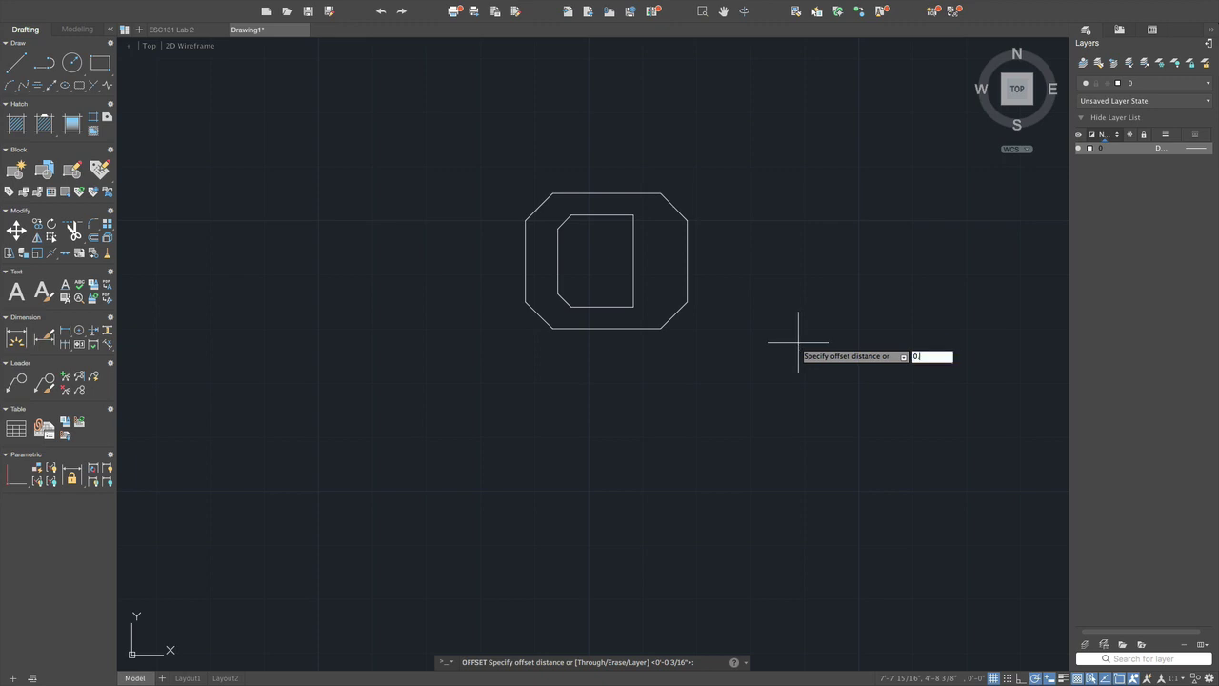
key("Return")
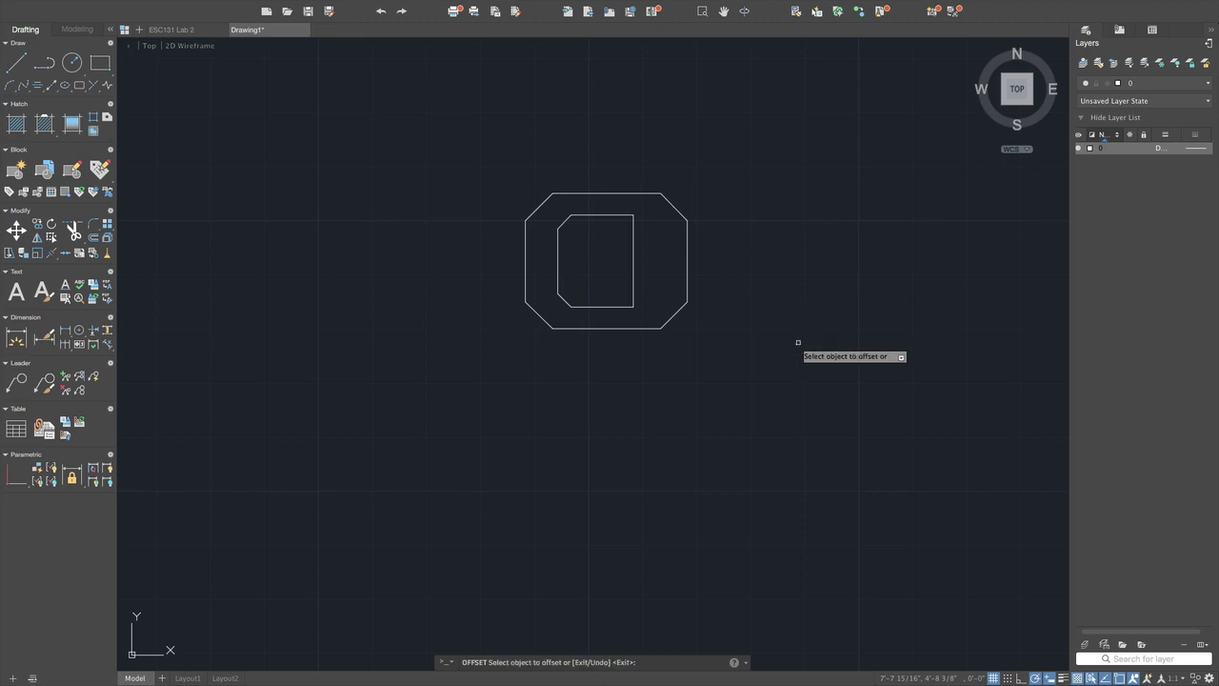
left_click(635, 327)
left_click(642, 281)
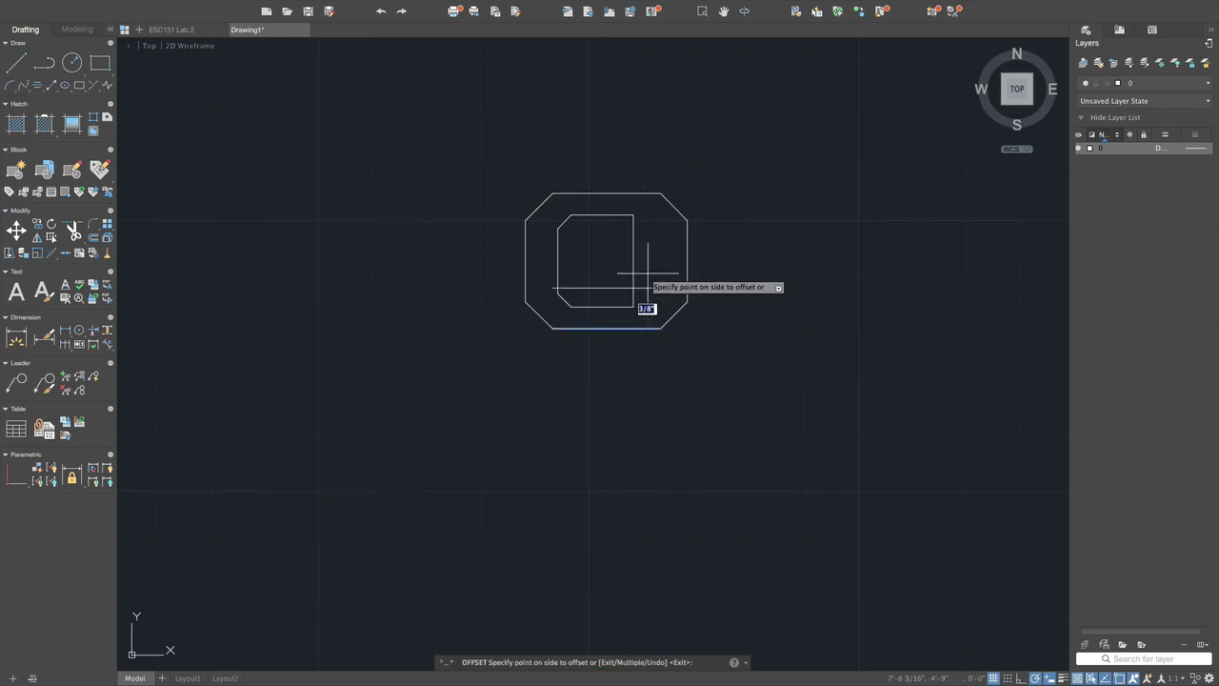
left_click(628, 193)
left_click(652, 227)
key("Escape")
- Stretch the right ends of both offset lines horizontally past the outer outline's right edge, the upper line to about 1 7/16" long
left_click(658, 233)
left_click(705, 233)
mouse_move(705, 234)
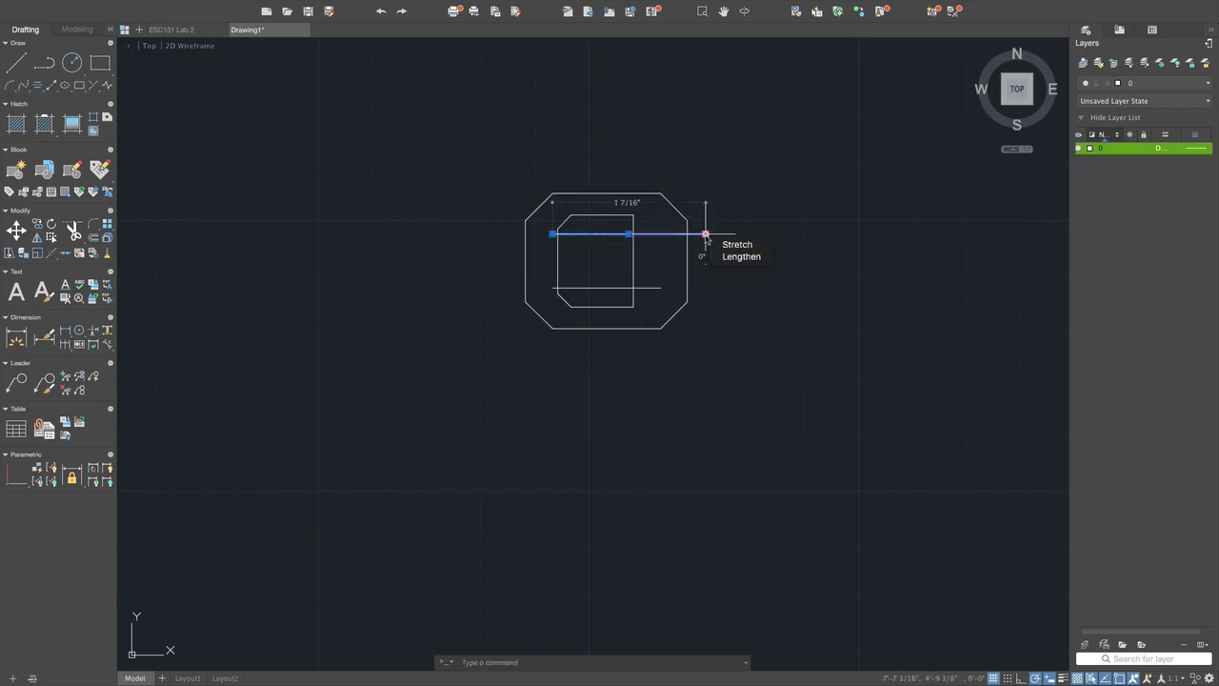
key("Escape")
left_click(657, 288)
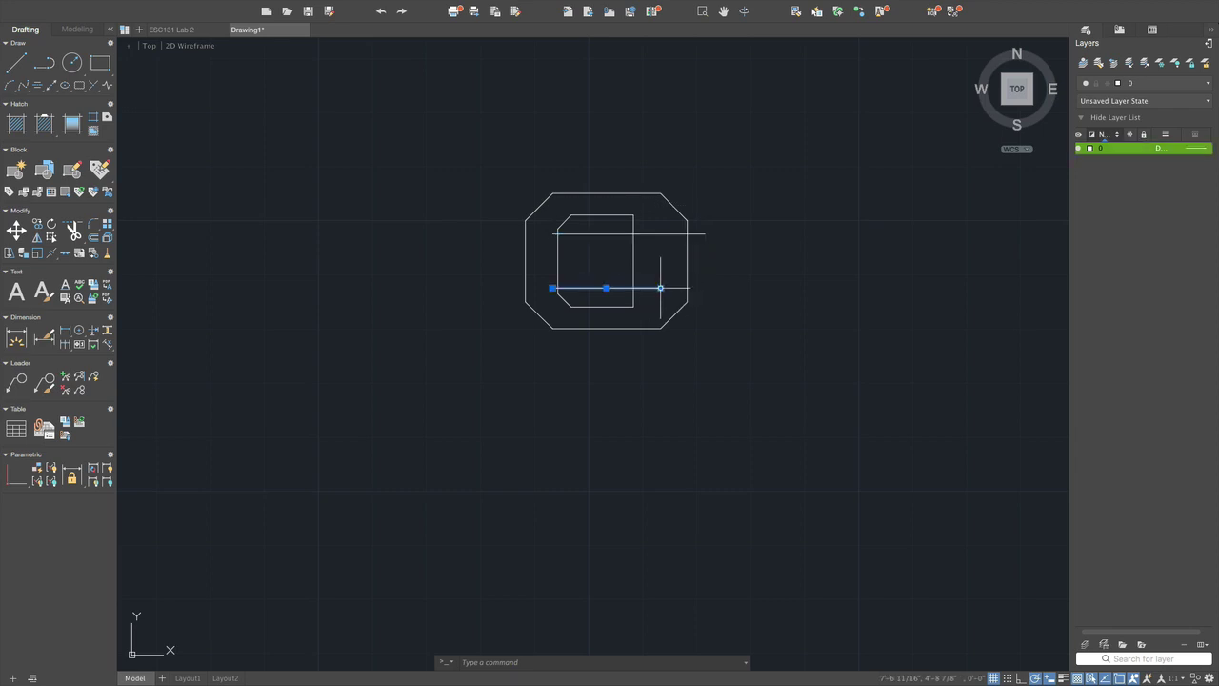
left_click(660, 288)
left_click(717, 287)
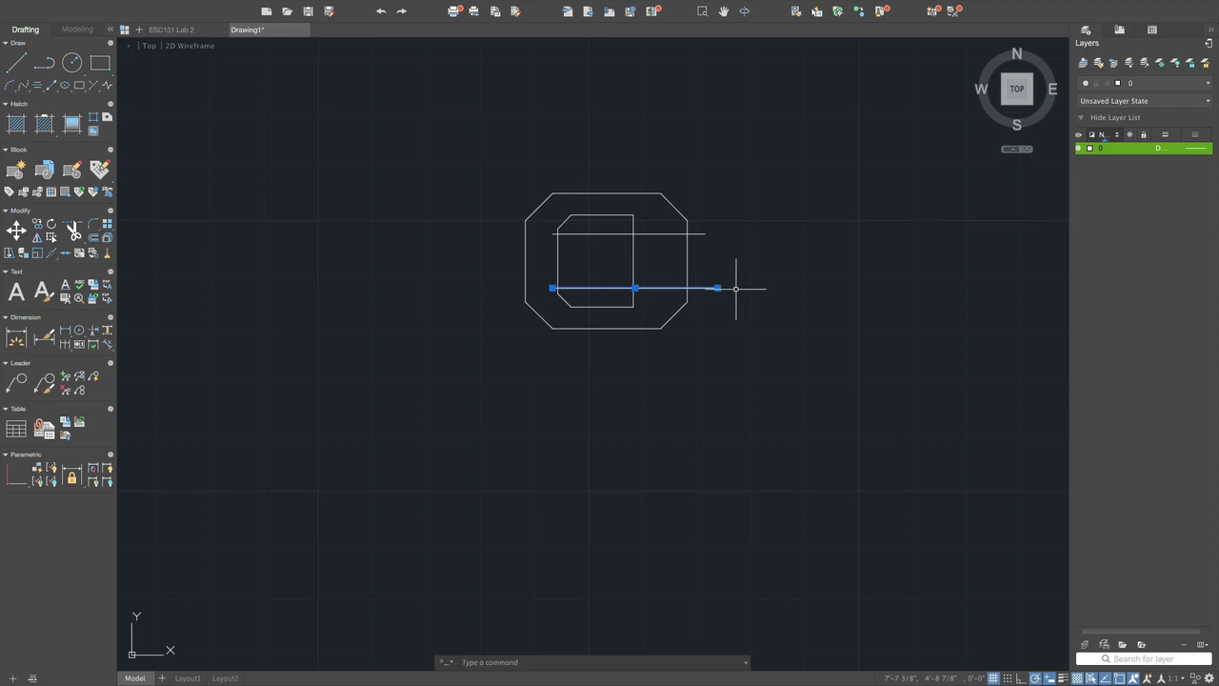
key("Escape")
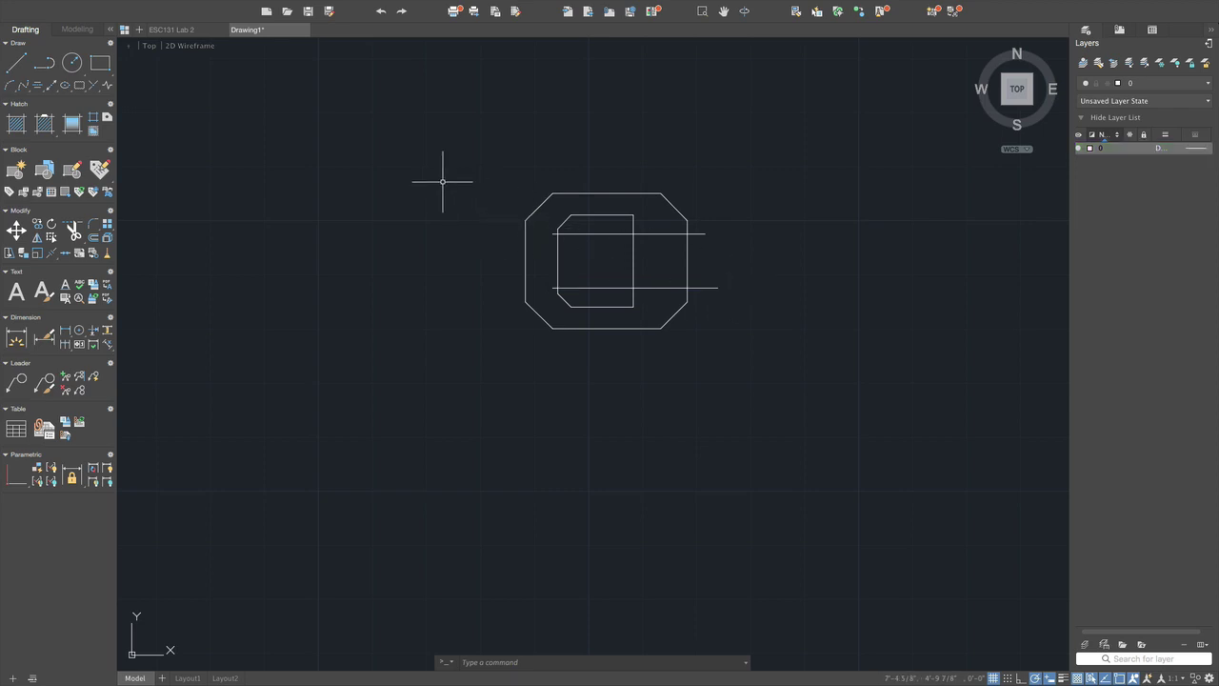
- Trim the outer and inner right-hand vertical edges between the two horizontal lines, using all objects as cutting edges
type("tr")
key("Return")
mouse_move(436, 149)
left_mouse_down()
mouse_move(640, 130)
mouse_move(346, 413)
mouse_move(357, 416)
left_mouse_up()
key("Return")
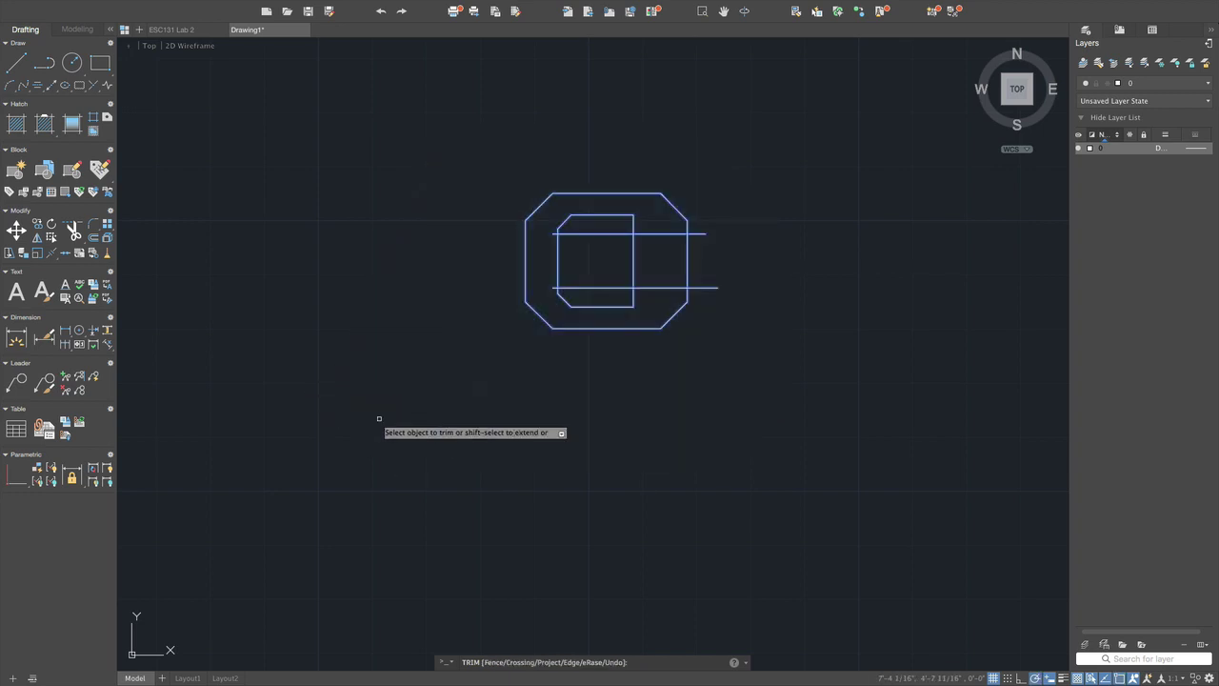
left_click(712, 258)
left_click(600, 259)
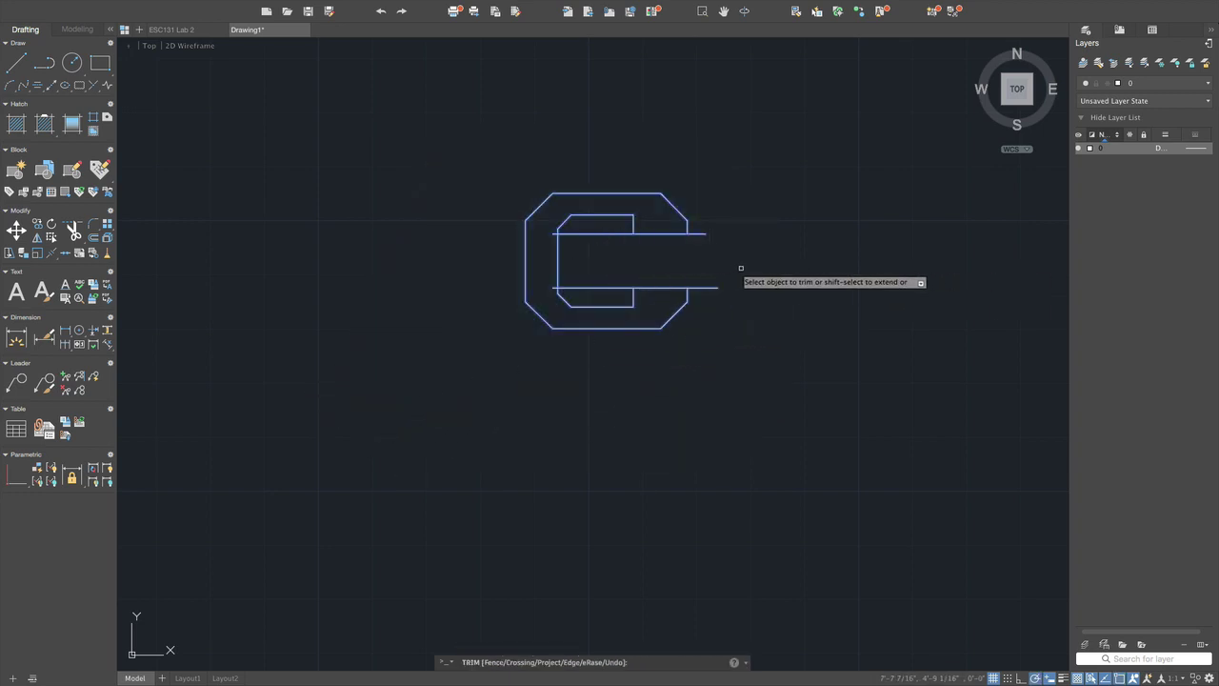
left_click(595, 233)
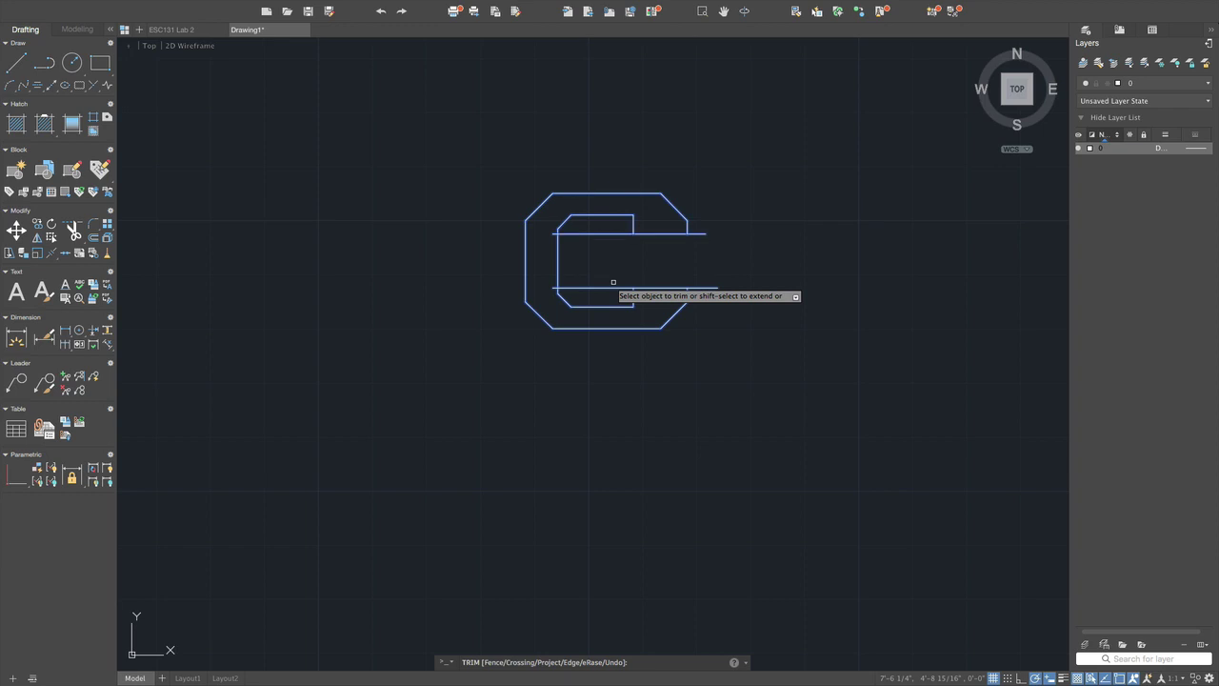
left_click(693, 235)
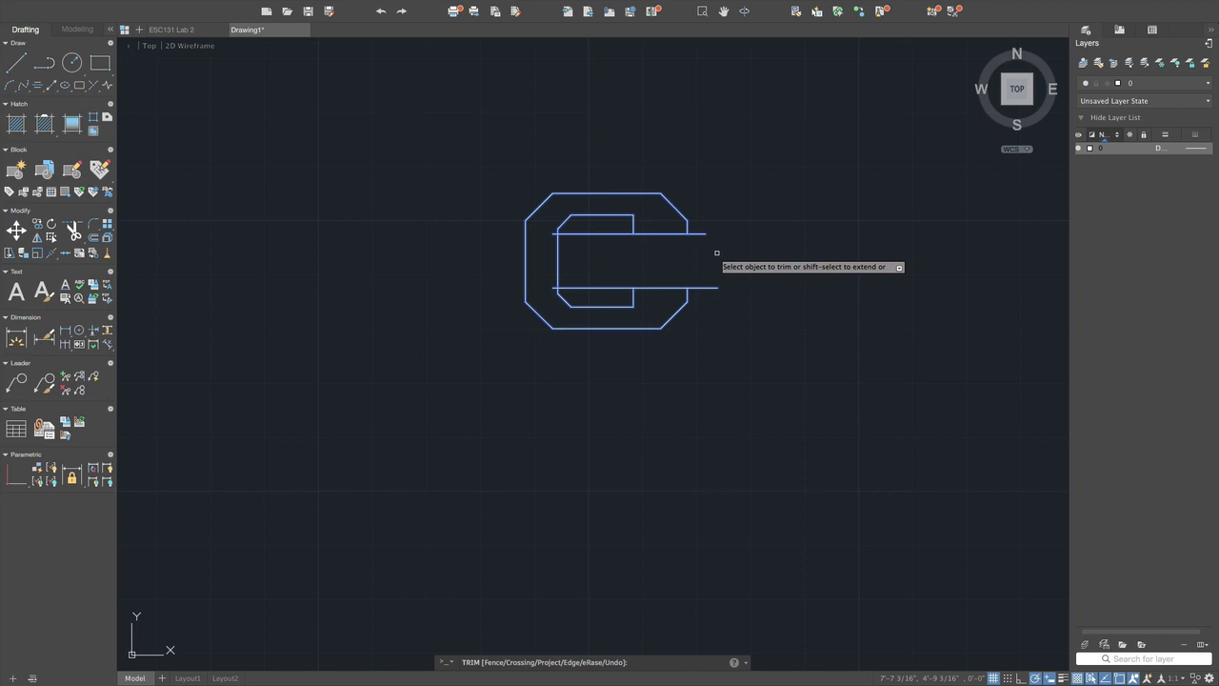
key("Escape")
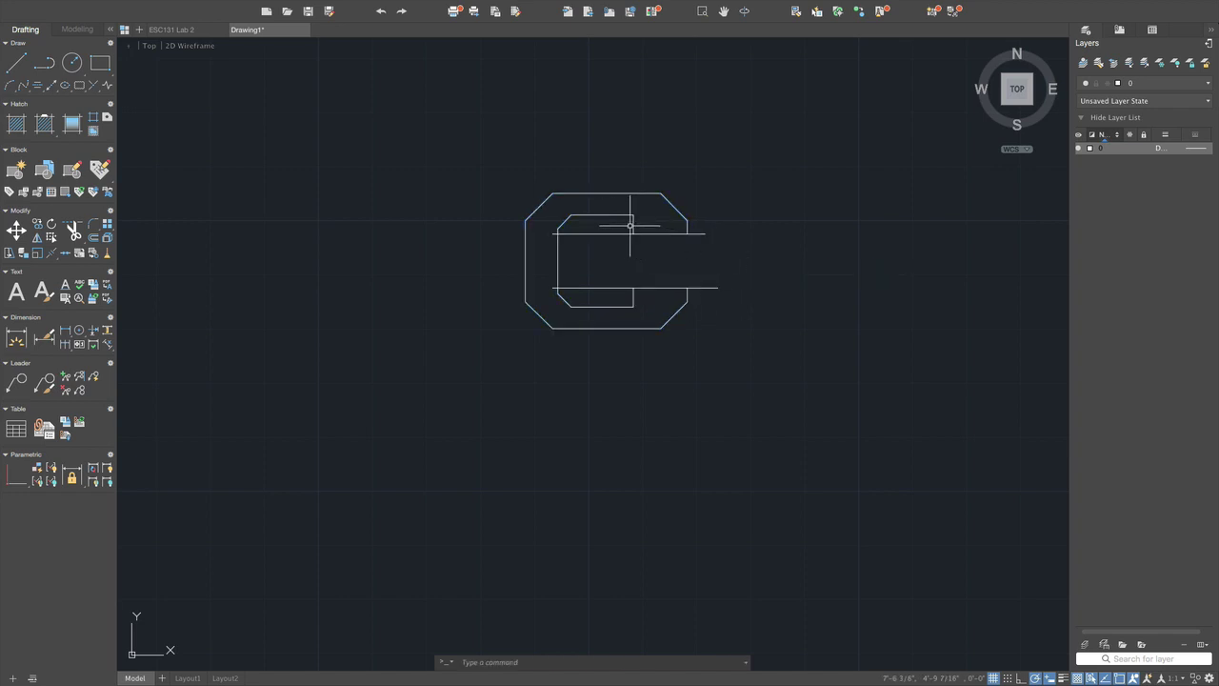
- Trim both horizontal lines' overhangs beyond the outer right edge, using the four short vertical segments as cutting edges
type("tr")
key("Return")
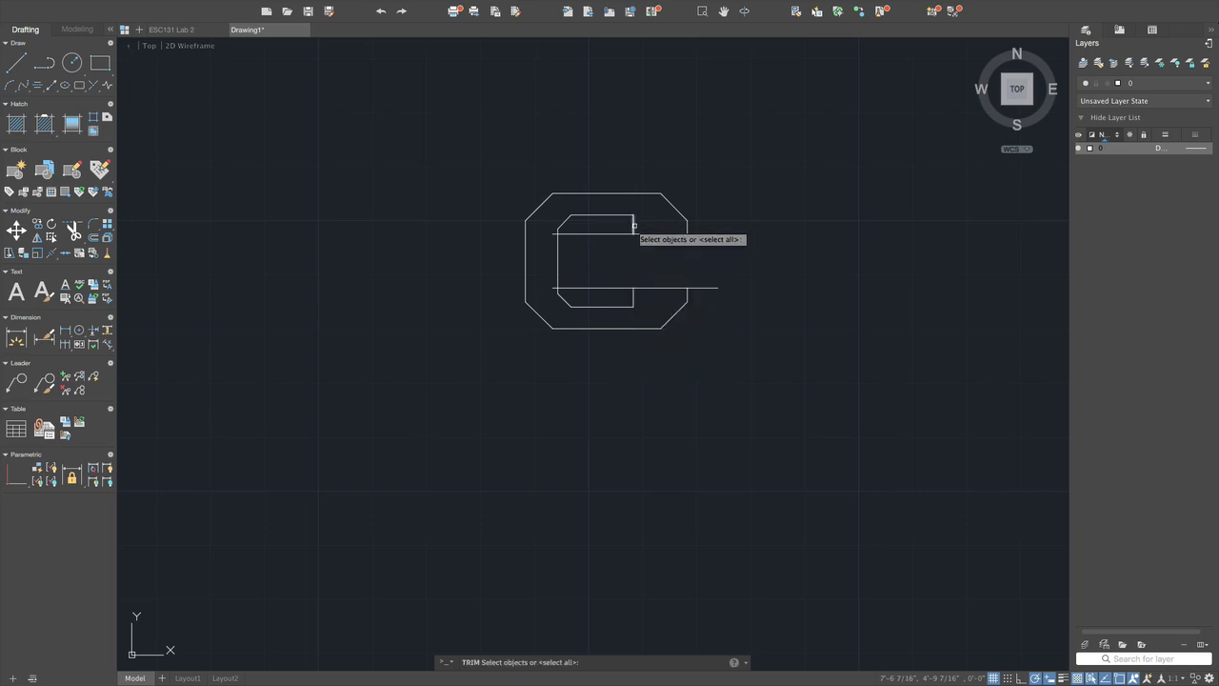
left_click(634, 226)
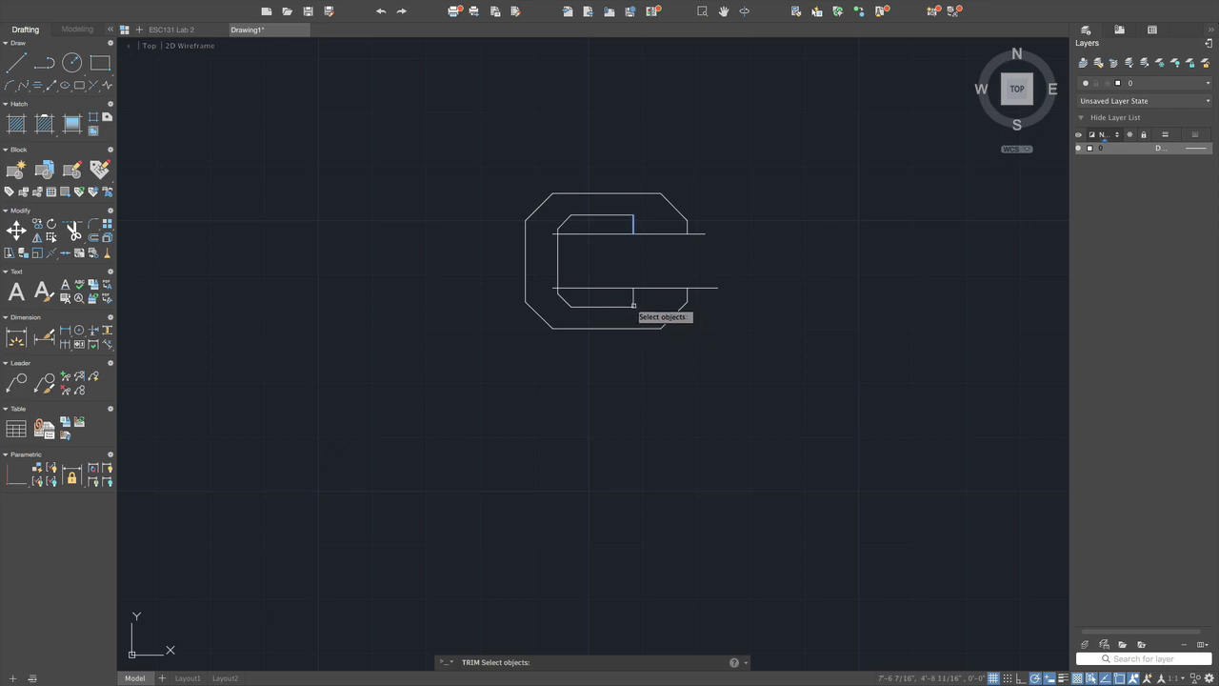
left_click(633, 299)
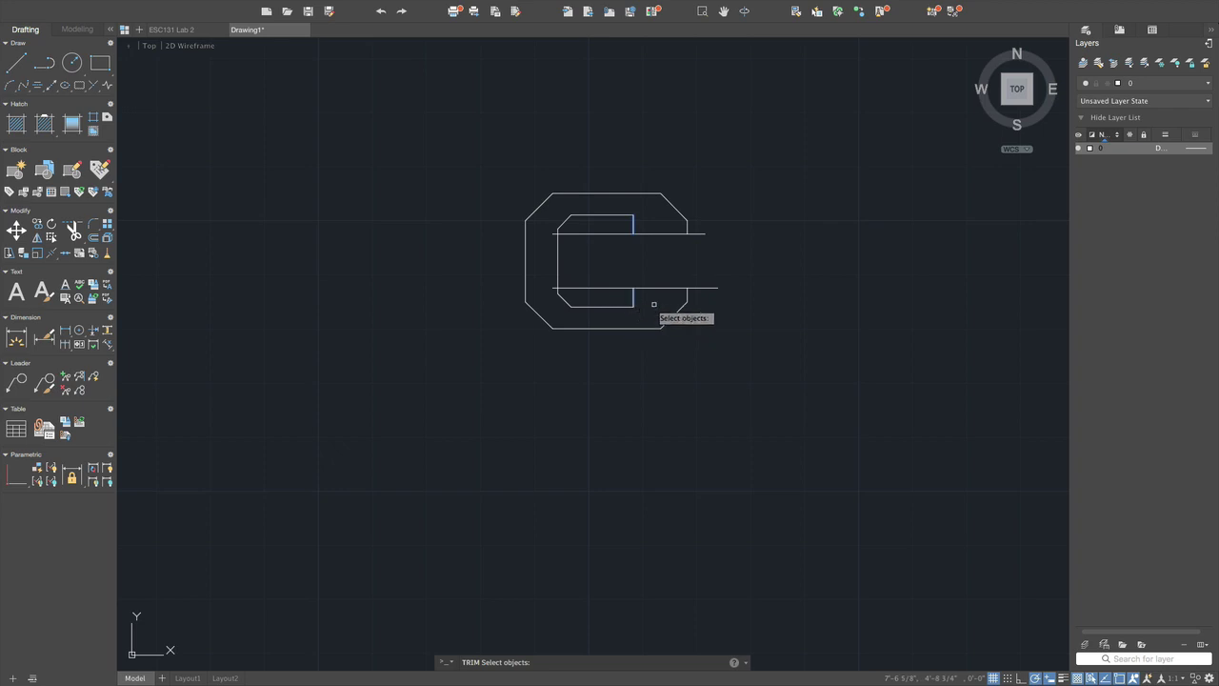
left_click(685, 227)
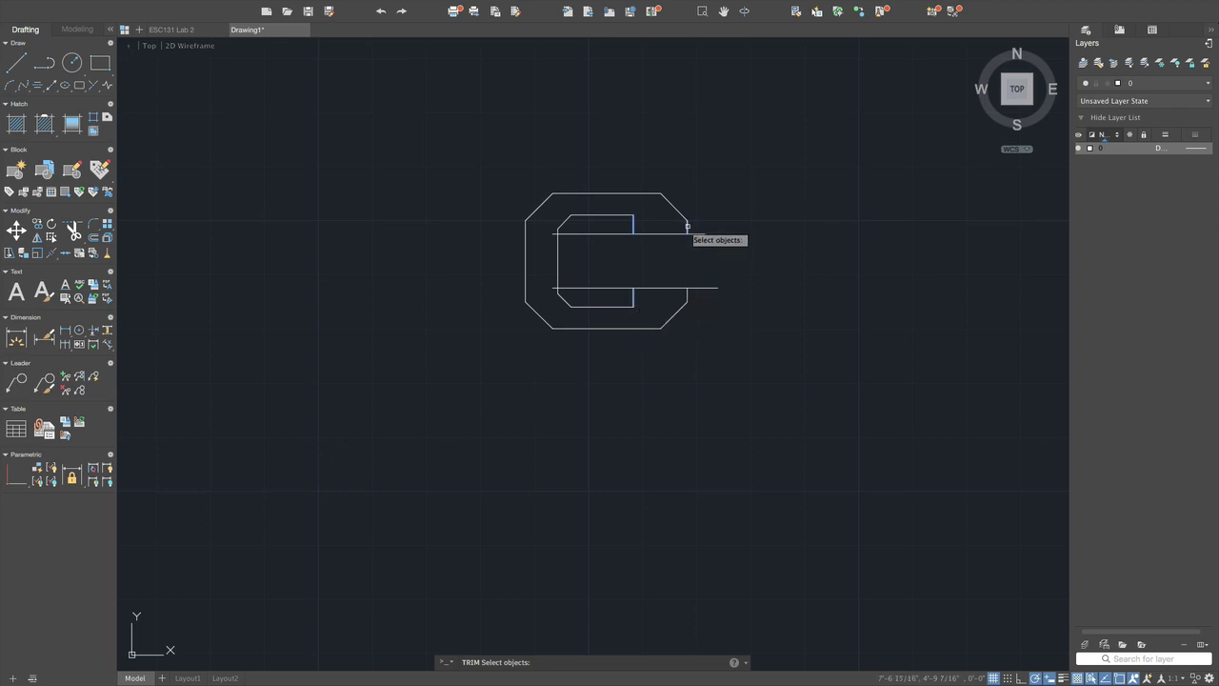
left_click(688, 296)
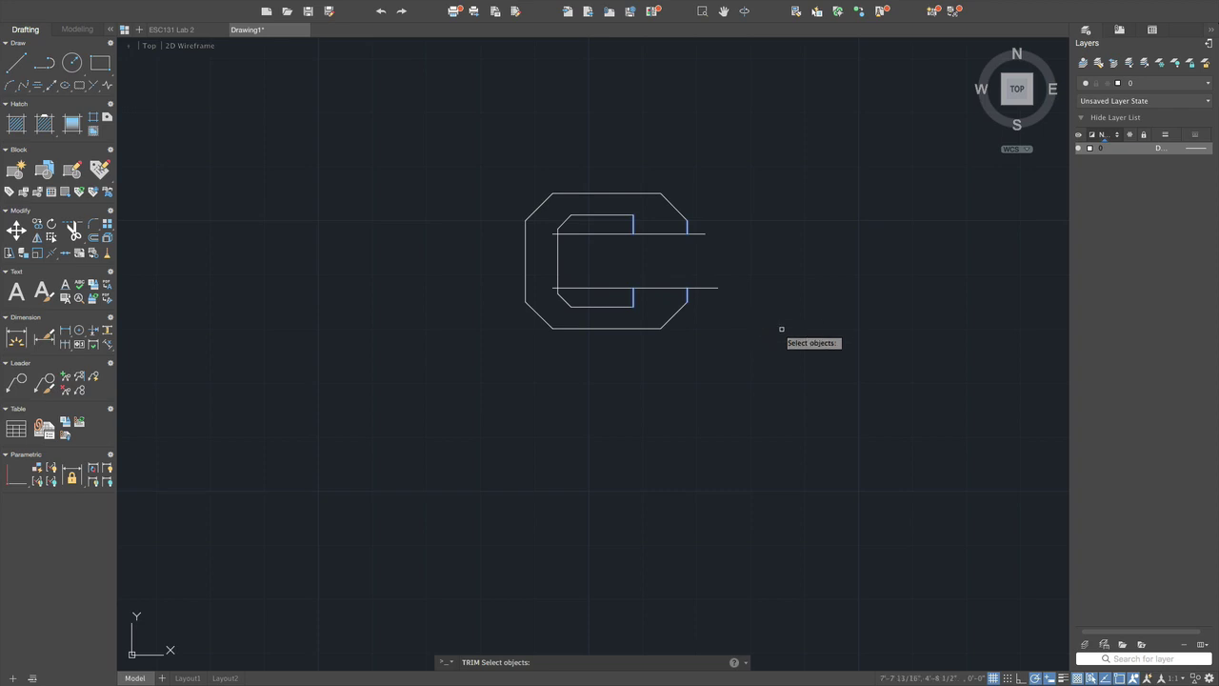
key("Return")
left_click(704, 279)
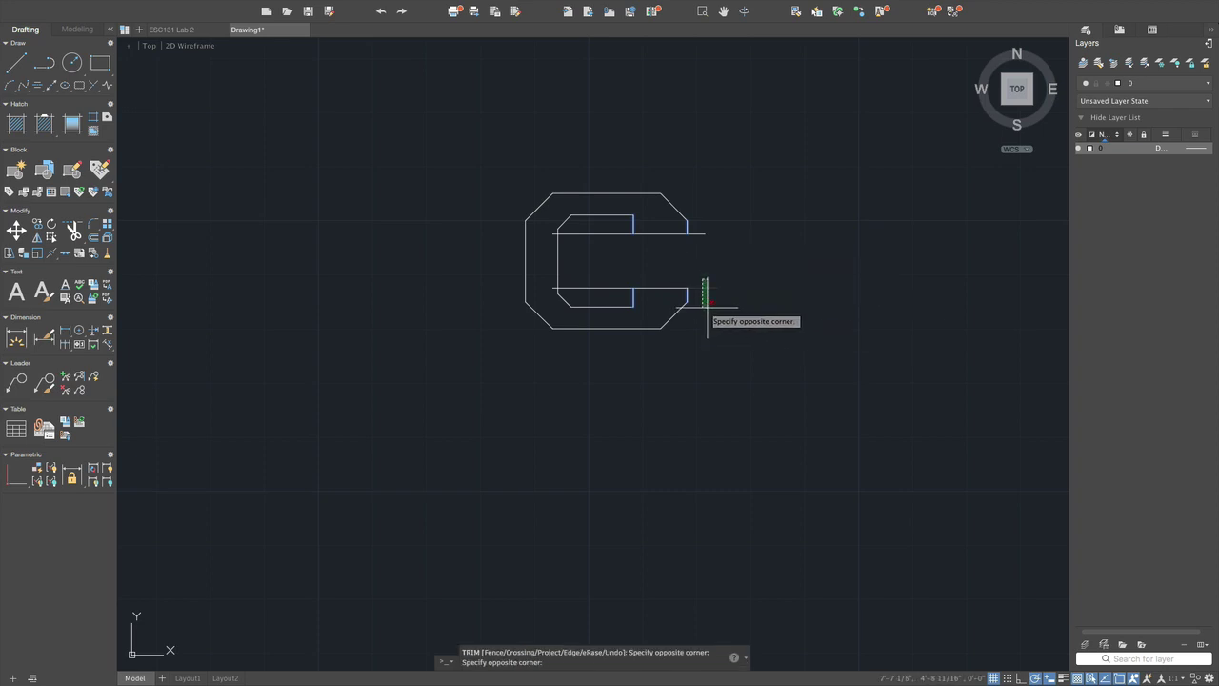
left_click(711, 311)
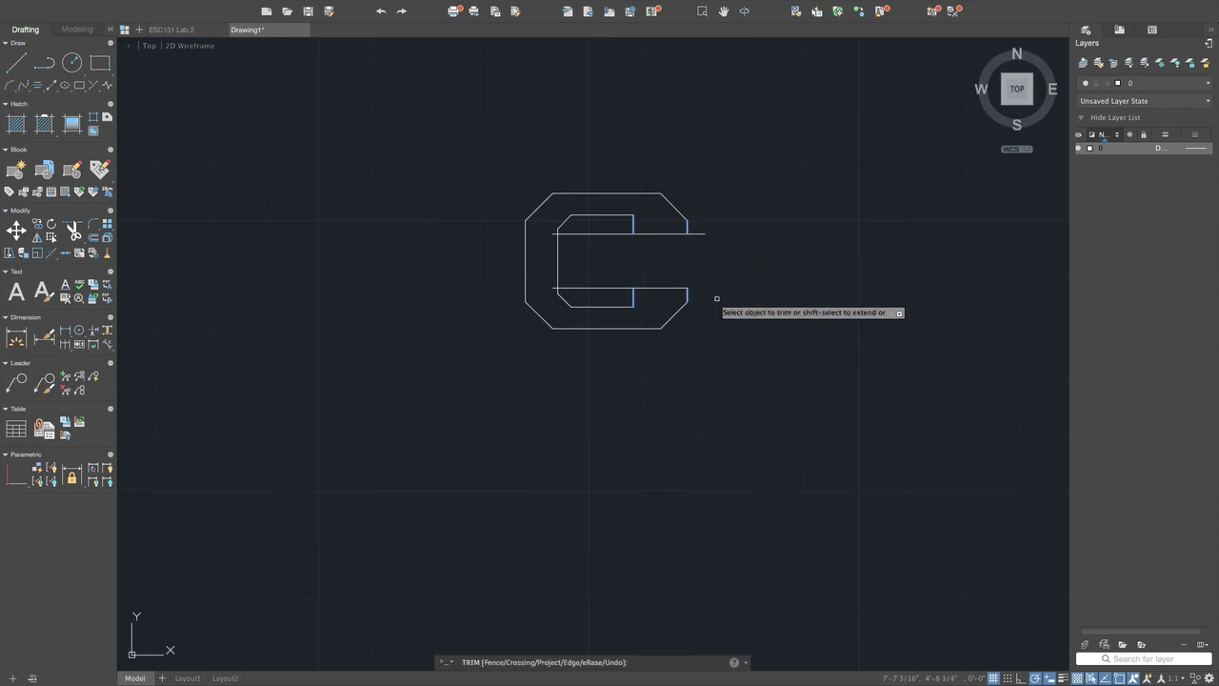
left_click(698, 222)
left_click(702, 256)
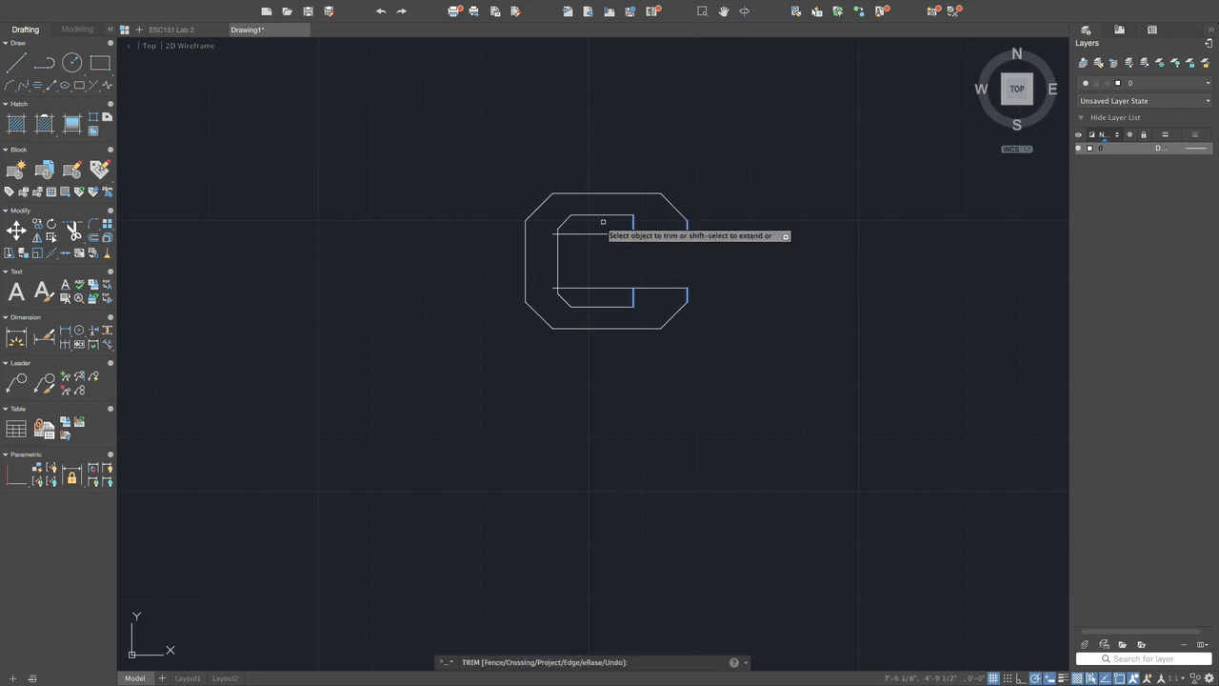
- Trim the remaining parts of both horizontal lines inside the C, left of the inner vertical segments
left_click(603, 223)
left_click(613, 255)
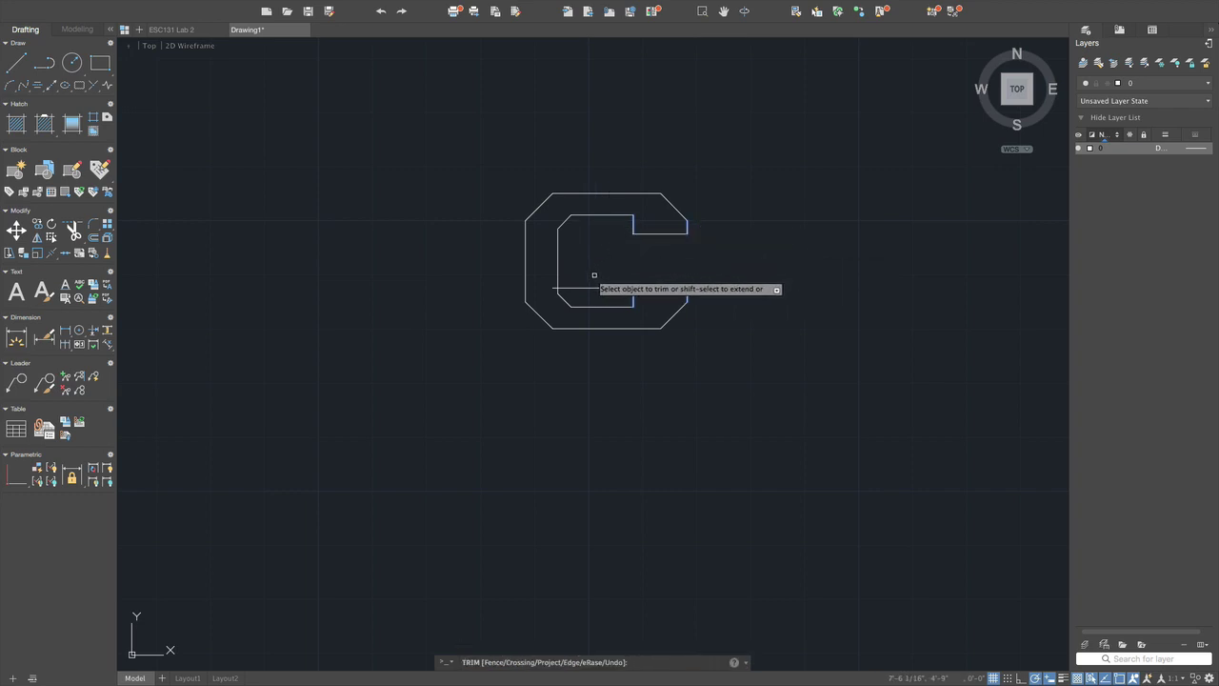
left_click(596, 272)
left_click(596, 291)
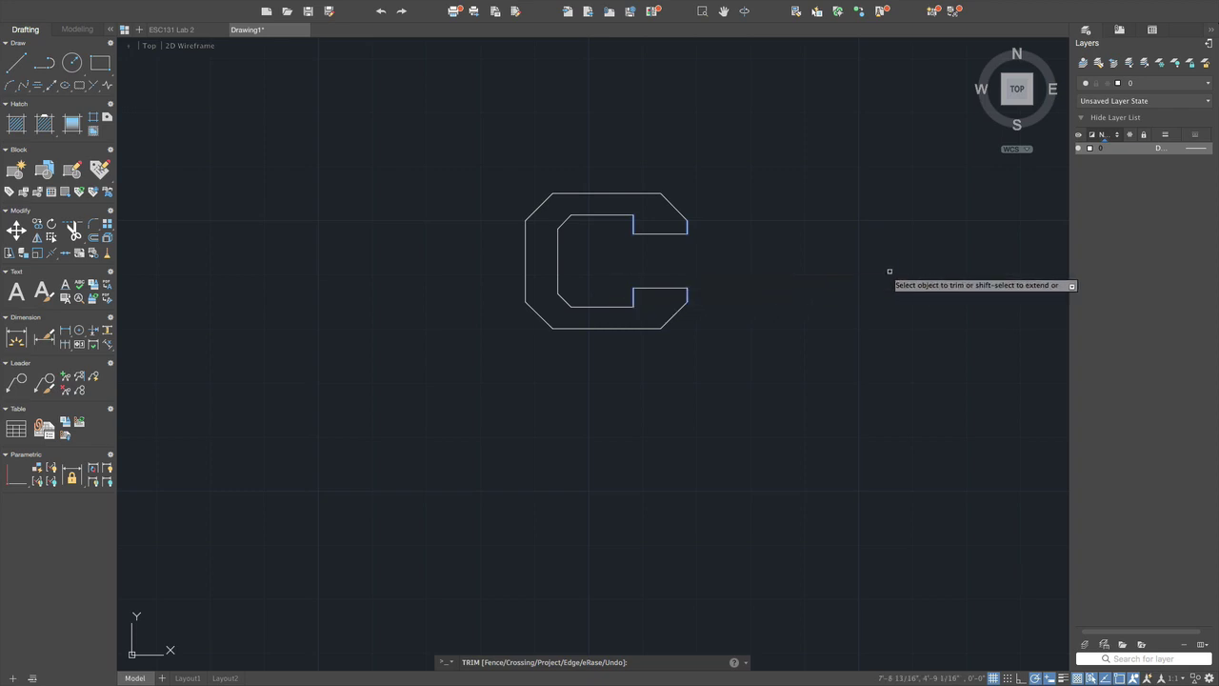
key("Escape")
scroll(770, 254, "up", 4)
scroll(775, 253, "down", 2)
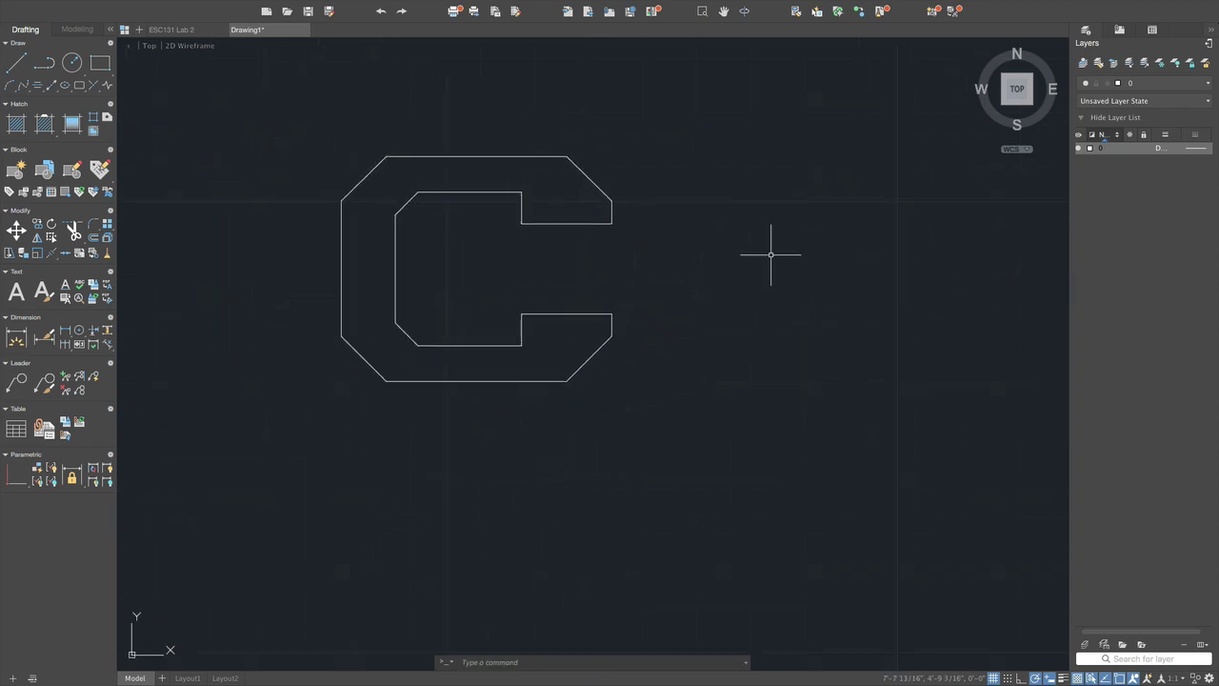
scroll(329, 197, "up", 4)
scroll(655, 281, "up", 2)
scroll(655, 281, "down", 4)
scroll(653, 282, "up", 2)
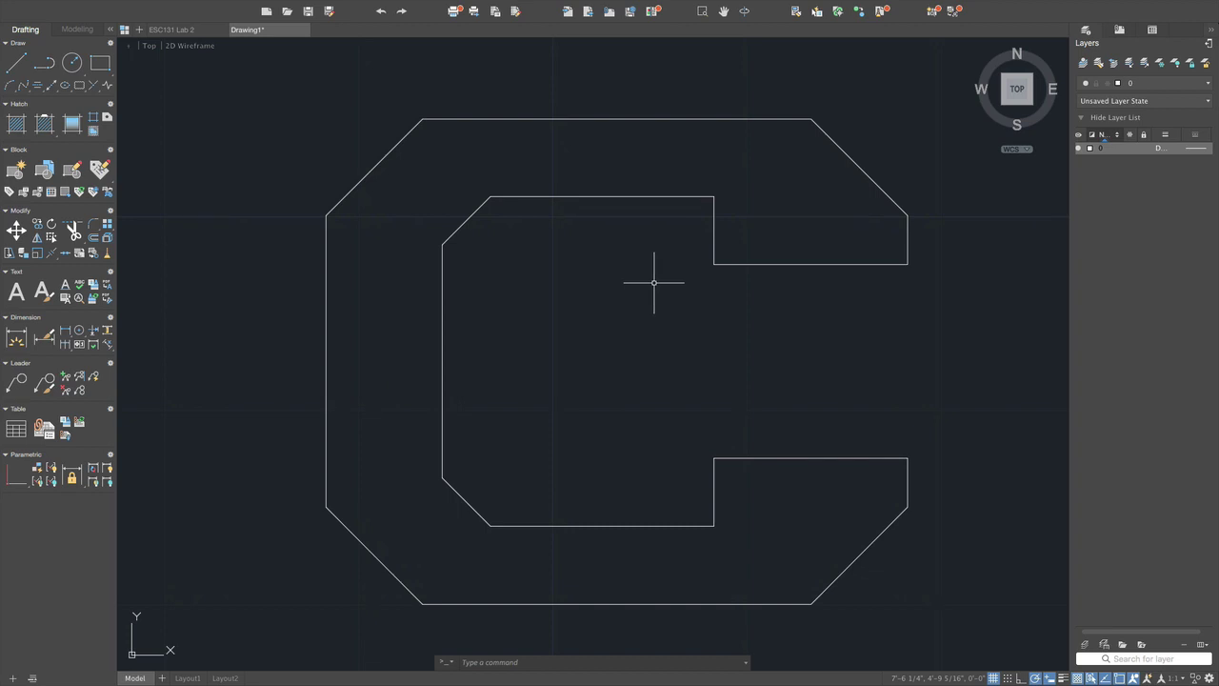